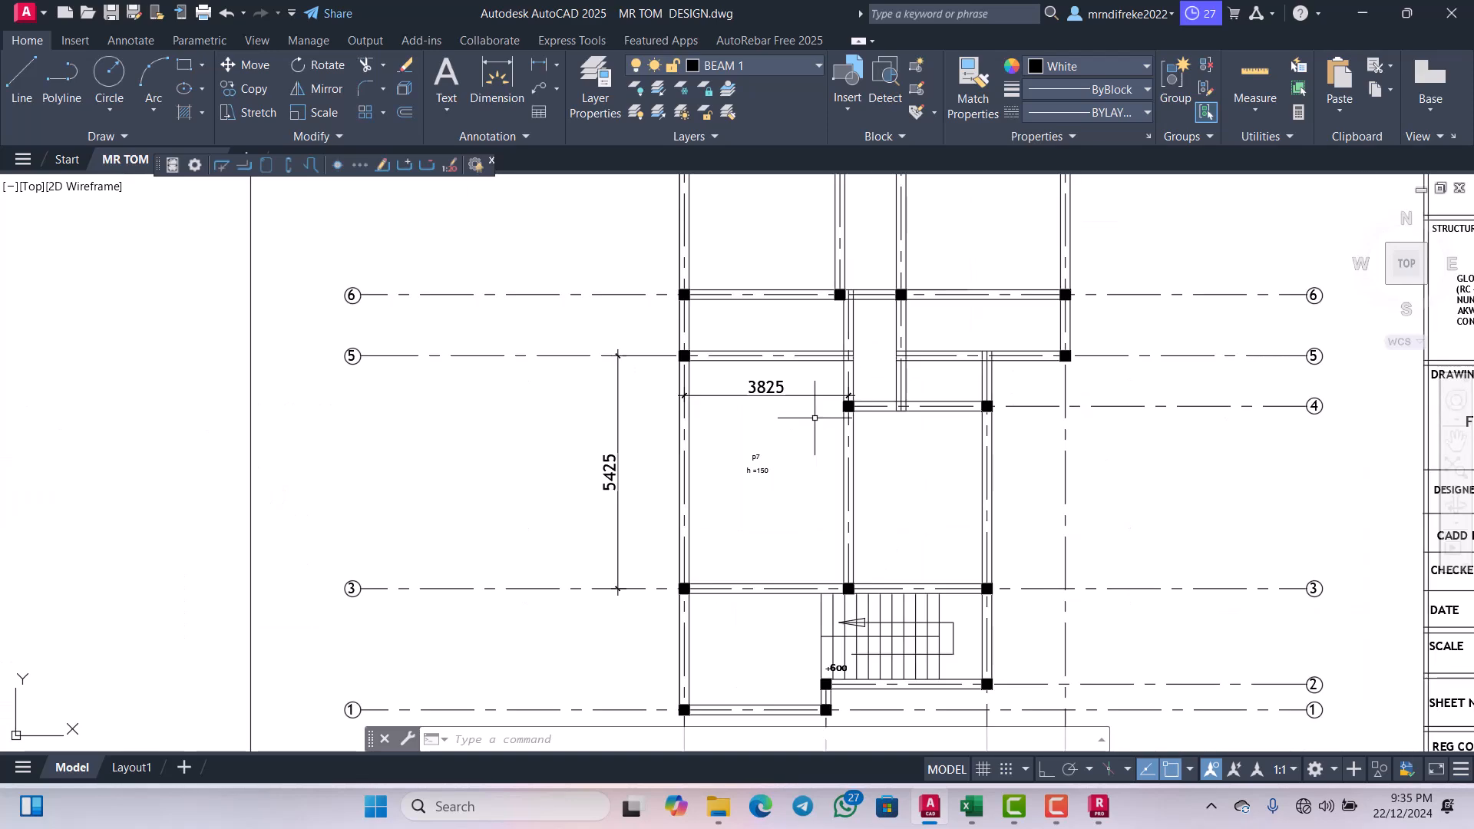
Step: Examine slab panel p7 on the floor beam plan, including its span dimensions and thickness note
{"action": "scroll", "coordinate": [761, 391], "scroll_direction": "down", "scroll_amount": 3}
{"action": "scroll", "coordinate": [738, 377], "scroll_direction": "up", "scroll_amount": 5}
{"action": "scroll", "coordinate": [724, 365], "scroll_direction": "down", "scroll_amount": 3}
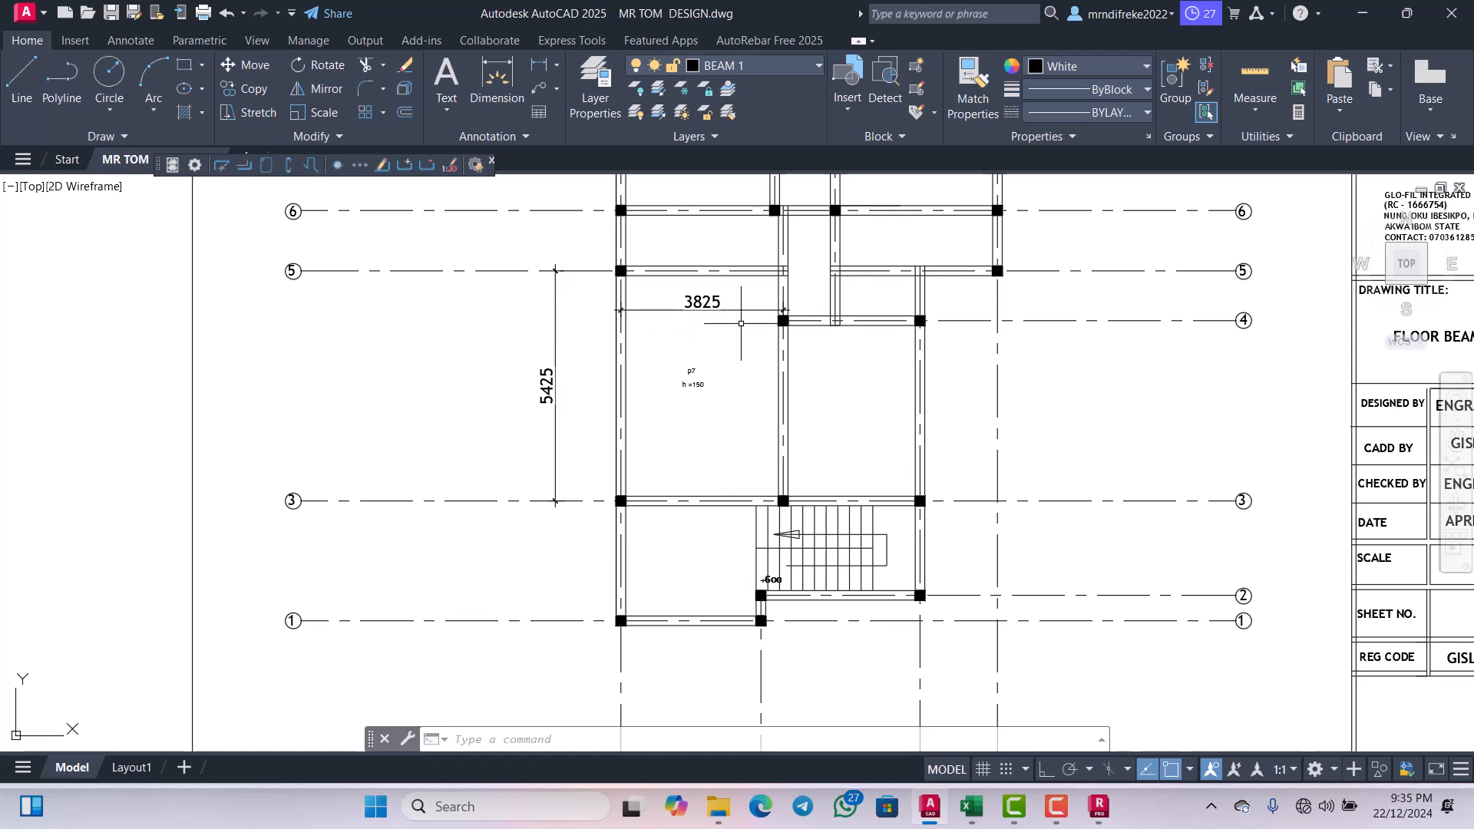
{"action": "scroll", "coordinate": [701, 361], "scroll_direction": "up", "scroll_amount": 4}
{"action": "scroll", "coordinate": [768, 380], "scroll_direction": "down", "scroll_amount": 6}
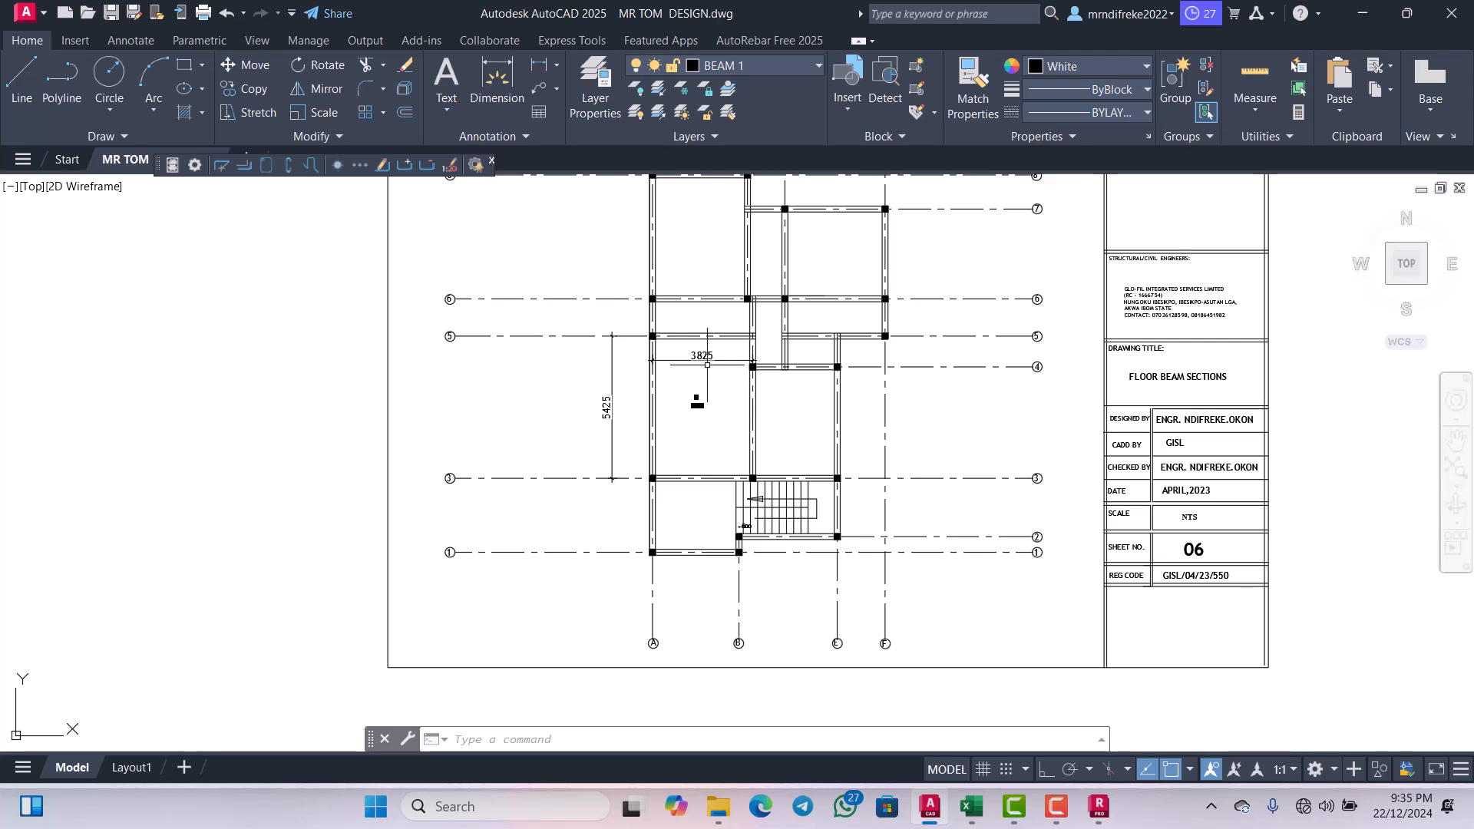
{"action": "scroll", "coordinate": [709, 384], "scroll_direction": "down", "scroll_amount": 2}
{"action": "scroll", "coordinate": [699, 316], "scroll_direction": "up", "scroll_amount": 2}
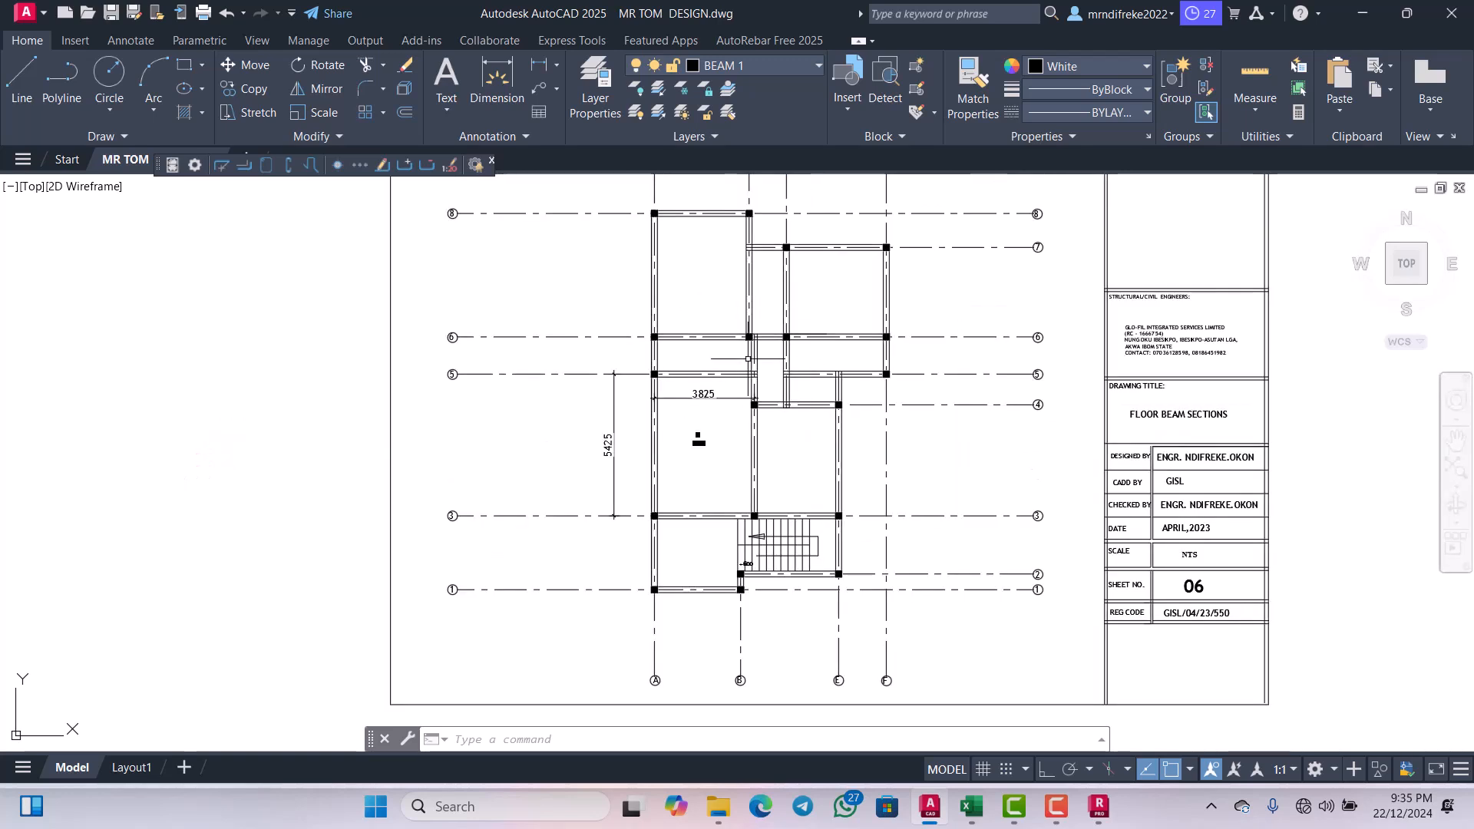
{"action": "middle_click_drag", "start_coordinate": [730, 308], "coordinate": [665, 296]}
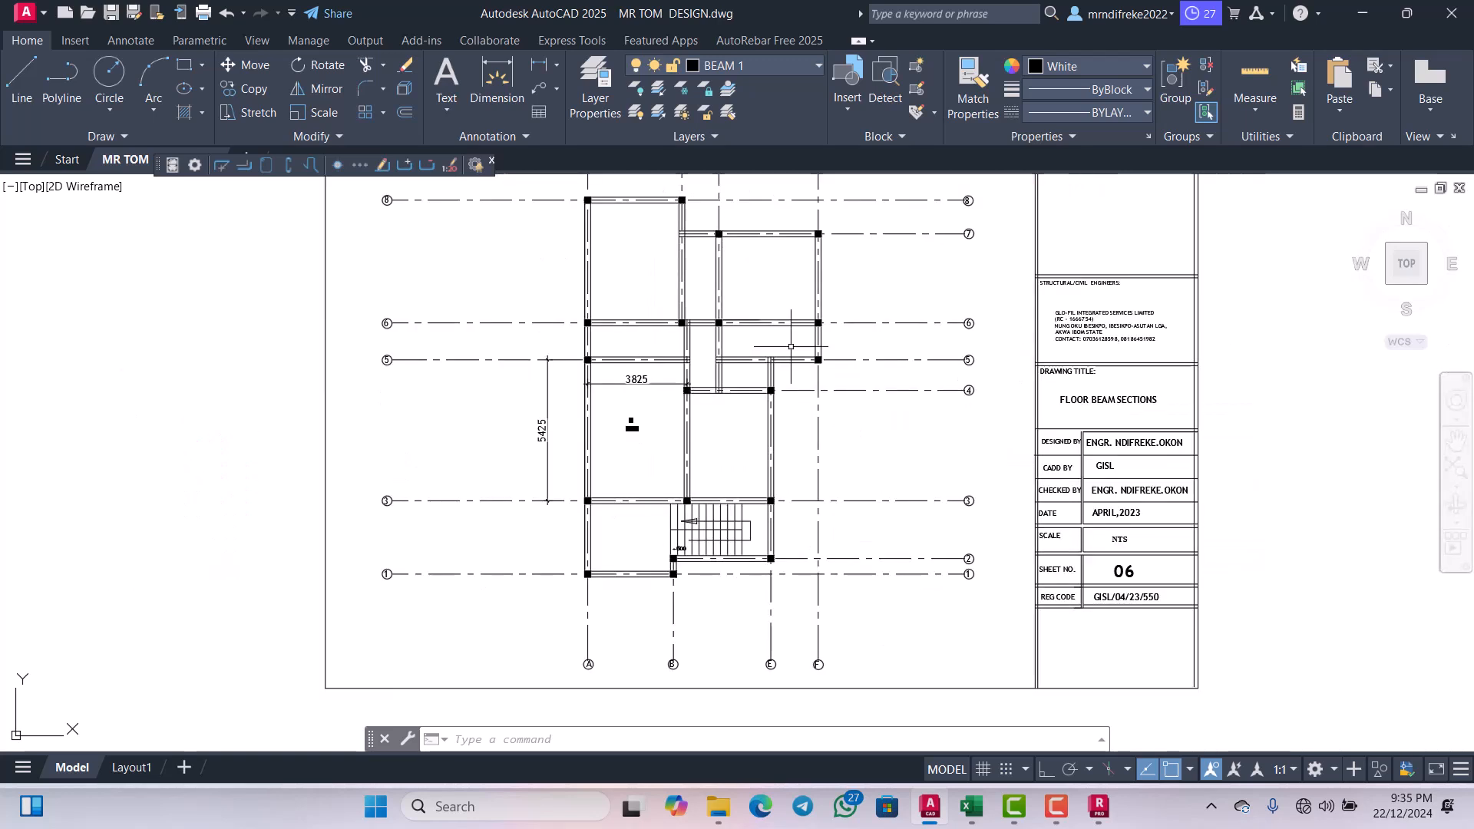
{"action": "scroll", "coordinate": [636, 388], "scroll_direction": "up", "scroll_amount": 2}
{"action": "scroll", "coordinate": [637, 387], "scroll_direction": "down", "scroll_amount": 2}
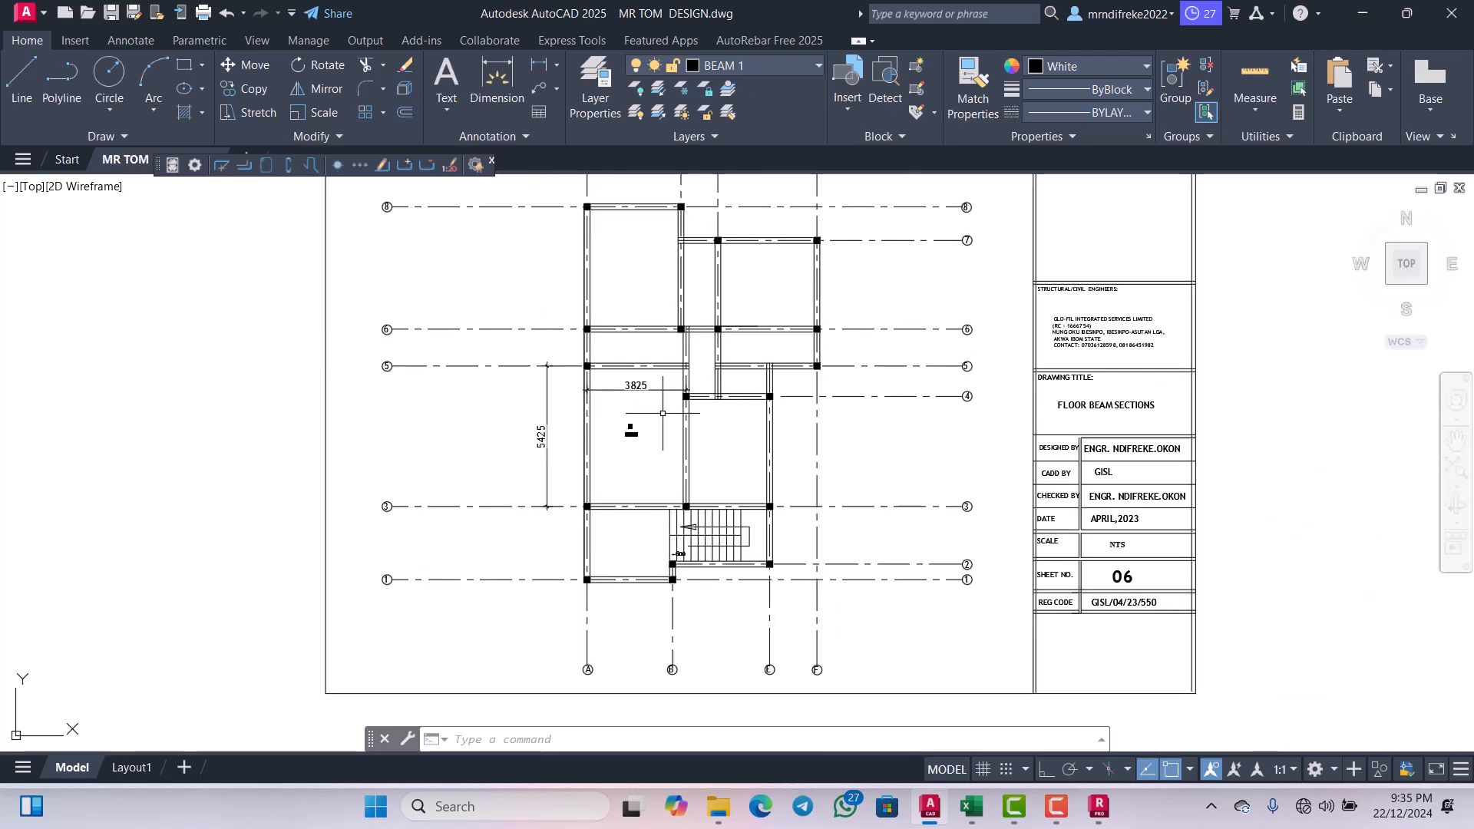
{"action": "scroll", "coordinate": [637, 391], "scroll_direction": "up", "scroll_amount": 2}
{"action": "scroll", "coordinate": [664, 392], "scroll_direction": "down", "scroll_amount": 2}
{"action": "scroll", "coordinate": [695, 403], "scroll_direction": "up", "scroll_amount": 1}
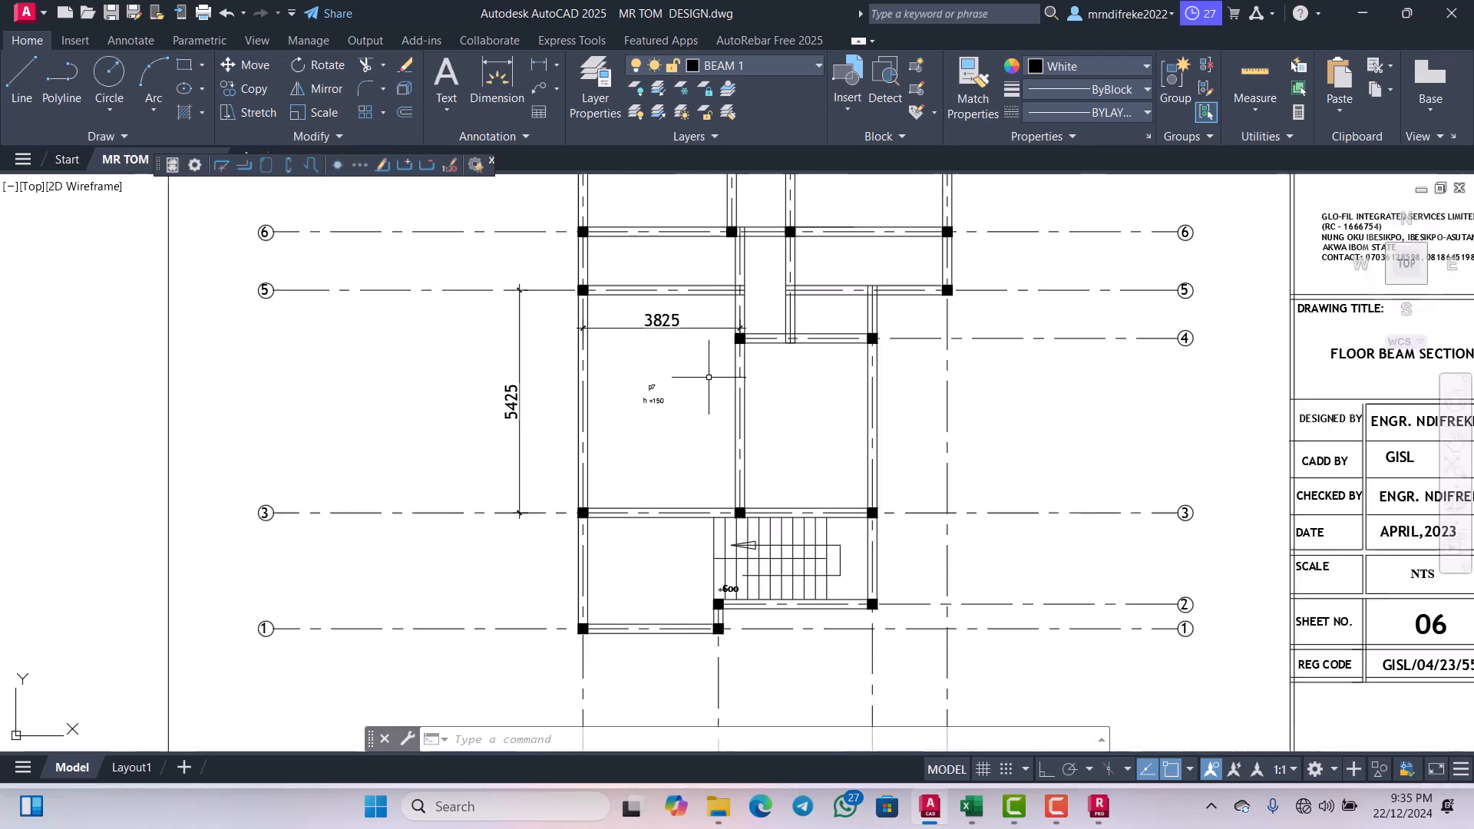
{"action": "scroll", "coordinate": [705, 395], "scroll_direction": "down", "scroll_amount": 1}
{"action": "scroll", "coordinate": [705, 395], "scroll_direction": "up", "scroll_amount": 4}
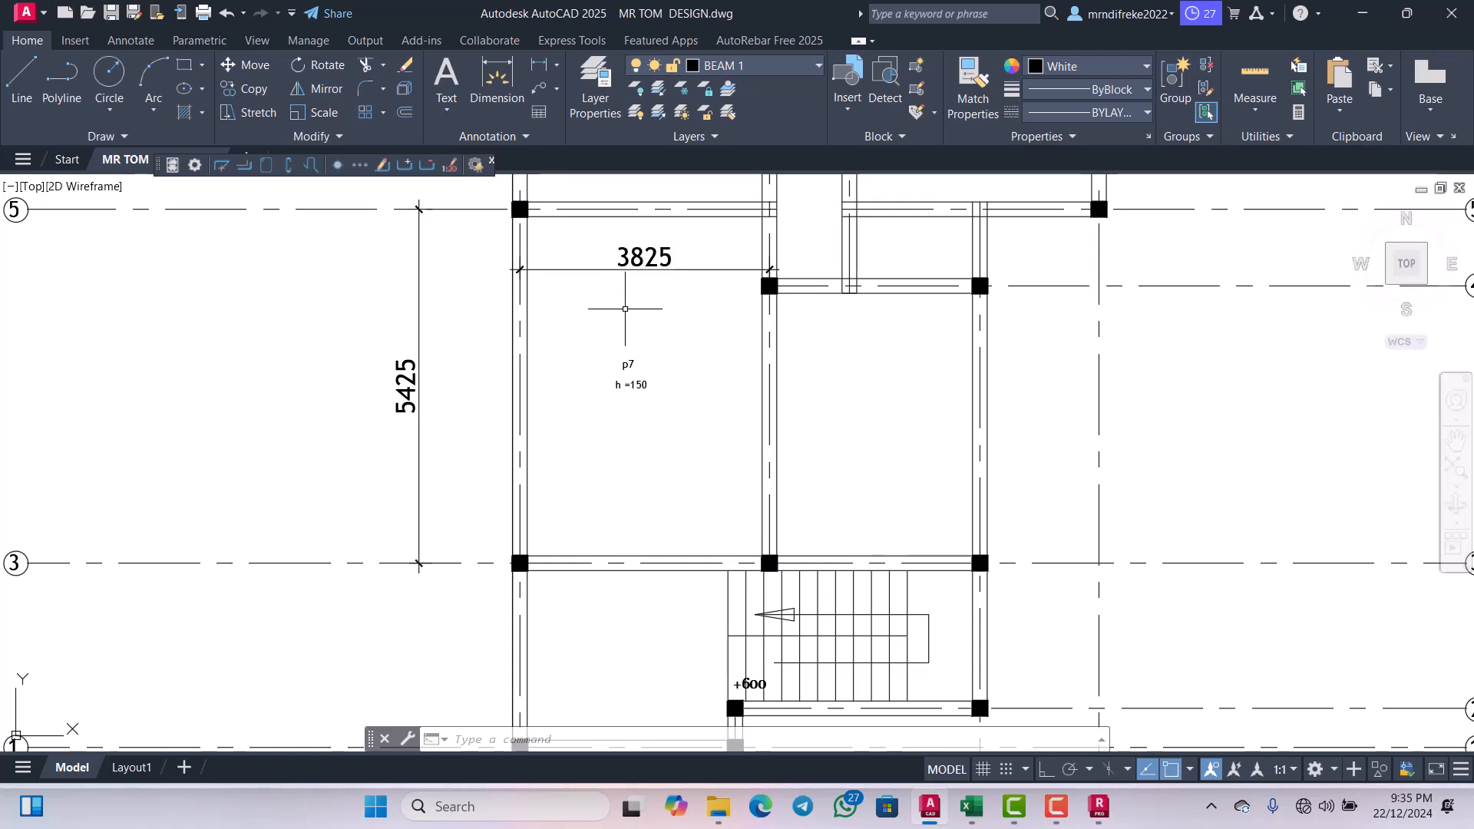
{"action": "scroll", "coordinate": [672, 304], "scroll_direction": "down", "scroll_amount": 2}
{"action": "scroll", "coordinate": [626, 361], "scroll_direction": "up", "scroll_amount": 2}
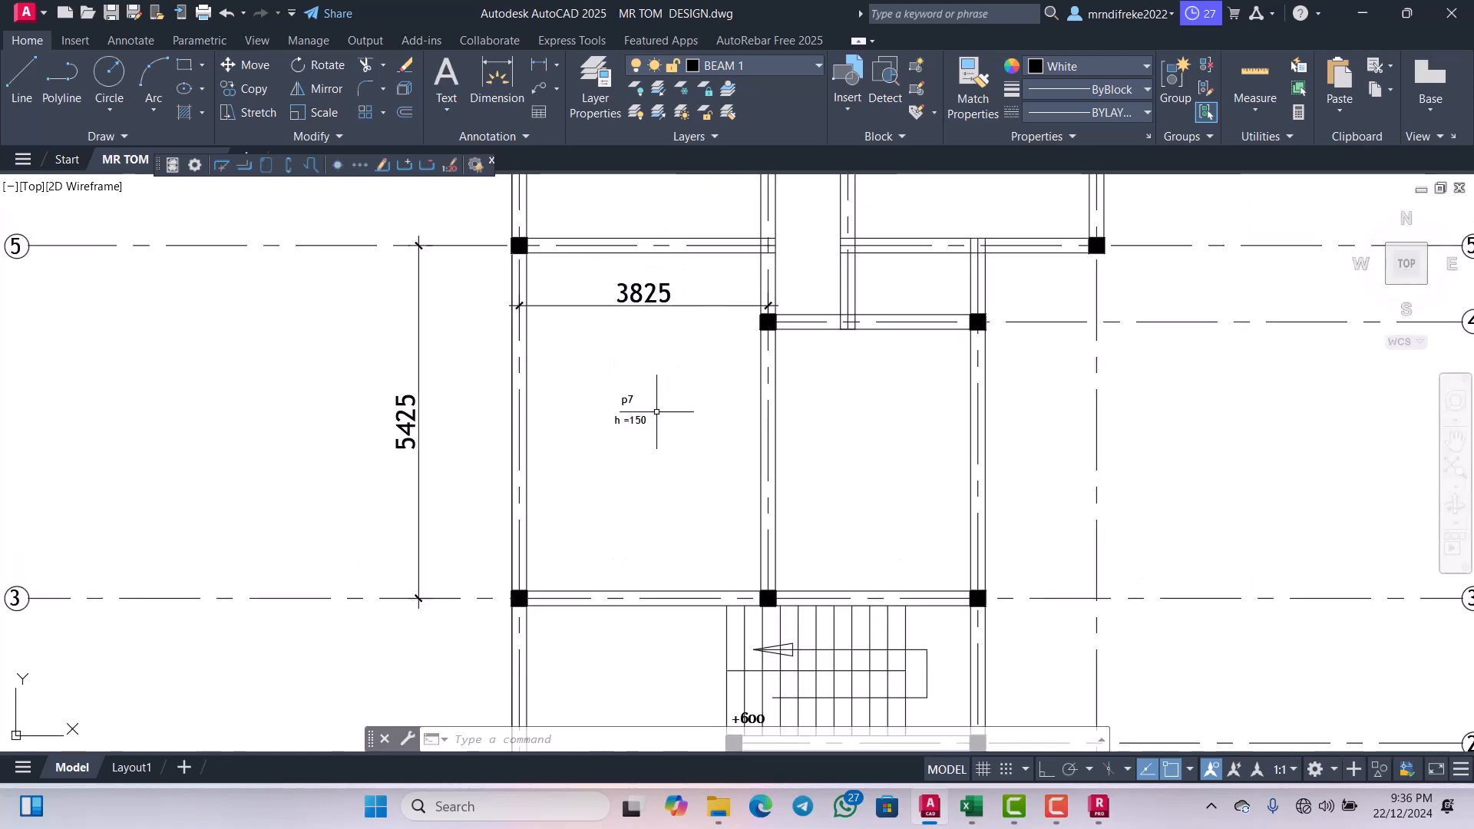
{"action": "scroll", "coordinate": [644, 430], "scroll_direction": "down", "scroll_amount": 2}
{"action": "scroll", "coordinate": [619, 418], "scroll_direction": "down", "scroll_amount": 2}
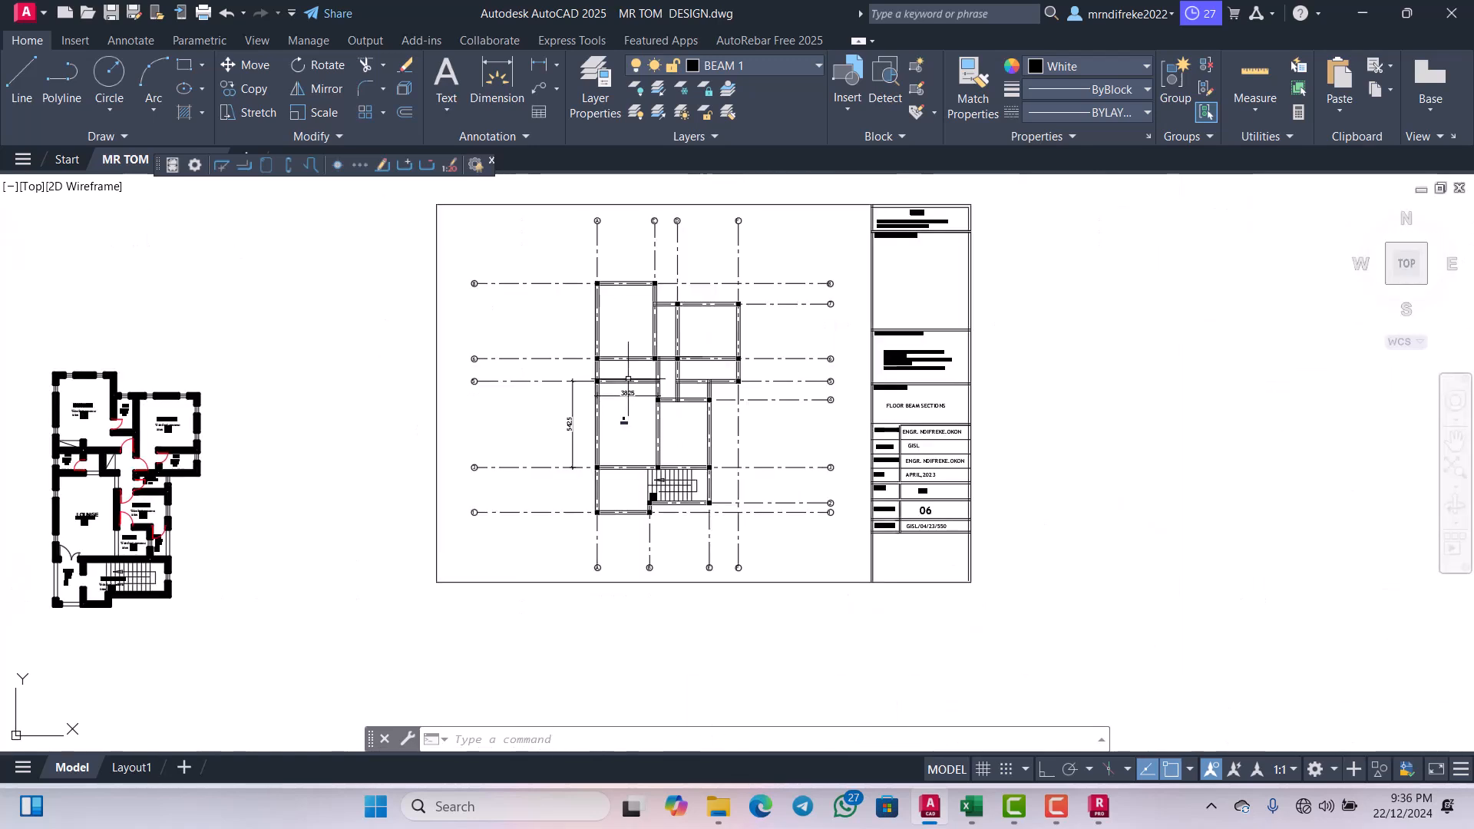
{"action": "scroll", "coordinate": [658, 380], "scroll_direction": "up", "scroll_amount": 2}
{"action": "scroll", "coordinate": [659, 380], "scroll_direction": "down", "scroll_amount": 2}
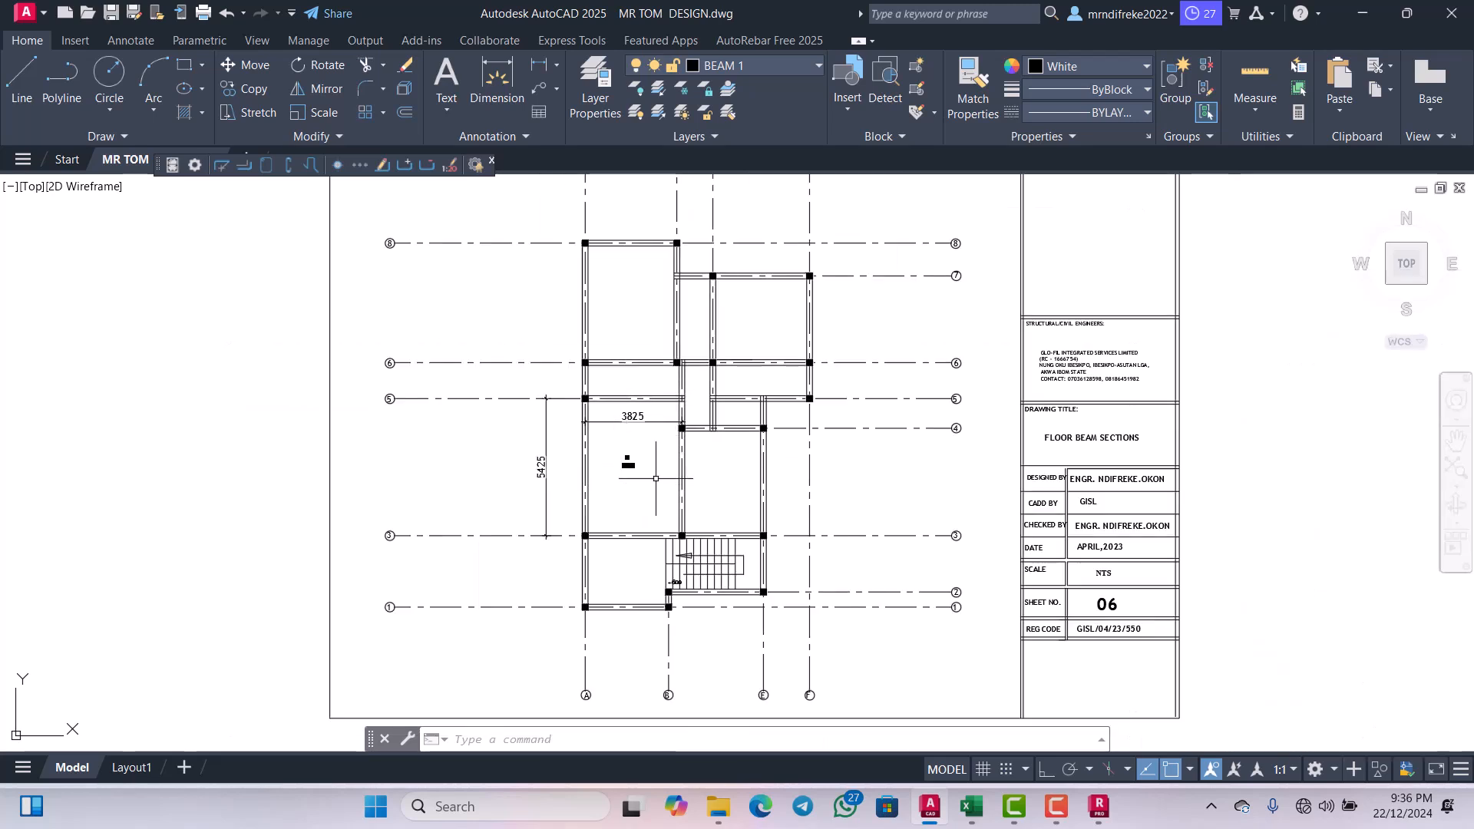
{"action": "scroll", "coordinate": [635, 460], "scroll_direction": "up", "scroll_amount": 4}
{"action": "scroll", "coordinate": [635, 460], "scroll_direction": "down", "scroll_amount": 3}
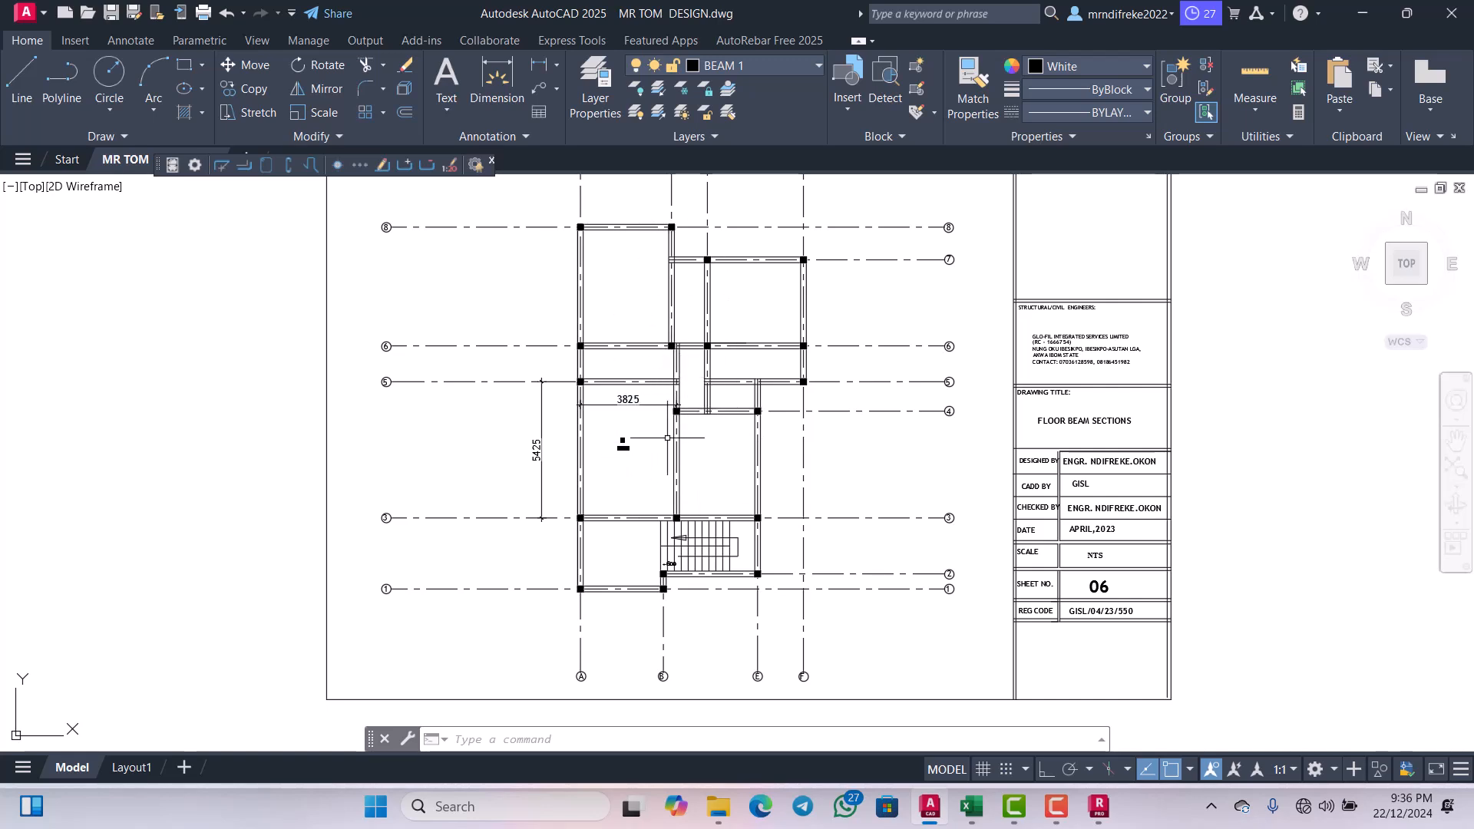
{"action": "scroll", "coordinate": [636, 447], "scroll_direction": "up", "scroll_amount": 4}
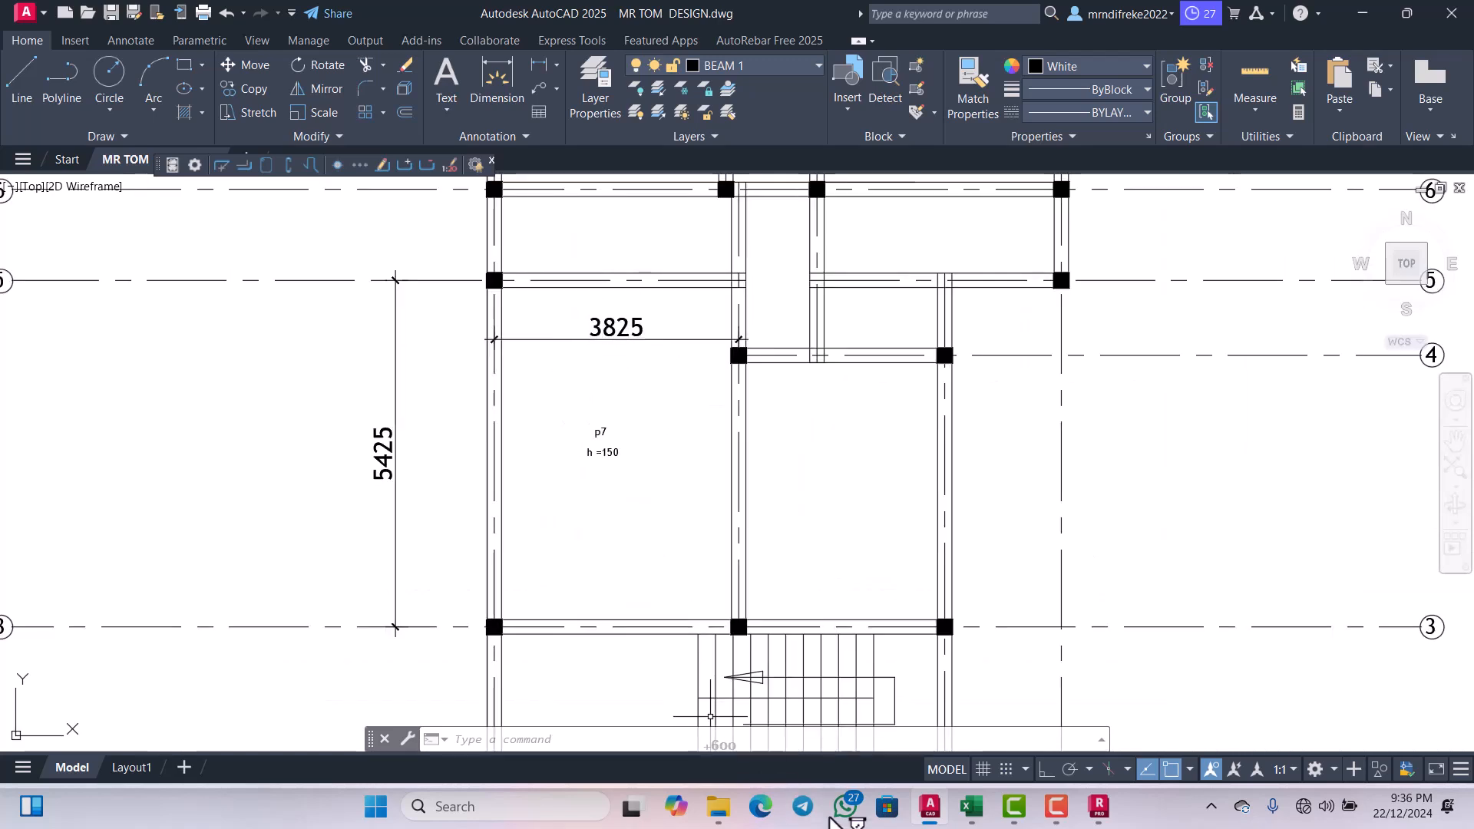
Step: Switch to Robot Structural Analysis Professional and create a new plate design project
{"action": "left_click", "coordinate": [1099, 816]}
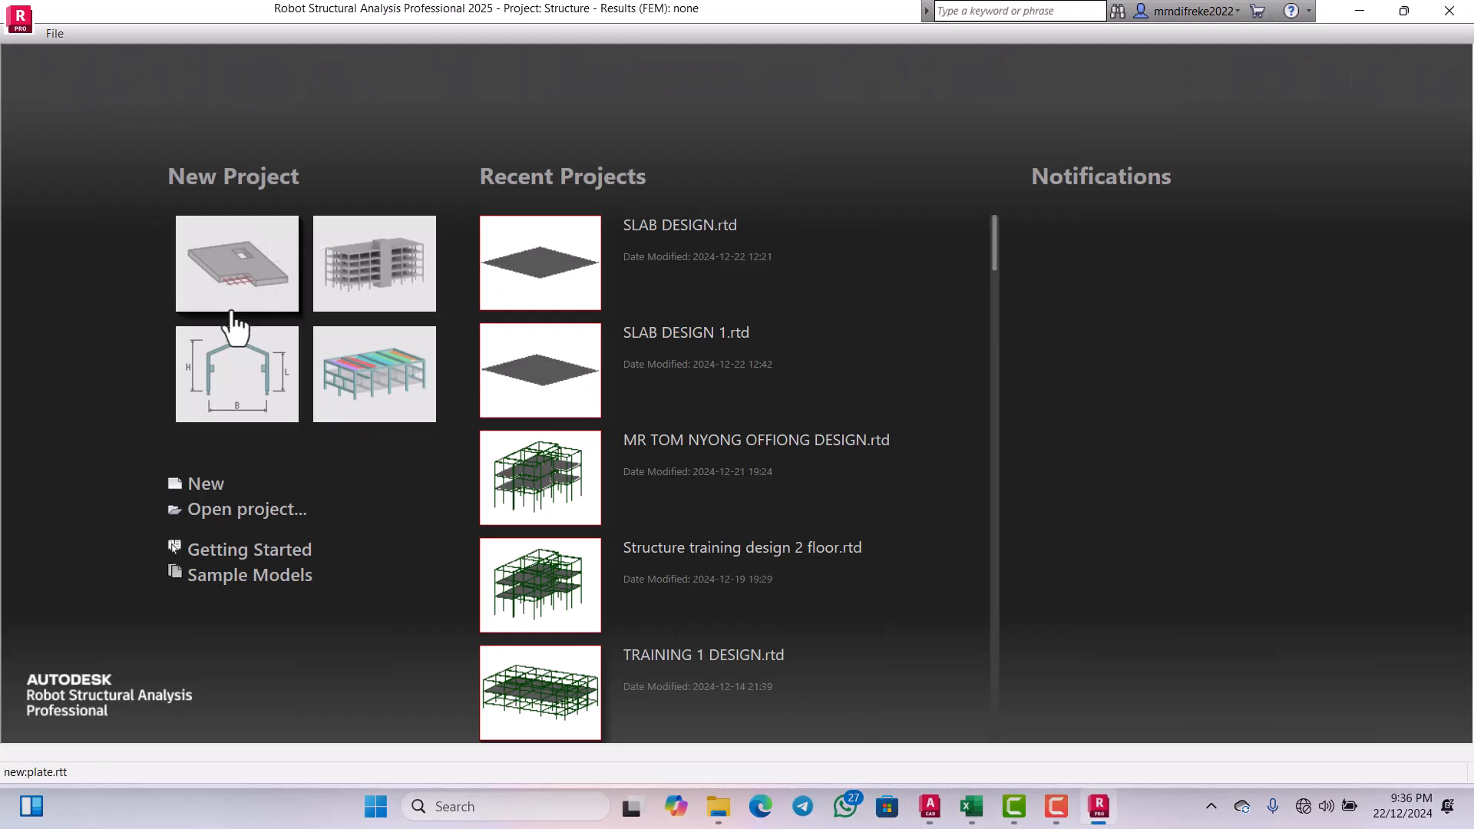
{"action": "left_click", "coordinate": [211, 493]}
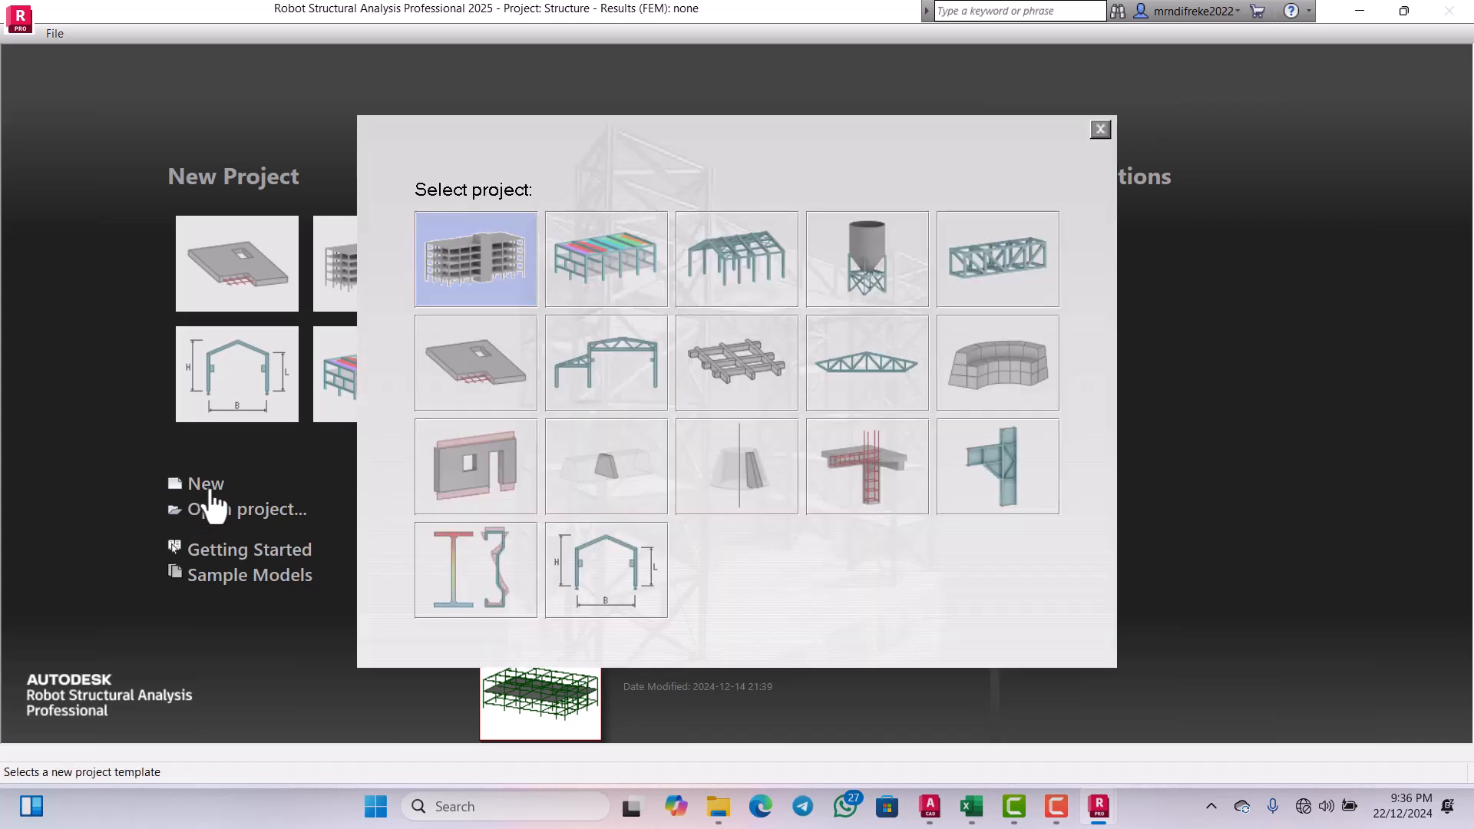
{"action": "left_click", "coordinate": [476, 361]}
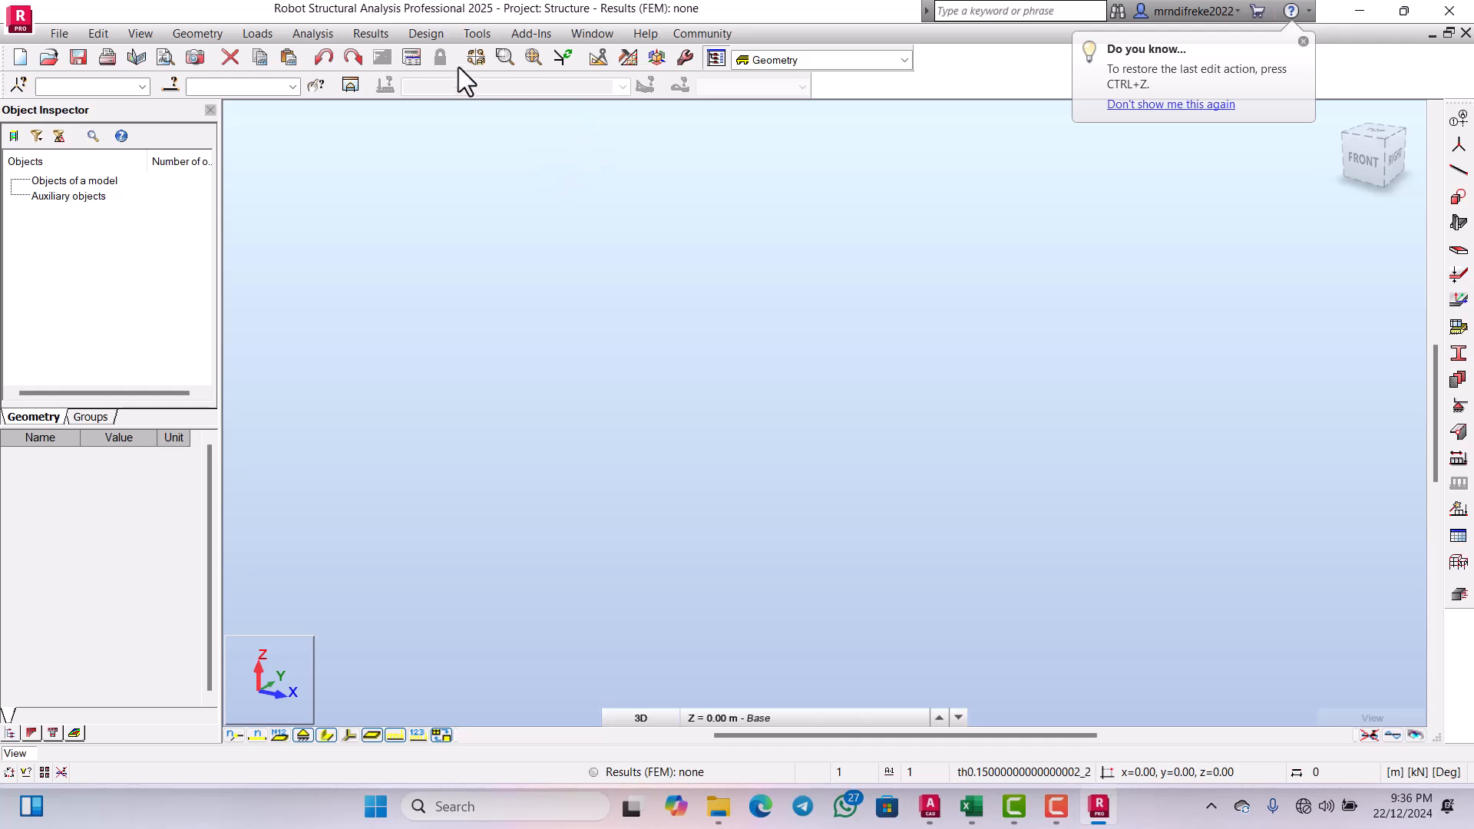
Step: Set the section properties unit to mm in the job preferences' dimension units
{"action": "left_click", "coordinate": [477, 34]}
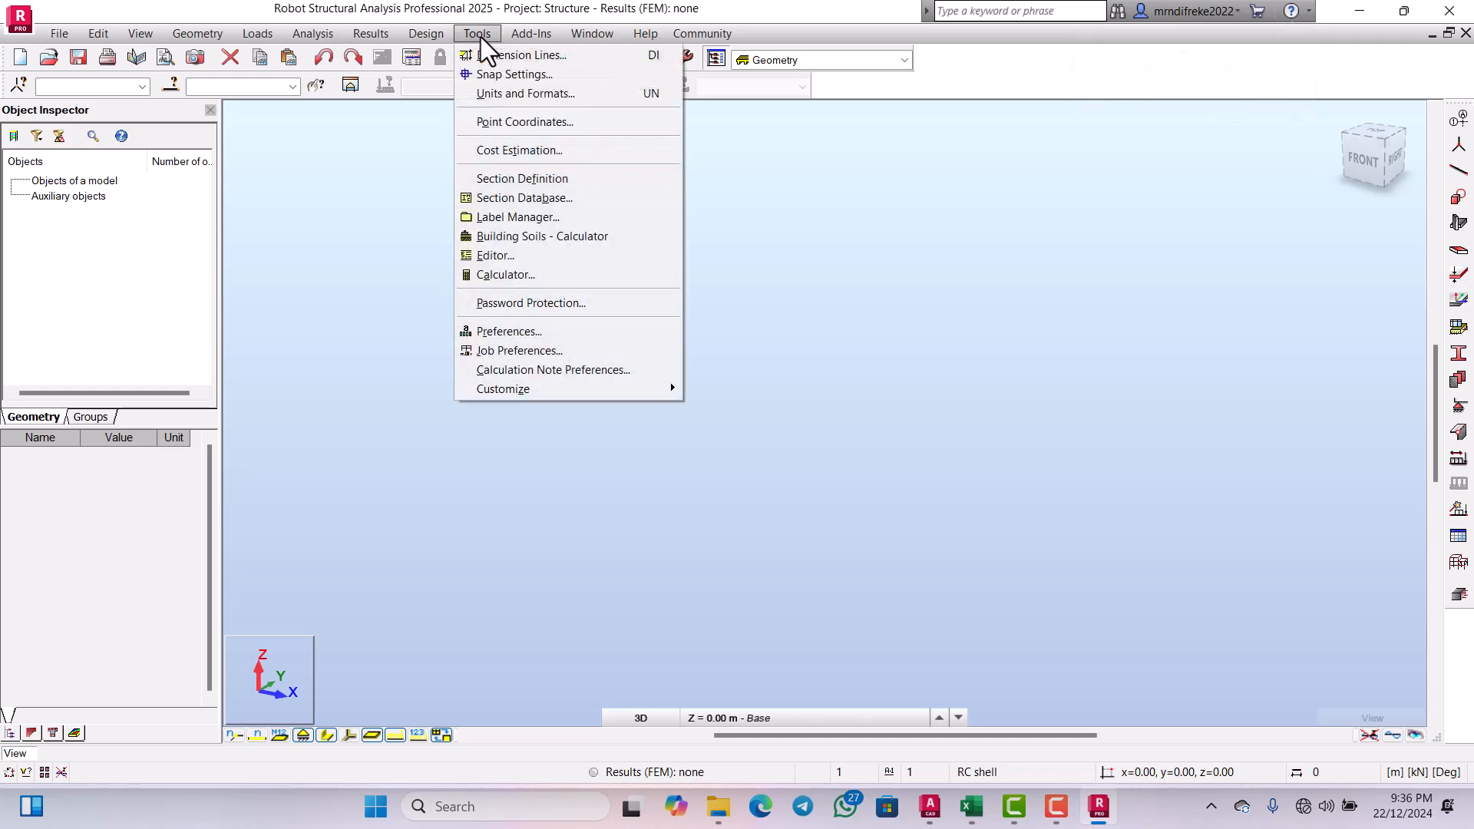
{"action": "left_click", "coordinate": [508, 350]}
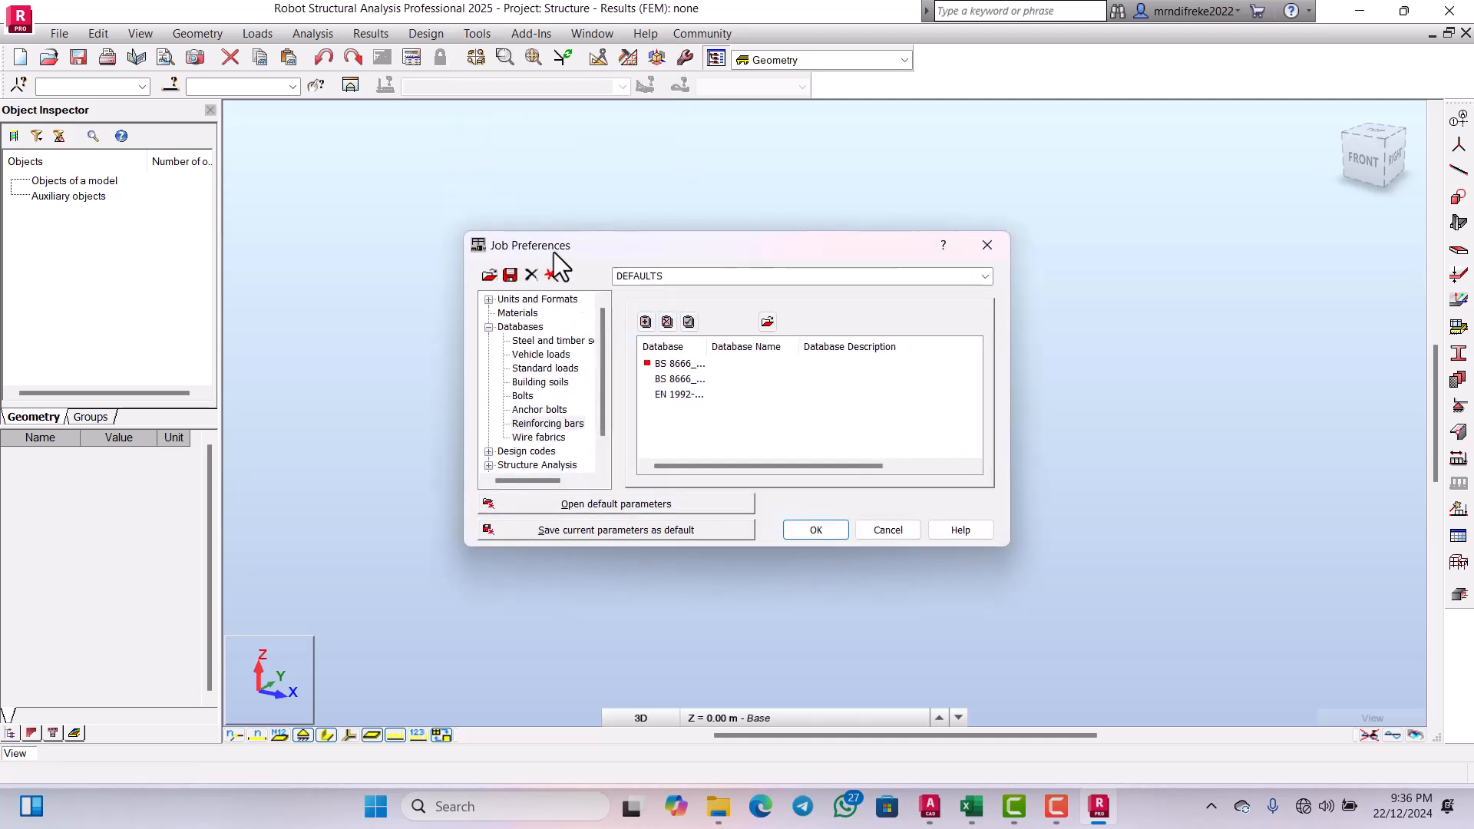
{"action": "left_click_drag", "start_coordinate": [554, 250], "coordinate": [552, 187]}
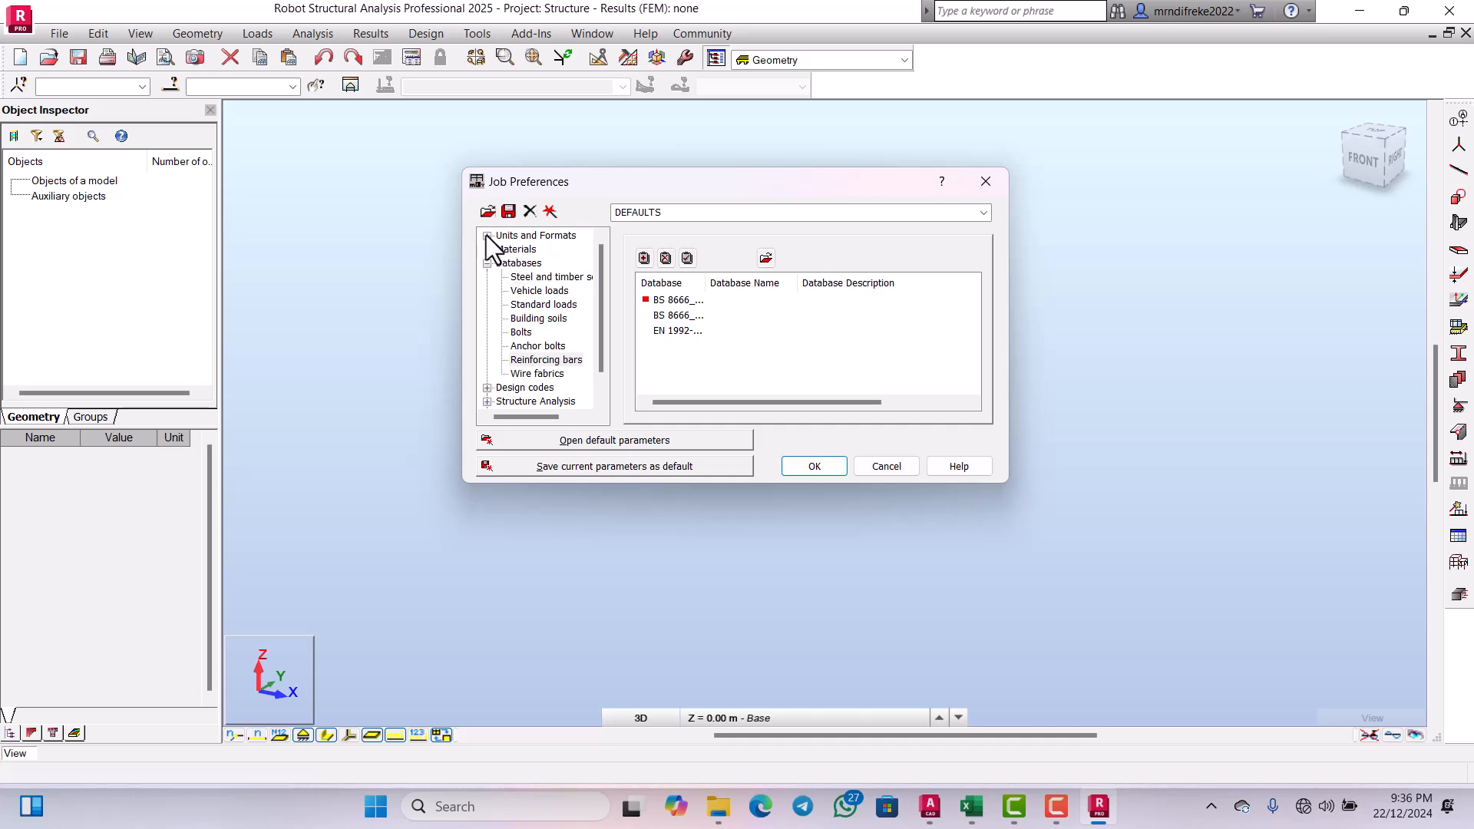
{"action": "left_click", "coordinate": [487, 237]}
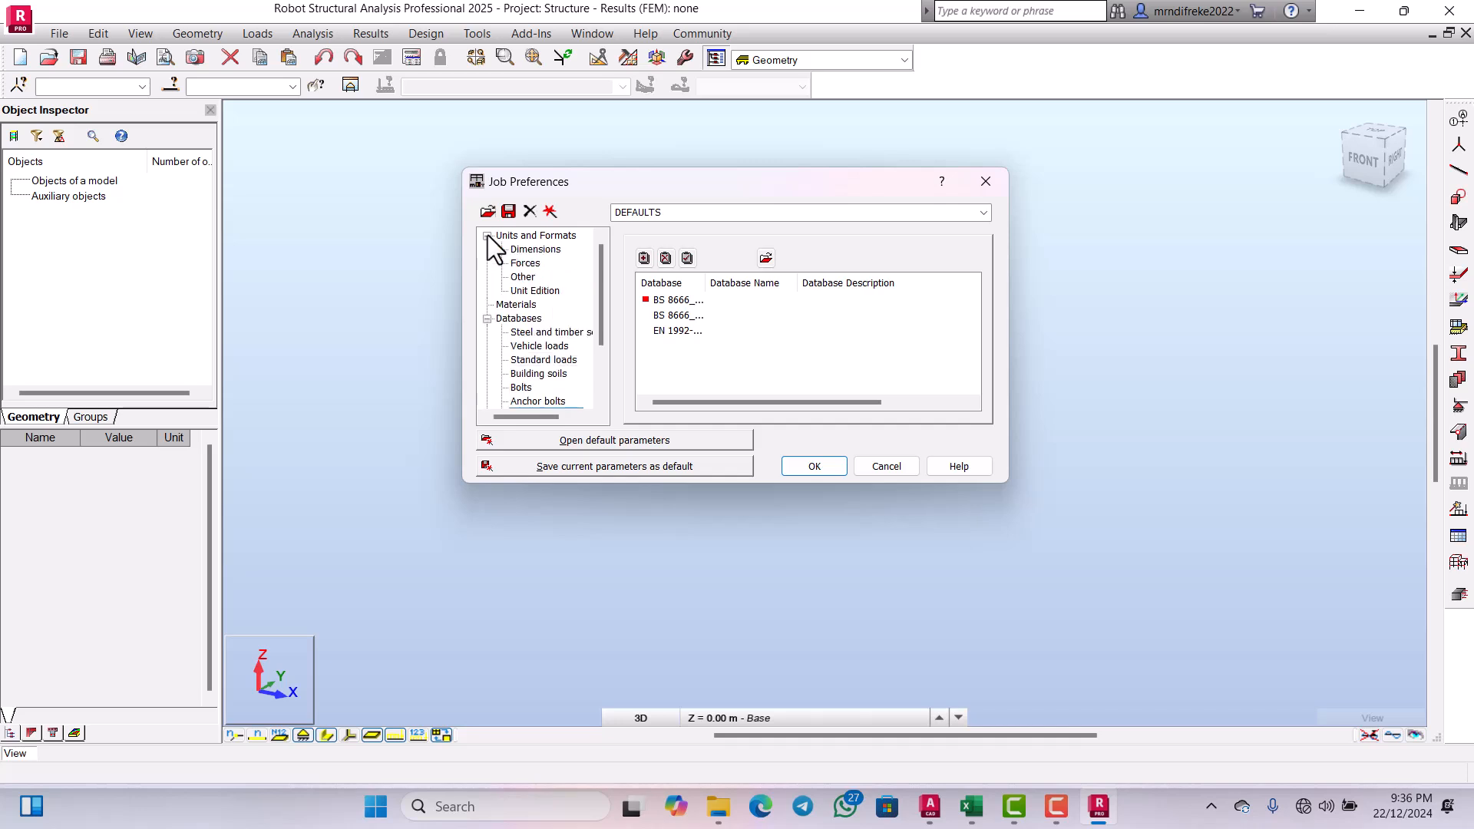
{"action": "left_click", "coordinate": [535, 250]}
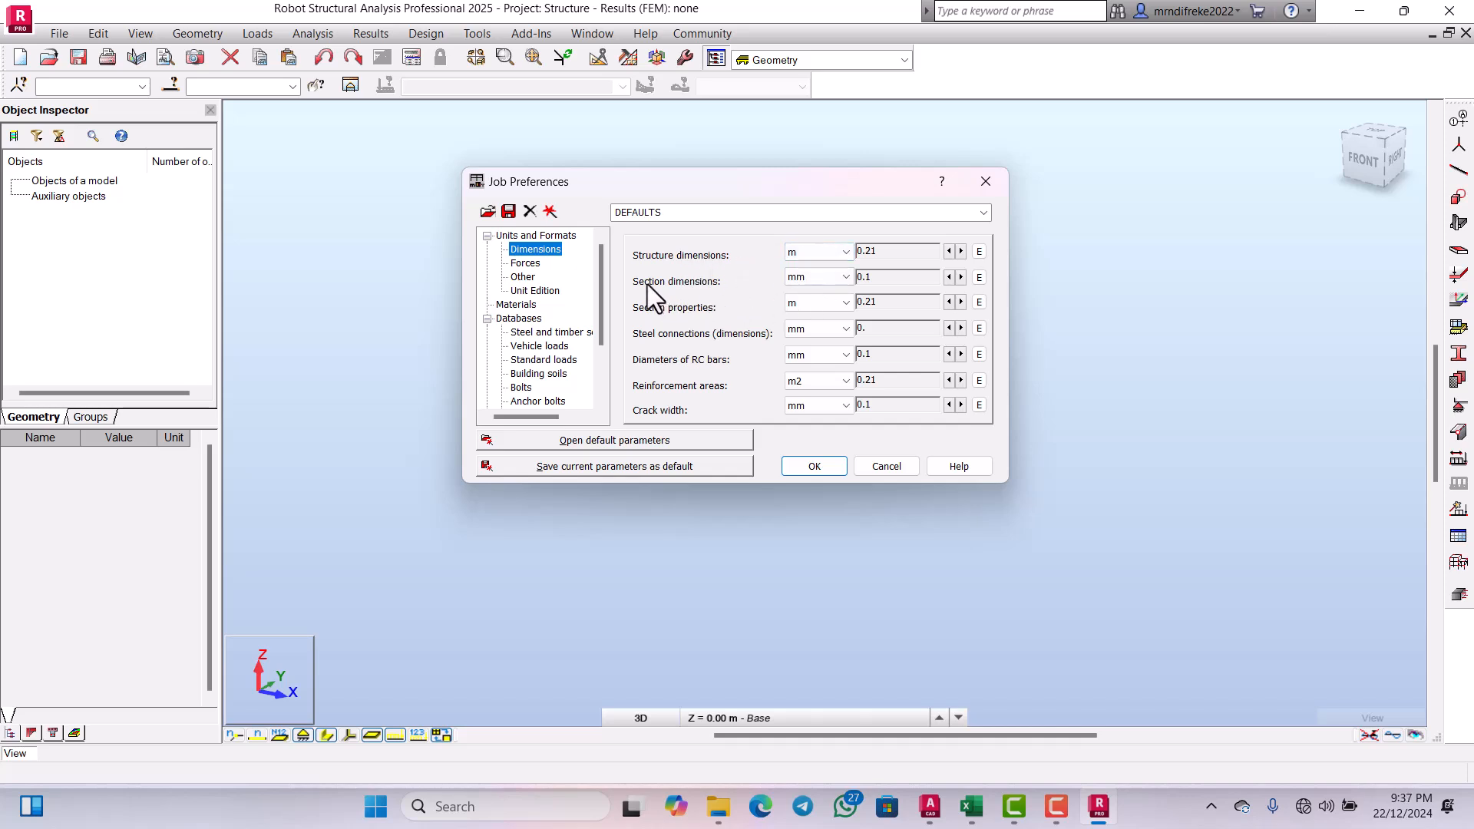
{"action": "left_click", "coordinate": [820, 307]}
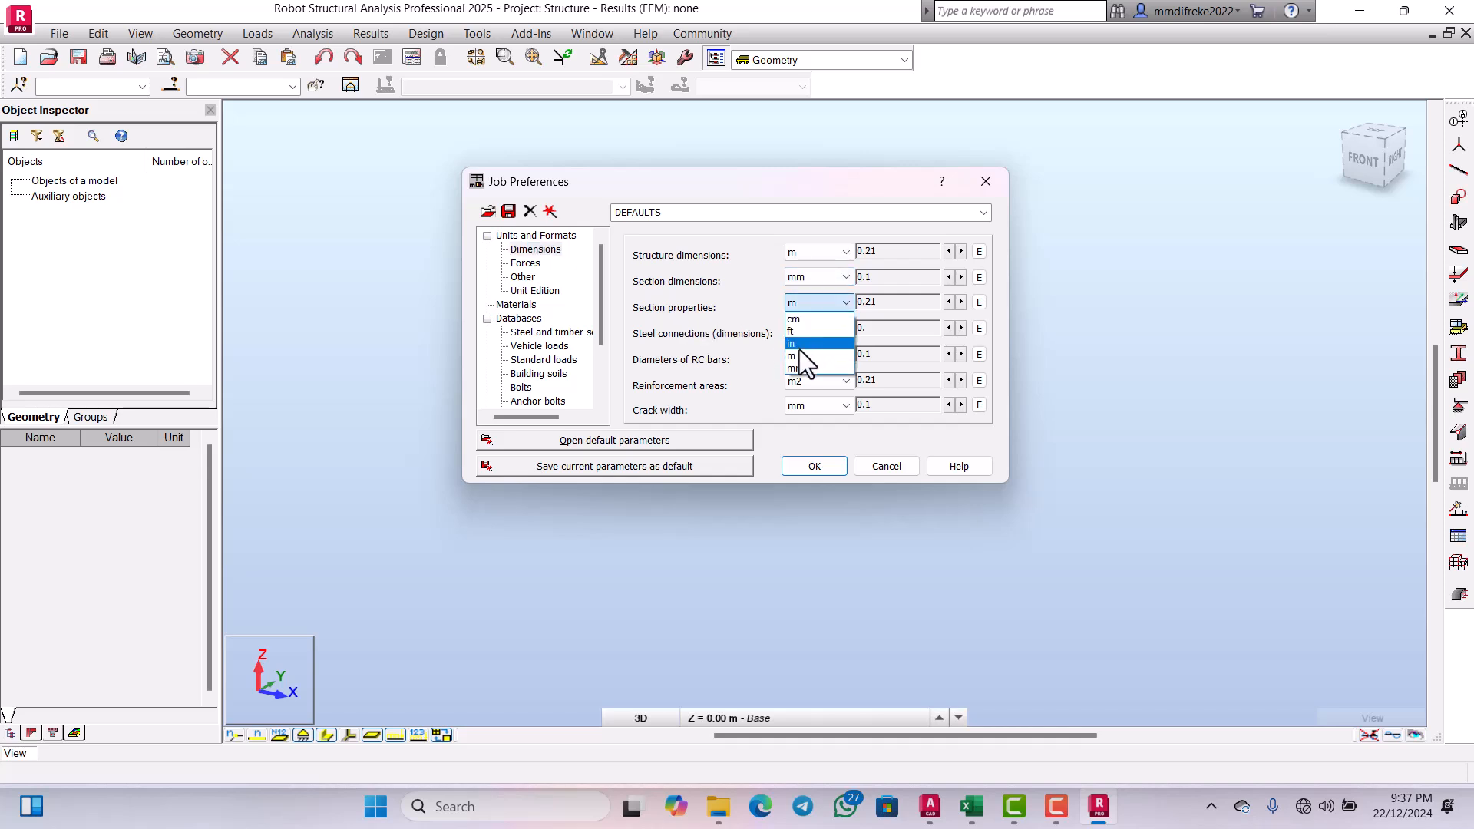
{"action": "left_click", "coordinate": [795, 366]}
{"action": "left_click", "coordinate": [812, 330]}
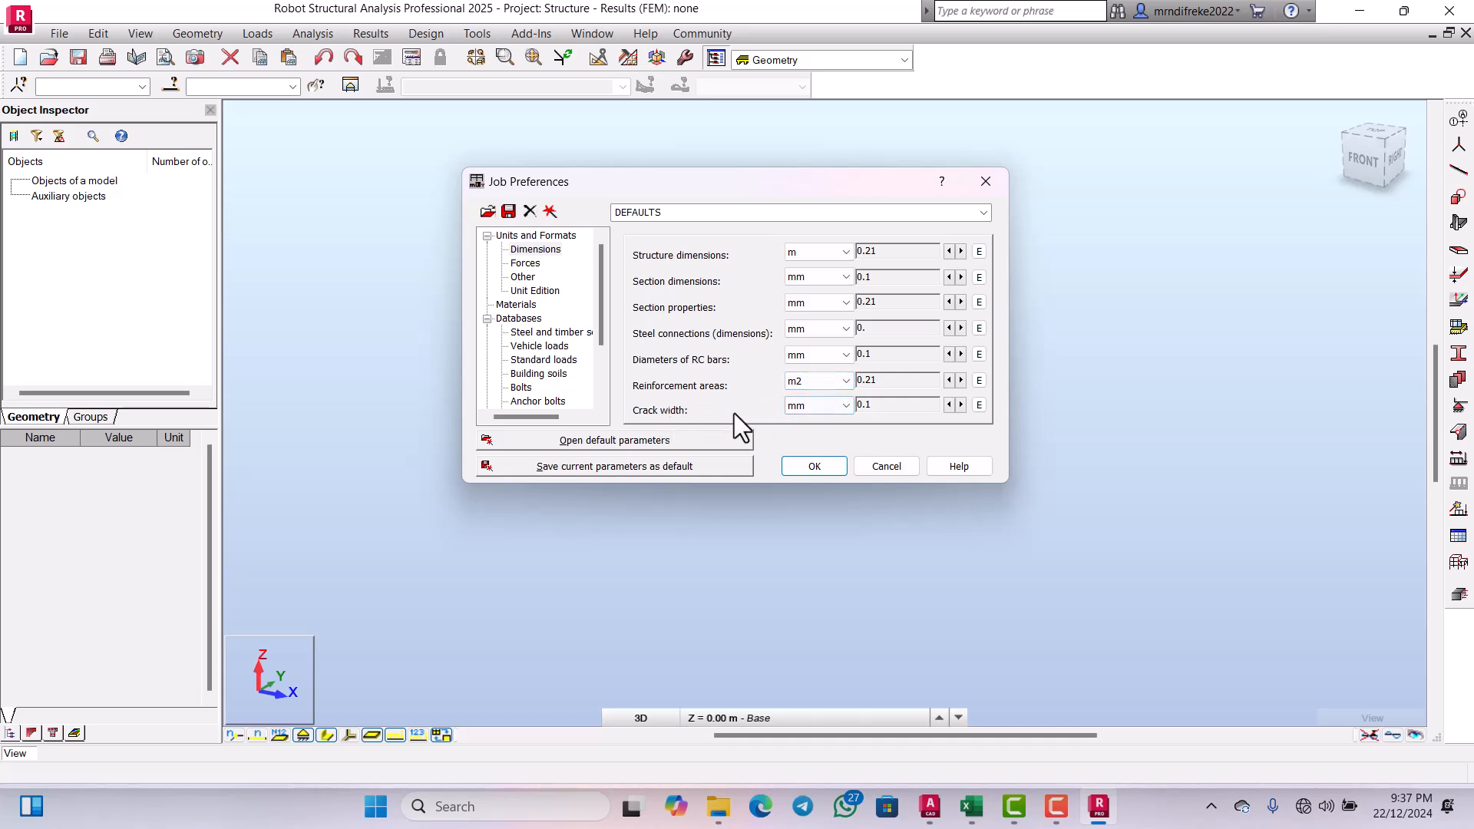
Step: Review the force, other and unit edition settings in the job preferences
{"action": "left_click", "coordinate": [528, 266]}
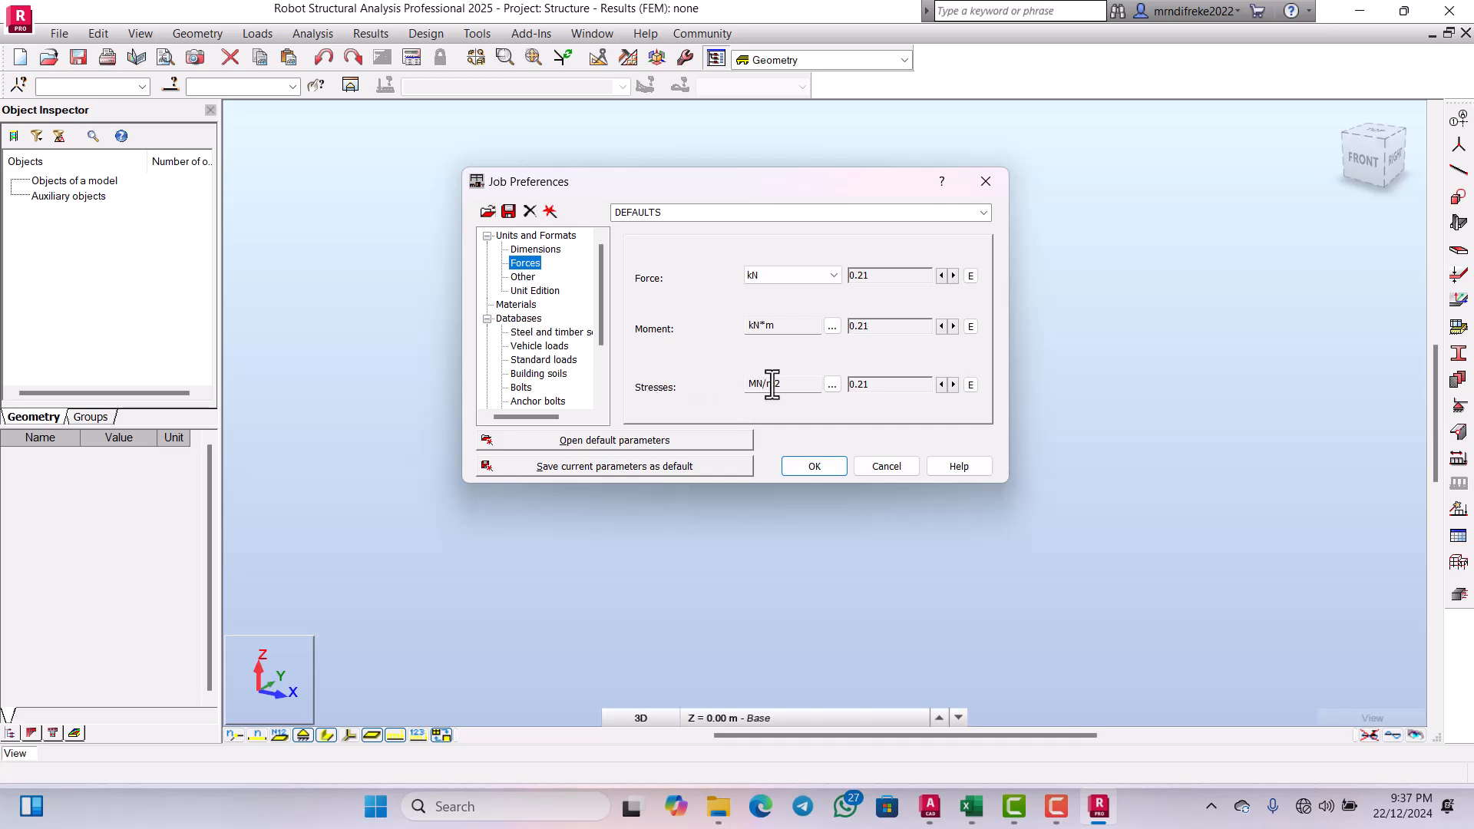
{"action": "left_click", "coordinate": [524, 278]}
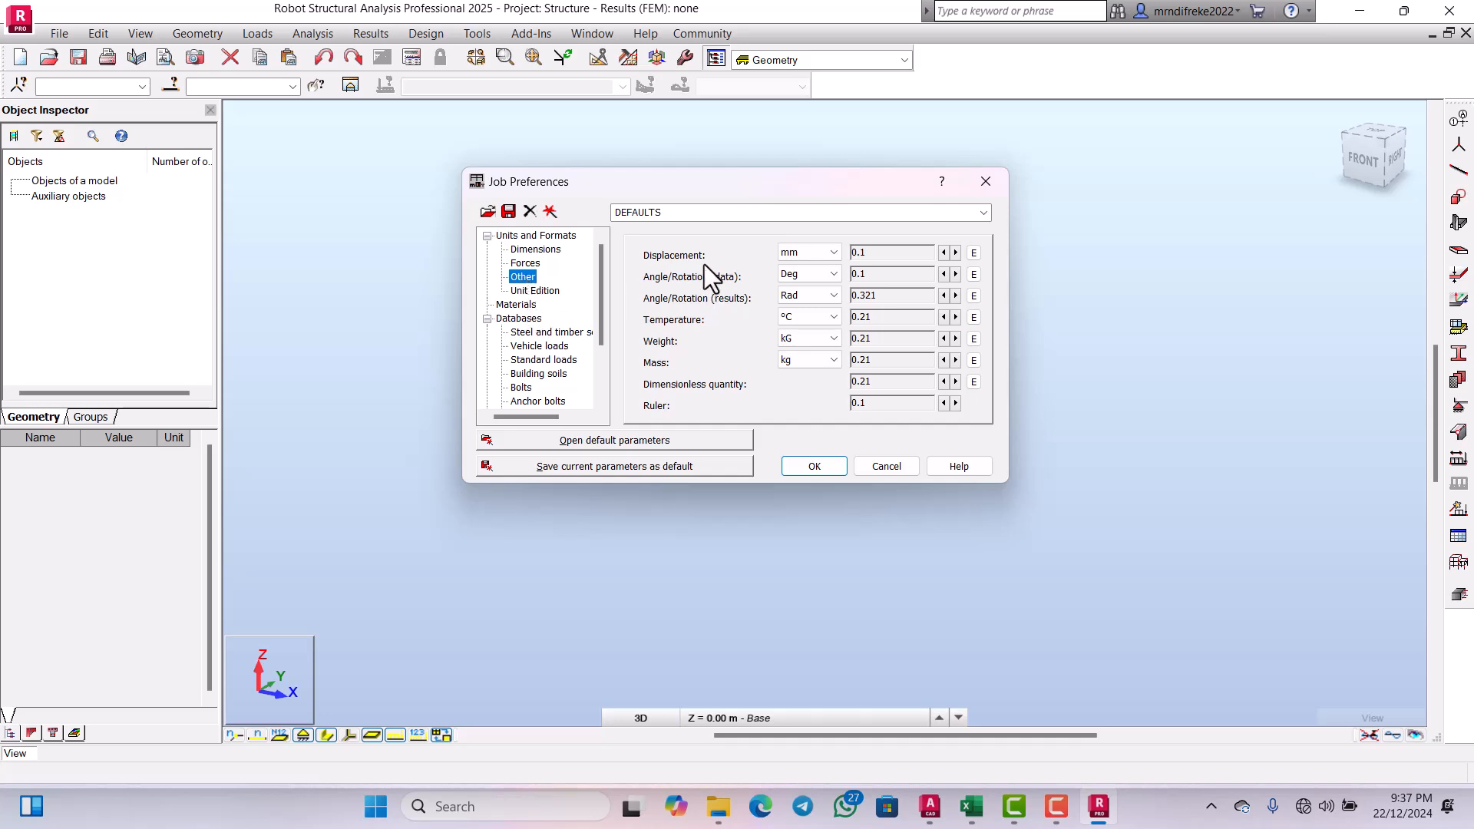
{"action": "left_click", "coordinate": [533, 292]}
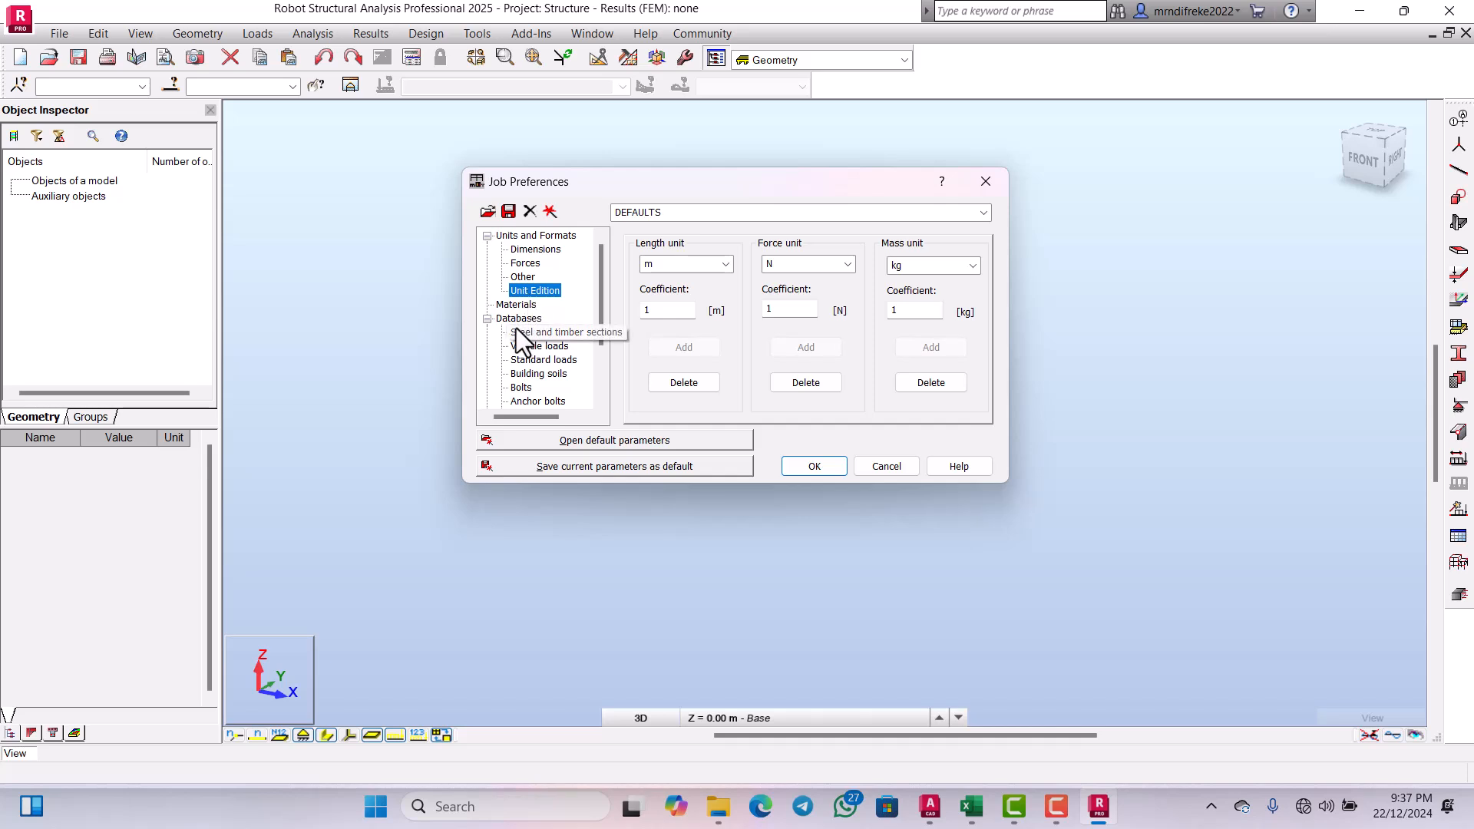
Step: Choose the material named Steel in the job's steel material definition and accept it
{"action": "left_click", "coordinate": [517, 306]}
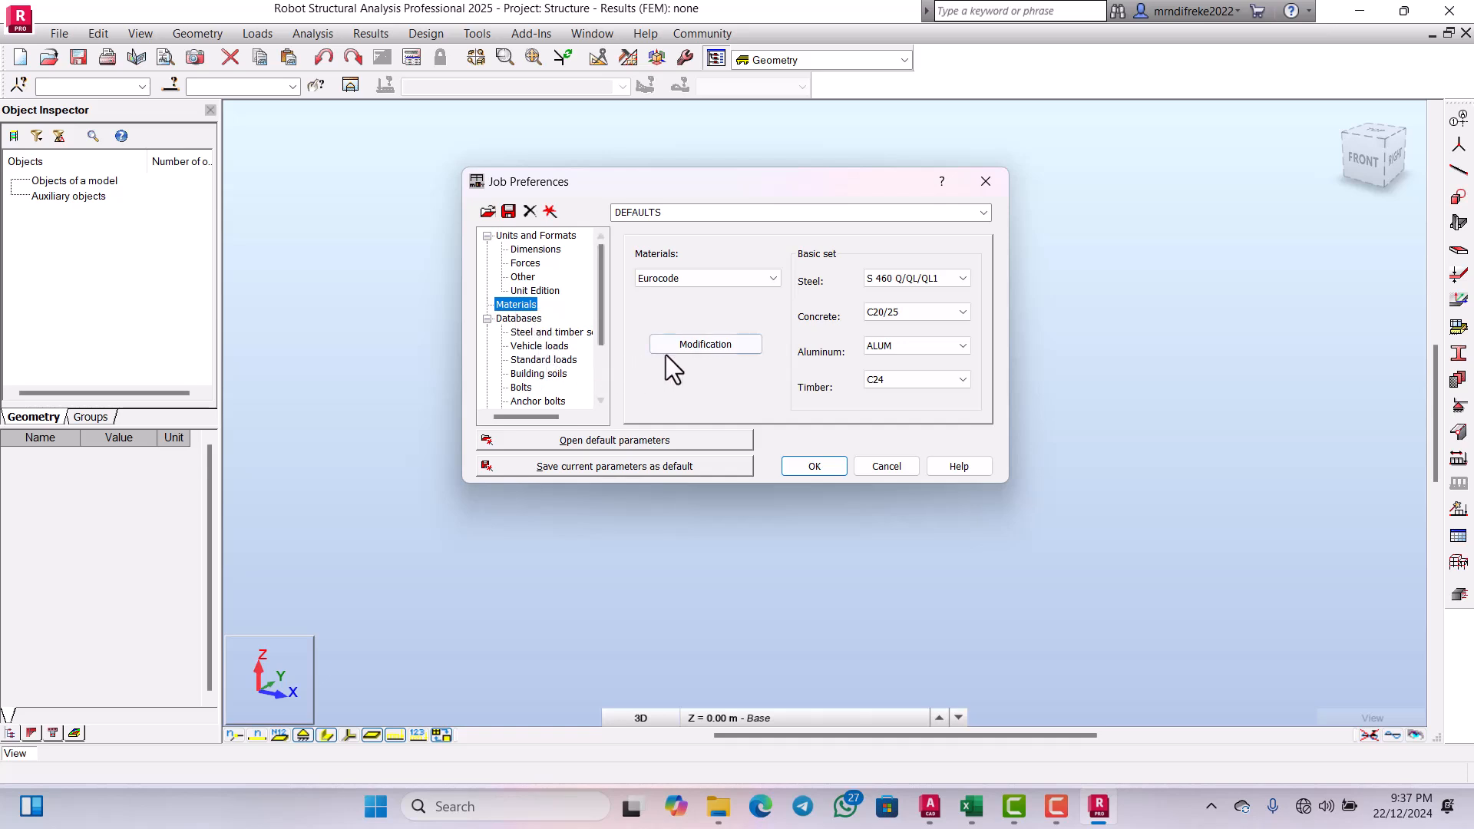
{"action": "left_click", "coordinate": [711, 344]}
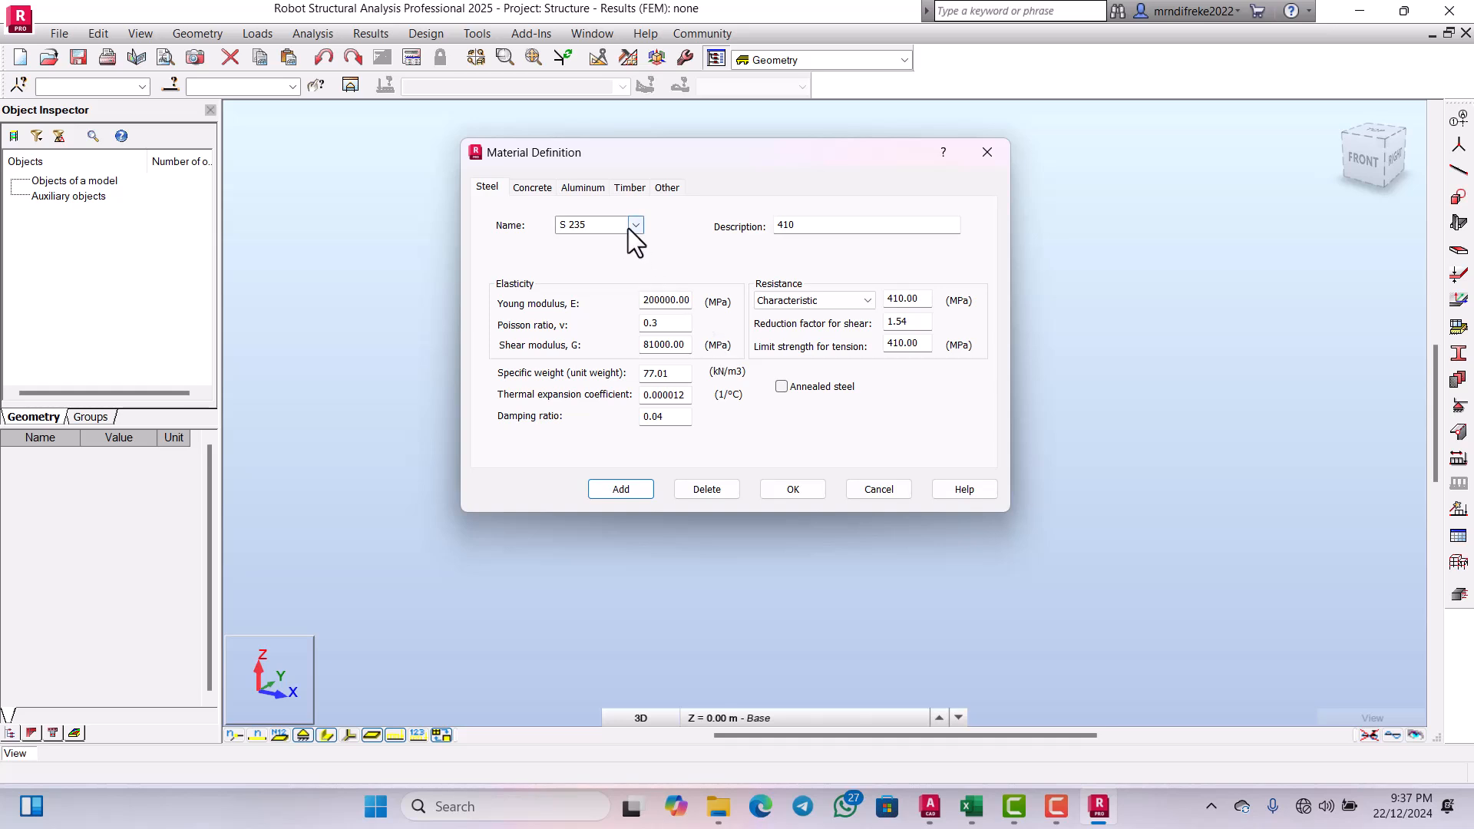
{"action": "left_click", "coordinate": [628, 228]}
{"action": "left_click", "coordinate": [573, 427]}
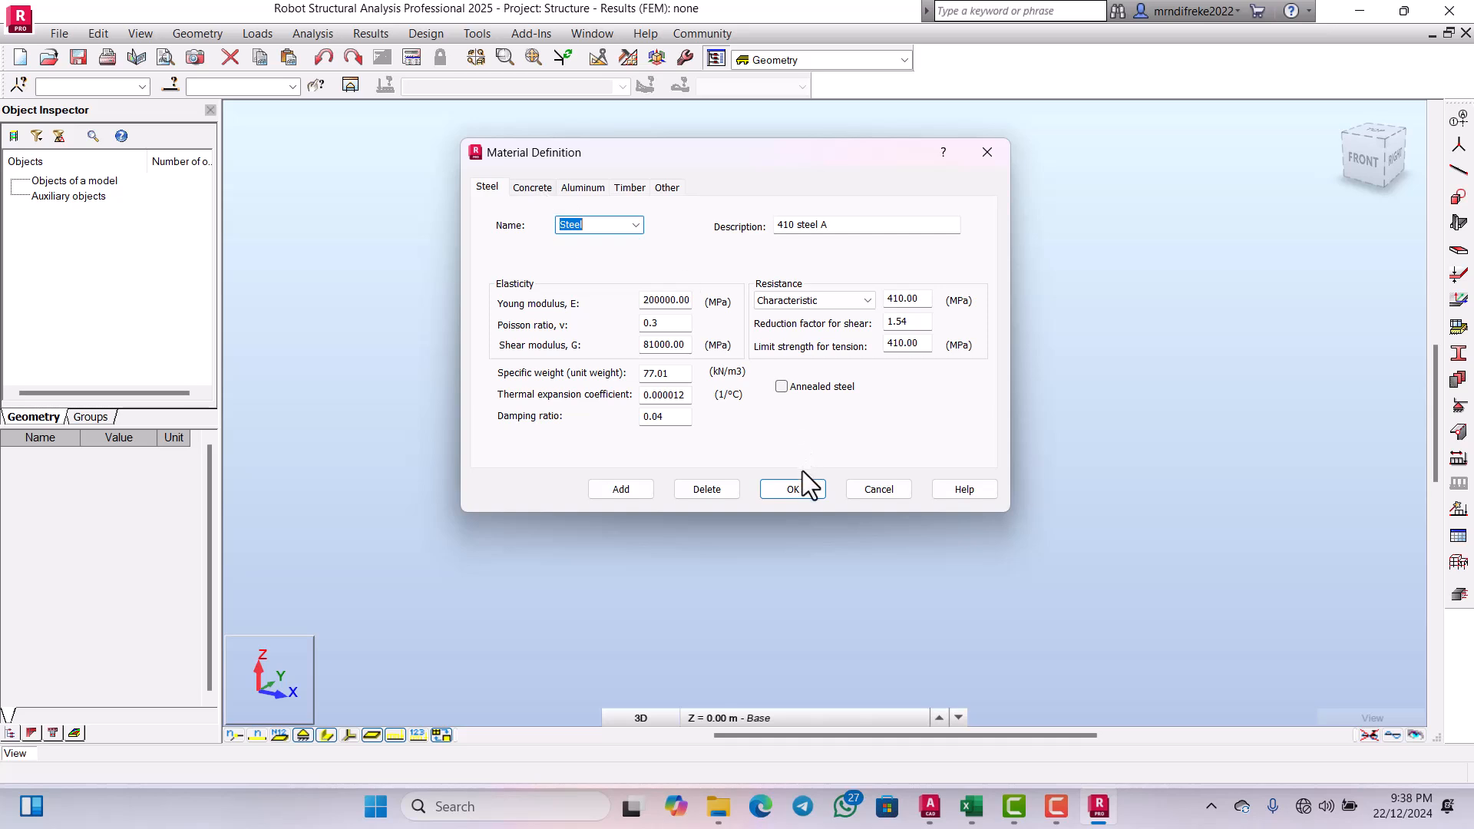
{"action": "left_click", "coordinate": [794, 489]}
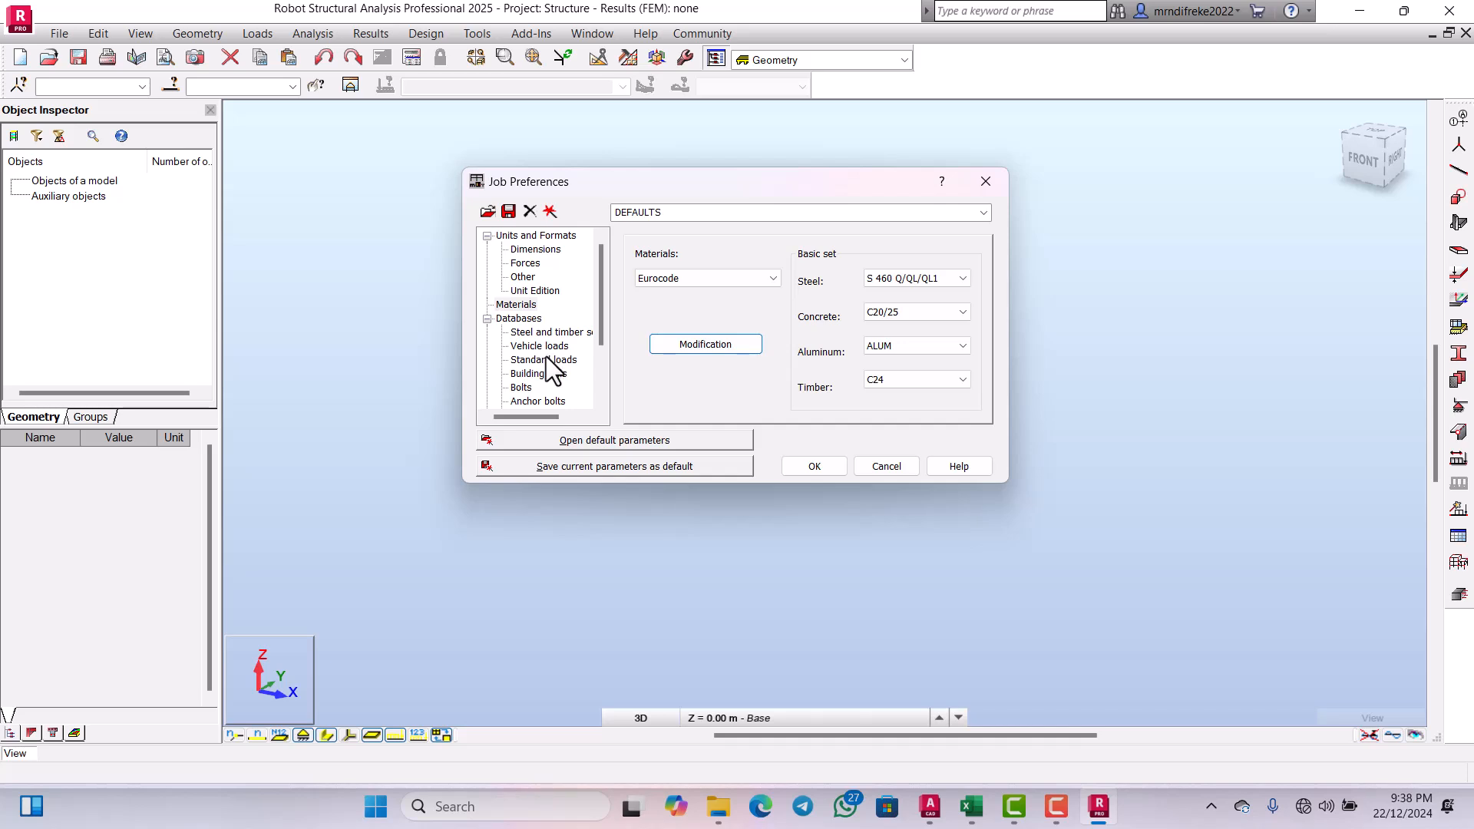
Step: Inspect the bar definitions in the EN 1992 reinforcing bar database, including the yield stress and plain bar columns
{"action": "scroll", "coordinate": [552, 372], "scroll_direction": "down", "scroll_amount": 1}
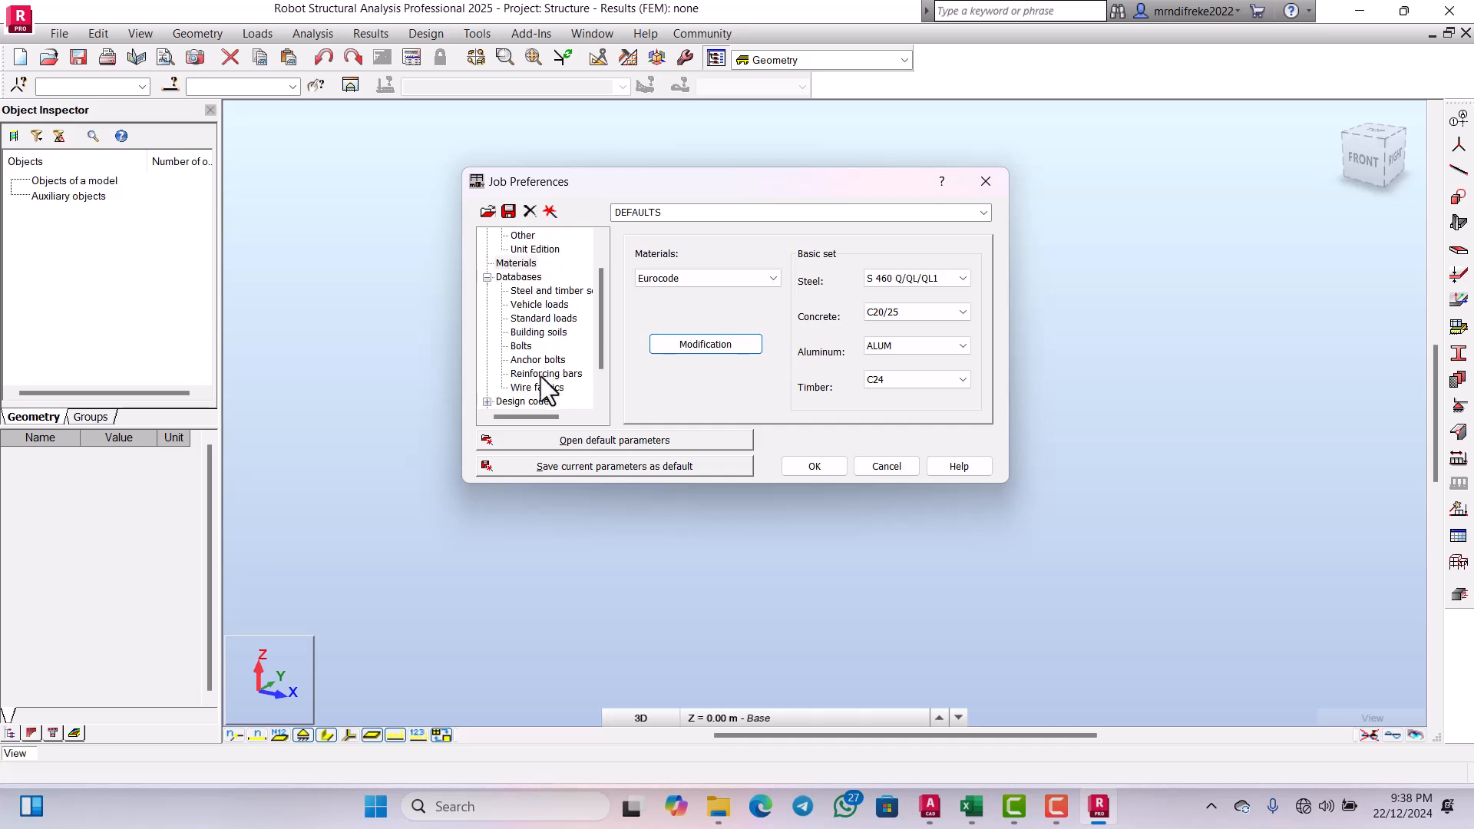
{"action": "left_click", "coordinate": [544, 374]}
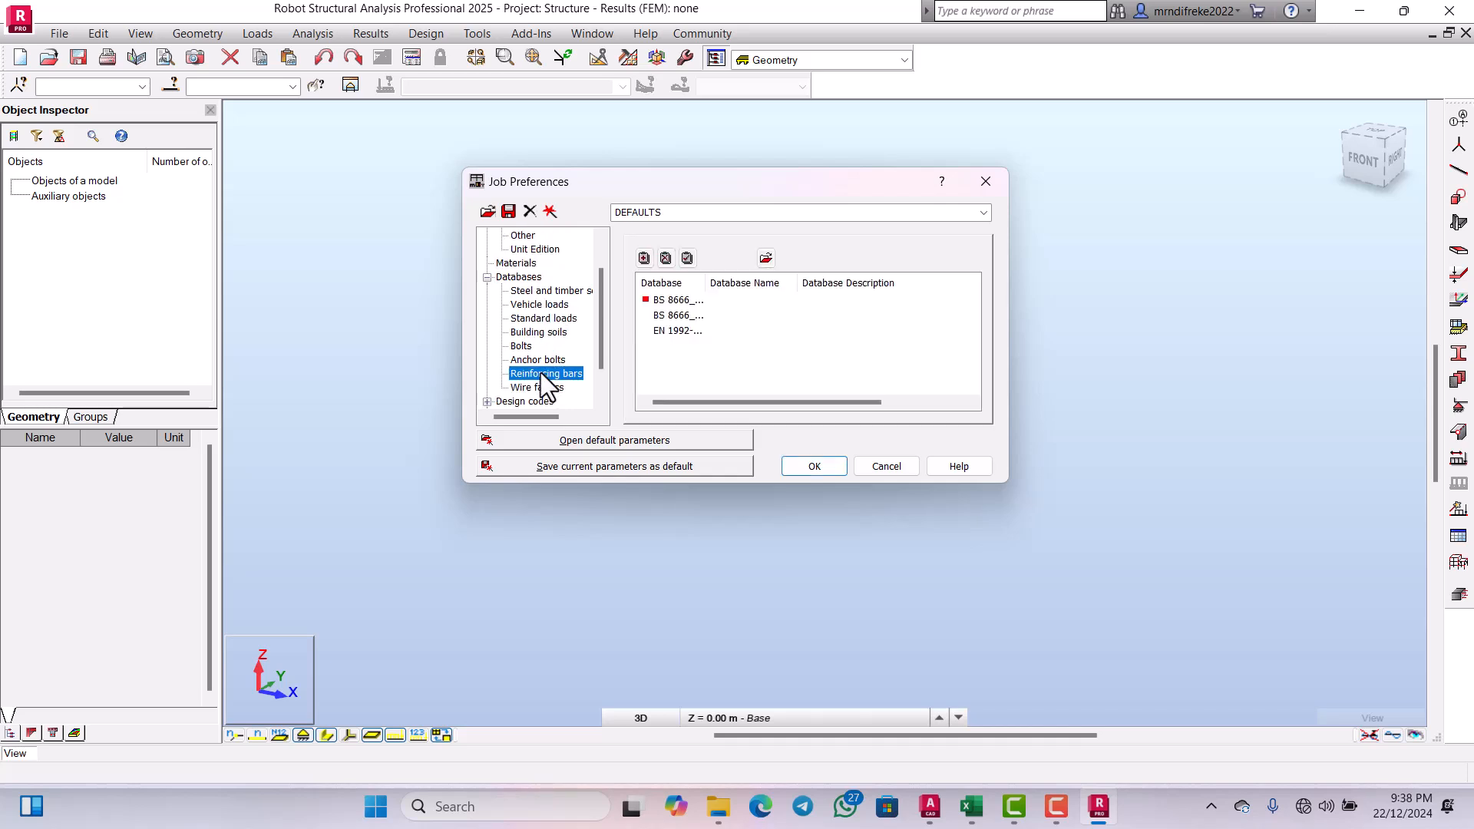
{"action": "left_click", "coordinate": [676, 330]}
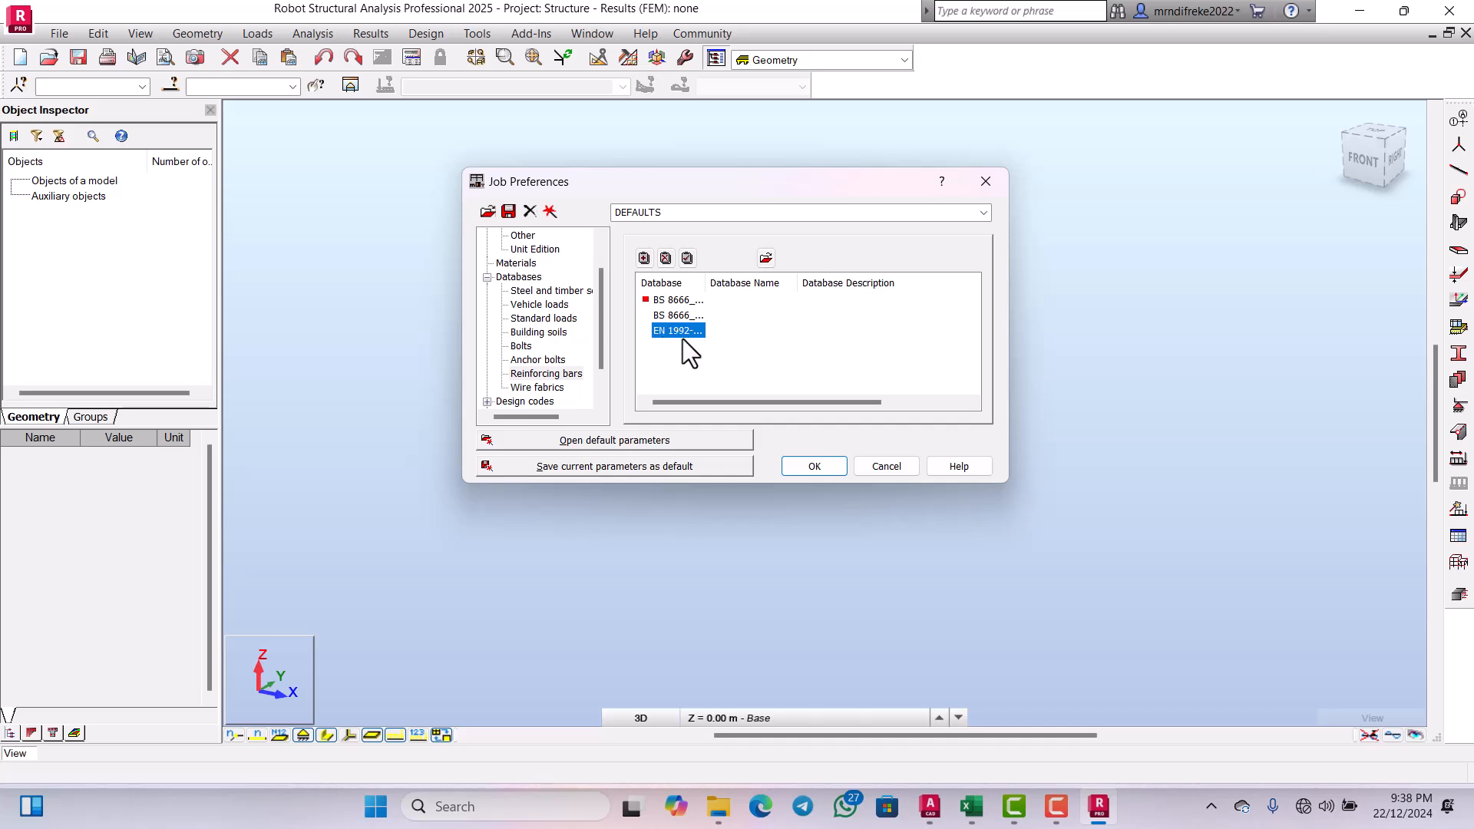
{"action": "left_click", "coordinate": [766, 258]}
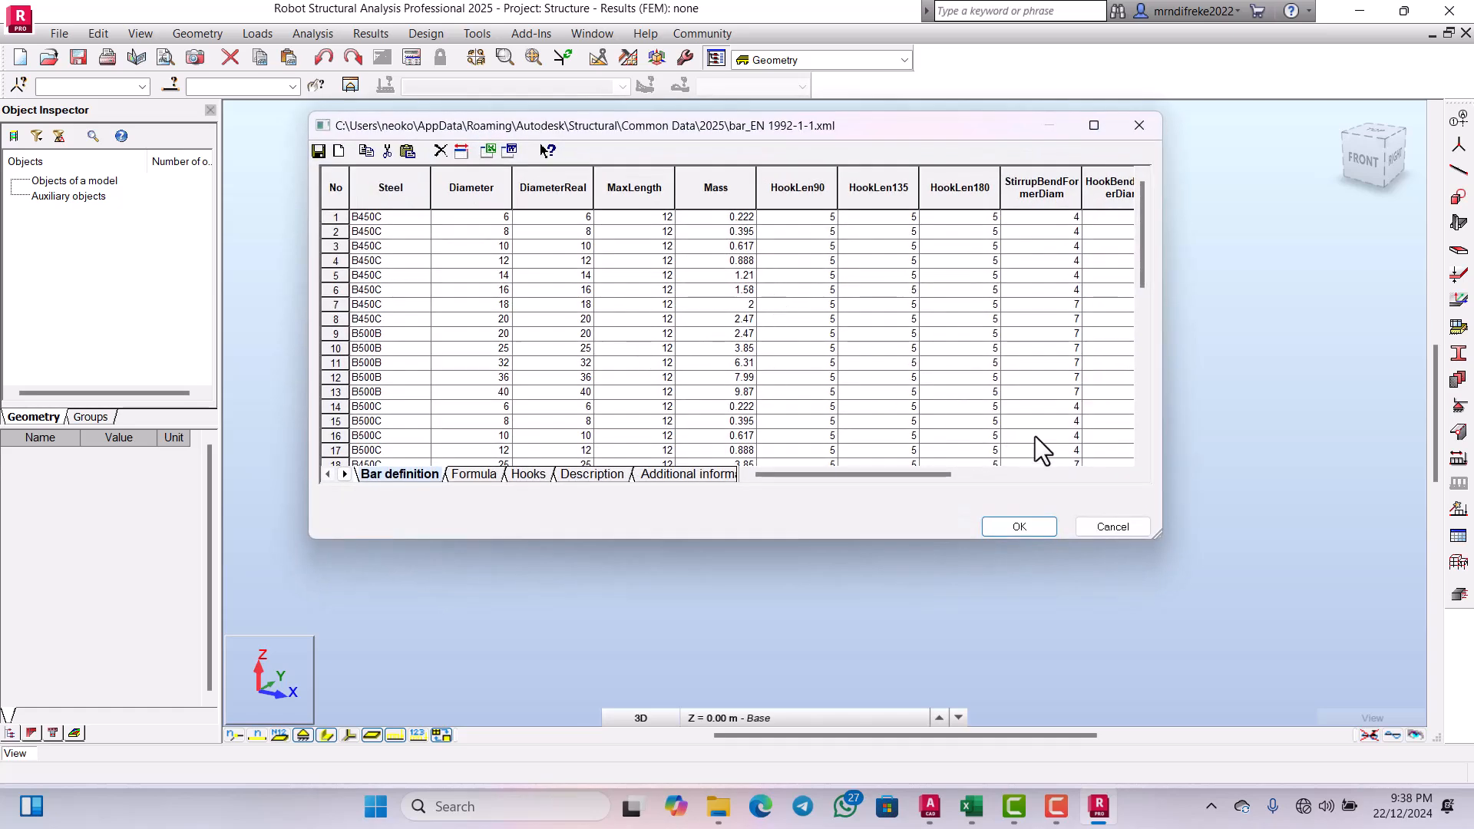
{"action": "left_click", "coordinate": [983, 473]}
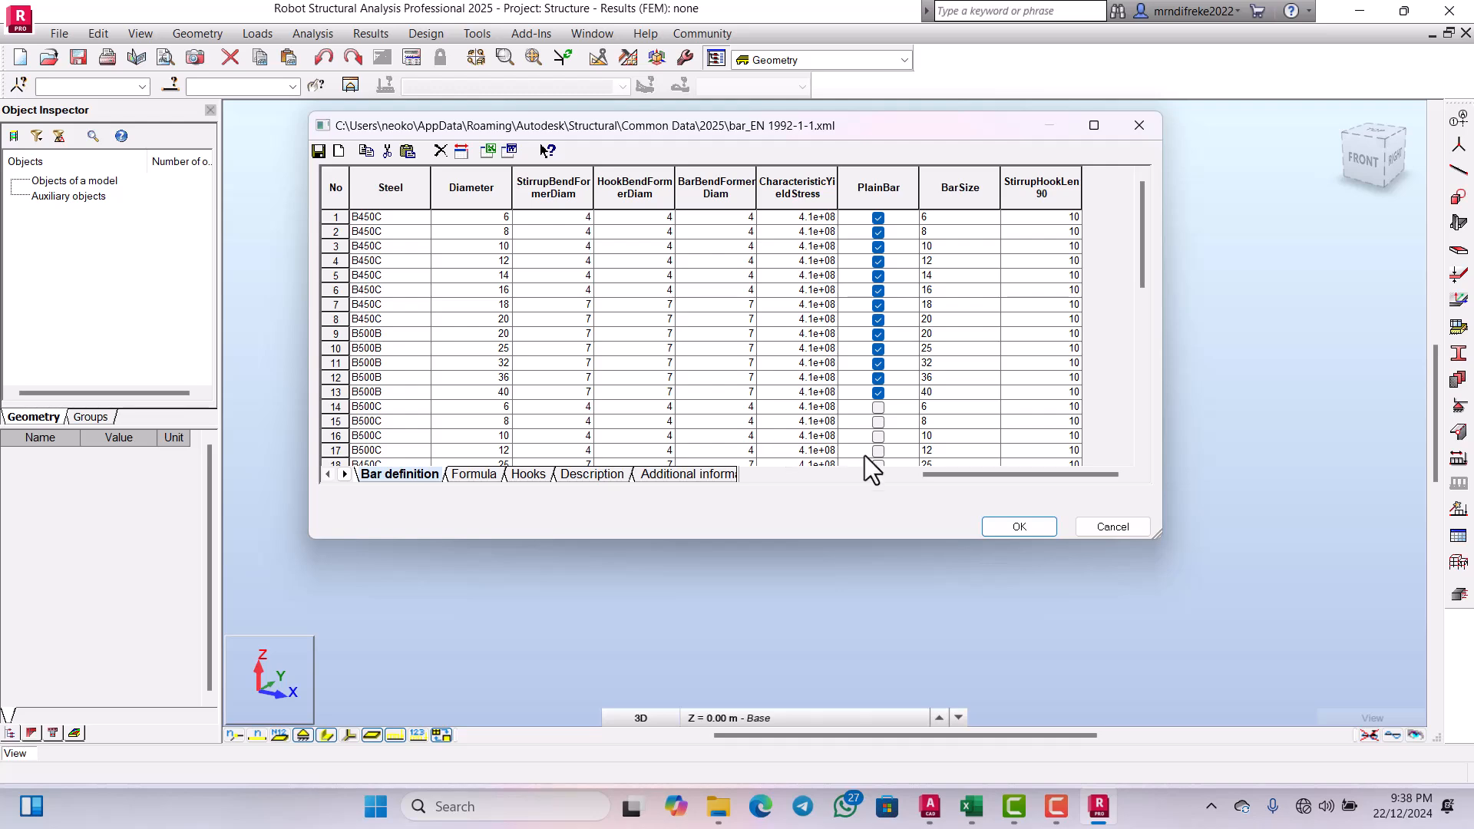
{"action": "left_click", "coordinate": [1029, 526]}
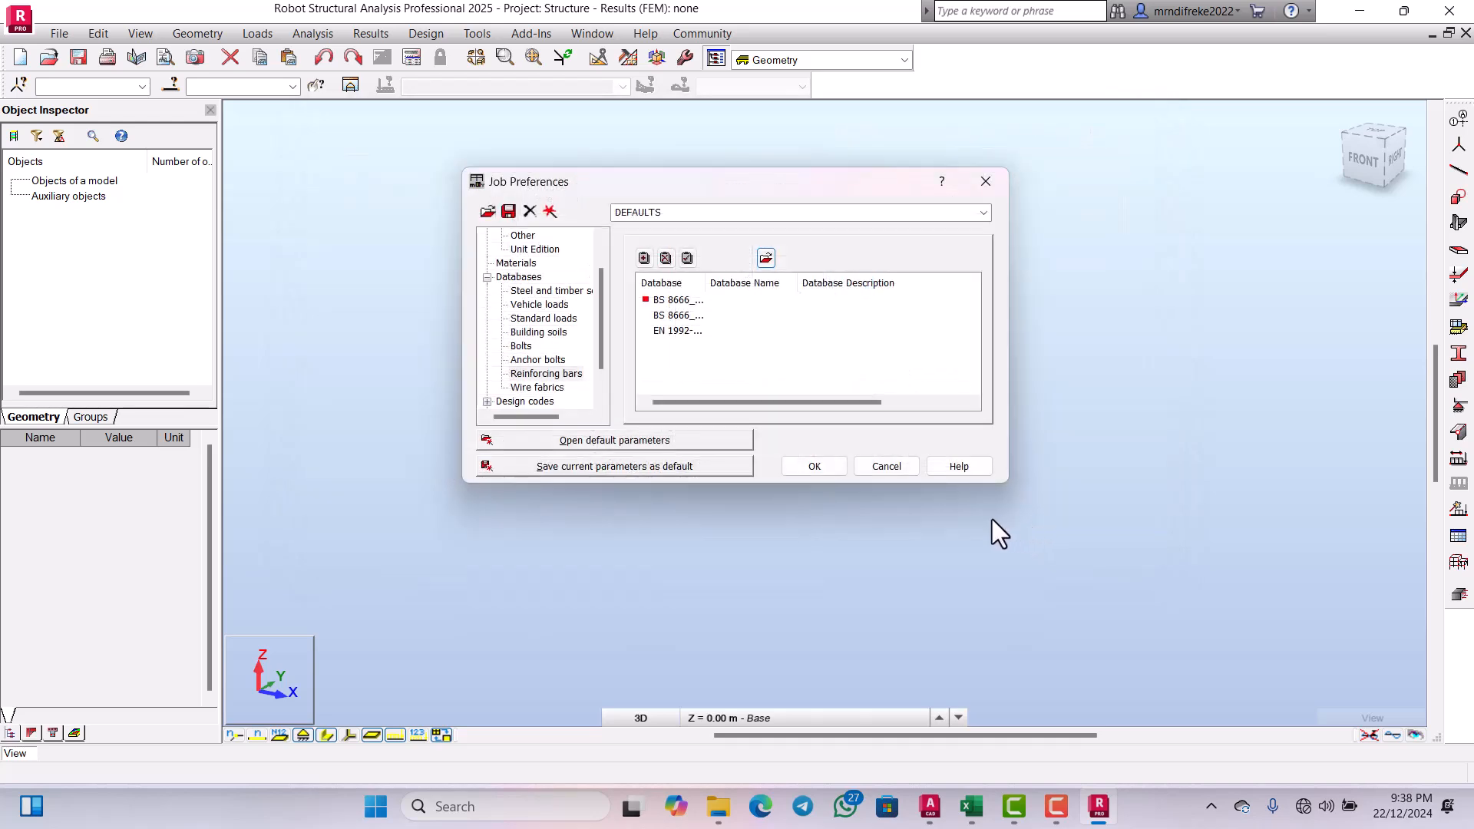
Step: Save the current job preferences as the default parameters and accept the job preferences
{"action": "left_click", "coordinate": [590, 465]}
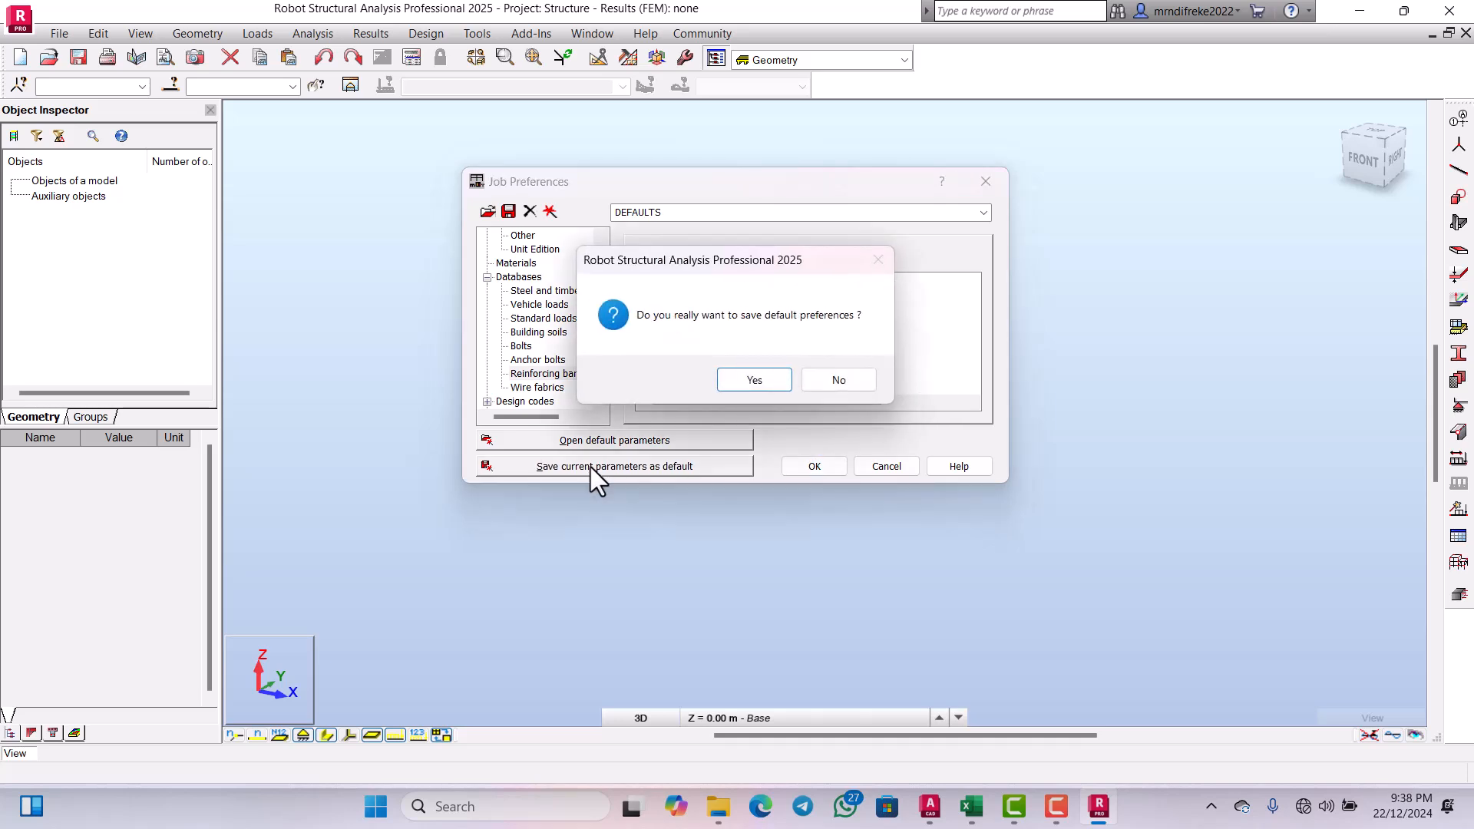
{"action": "left_click", "coordinate": [753, 384]}
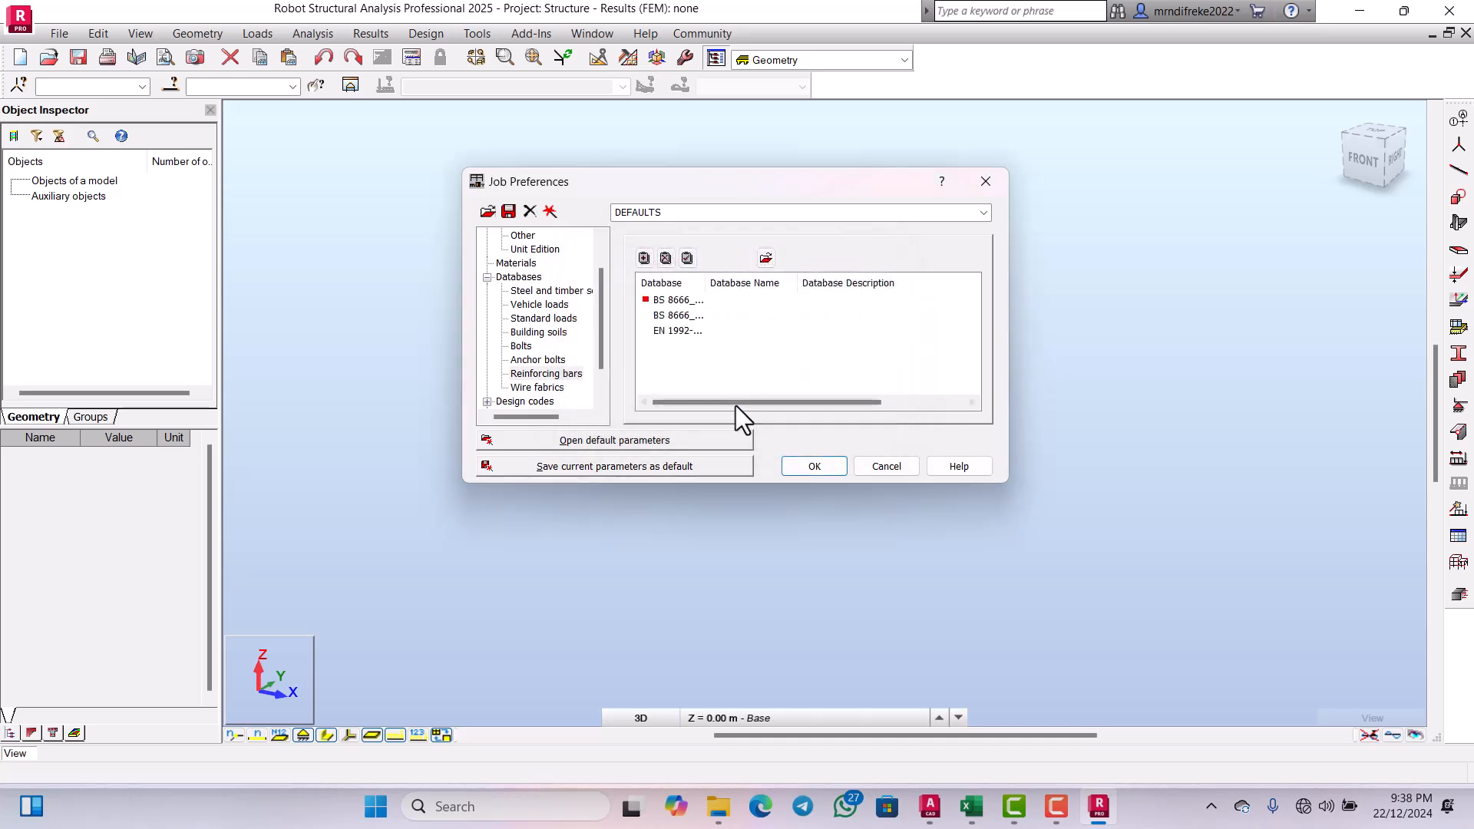
{"action": "left_click", "coordinate": [809, 469]}
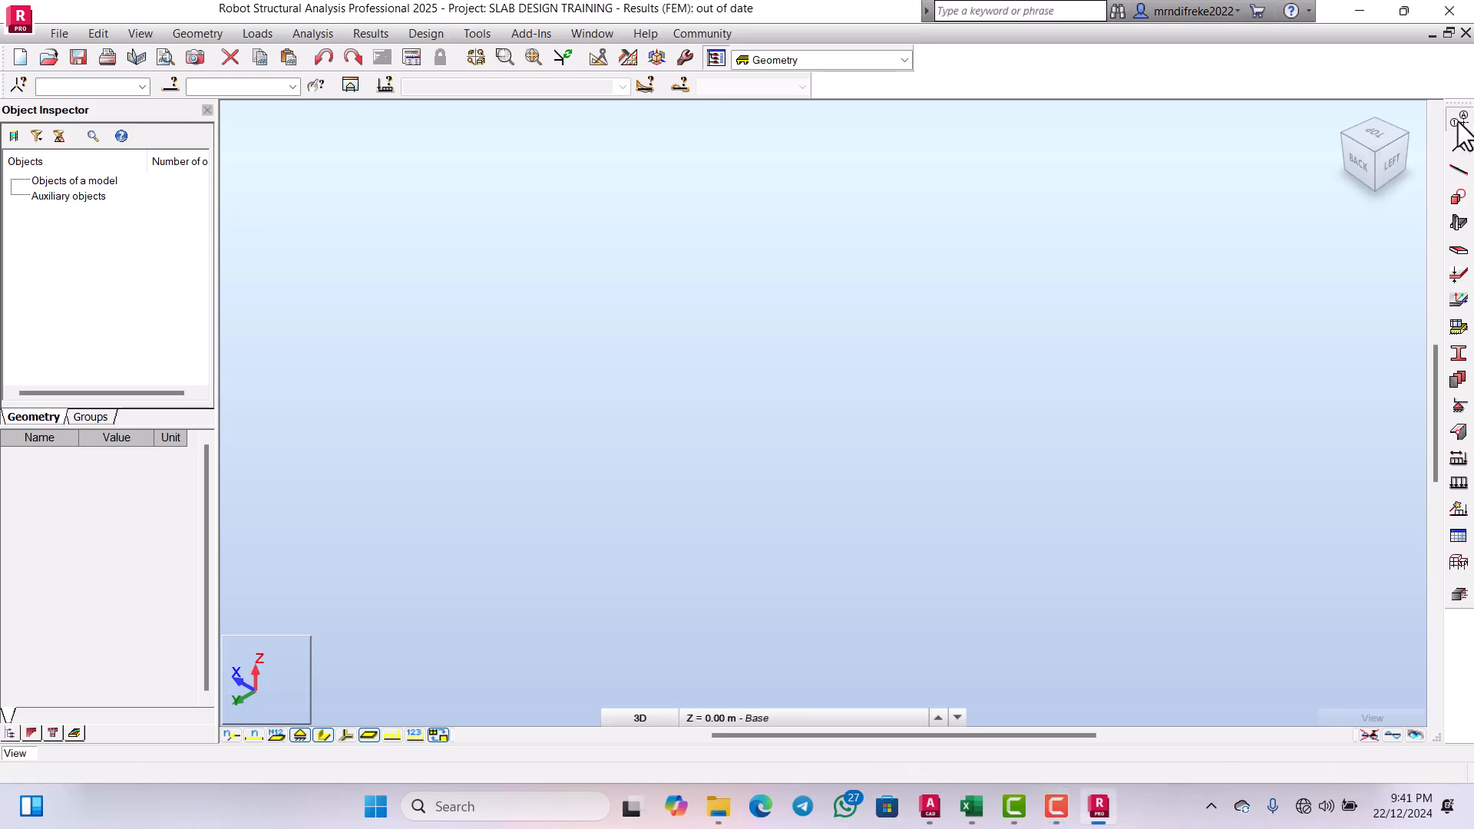
Step: Open the structural axis definition and delete all existing axes in the X and Y directions
{"action": "left_click", "coordinate": [1459, 122]}
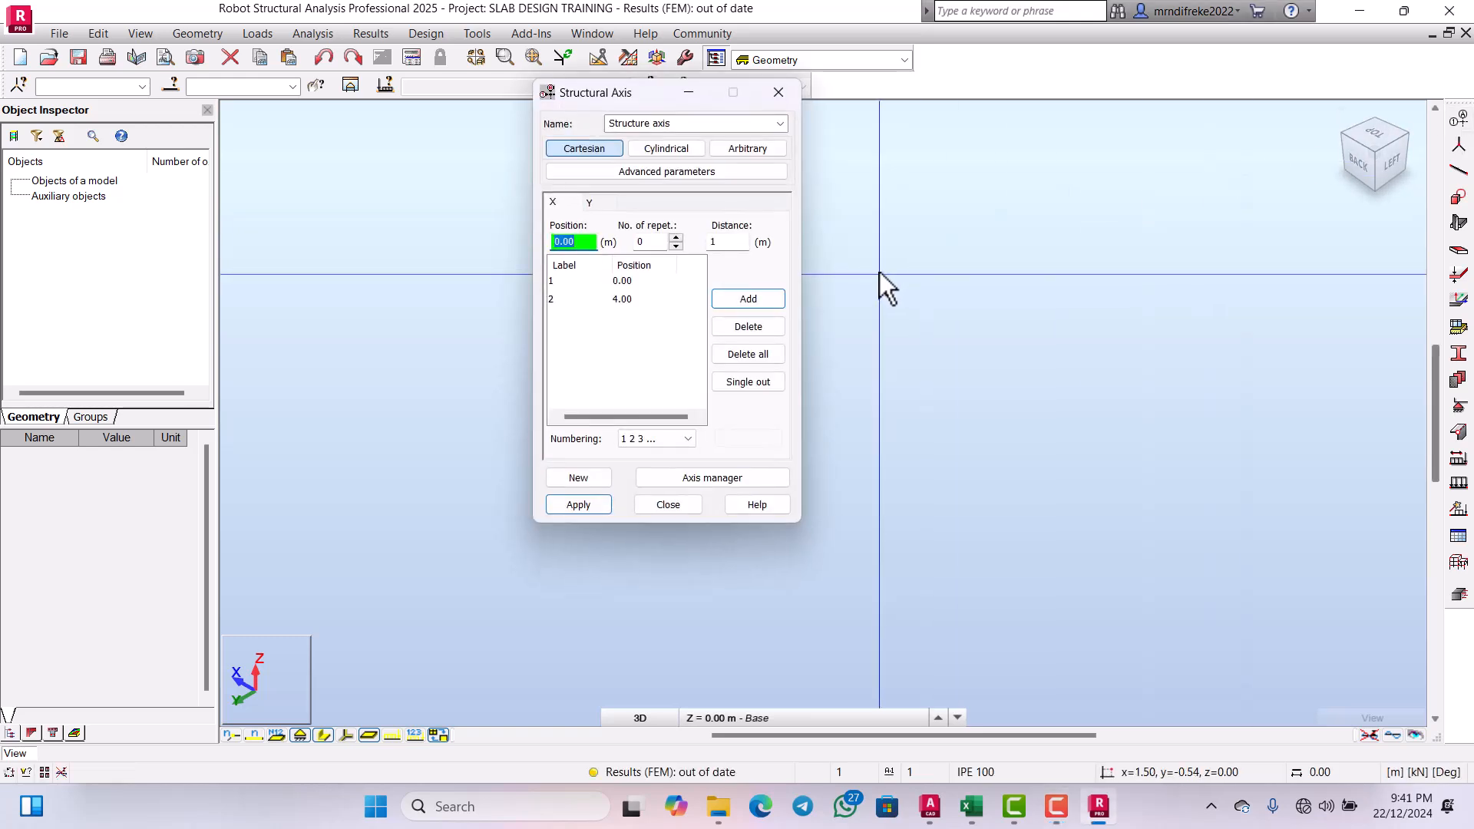
{"action": "left_click_drag", "start_coordinate": [581, 104], "coordinate": [622, 136]}
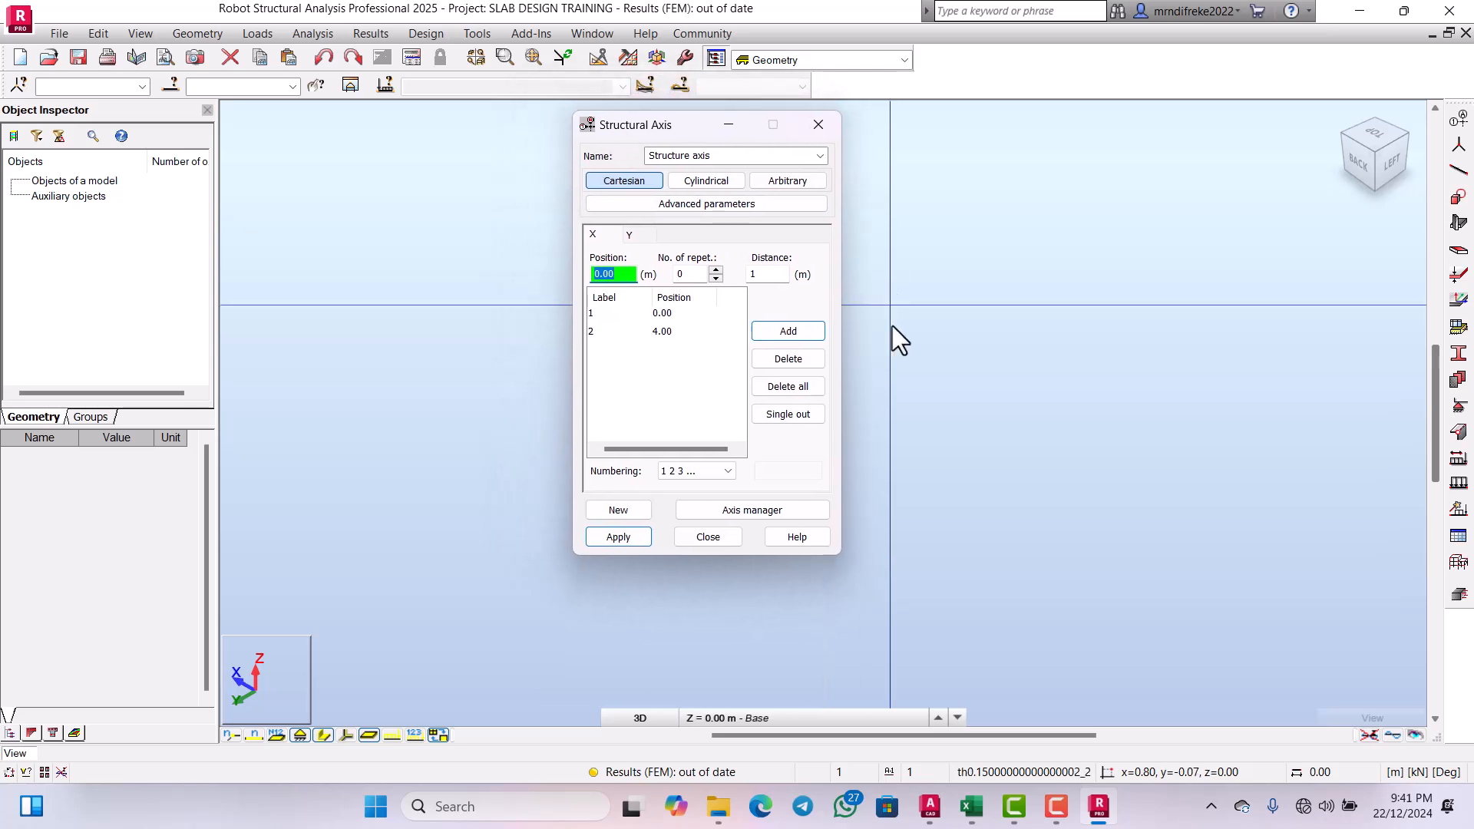
{"action": "left_click", "coordinate": [794, 386]}
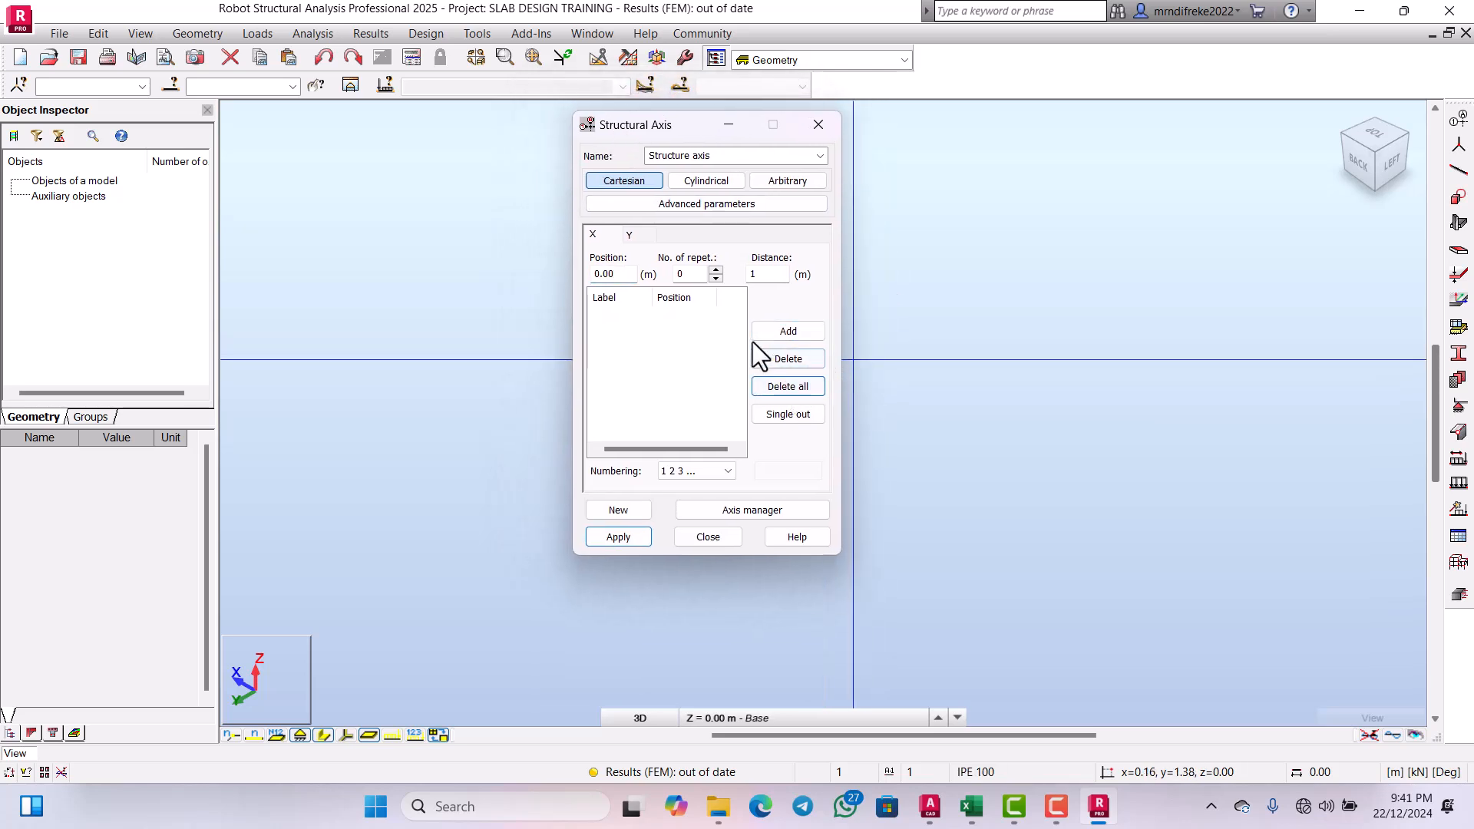
{"action": "left_click", "coordinate": [631, 235]}
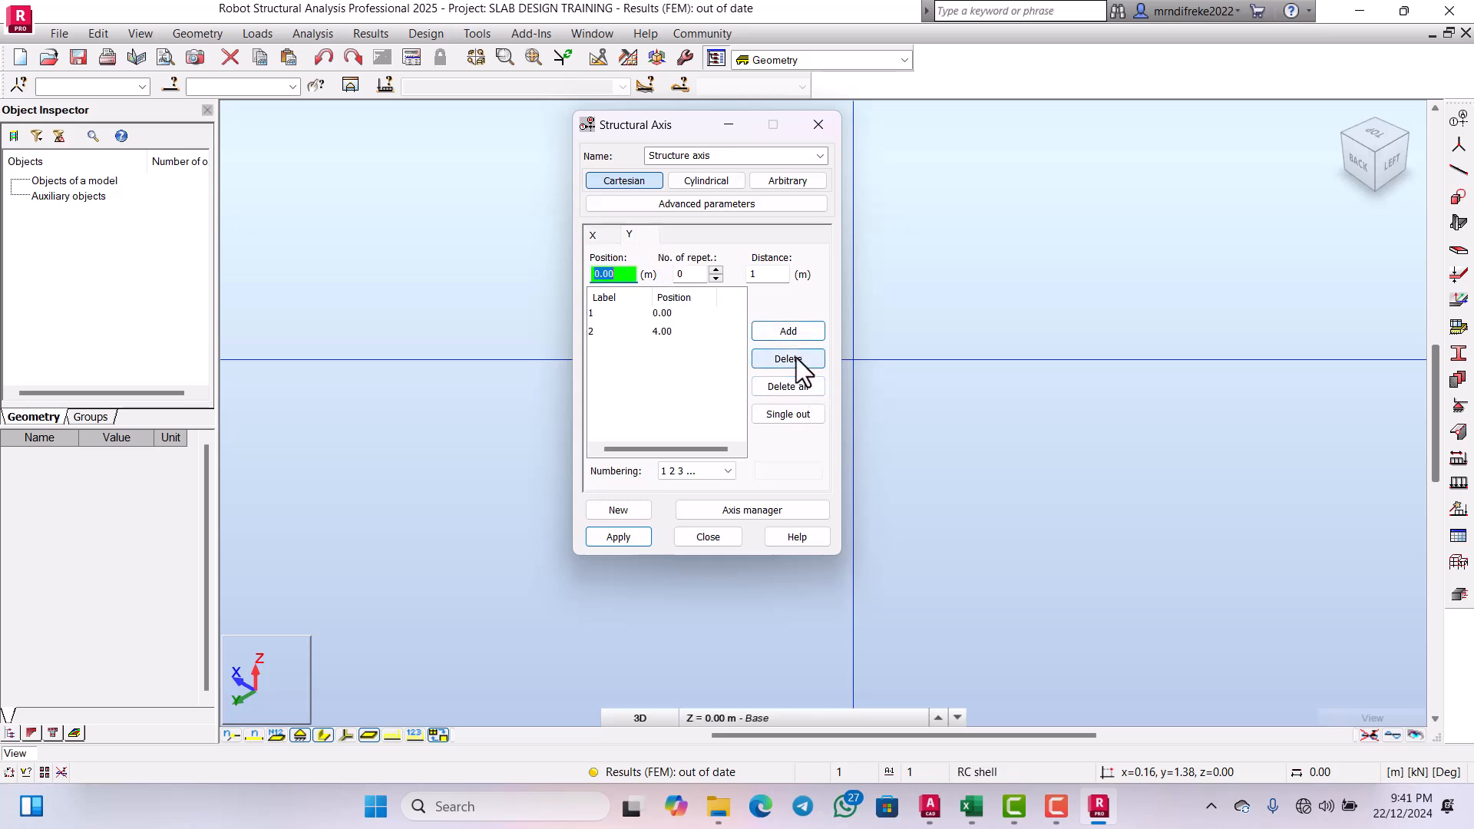
{"action": "left_click", "coordinate": [798, 386]}
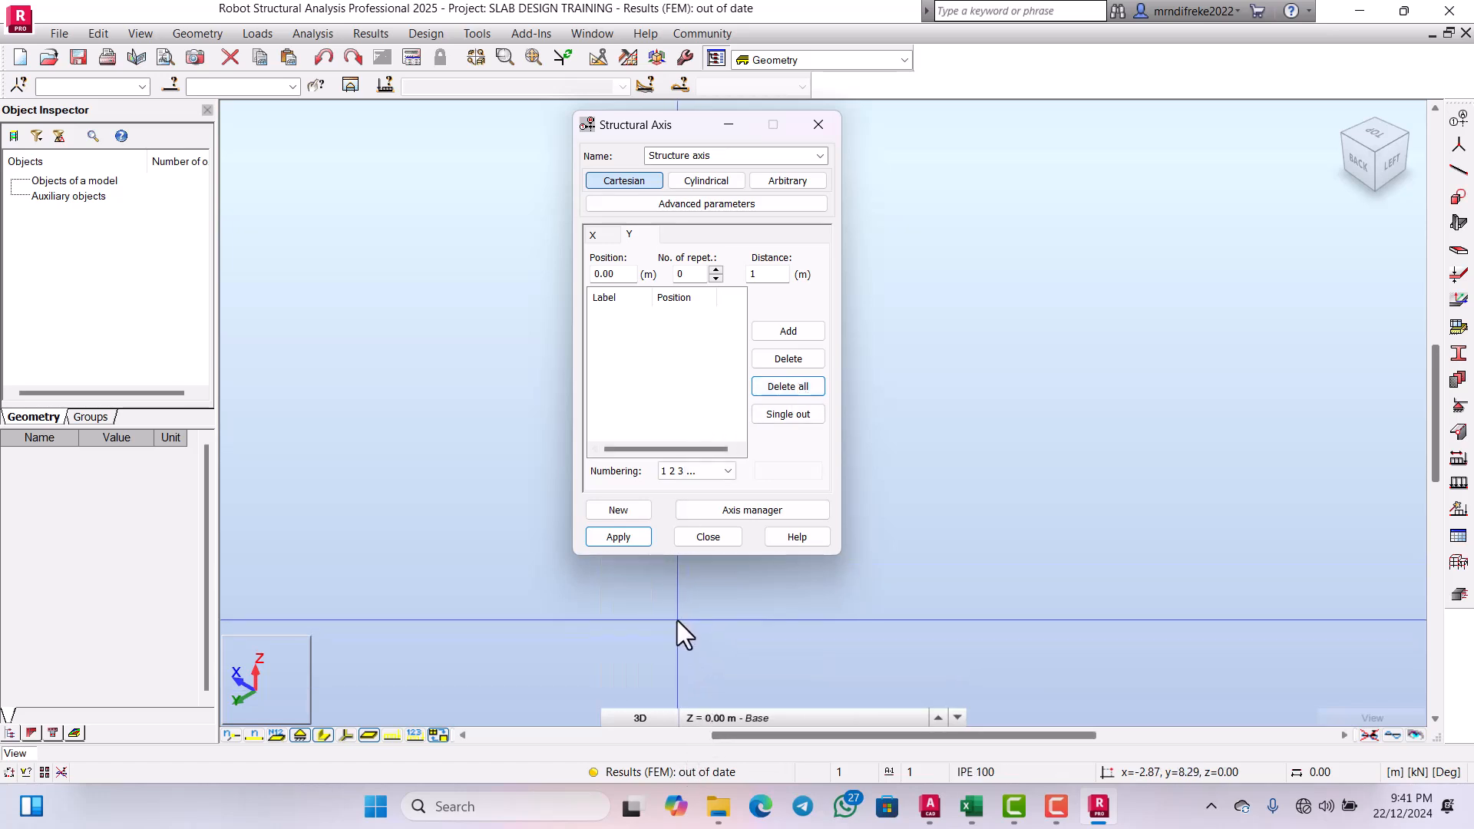
Step: Set the view to the XY plane and check panel p7's width on the AutoCAD plan before returning to Robot
{"action": "left_click", "coordinate": [642, 718]}
{"action": "left_click", "coordinate": [638, 679]}
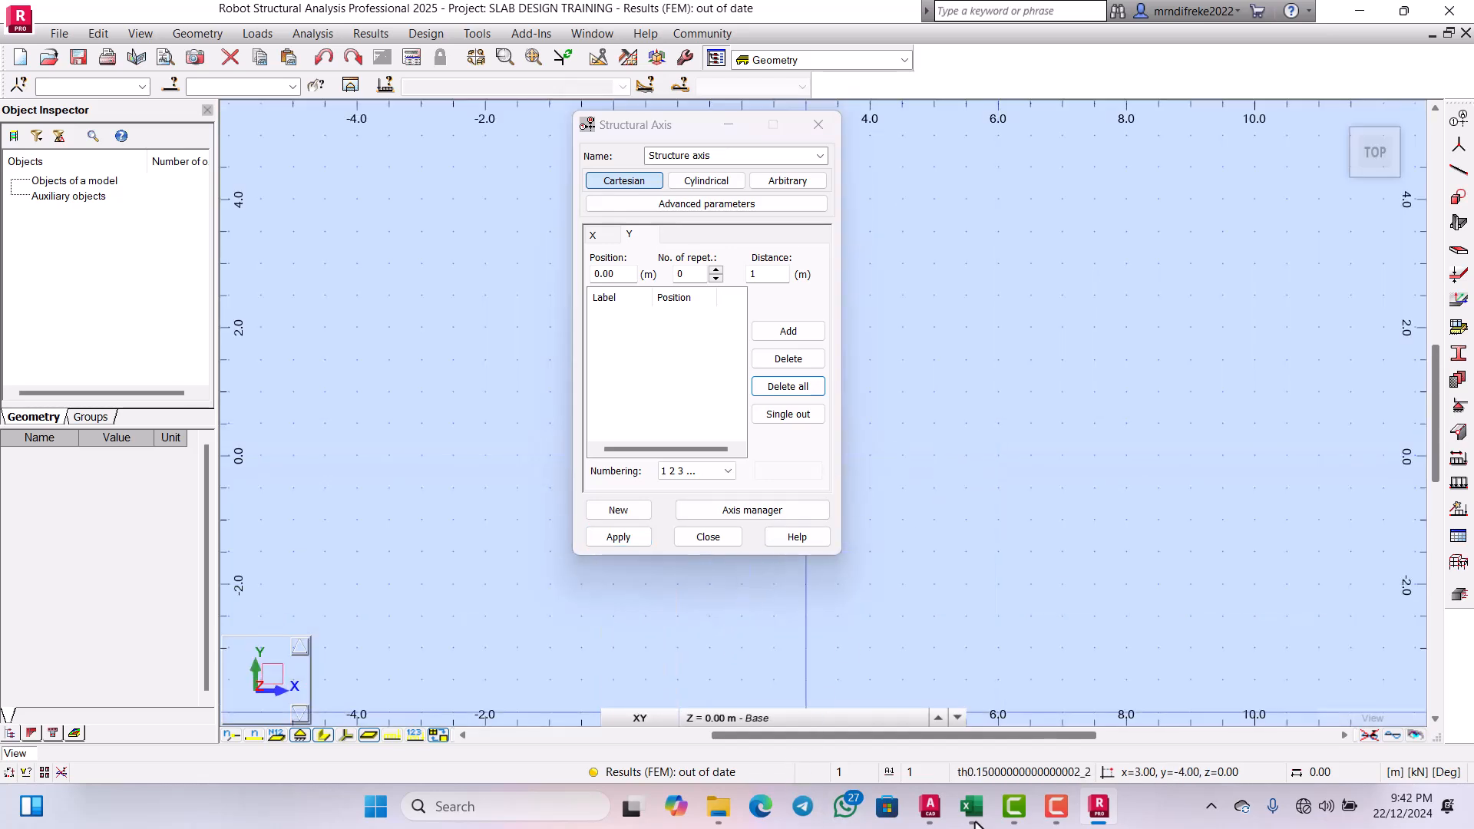
{"action": "left_click", "coordinate": [929, 816]}
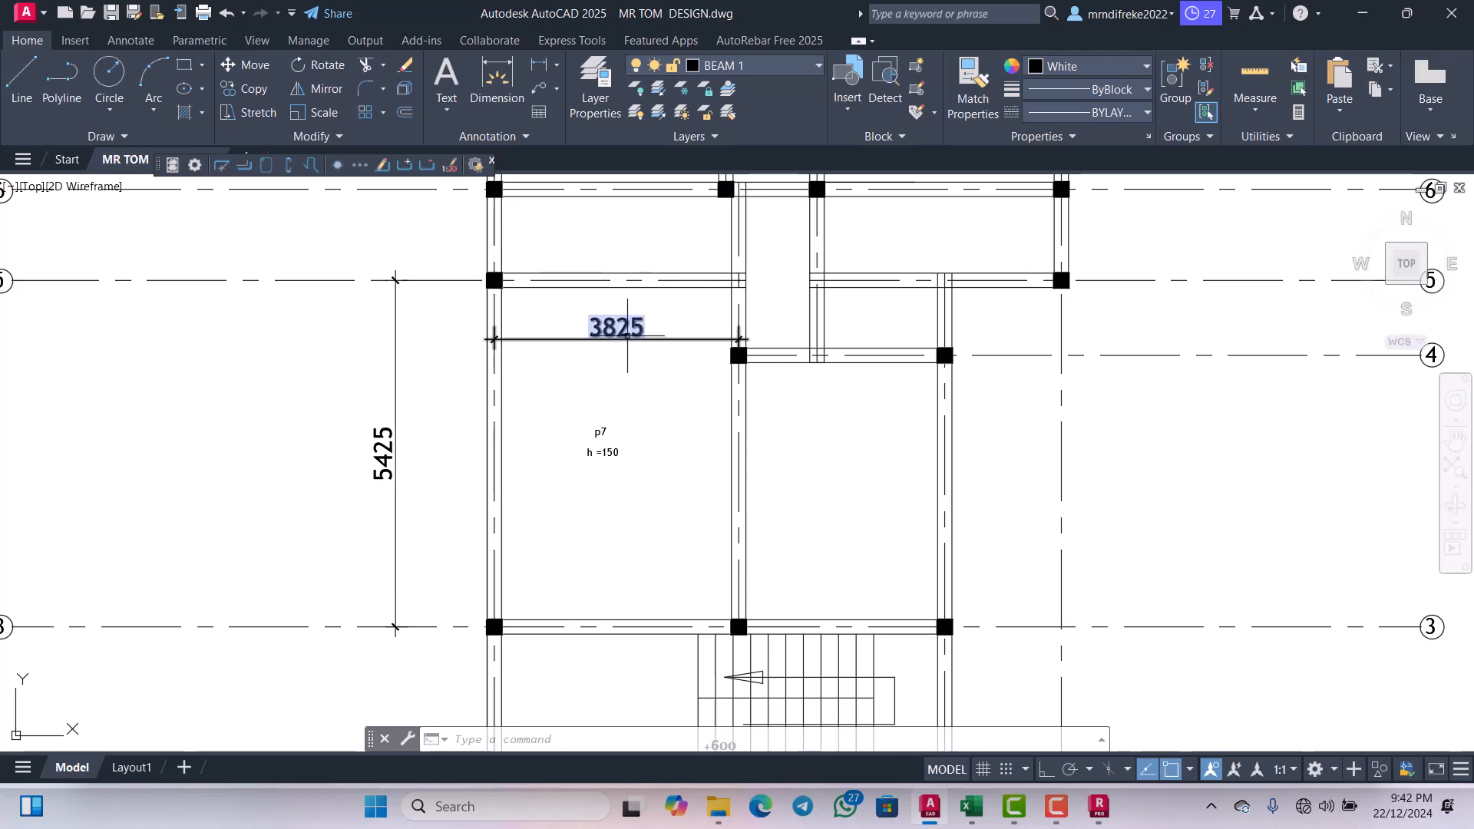
{"action": "left_click", "coordinate": [1099, 805]}
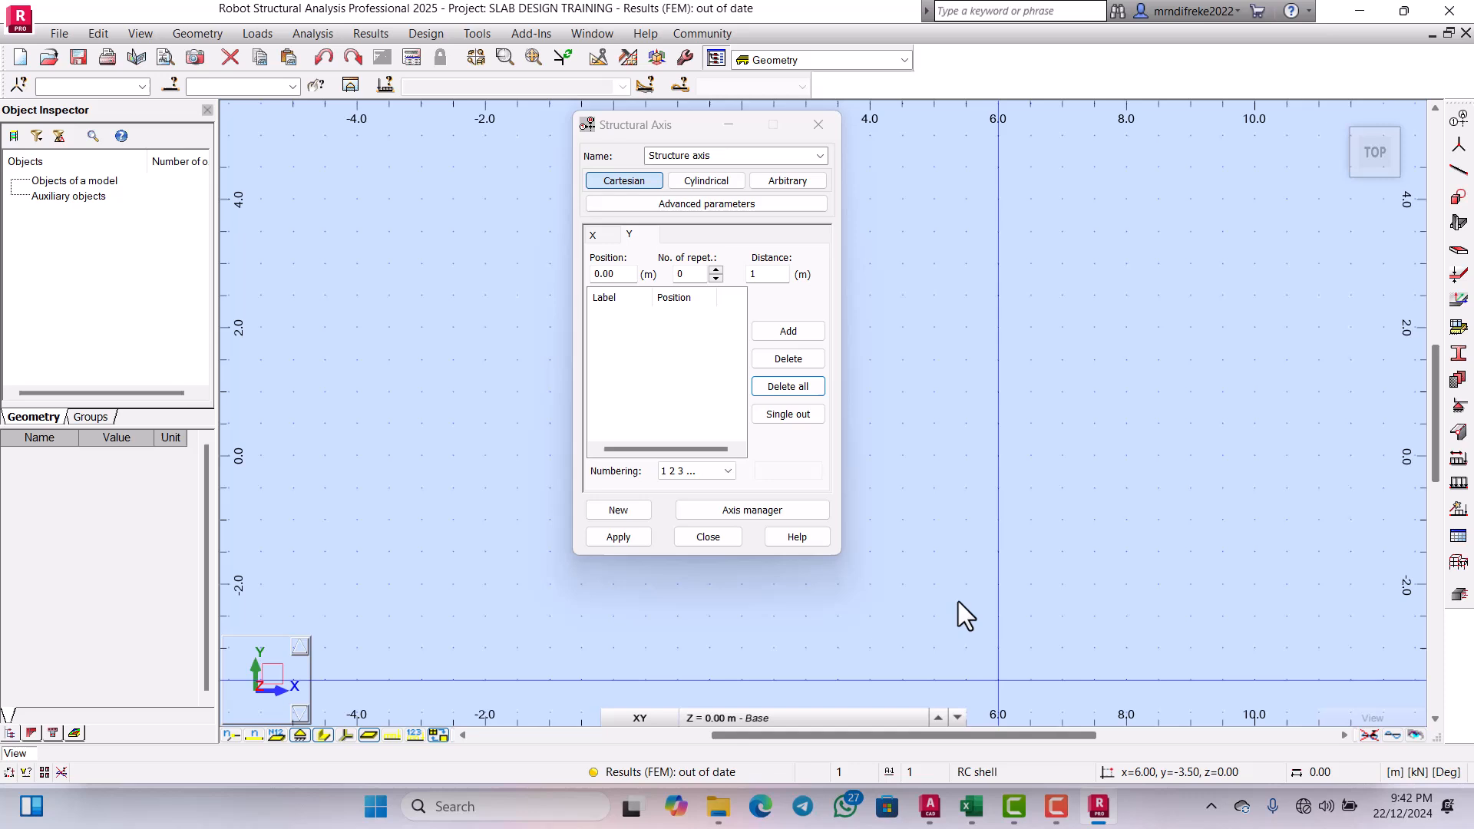
Step: Add X-direction axes at position 0.00 and, with one repetition, at a distance of 3.825 m
{"action": "left_click", "coordinate": [599, 236]}
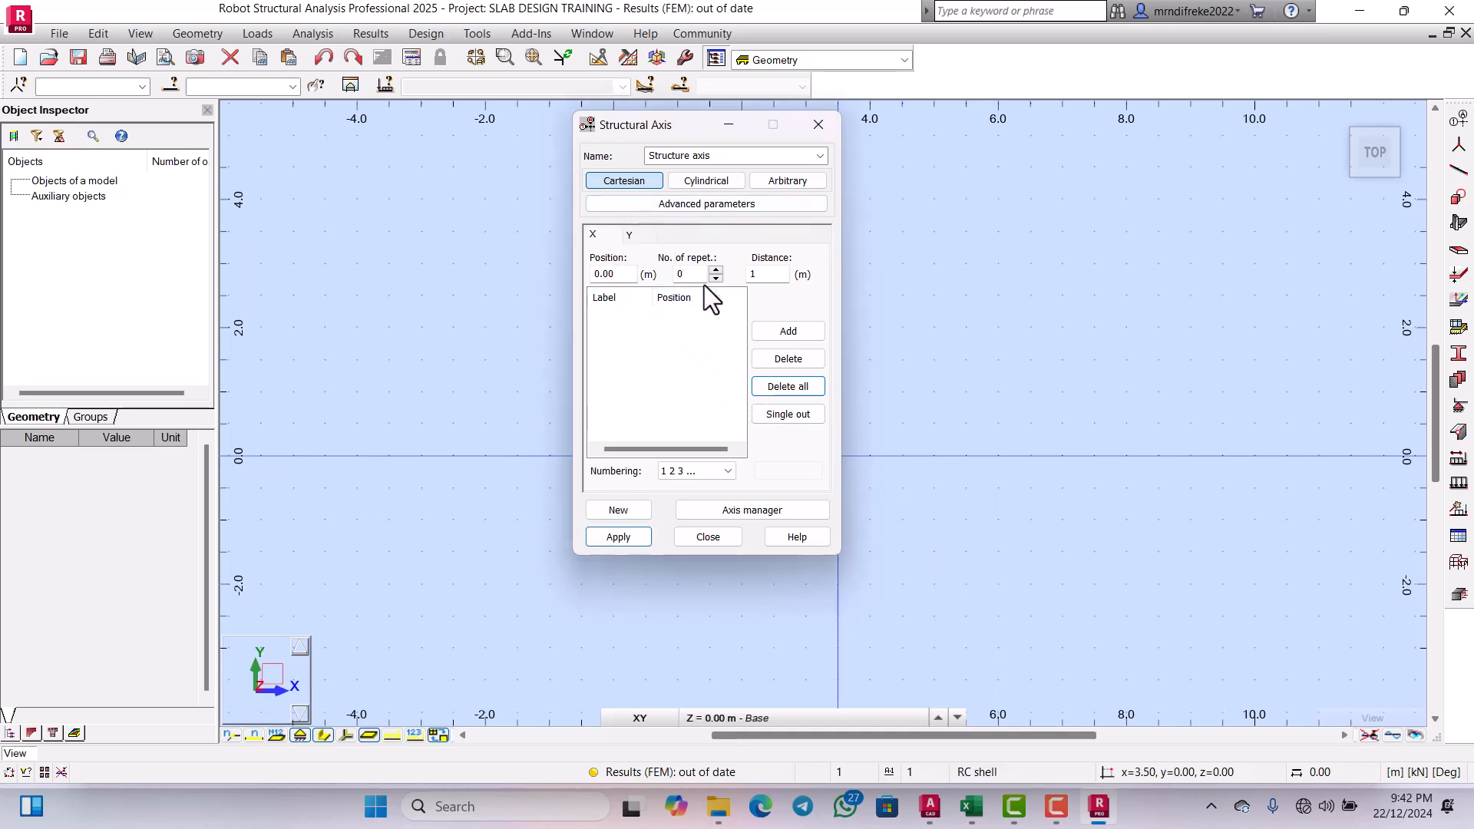
{"action": "left_click", "coordinate": [788, 332]}
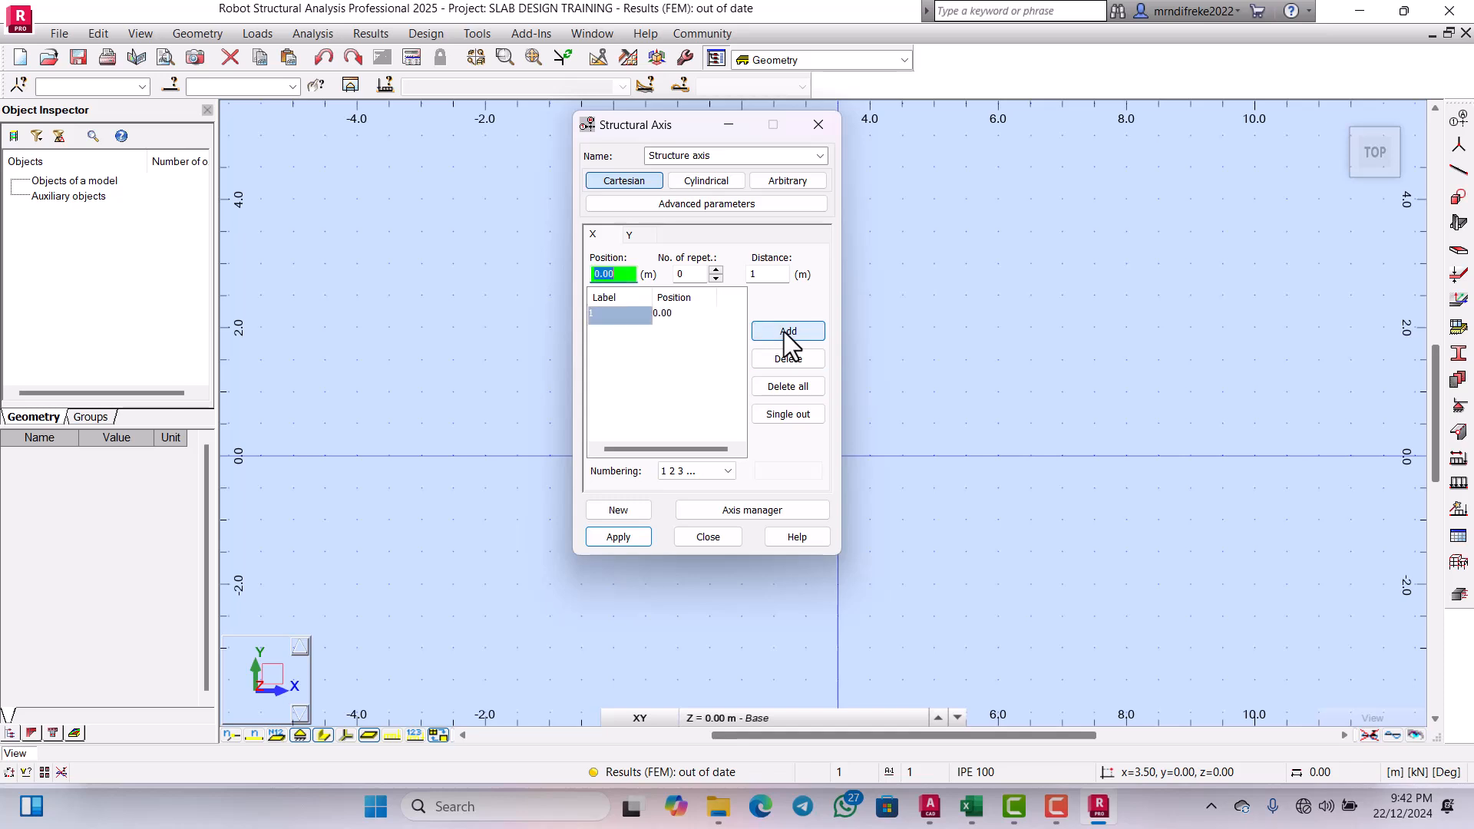
{"action": "left_click", "coordinate": [693, 274]}
{"action": "type", "text": "1"}
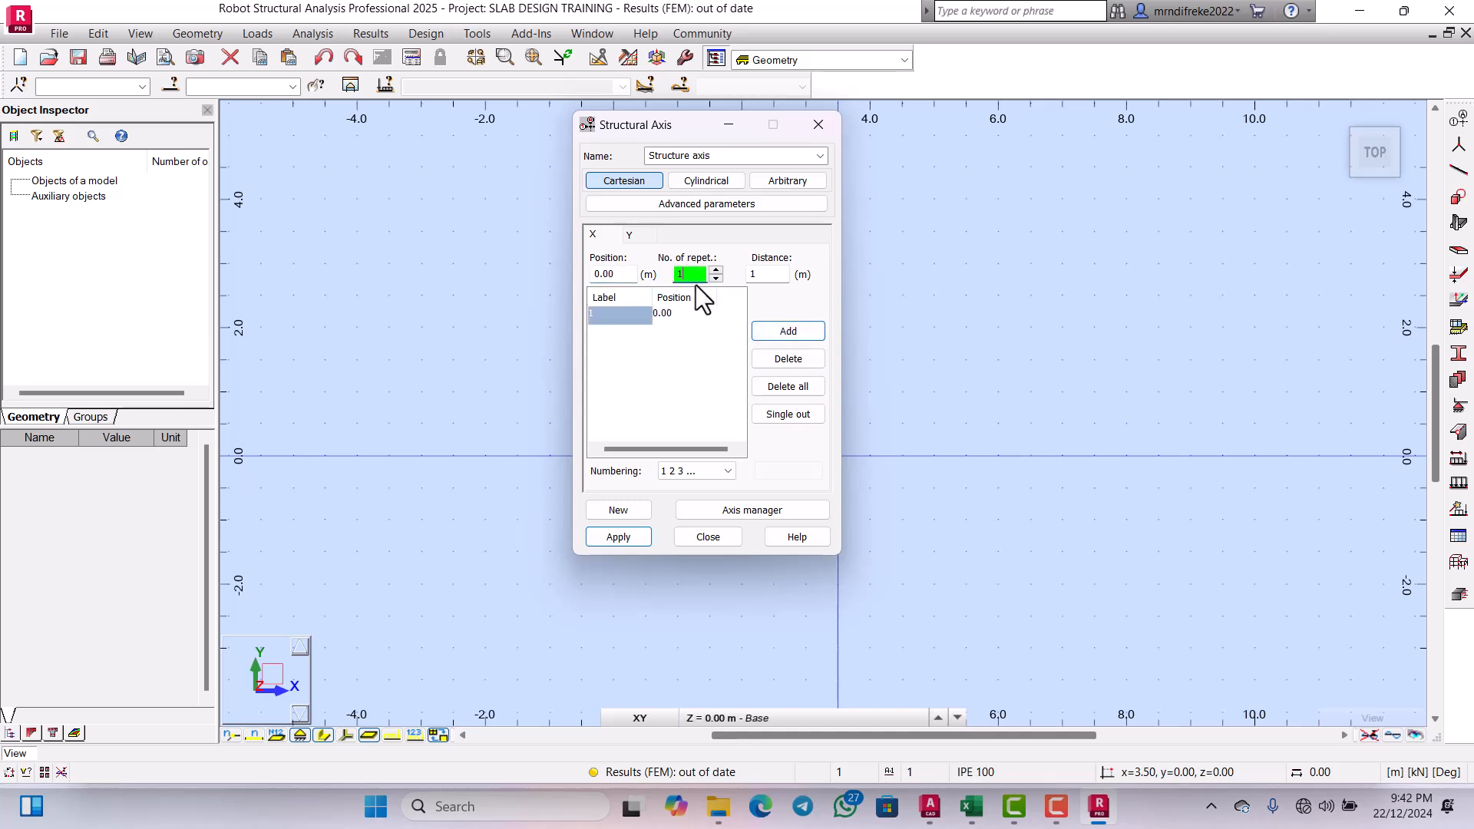
{"action": "left_click", "coordinate": [769, 276]}
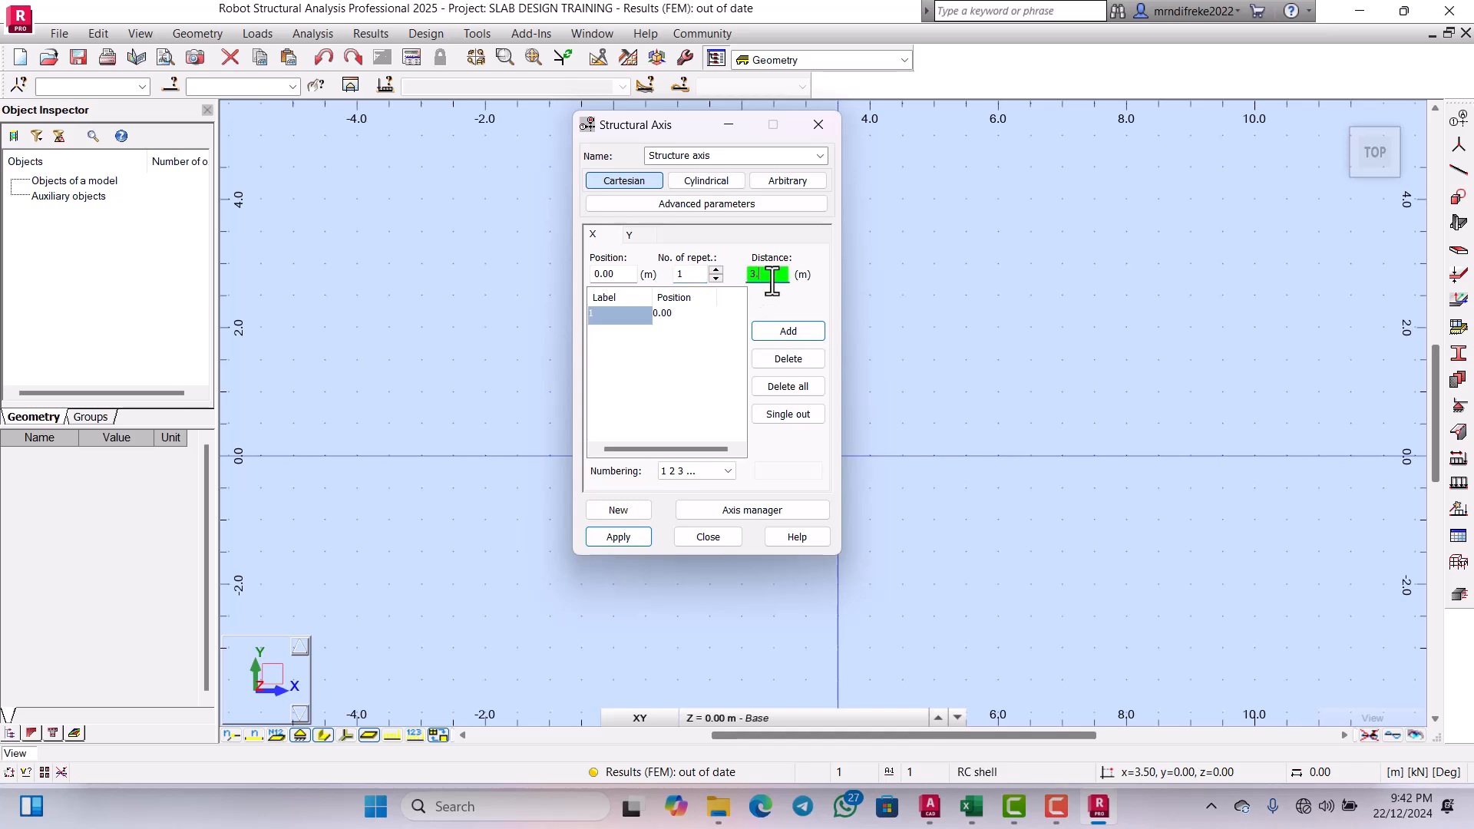
{"action": "type", "text": "3.825"}
{"action": "left_click", "coordinate": [777, 326]}
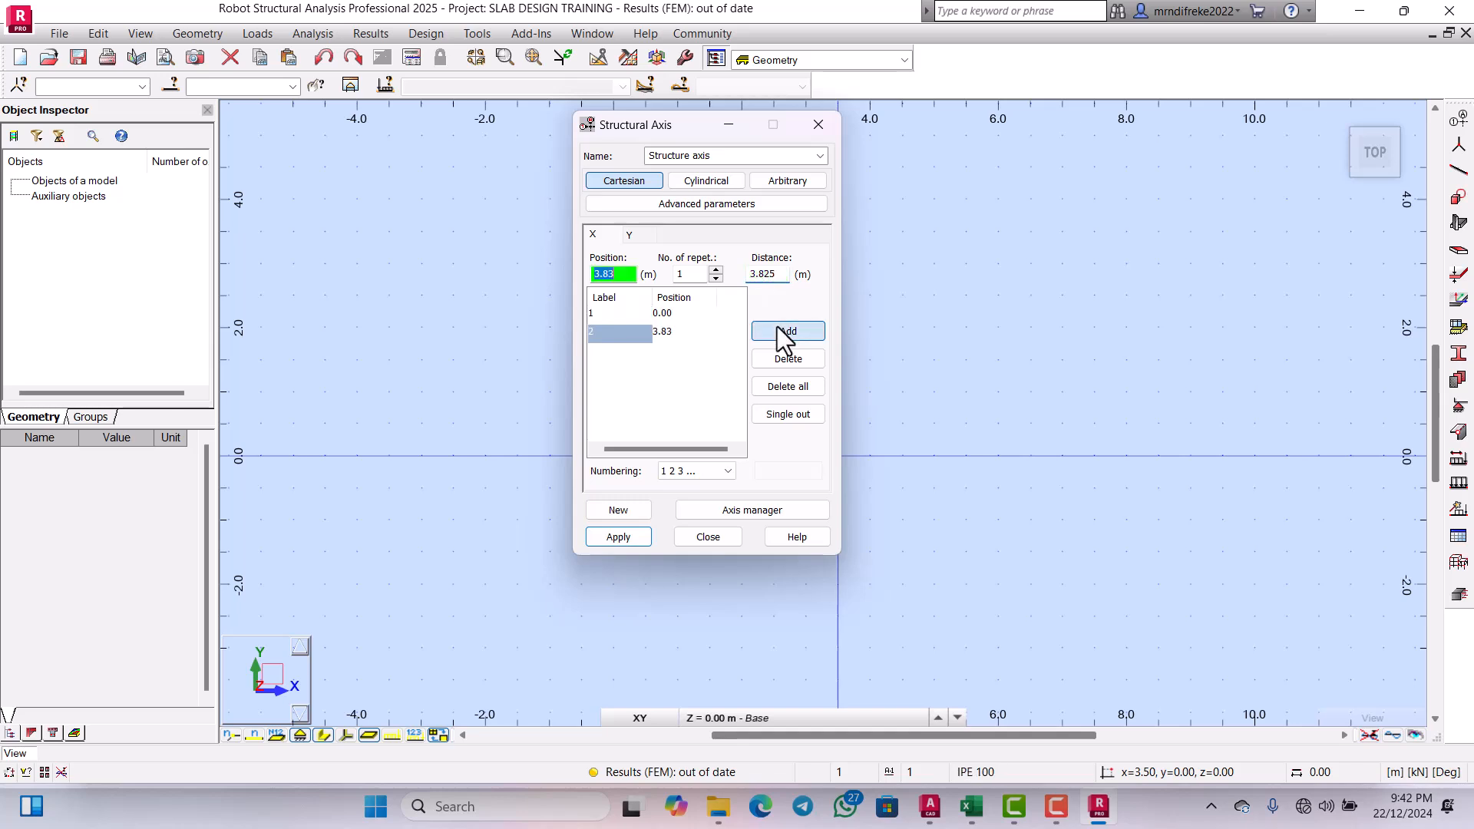
Step: Add a Y-direction axis at position 0.00 and check panel p7's length on the AutoCAD plan before returning to Robot
{"action": "left_click", "coordinate": [634, 235]}
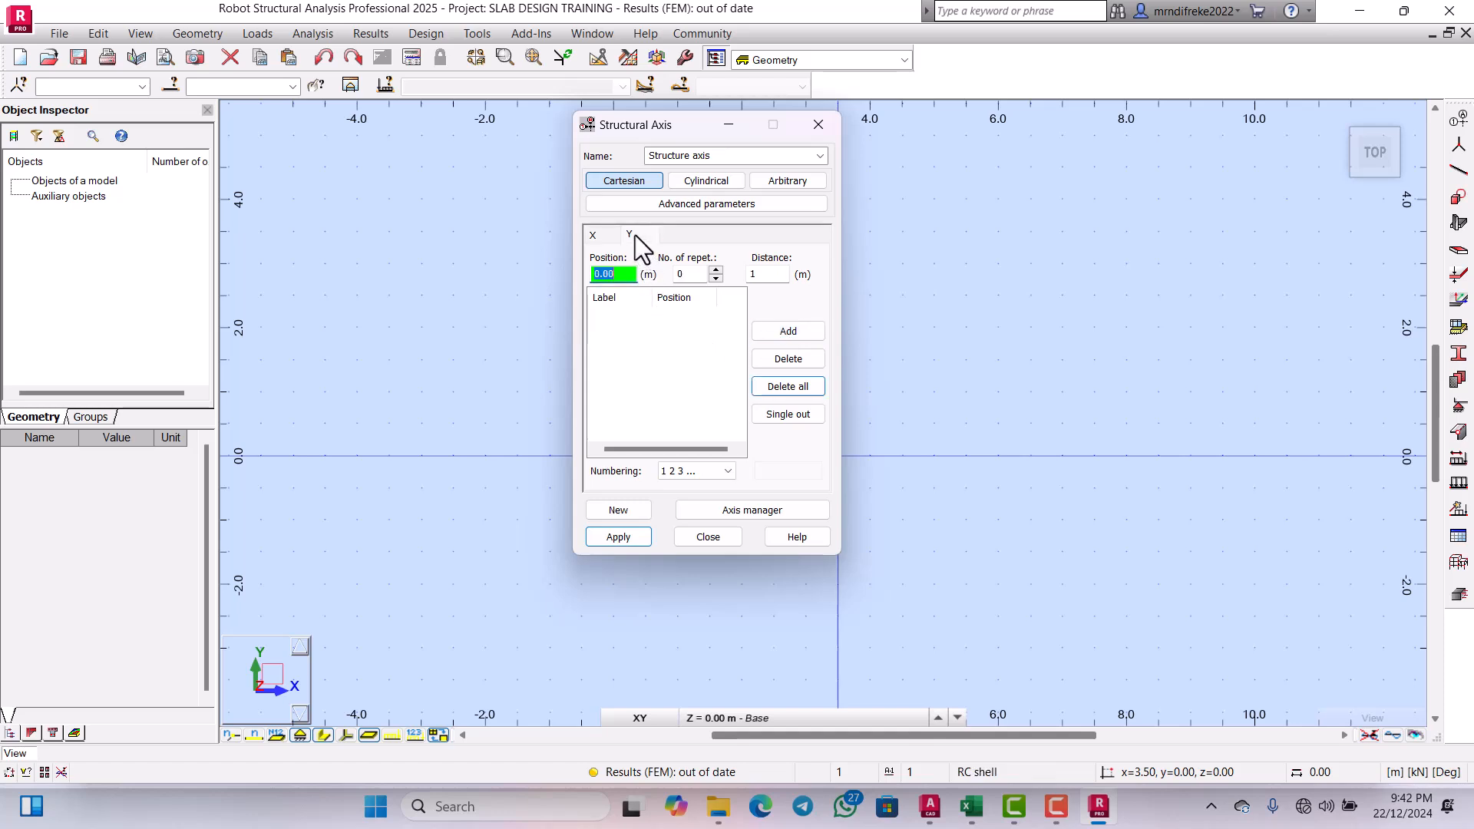
{"action": "left_click", "coordinate": [790, 328]}
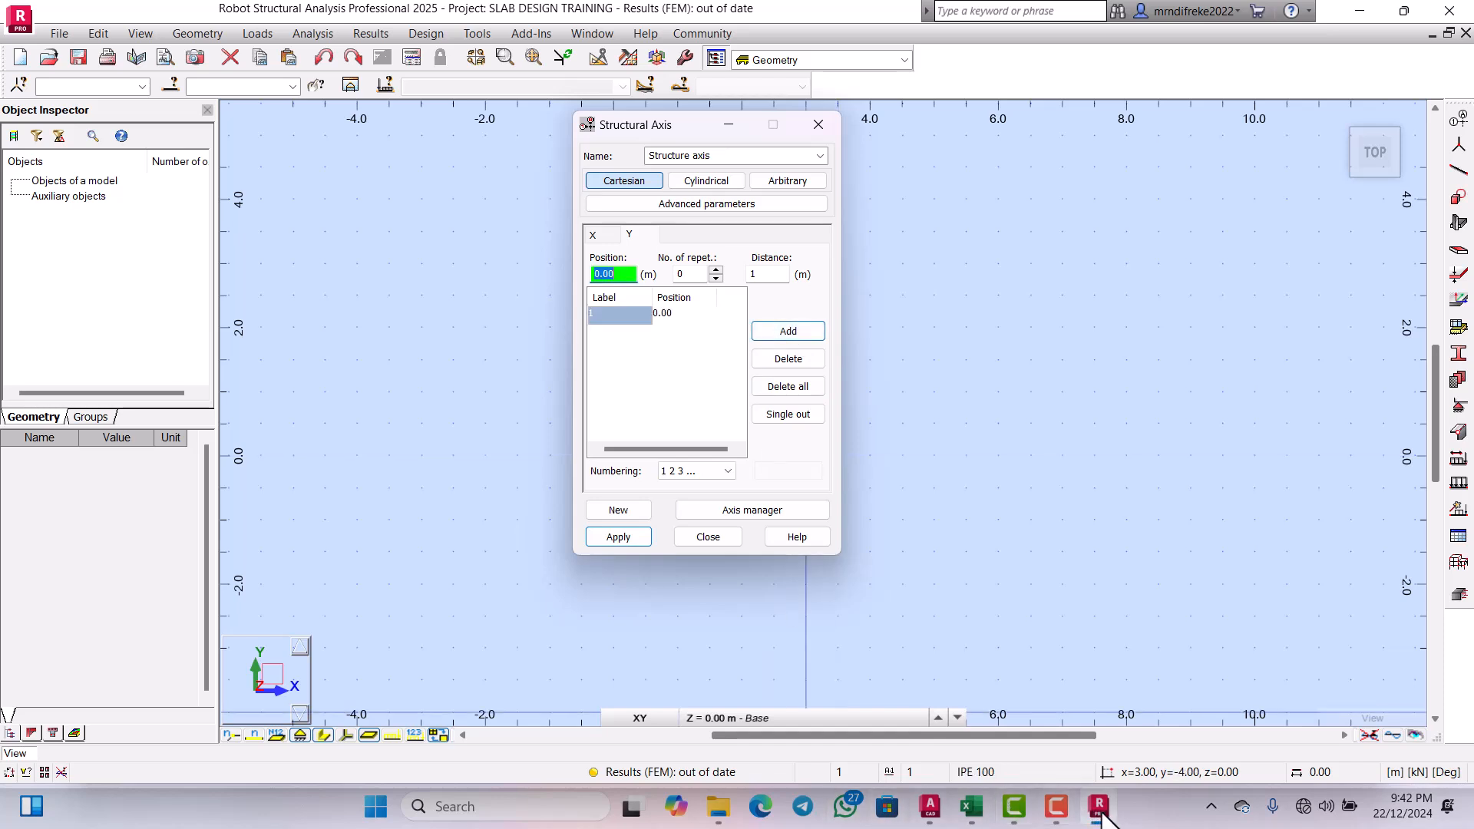
{"action": "mouse_move", "coordinate": [1102, 814]}
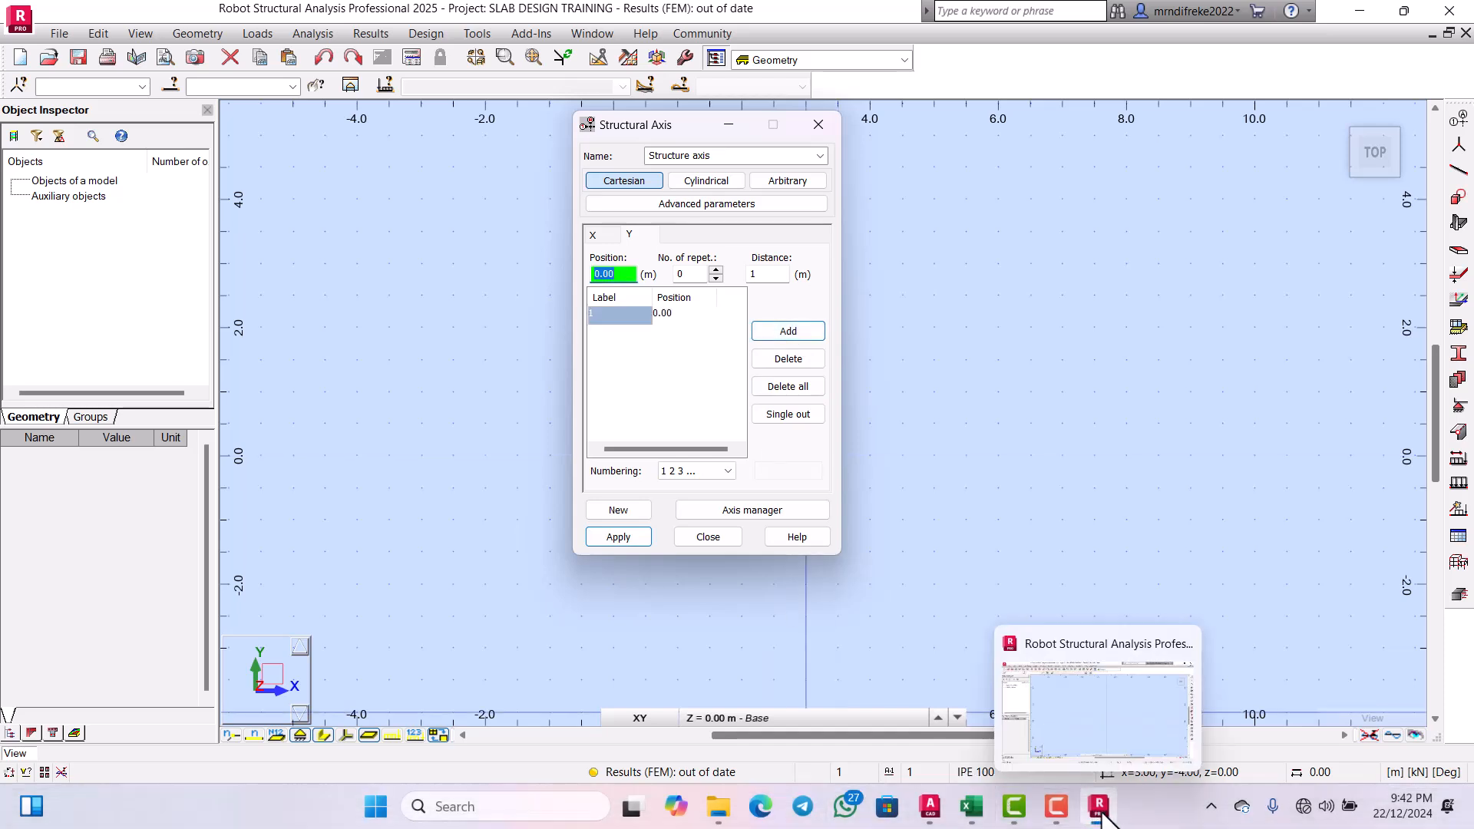
{"action": "left_click", "coordinate": [930, 806]}
{"action": "scroll", "coordinate": [582, 362], "scroll_direction": "down", "scroll_amount": 2}
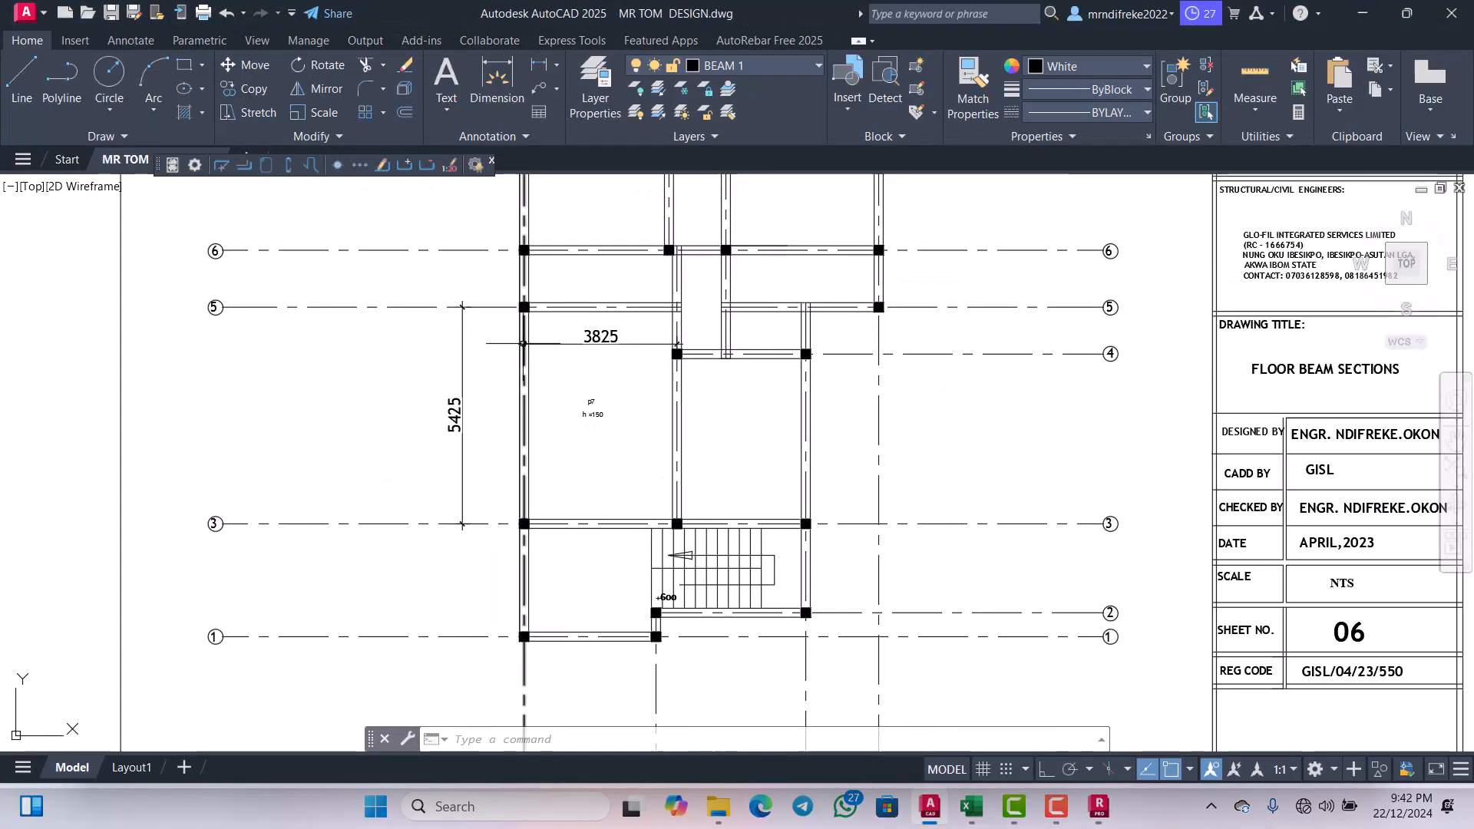
{"action": "scroll", "coordinate": [532, 354], "scroll_direction": "up", "scroll_amount": 2}
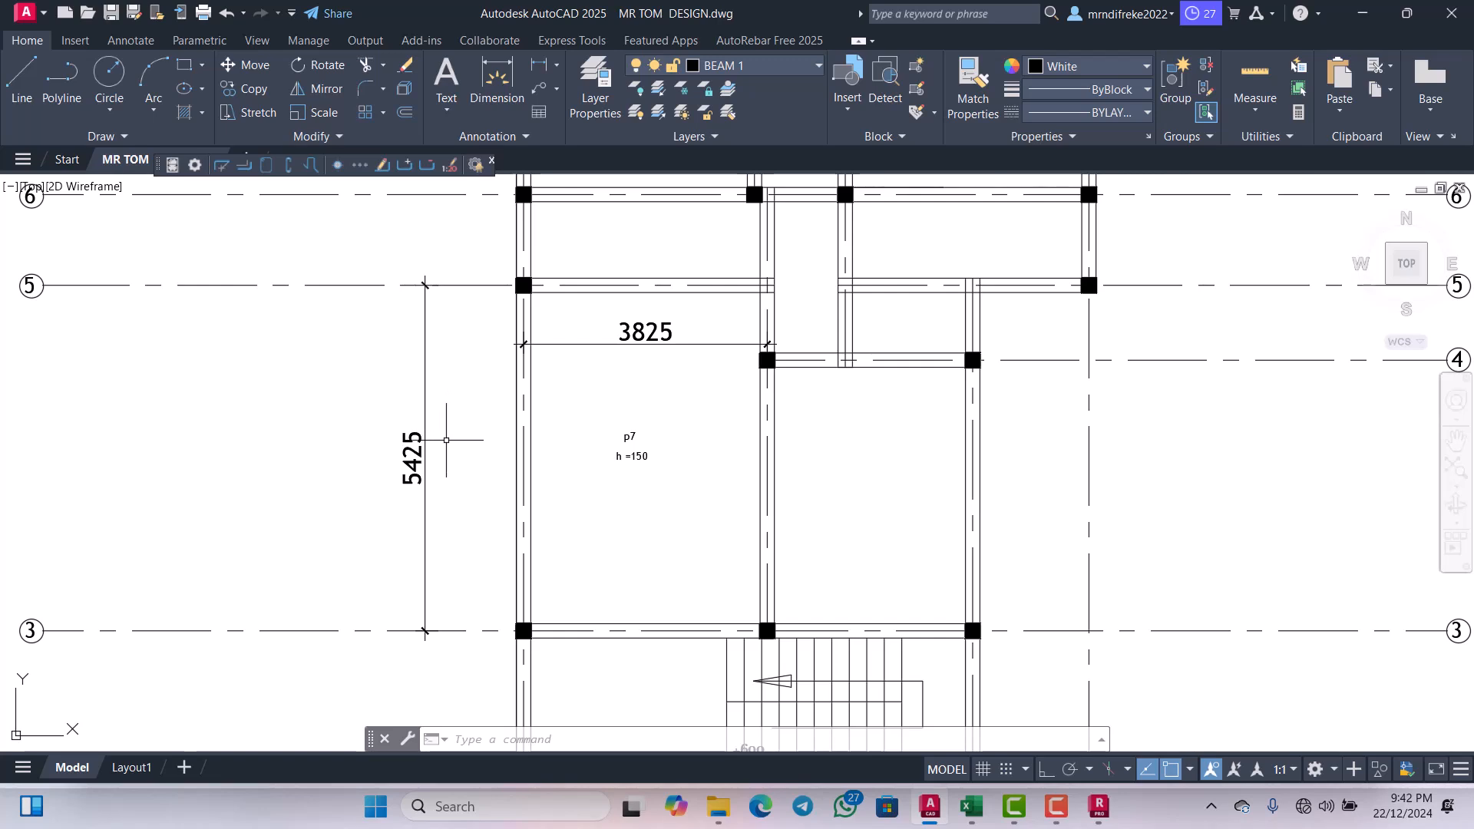
{"action": "mouse_move", "coordinate": [972, 808]}
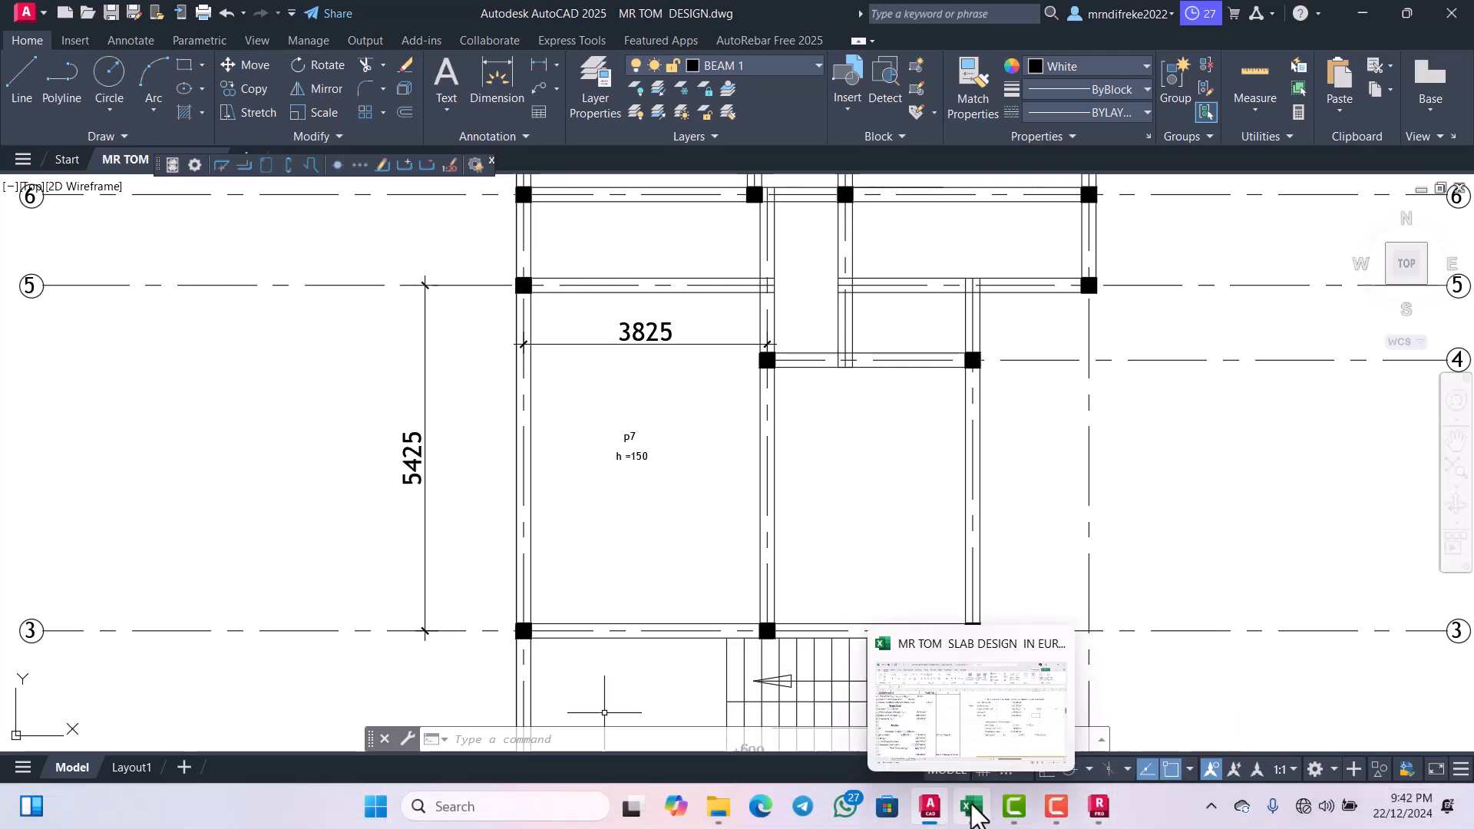
{"action": "left_click", "coordinate": [1100, 806]}
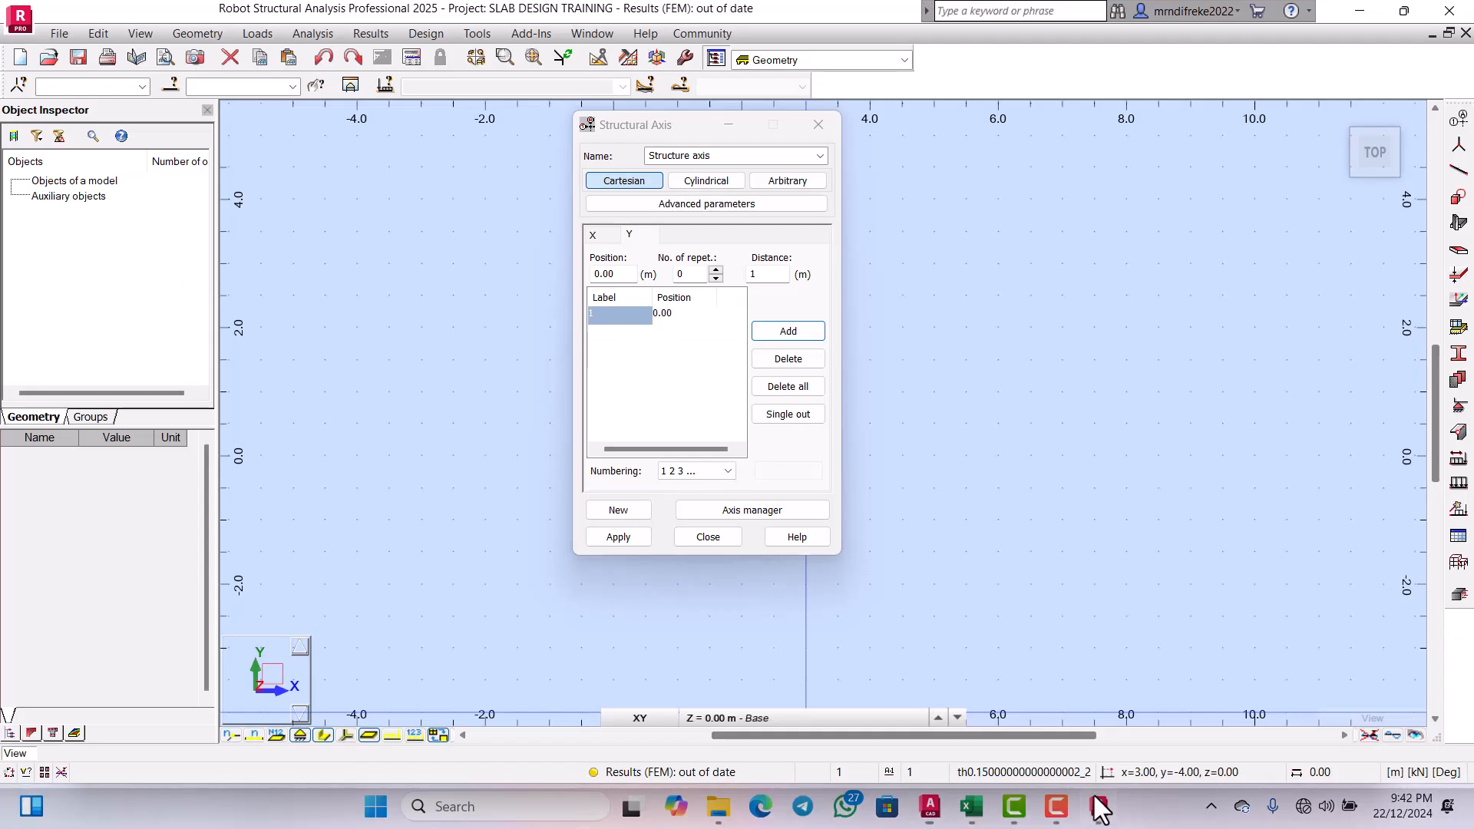
Step: Add a second Y-direction axis with one repetition at 5.425 m, using A B C numbering, and apply the structural axes
{"action": "left_click", "coordinate": [691, 274]}
{"action": "key", "text": "BackSpace"}
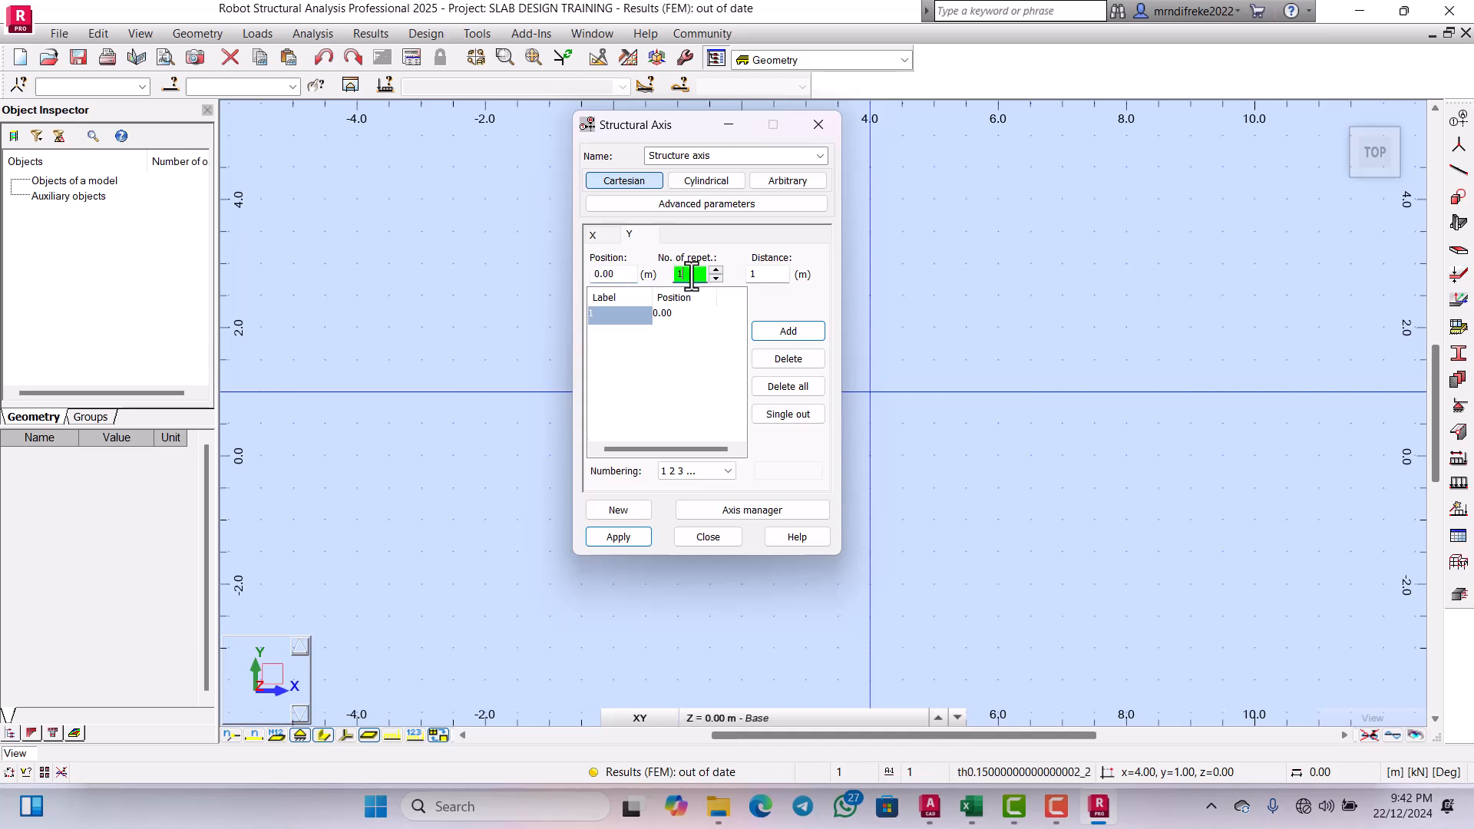
{"action": "left_click", "coordinate": [767, 277]}
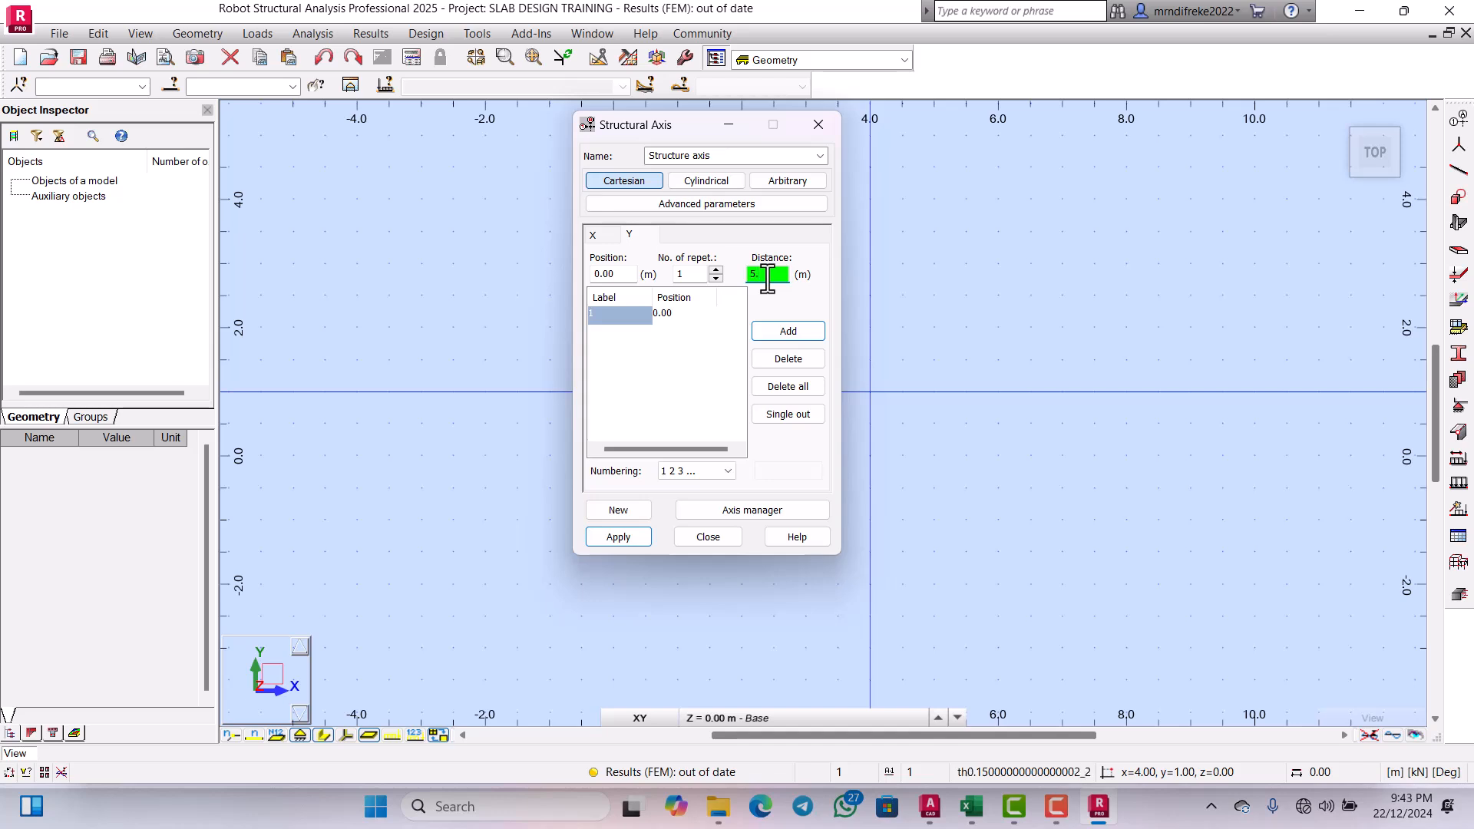
{"action": "type", "text": "5.425"}
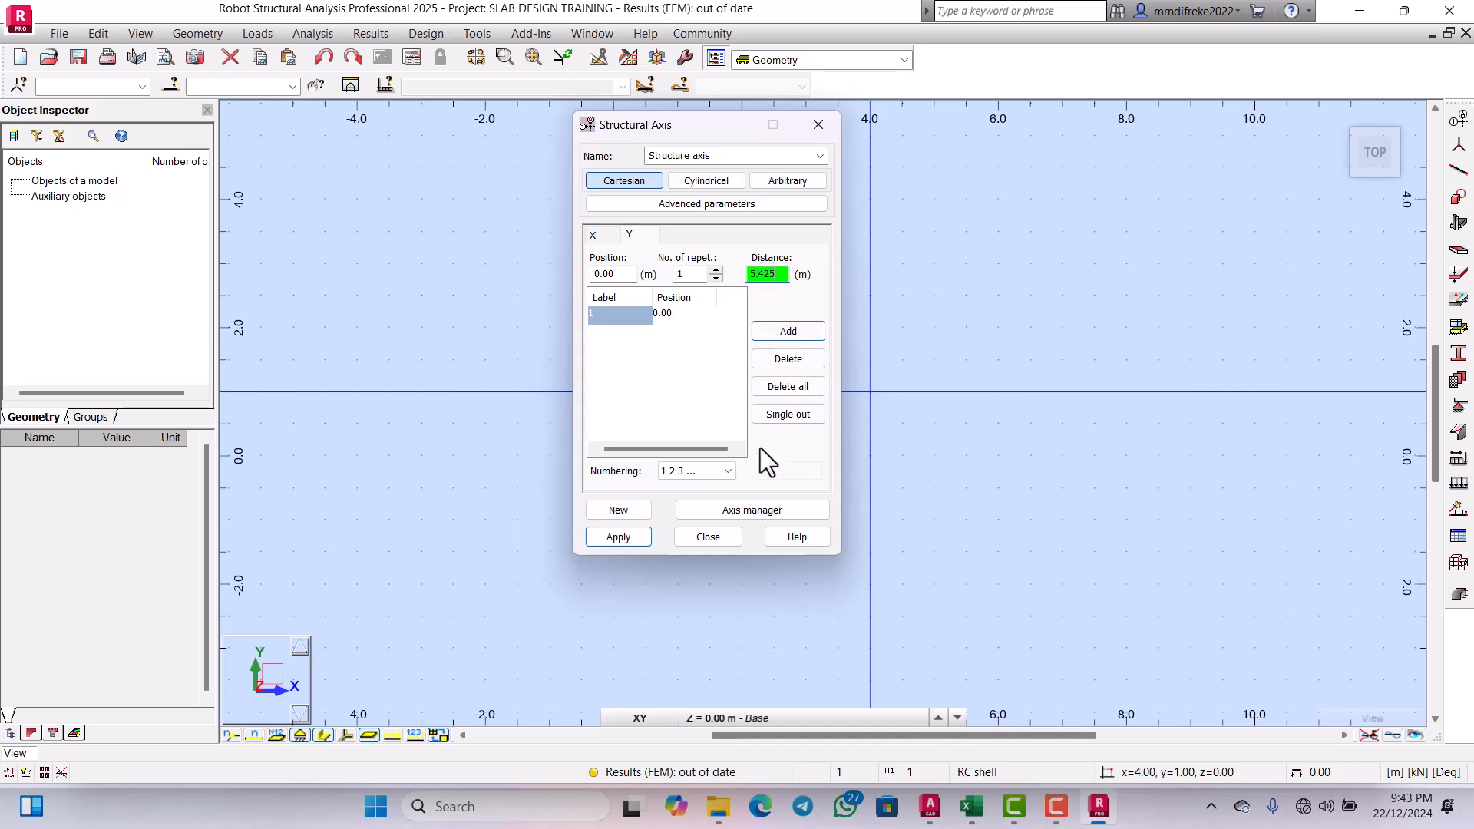
{"action": "left_click", "coordinate": [726, 471]}
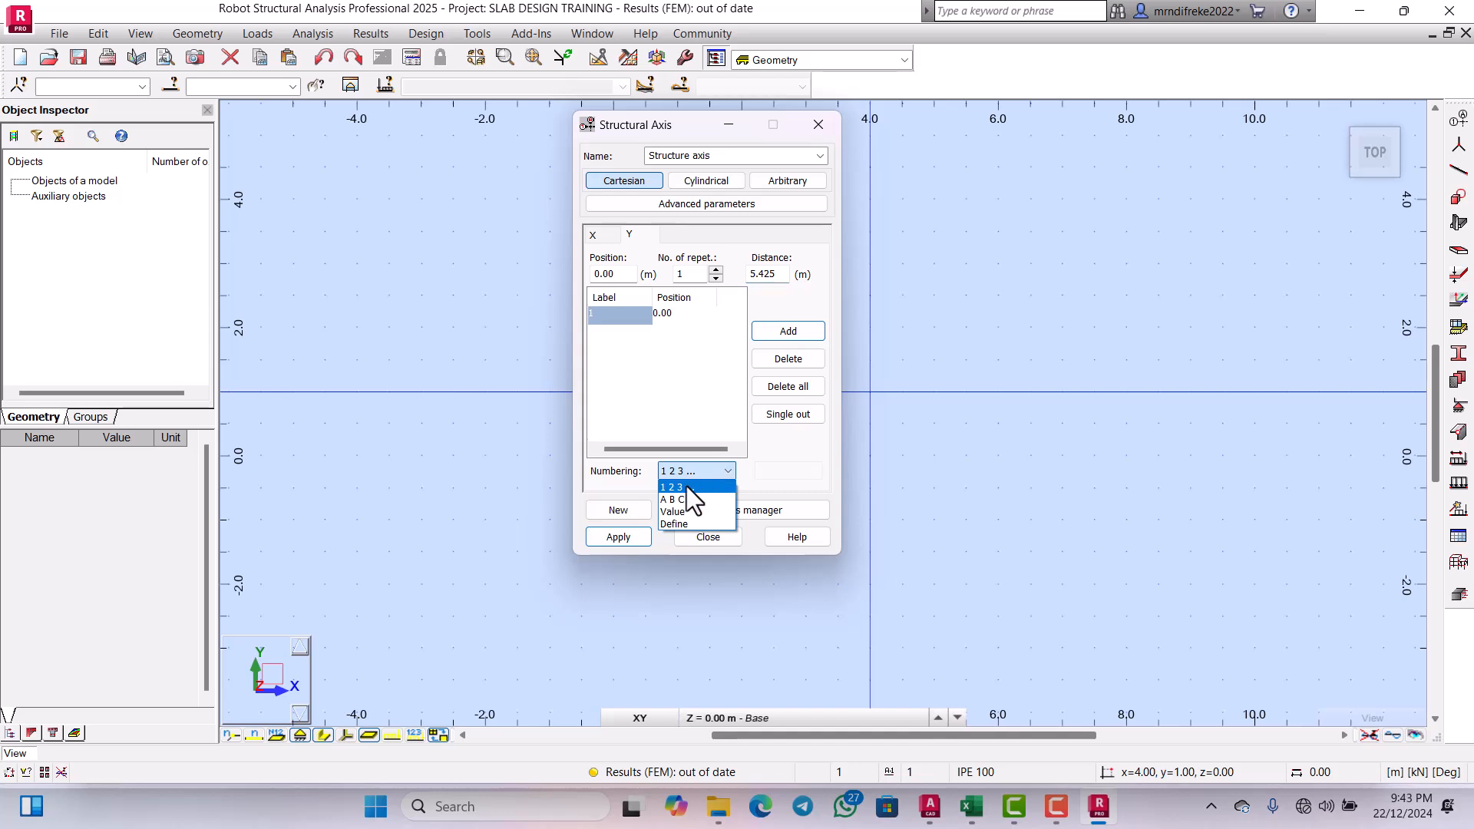
{"action": "left_click", "coordinate": [675, 495]}
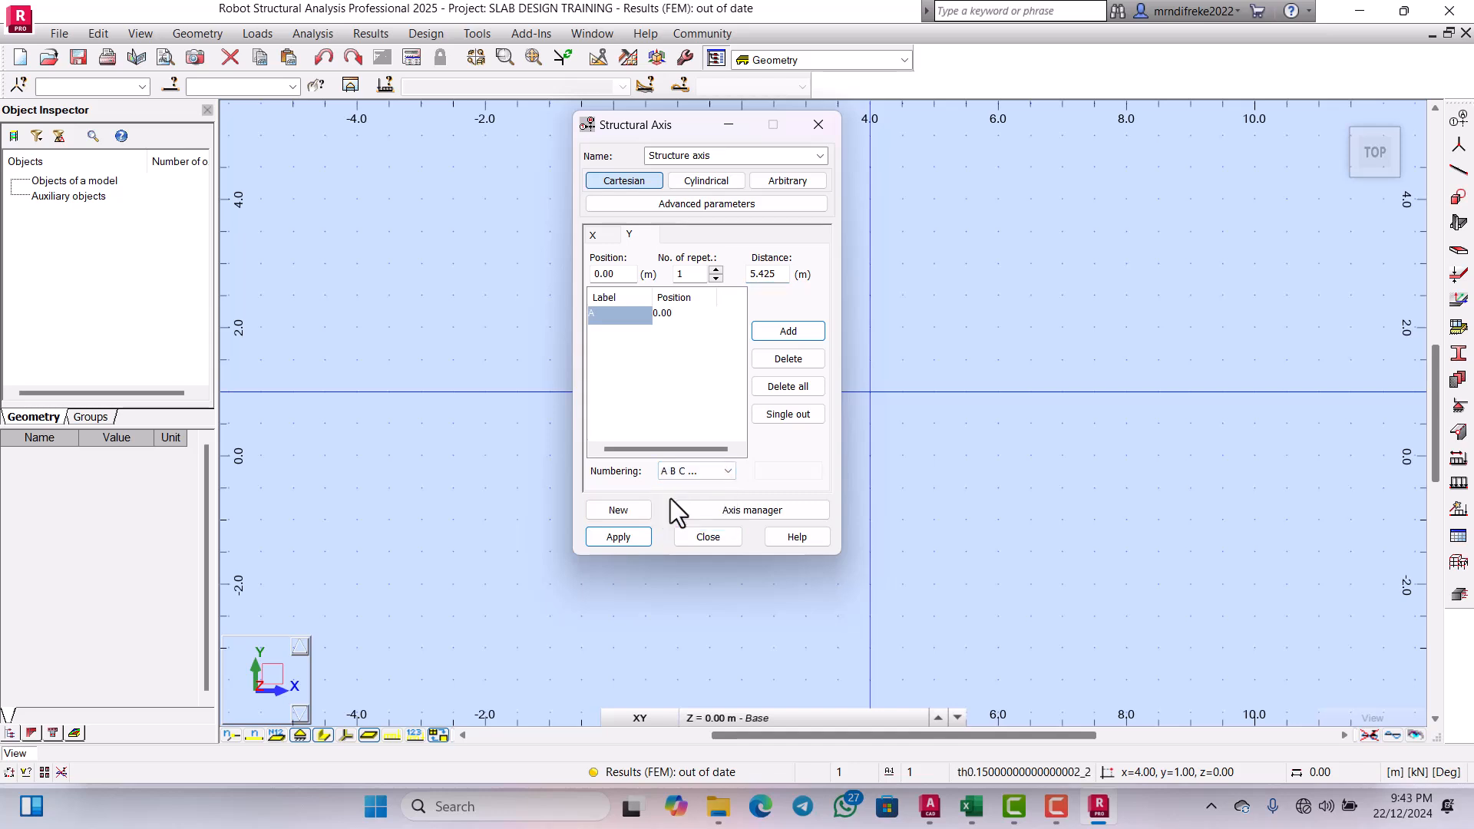
{"action": "left_click", "coordinate": [771, 330]}
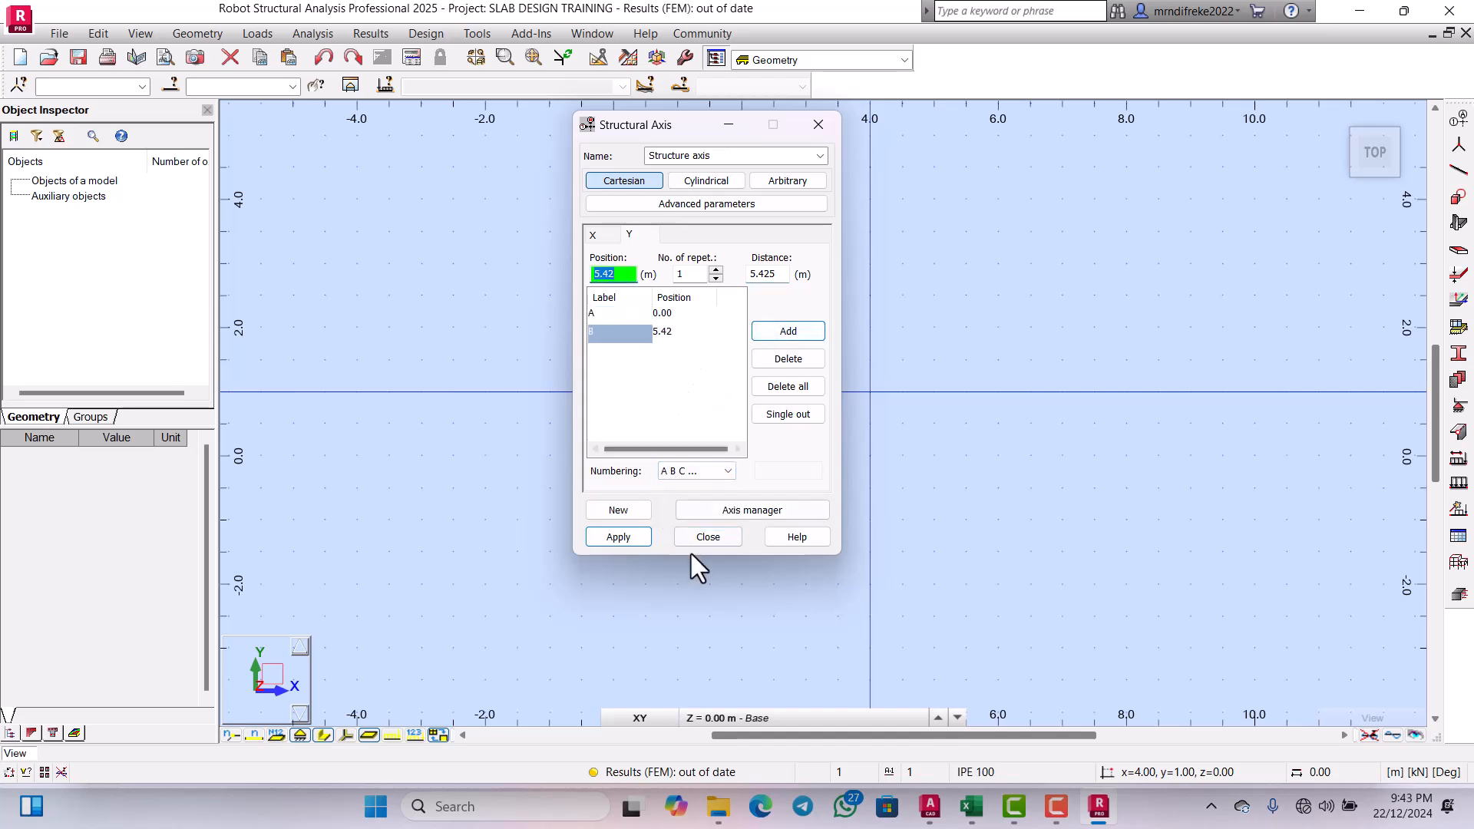
{"action": "left_click", "coordinate": [633, 537]}
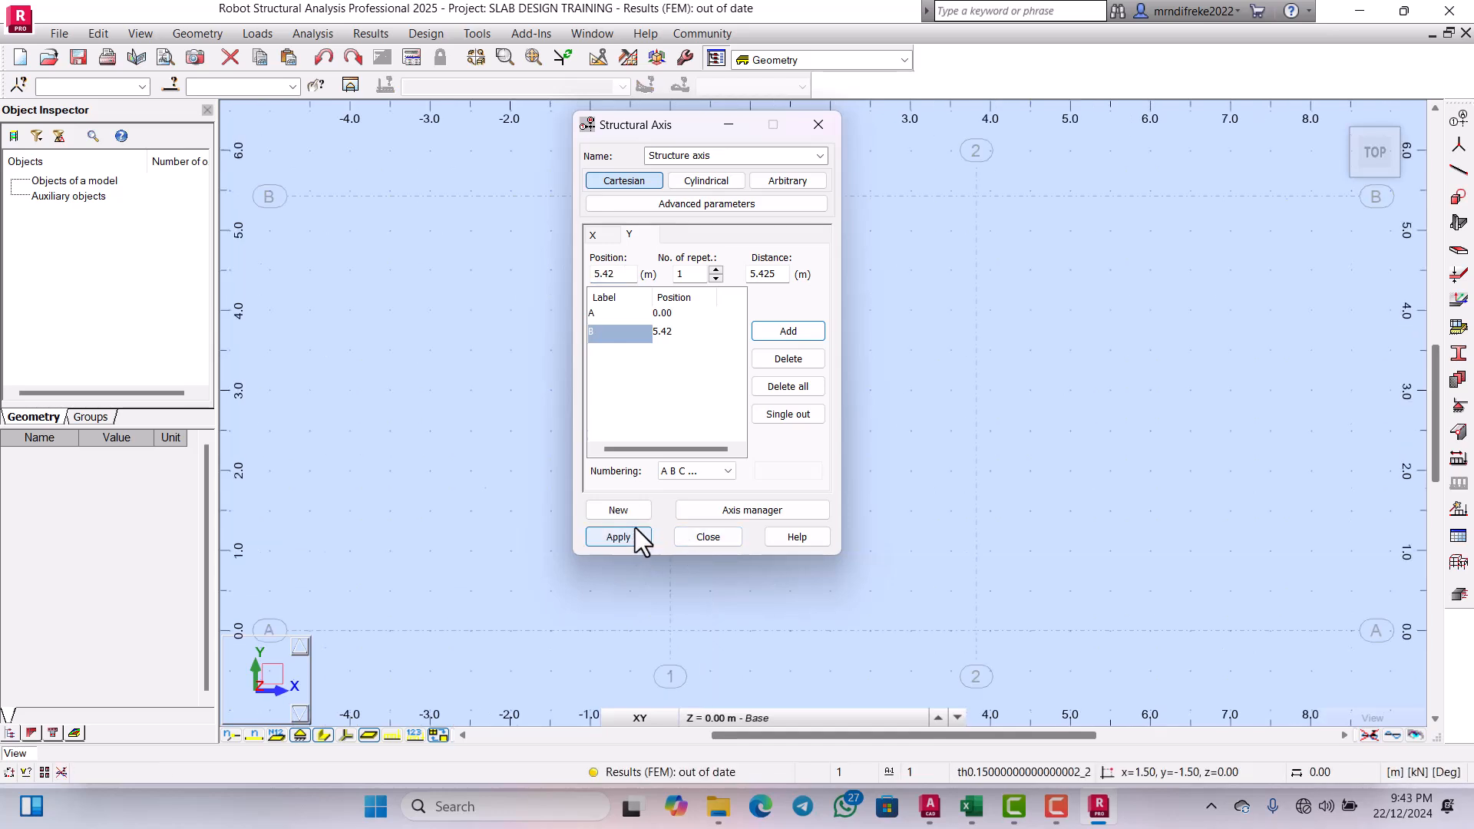
{"action": "left_click", "coordinate": [722, 538]}
{"action": "scroll", "coordinate": [798, 369], "scroll_direction": "down", "scroll_amount": 3}
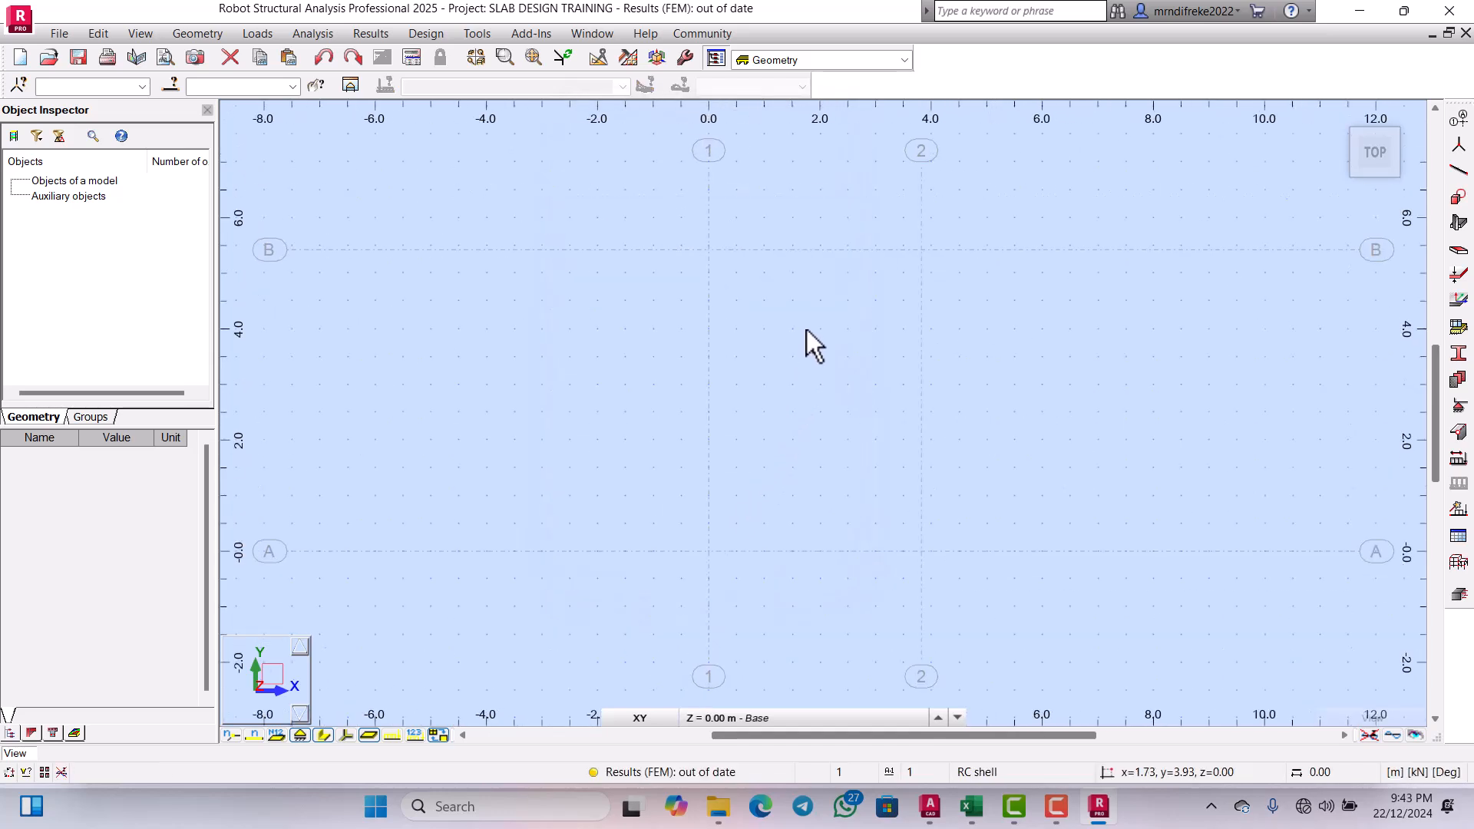
{"action": "scroll", "coordinate": [837, 307], "scroll_direction": "down", "scroll_amount": 2}
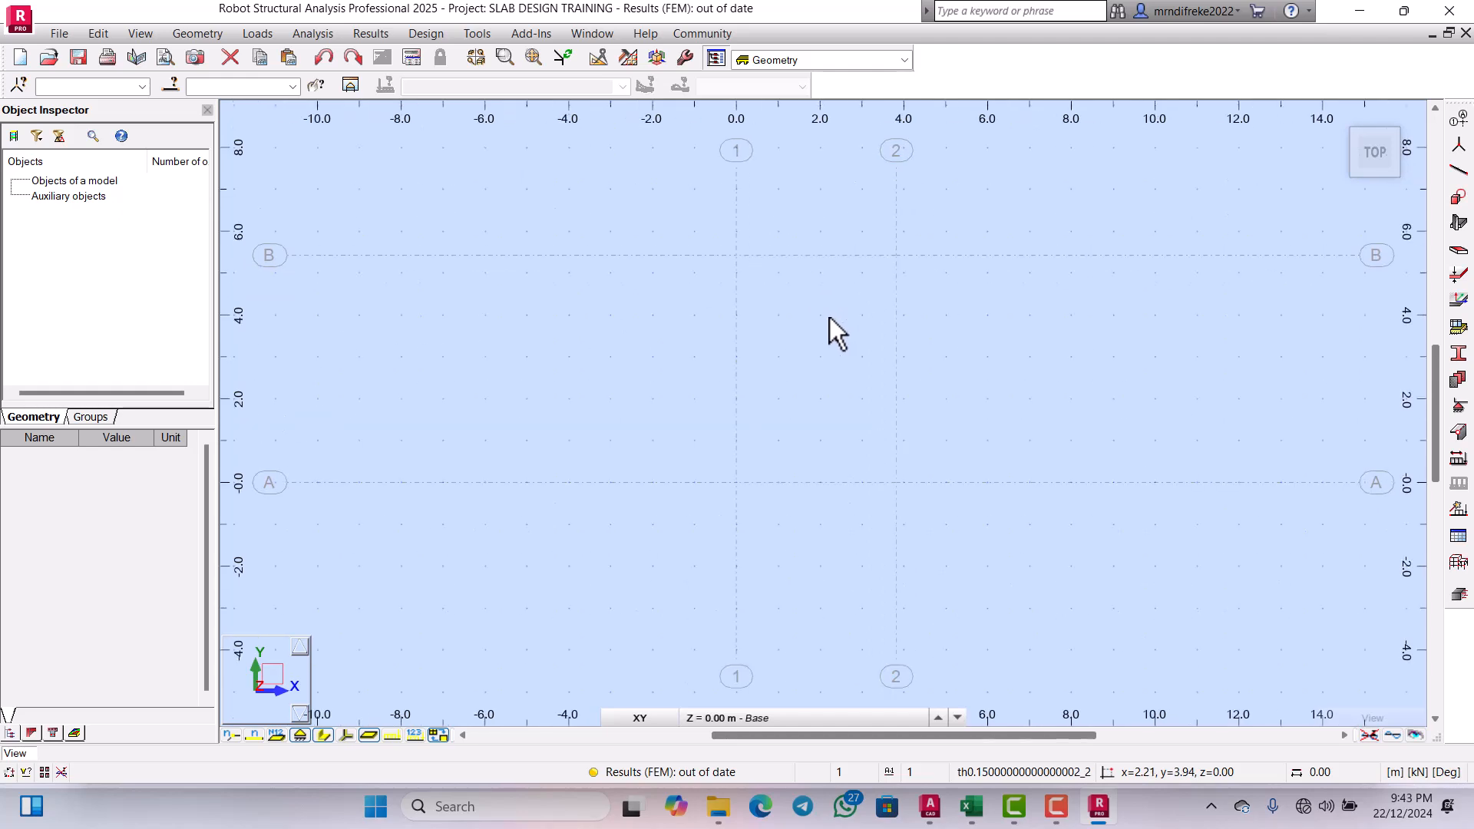
{"action": "scroll", "coordinate": [794, 265], "scroll_direction": "up", "scroll_amount": 2}
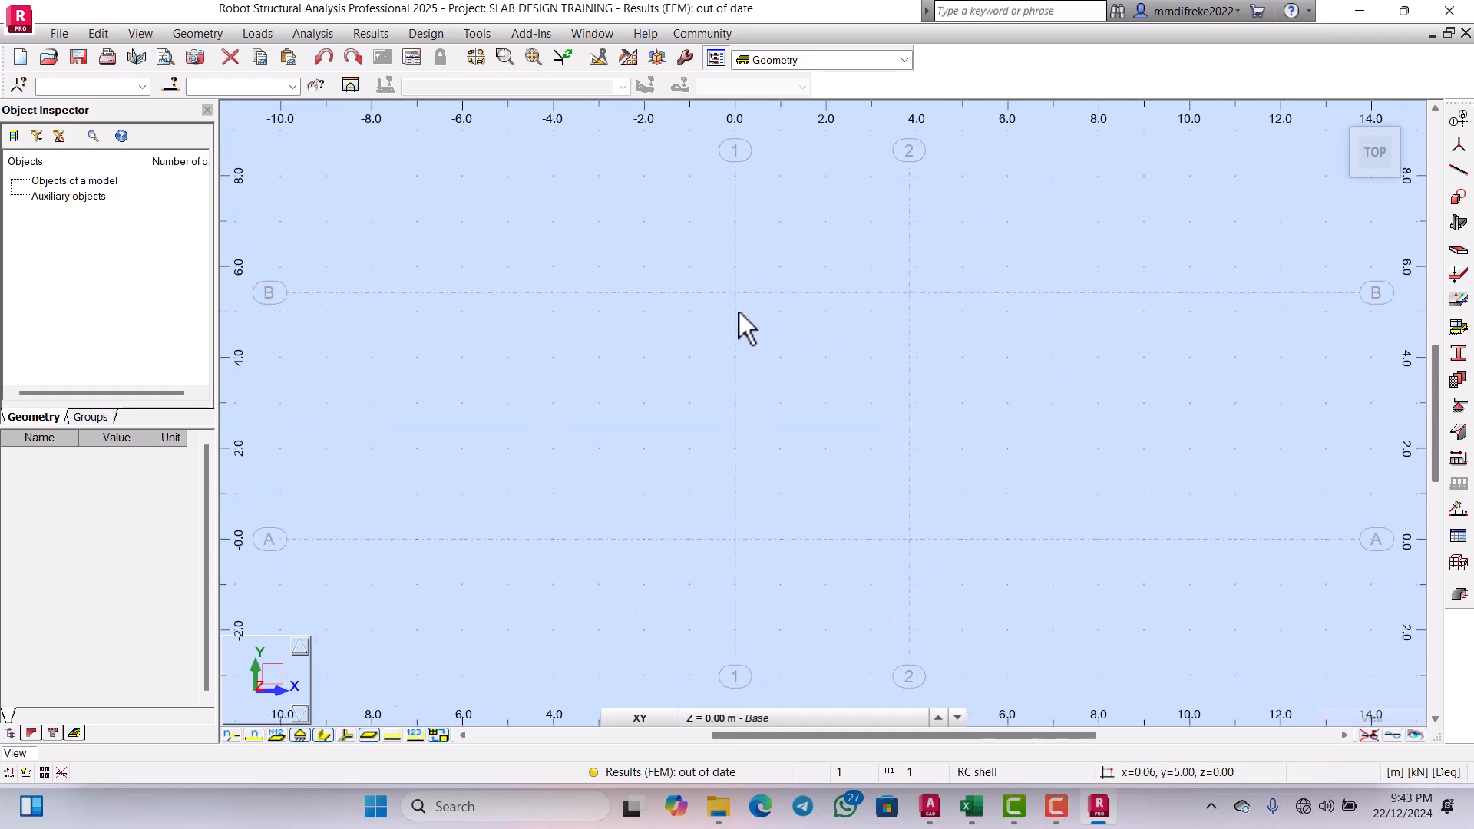
{"action": "scroll", "coordinate": [768, 311], "scroll_direction": "down", "scroll_amount": 3}
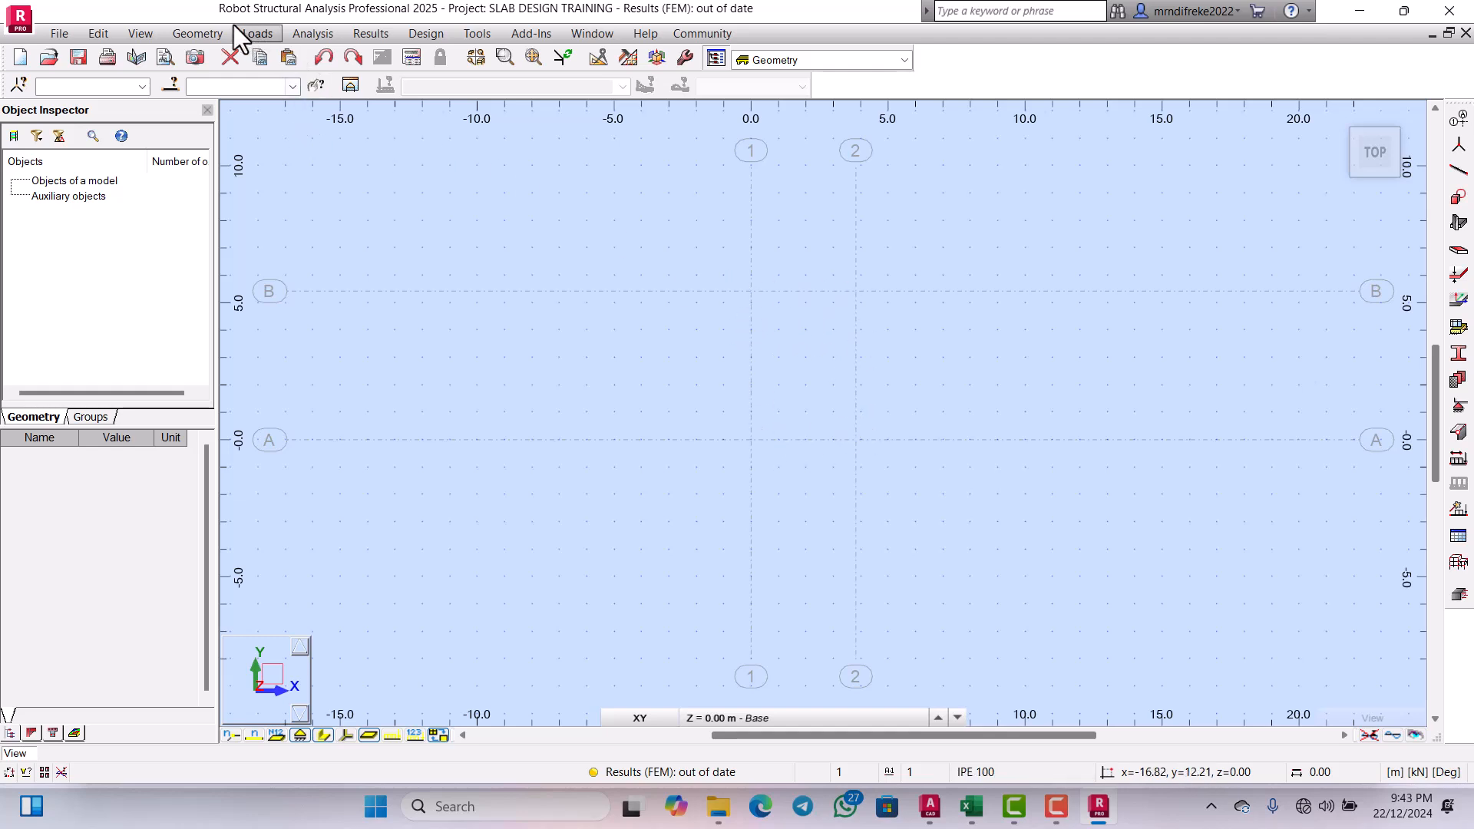
Step: Draw a closed rectangular polyline contour through the axis intersections 1-B, 2-B, 2-A and 1-A using the Contour method
{"action": "left_click", "coordinate": [208, 33]}
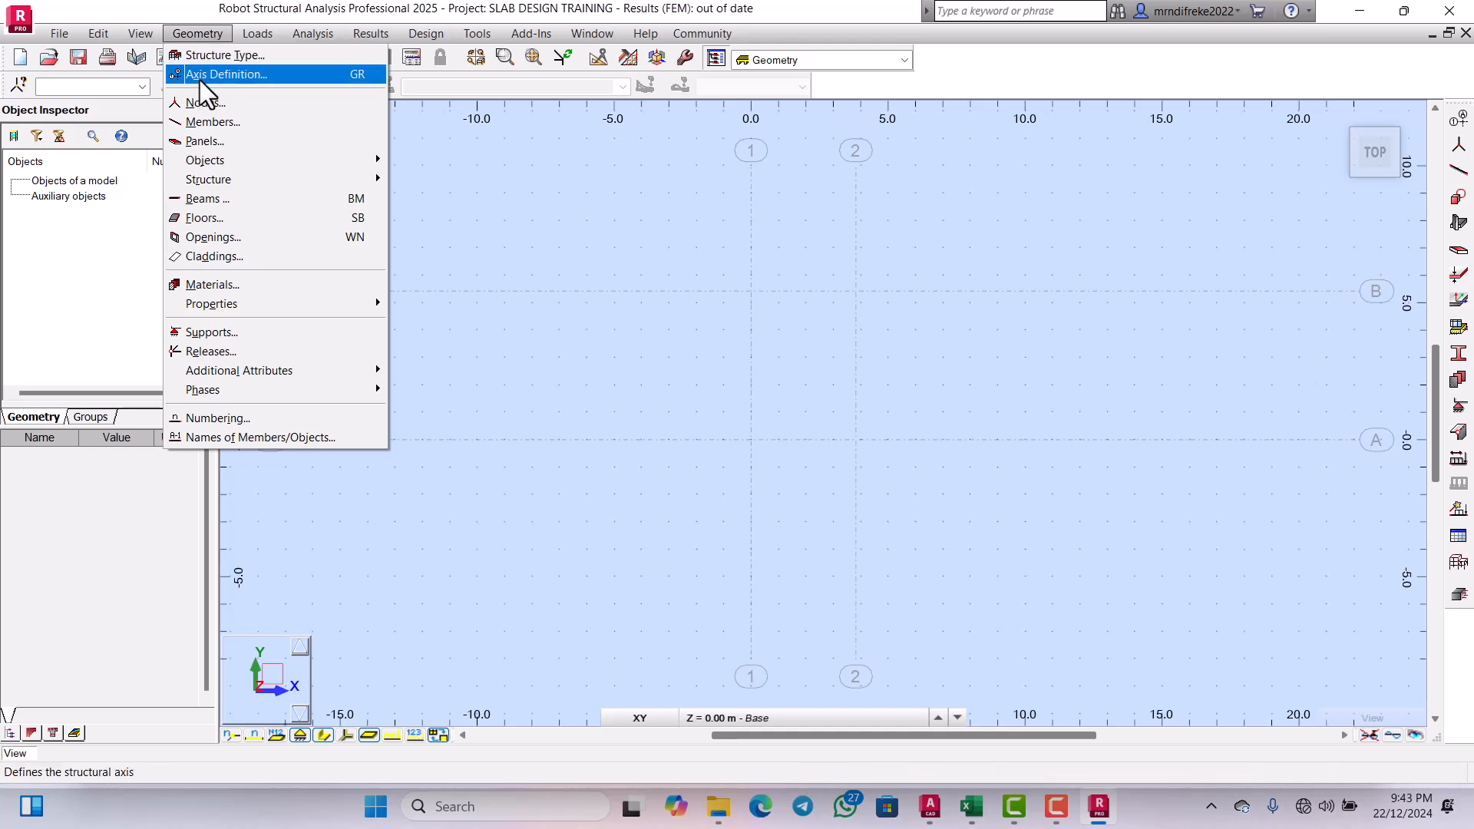
{"action": "mouse_move", "coordinate": [200, 161]}
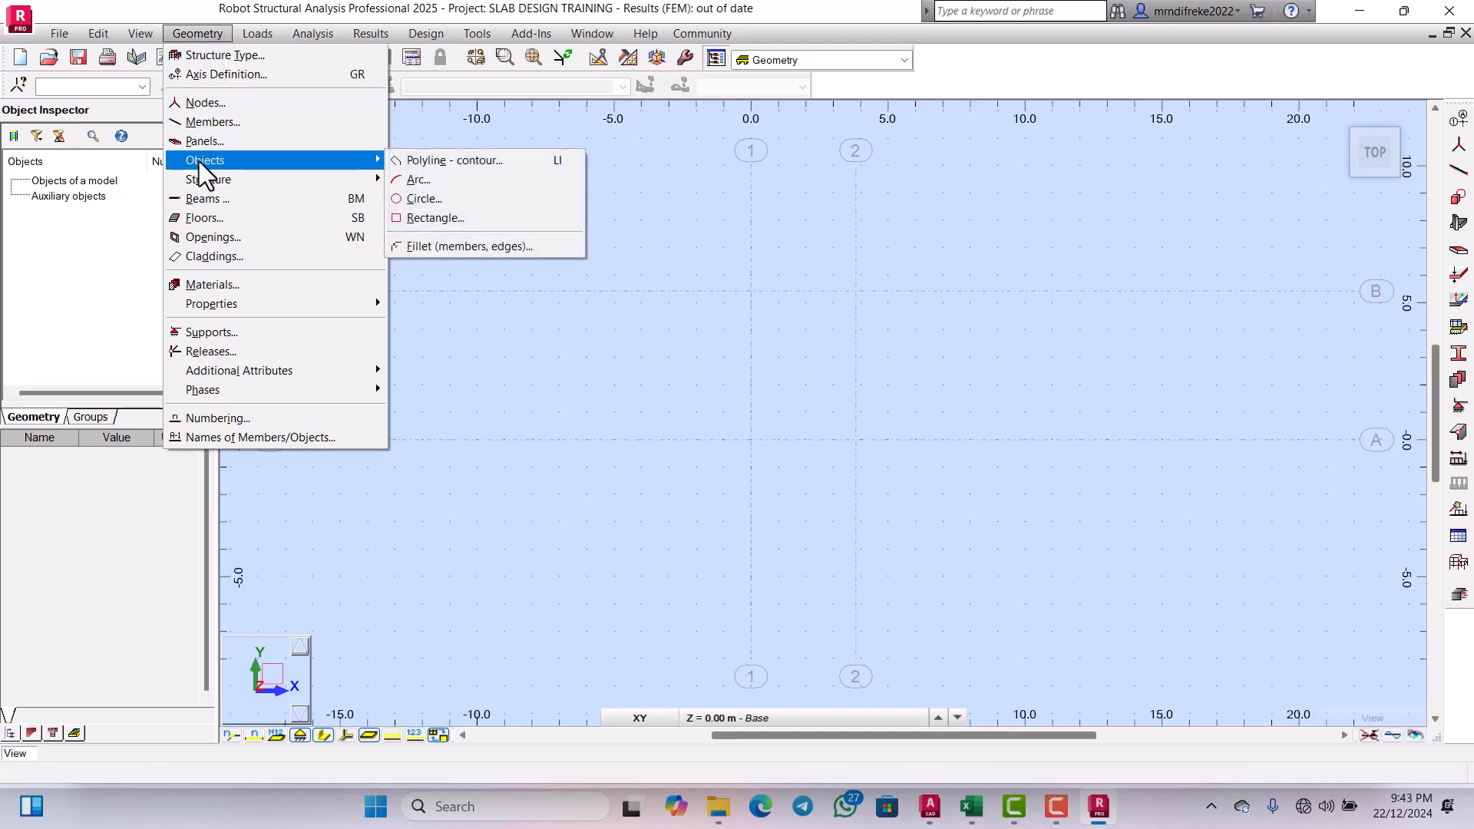
{"action": "left_click", "coordinate": [467, 161]}
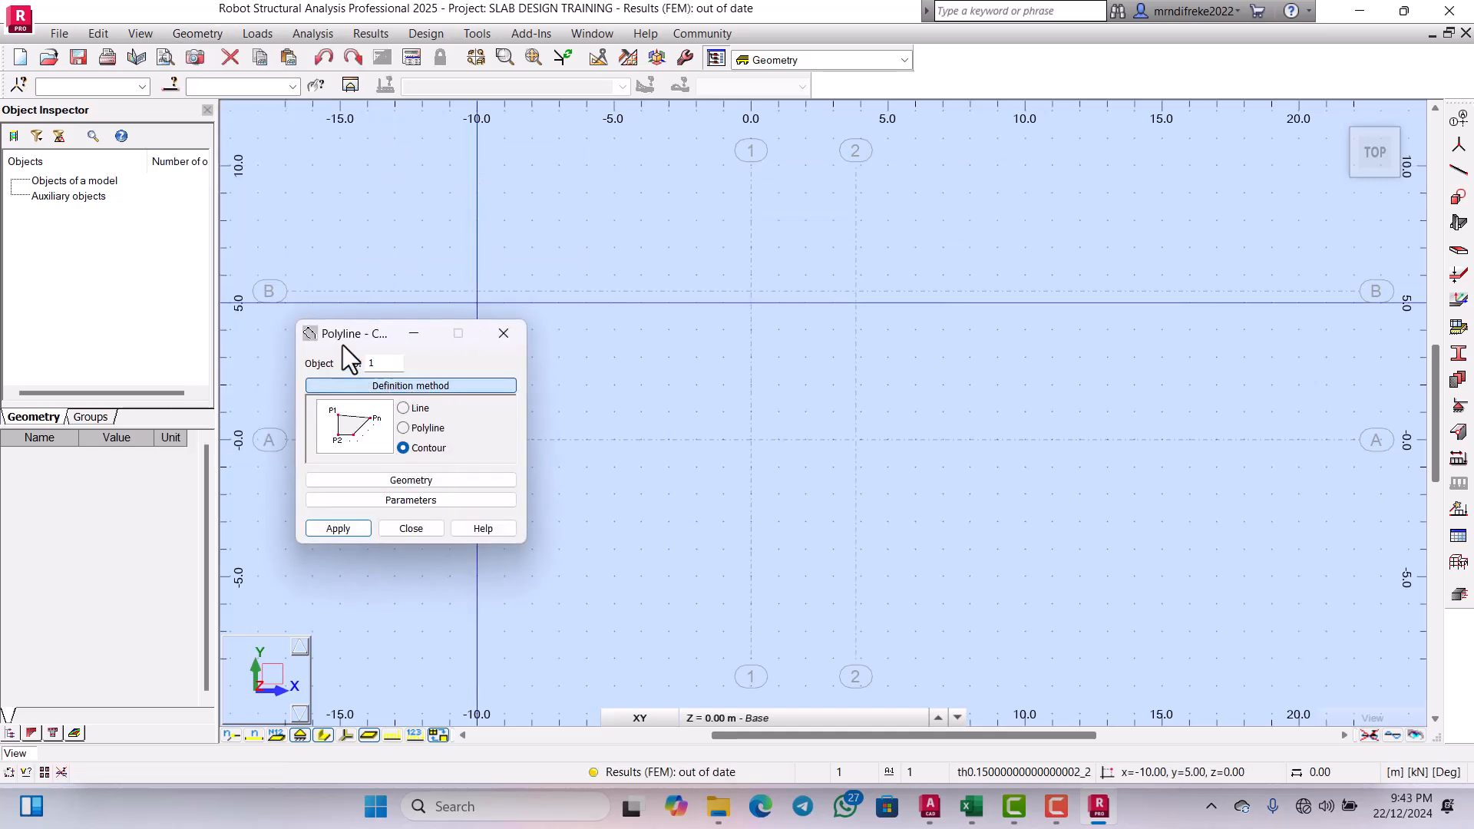
{"action": "left_click_drag", "start_coordinate": [339, 334], "coordinate": [1019, 151]}
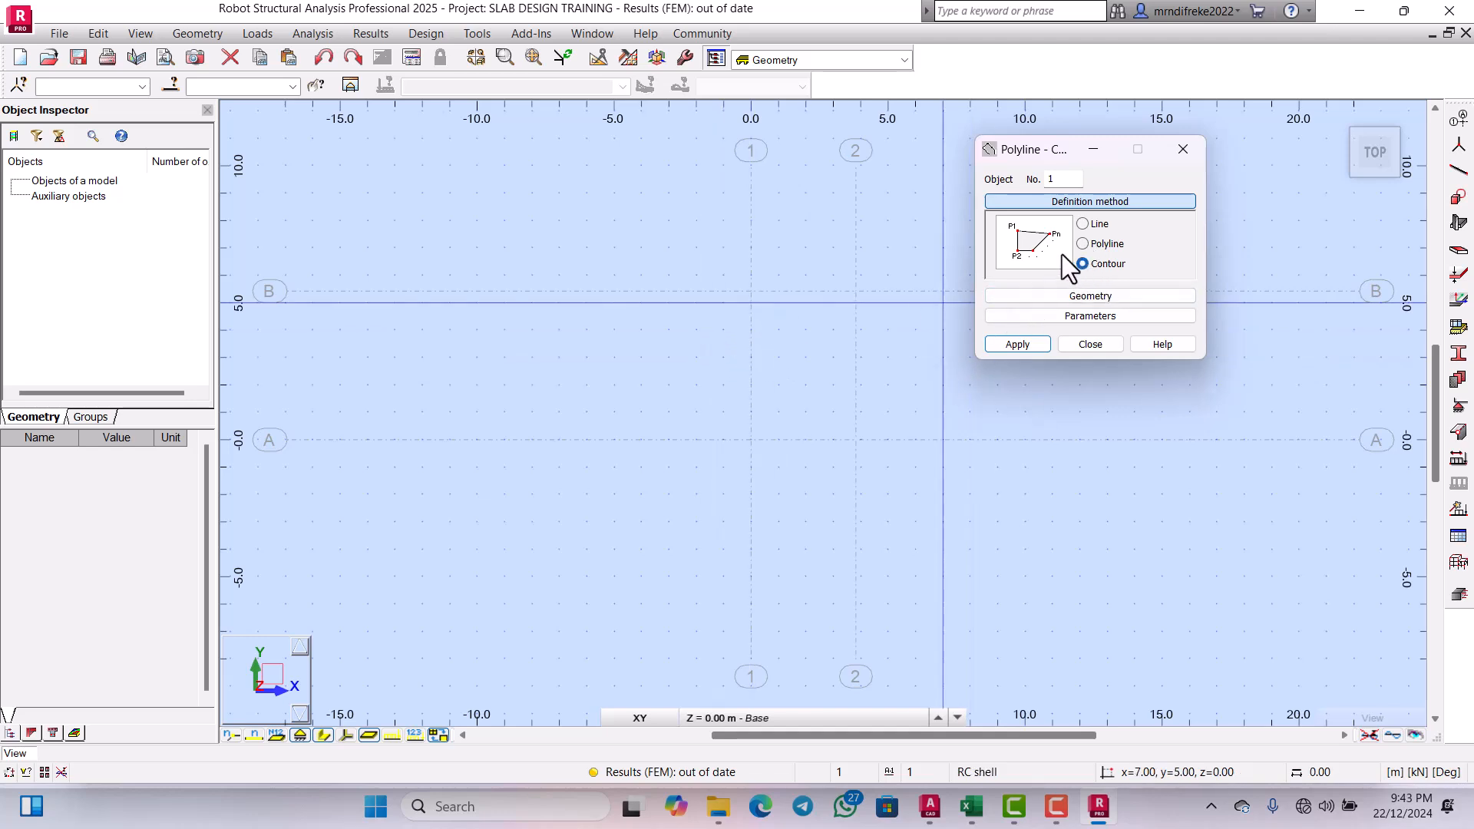
{"action": "left_click", "coordinate": [1084, 225]}
{"action": "left_click", "coordinate": [1084, 264]}
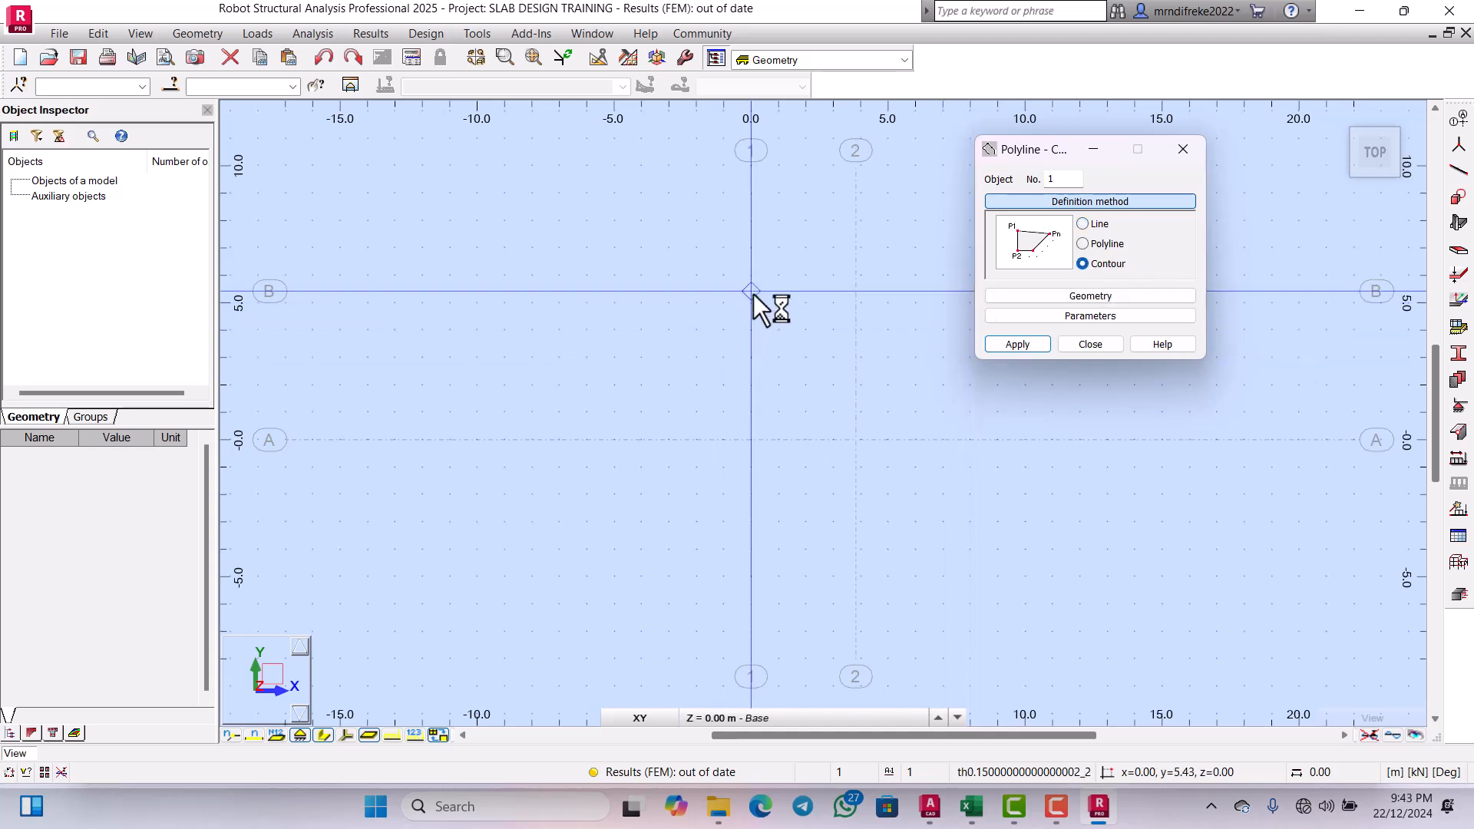
{"action": "scroll", "coordinate": [802, 304], "scroll_direction": "up", "scroll_amount": 2}
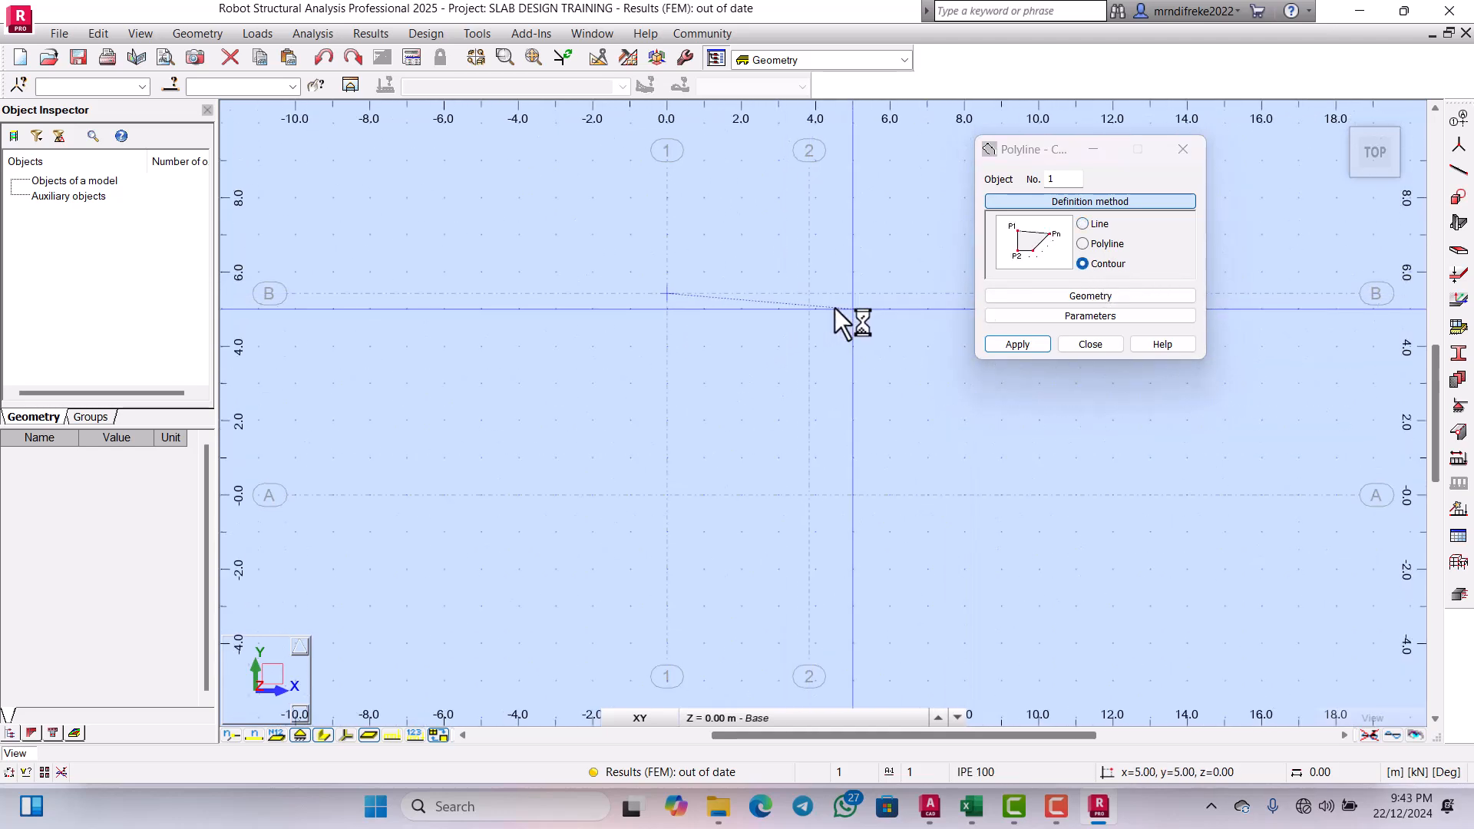
{"action": "left_click", "coordinate": [810, 294]}
{"action": "scroll", "coordinate": [814, 300], "scroll_direction": "down", "scroll_amount": 1}
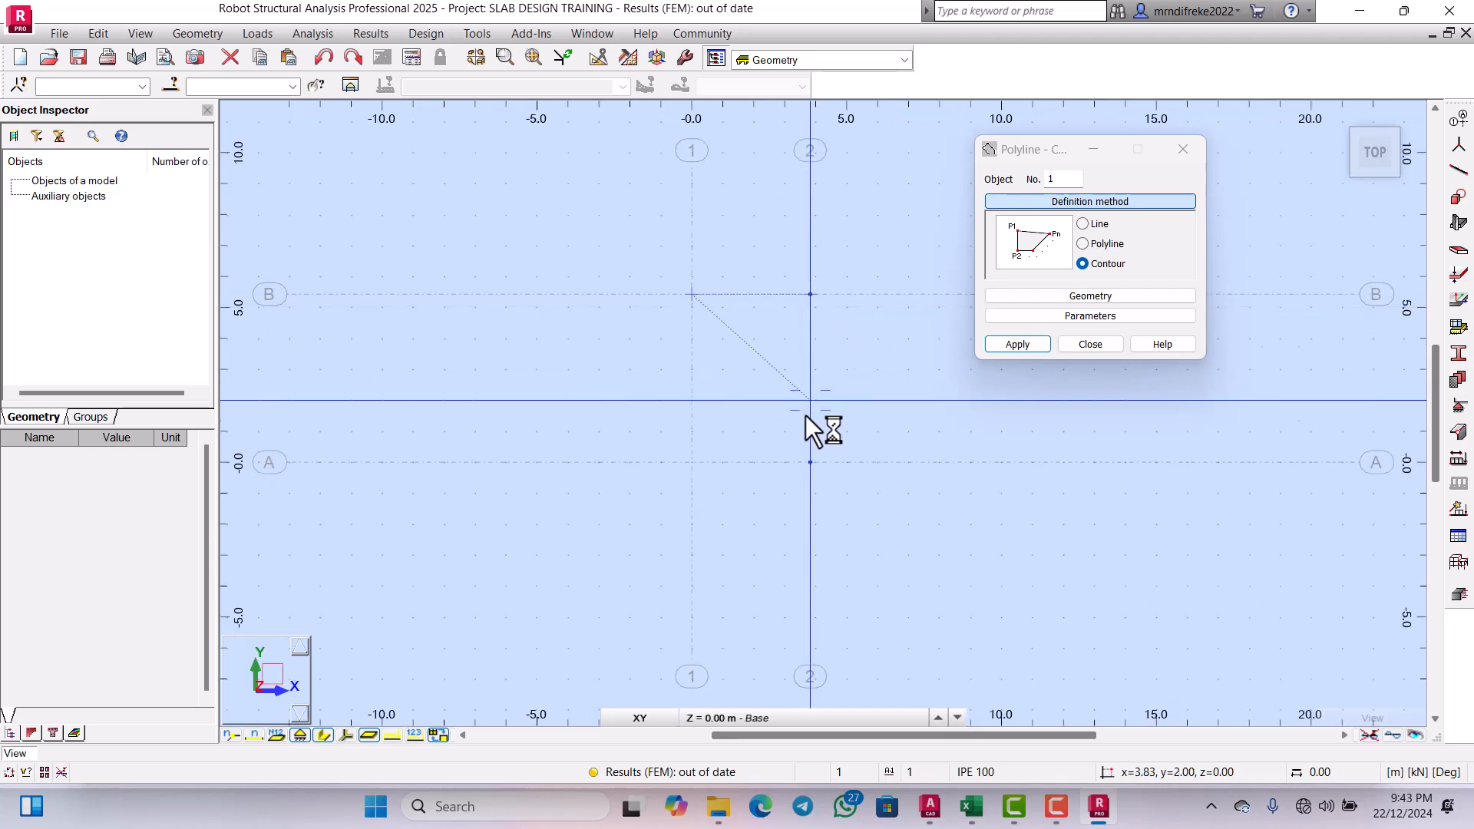
{"action": "left_click", "coordinate": [810, 462]}
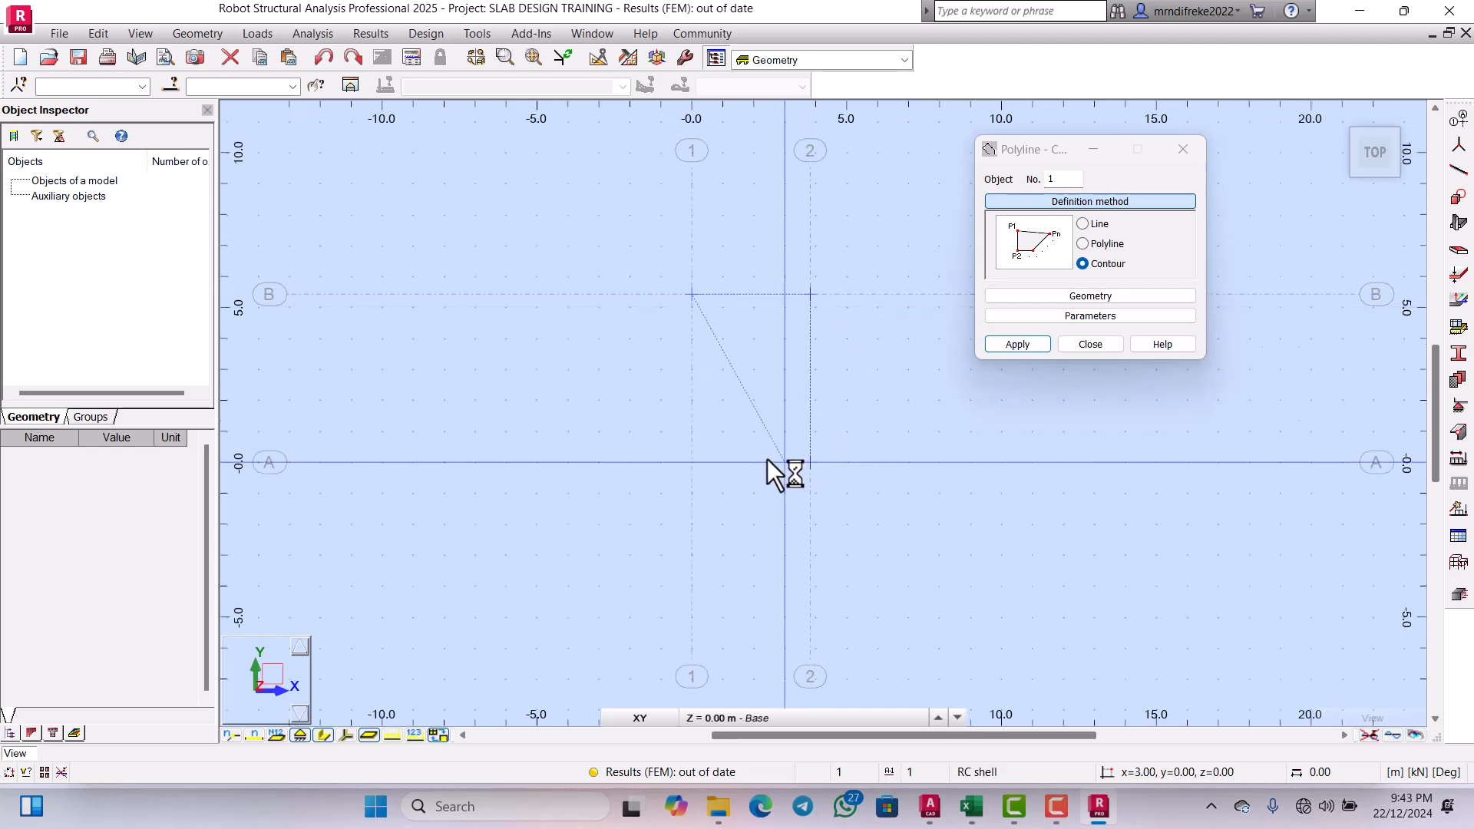
{"action": "left_click", "coordinate": [692, 461]}
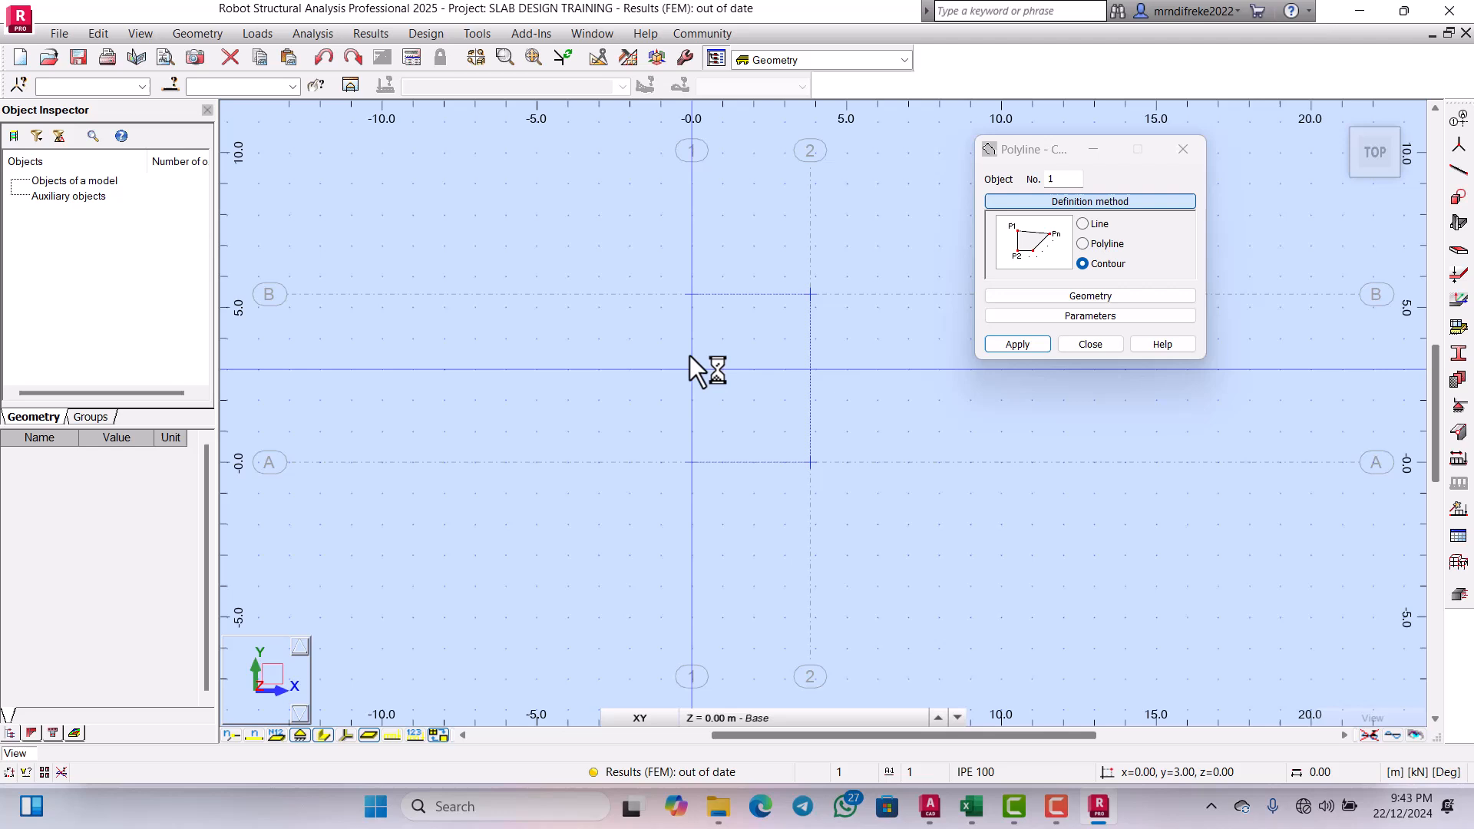
{"action": "left_click", "coordinate": [692, 294]}
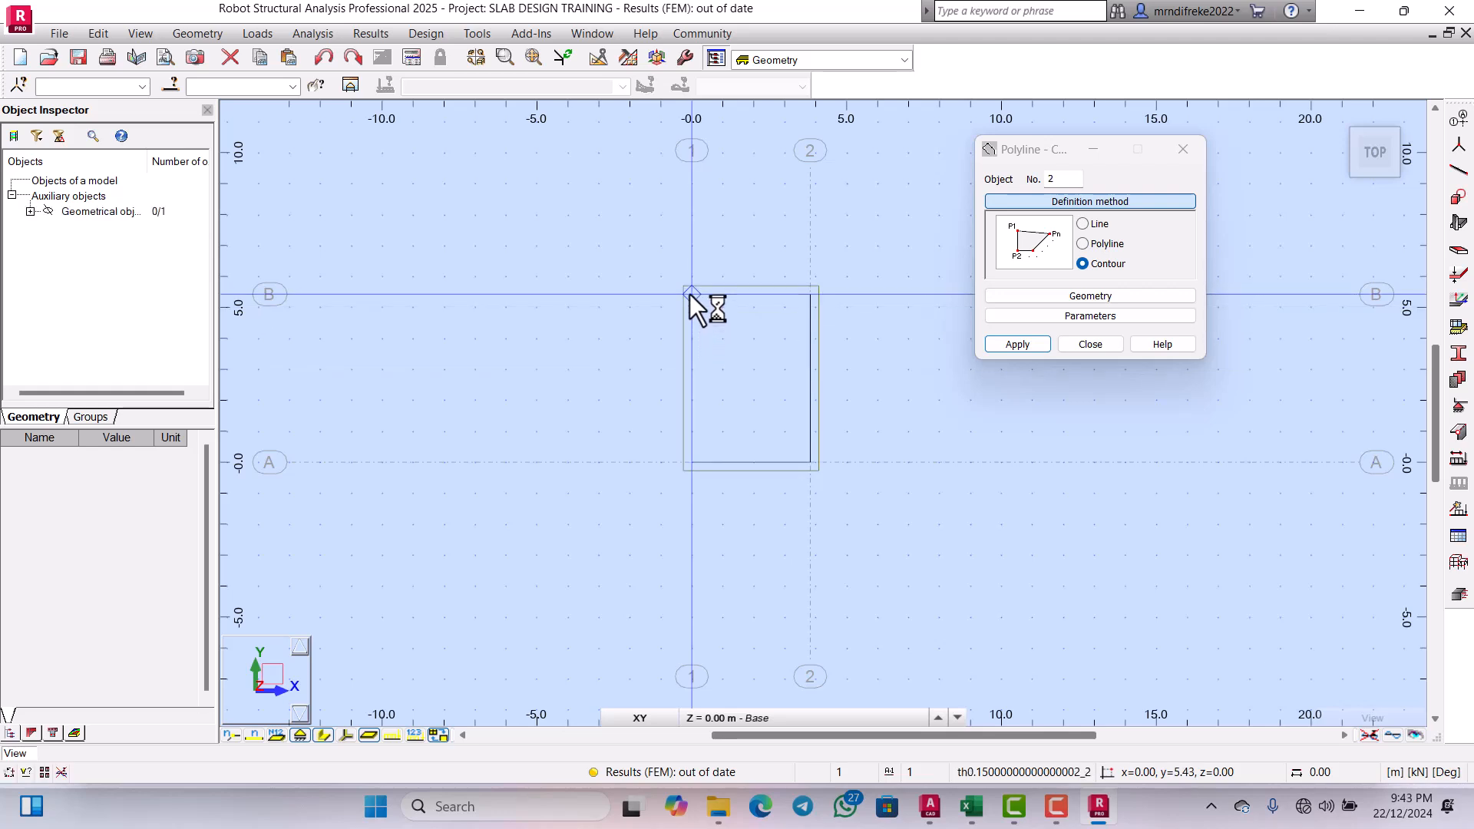
{"action": "left_click", "coordinate": [1093, 344]}
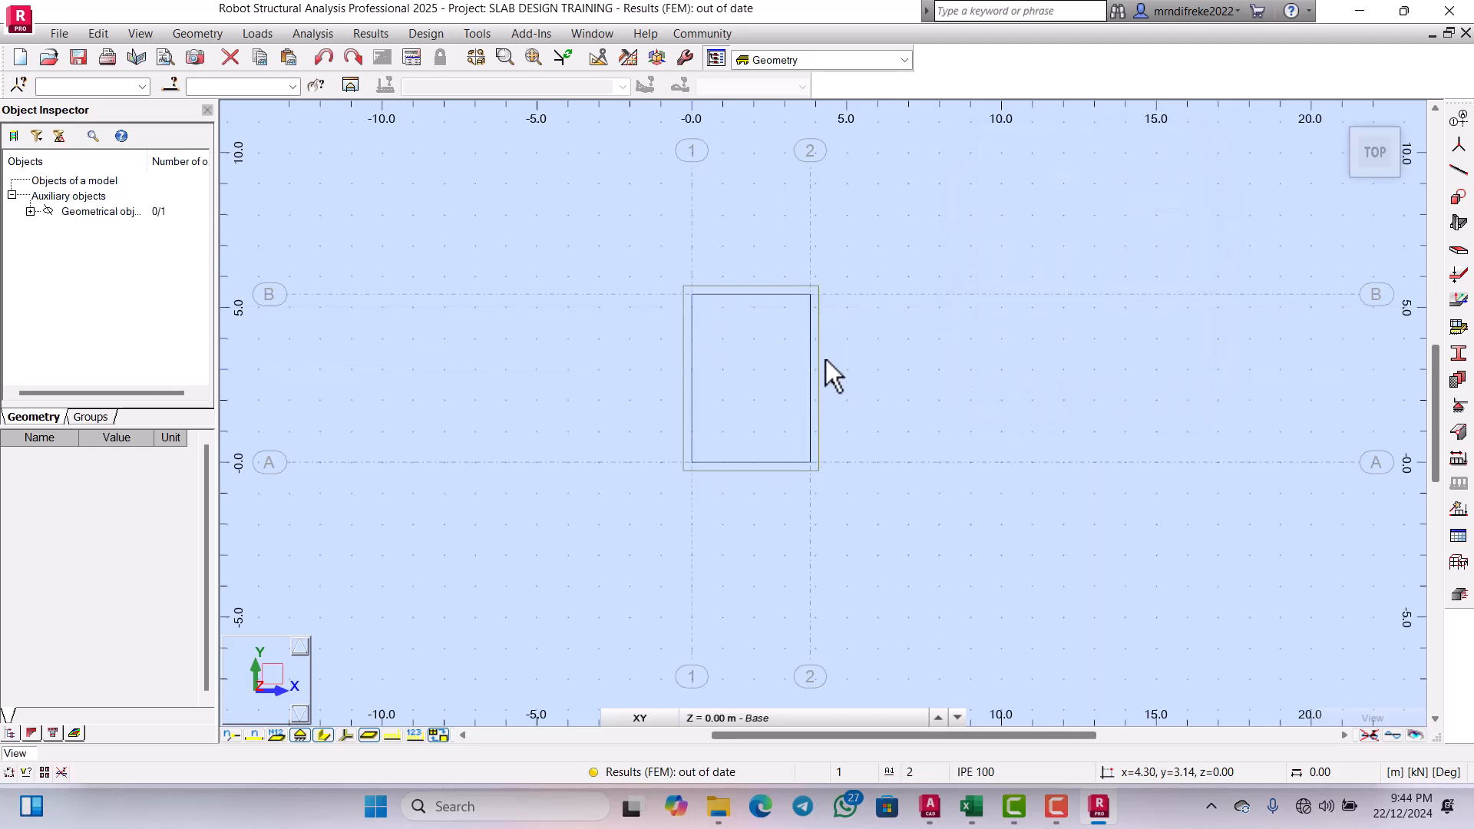
Step: Switch off the display of the Structure axis grid in the axis manager so only the slab contour is shown
{"action": "scroll", "coordinate": [843, 329], "scroll_direction": "up", "scroll_amount": 1}
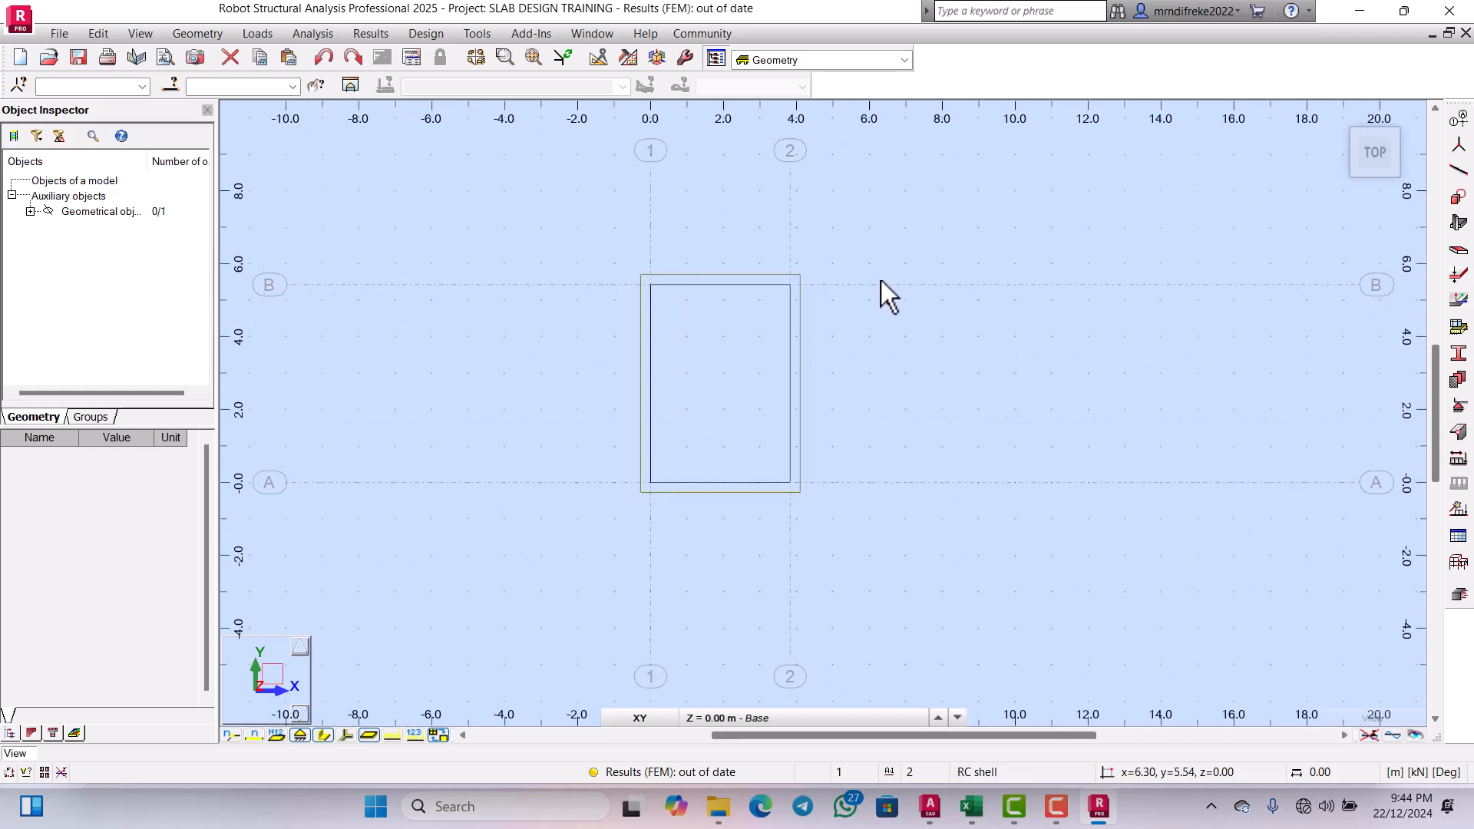
{"action": "scroll", "coordinate": [882, 281], "scroll_direction": "down", "scroll_amount": 1}
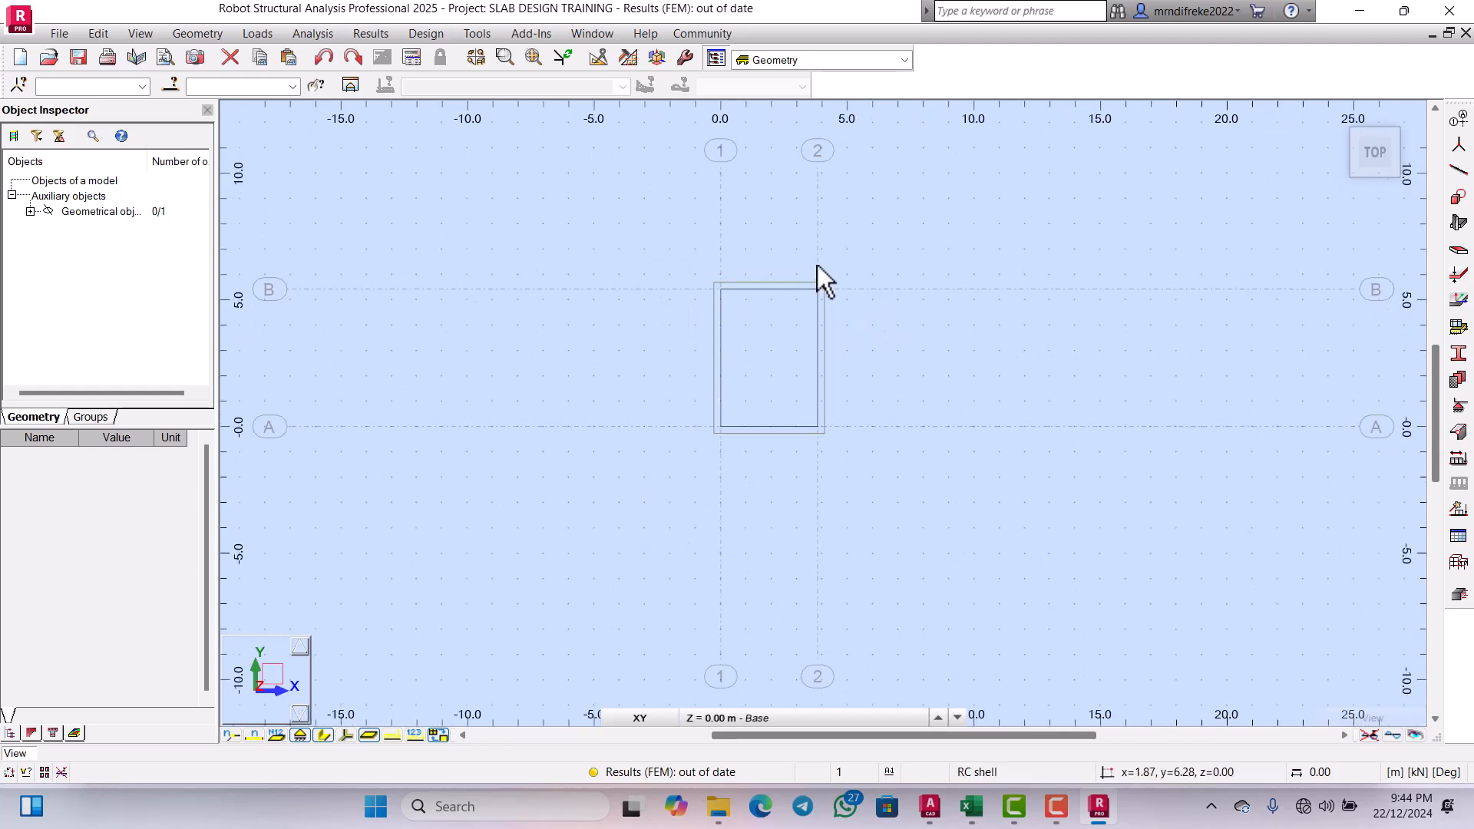
{"action": "left_click", "coordinate": [1459, 121]}
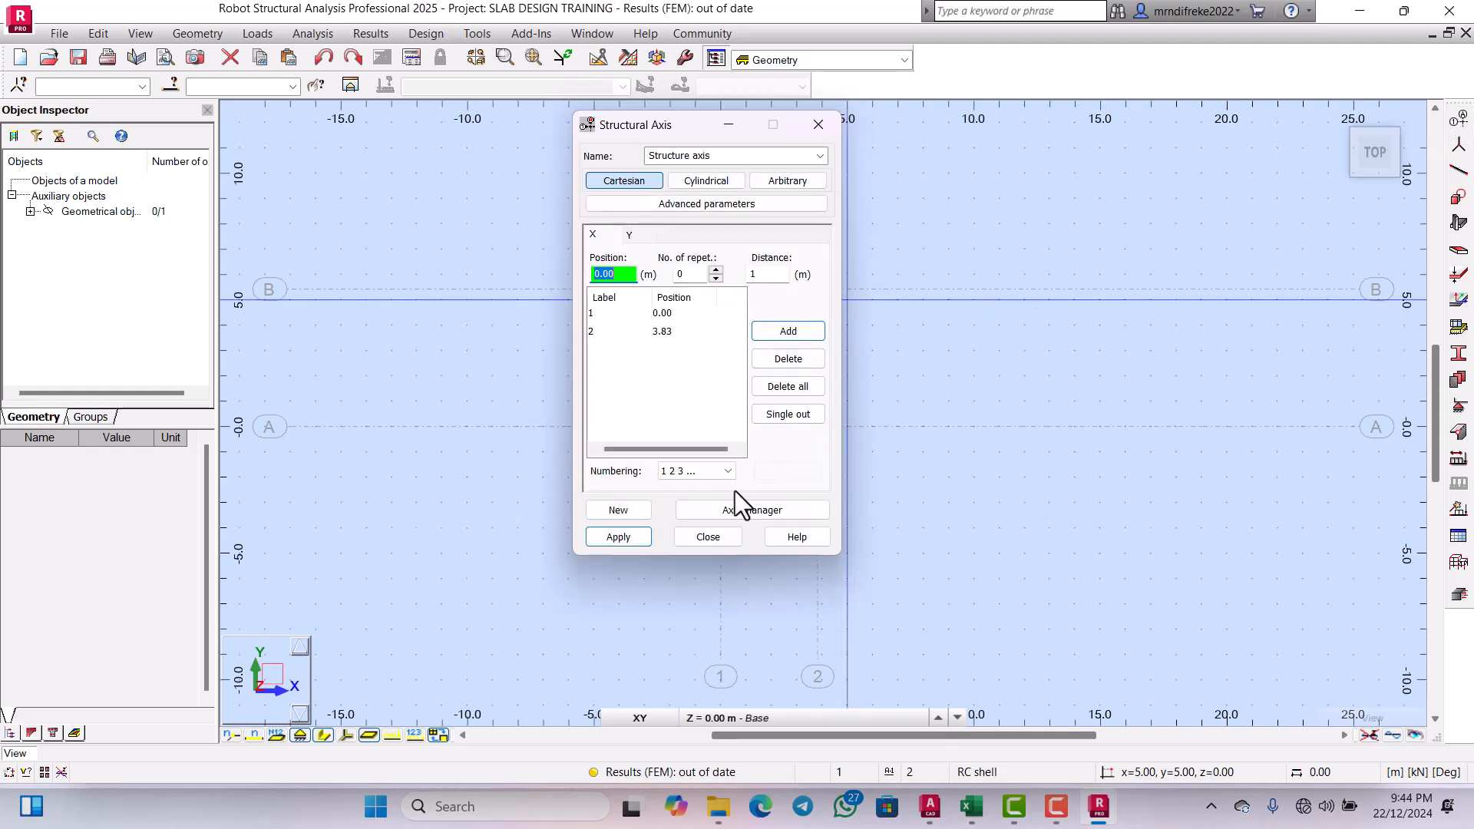
{"action": "left_click", "coordinate": [733, 509]}
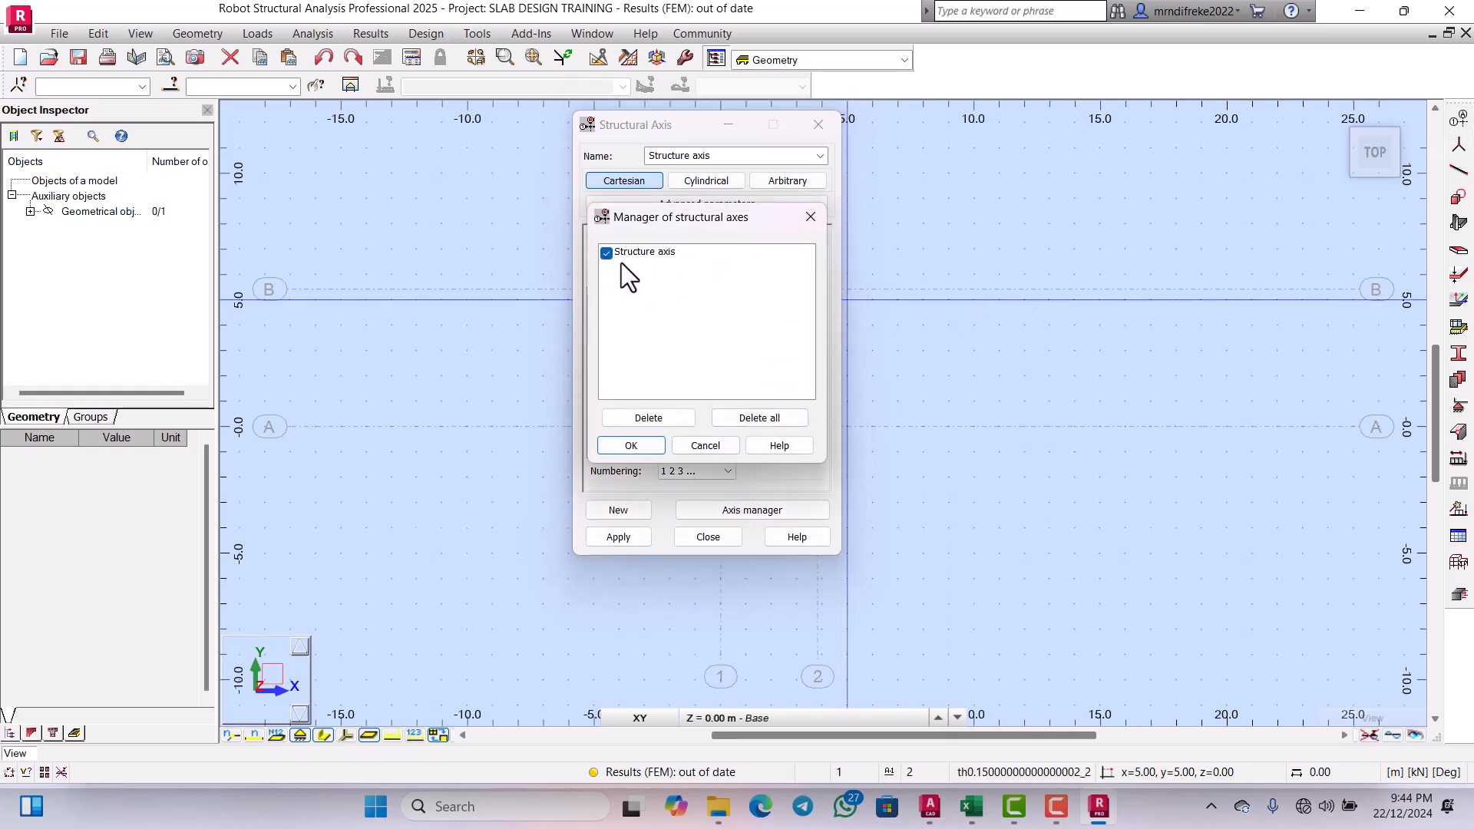
{"action": "left_click", "coordinate": [606, 252]}
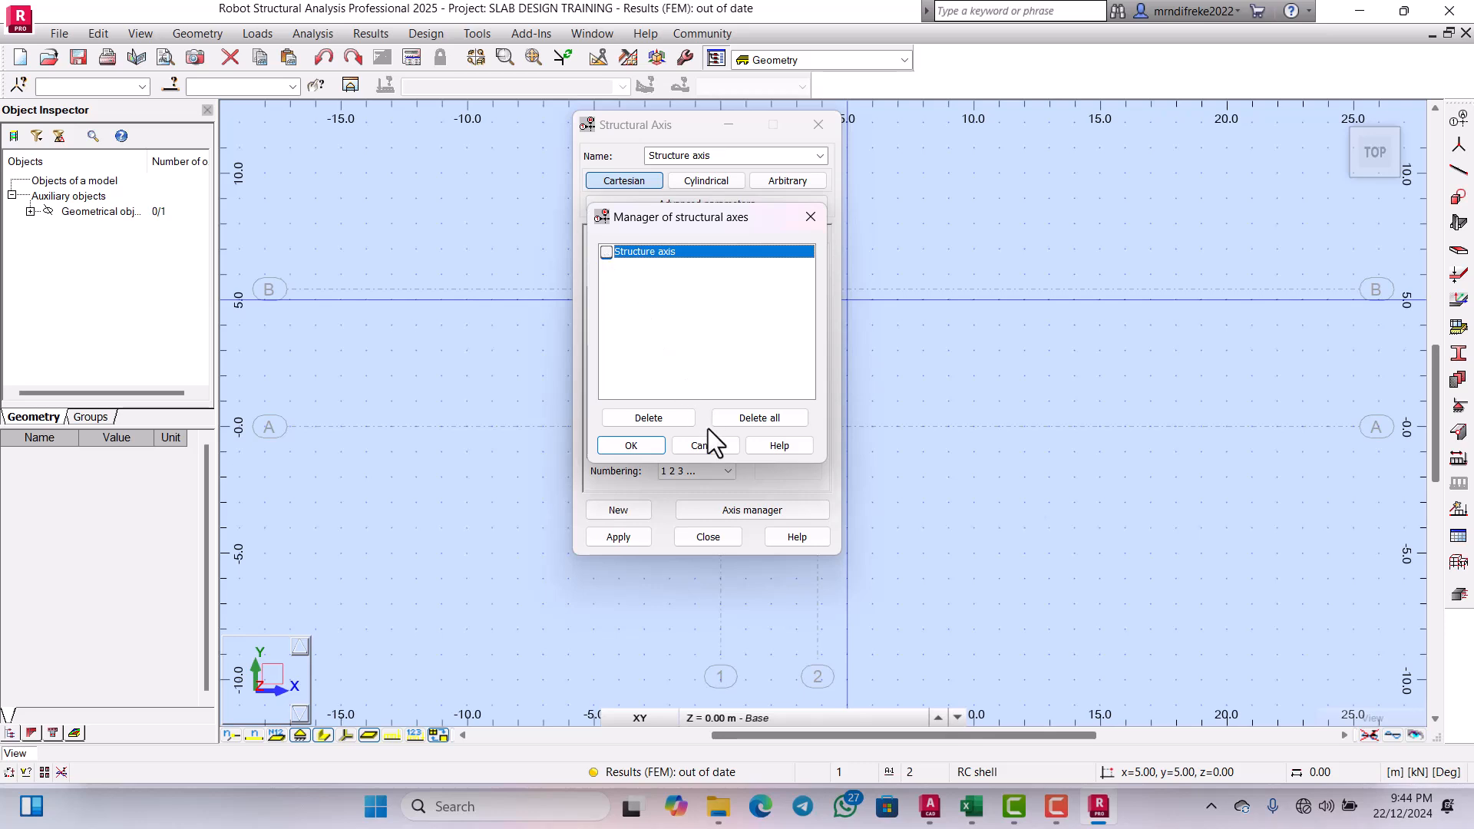
{"action": "left_click", "coordinate": [646, 444]}
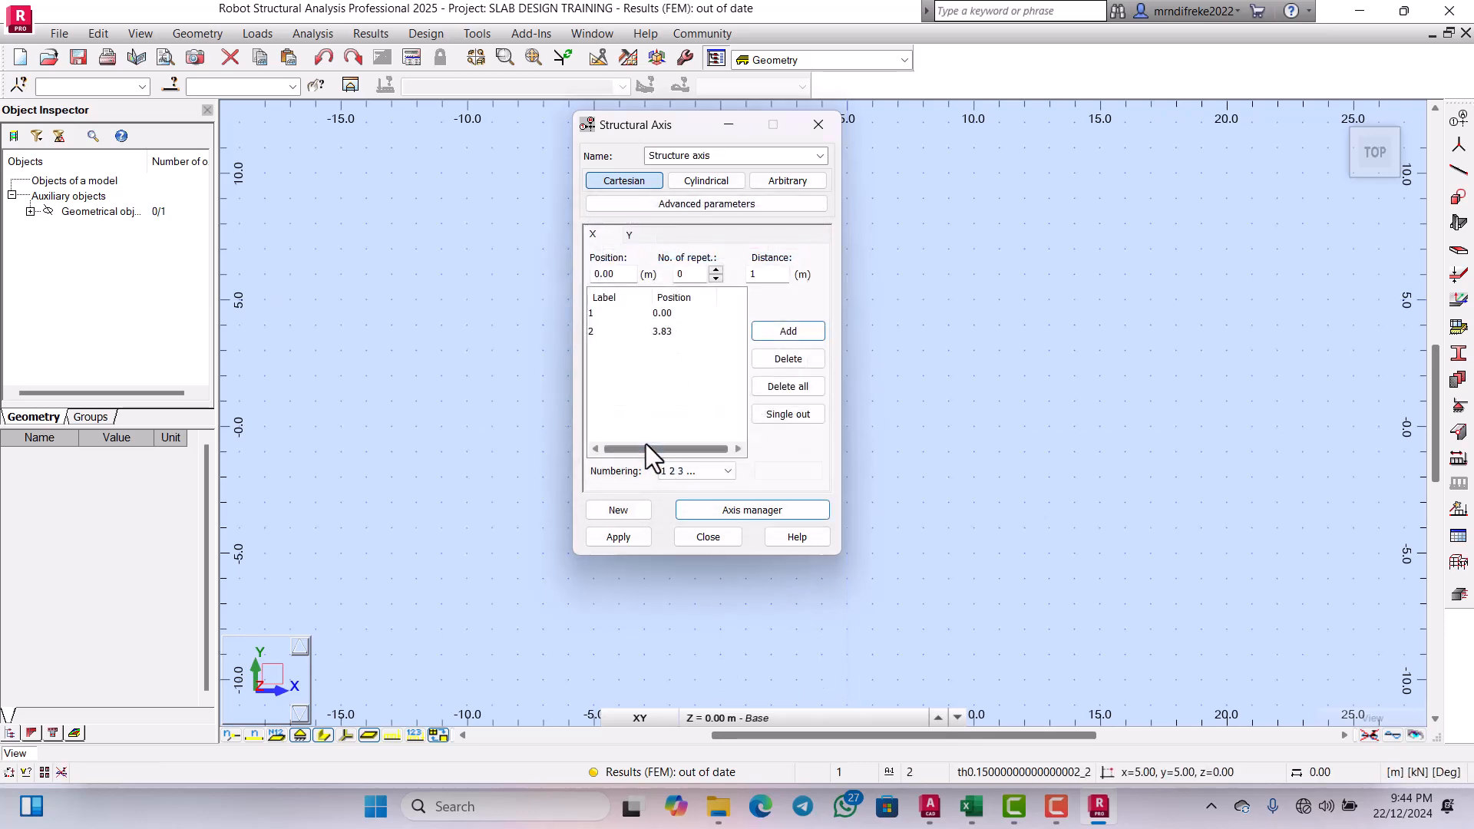
{"action": "left_click", "coordinate": [693, 539]}
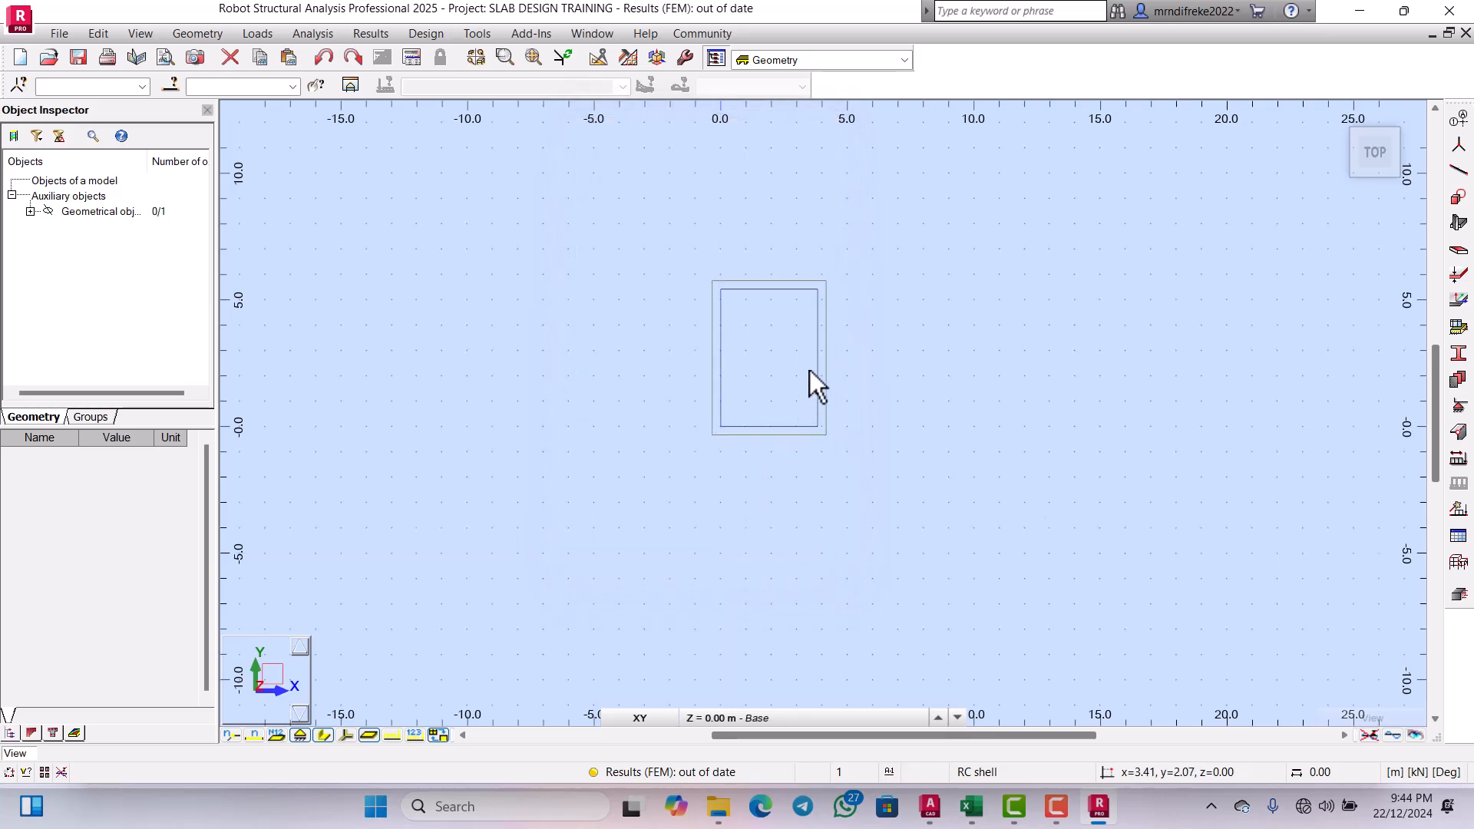
{"action": "scroll", "coordinate": [789, 326], "scroll_direction": "up", "scroll_amount": 3}
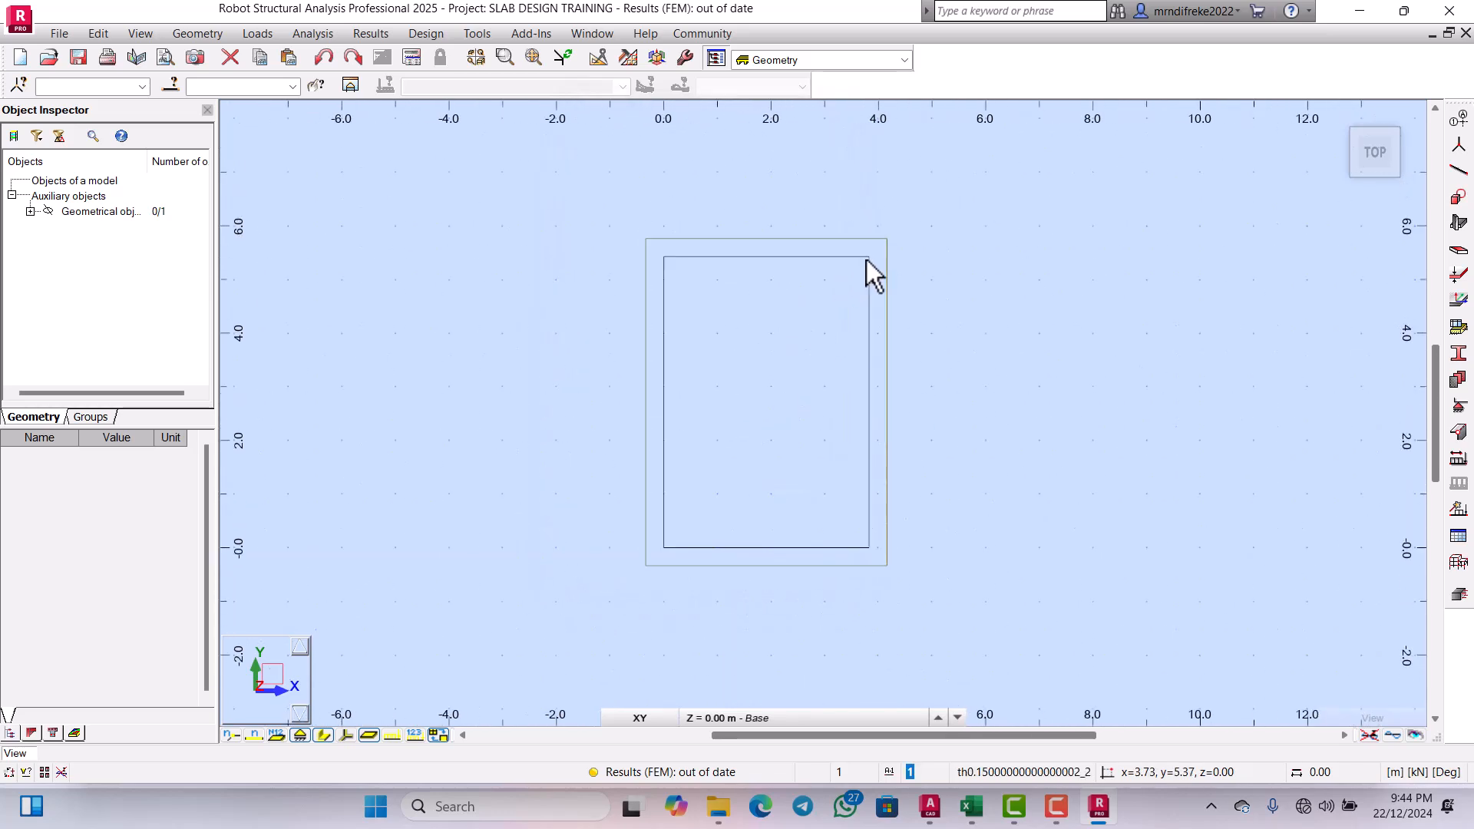
{"action": "scroll", "coordinate": [882, 298], "scroll_direction": "up", "scroll_amount": 1}
{"action": "scroll", "coordinate": [872, 319], "scroll_direction": "down", "scroll_amount": 2}
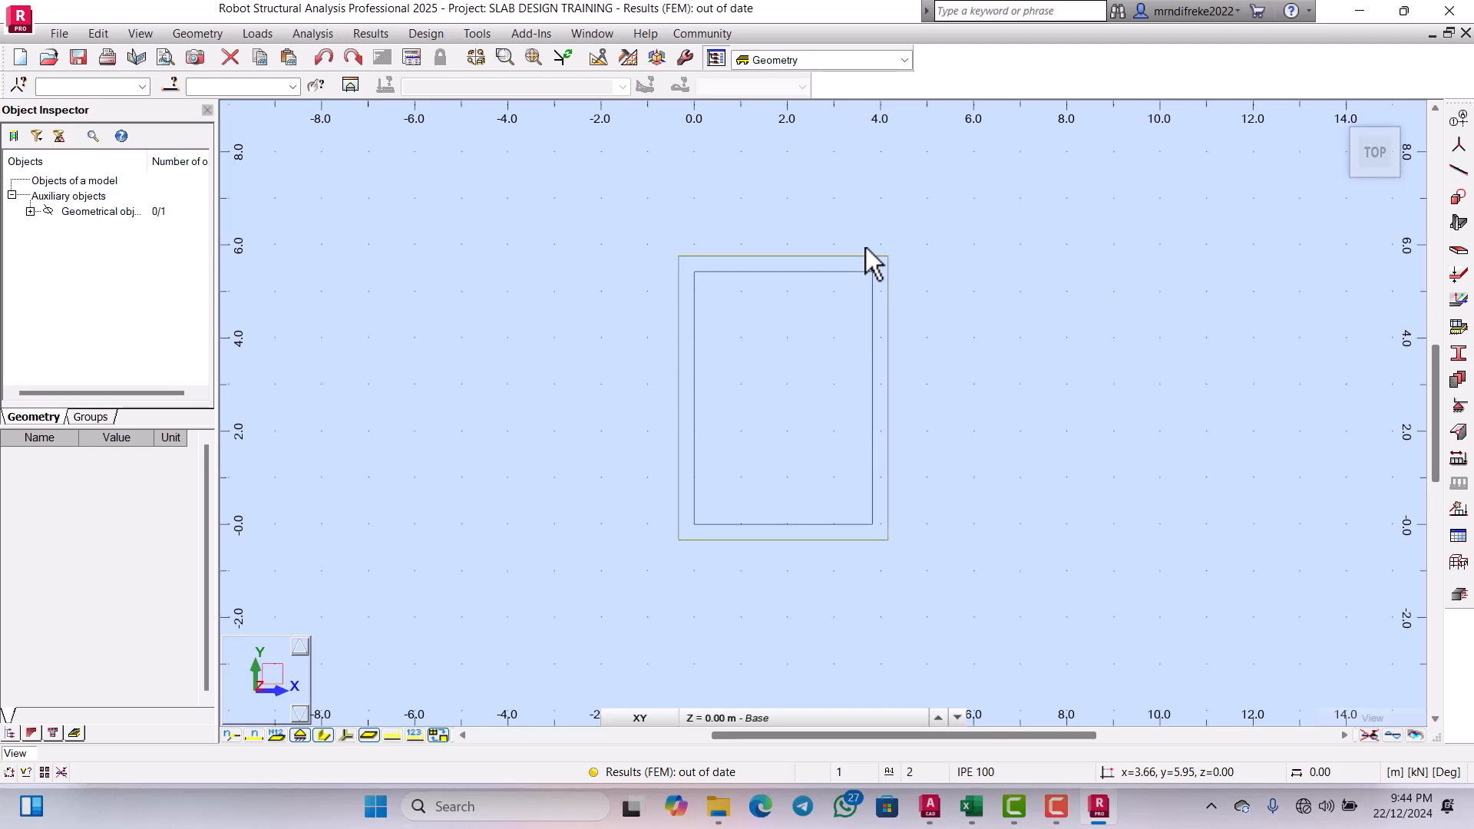
{"action": "scroll", "coordinate": [717, 307], "scroll_direction": "down", "scroll_amount": 1}
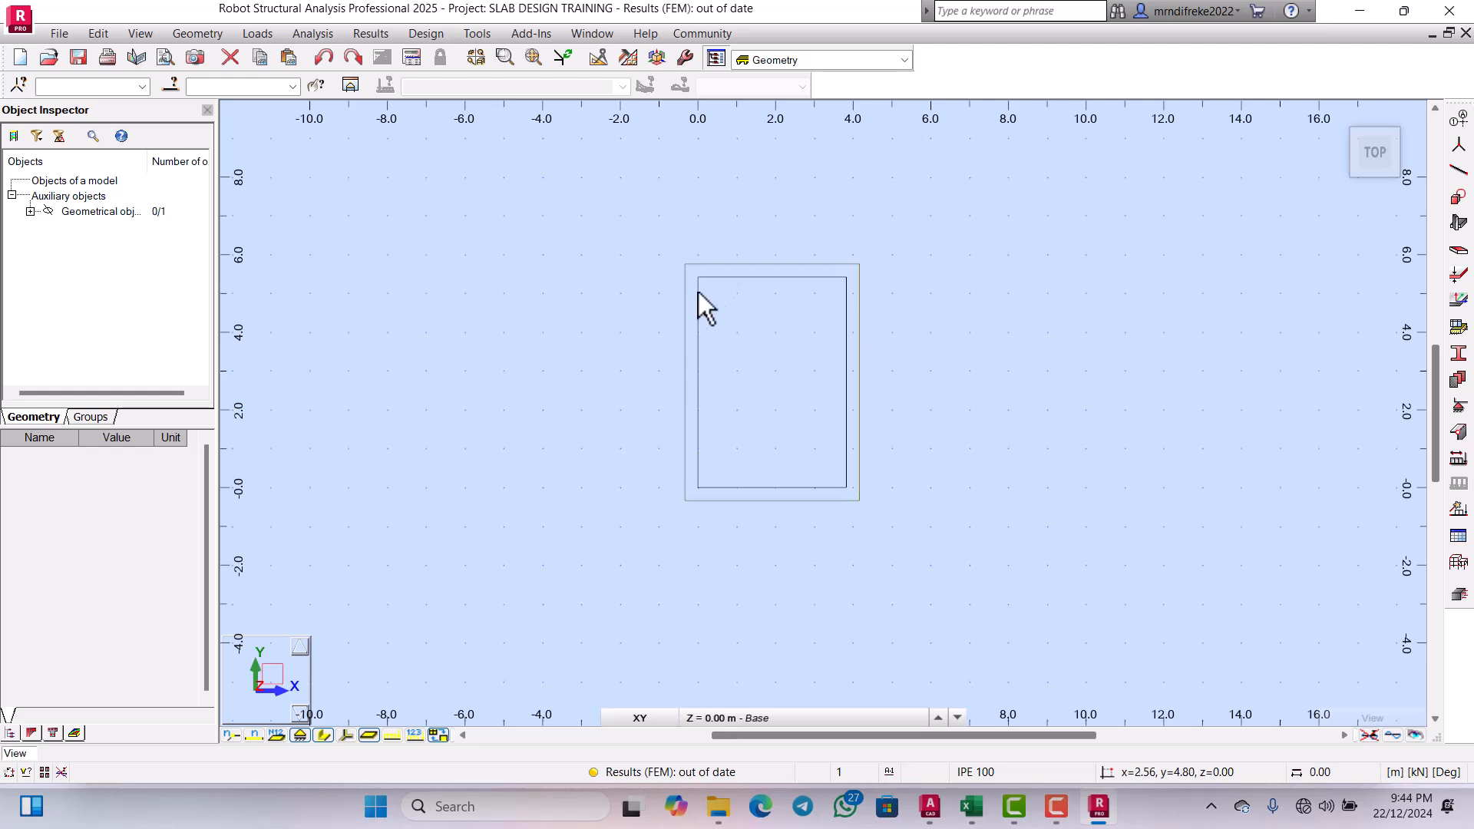
Step: Begin a panel definition and edit its shell reinforcement type, naming it SLAB DESIGN and choosing simple bending as the calculation type
{"action": "left_click", "coordinate": [197, 33]}
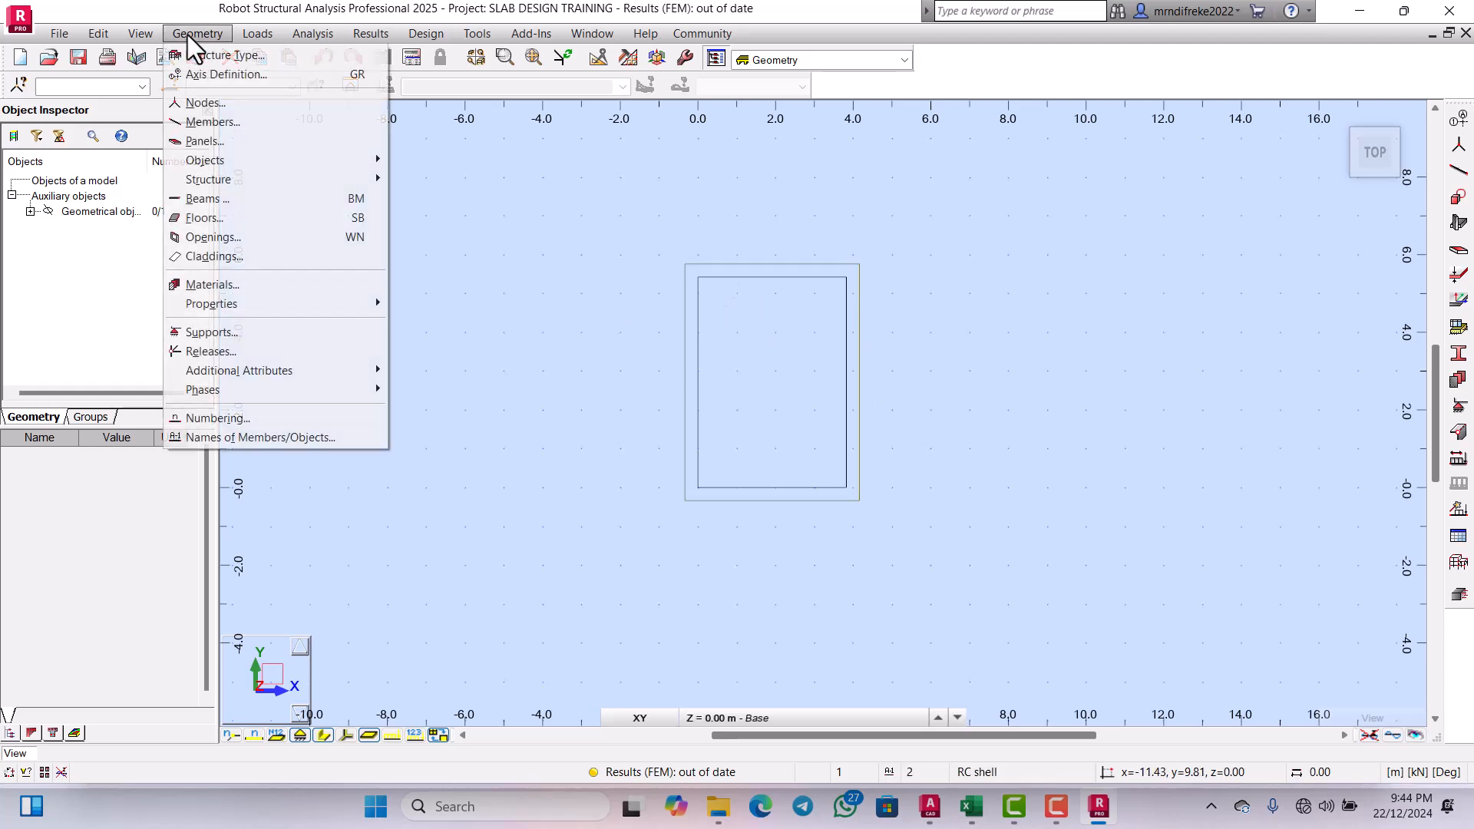
{"action": "left_click", "coordinate": [197, 141]}
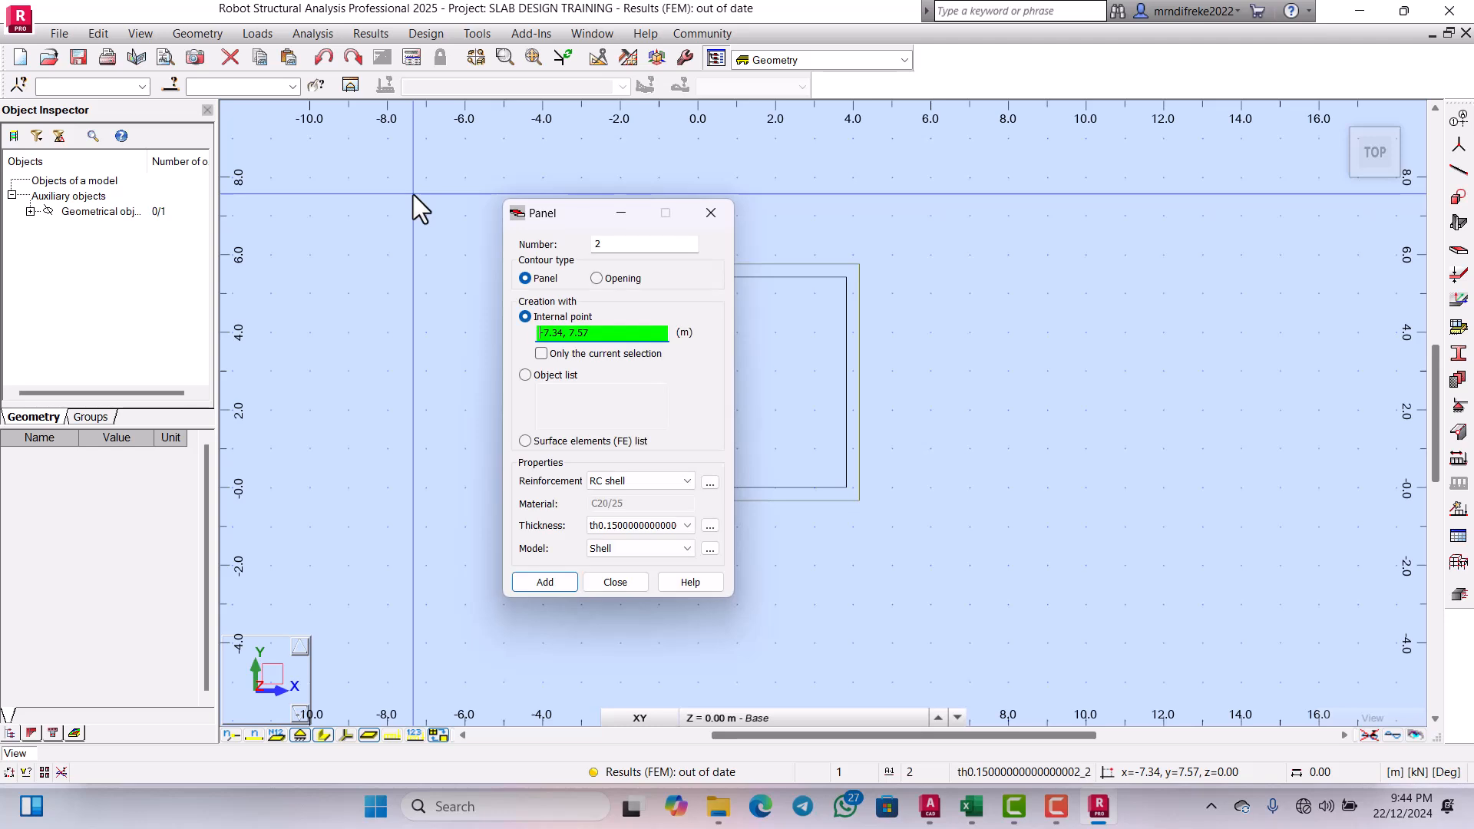
{"action": "mouse_move", "coordinate": [589, 214]}
{"action": "left_mouse_down"}
{"action": "mouse_move", "coordinate": [1041, 207]}
{"action": "mouse_move", "coordinate": [1078, 180]}
{"action": "left_mouse_up"}
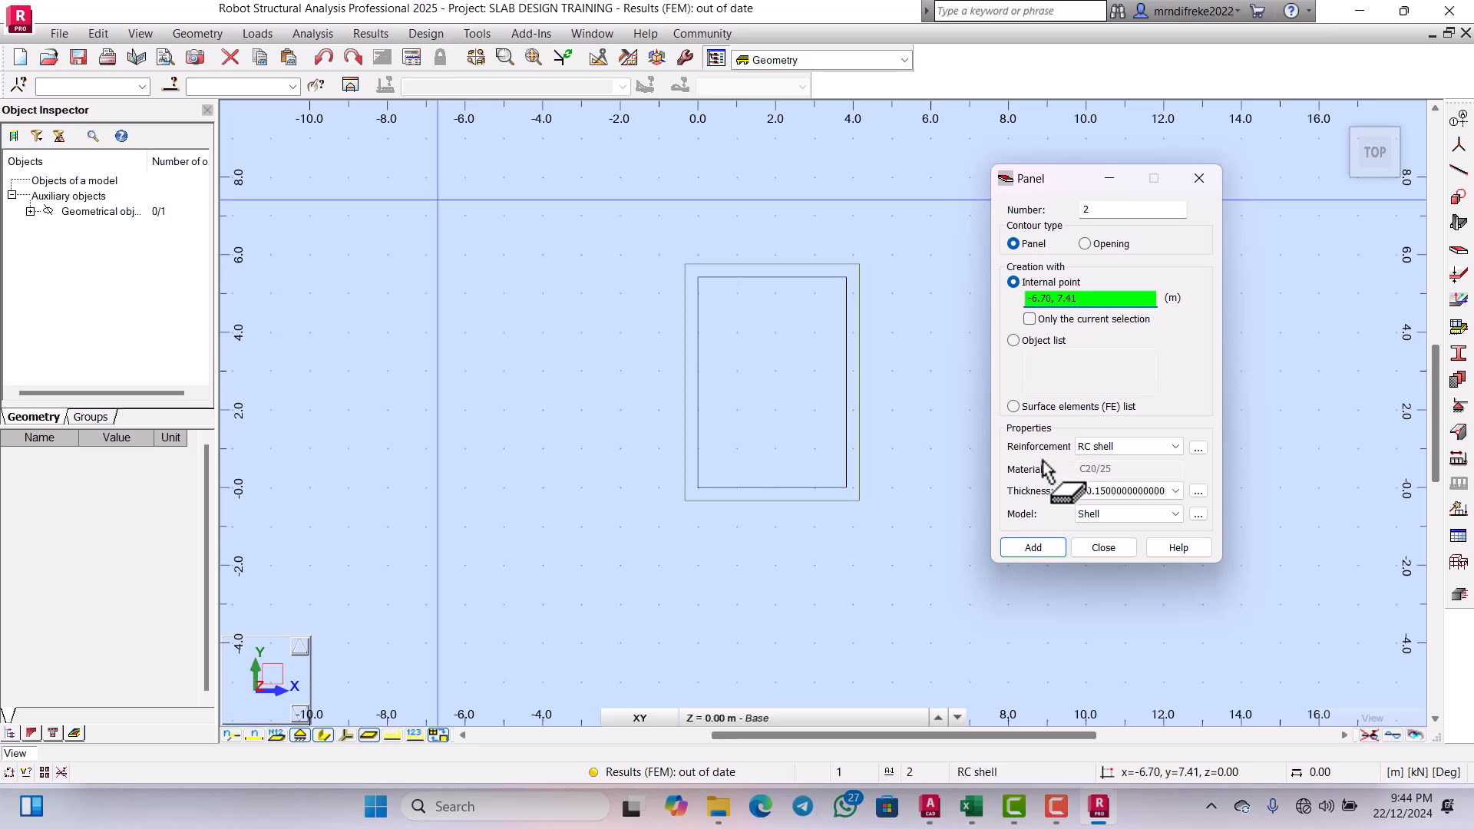
{"action": "left_click", "coordinate": [1197, 448]}
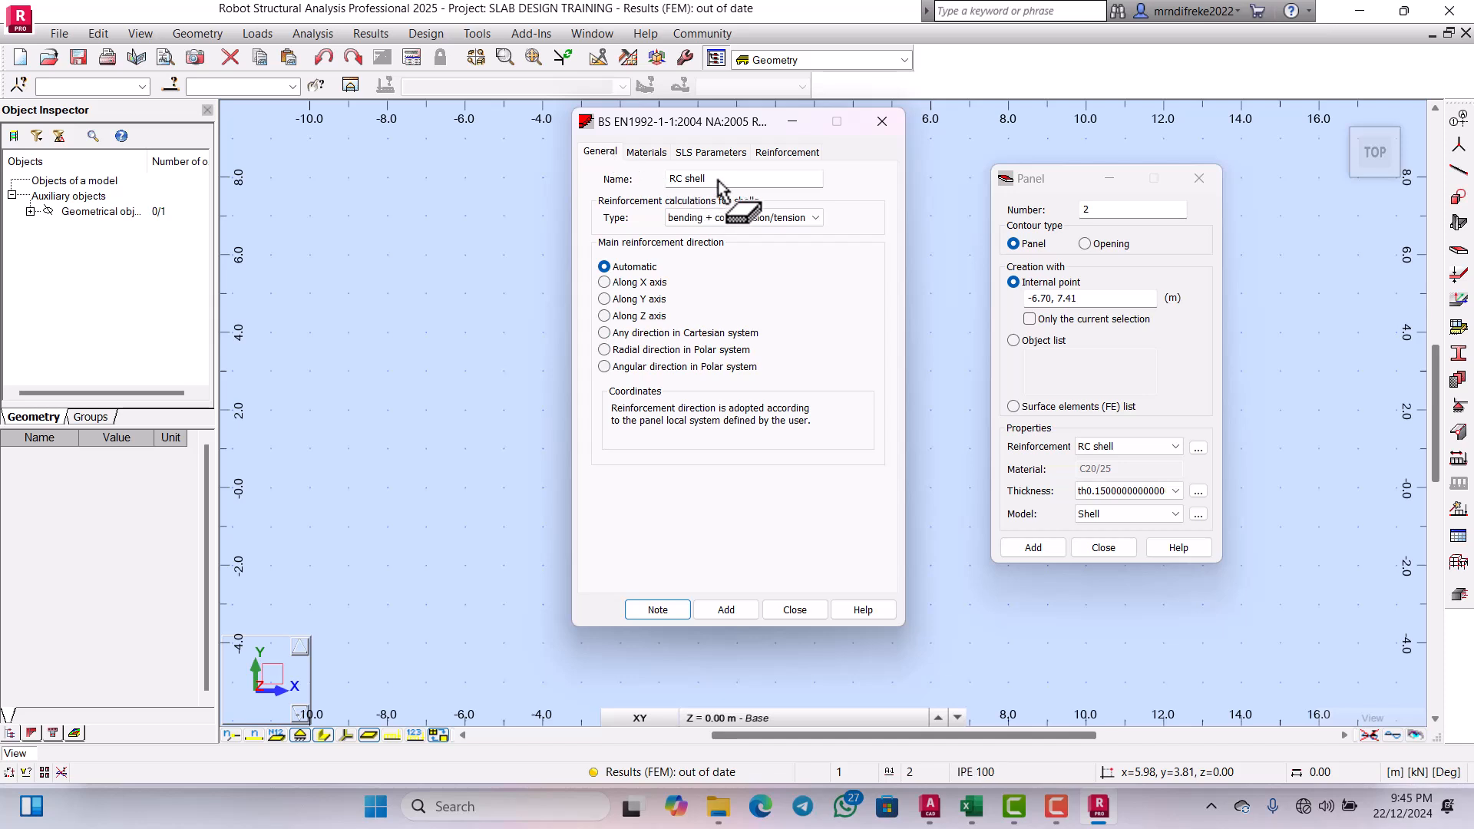
{"action": "left_click_drag", "start_coordinate": [719, 182], "coordinate": [685, 182]}
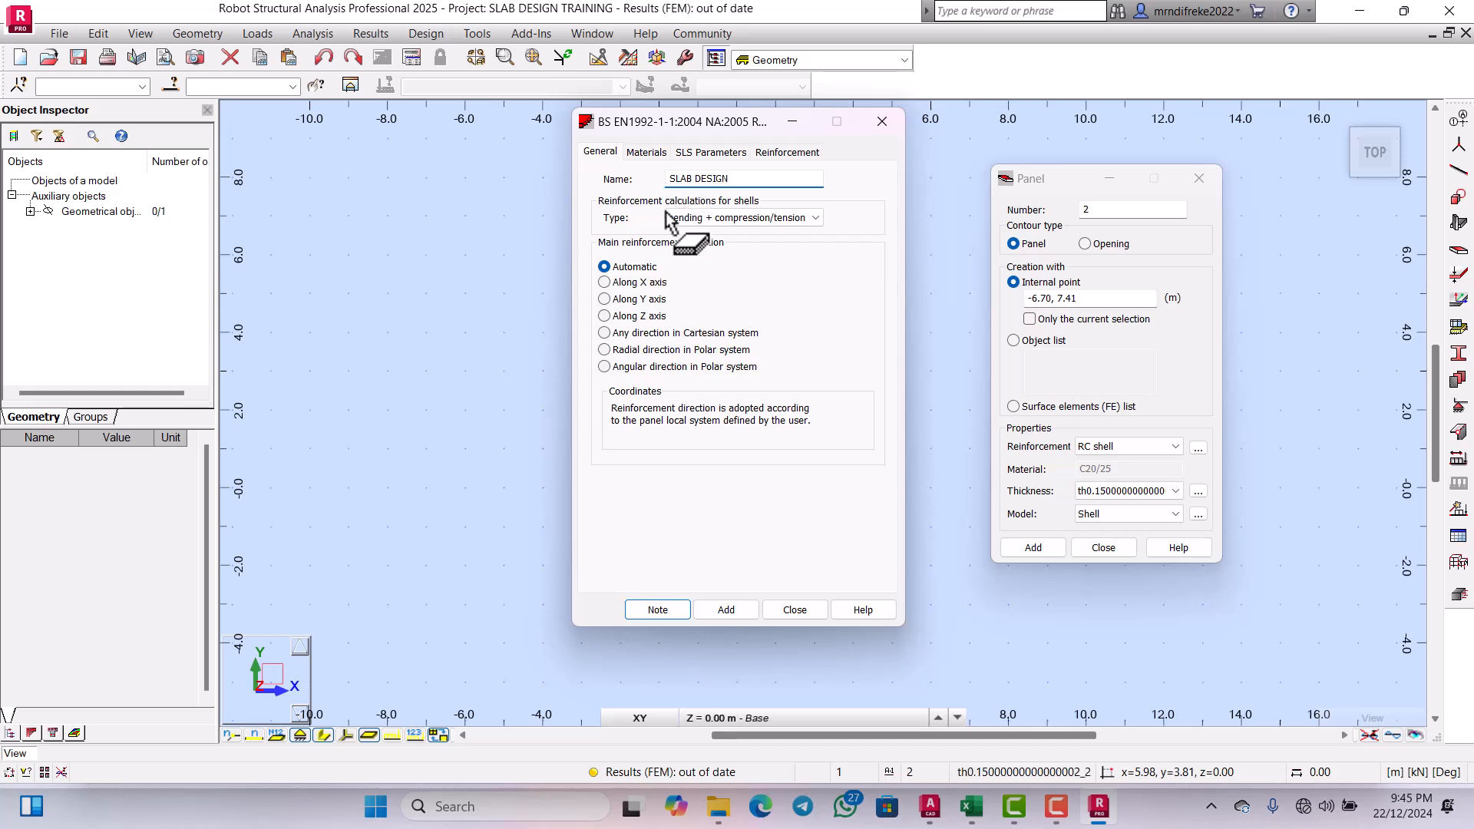
{"action": "left_click", "coordinate": [802, 218]}
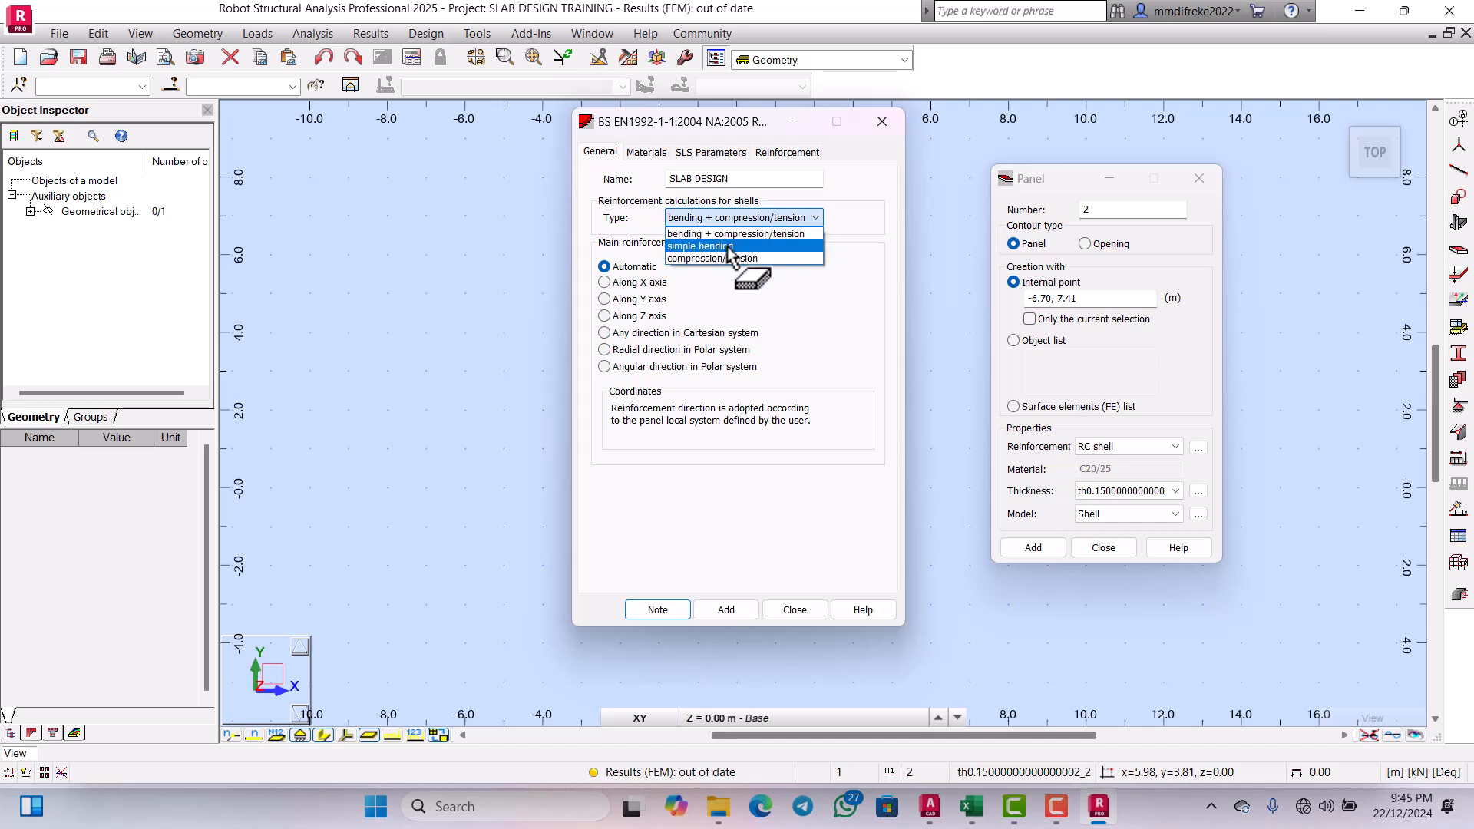
{"action": "left_click", "coordinate": [757, 246]}
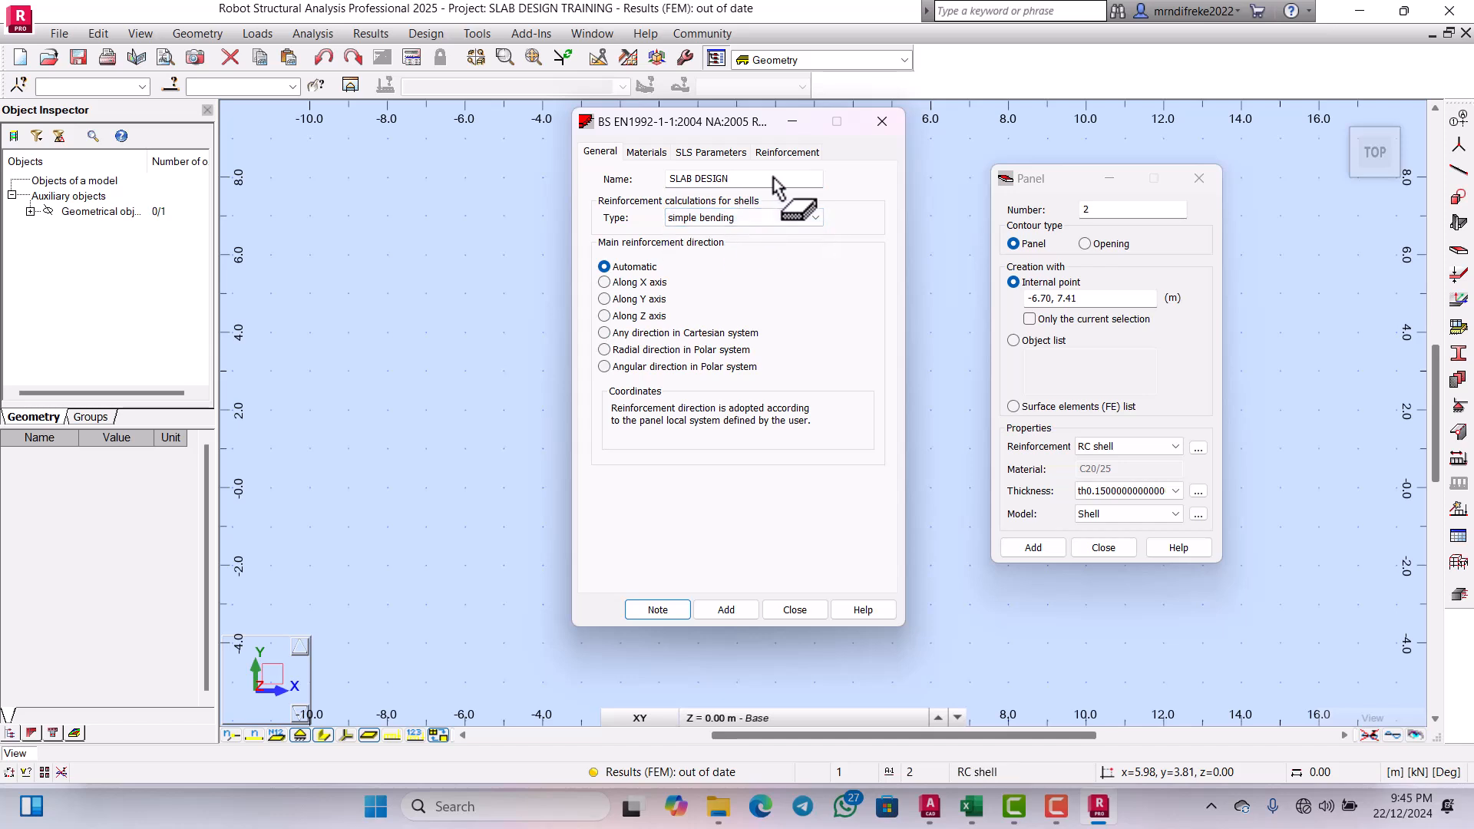
Step: Set the structure class to S4 in the material parameters of the SLAB DESIGN reinforcement type
{"action": "left_click", "coordinate": [647, 154]}
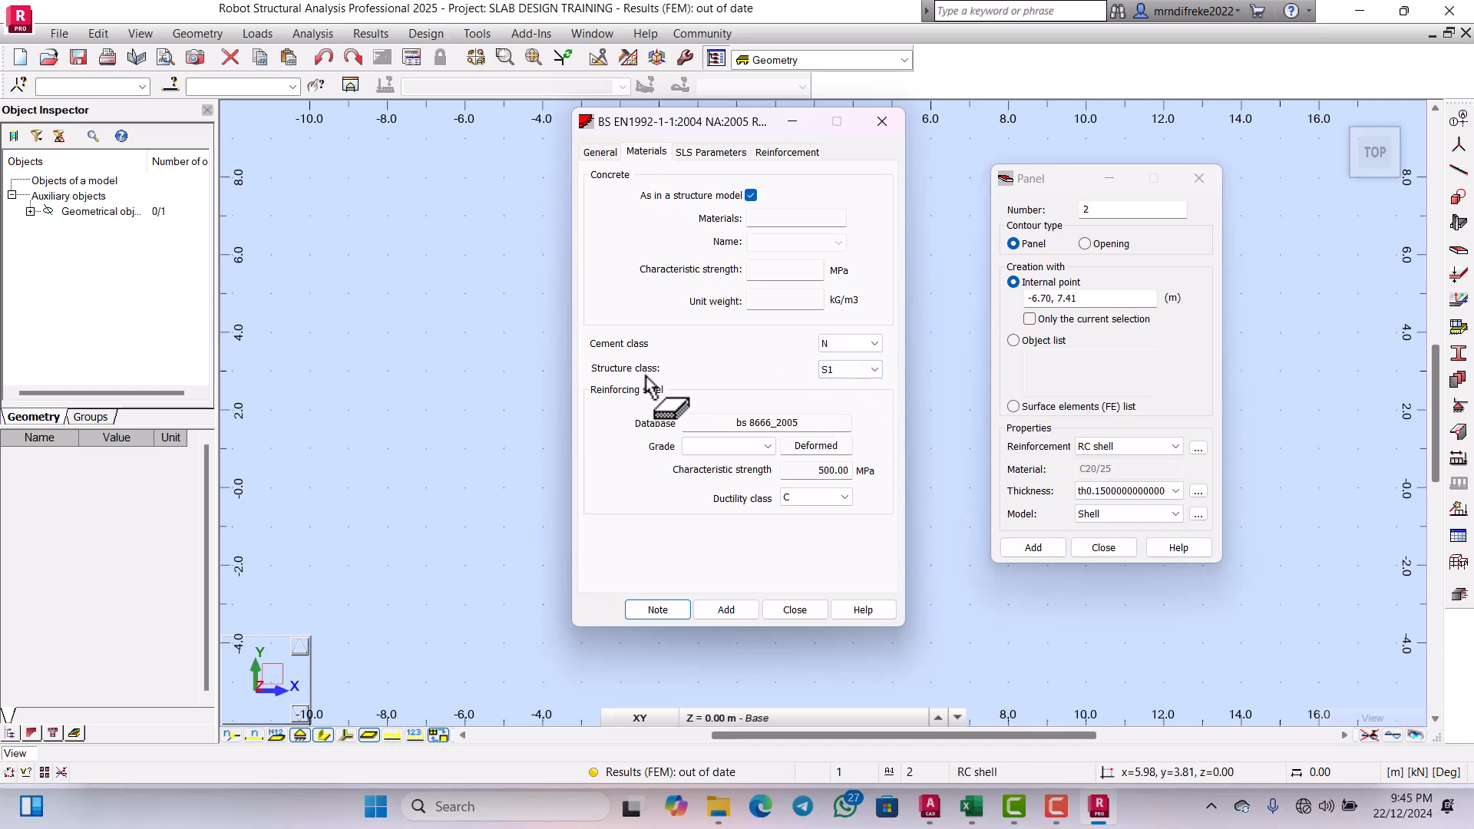
{"action": "left_click", "coordinate": [849, 370]}
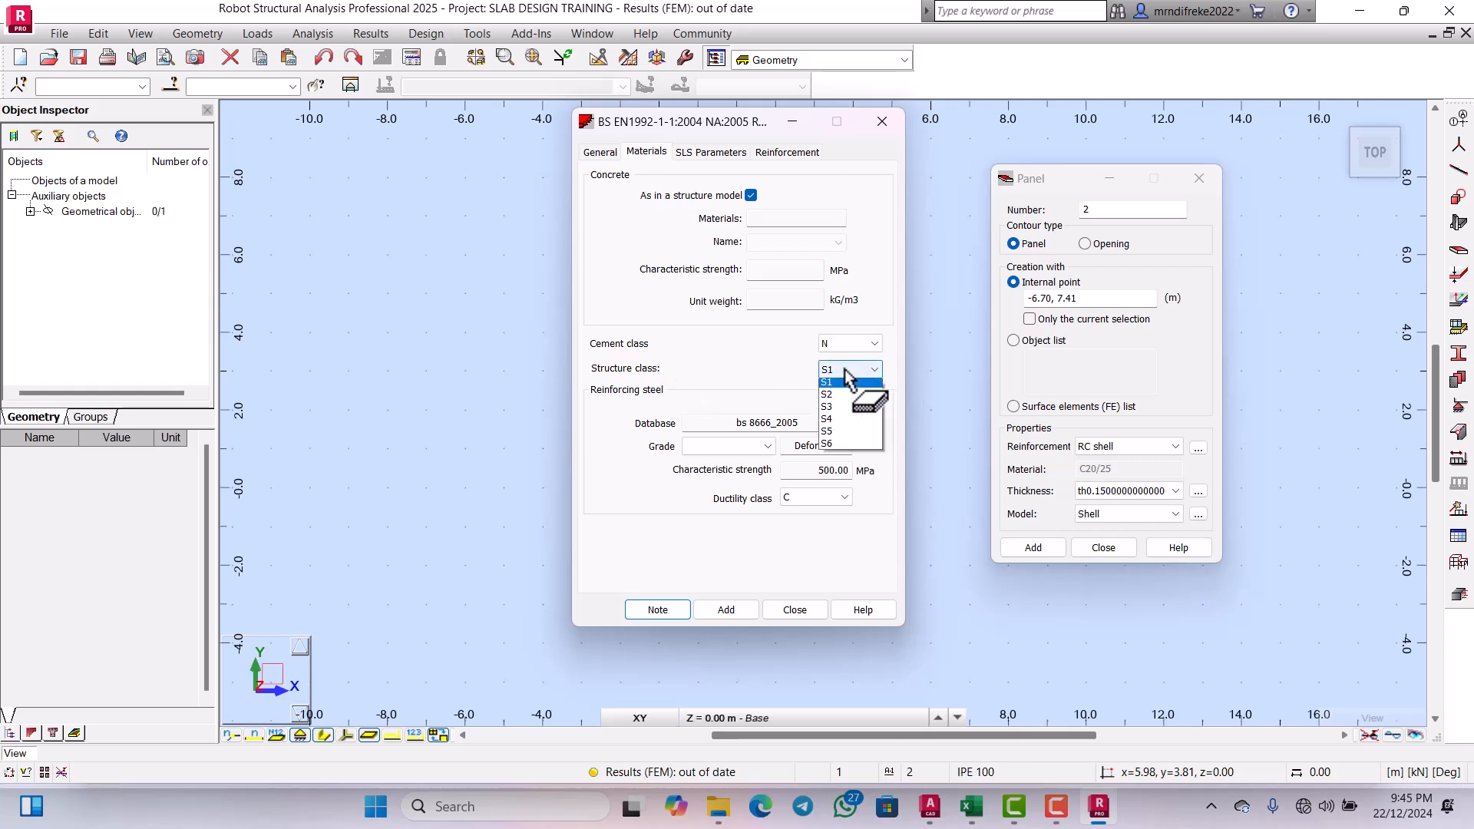
{"action": "left_click", "coordinate": [836, 423]}
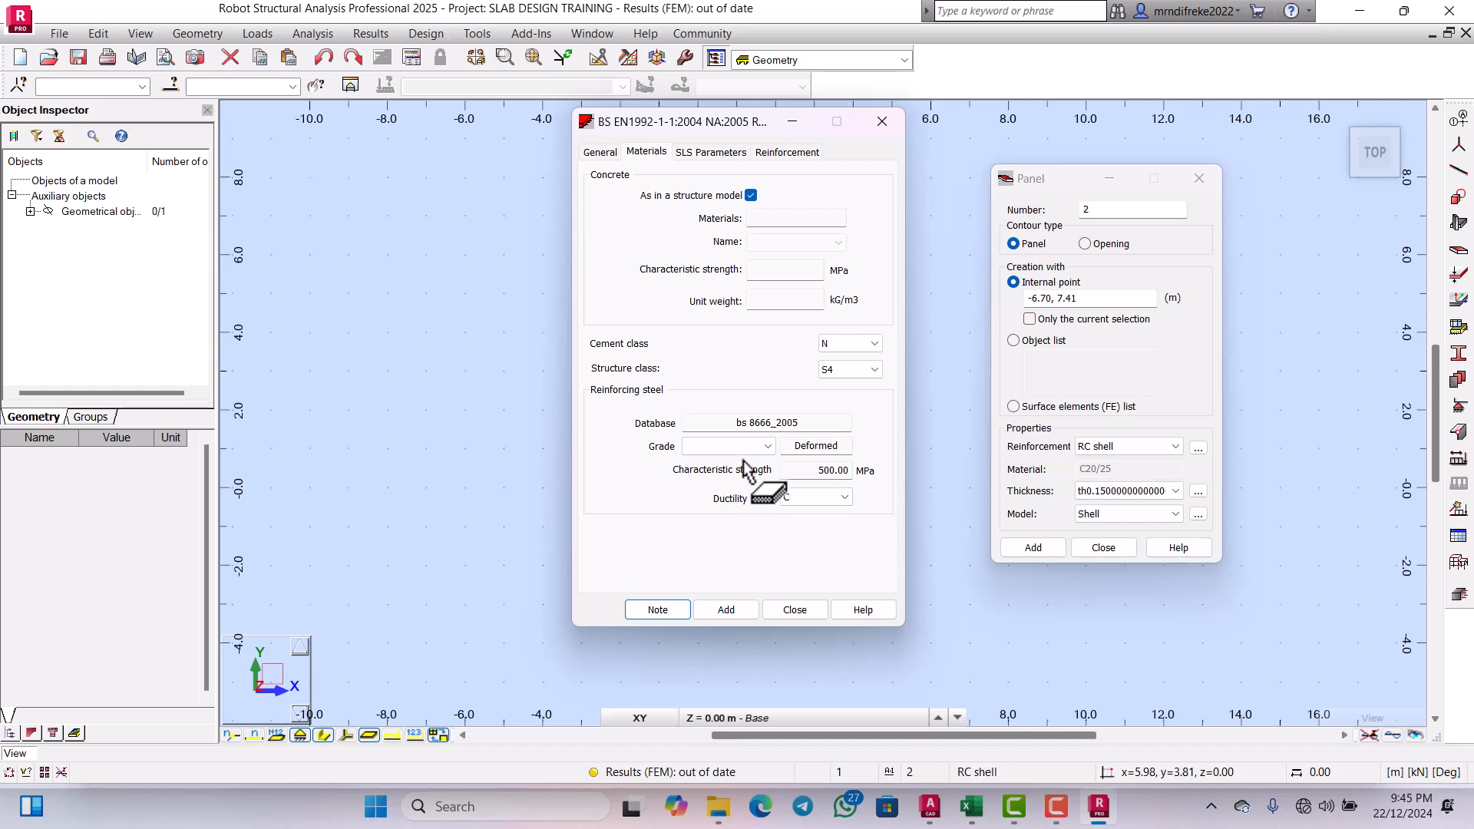
Step: Set the reinforcing steel grade of the SLAB DESIGN reinforcement type to B500A, B or C
{"action": "left_click", "coordinate": [766, 448]}
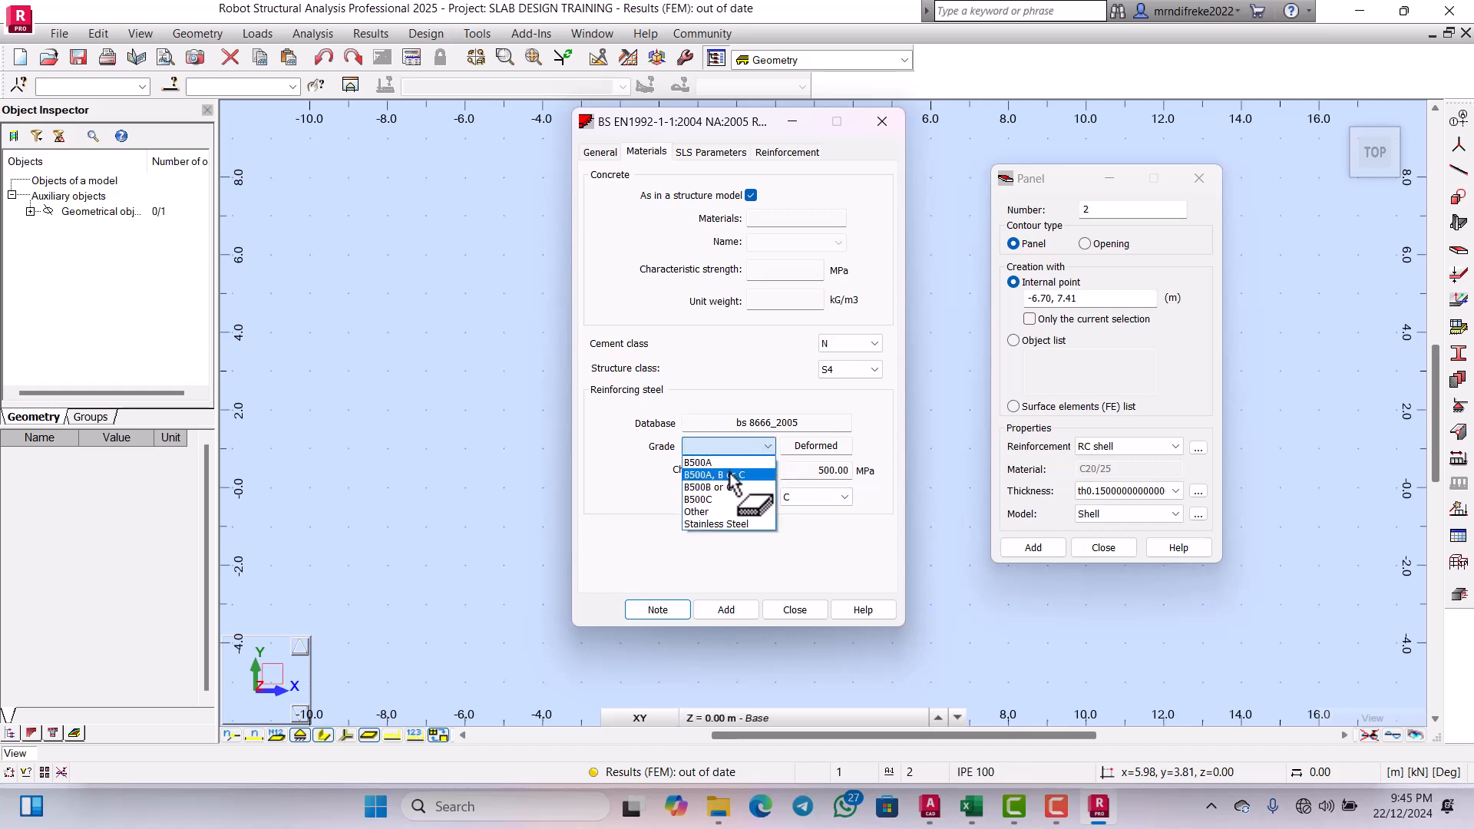
{"action": "left_click", "coordinate": [731, 479]}
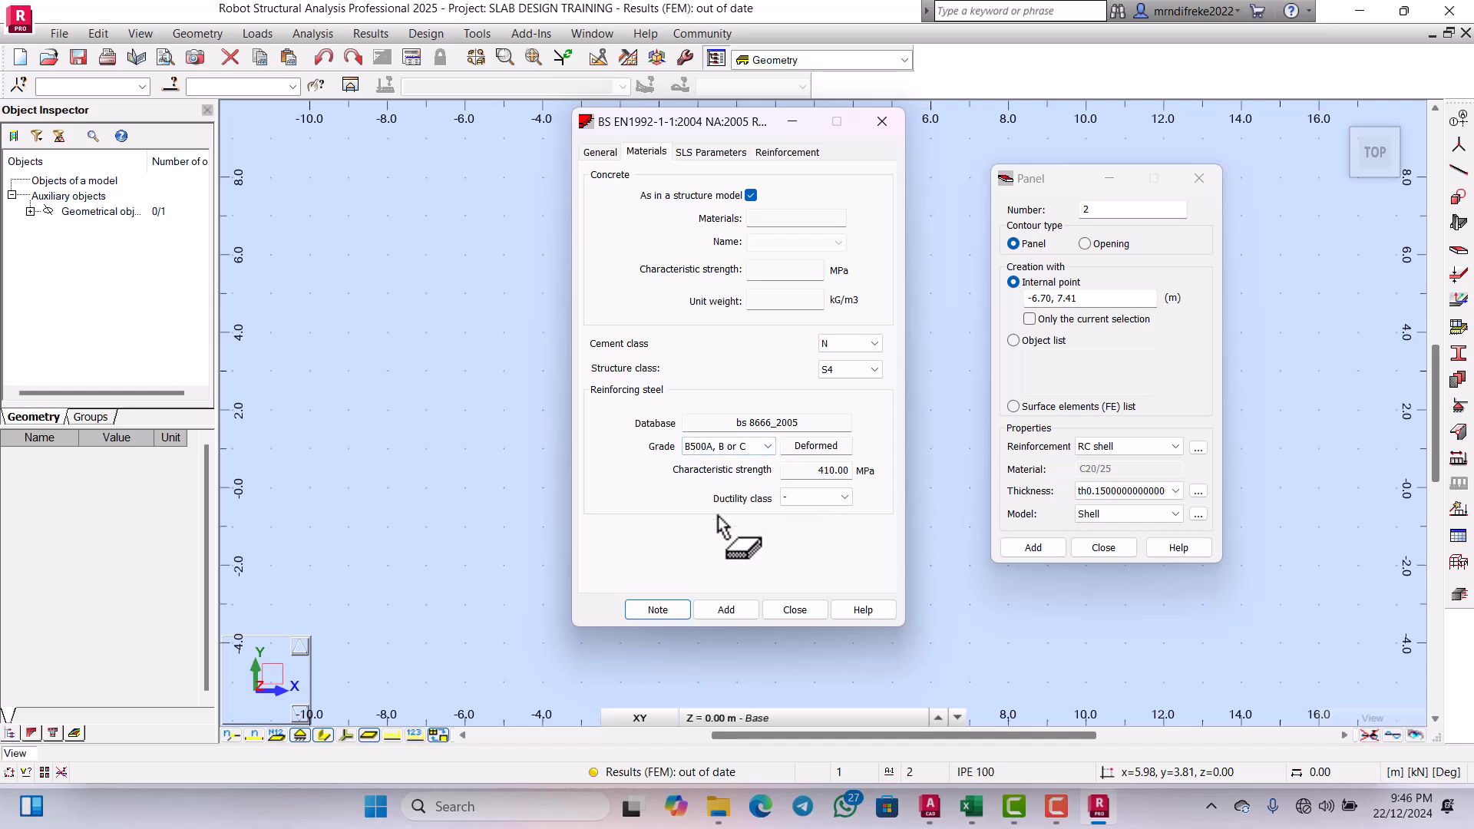
Step: In the SLS parameters, set both environment classes to XC1 and the concrete age at loading to 28 days
{"action": "left_click", "coordinate": [722, 154]}
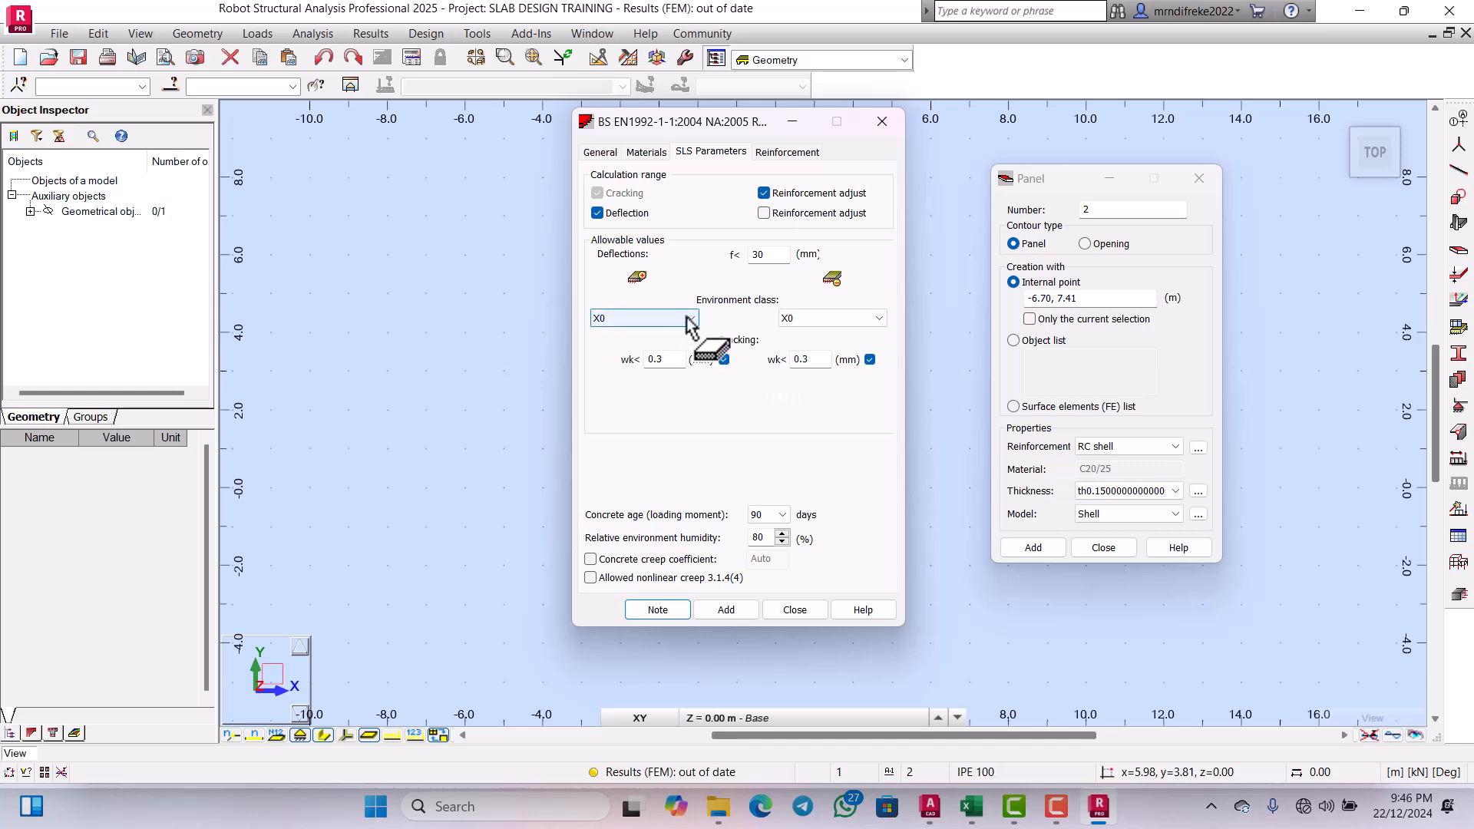
{"action": "left_click", "coordinate": [689, 319]}
{"action": "left_click", "coordinate": [624, 359]}
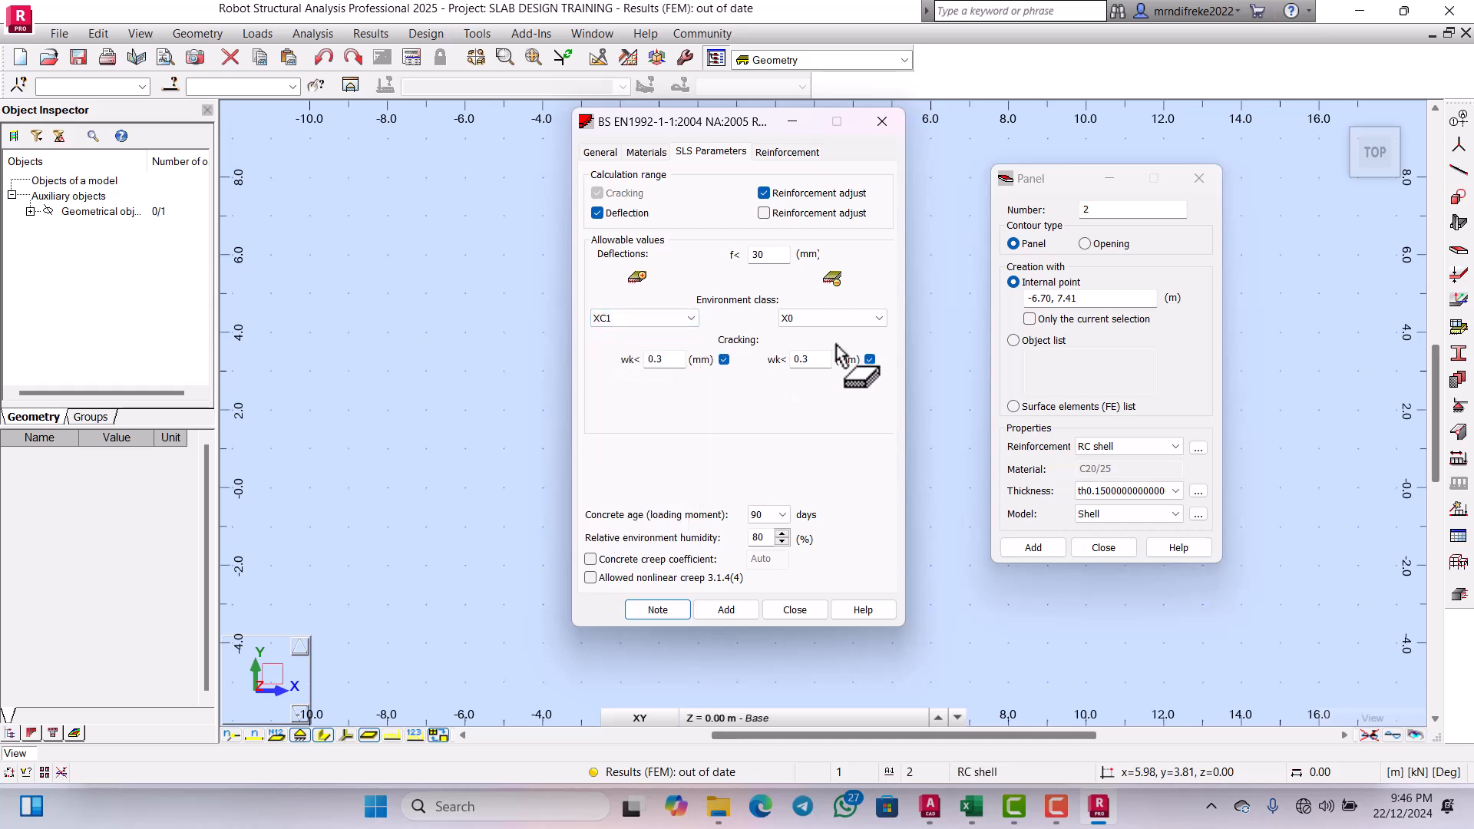
{"action": "left_click", "coordinate": [877, 319]}
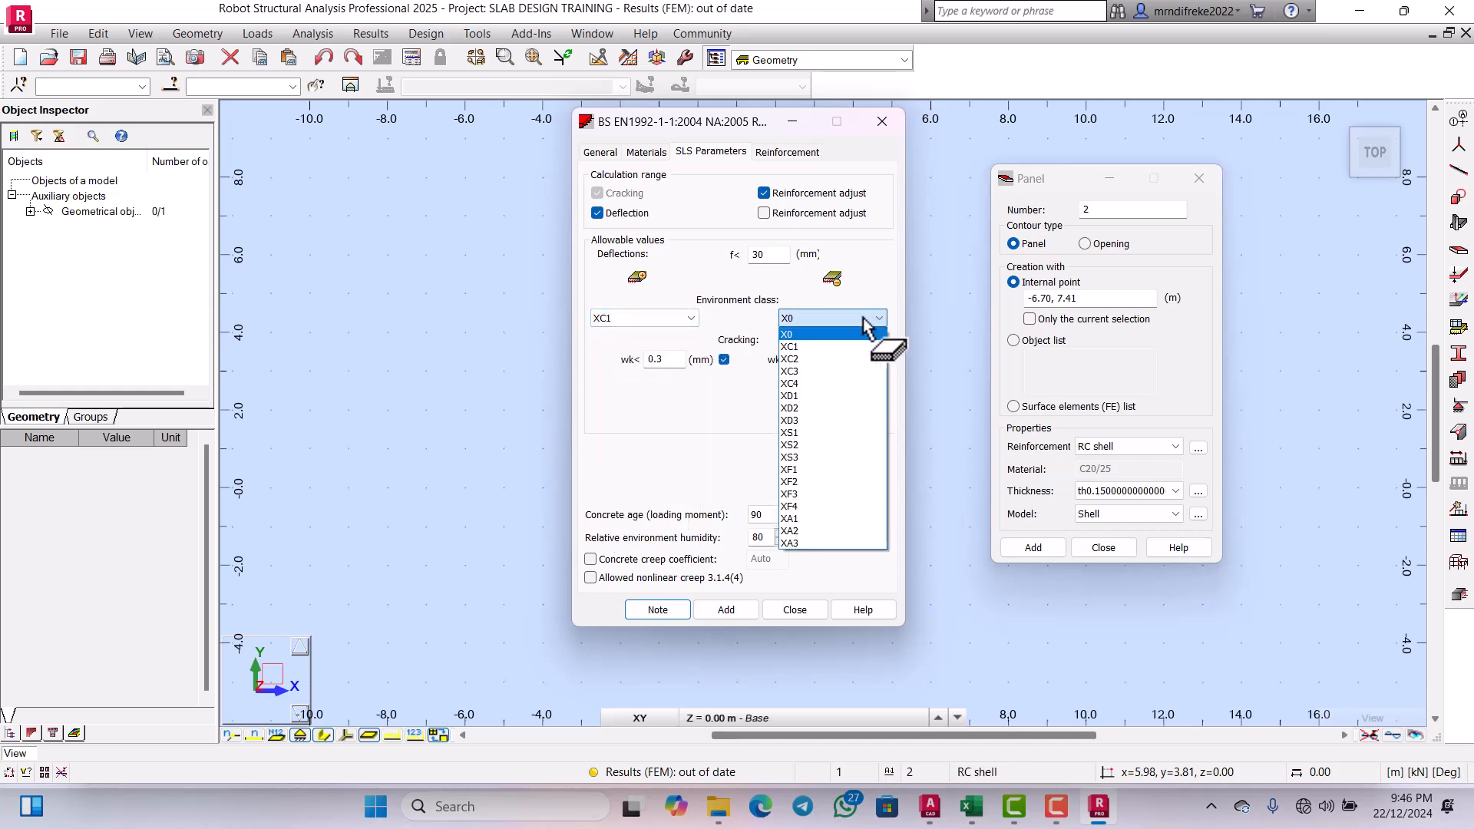
{"action": "left_click", "coordinate": [805, 347]}
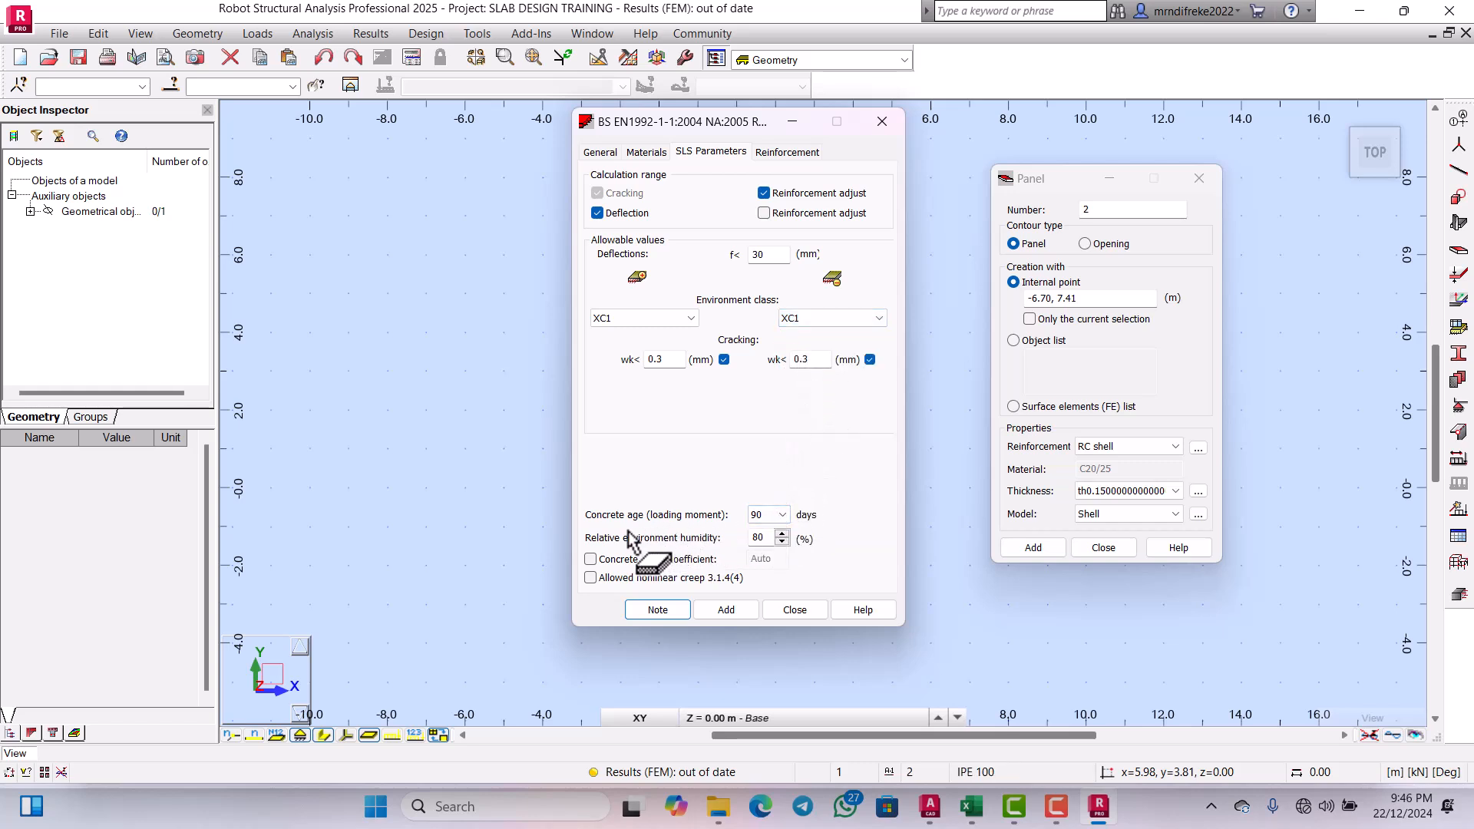
{"action": "left_click", "coordinate": [782, 516]}
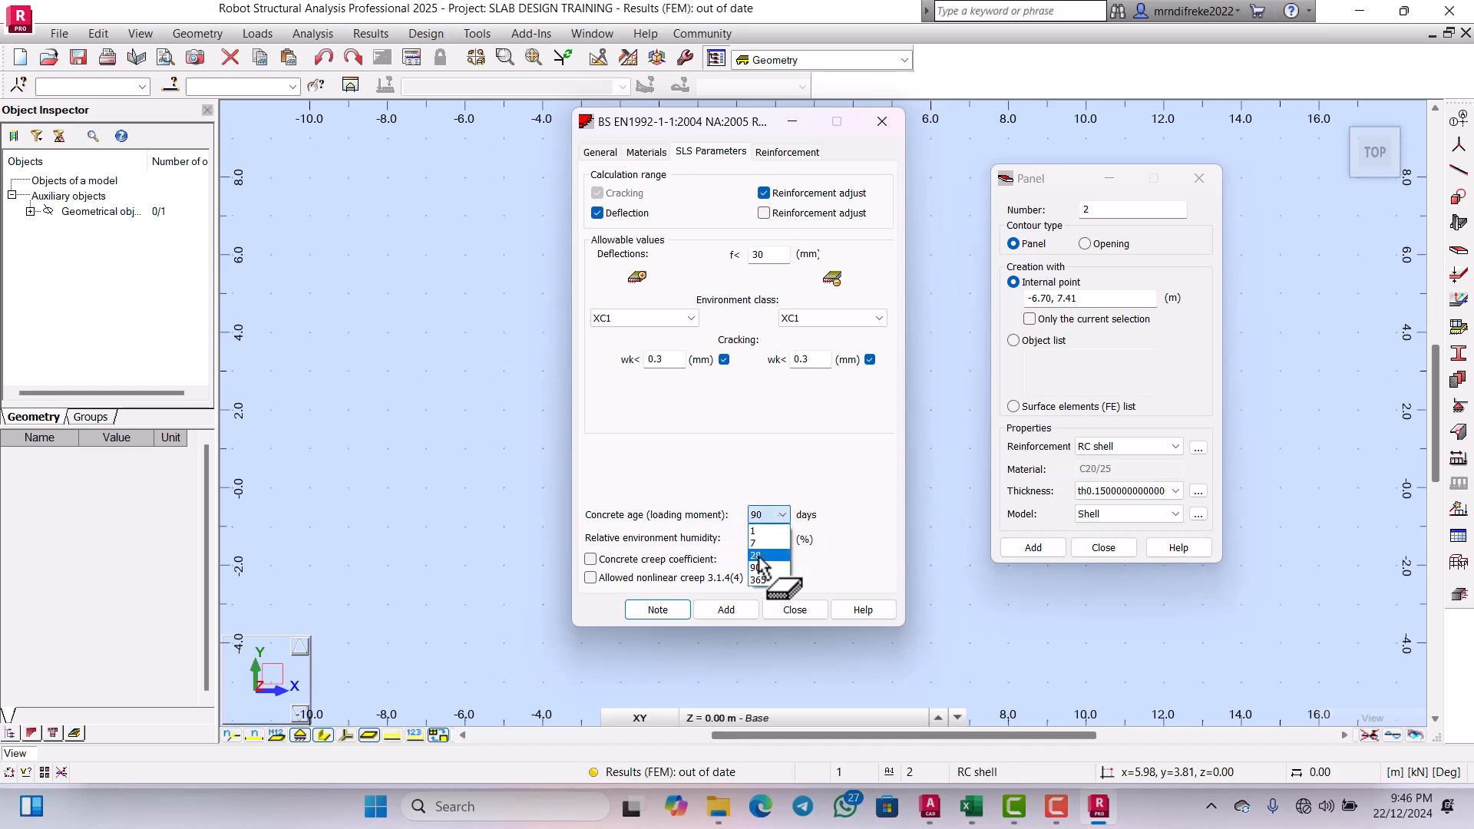
{"action": "left_click", "coordinate": [758, 556]}
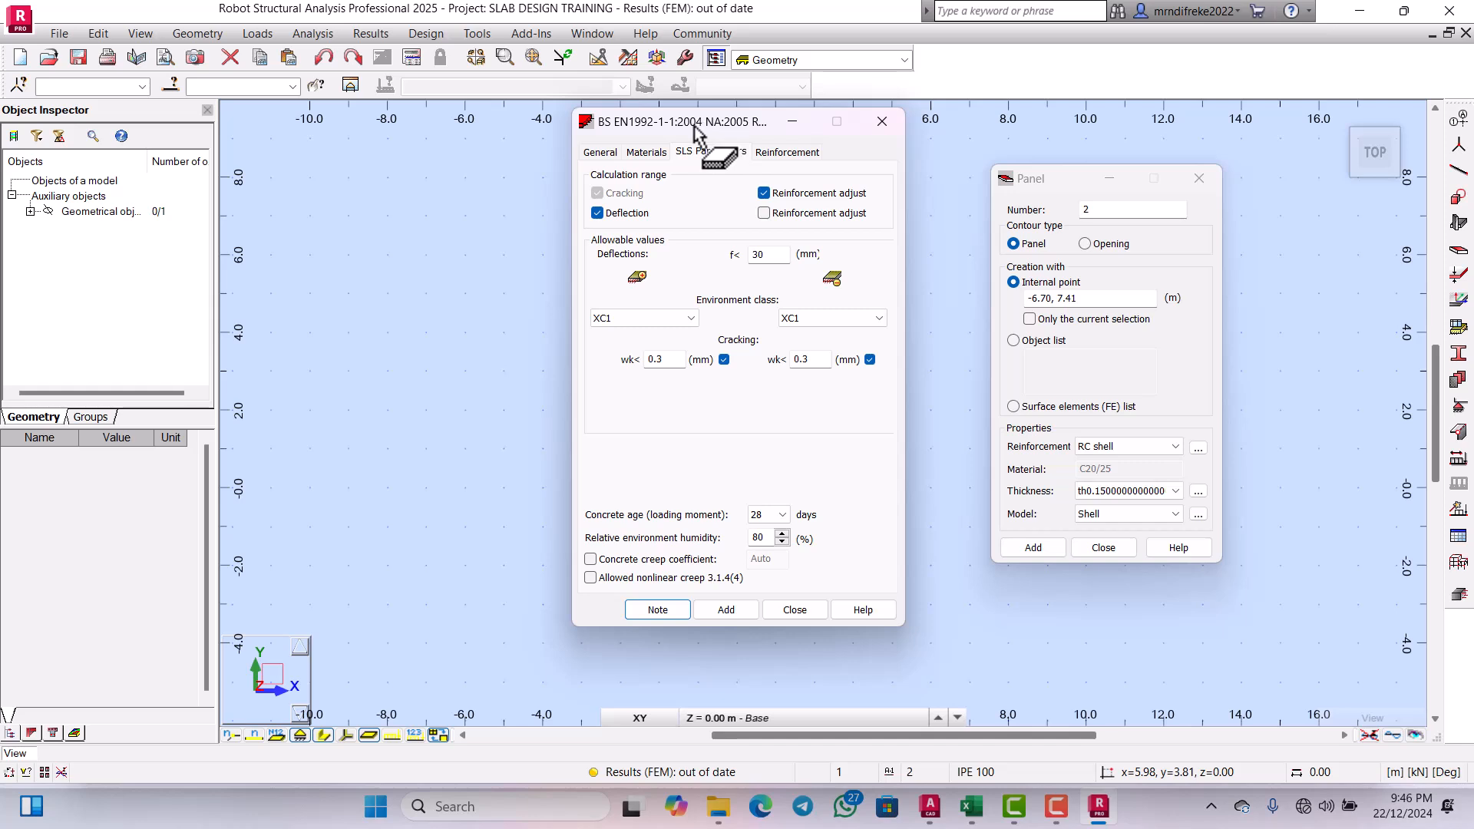
Step: Set the reinforcement covers c1 and c2 to 20 mm each in the SLAB DESIGN reinforcement parameters
{"action": "left_click_drag", "start_coordinate": [694, 130], "coordinate": [512, 136]}
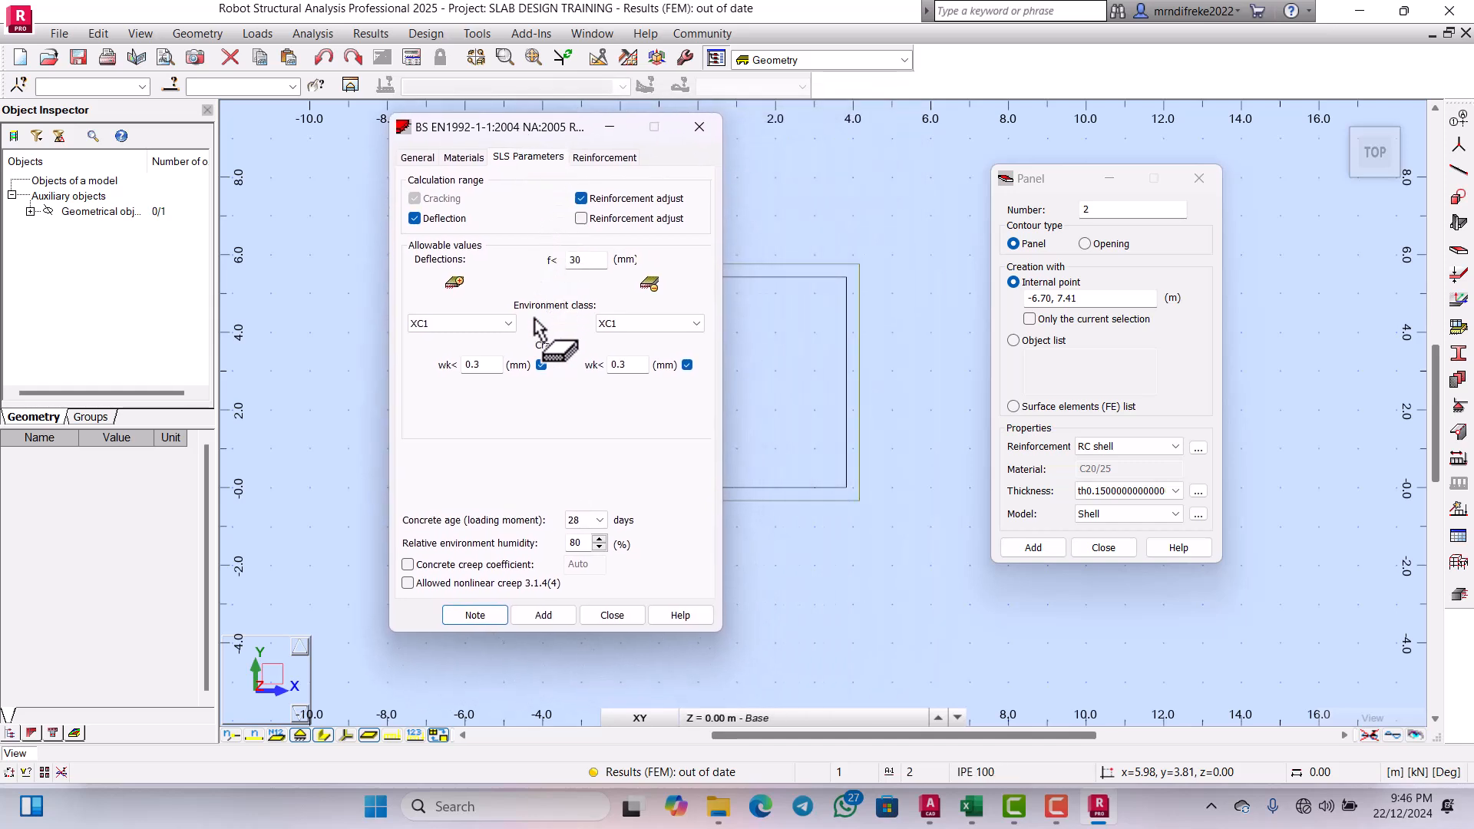
{"action": "left_click", "coordinate": [604, 158]}
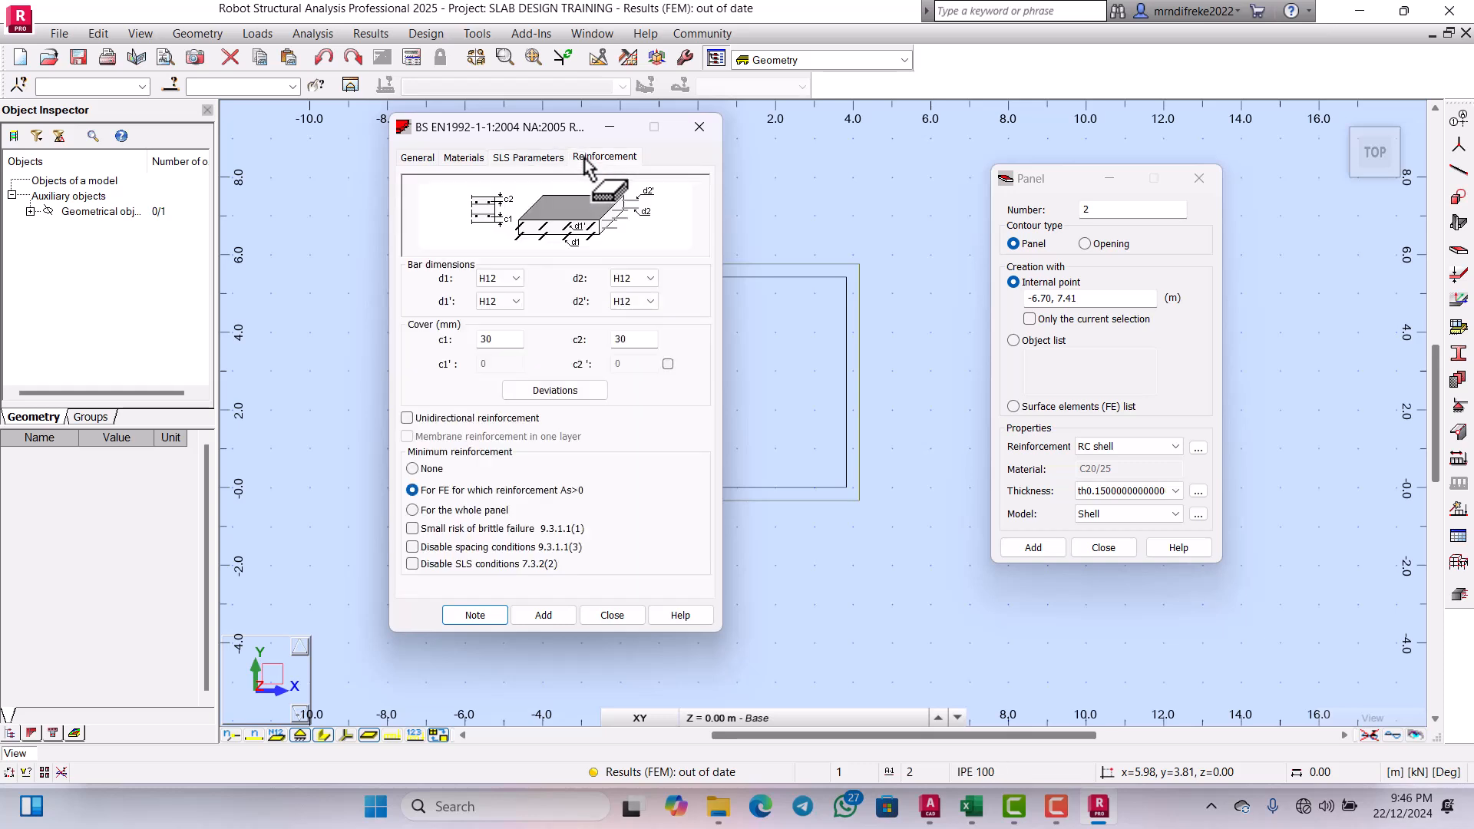
{"action": "left_click", "coordinate": [490, 340]}
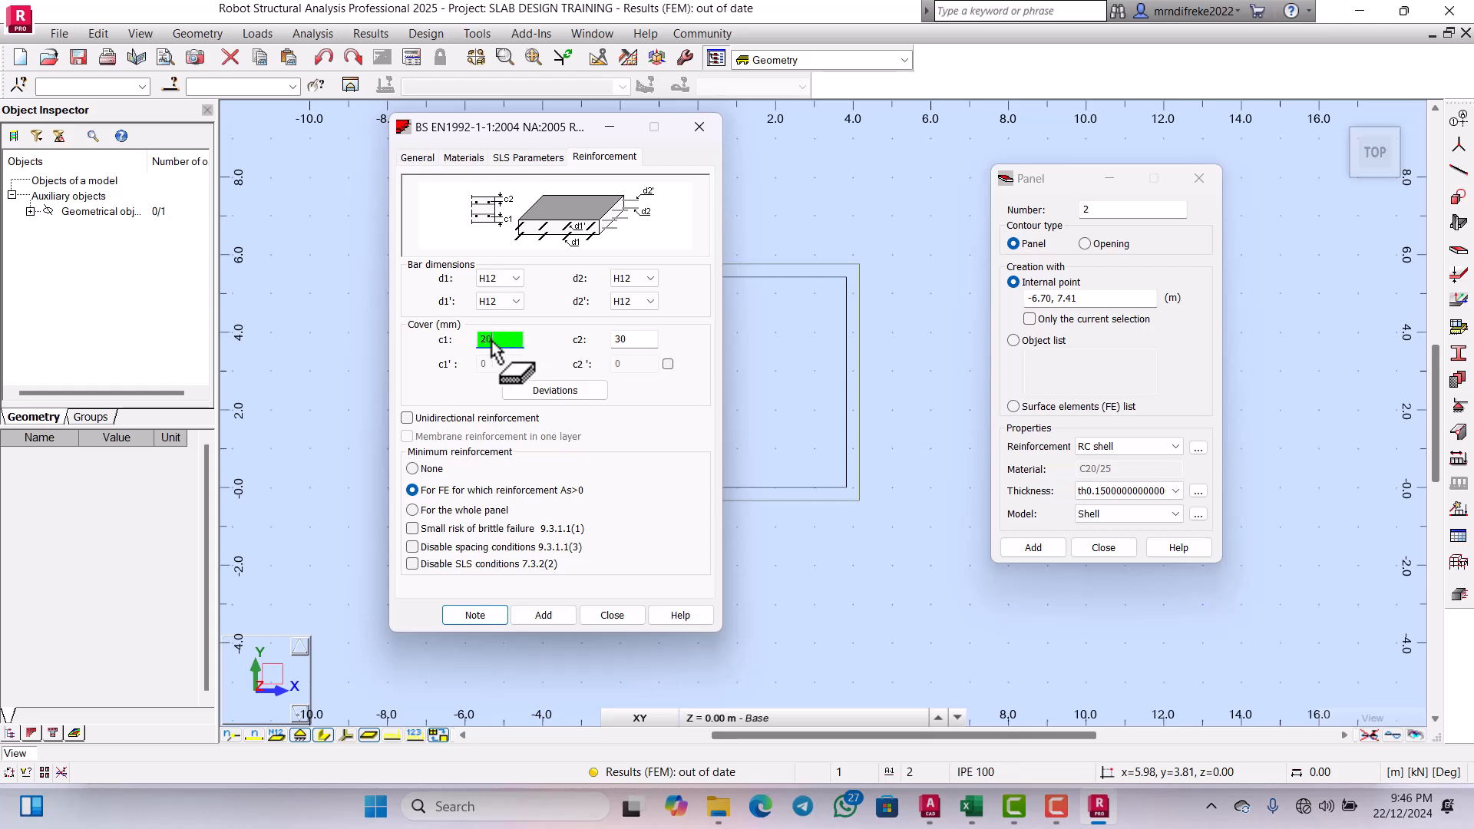
{"action": "double_click", "coordinate": [619, 340]}
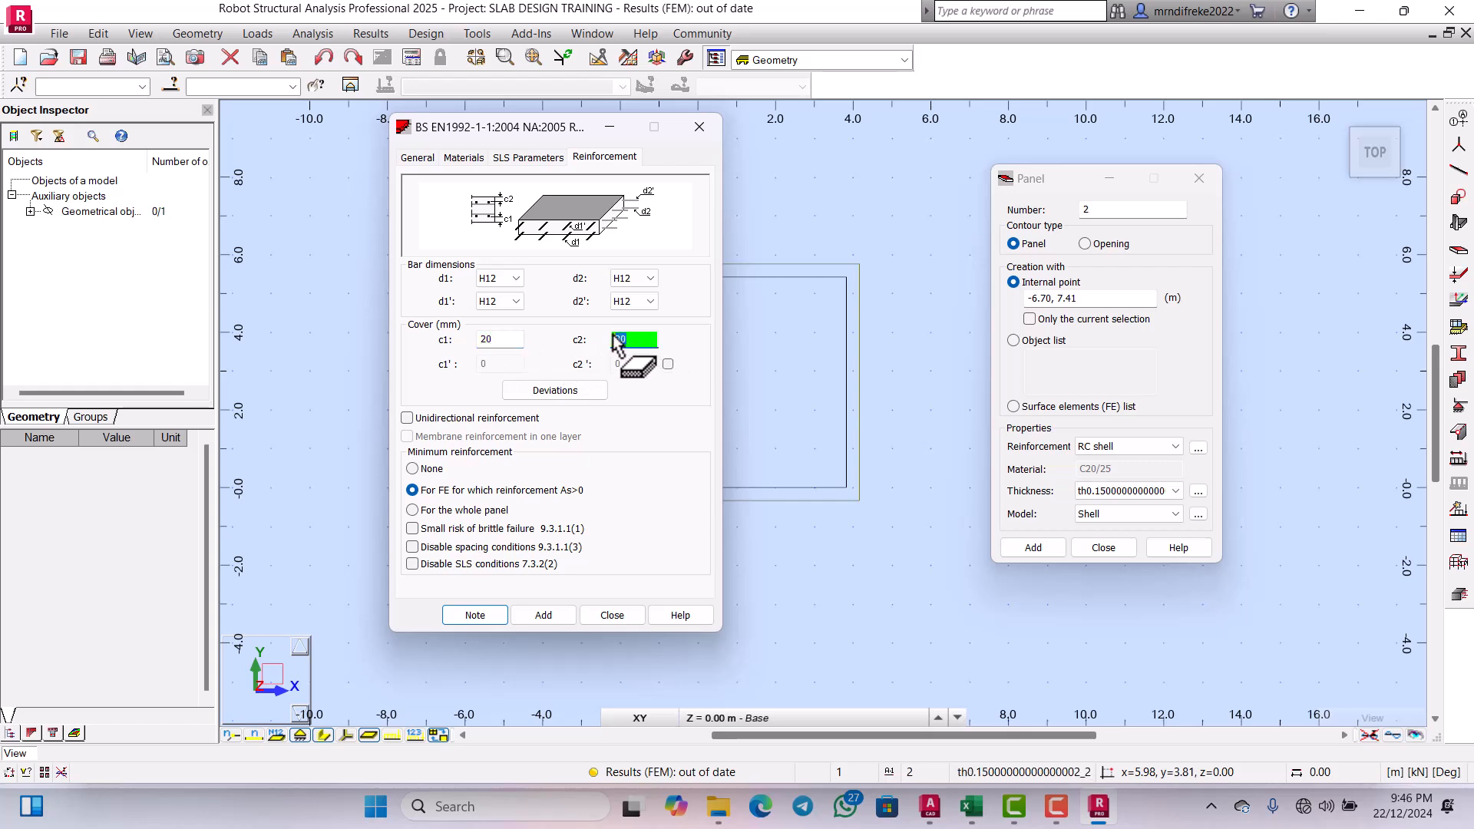
{"action": "type", "text": "20"}
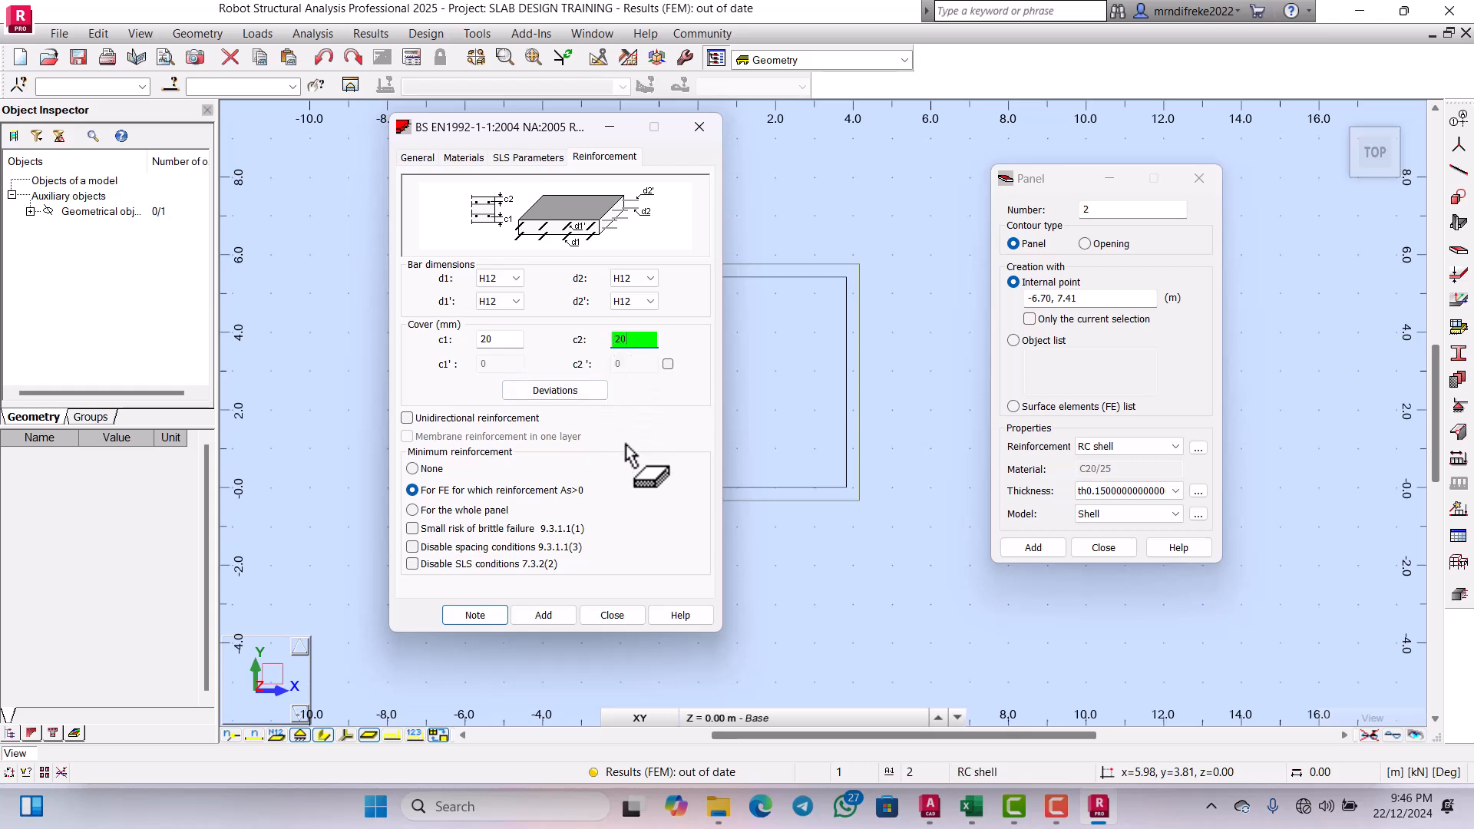
Step: Keep the H12 bars and the 10 mm standard cover deviation, and apply minimum reinforcement for the whole panel
{"action": "left_click", "coordinate": [516, 281]}
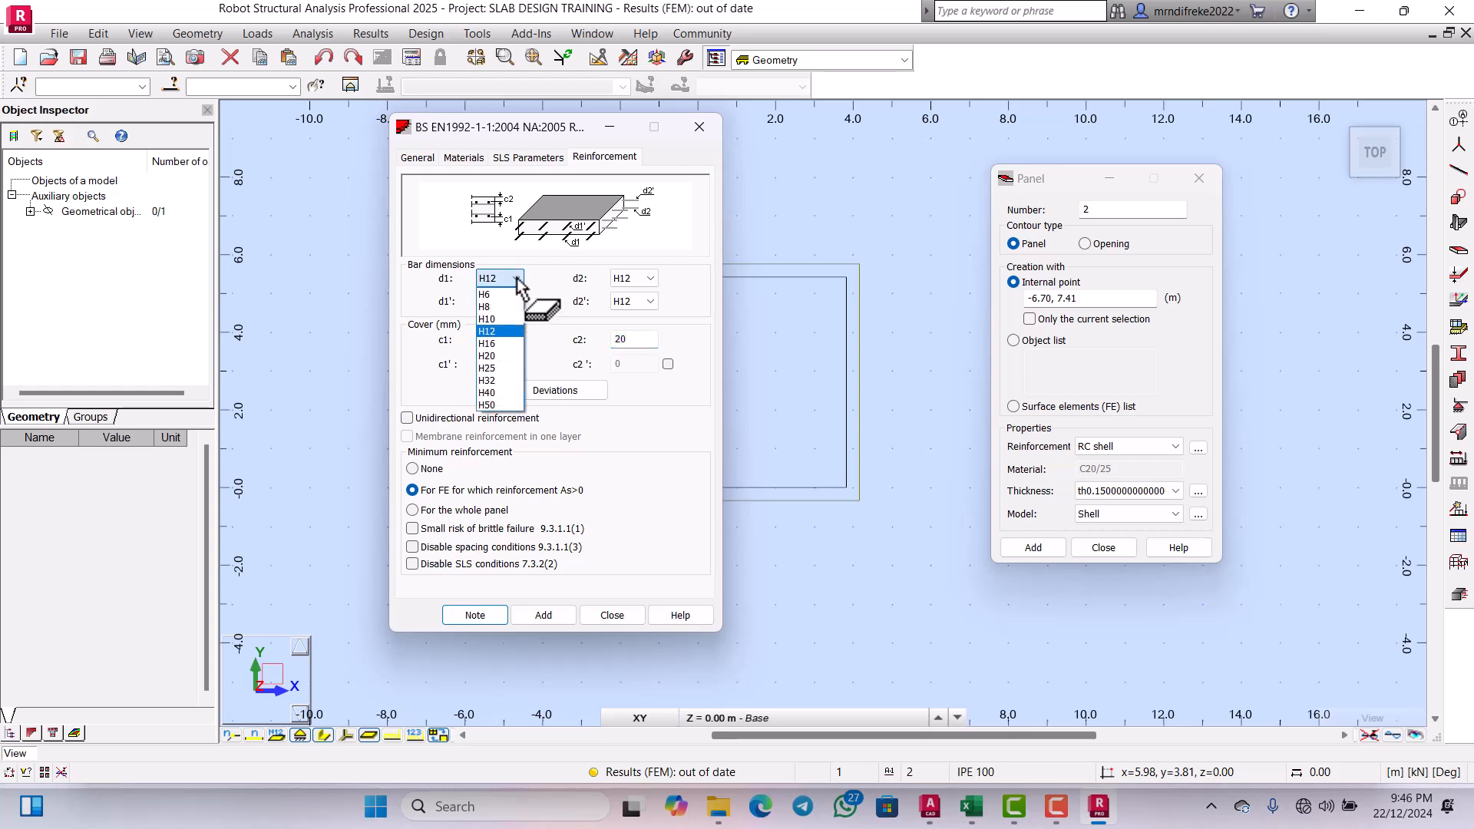
{"action": "left_click", "coordinate": [517, 281]}
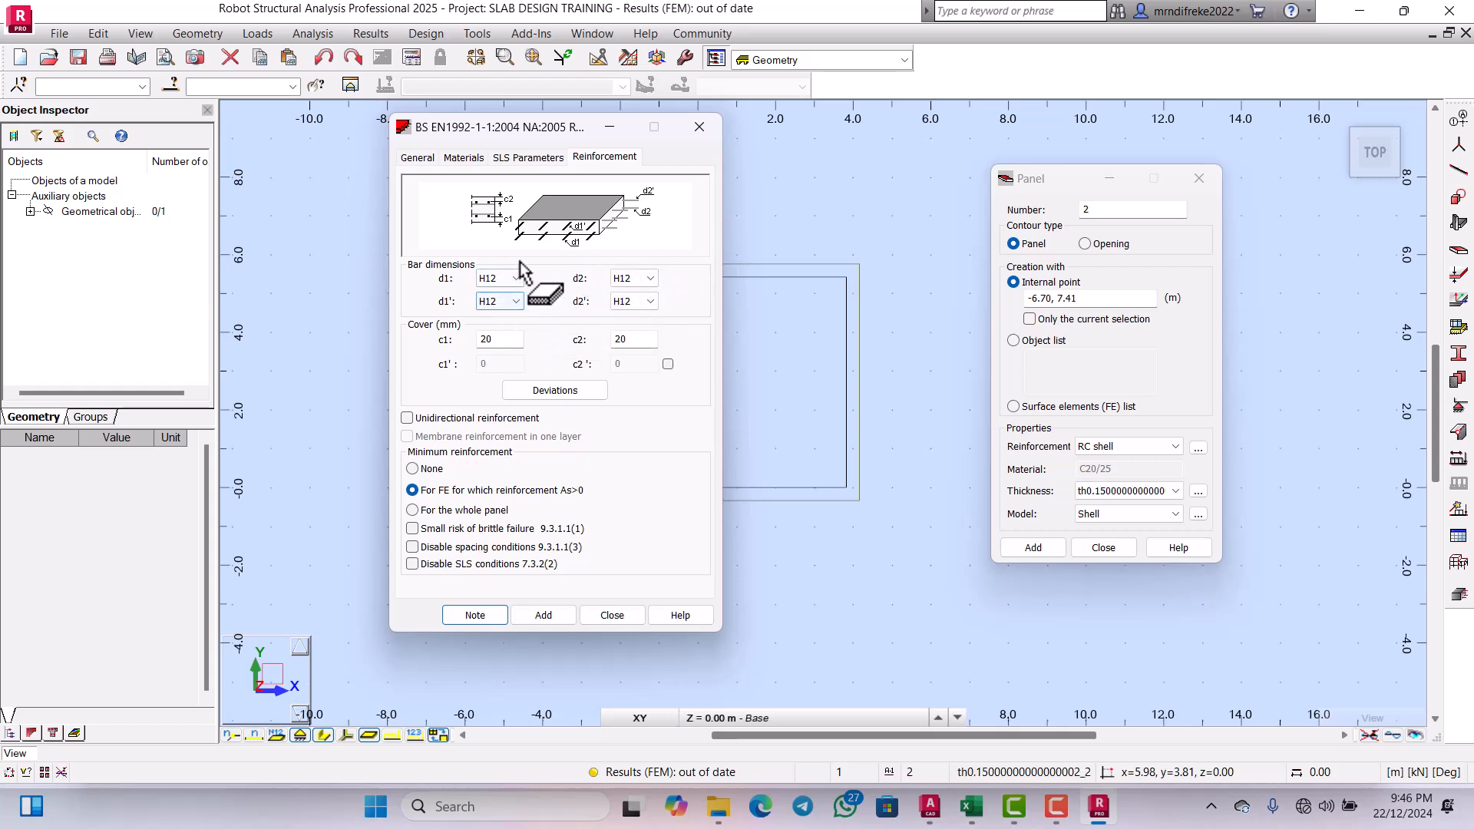
{"action": "left_click", "coordinate": [566, 391]}
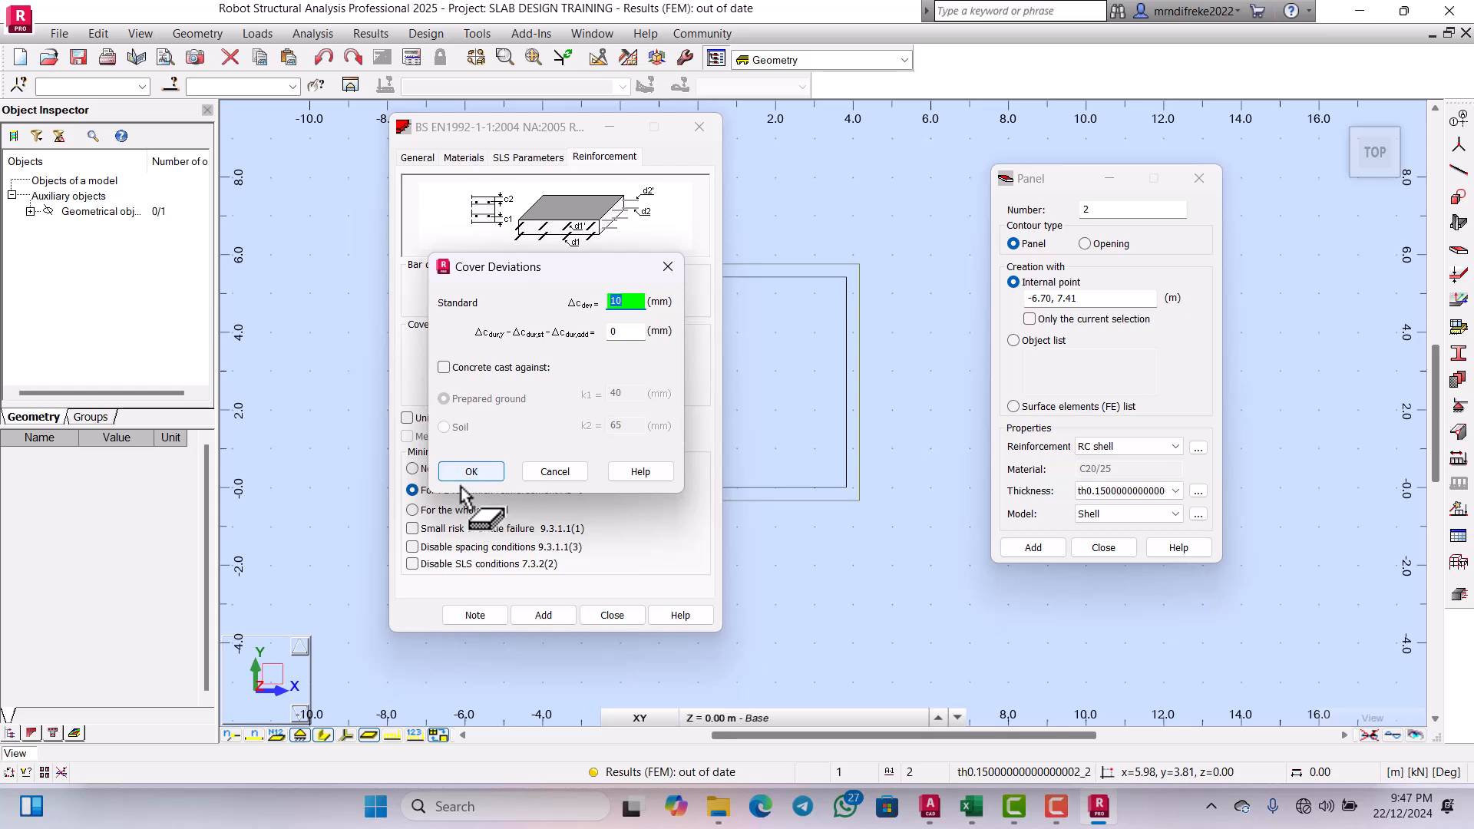
{"action": "left_click", "coordinate": [486, 472]}
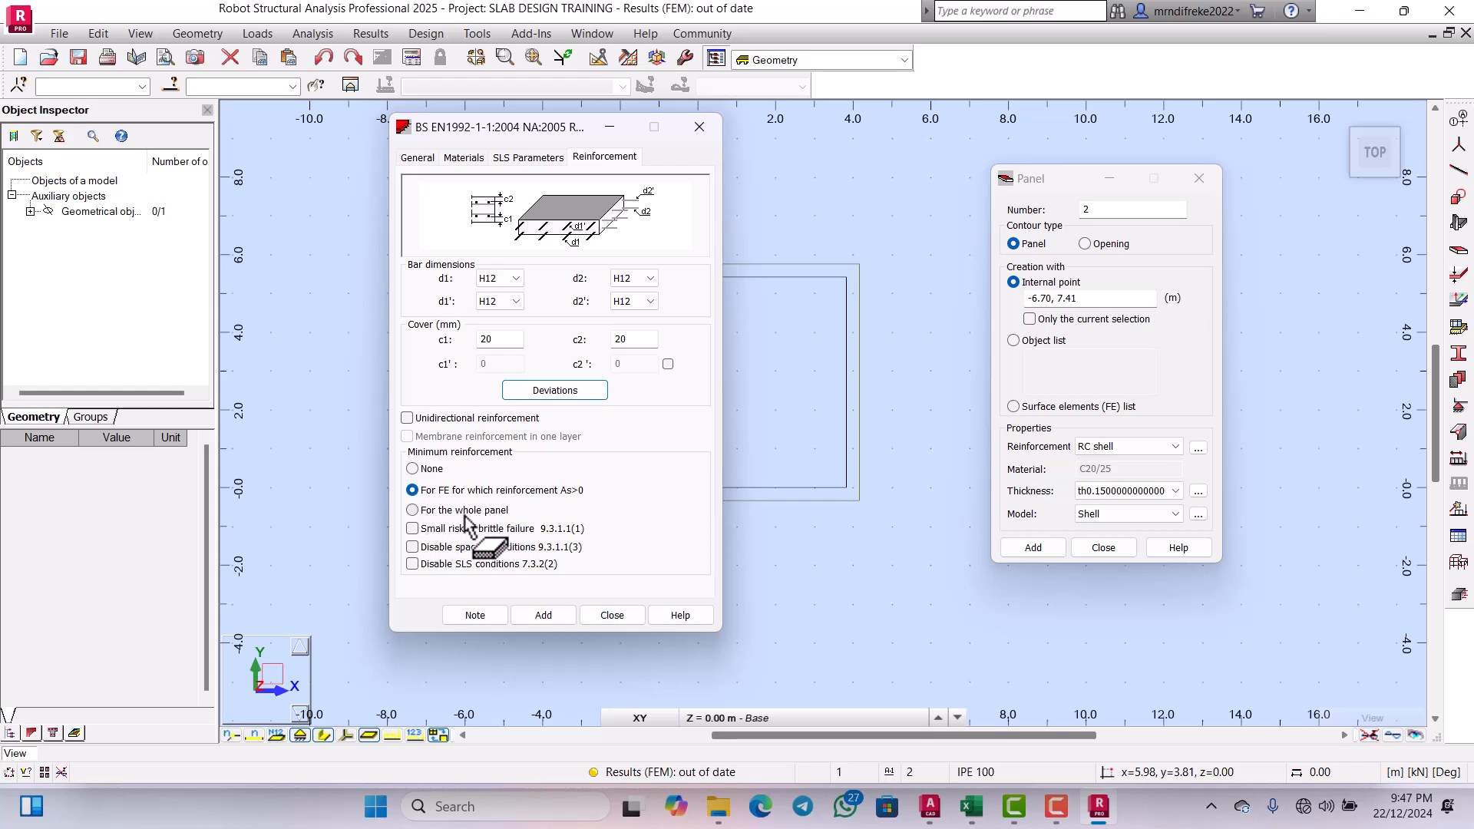
{"action": "left_click", "coordinate": [412, 510]}
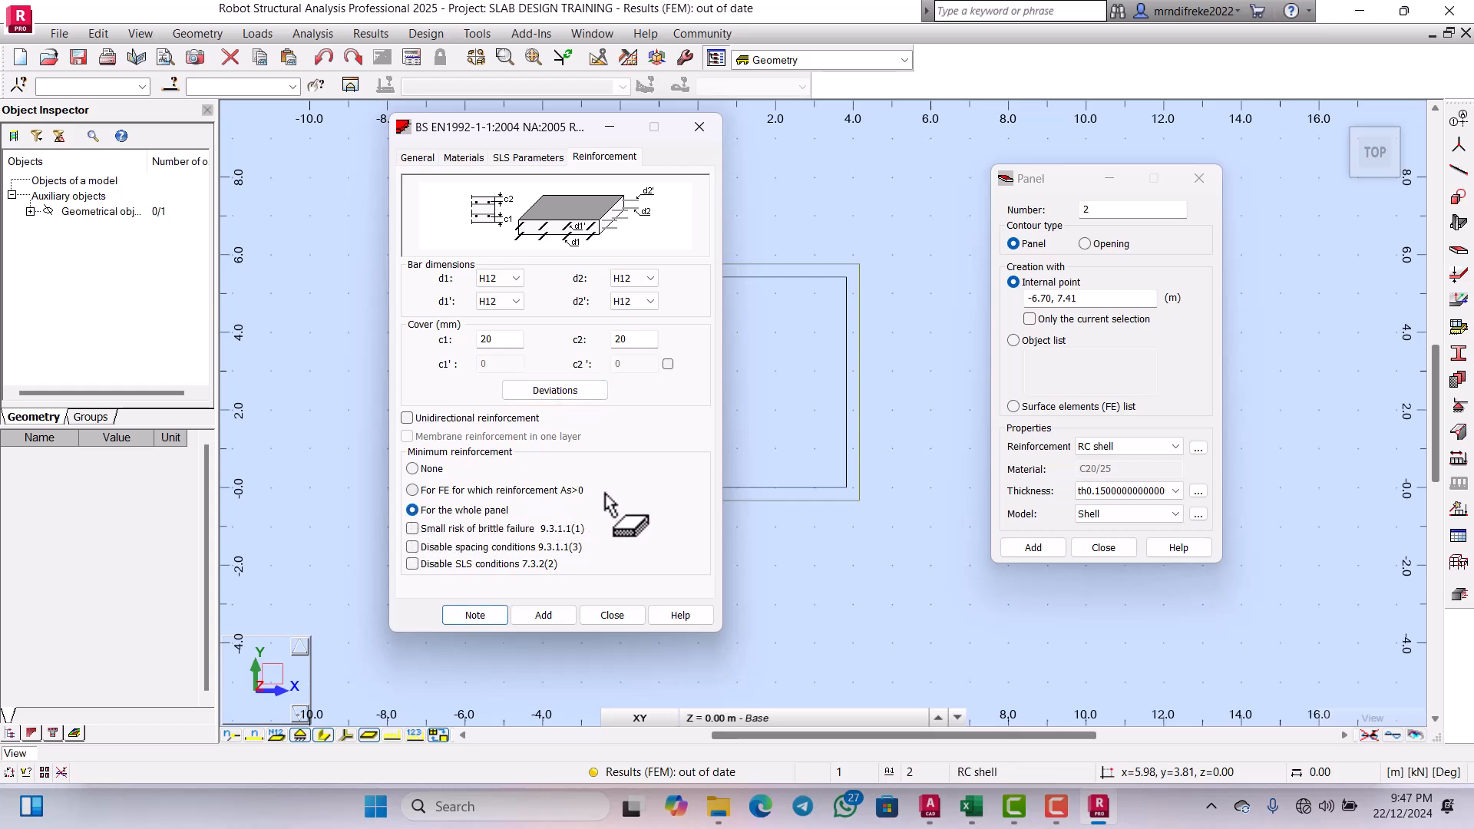
Step: Review the general parameters, add the SLAB DESIGN reinforcement type to the panel properties and close its definition
{"action": "left_click", "coordinate": [416, 159]}
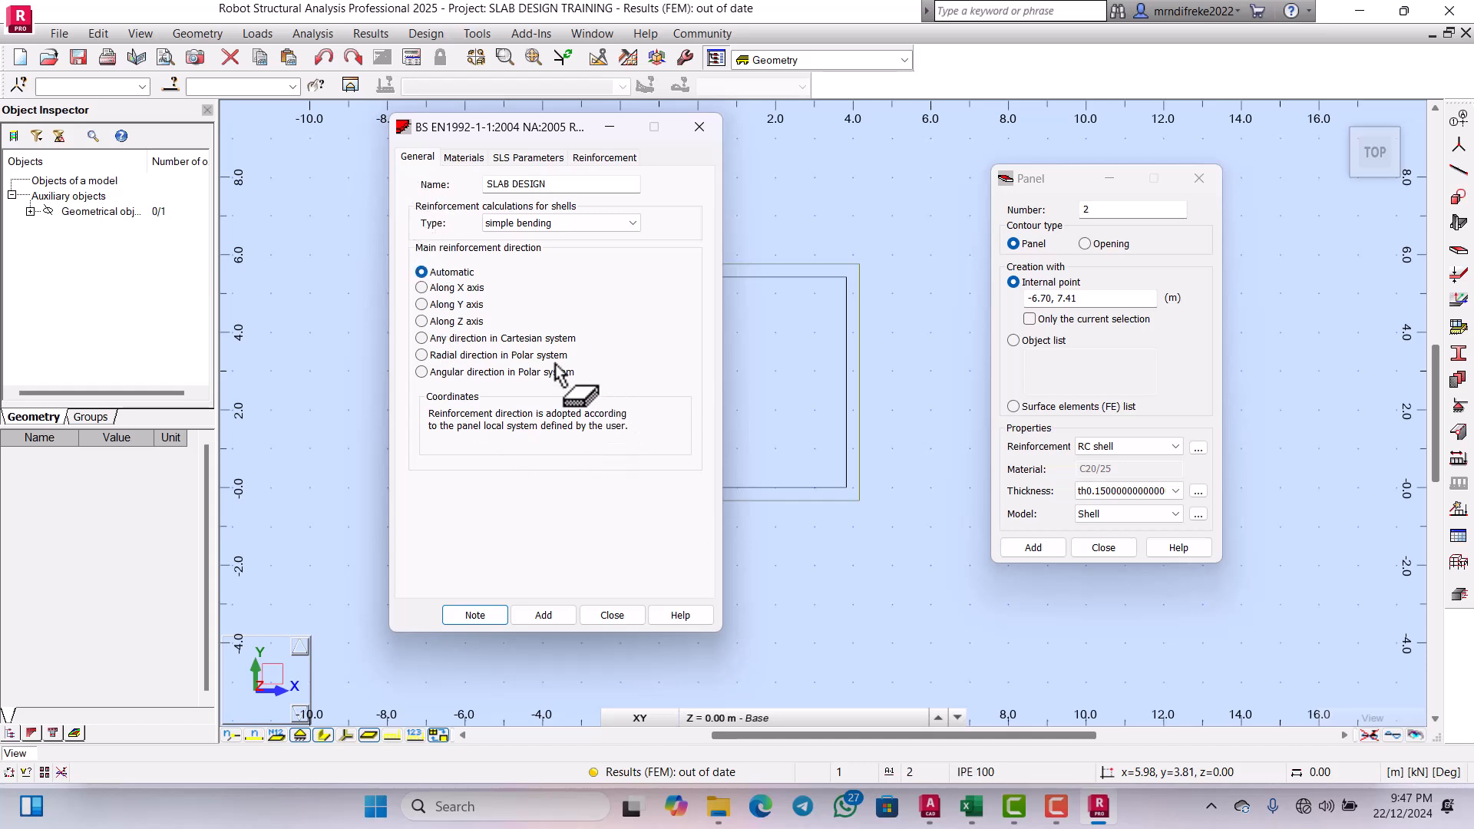
{"action": "left_click", "coordinate": [545, 615]}
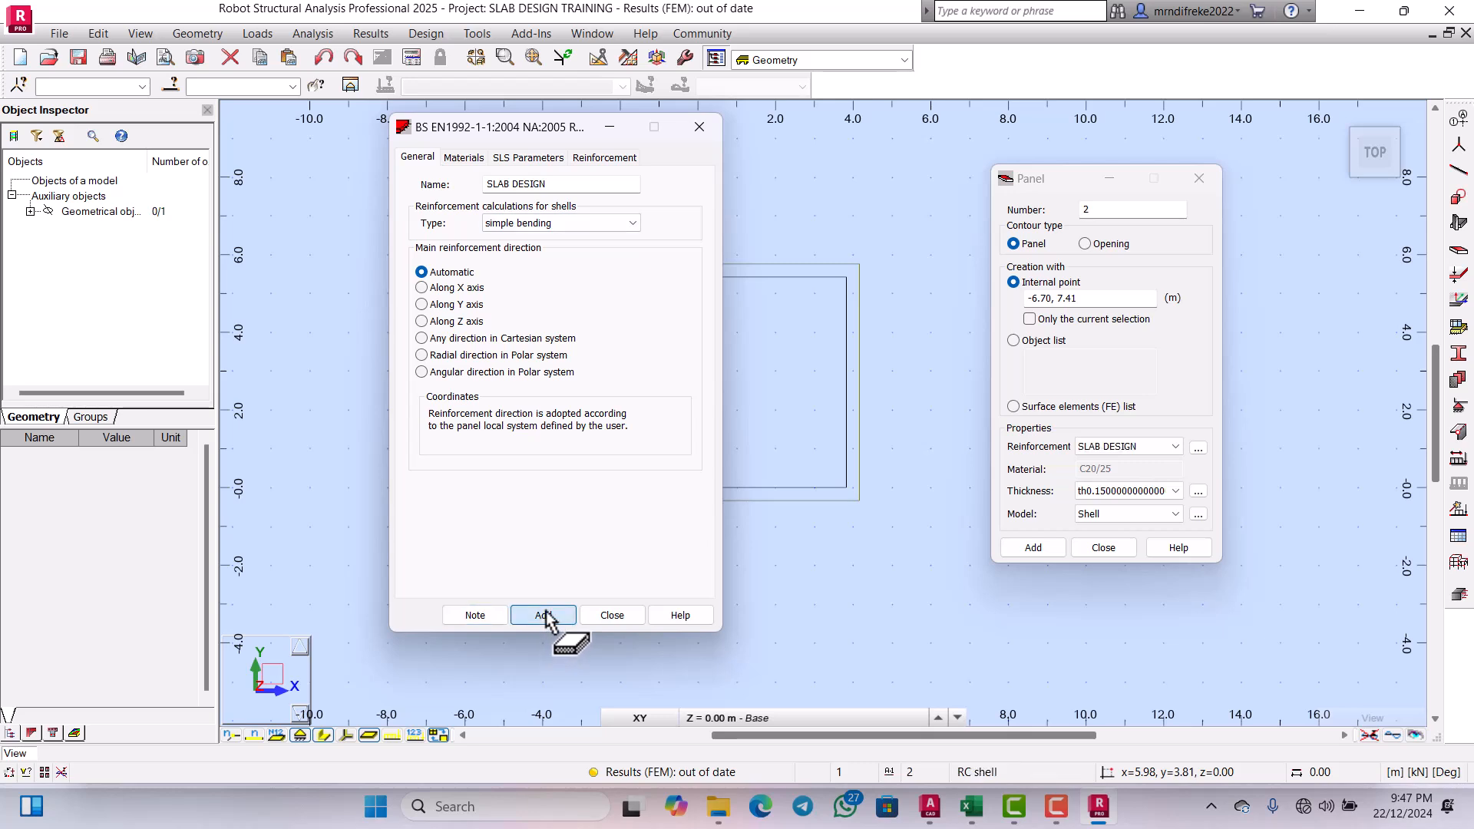
{"action": "left_click", "coordinate": [619, 617]}
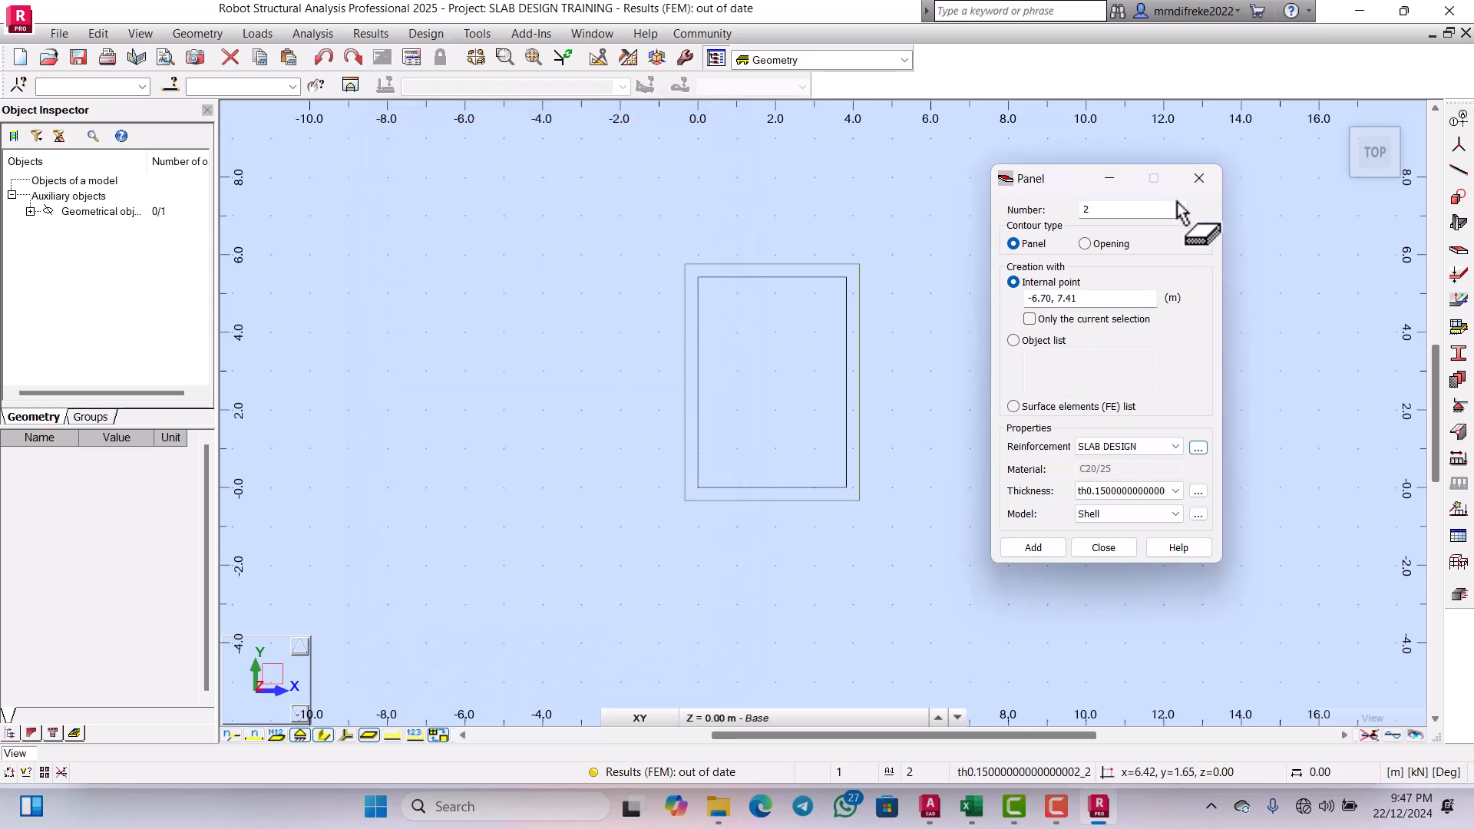
Step: Define a homogeneous constant panel thickness labelled P 7, 150 mm thick in C20/25, and add it to the panel properties
{"action": "left_click_drag", "start_coordinate": [1048, 190], "coordinate": [936, 144]}
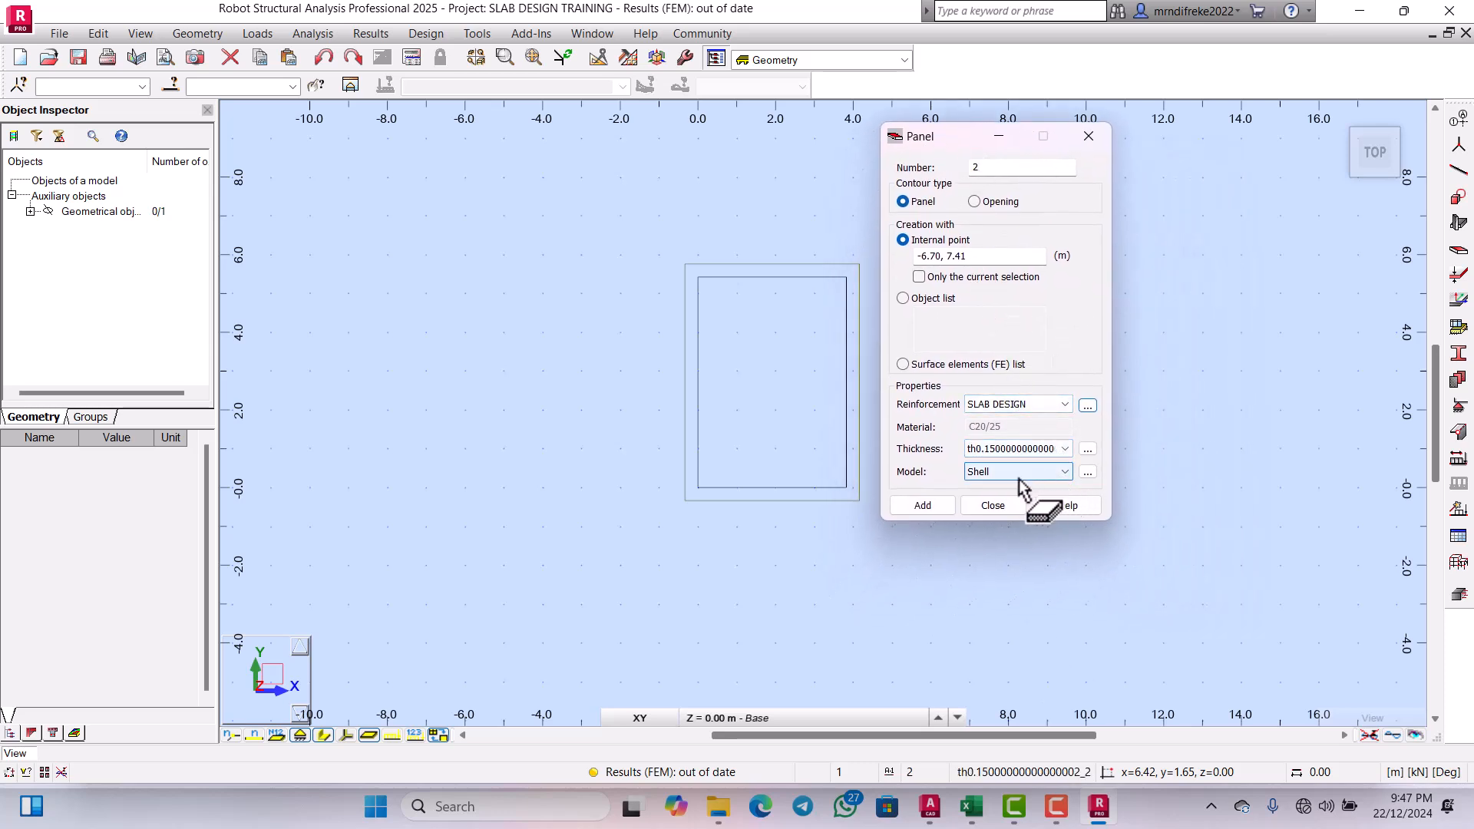
{"action": "left_click", "coordinate": [1087, 450]}
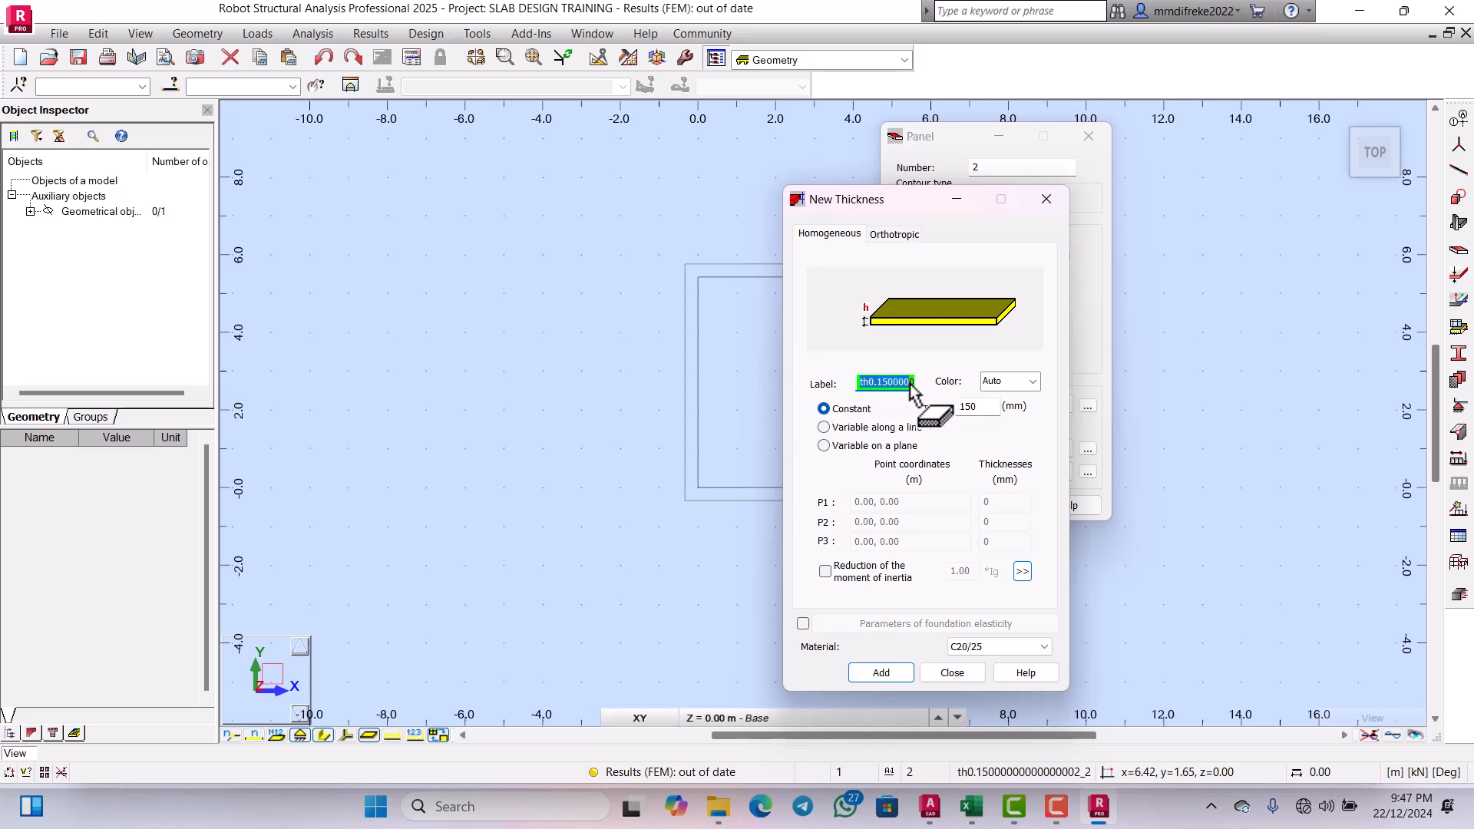
{"action": "key", "text": "BackSpace"}
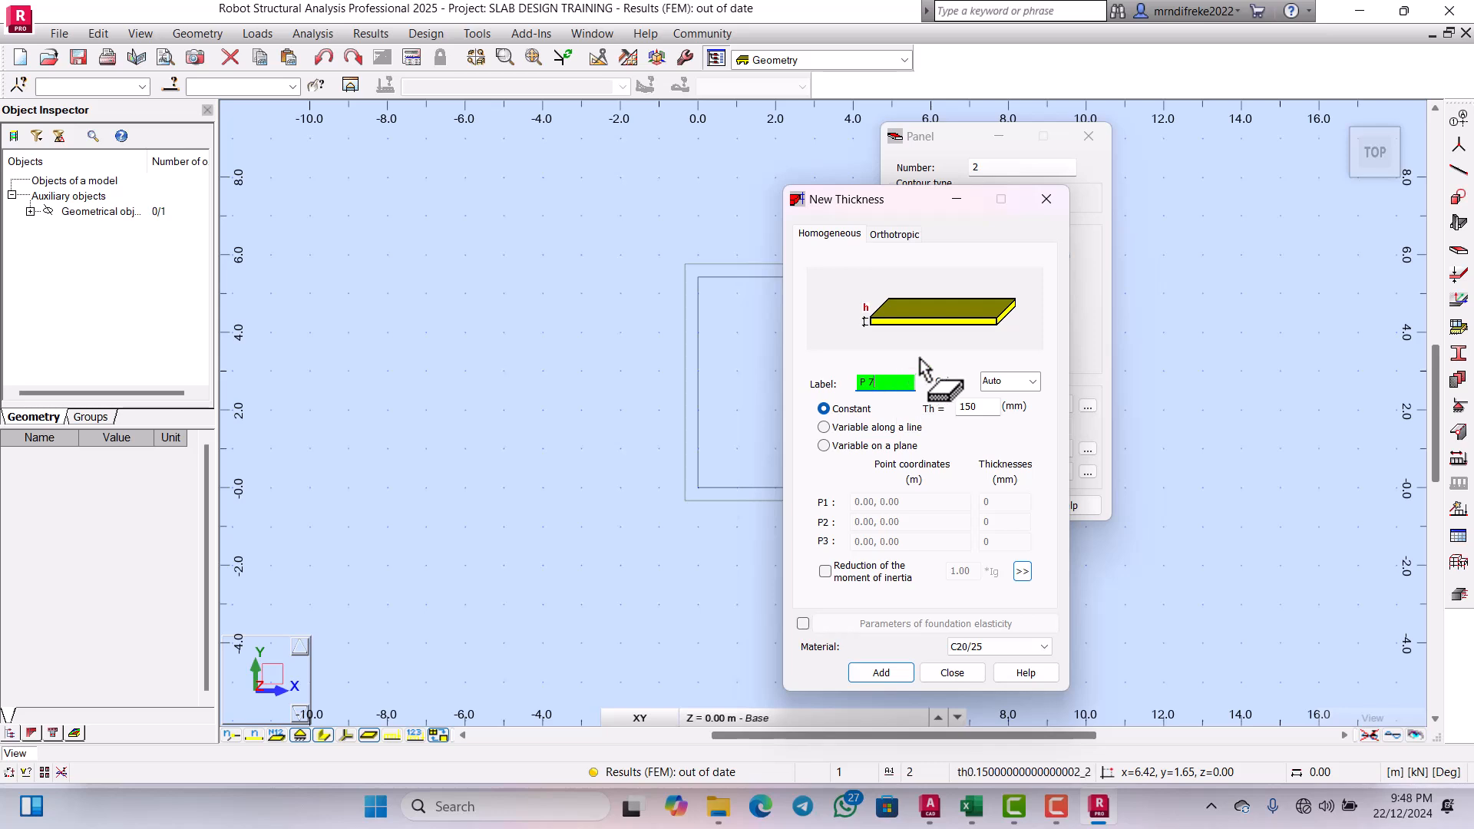
{"action": "left_click_drag", "start_coordinate": [835, 203], "coordinate": [750, 145]}
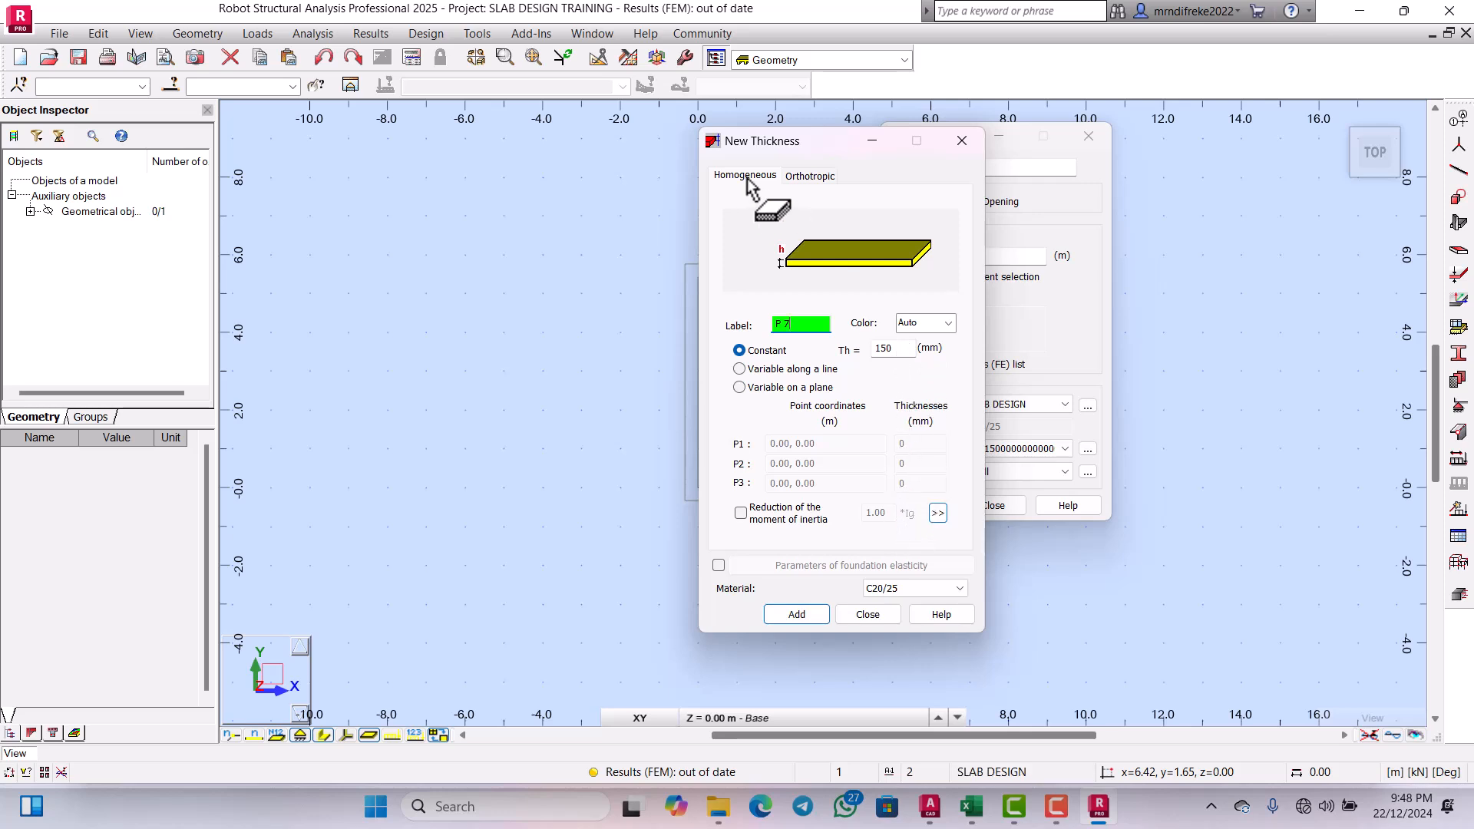
{"action": "left_click_drag", "start_coordinate": [760, 145], "coordinate": [577, 161]}
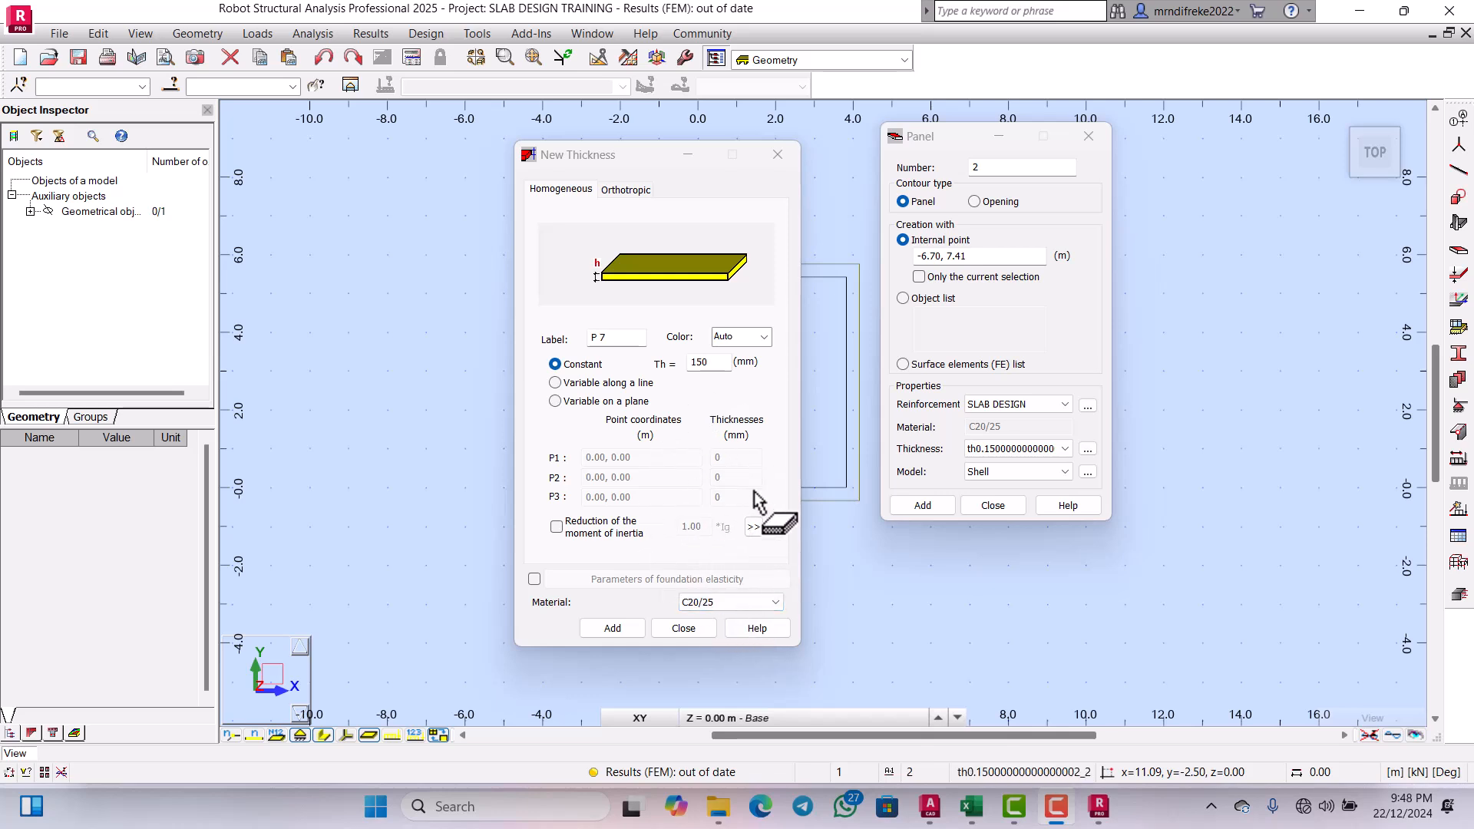
{"action": "left_click", "coordinate": [554, 196]}
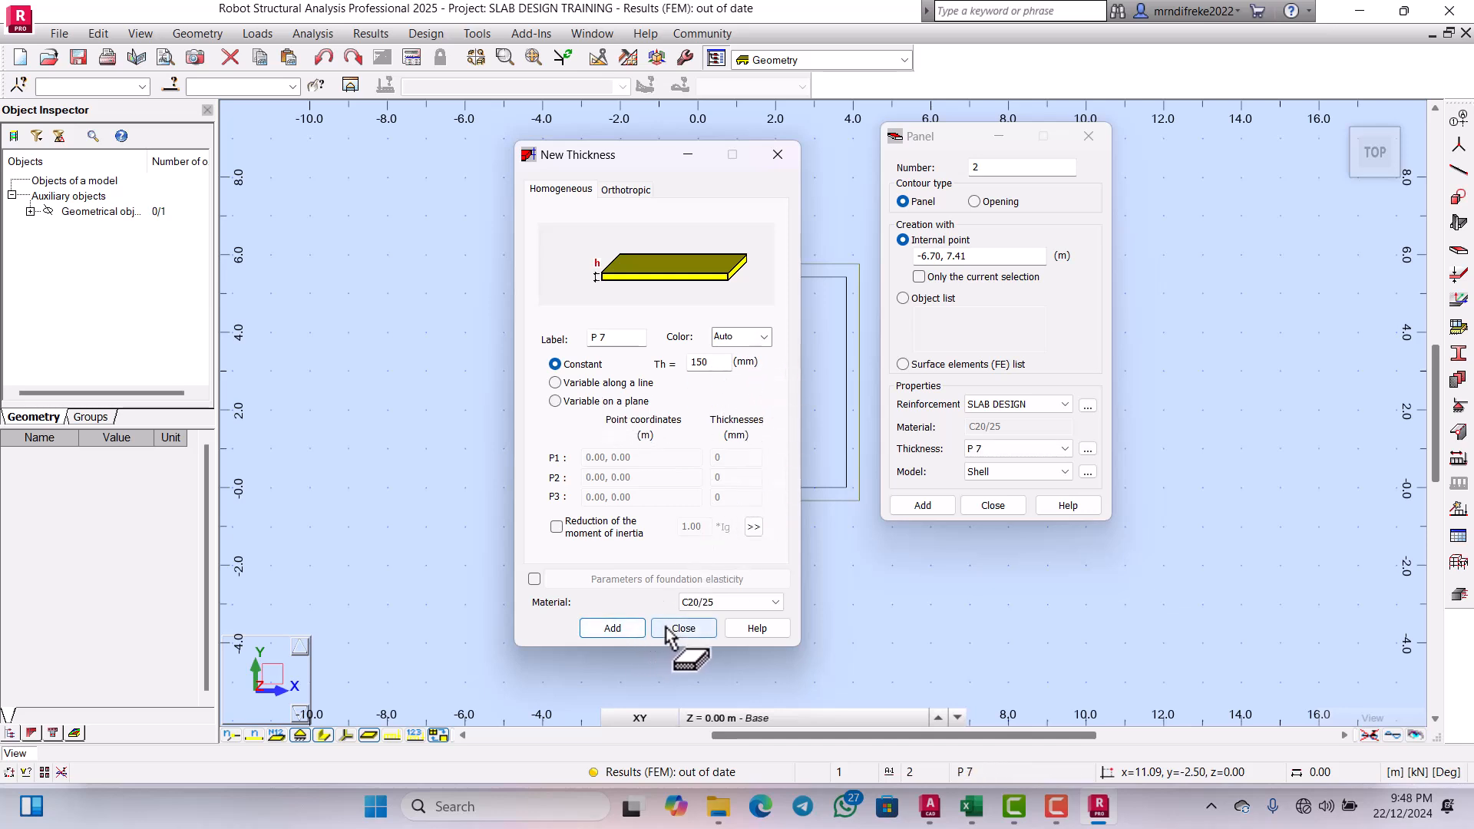
{"action": "left_click", "coordinate": [628, 630]}
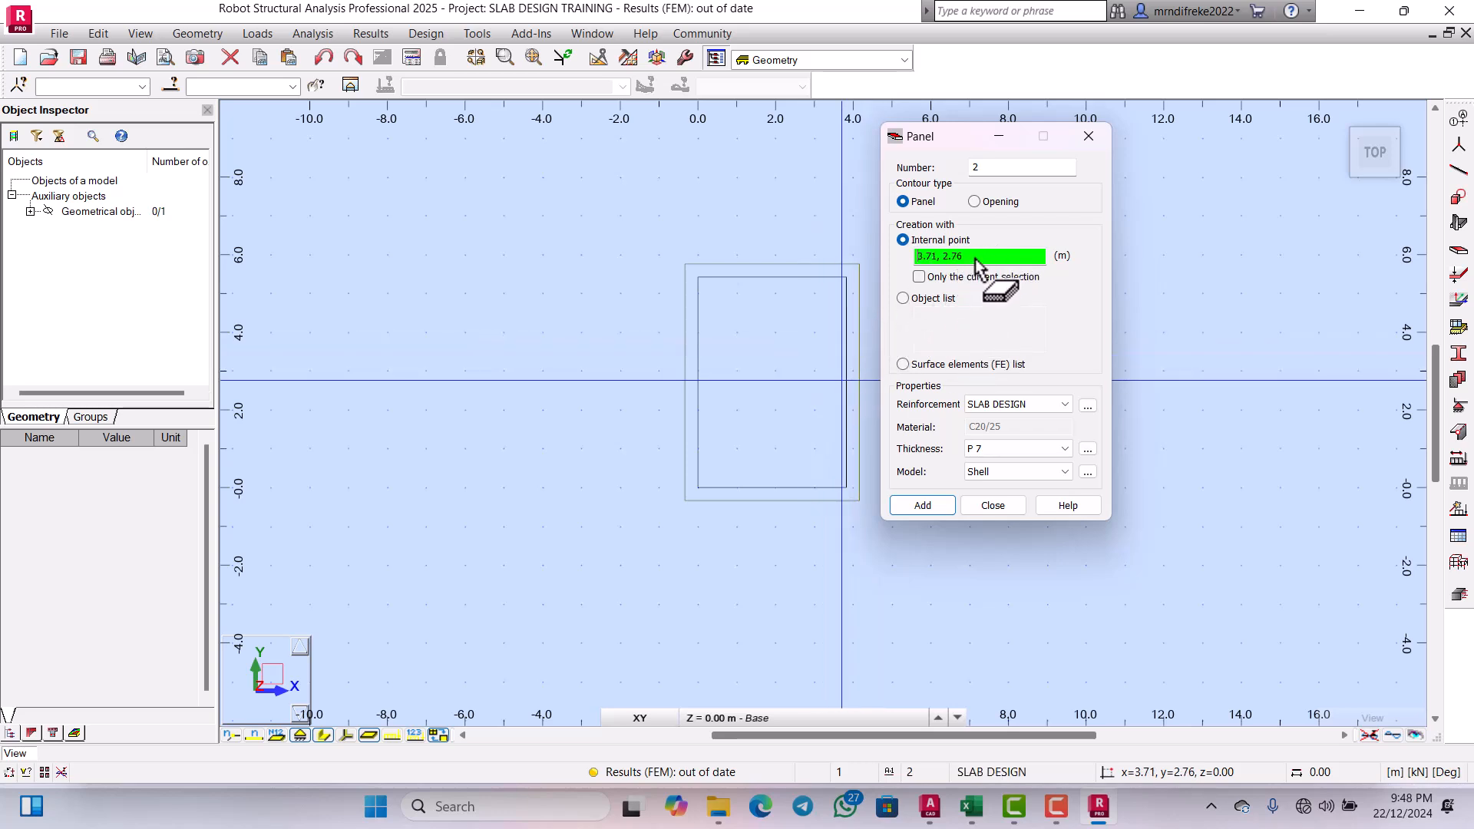
Step: Create the slab panel from an internal point inside the rectangular contour and finish the panel definition
{"action": "left_click", "coordinate": [781, 379]}
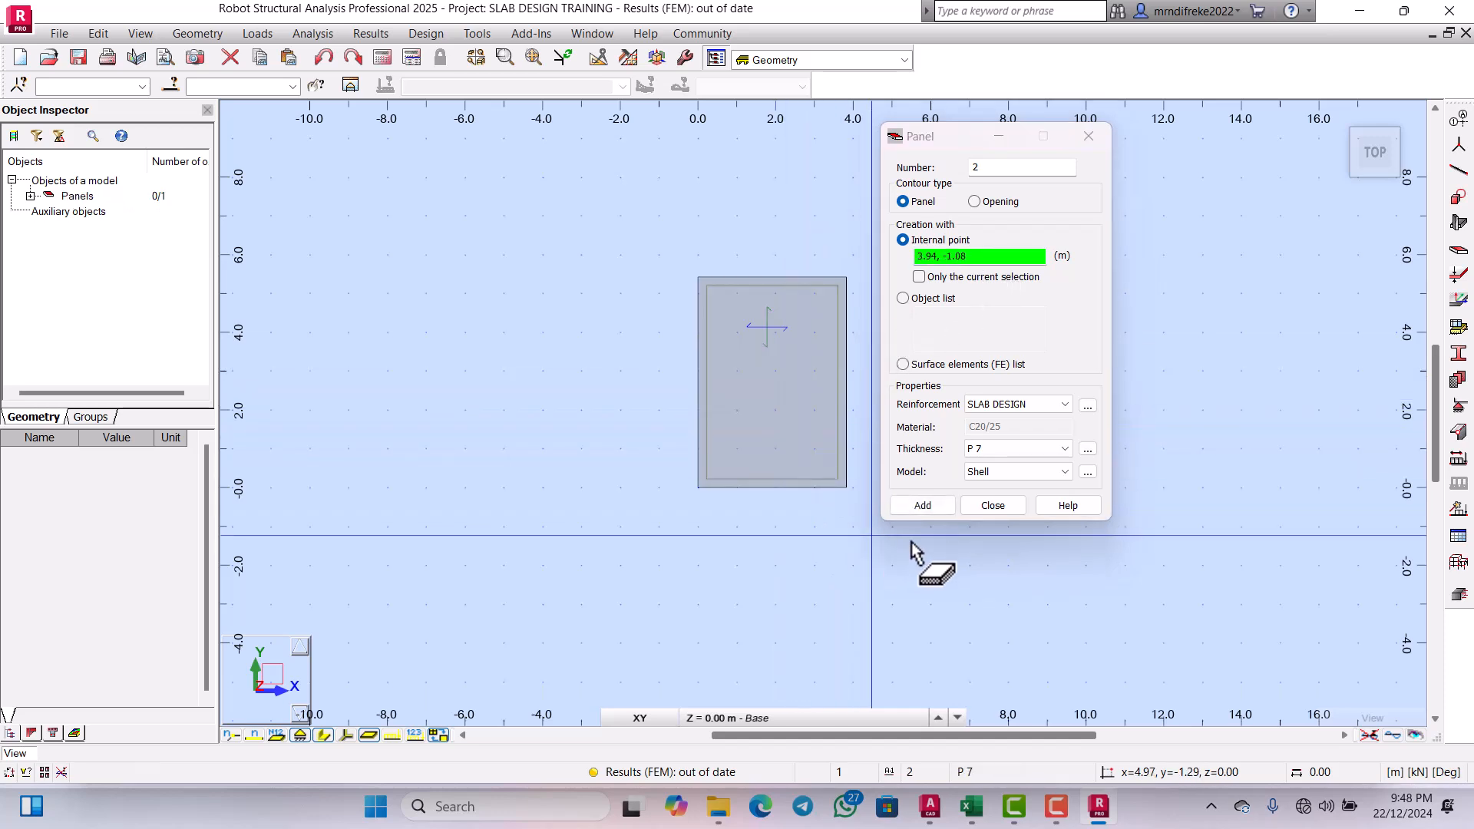
{"action": "left_click", "coordinate": [998, 507]}
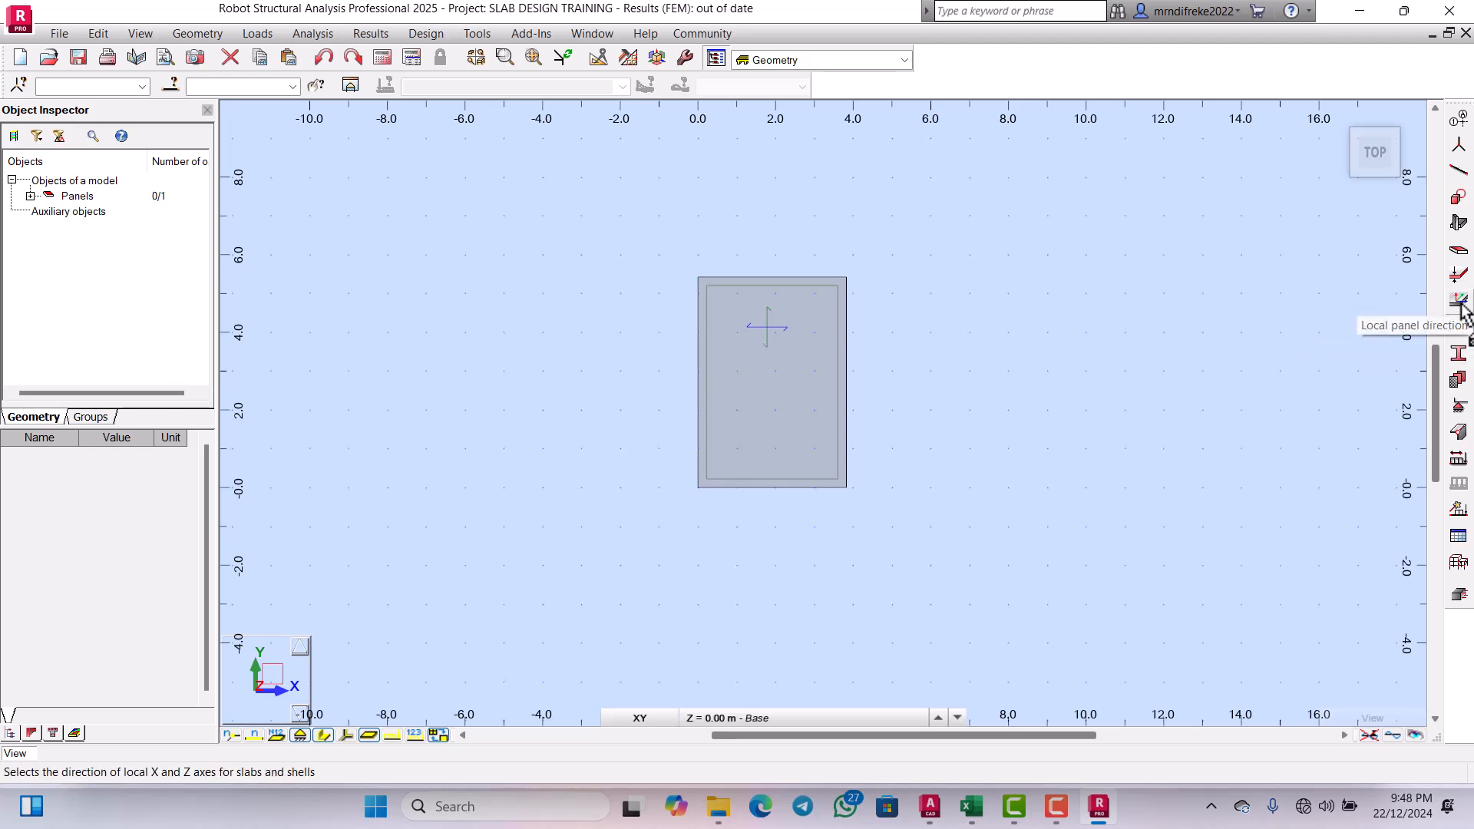
Step: Open the linear support types and inspect the fixed directions of the Pinned support
{"action": "left_click", "coordinate": [1459, 407]}
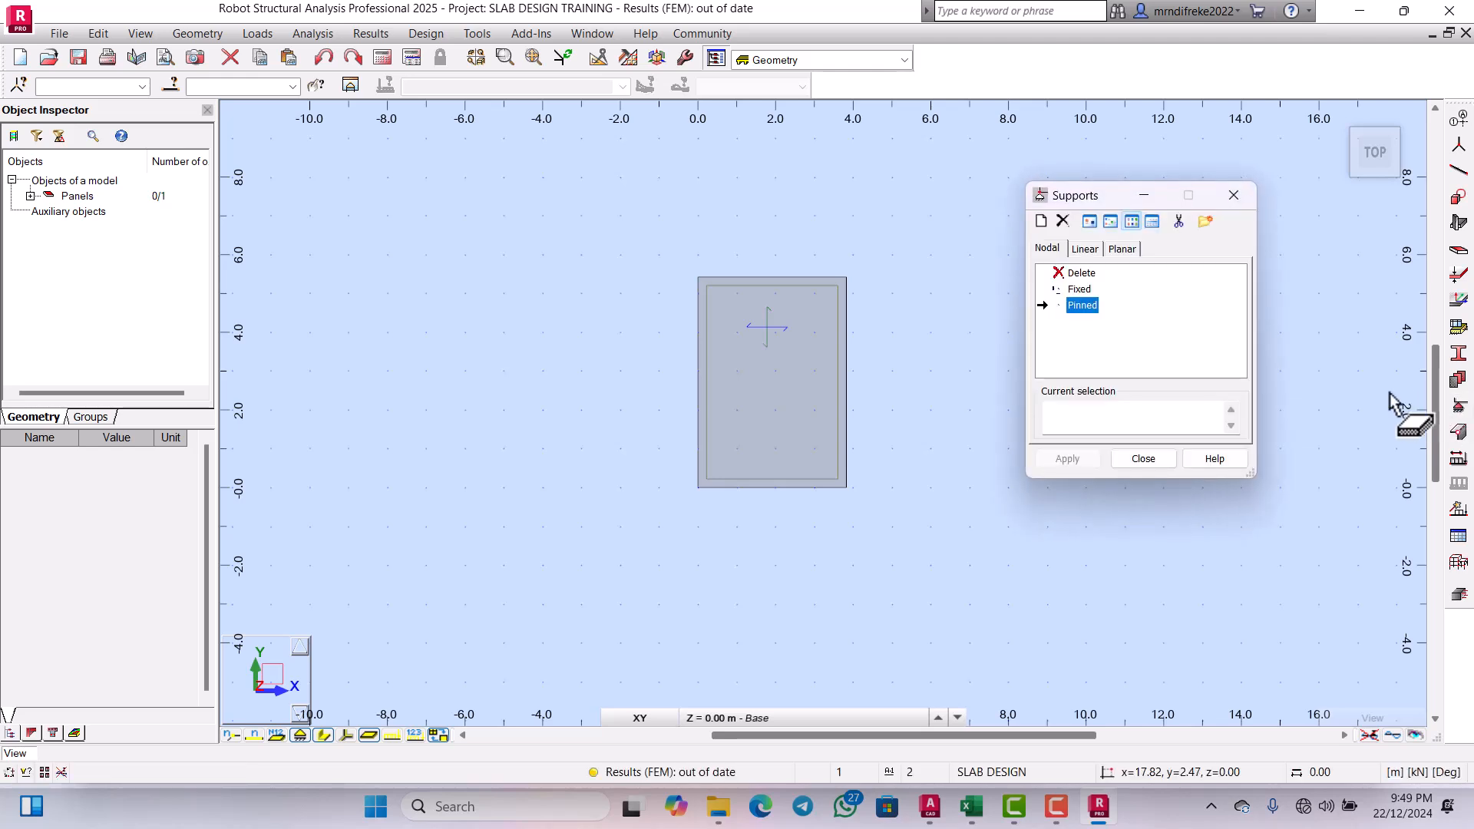
{"action": "left_click", "coordinate": [1086, 249]}
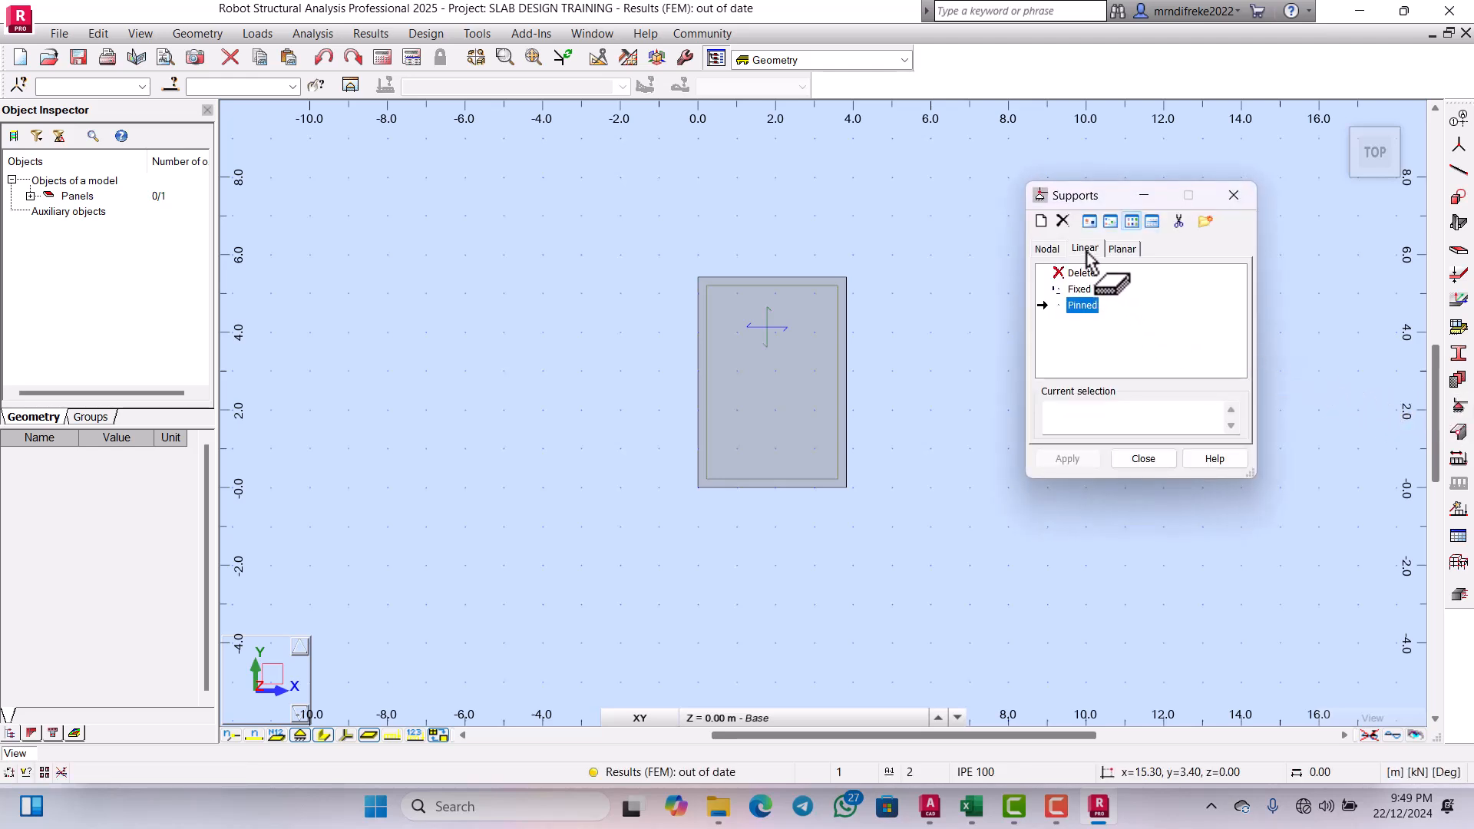
{"action": "left_click", "coordinate": [1084, 331]}
{"action": "double_click", "coordinate": [1086, 305]}
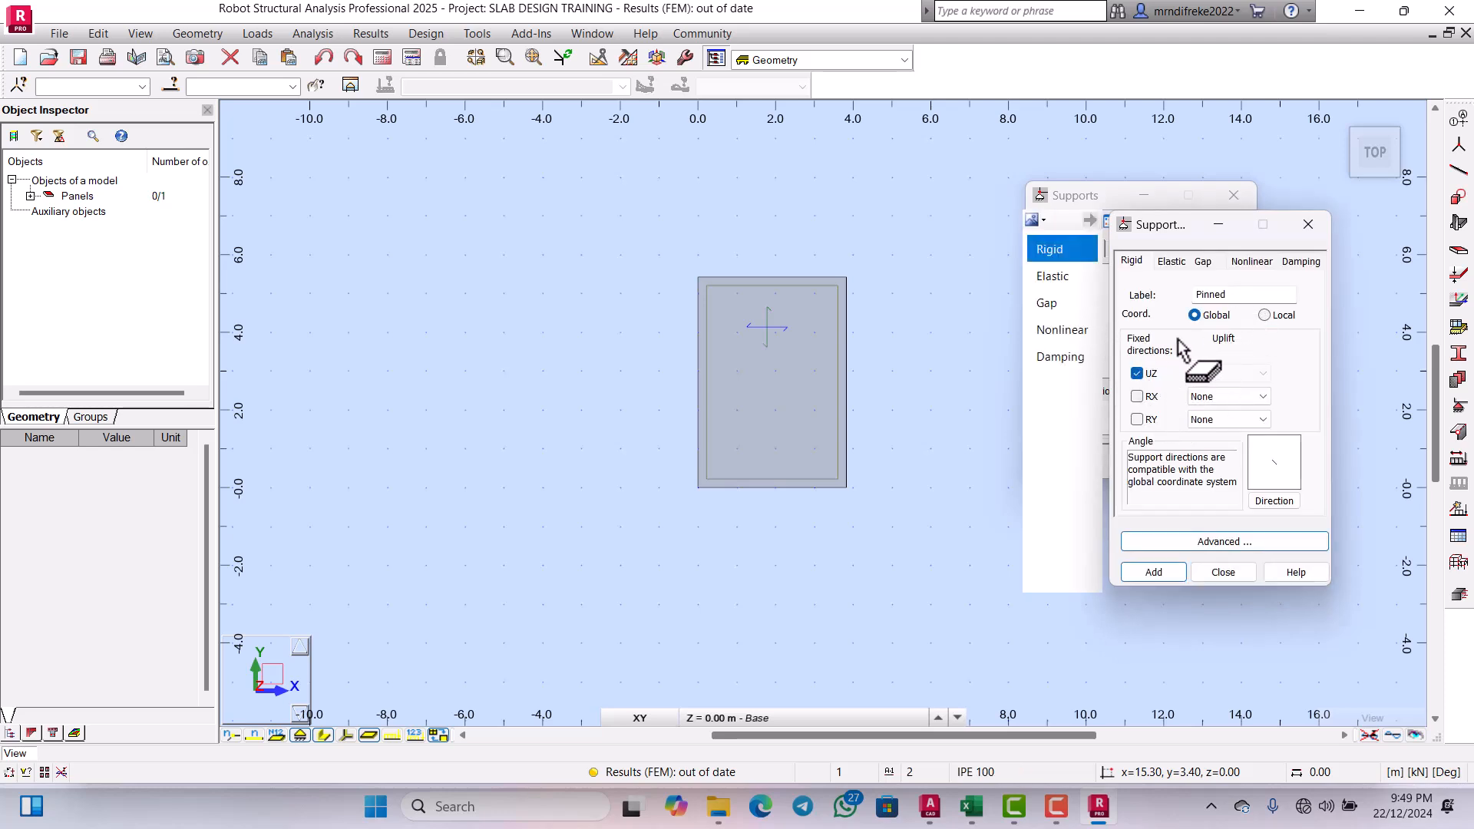
{"action": "left_click", "coordinate": [1221, 573]}
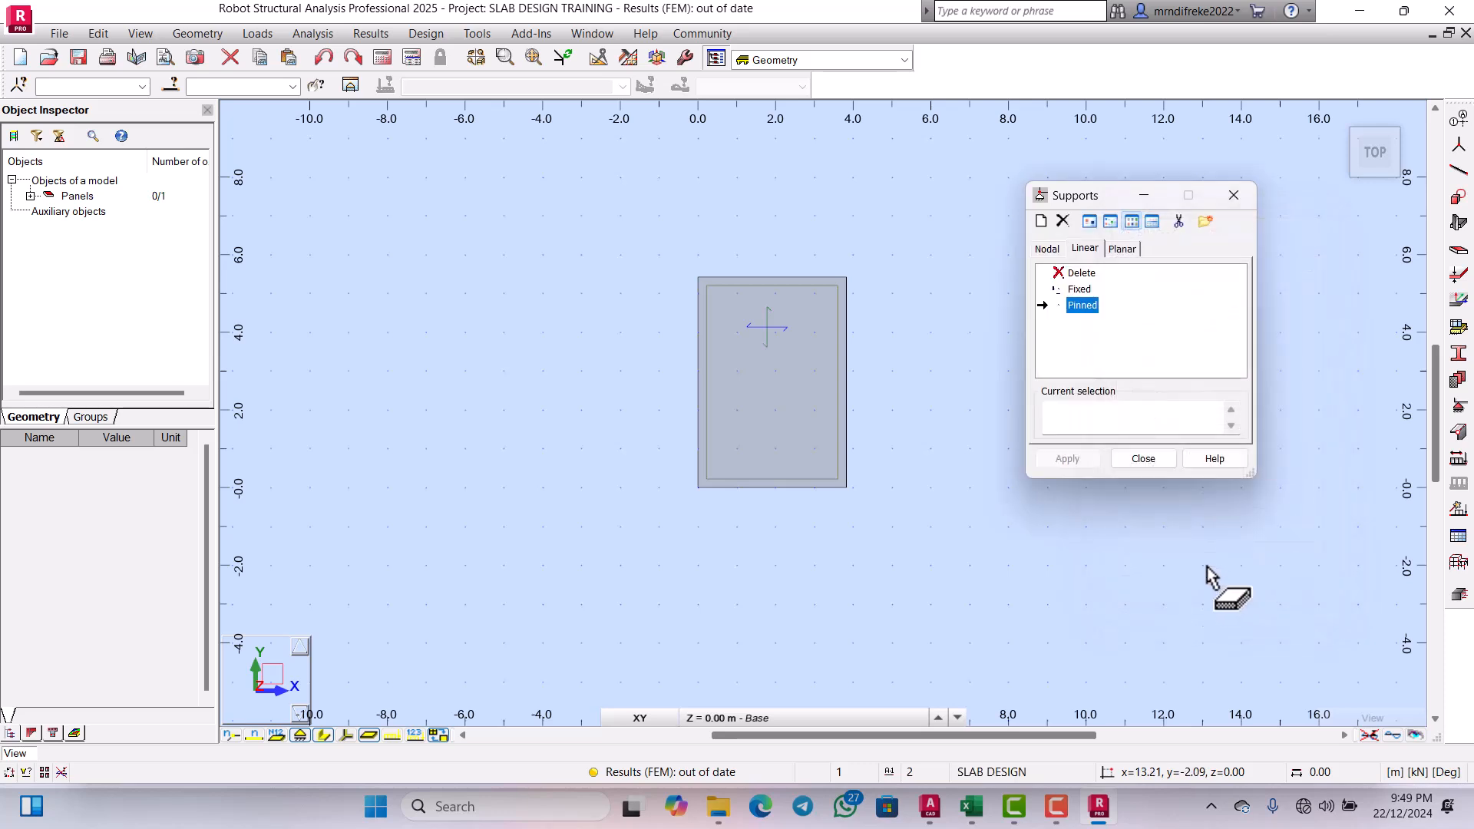
Step: Assign the Pinned linear support to all four edges of the slab panel and finish the support definition
{"action": "left_click", "coordinate": [849, 322]}
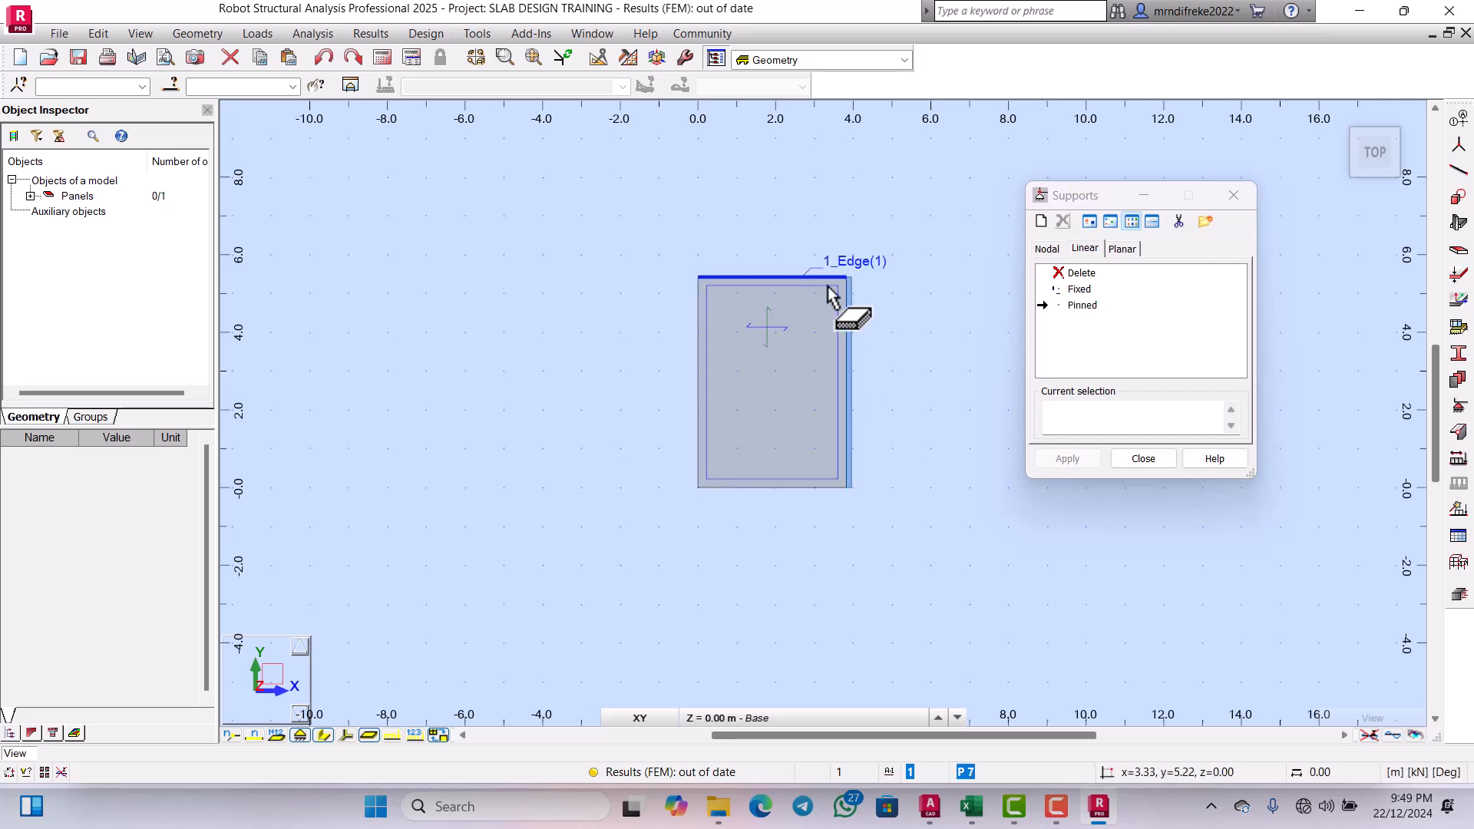
{"action": "left_click", "coordinate": [828, 282]}
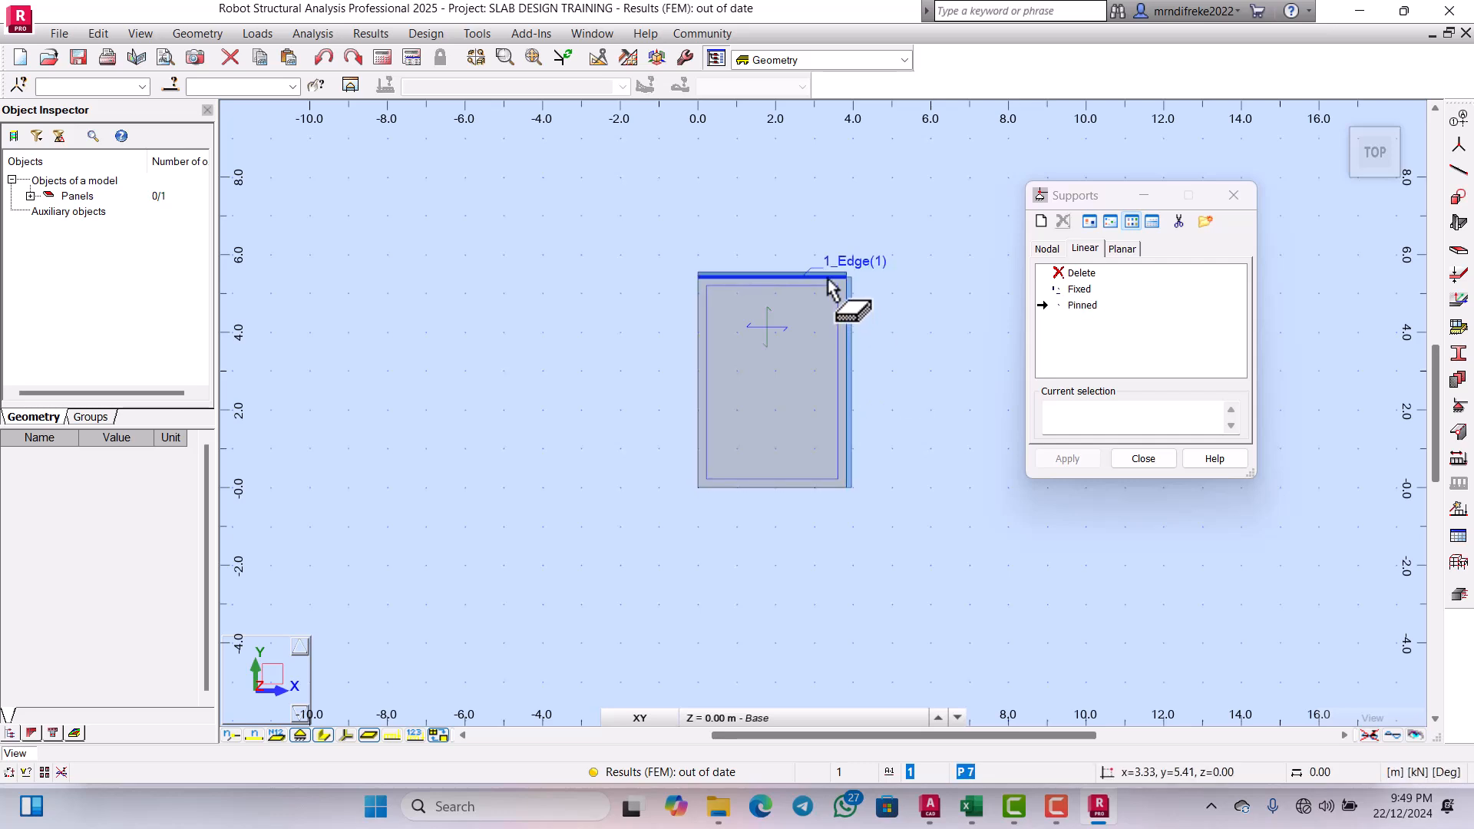
{"action": "left_click", "coordinate": [698, 327]}
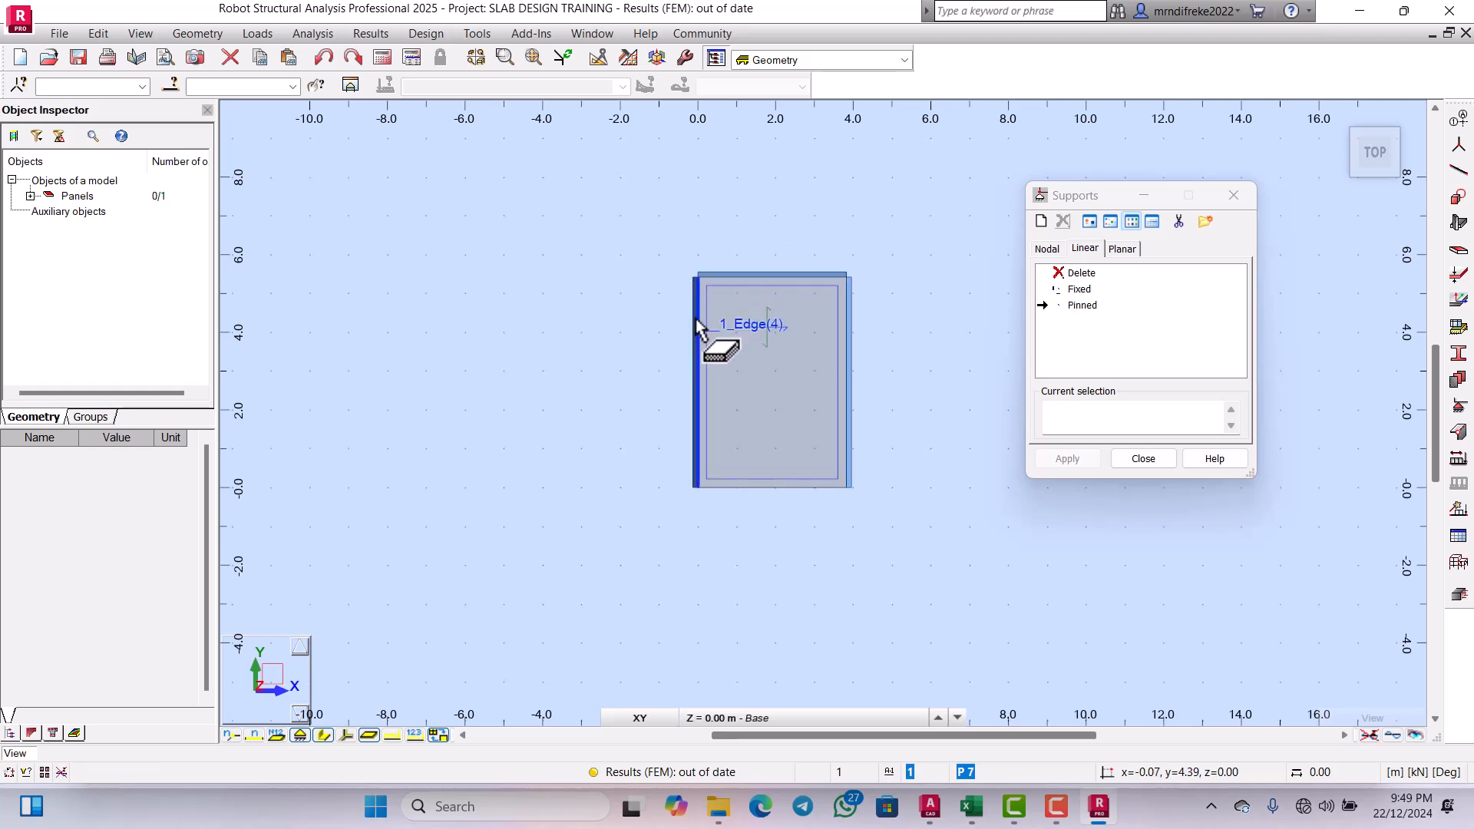
{"action": "left_click", "coordinate": [751, 503]}
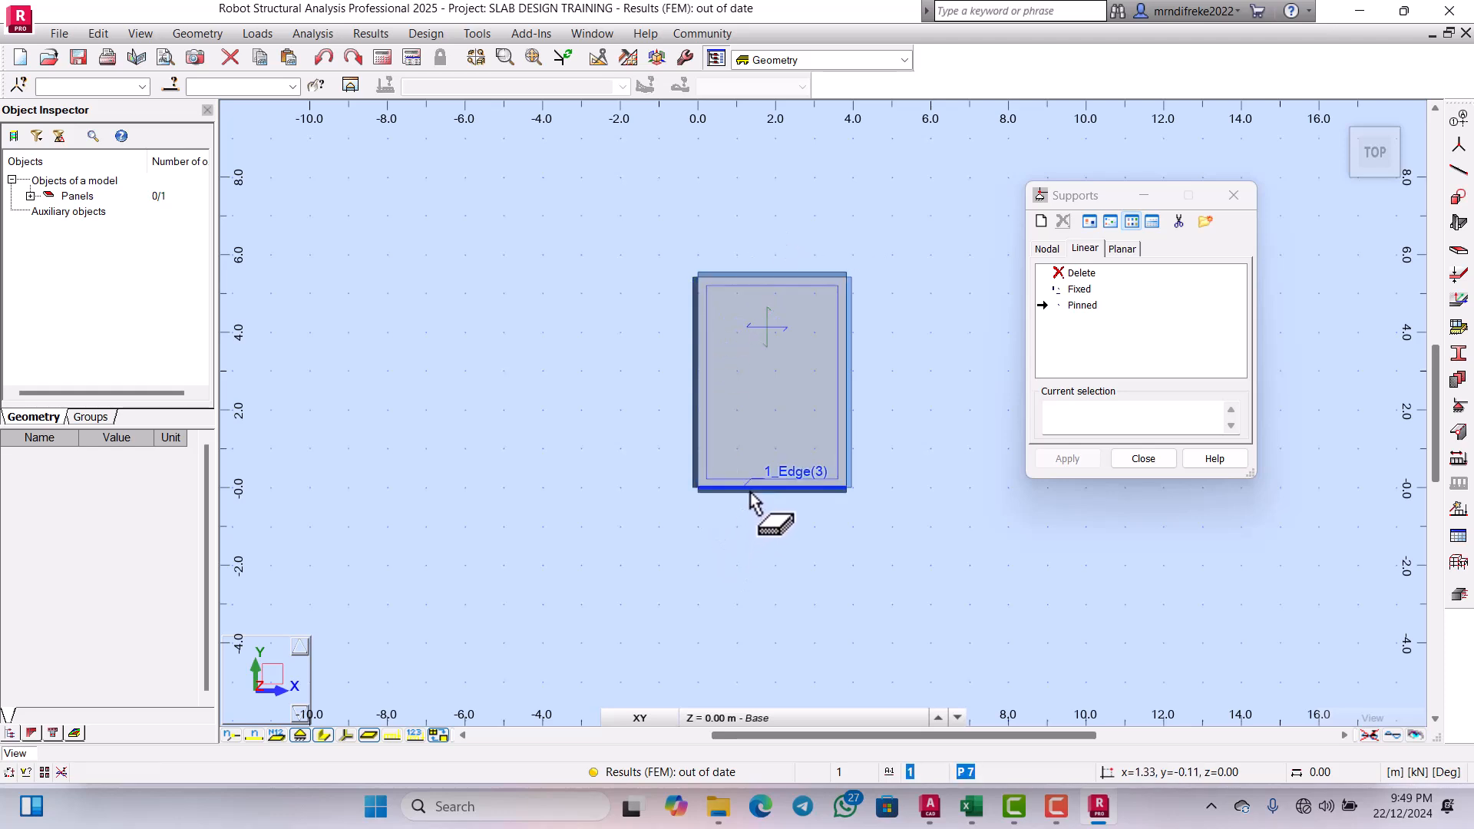
{"action": "left_click", "coordinate": [1143, 459]}
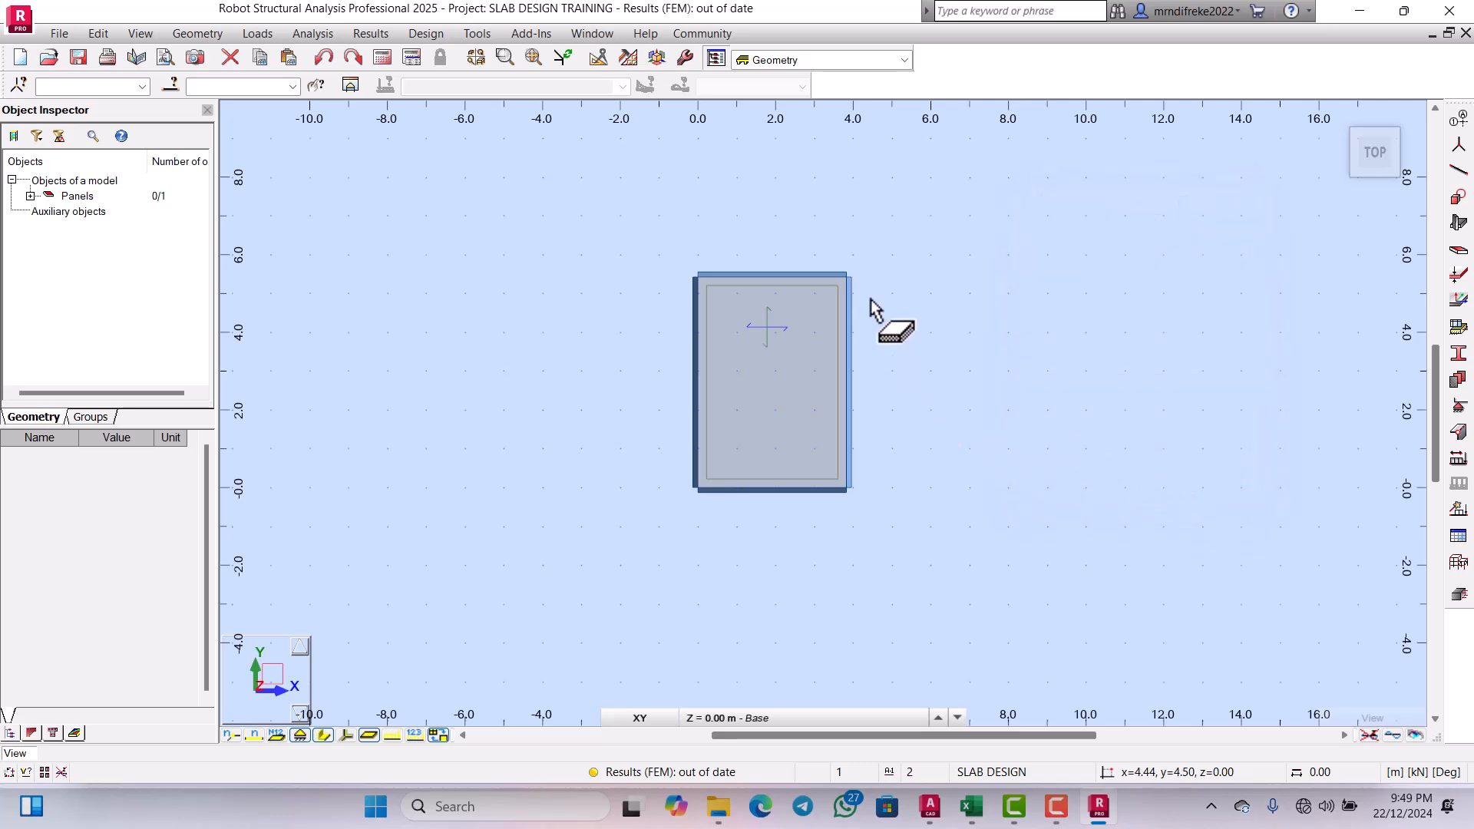
Step: Display the whole slab panel in the 3D view to inspect its edge supports
{"action": "left_click", "coordinate": [645, 717]}
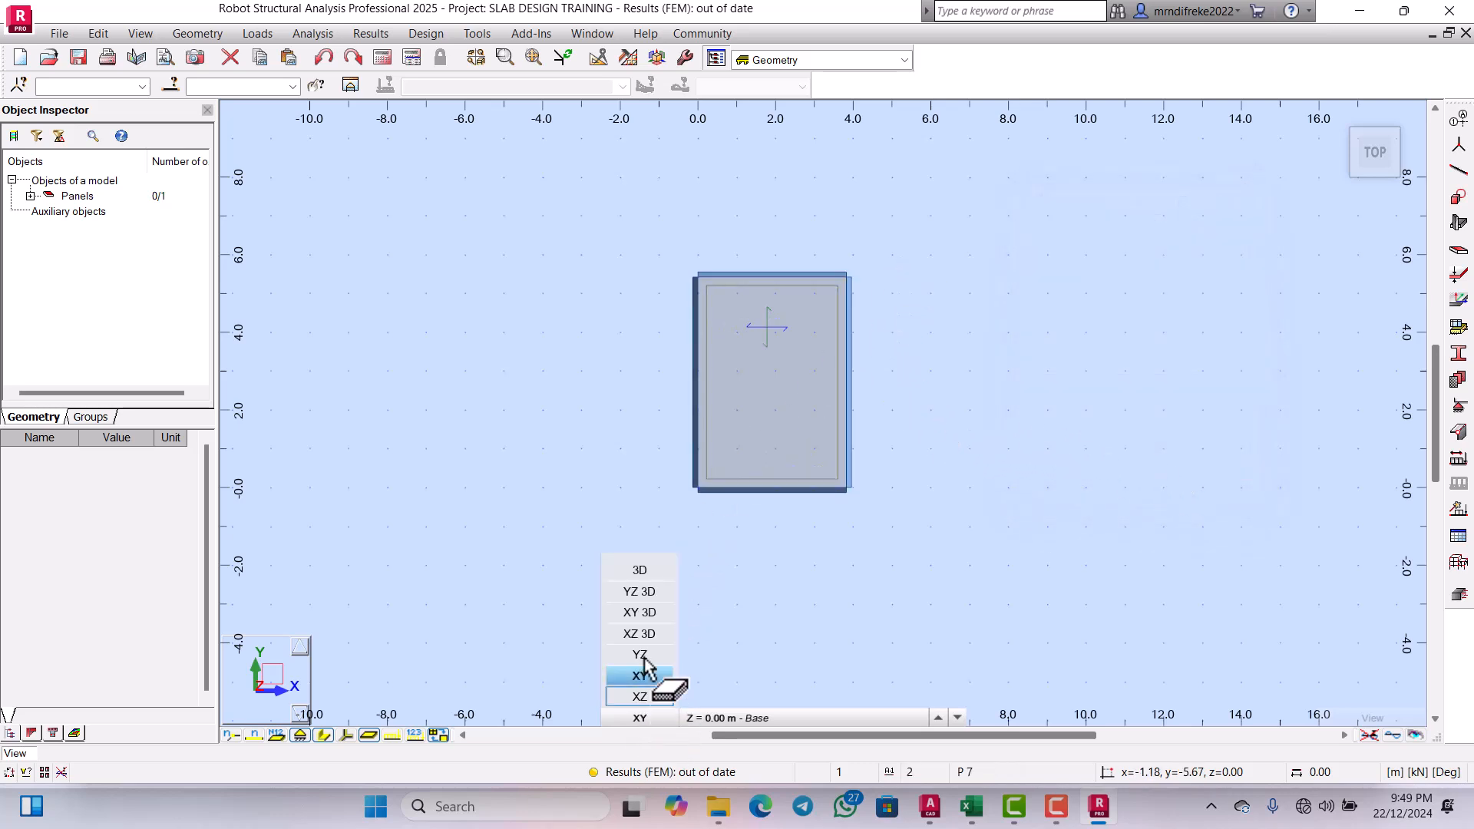
{"action": "left_click", "coordinate": [643, 575]}
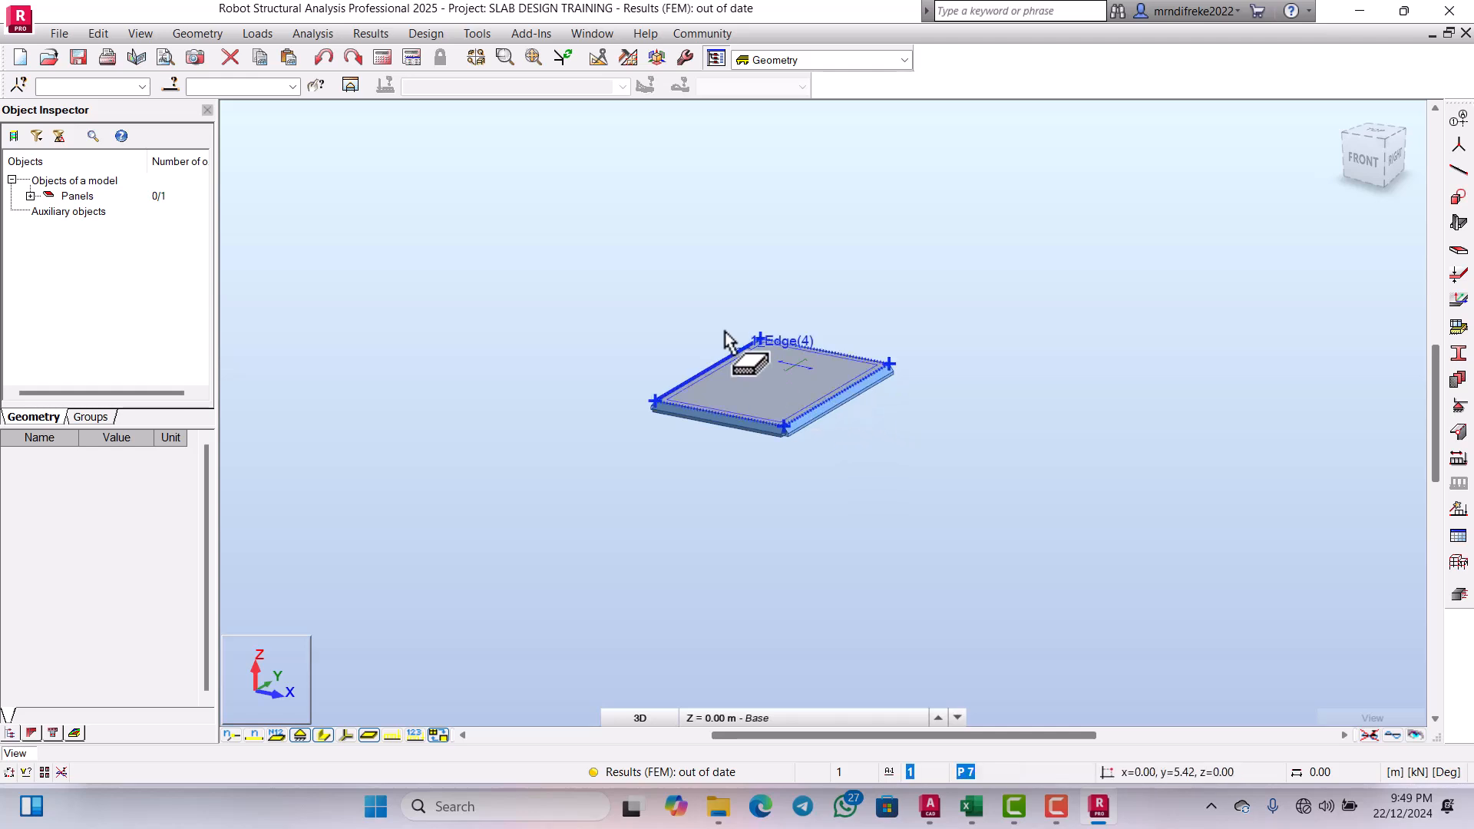
{"action": "left_click", "coordinate": [533, 59]}
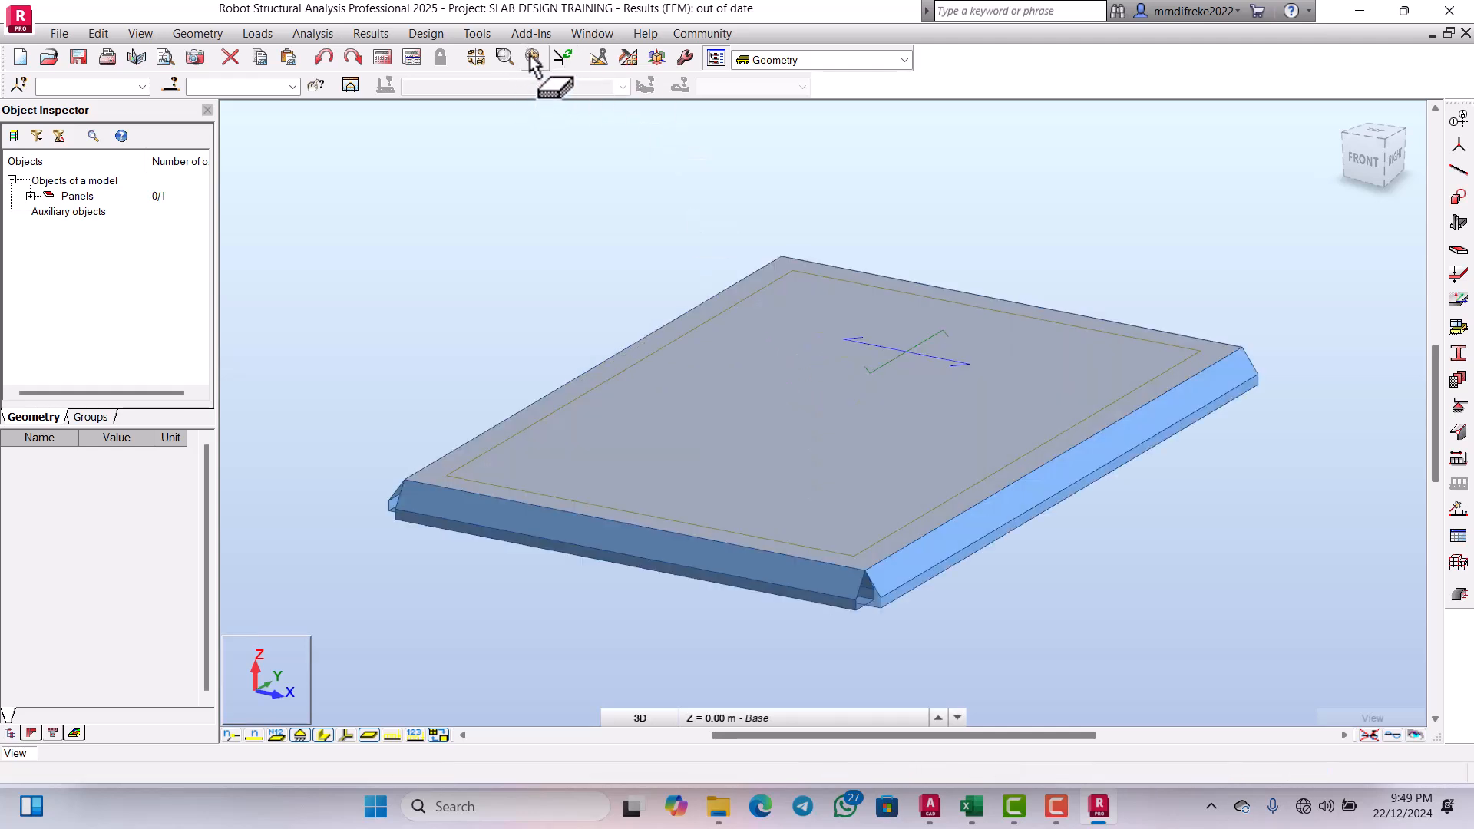
{"action": "scroll", "coordinate": [779, 380], "scroll_direction": "down", "scroll_amount": 1}
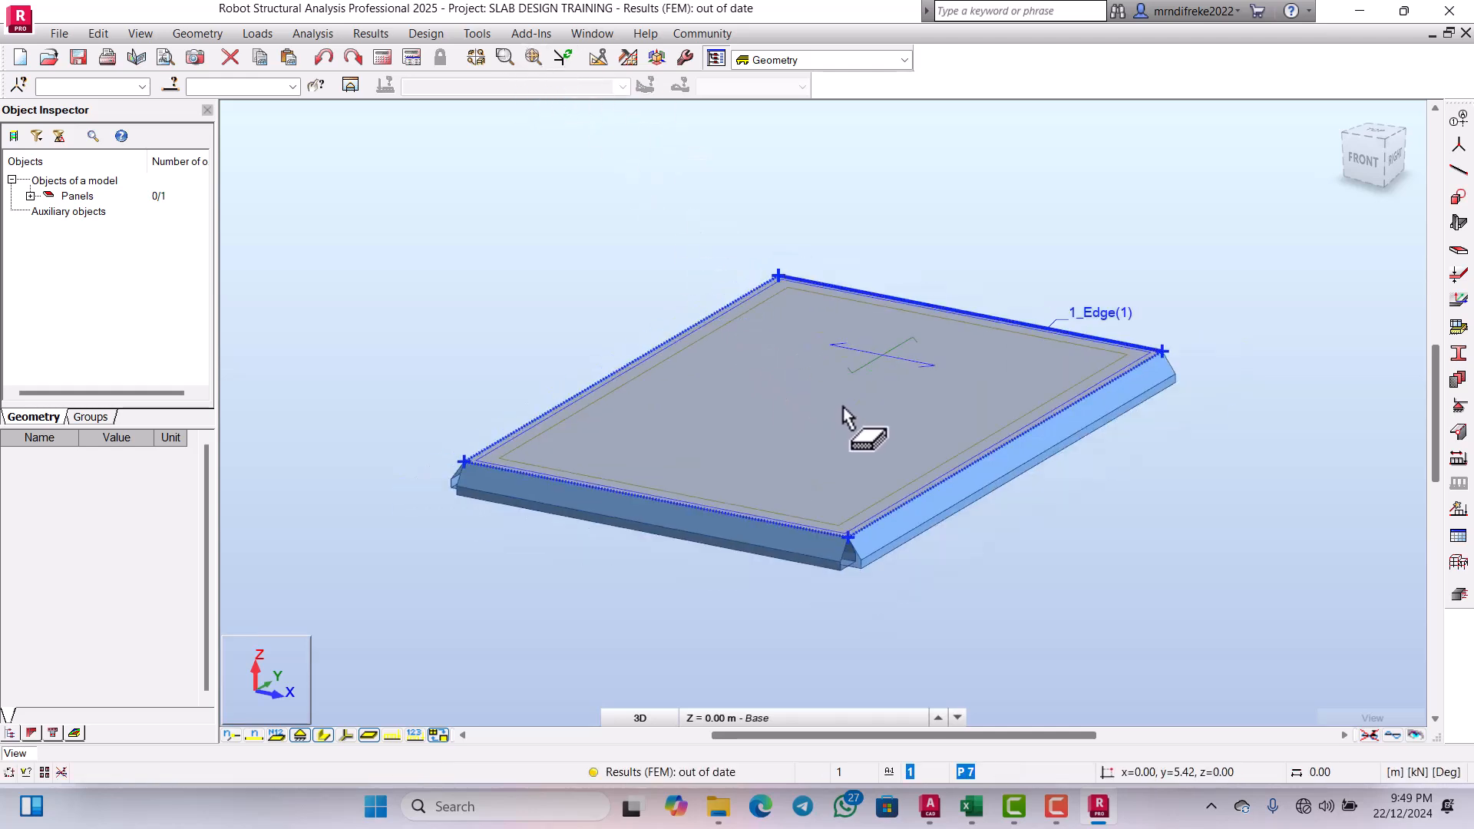
Step: Set the FE mesh generation to a 0.10 m element size with automatic selection of the meshing method
{"action": "left_click", "coordinate": [628, 59]}
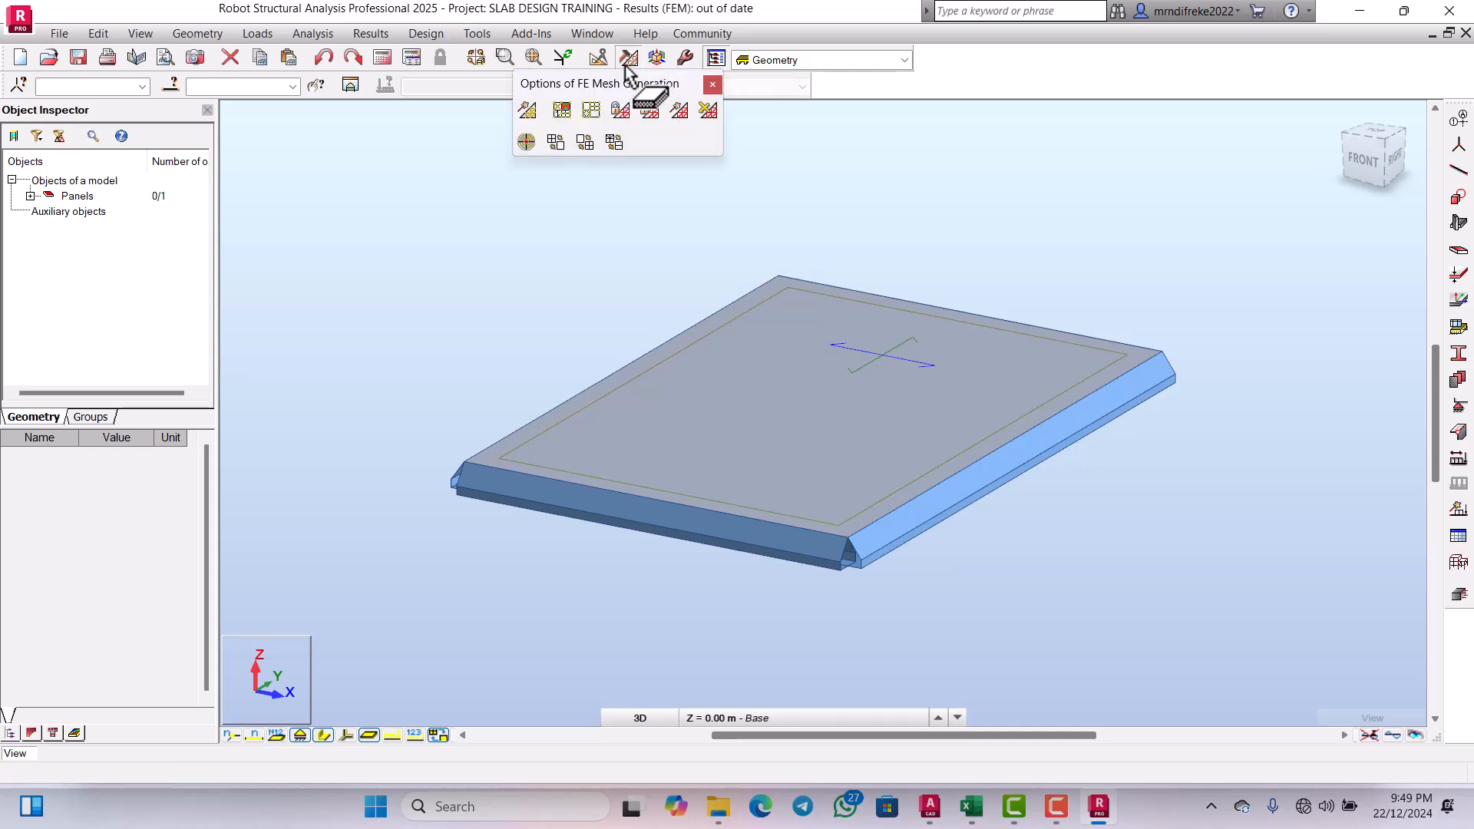
{"action": "left_click", "coordinate": [590, 114]}
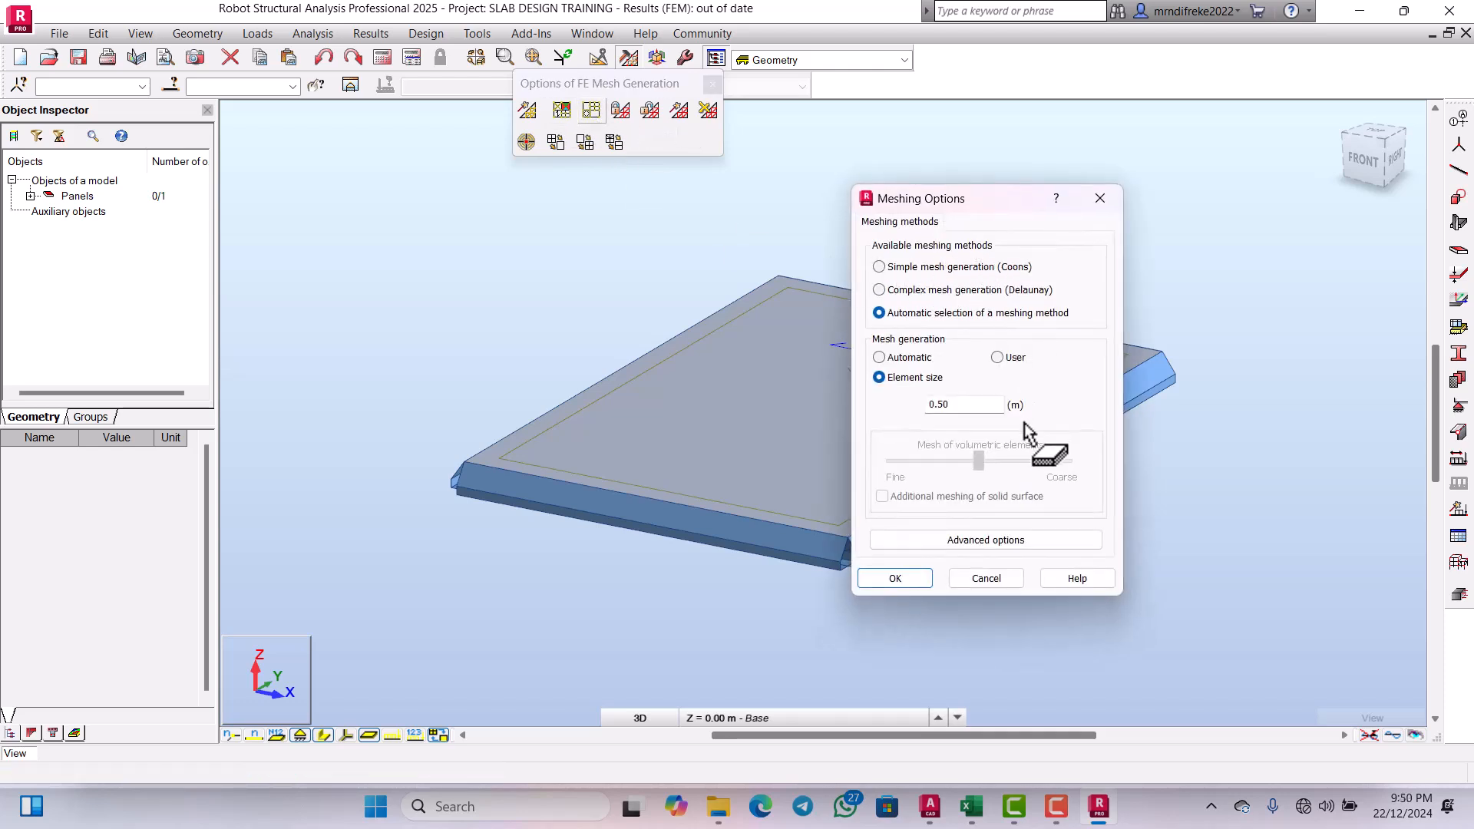
{"action": "left_click", "coordinate": [967, 407]}
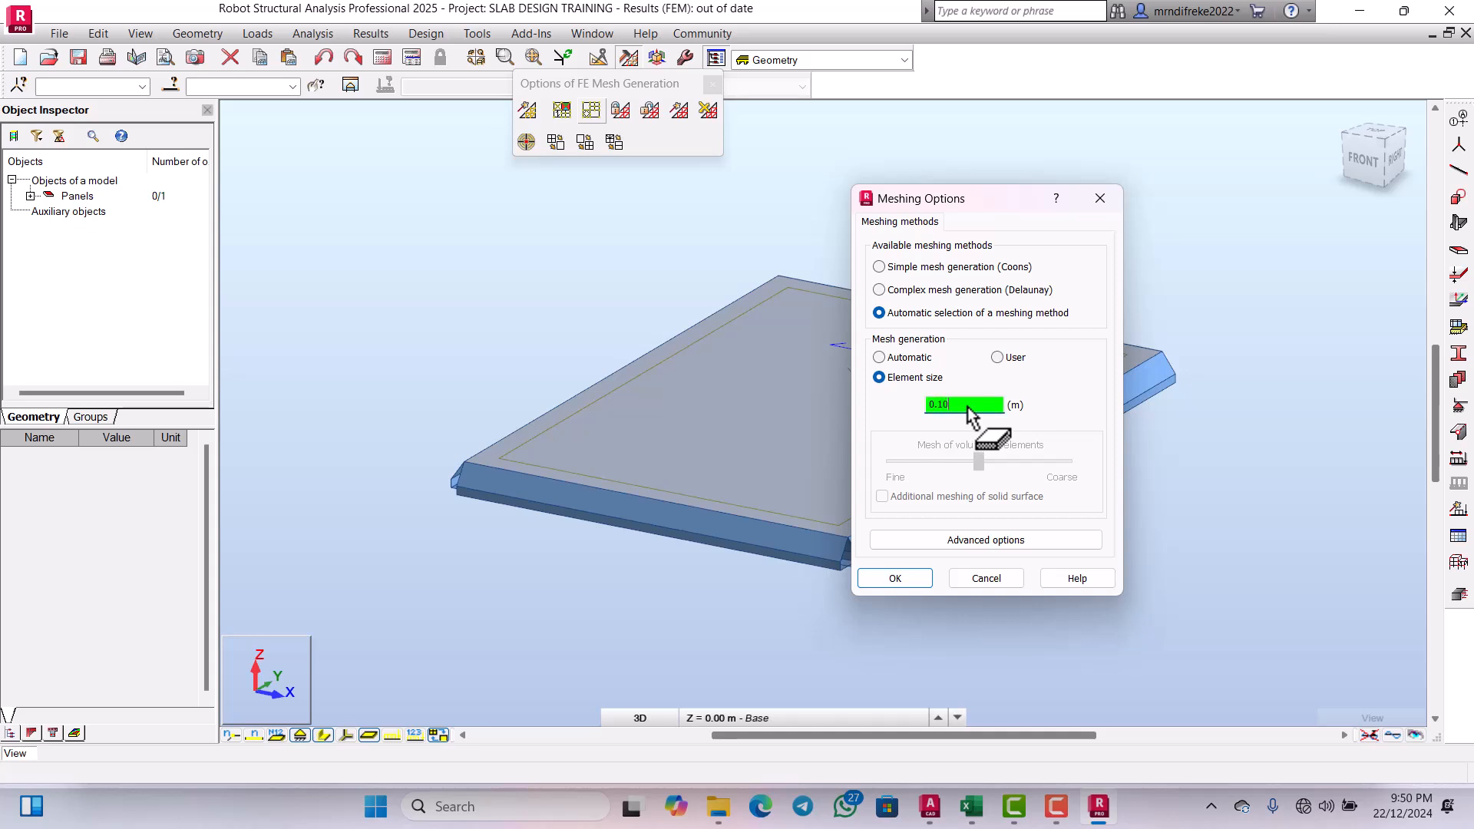
{"action": "left_click", "coordinate": [922, 582]}
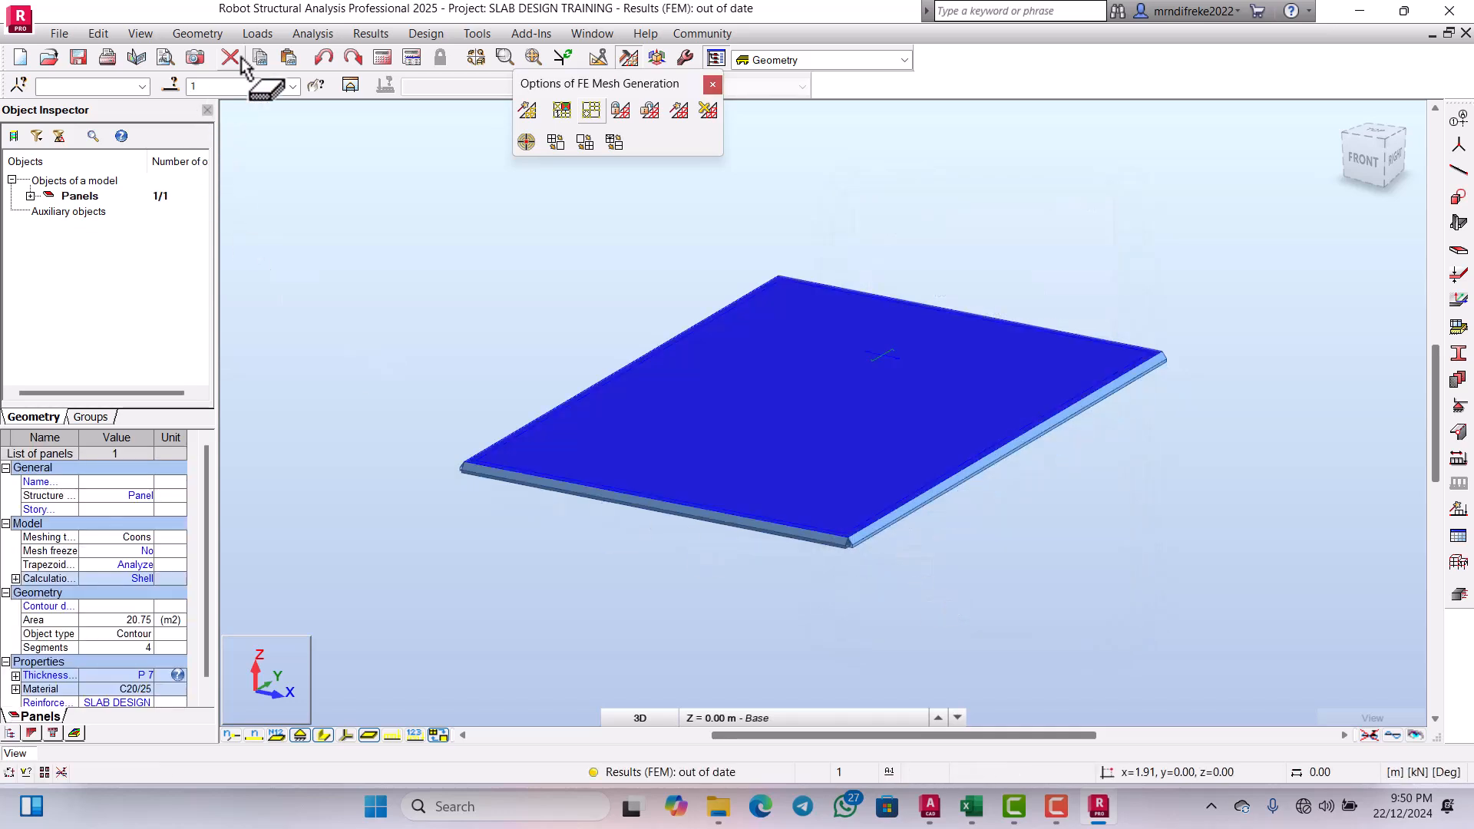
Step: Generate the computational model to mesh the slab panel and close the FE mesh generation options
{"action": "left_click", "coordinate": [313, 36]}
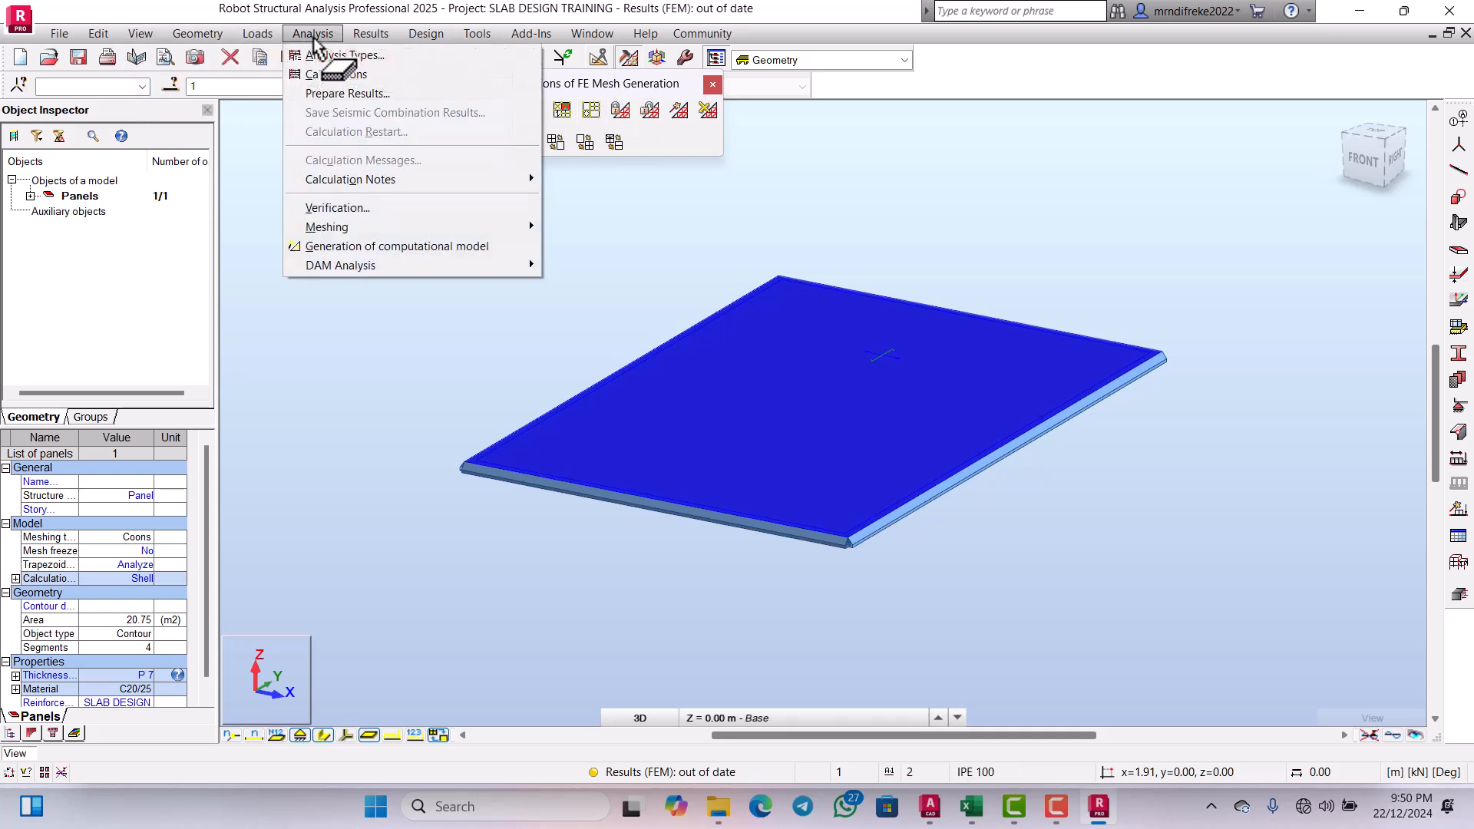
{"action": "left_click", "coordinate": [343, 247]}
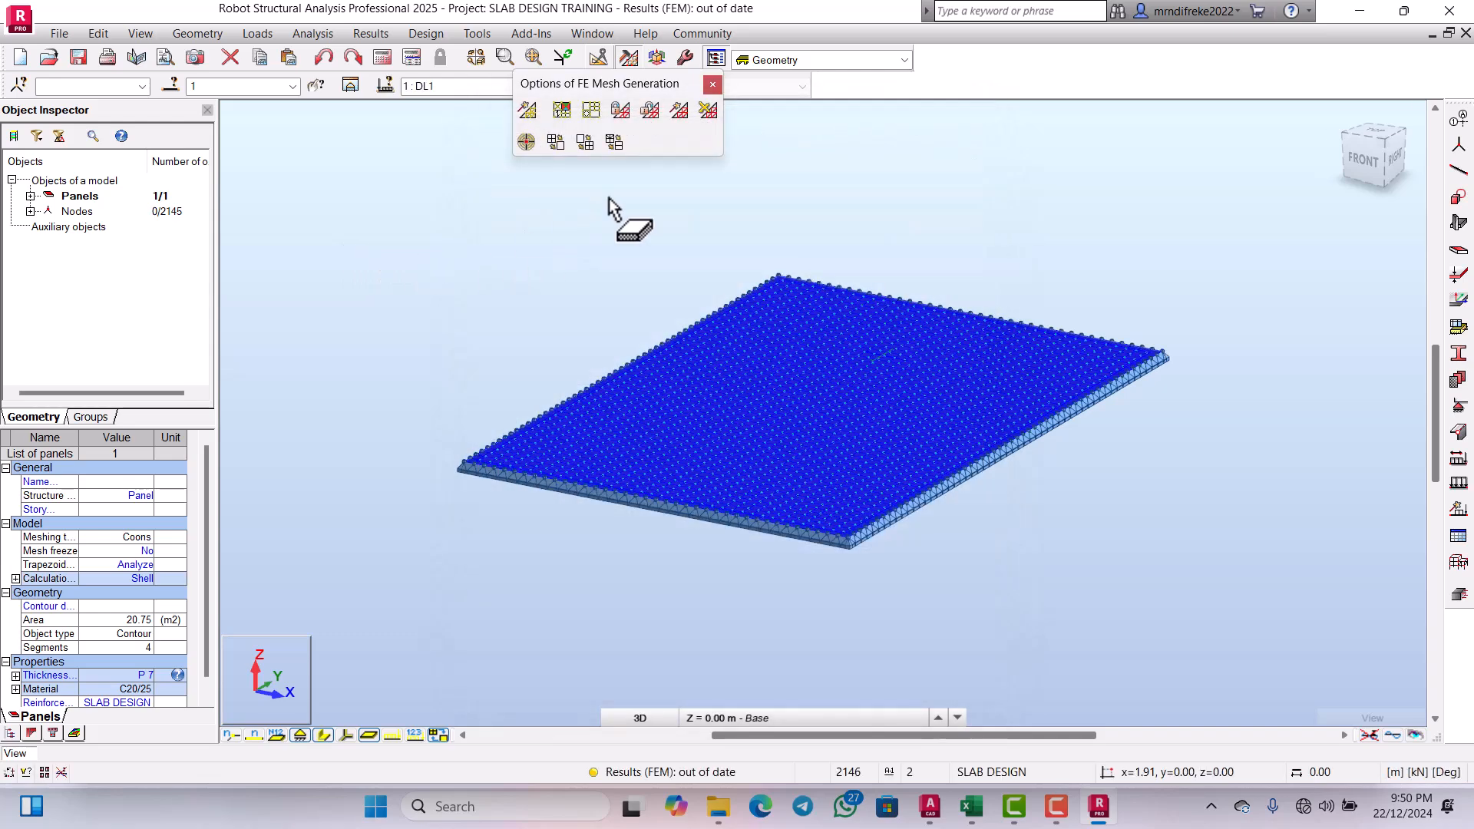
{"action": "left_click", "coordinate": [712, 84]}
{"action": "scroll", "coordinate": [737, 290], "scroll_direction": "down", "scroll_amount": 2}
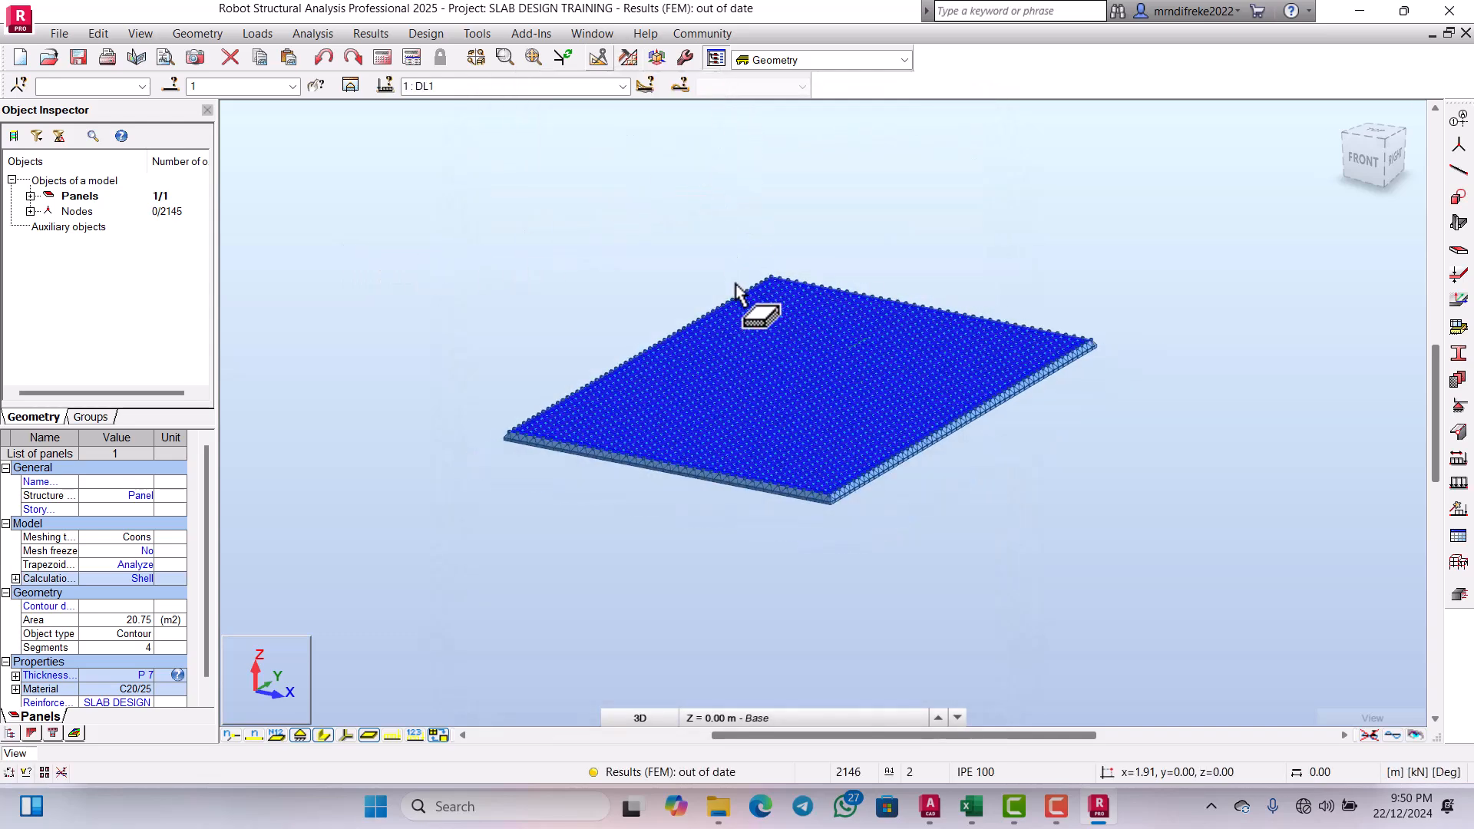
{"action": "scroll", "coordinate": [771, 299], "scroll_direction": "up", "scroll_amount": 1}
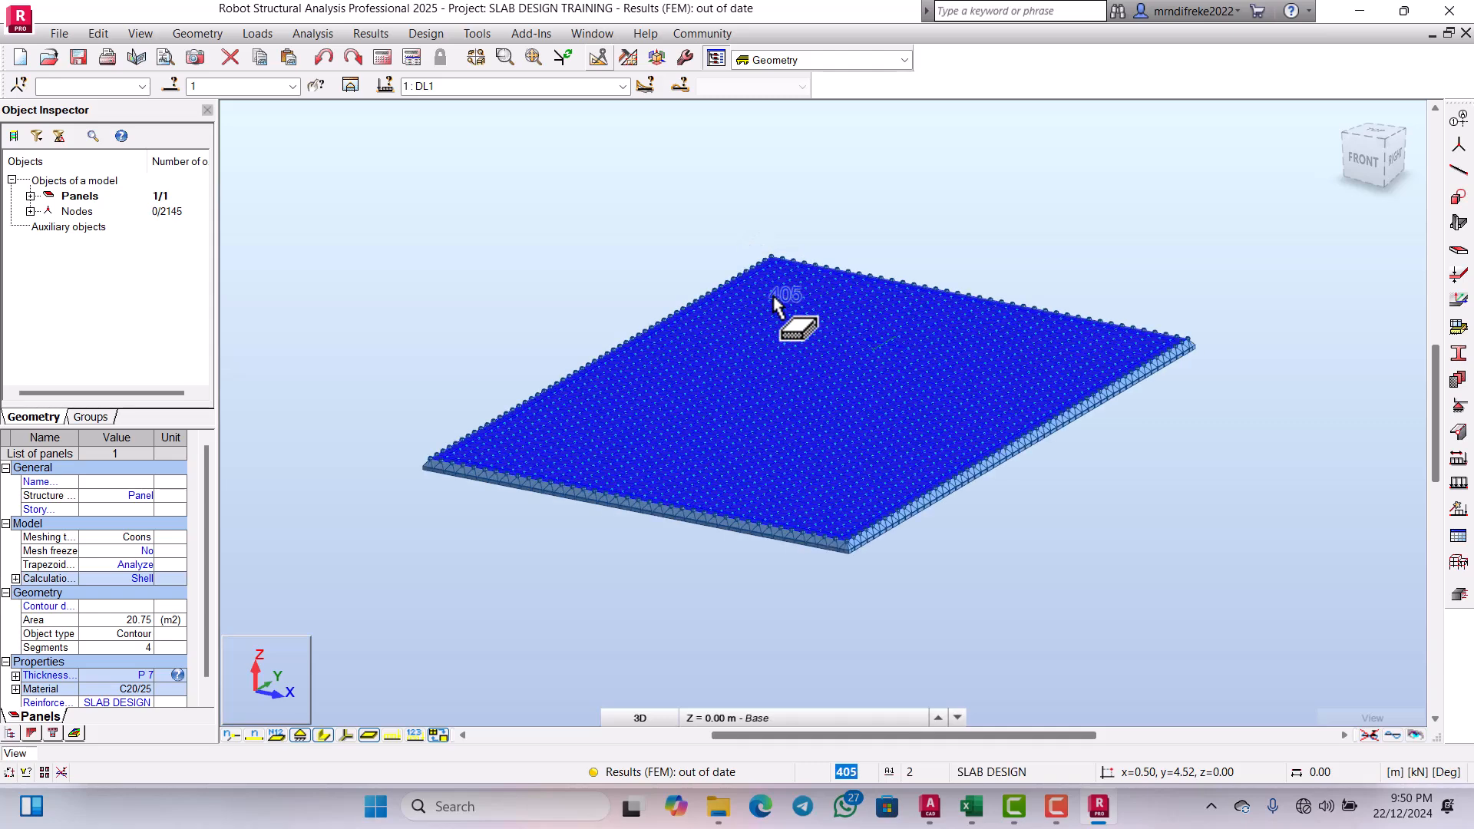
{"action": "scroll", "coordinate": [768, 243], "scroll_direction": "down", "scroll_amount": 1}
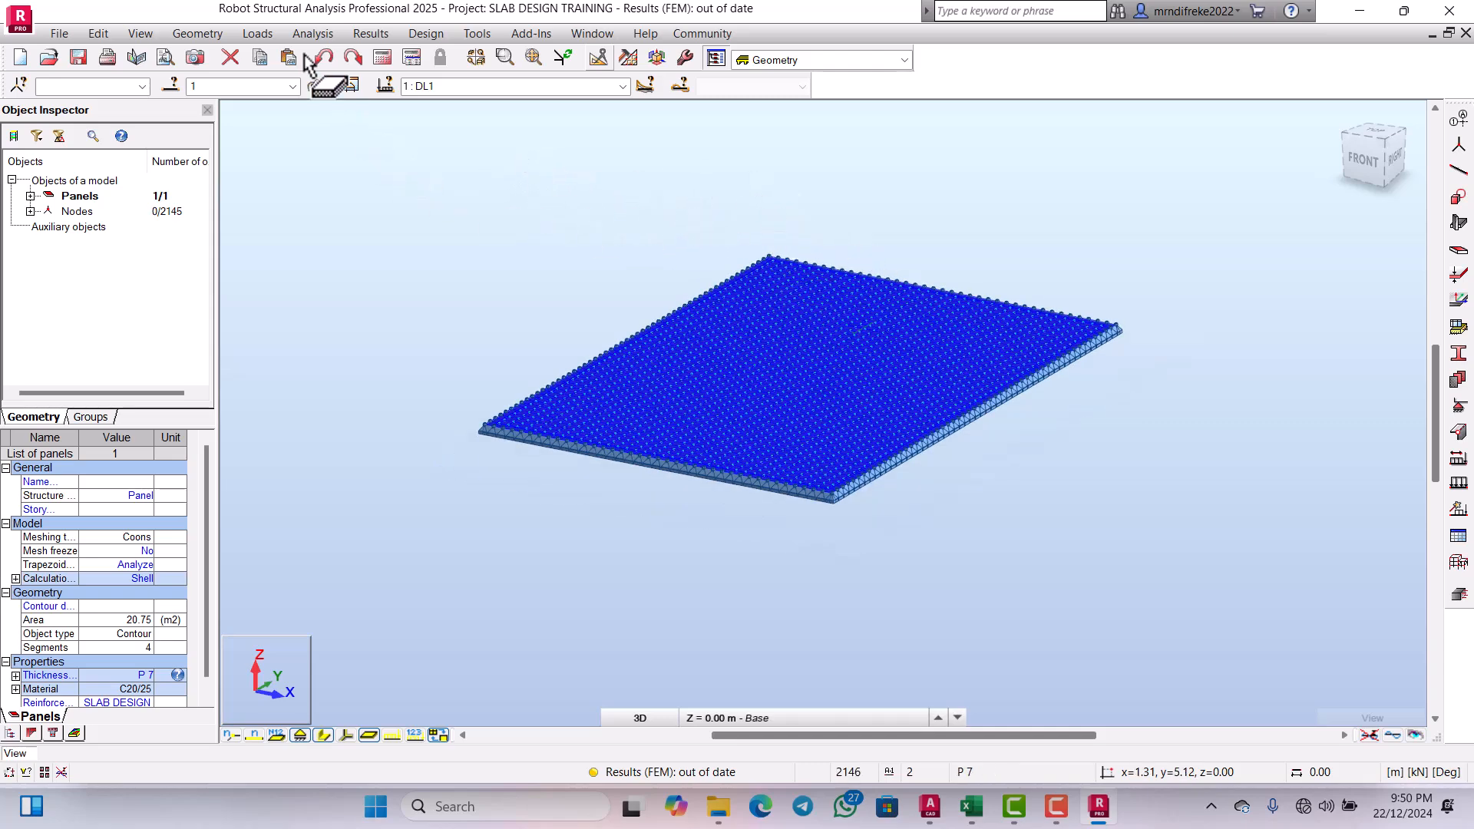
Step: Add load case 2 named "dead load from slab" with dead nature and Structural subnature
{"action": "left_click", "coordinate": [255, 34]}
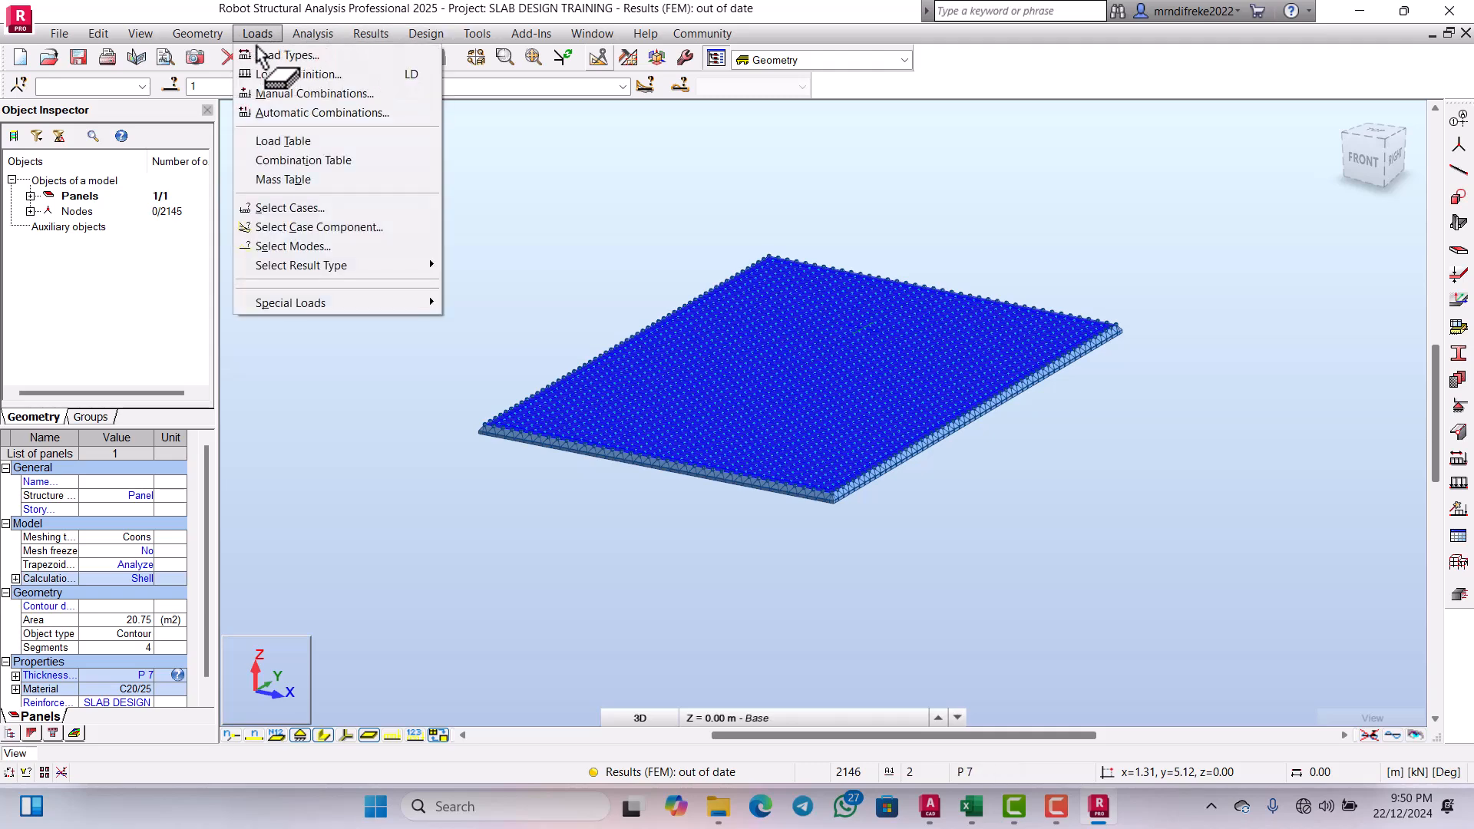
{"action": "left_click", "coordinate": [265, 55]}
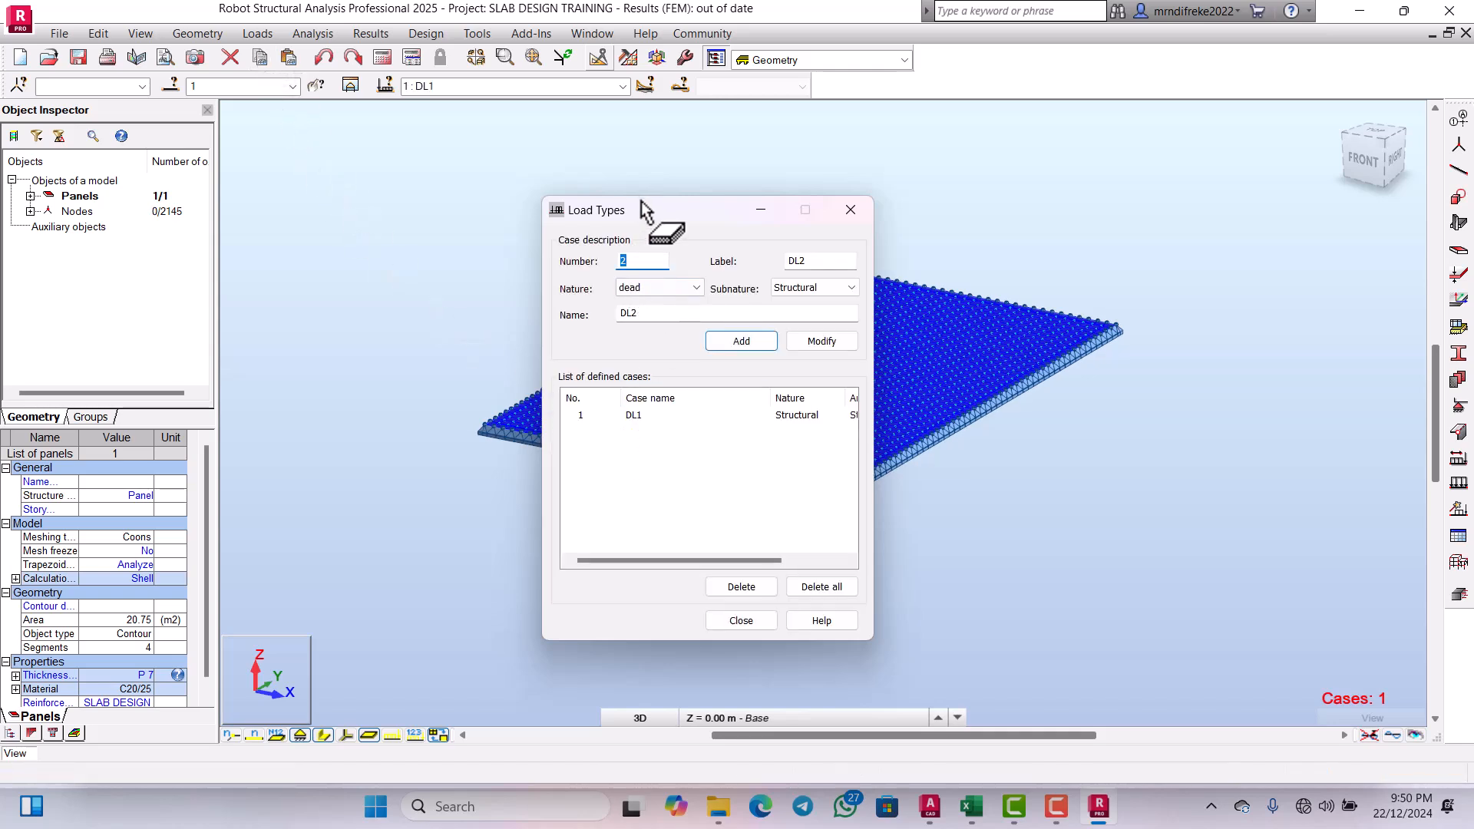
{"action": "left_click_drag", "start_coordinate": [645, 204], "coordinate": [824, 137]}
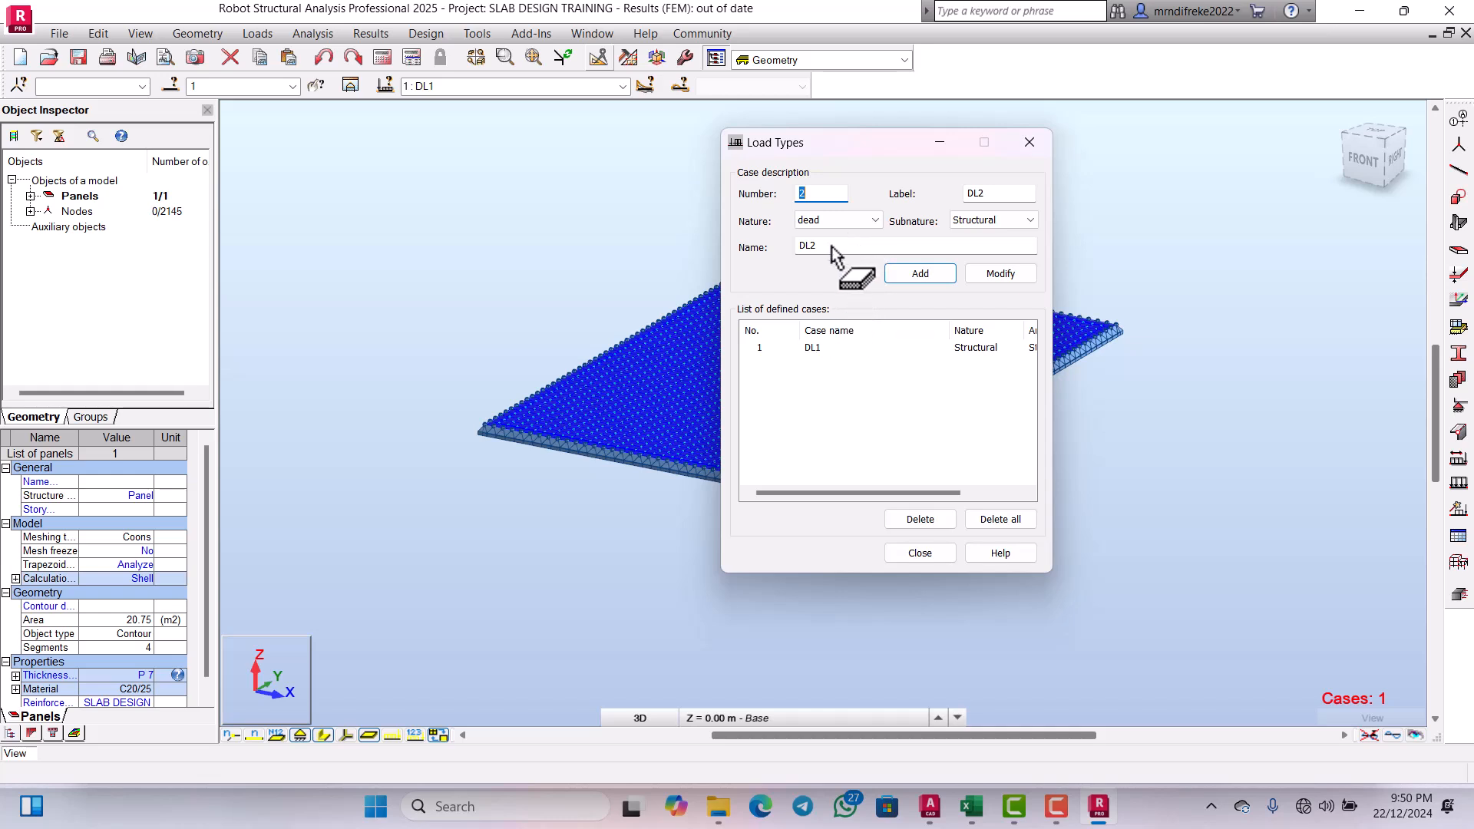
{"action": "double_click", "coordinate": [795, 245]}
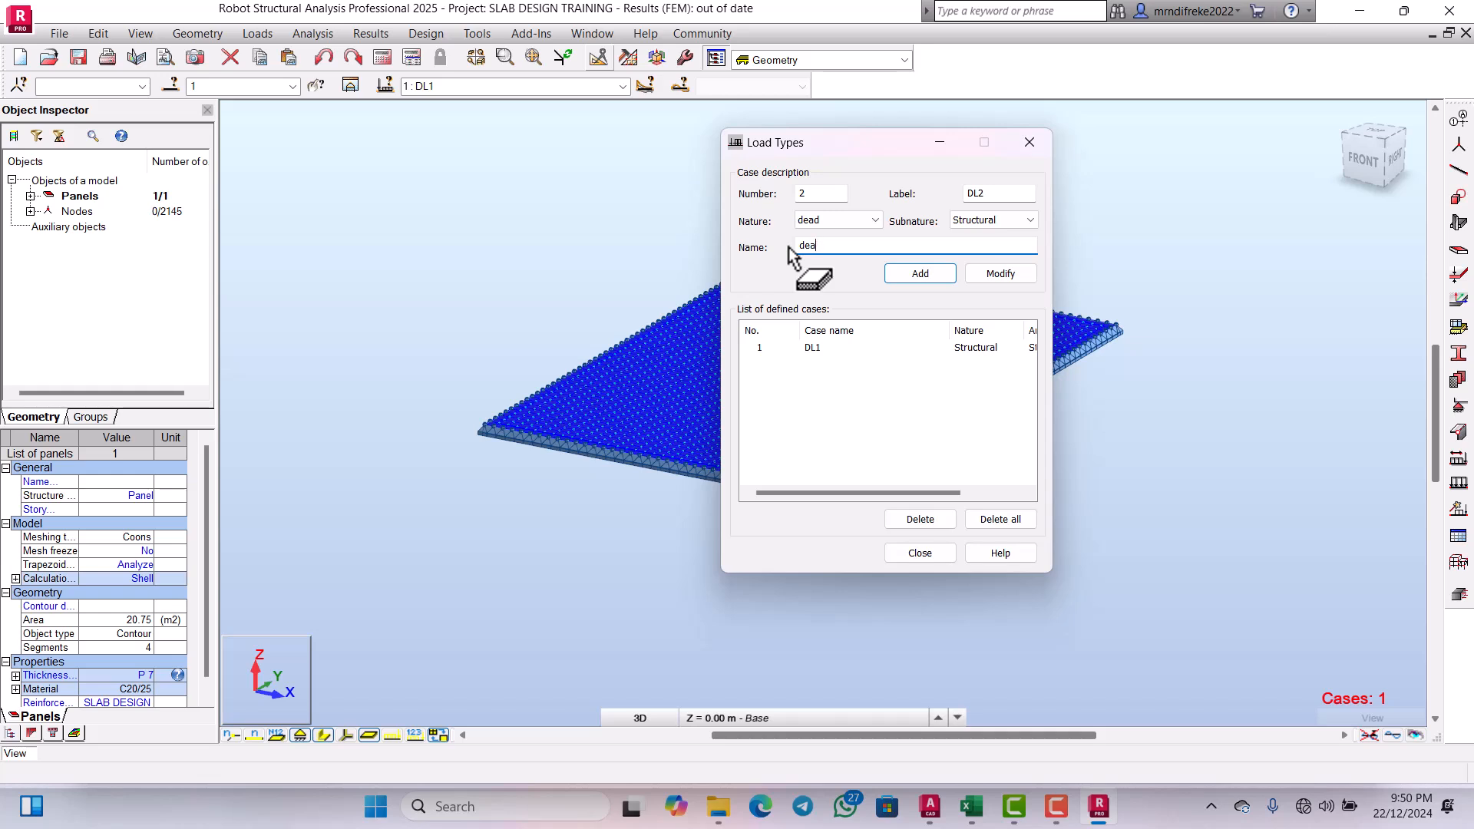
{"action": "type", "text": "dead load from slab"}
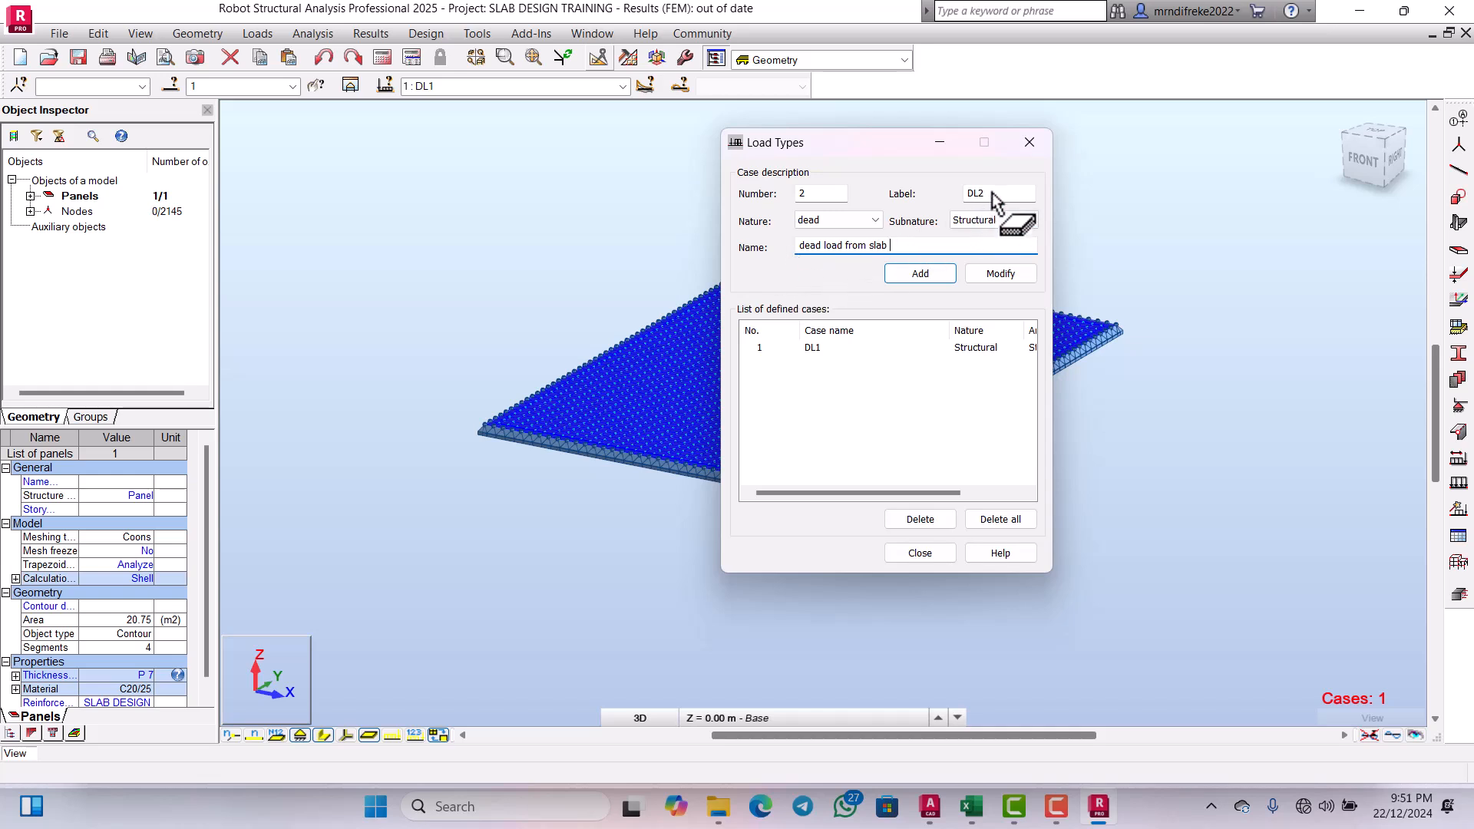
{"action": "left_click", "coordinate": [919, 274]}
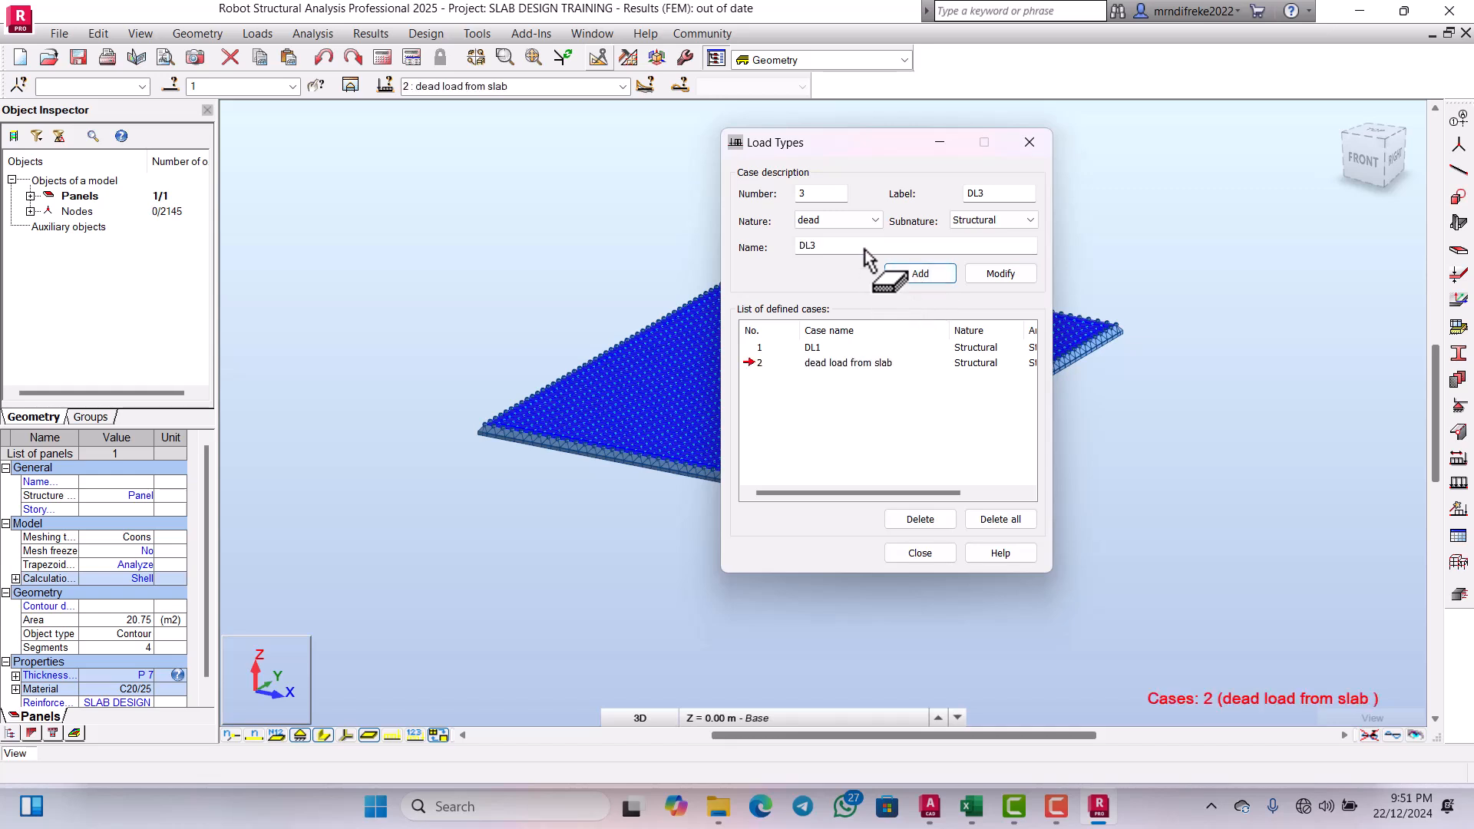
Step: Add load case 3 named "live load from slab" with live nature and Category A subnature, and finish the load types
{"action": "left_click", "coordinate": [876, 221]}
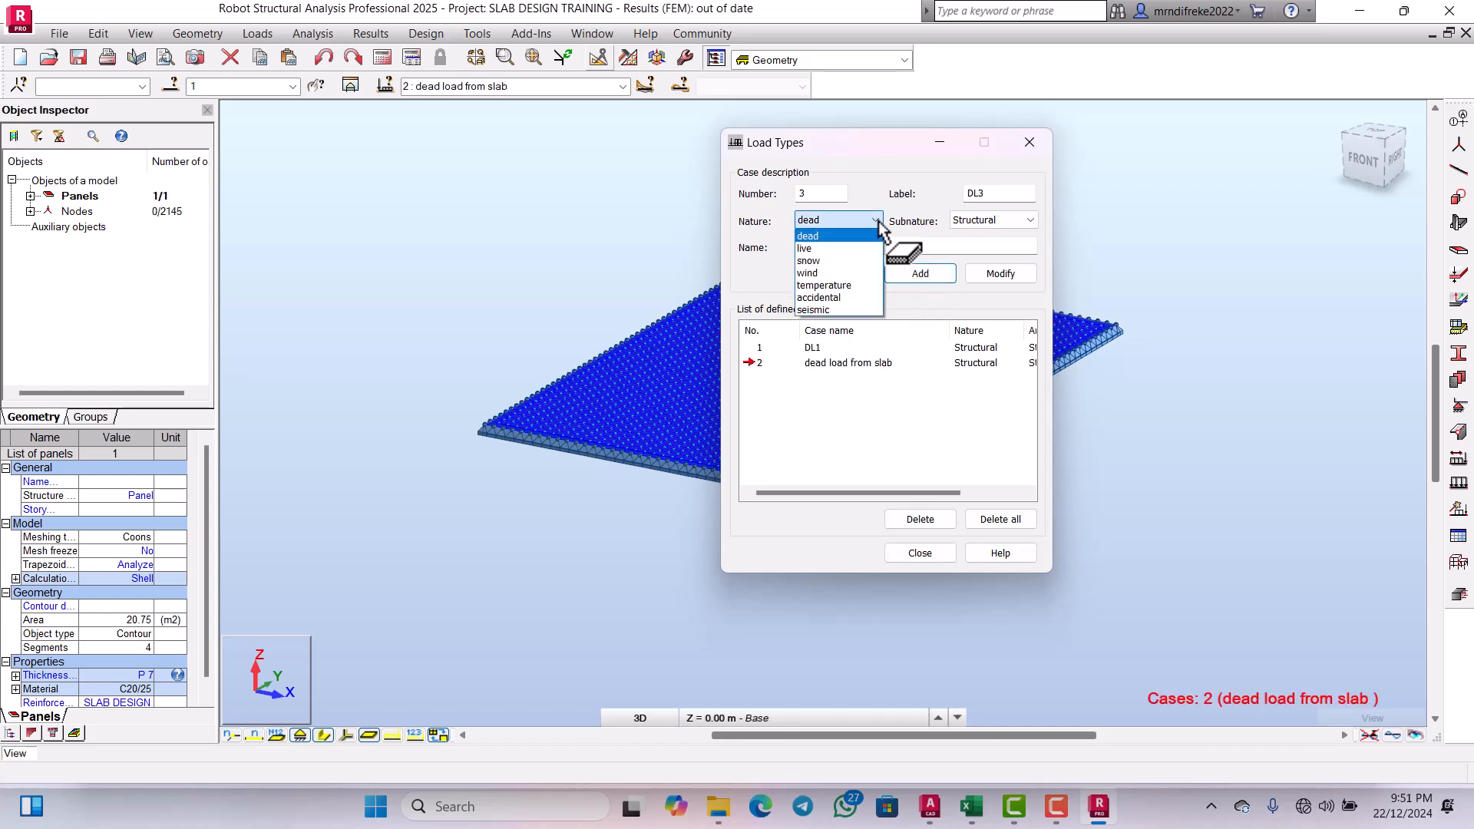
{"action": "left_click", "coordinate": [829, 247]}
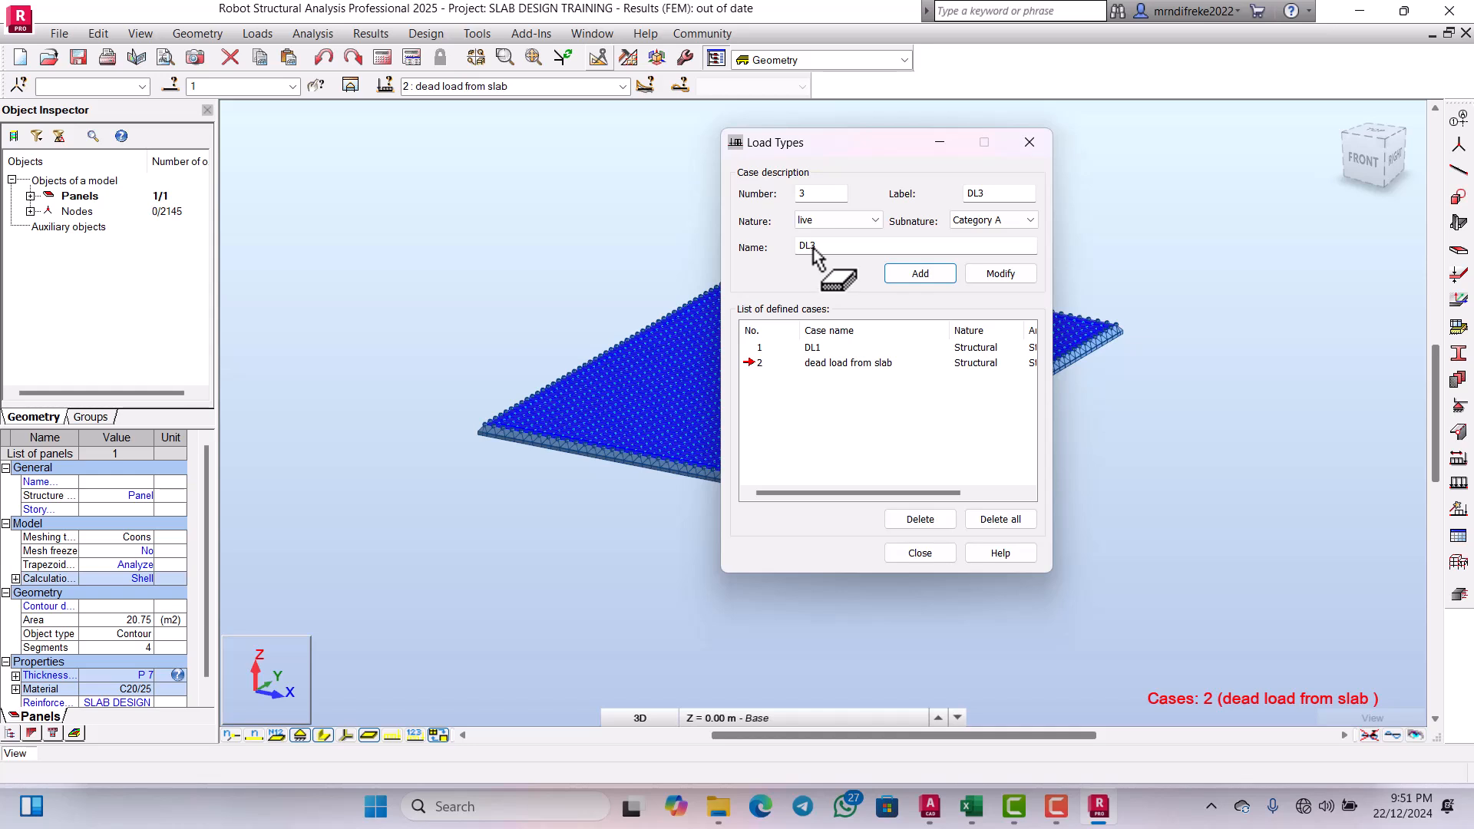
{"action": "double_click", "coordinate": [808, 246]}
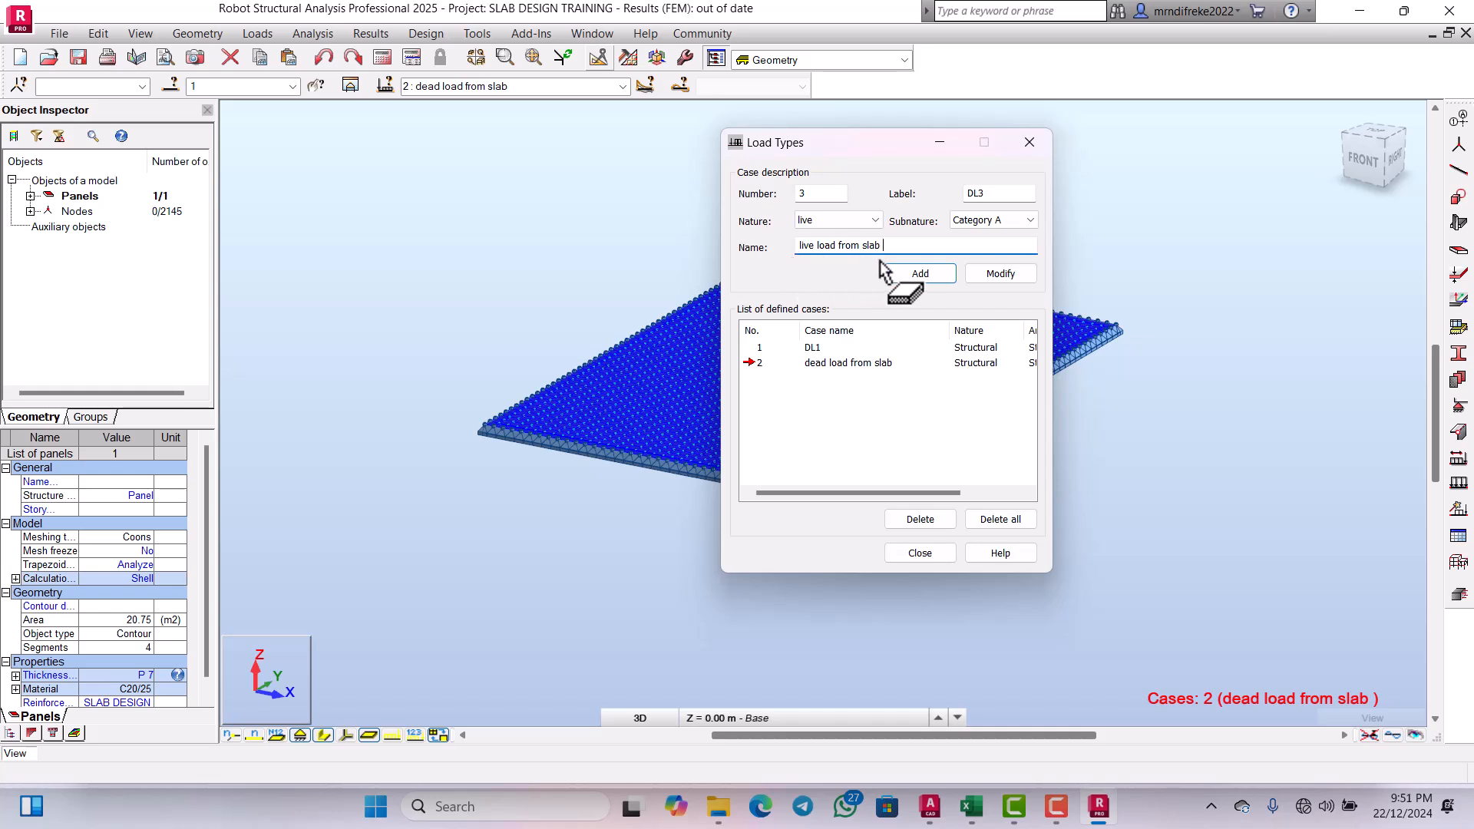
{"action": "left_click", "coordinate": [910, 274]}
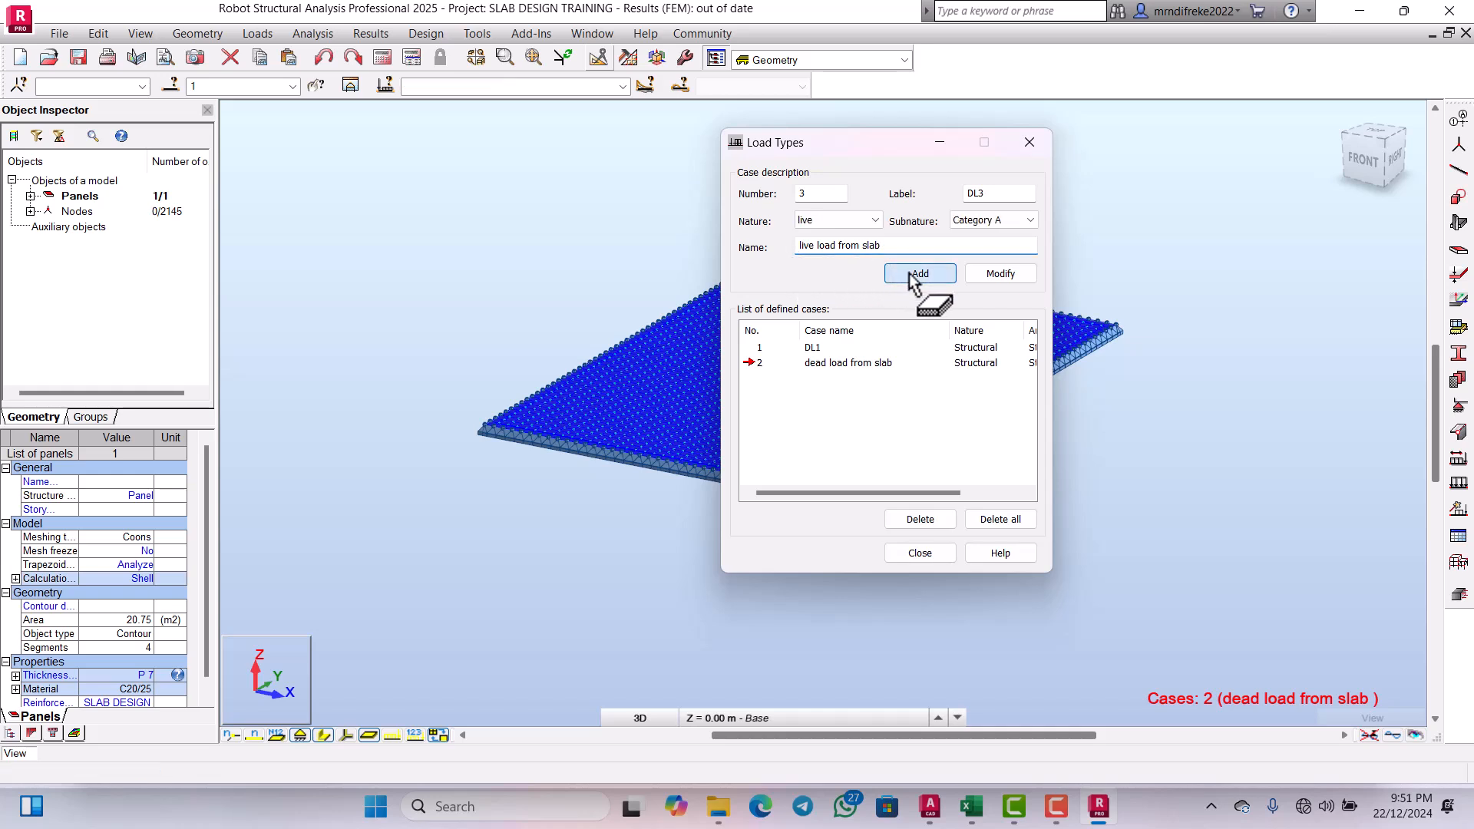
{"action": "left_click", "coordinate": [911, 274]}
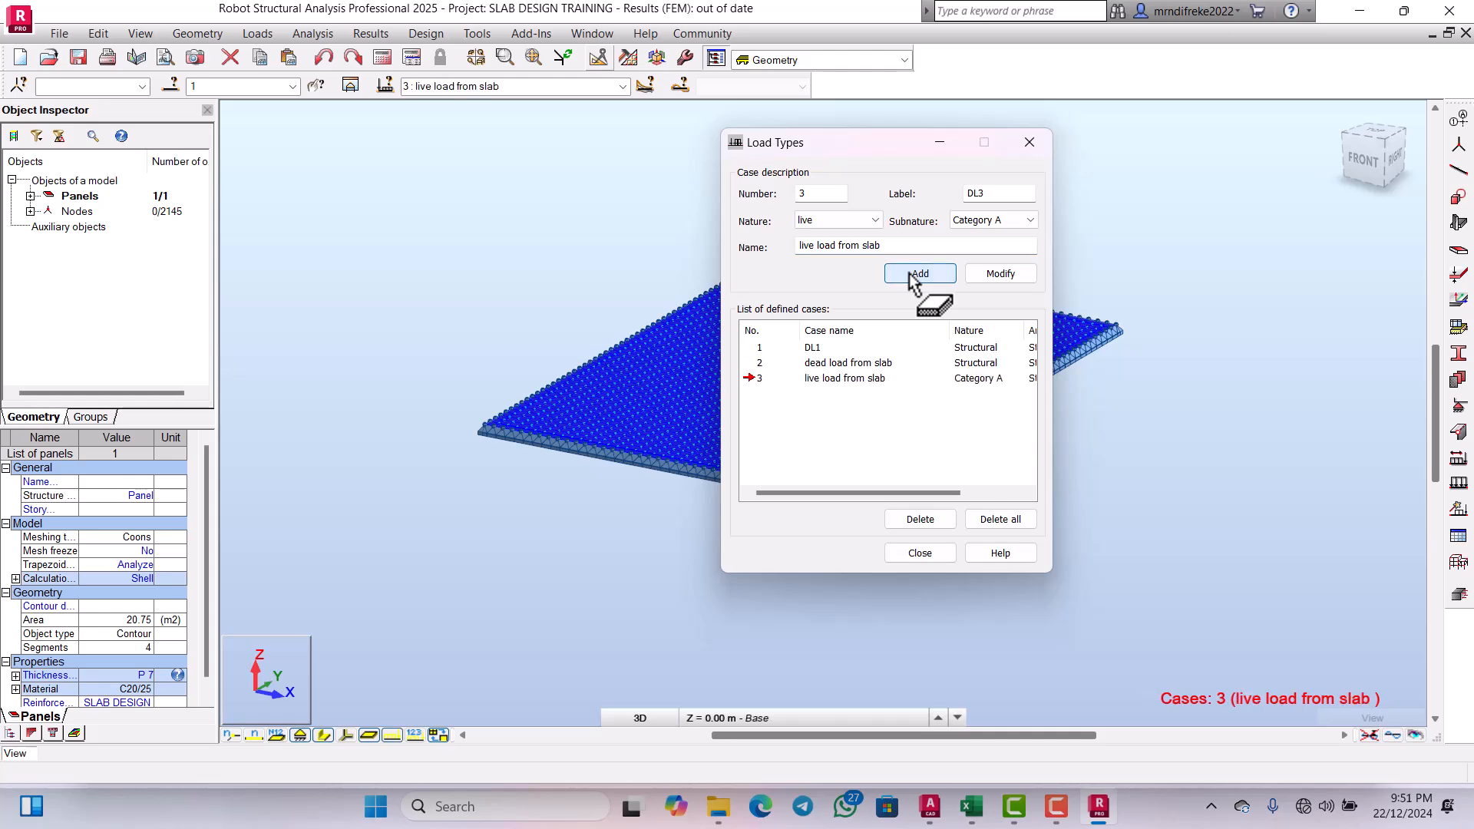
{"action": "left_click", "coordinate": [948, 553]}
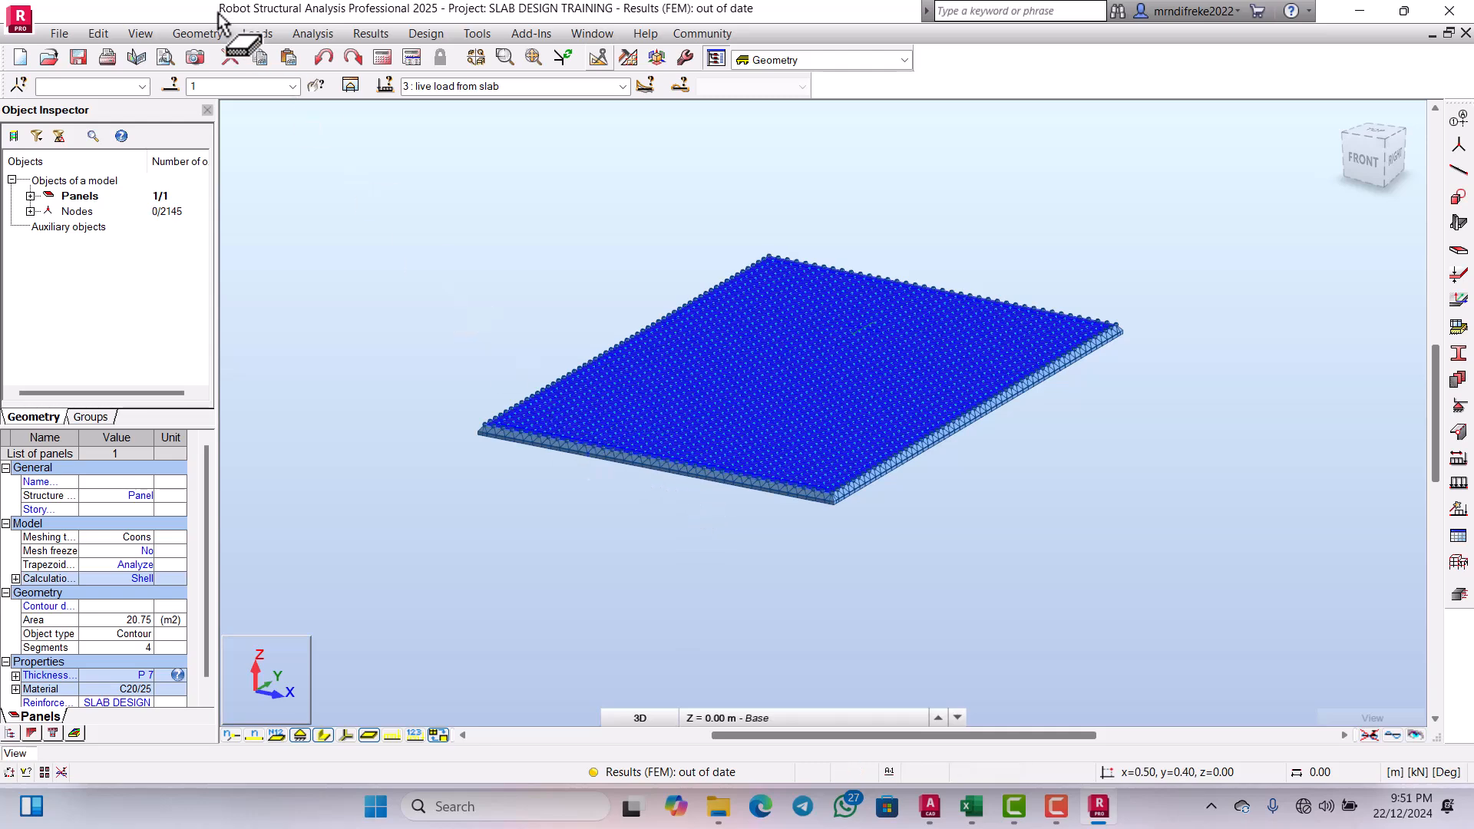
Step: Open the load definition and make load case 2, dead load from slab, the active case
{"action": "left_click", "coordinate": [261, 34]}
{"action": "left_click", "coordinate": [290, 74]}
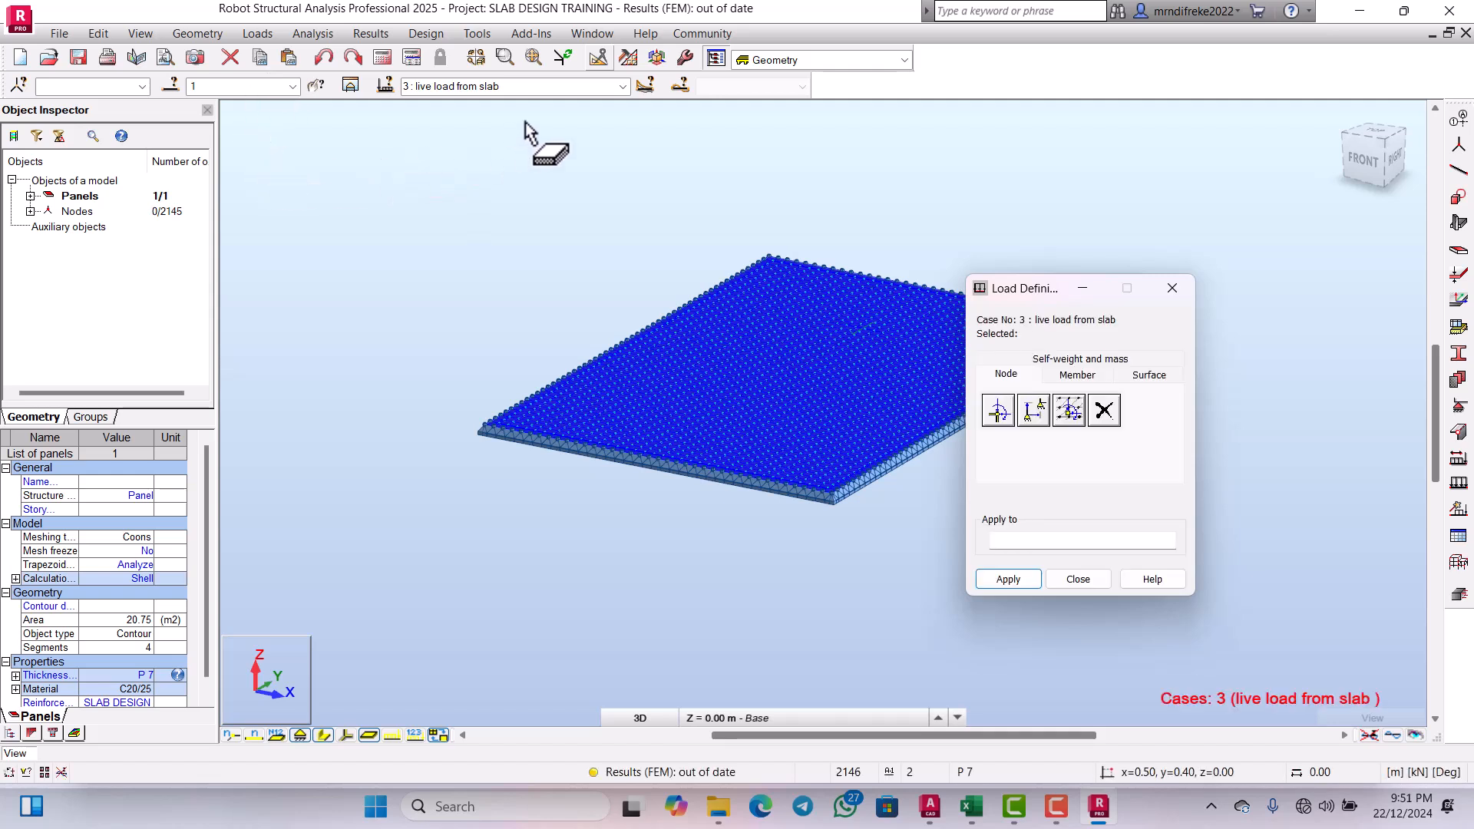
{"action": "left_click", "coordinate": [622, 86]}
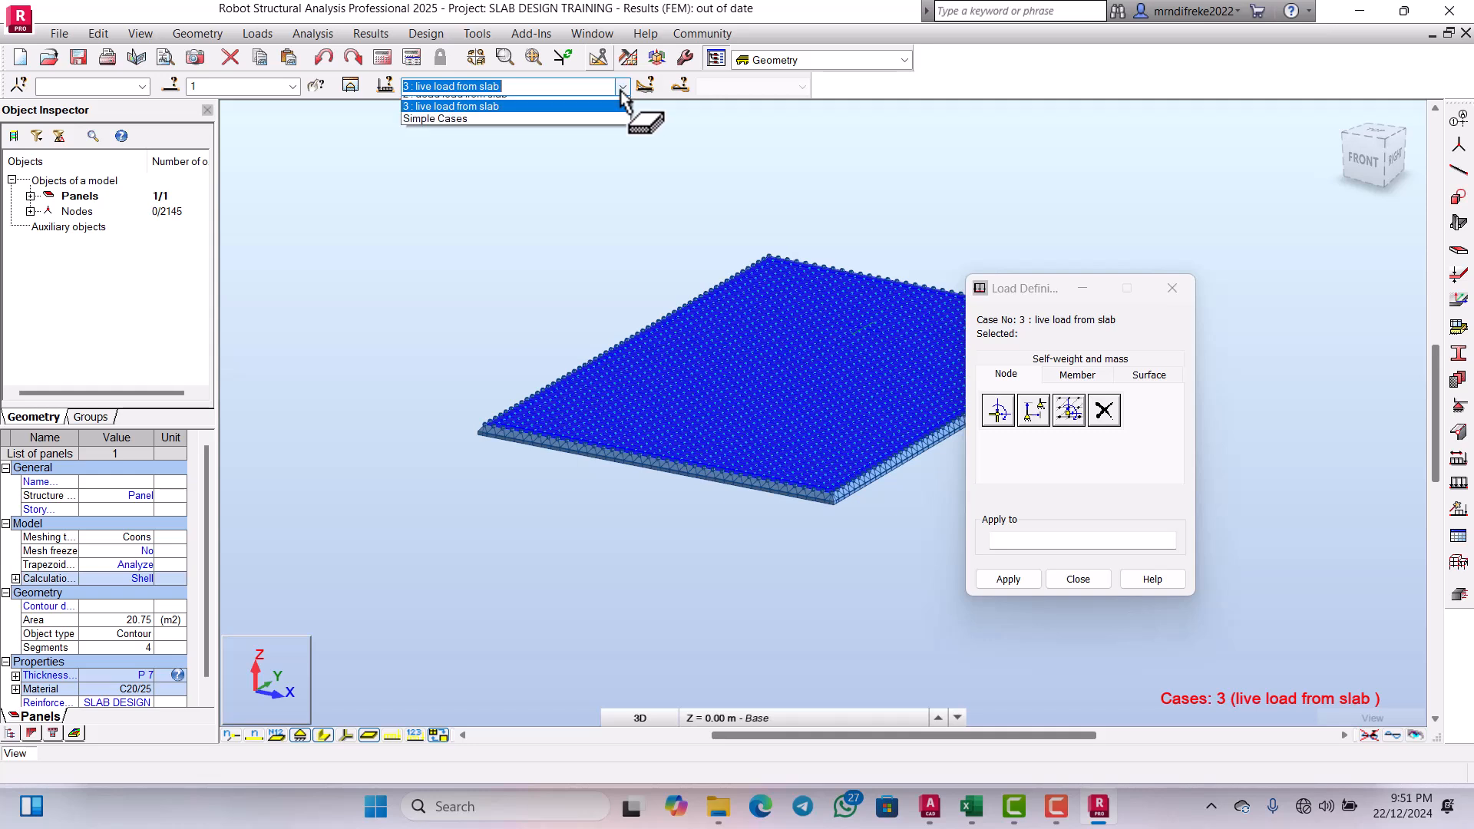
{"action": "left_click", "coordinate": [484, 115]}
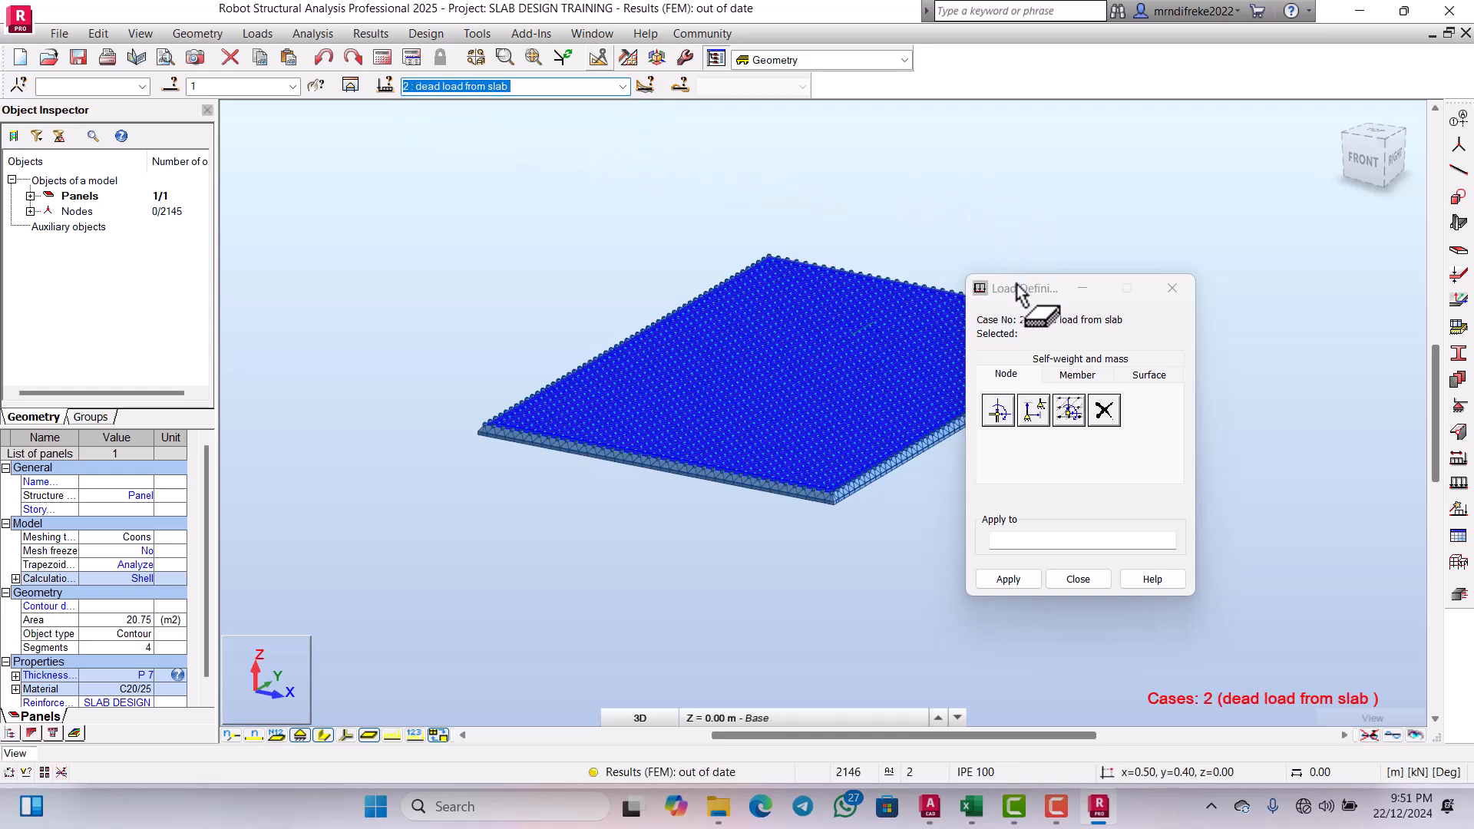
{"action": "left_click_drag", "start_coordinate": [1020, 291], "coordinate": [1095, 103]}
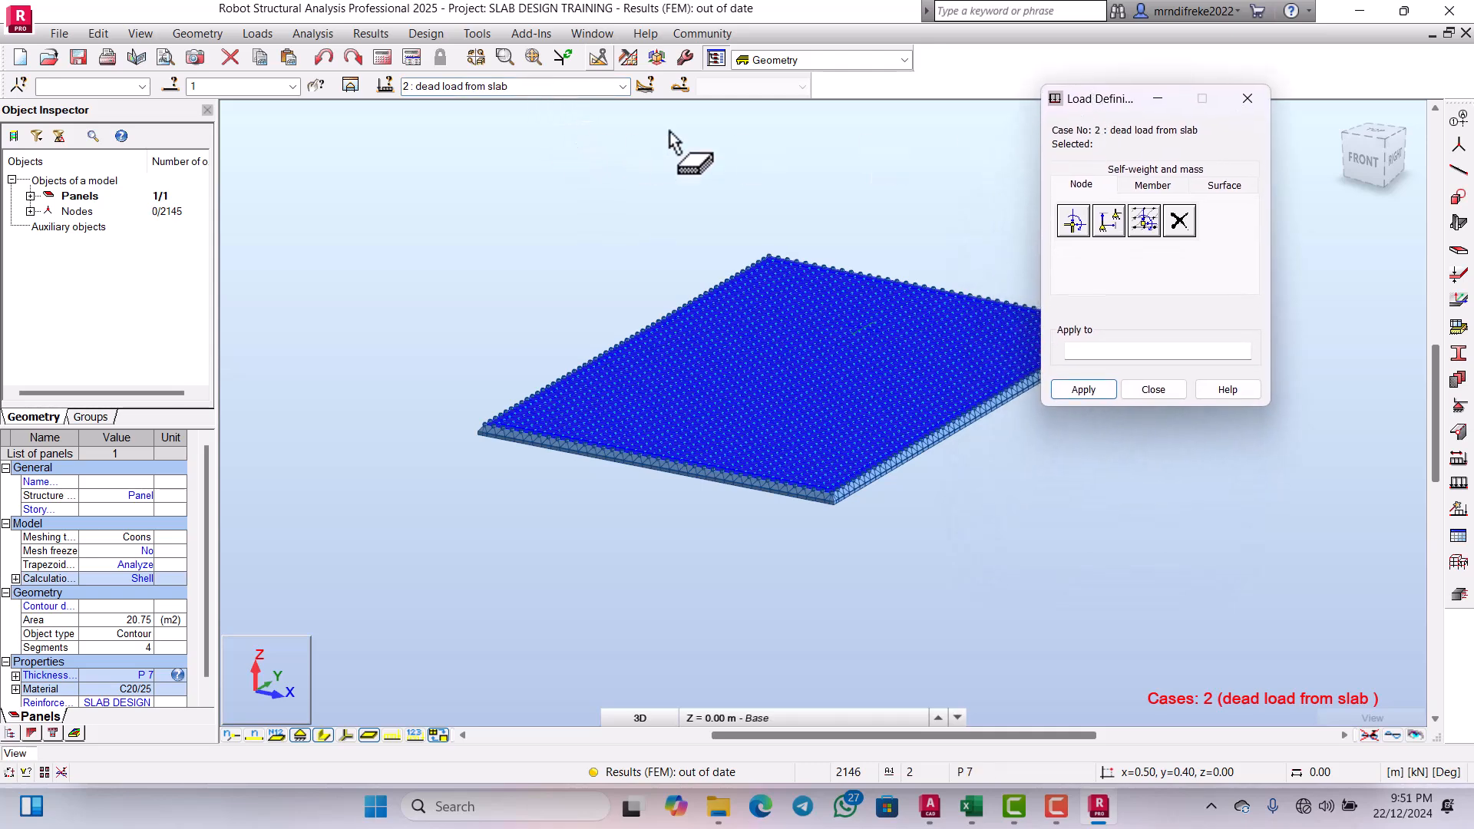
Step: Look up the slab dead load in the Excel load computation and apply it to panel 1 as a uniform planar load of -4.47 kPa in Z
{"action": "left_click", "coordinate": [1224, 186]}
{"action": "left_click", "coordinate": [1072, 223]}
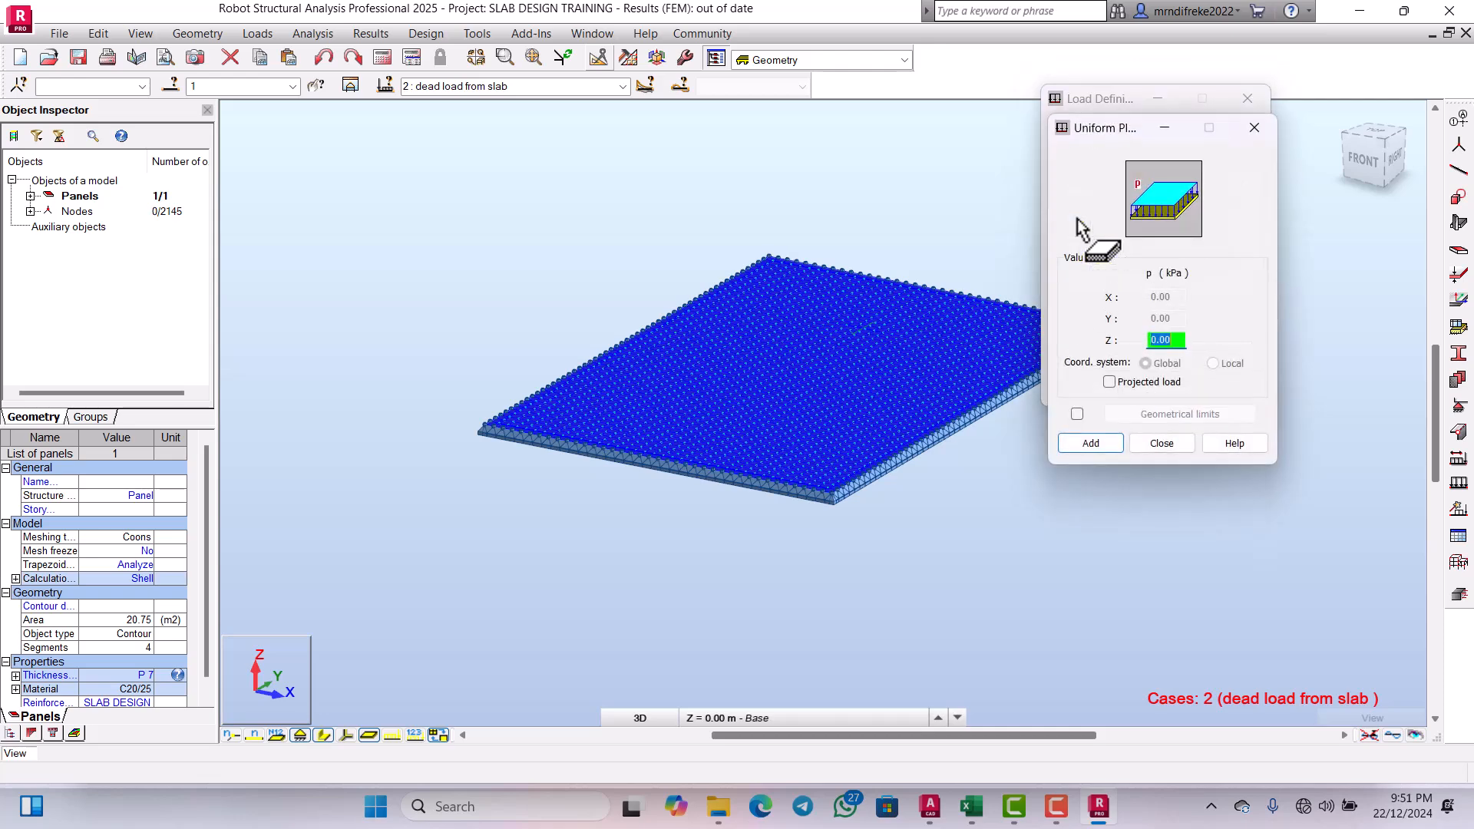
{"action": "left_click", "coordinate": [1255, 127]}
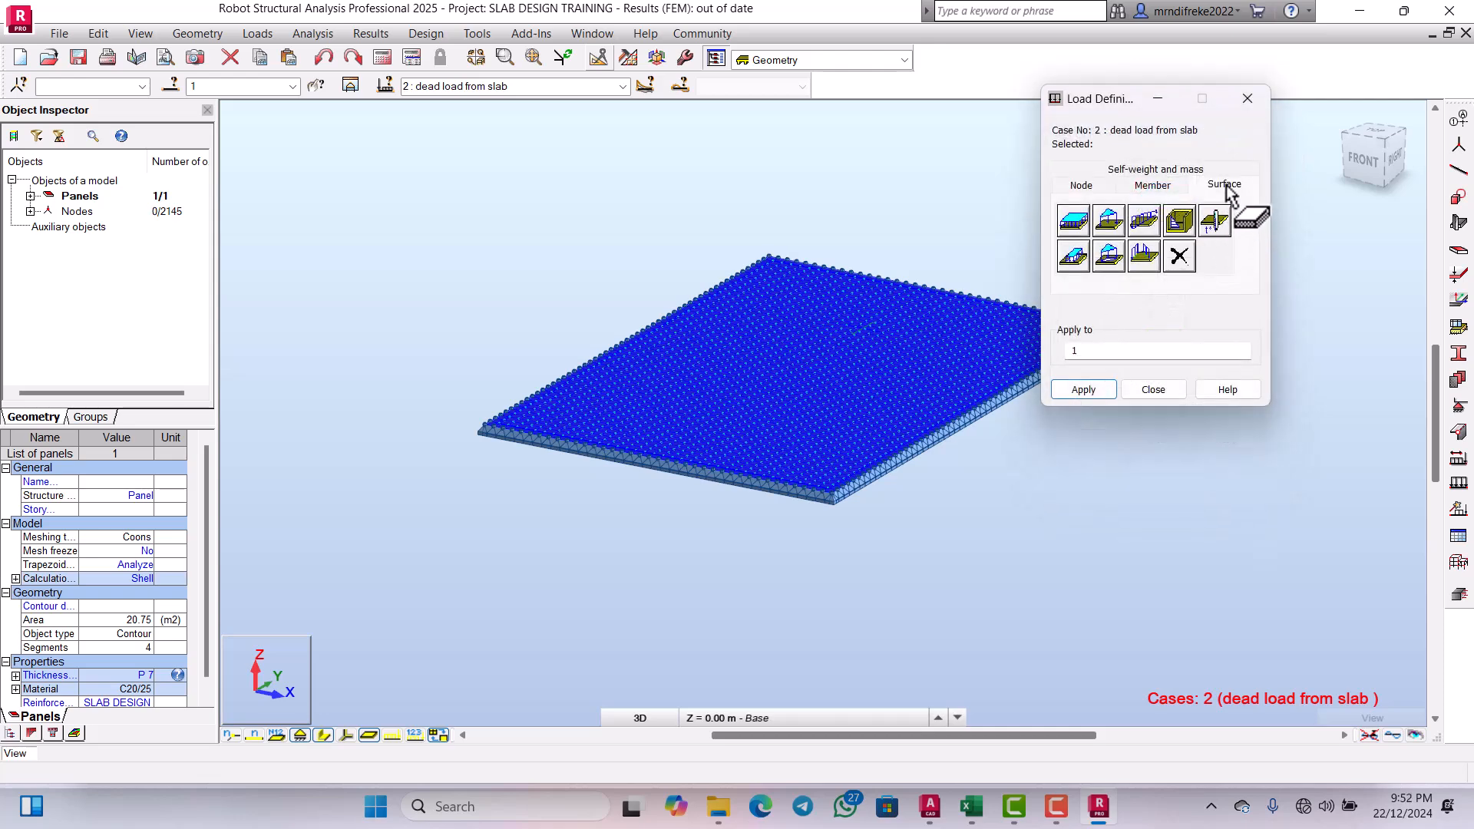
{"action": "left_click", "coordinate": [1076, 221]}
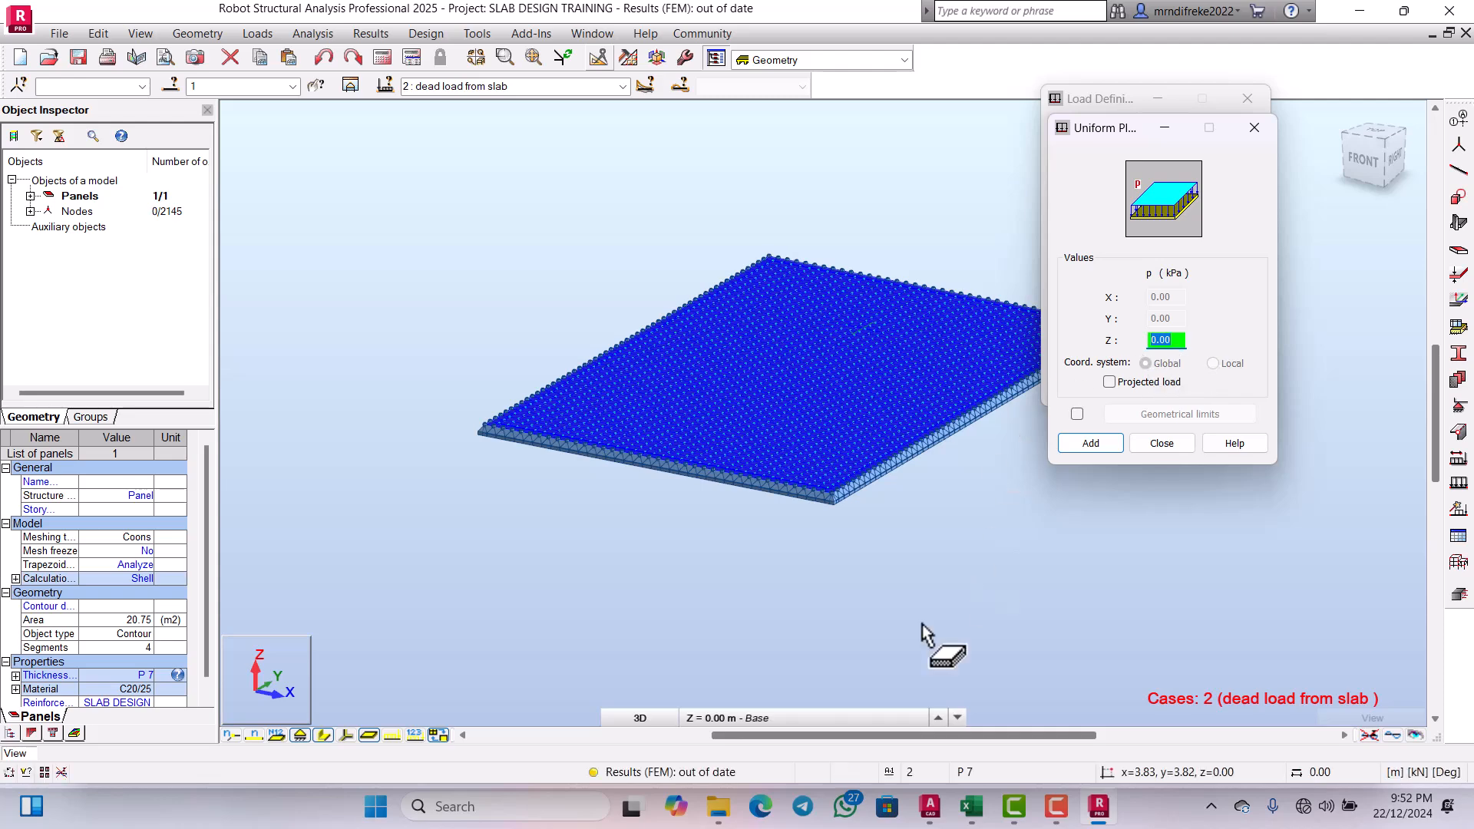
{"action": "left_click", "coordinate": [987, 810]}
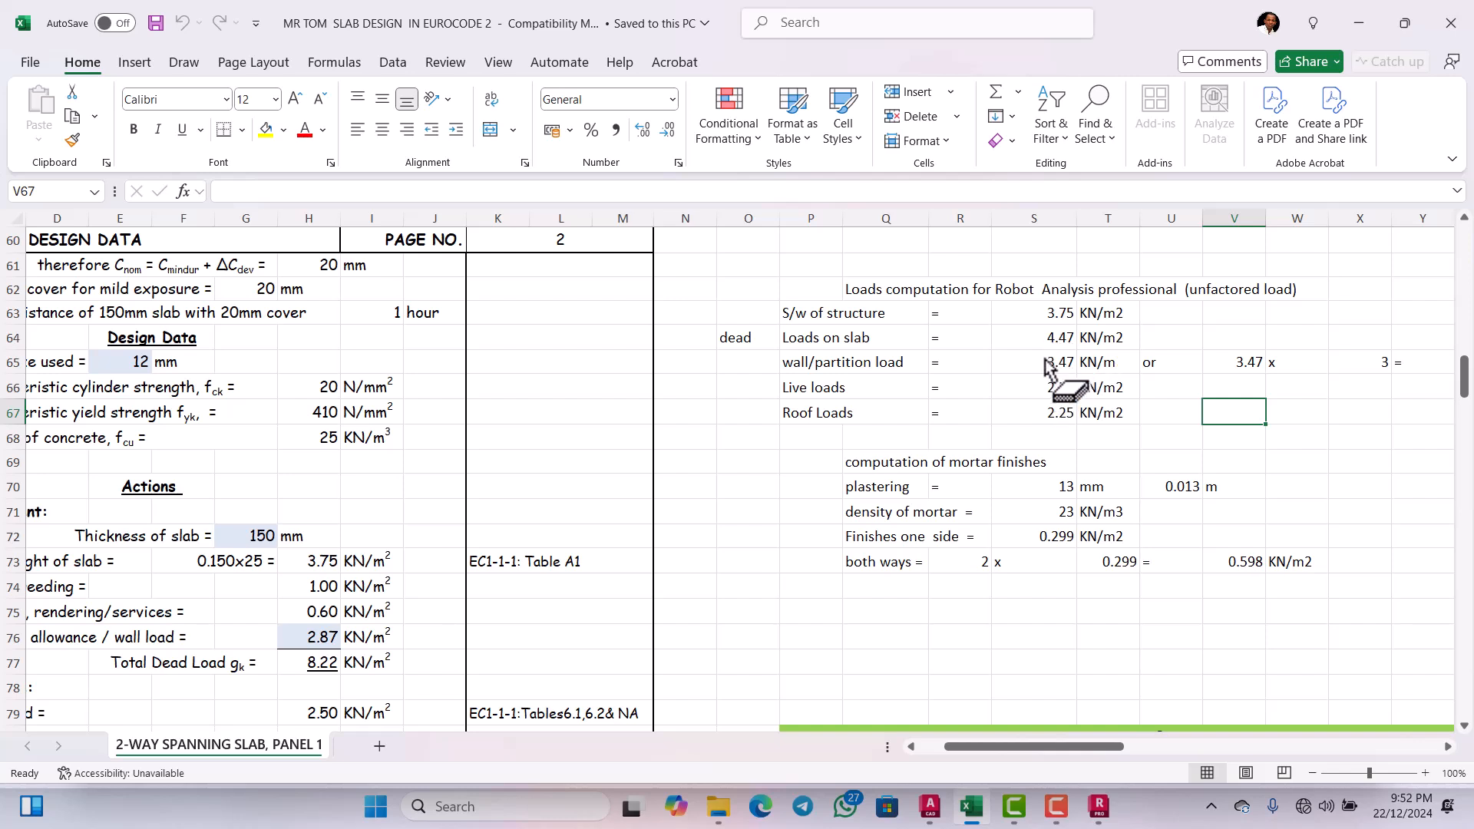
{"action": "left_click", "coordinate": [1093, 817]}
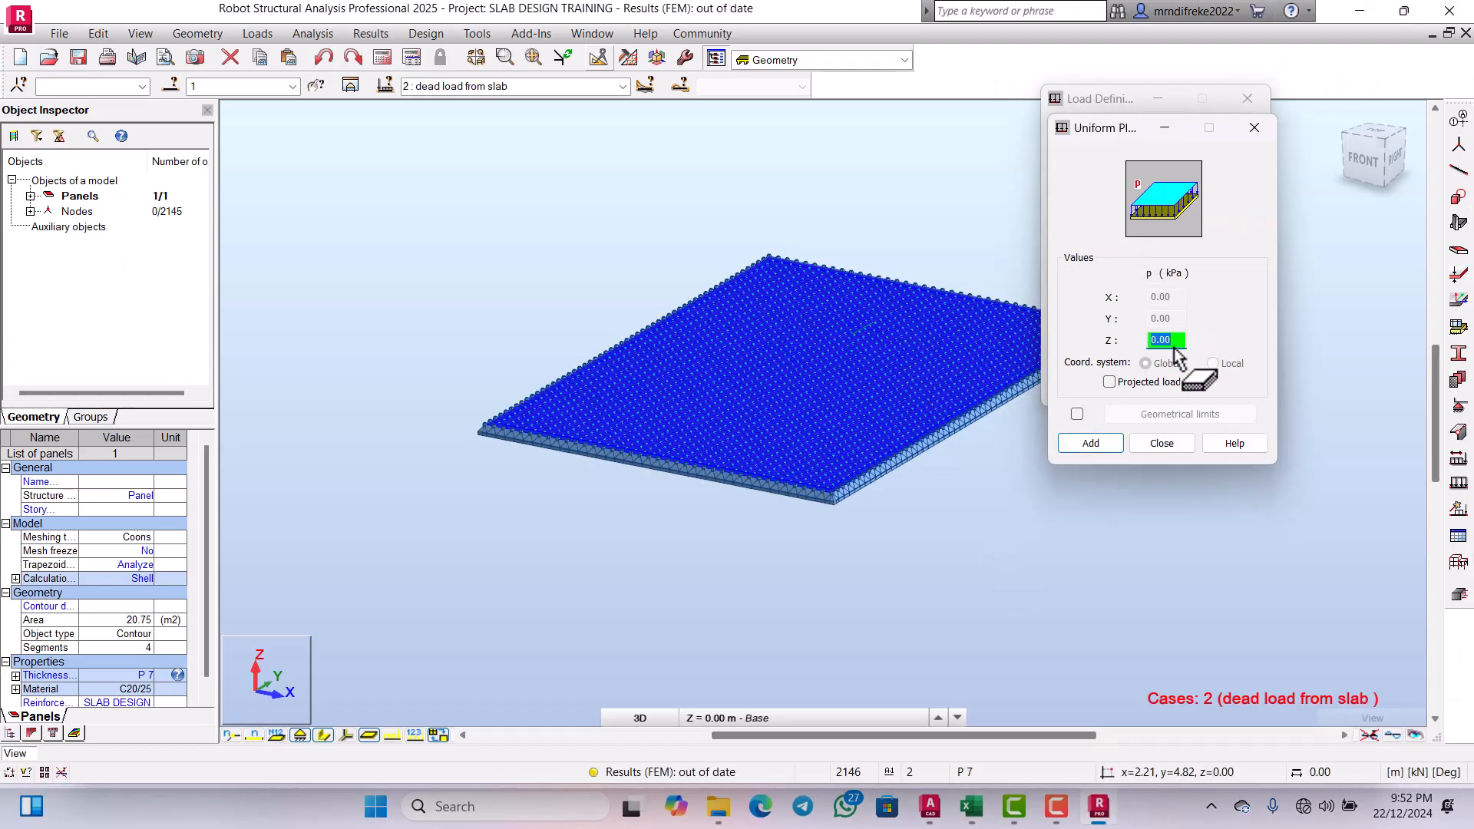
{"action": "left_click_drag", "start_coordinate": [1175, 343], "coordinate": [1162, 343]}
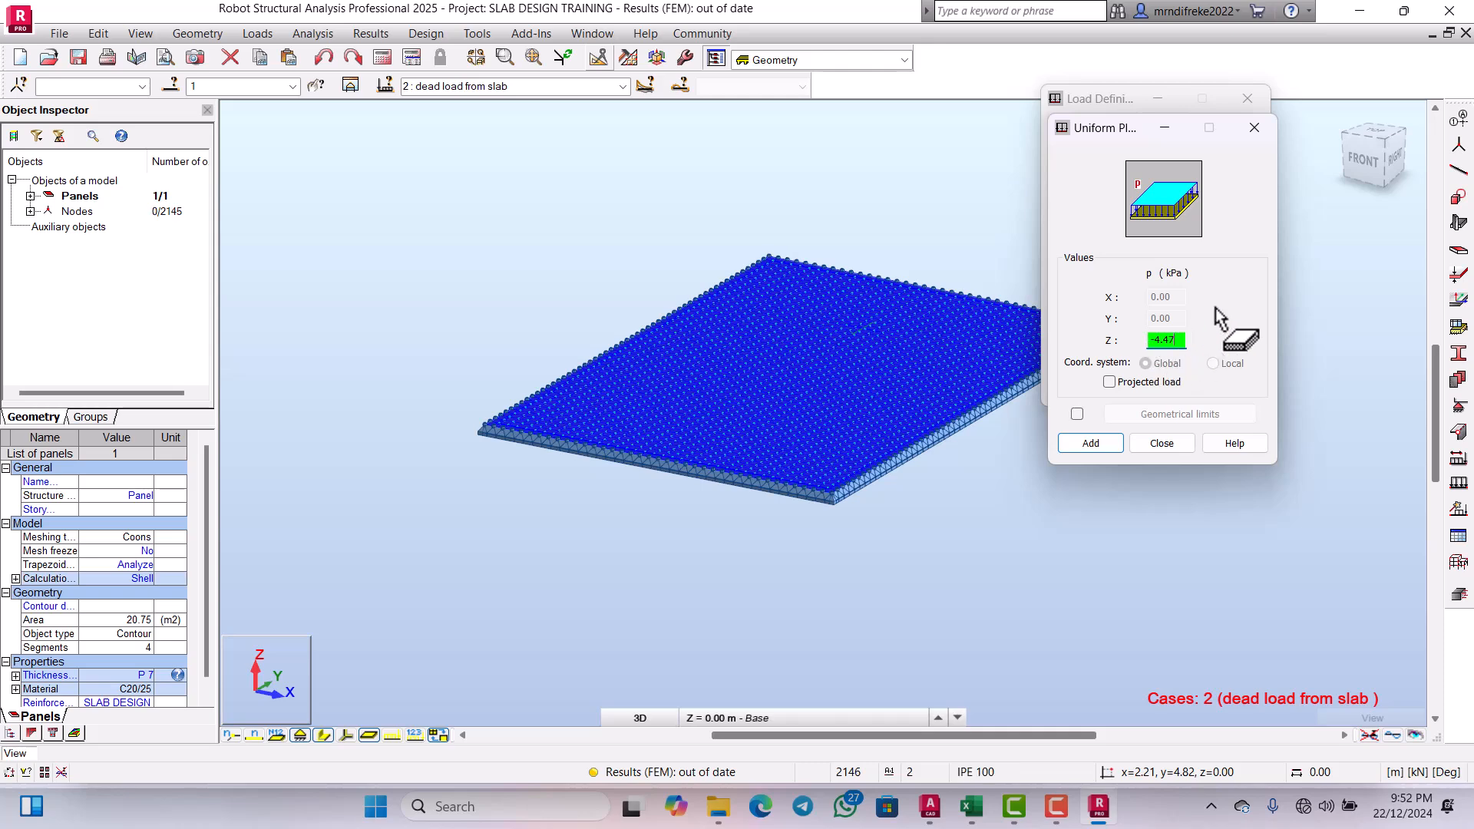
{"action": "left_click", "coordinate": [1101, 445]}
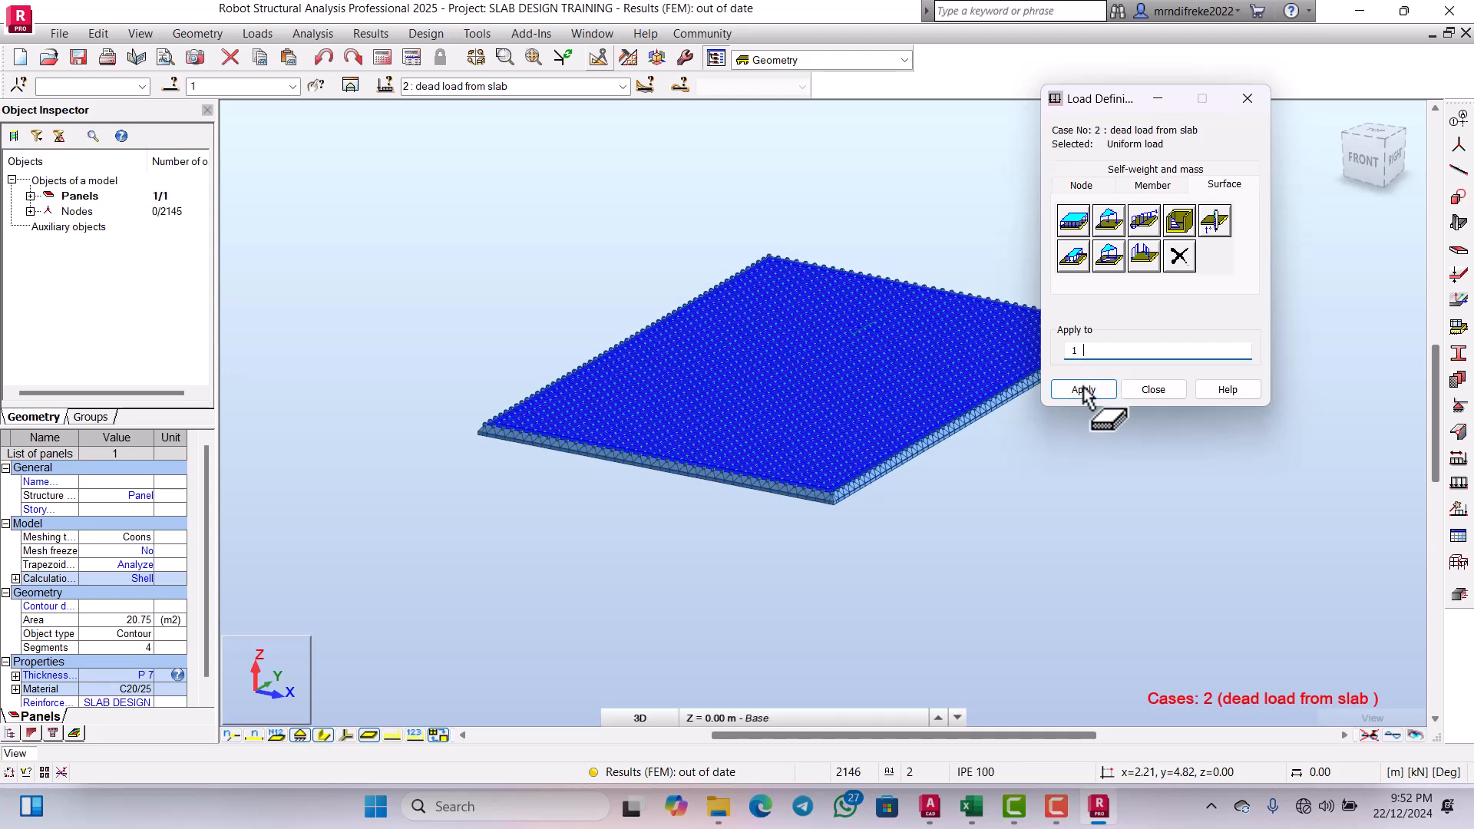
{"action": "left_click", "coordinate": [1084, 390]}
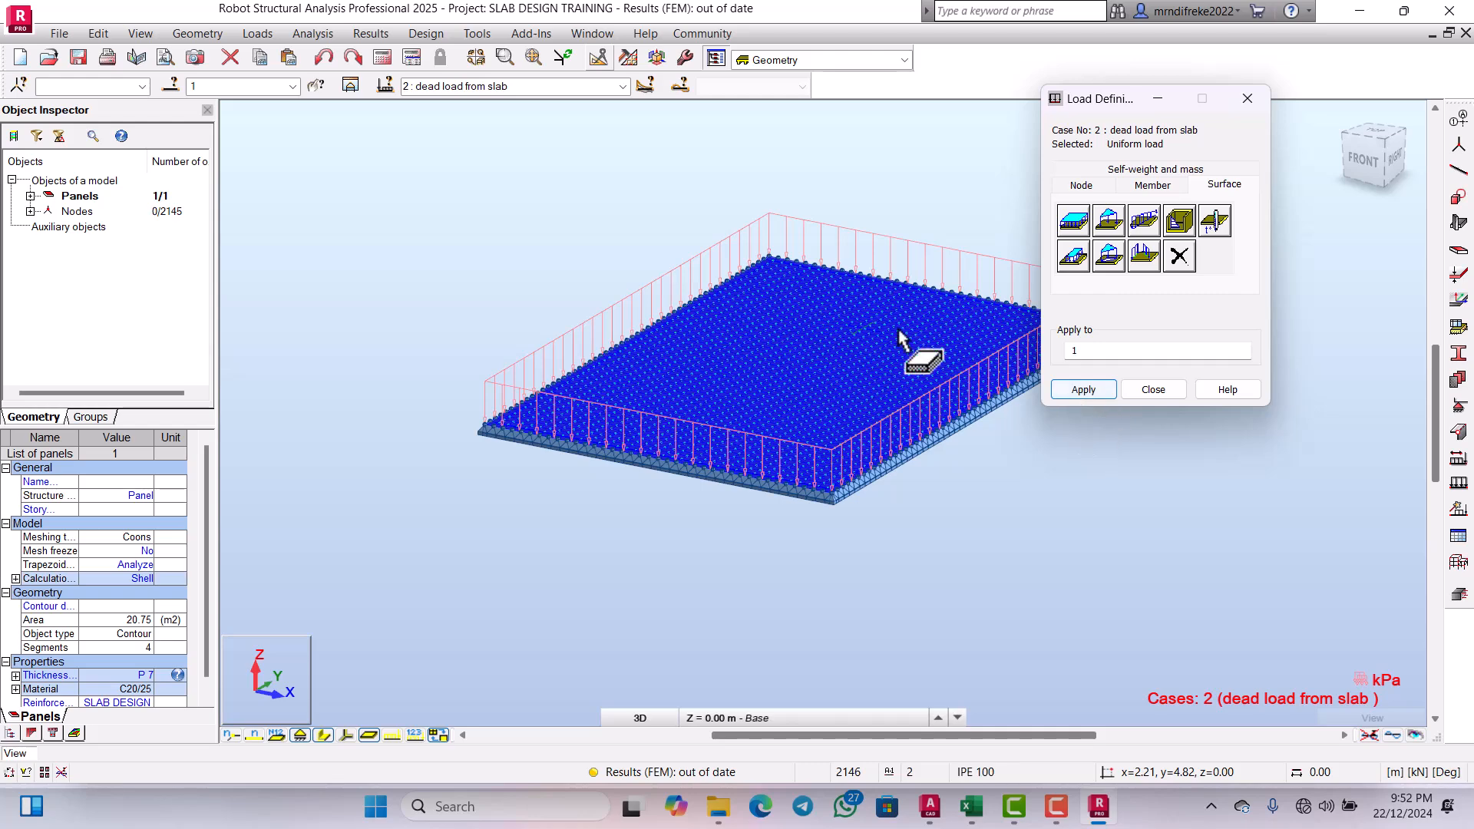
Step: For case 3, look up the live load in Excel, apply it to panel 1 as a uniform planar load of -2.5 kPa in Z, and close load definition
{"action": "left_click", "coordinate": [623, 86]}
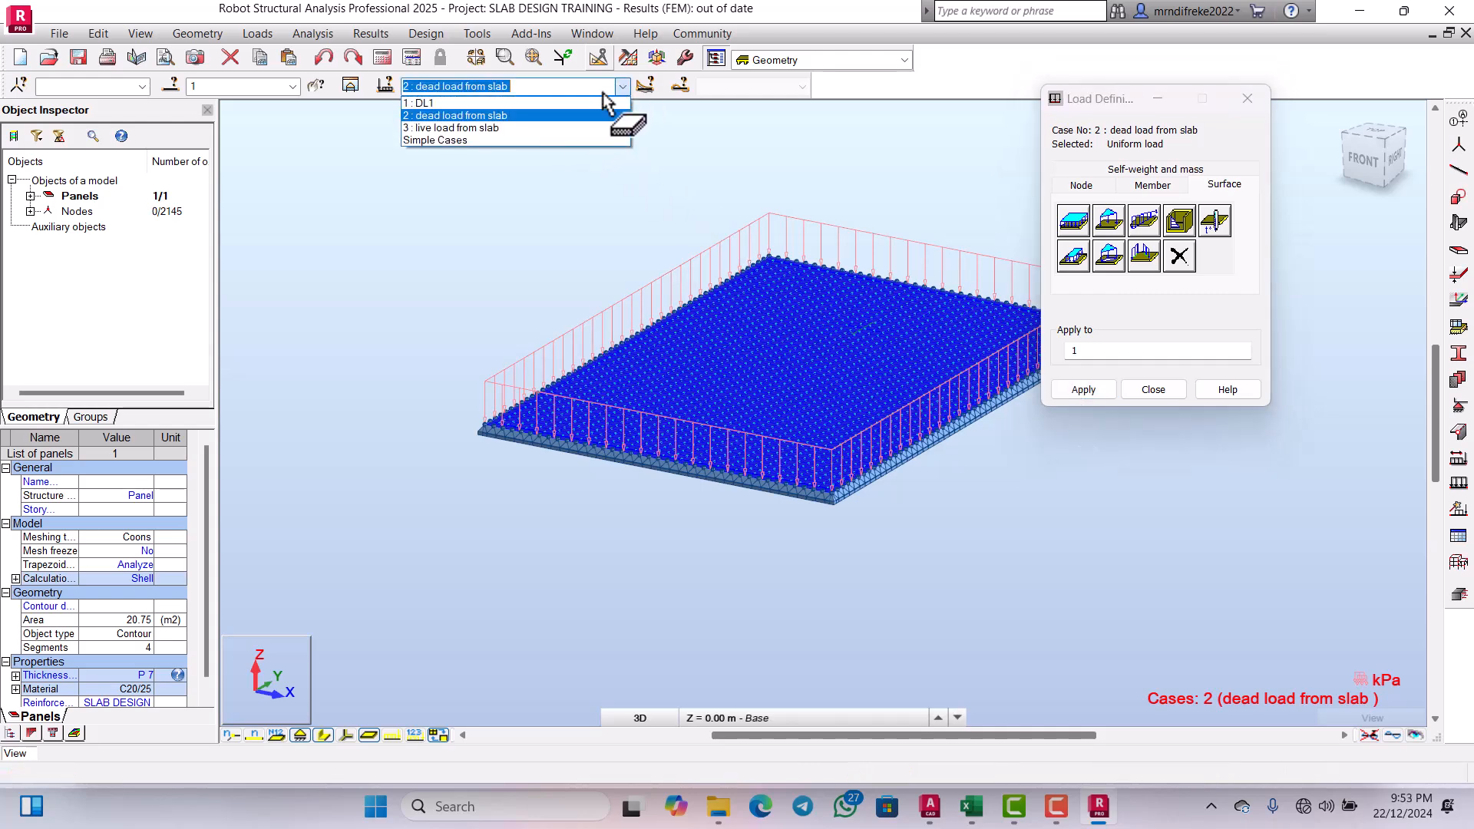
{"action": "left_click", "coordinate": [483, 128]}
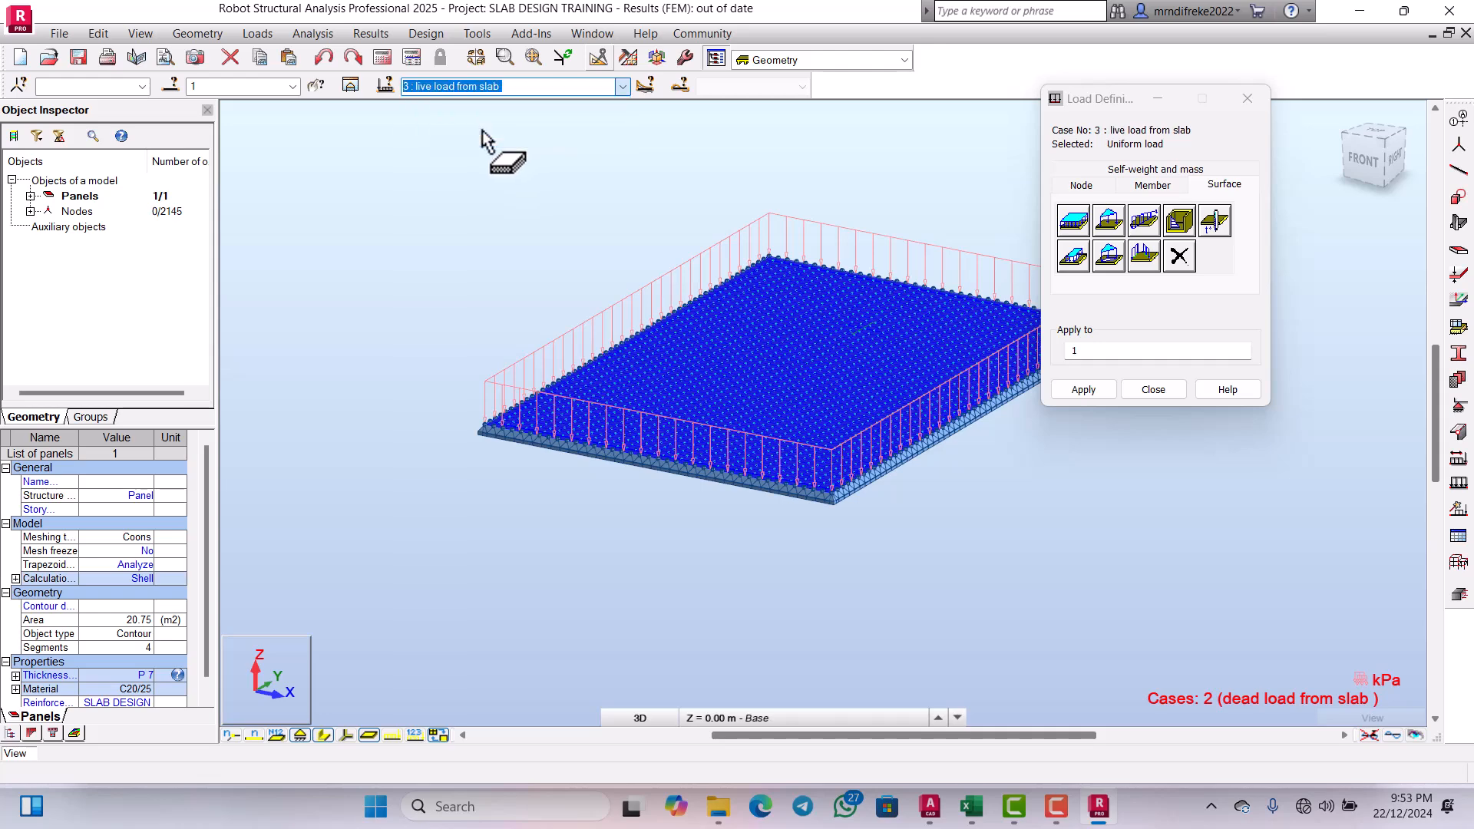
{"action": "left_click", "coordinate": [1227, 186]}
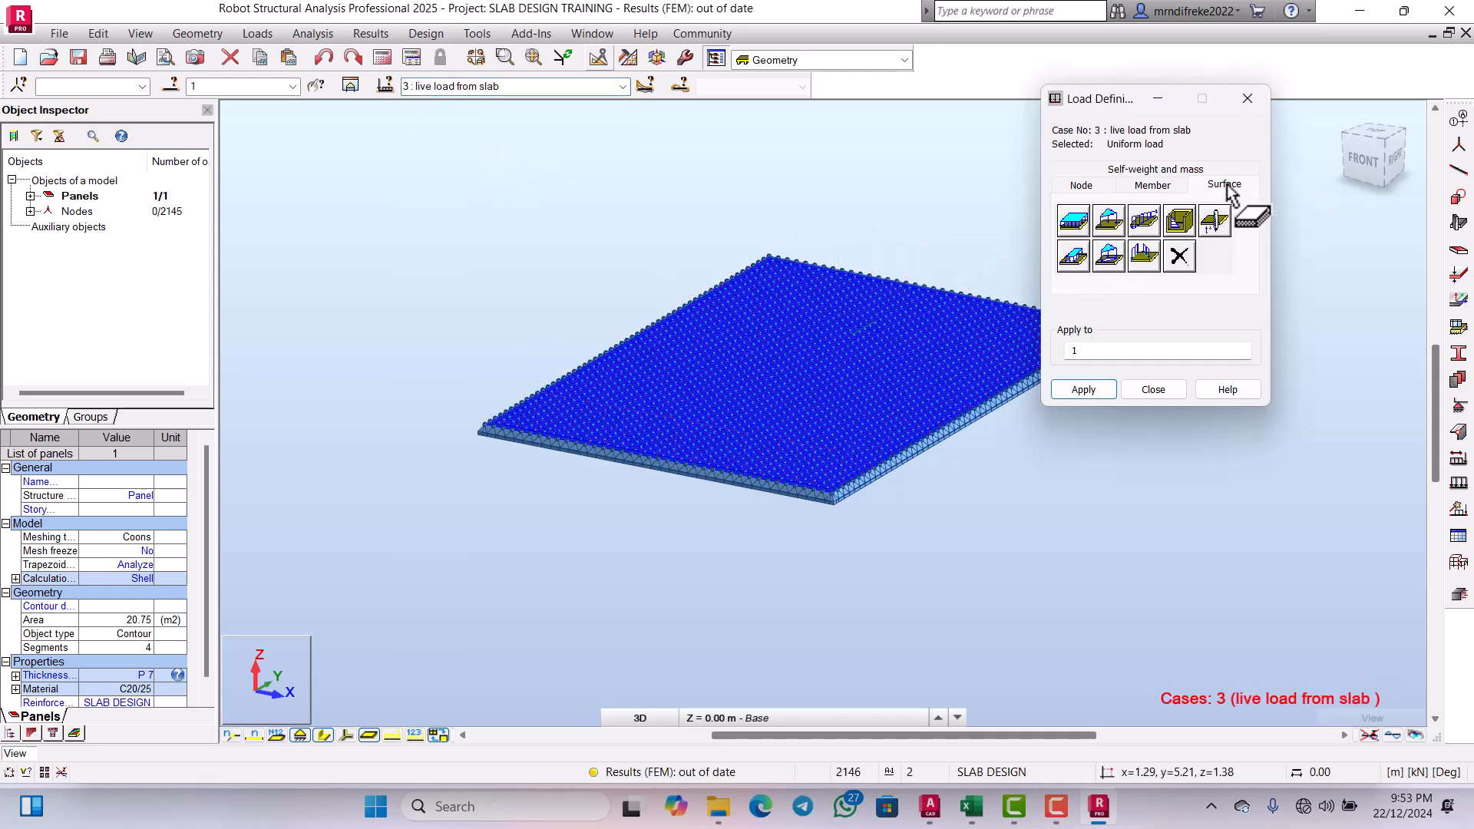
{"action": "left_click", "coordinate": [1074, 223]}
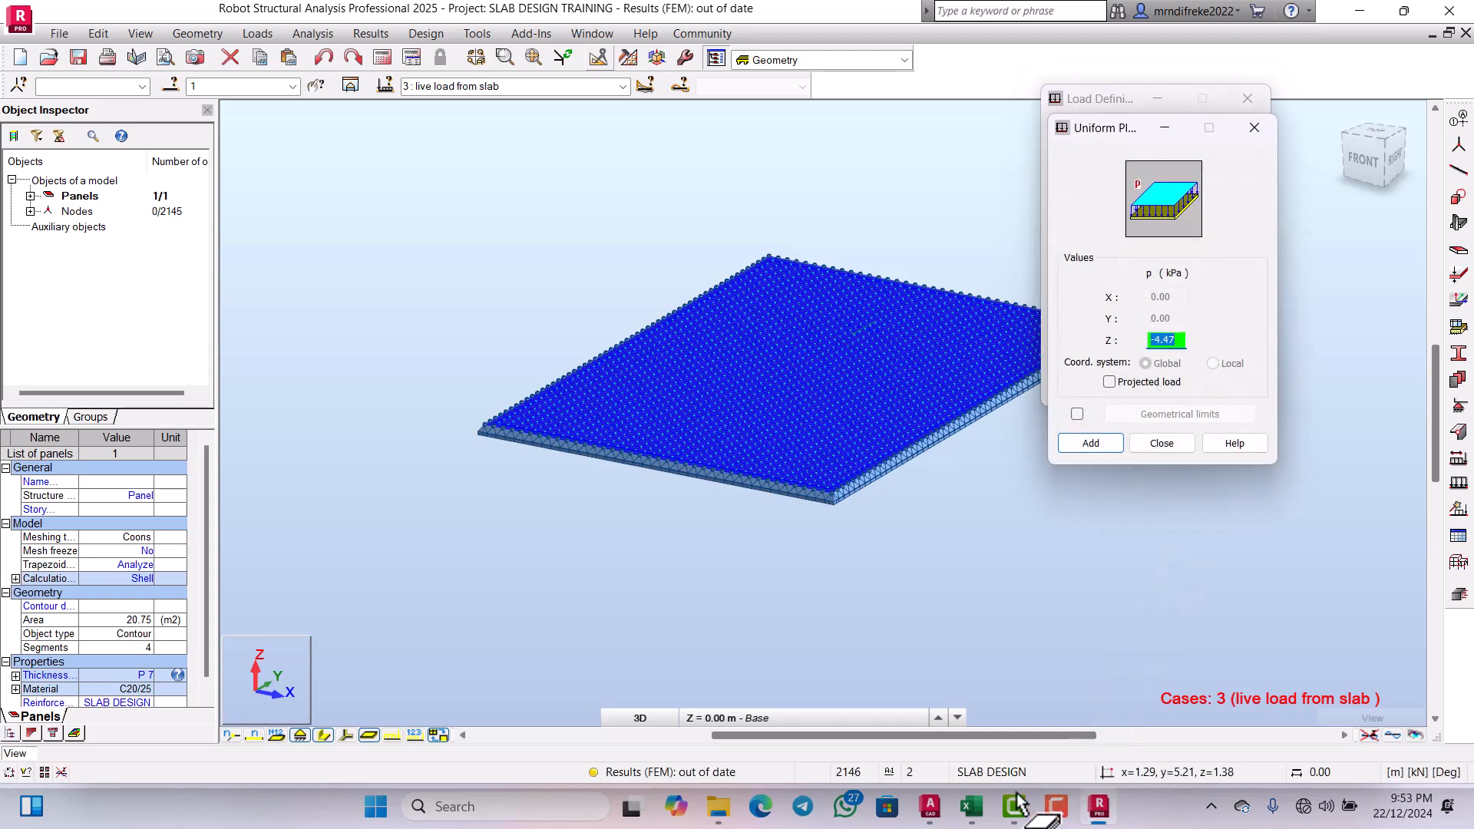
{"action": "left_click", "coordinate": [969, 807]}
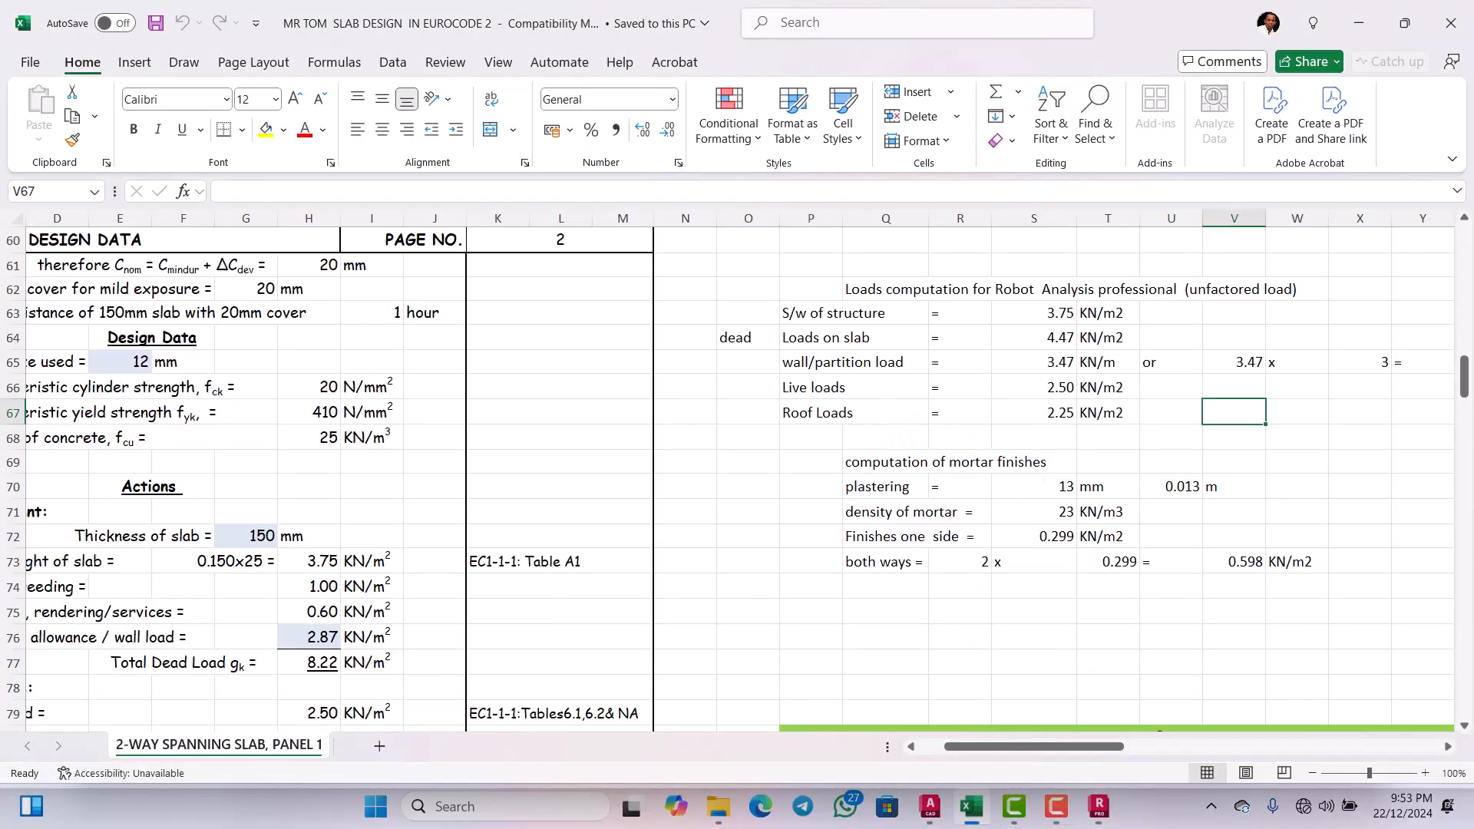
{"action": "left_click", "coordinate": [1098, 806]}
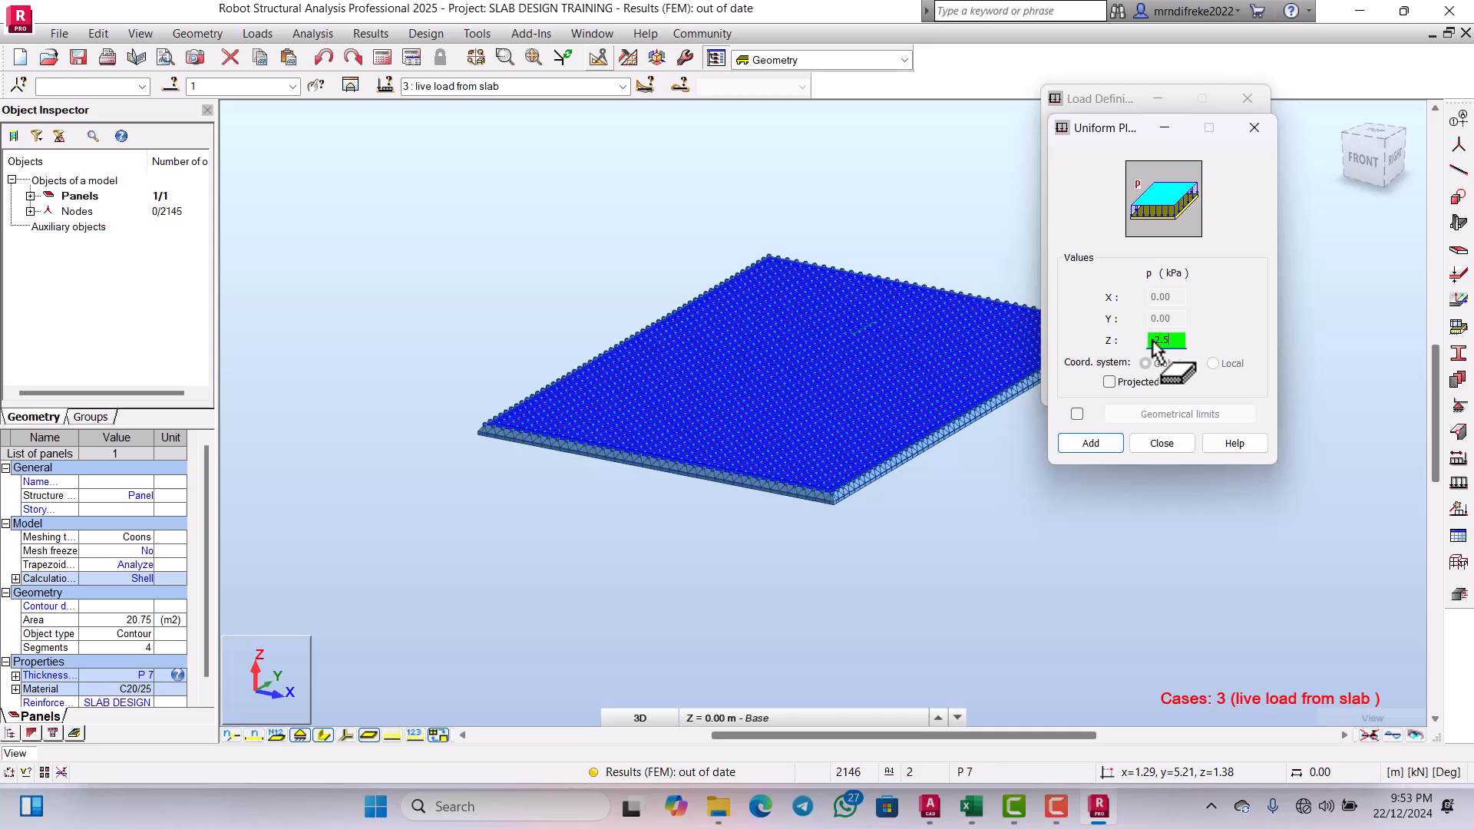
{"action": "left_click", "coordinate": [1106, 445]}
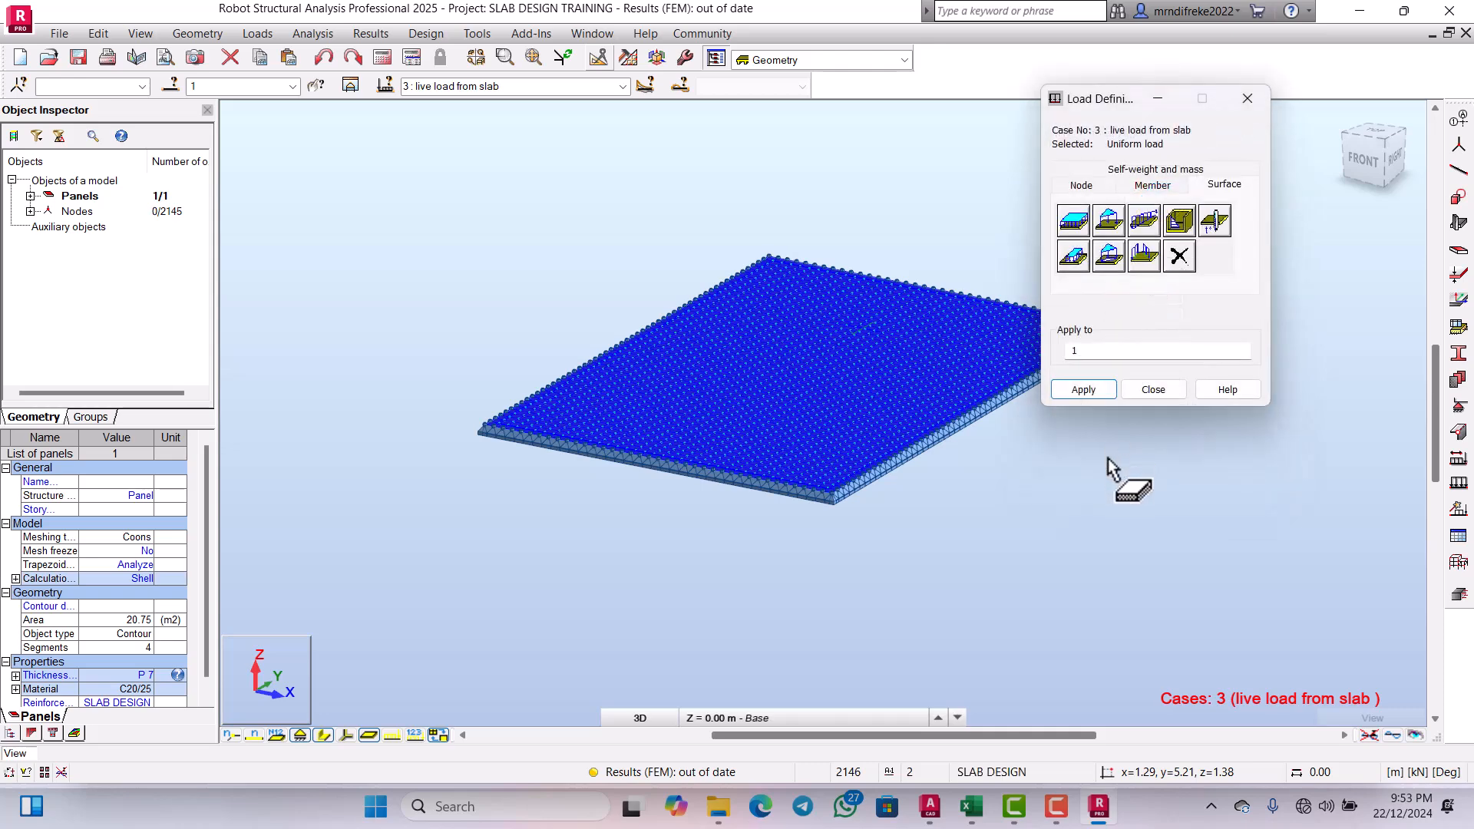
{"action": "left_click", "coordinate": [1083, 390]}
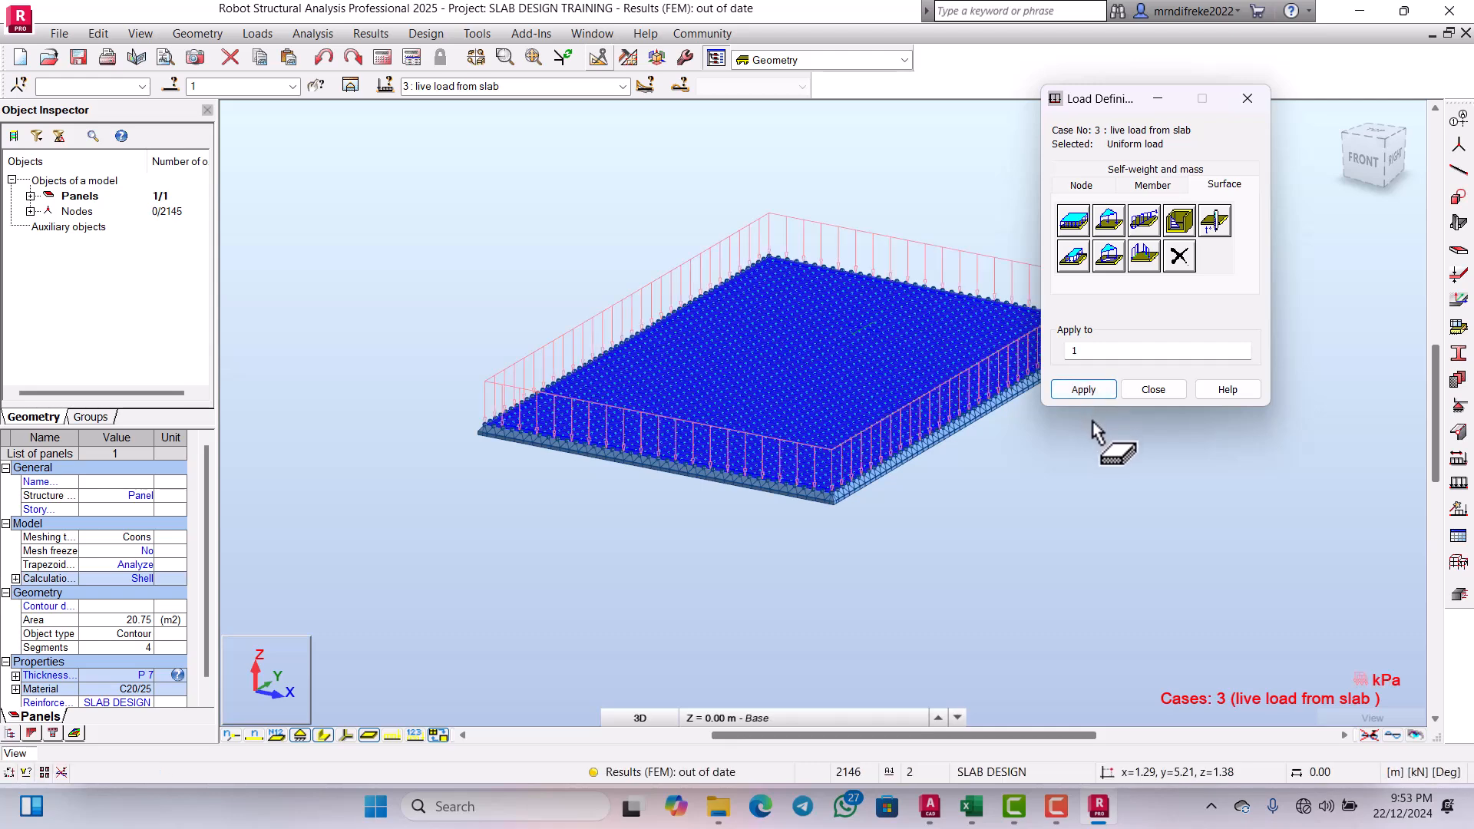
{"action": "left_click", "coordinate": [1156, 395]}
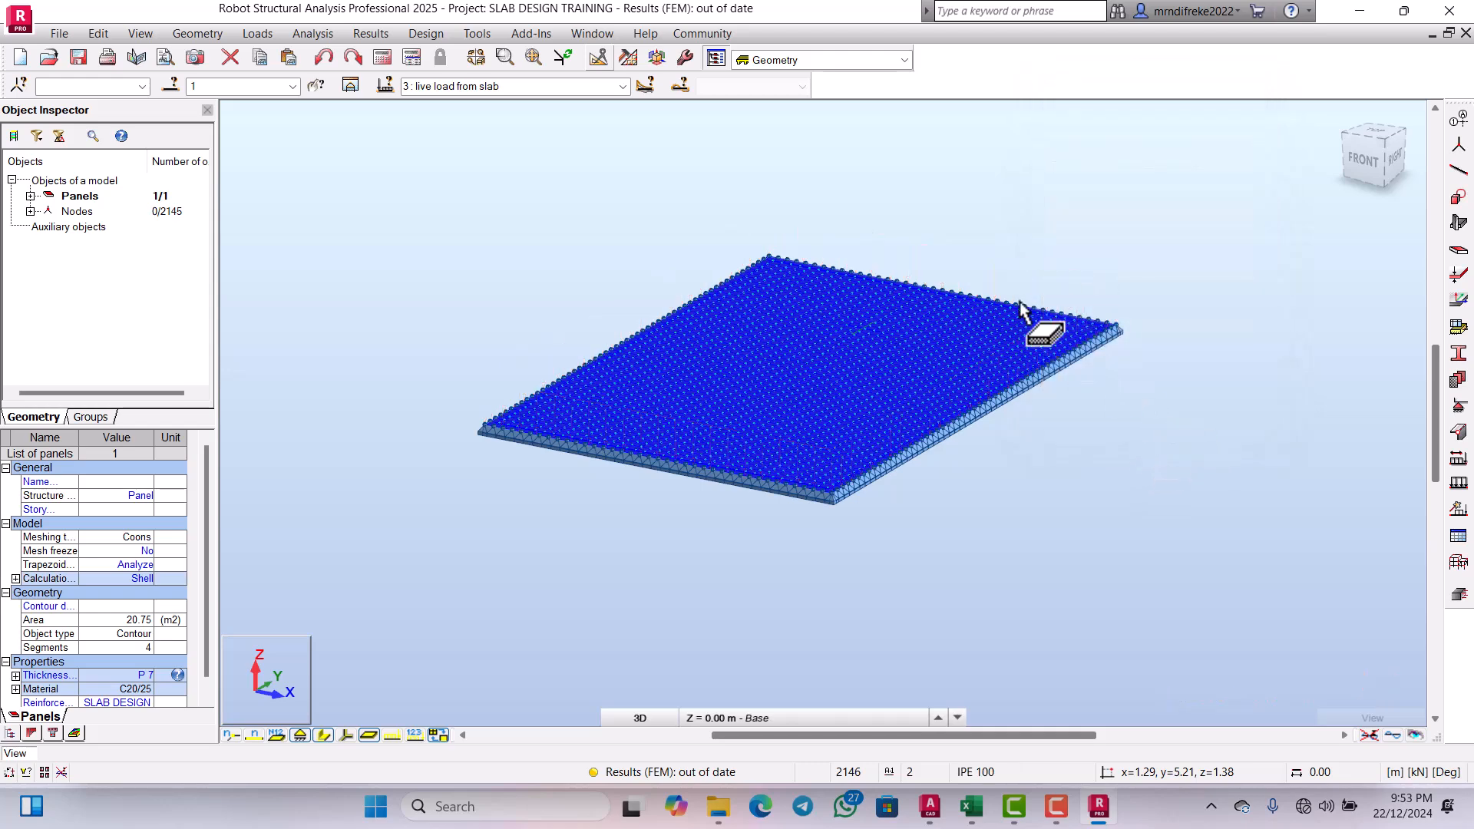
Step: Create manual load combination 4 of type ULS with the name COMB1
{"action": "left_click", "coordinate": [261, 34]}
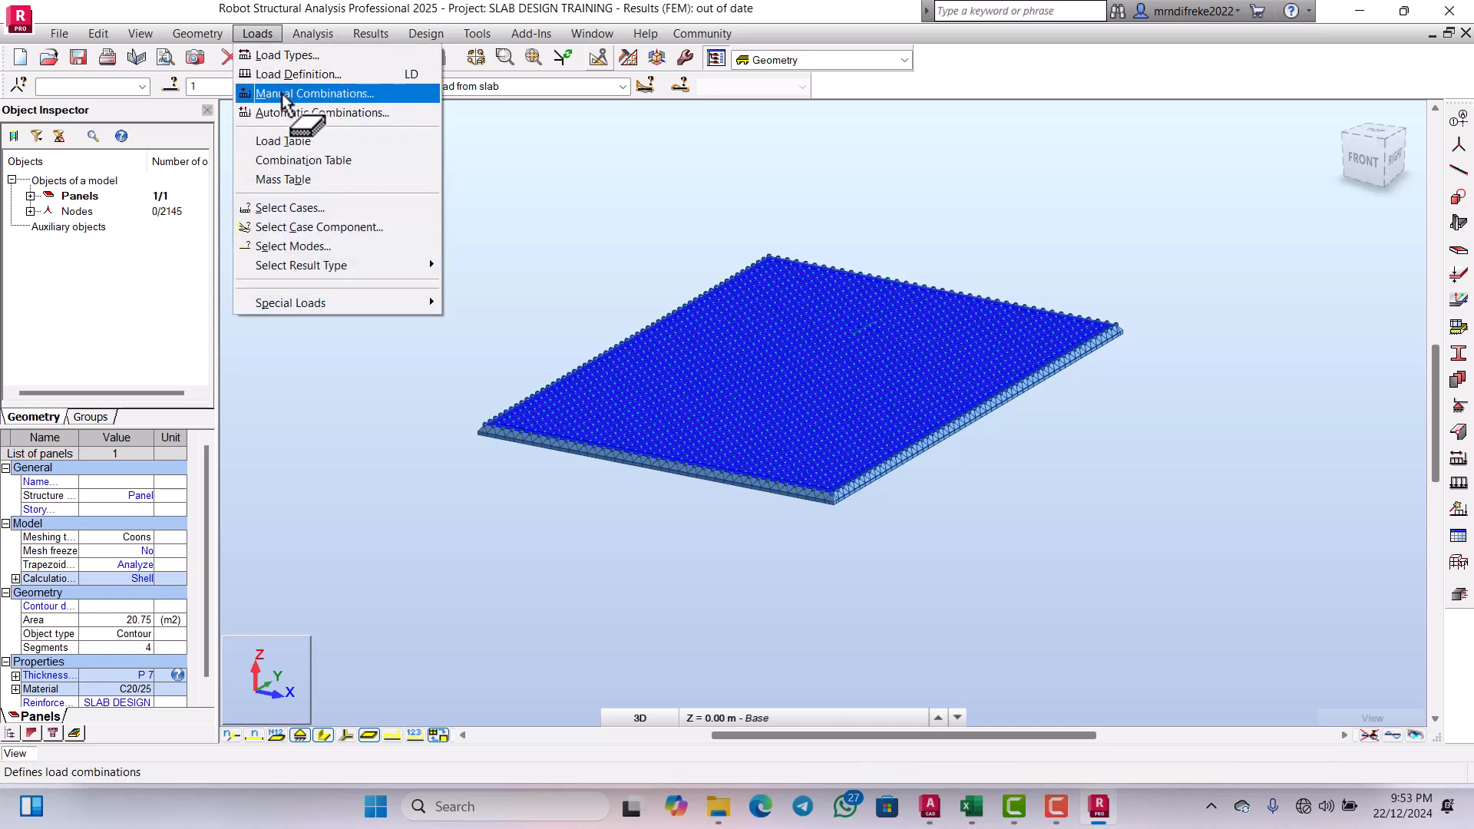
{"action": "left_click", "coordinate": [288, 94]}
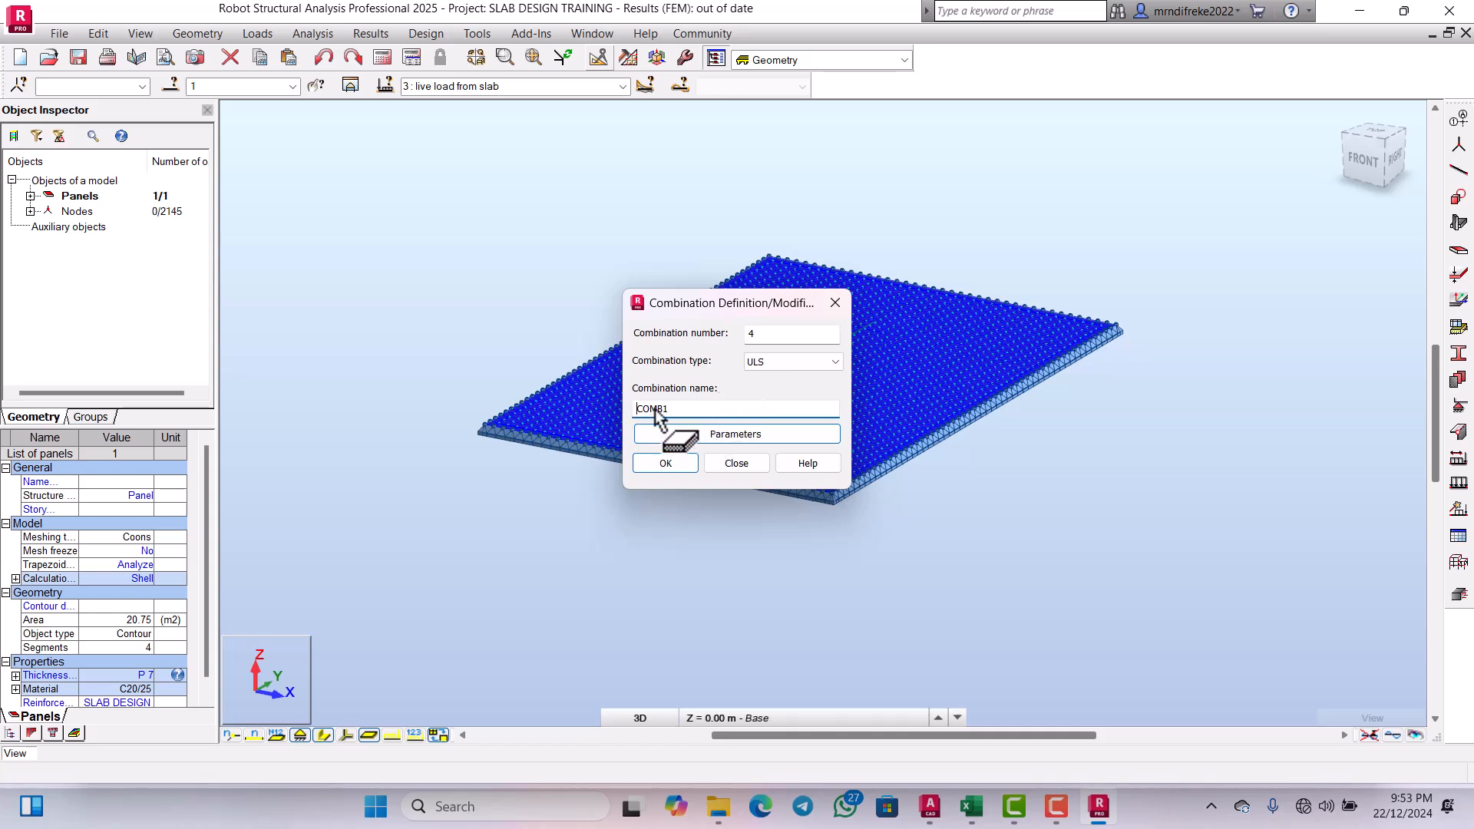
{"action": "left_click", "coordinate": [667, 464]}
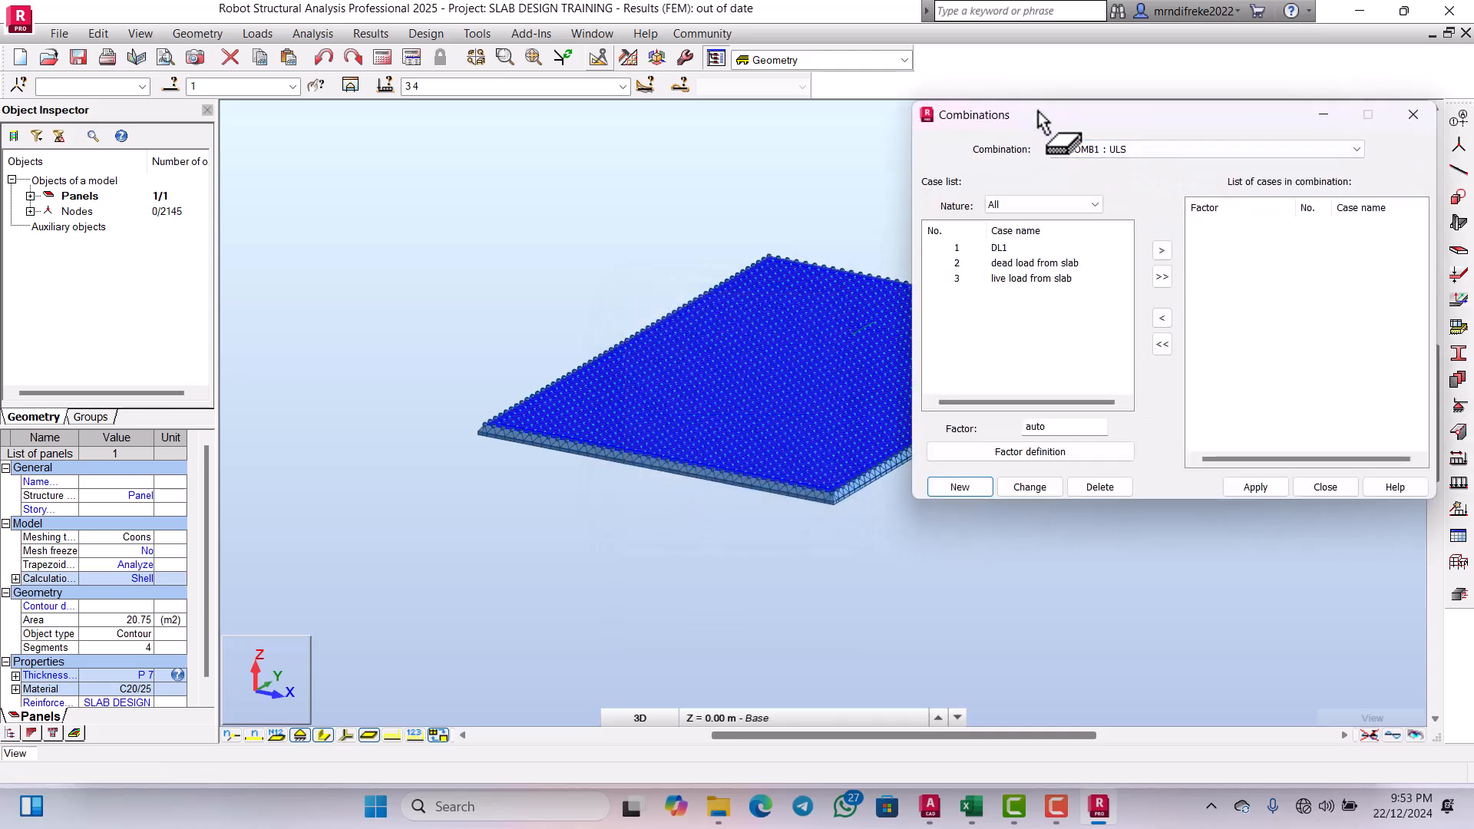
Step: Add the structural cases DL1 and dead load from slab with factor 1.35, and the CAT_A live load case with factor 1.50, to COMB1
{"action": "left_click", "coordinate": [1073, 206]}
{"action": "left_click", "coordinate": [1029, 233]}
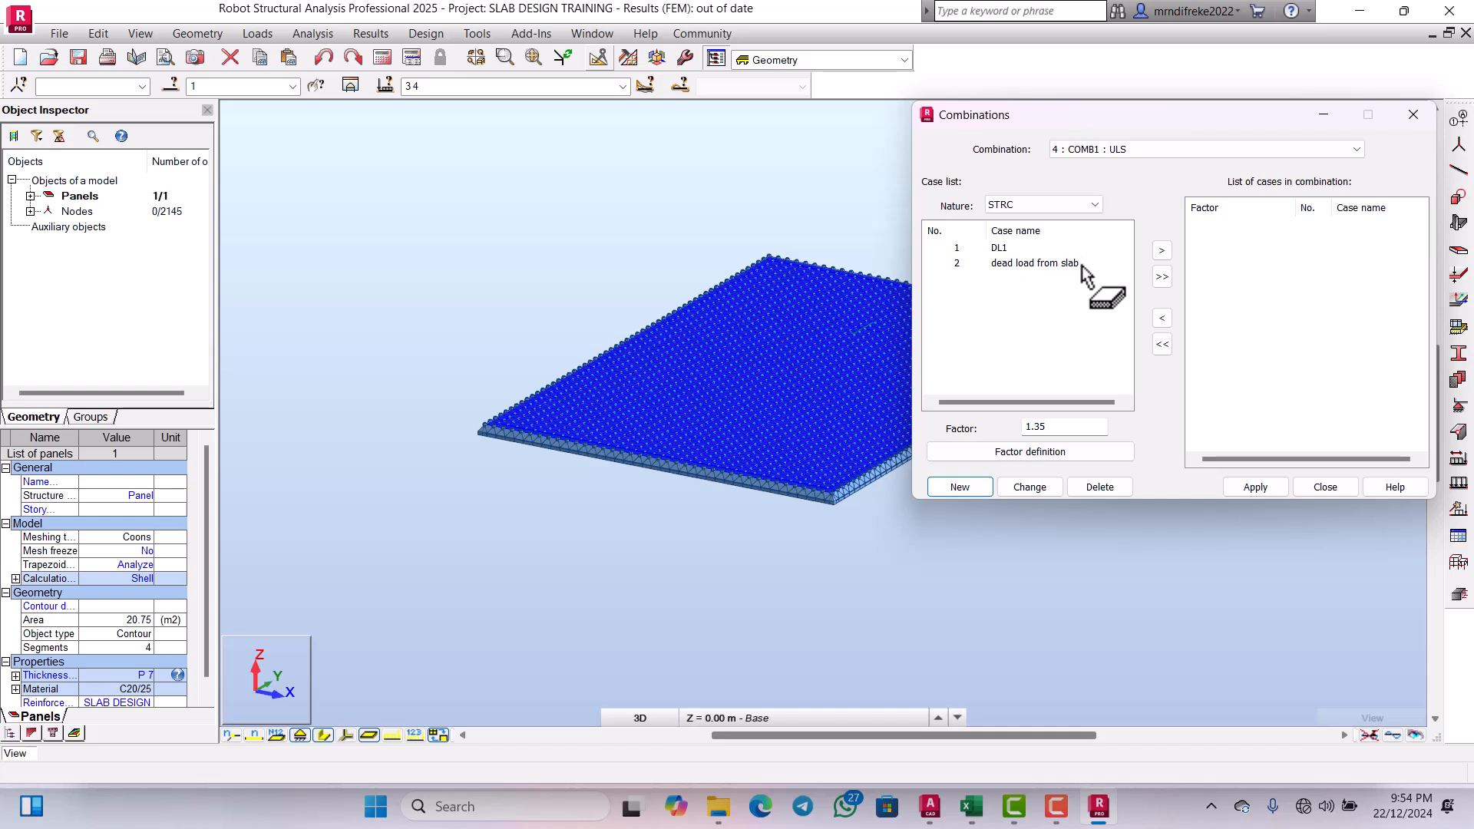
{"action": "left_click_drag", "start_coordinate": [1037, 269], "coordinate": [1169, 274]}
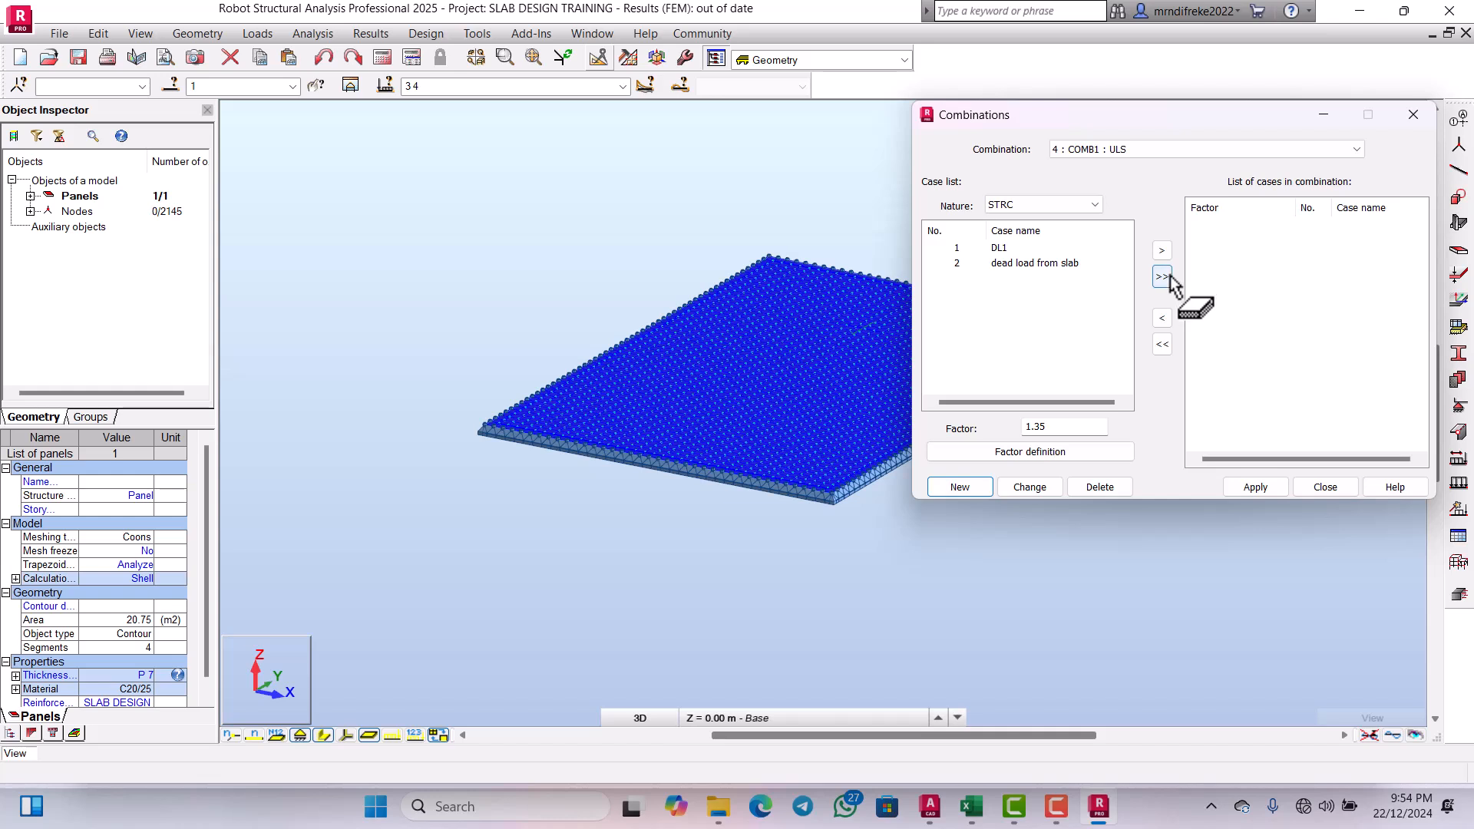
{"action": "left_click", "coordinate": [1168, 276]}
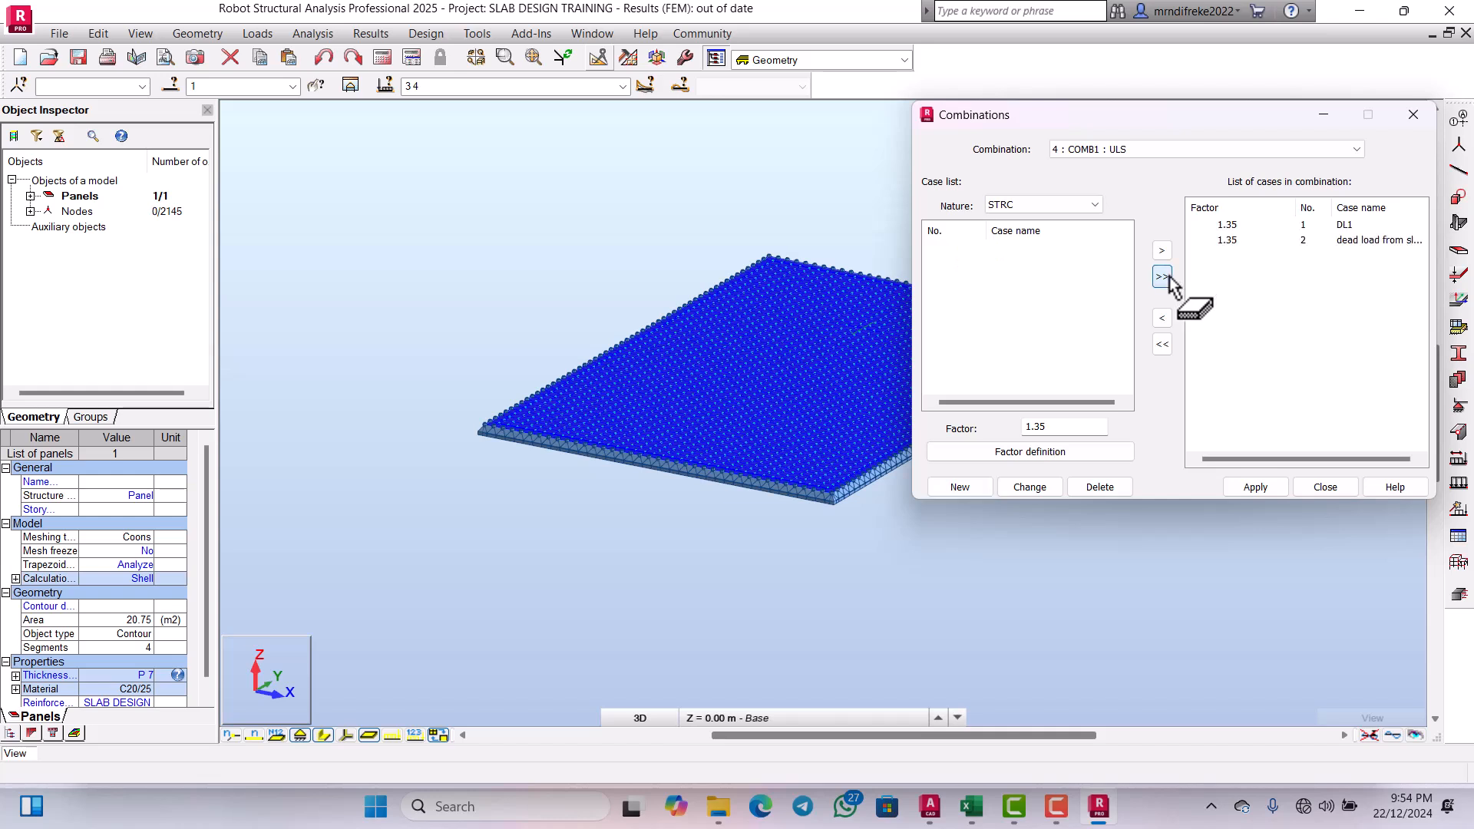
{"action": "left_click", "coordinate": [1094, 205]}
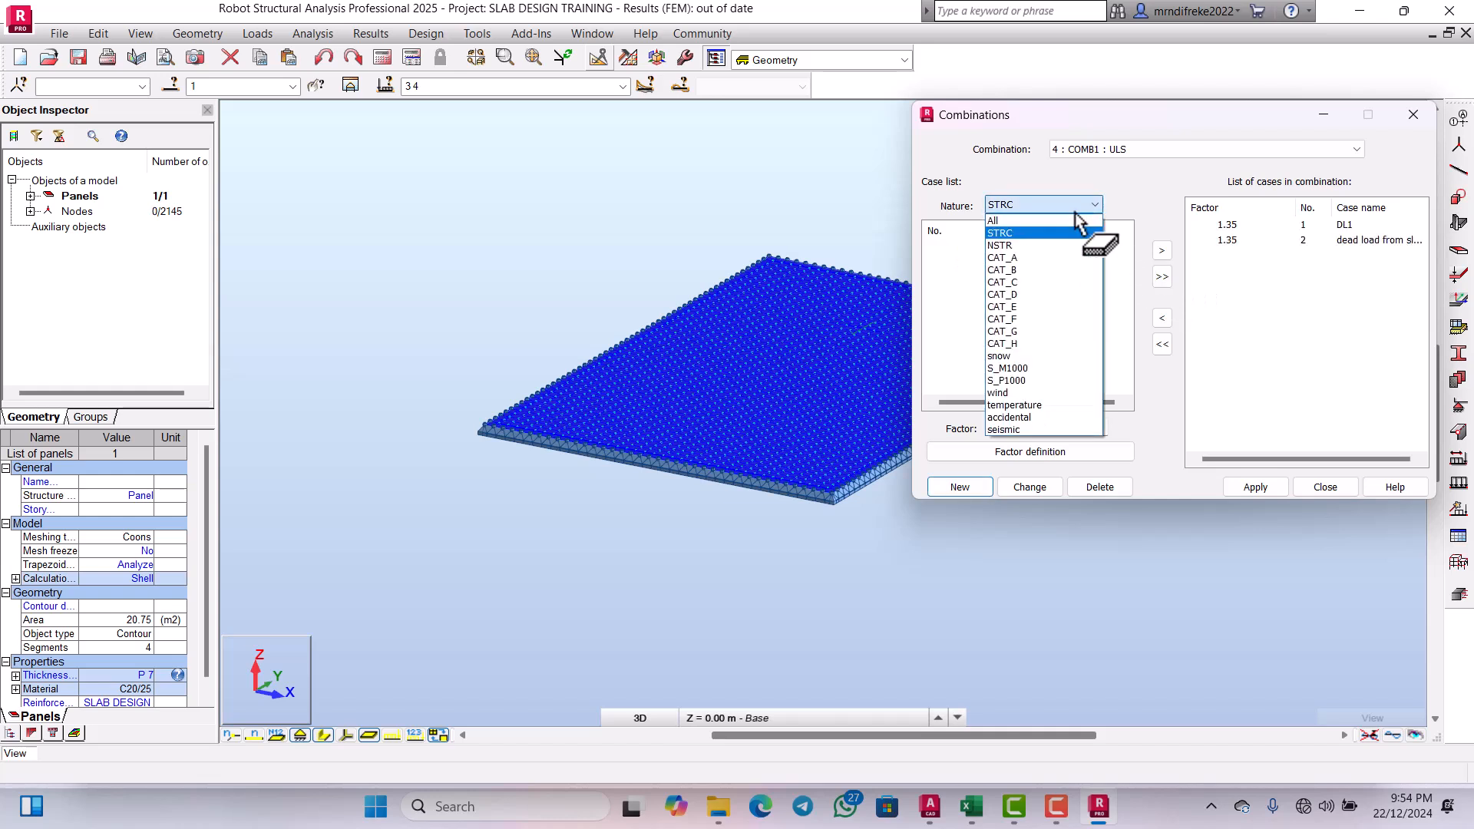
{"action": "left_click", "coordinate": [1014, 257]}
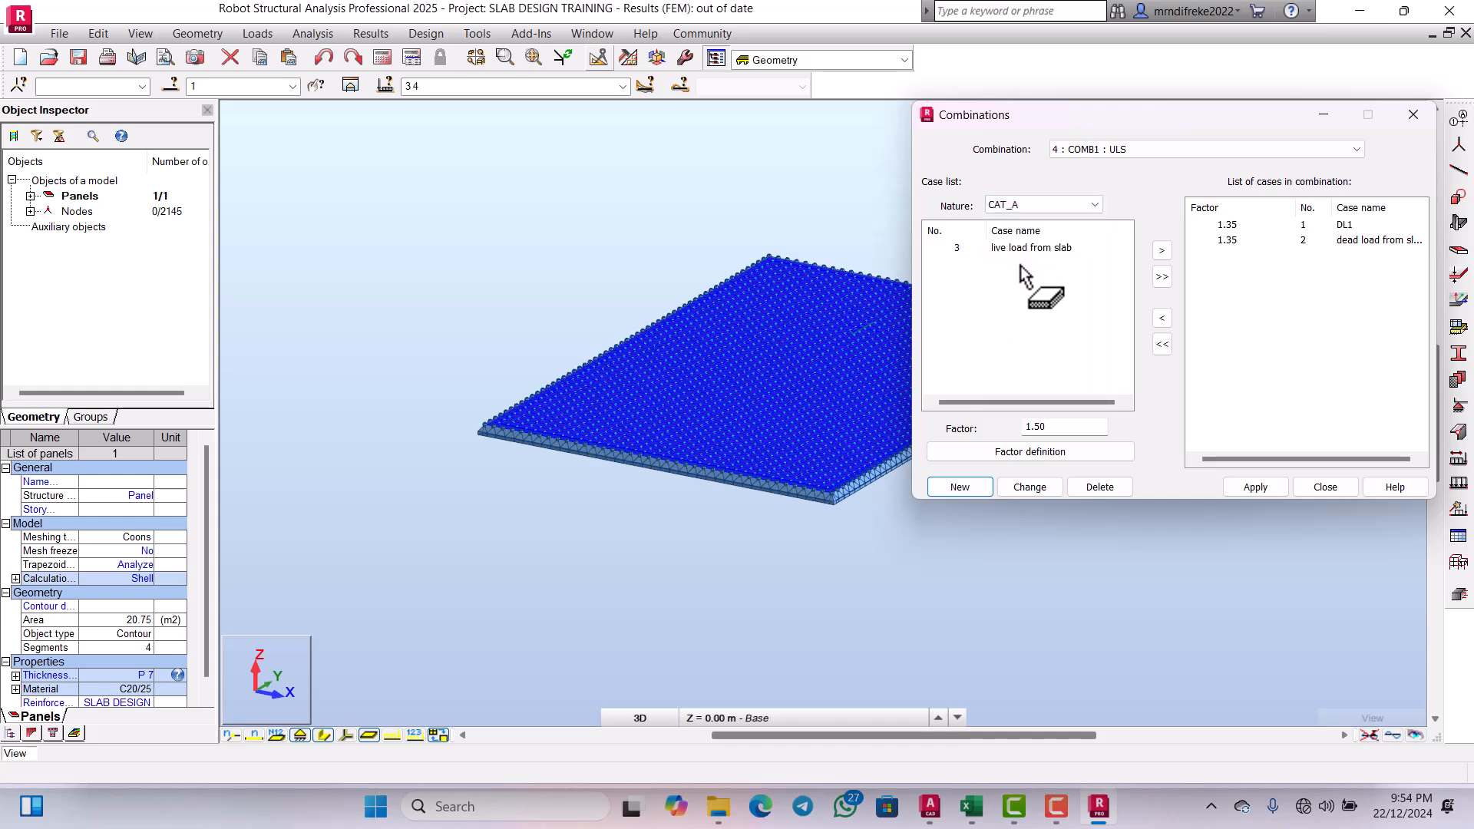
{"action": "left_click", "coordinate": [1161, 277]}
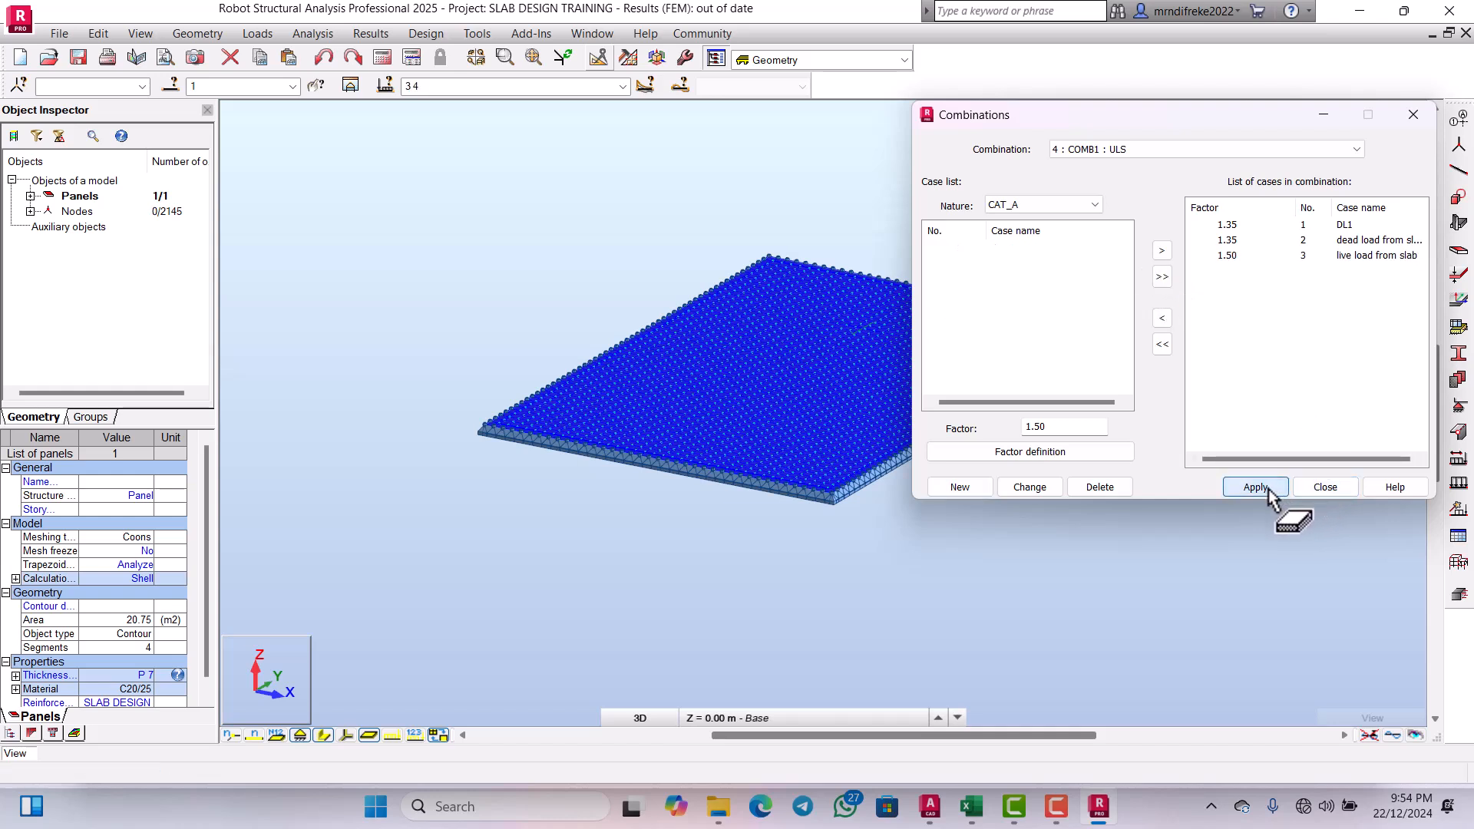
Step: Create load combination 5 of type SLS with the name COMB2
{"action": "left_click", "coordinate": [960, 488]}
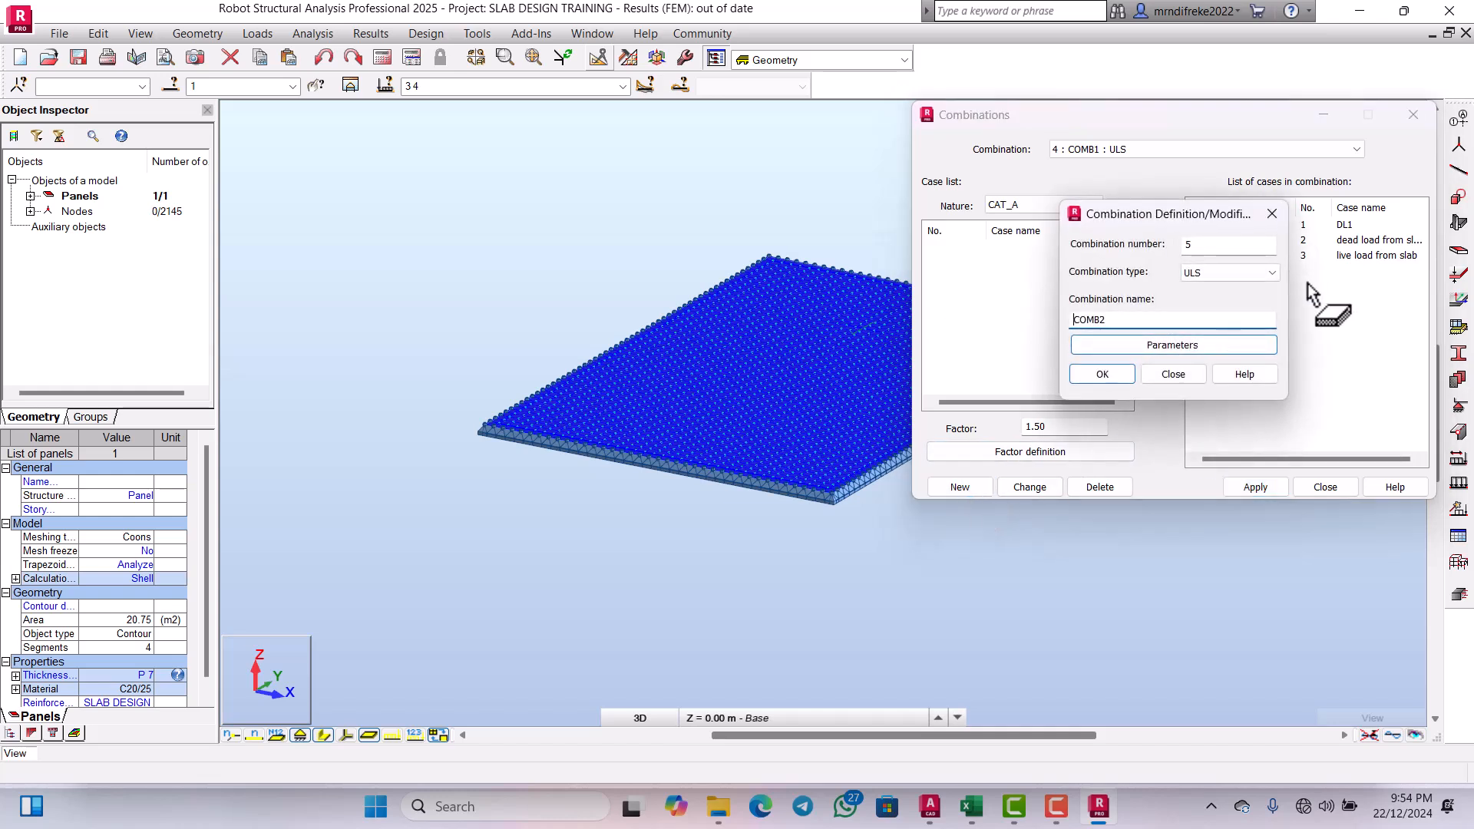
{"action": "left_click", "coordinate": [1261, 273]}
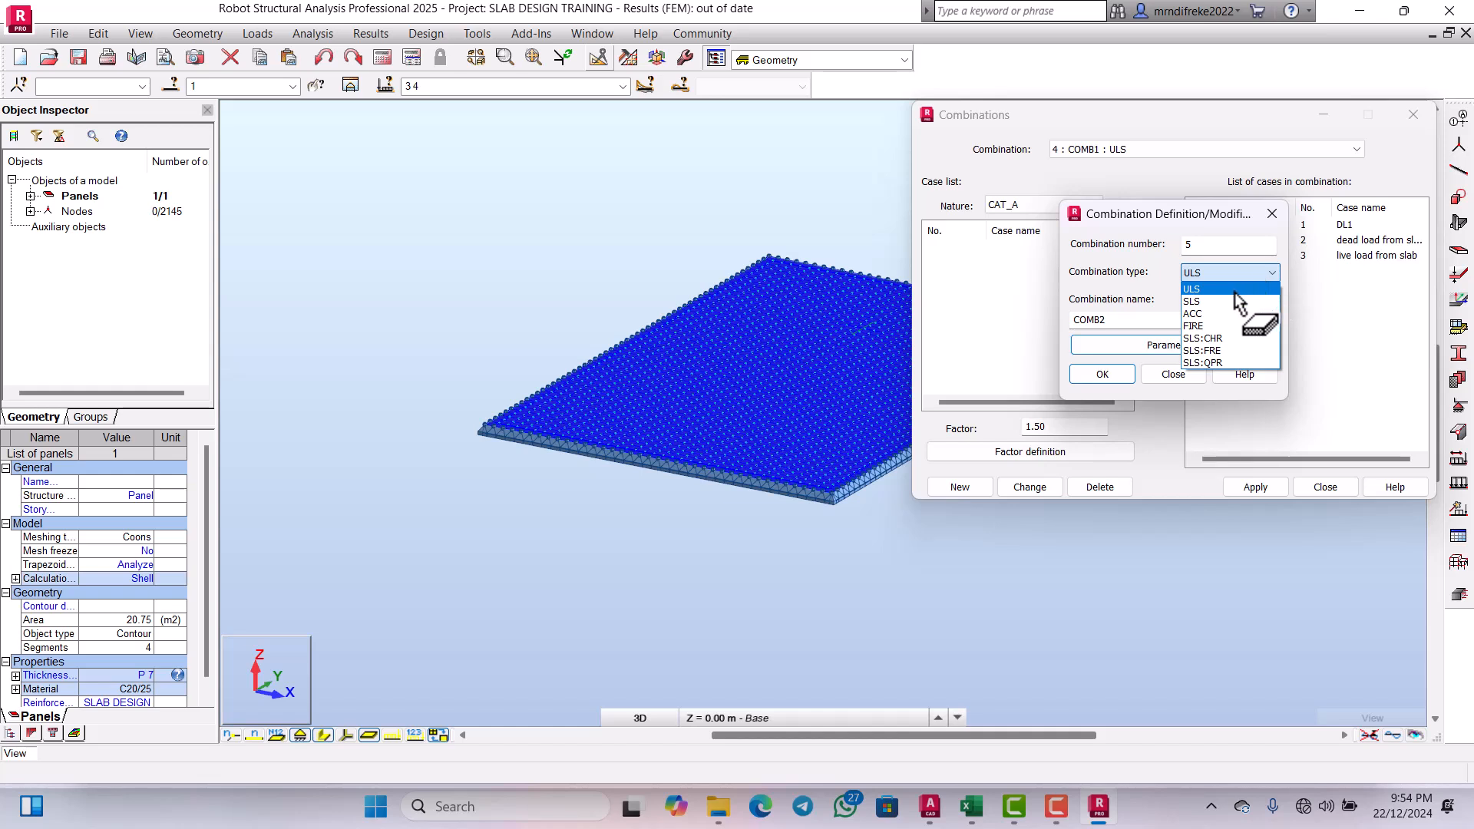
{"action": "left_click", "coordinate": [1228, 302]}
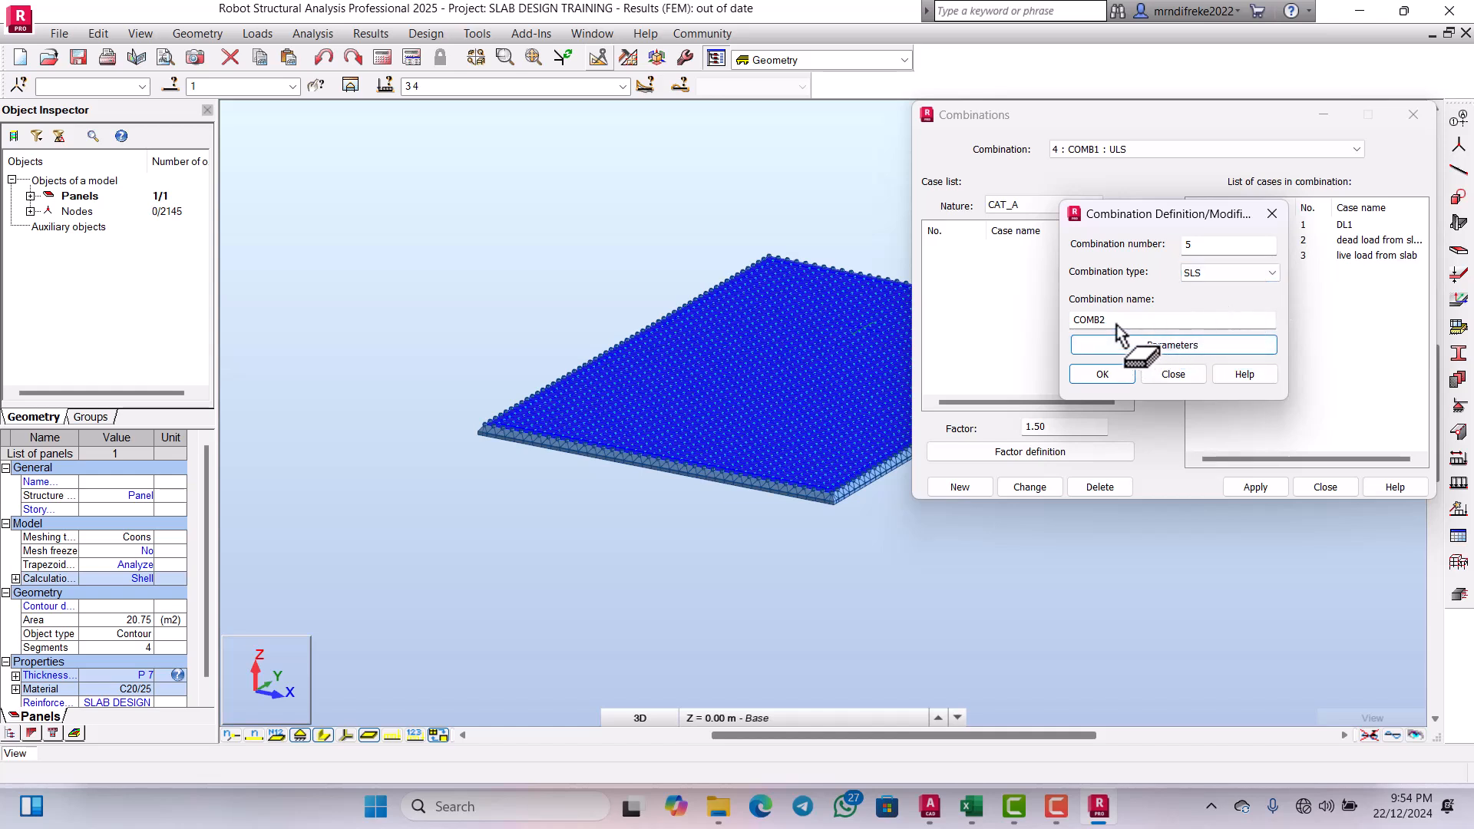
{"action": "left_click", "coordinate": [1105, 375]}
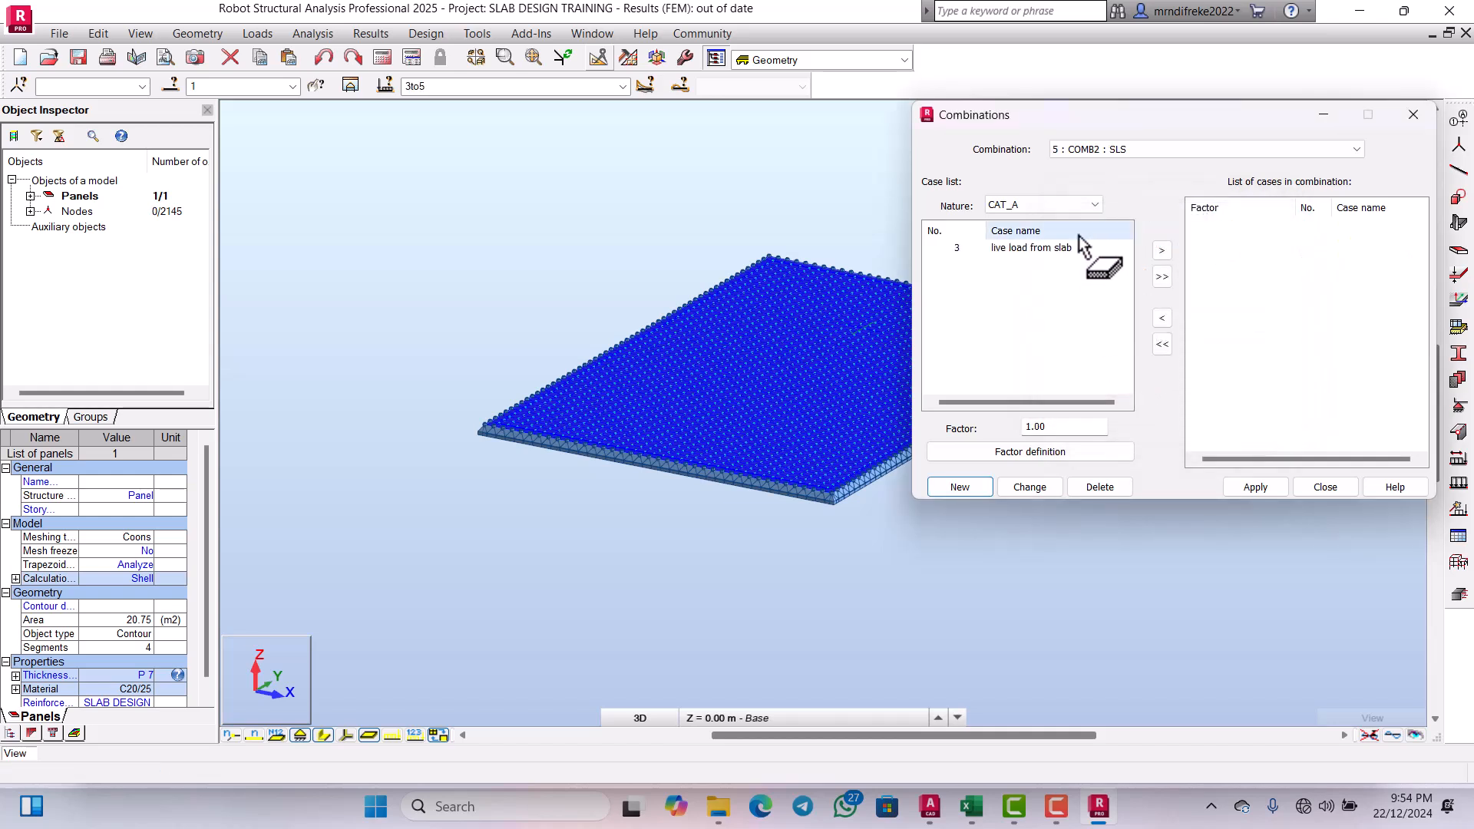
Step: Add the structural cases DL1 and dead load from slab and the CAT_A live load case to COMB2, all with factor 1.00, and apply the combination
{"action": "left_click", "coordinate": [1090, 205]}
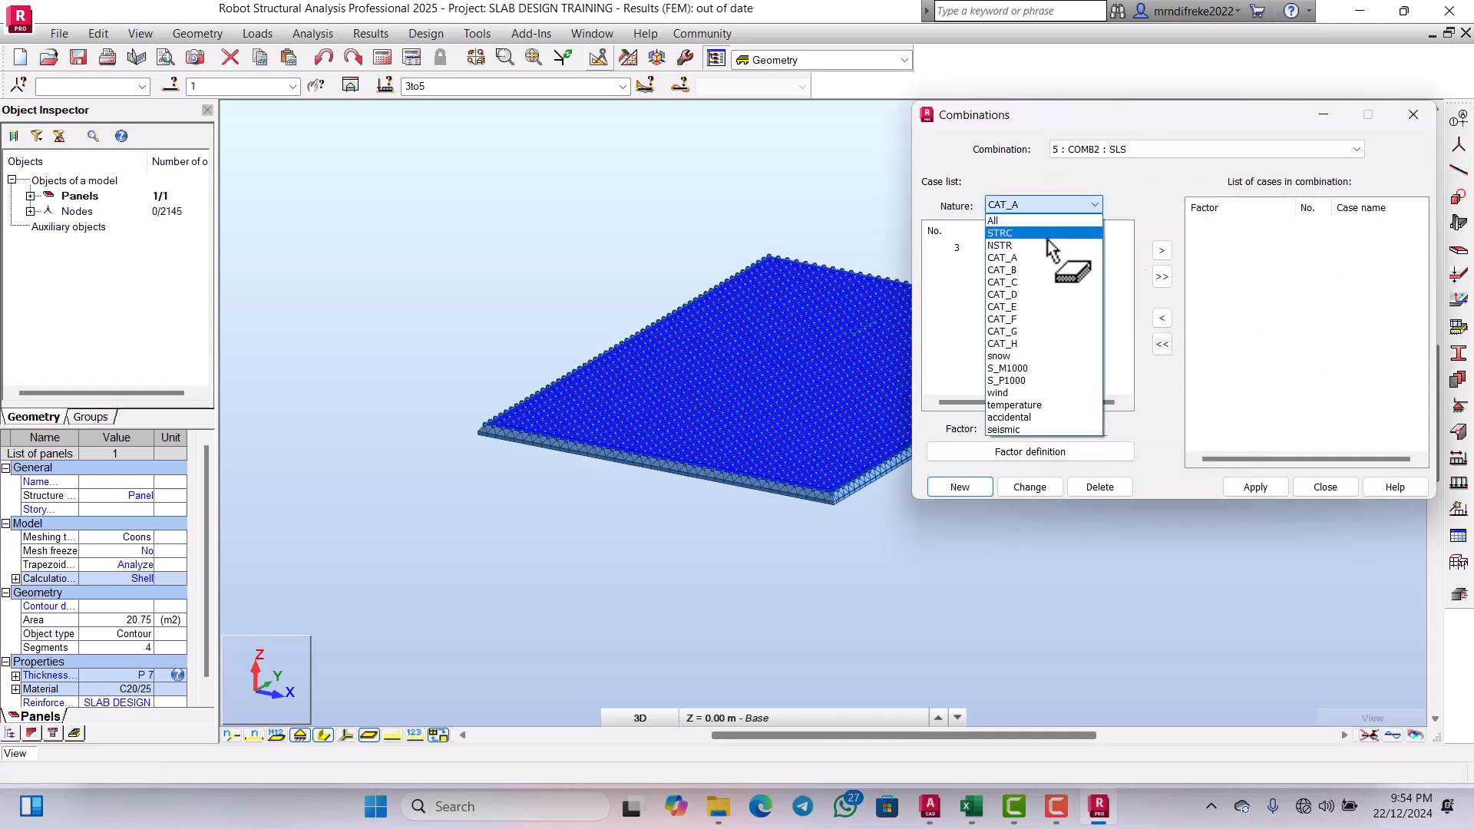
{"action": "left_click", "coordinate": [1006, 233]}
{"action": "left_click_drag", "start_coordinate": [1011, 278], "coordinate": [1129, 261]}
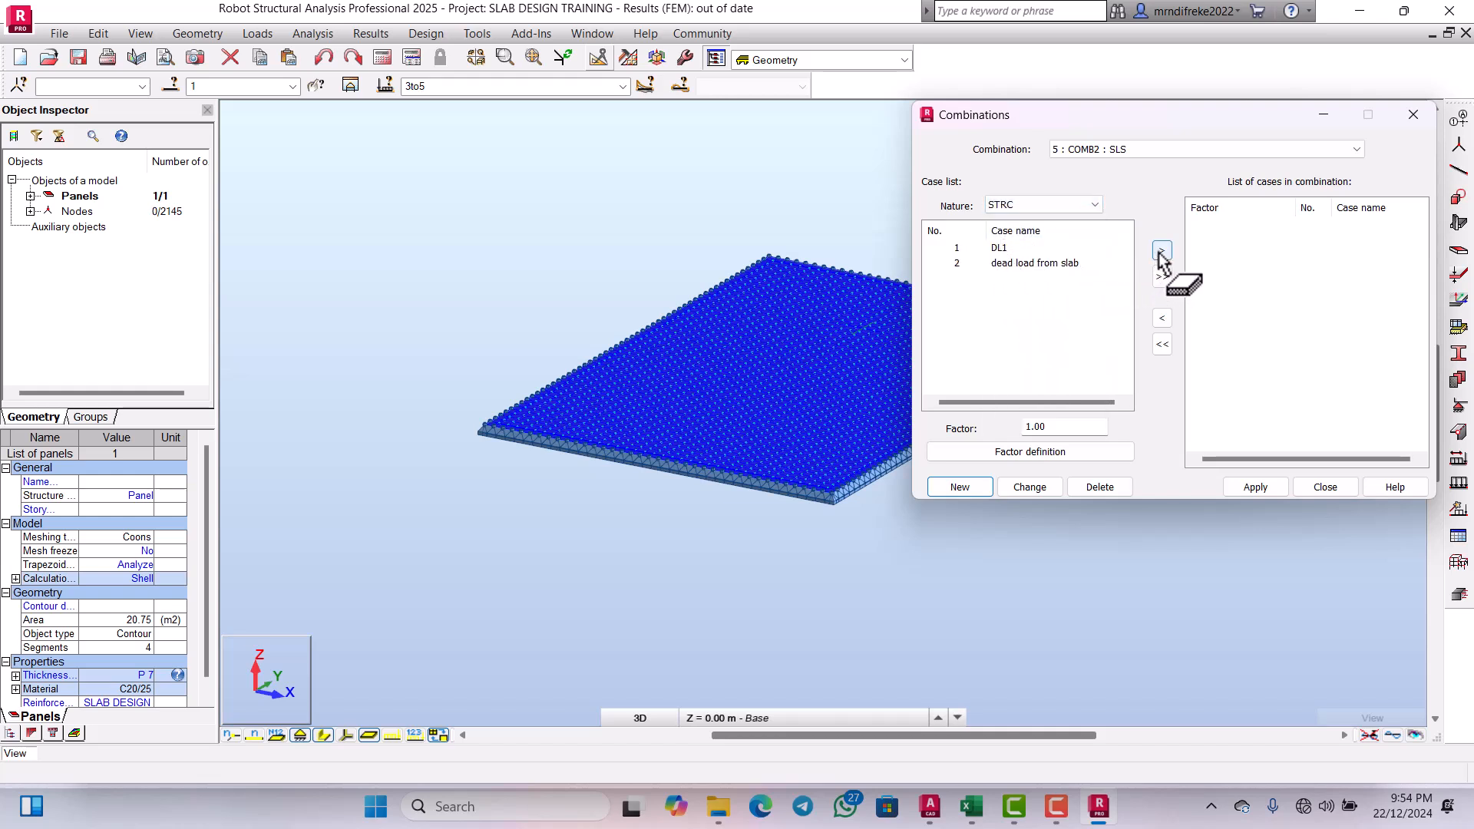
{"action": "left_click", "coordinate": [1163, 278]}
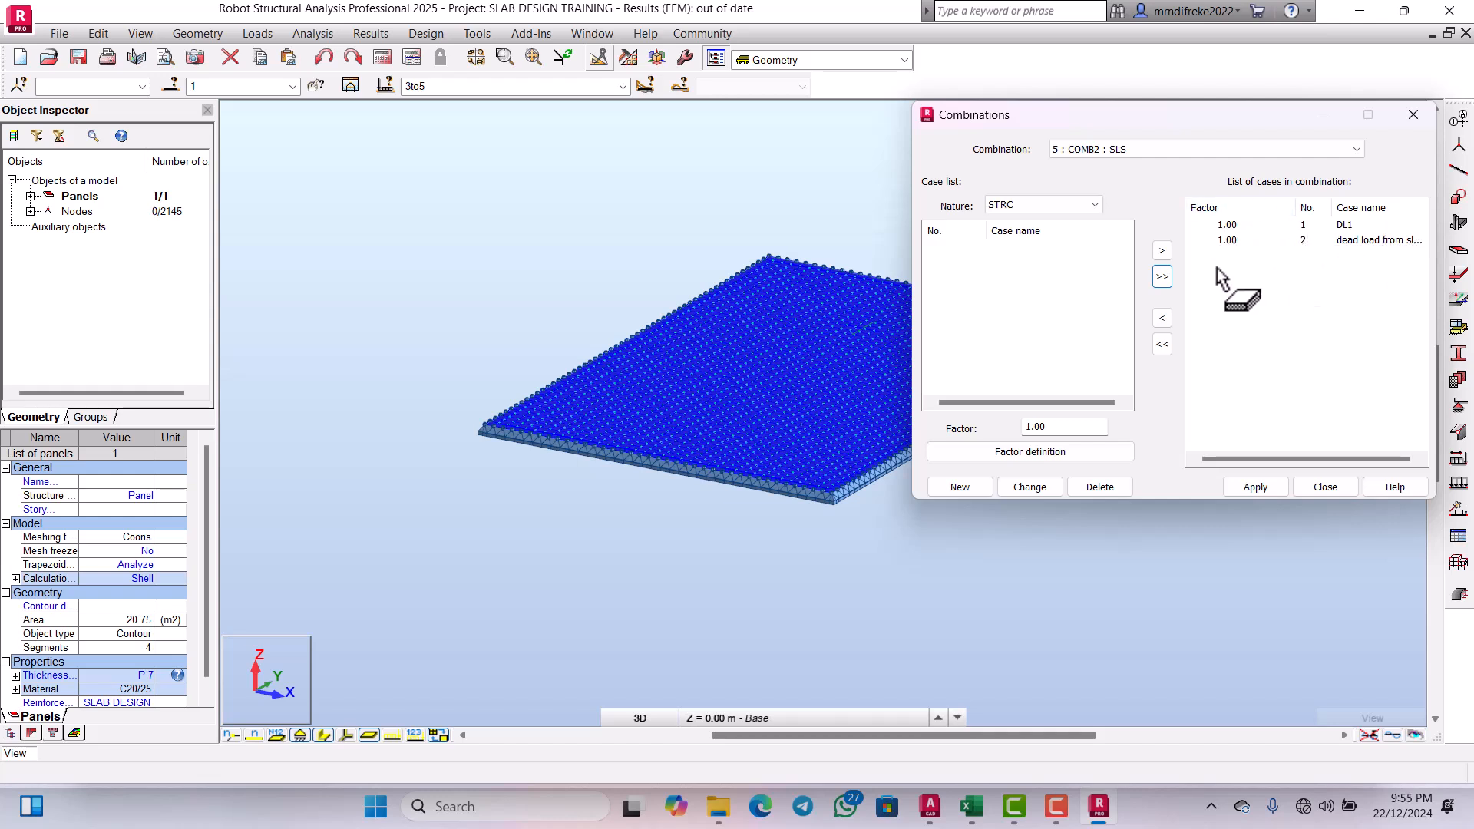
{"action": "left_click", "coordinate": [1079, 205]}
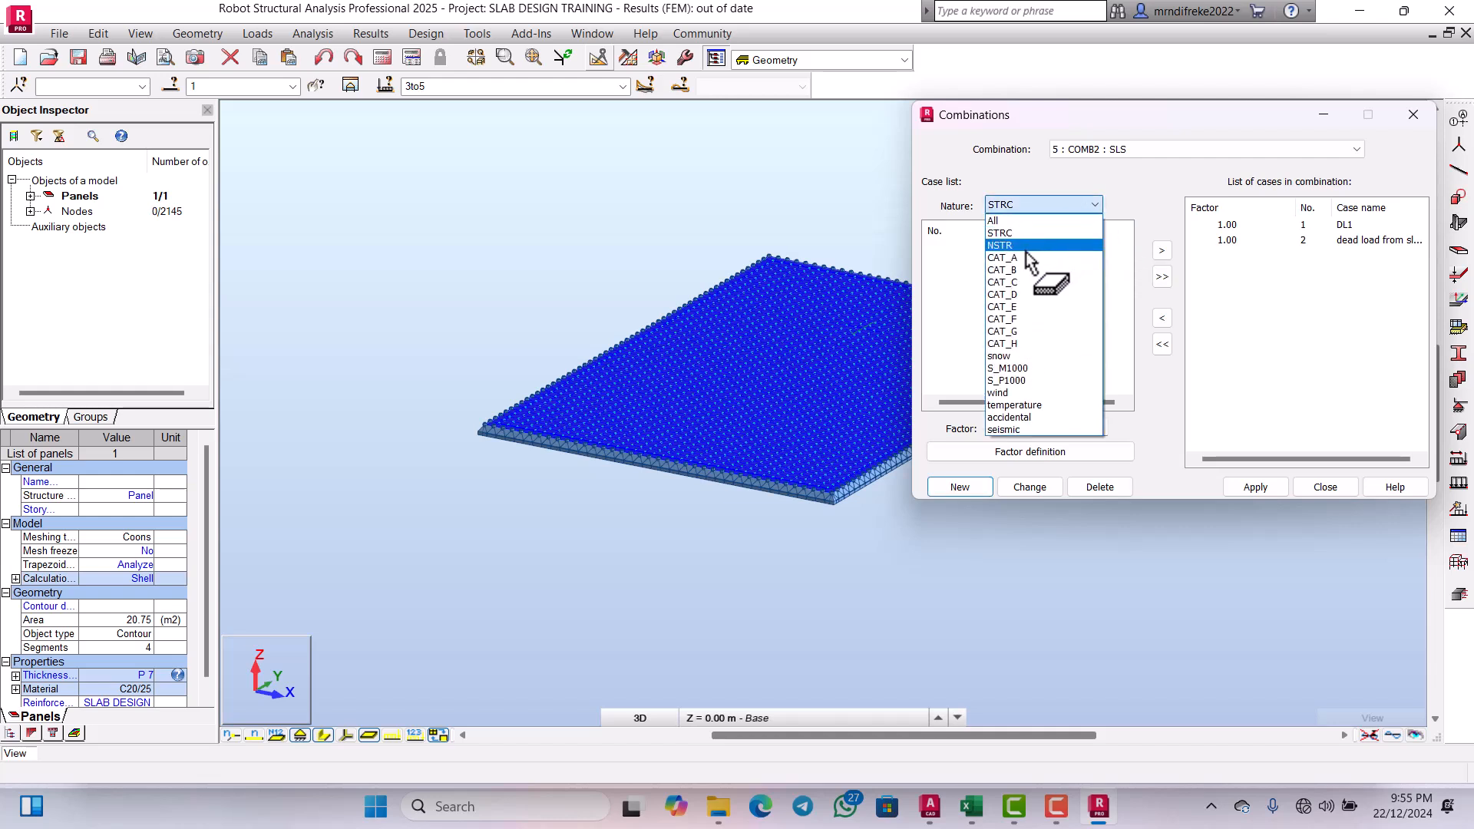
{"action": "left_click", "coordinate": [1017, 224]}
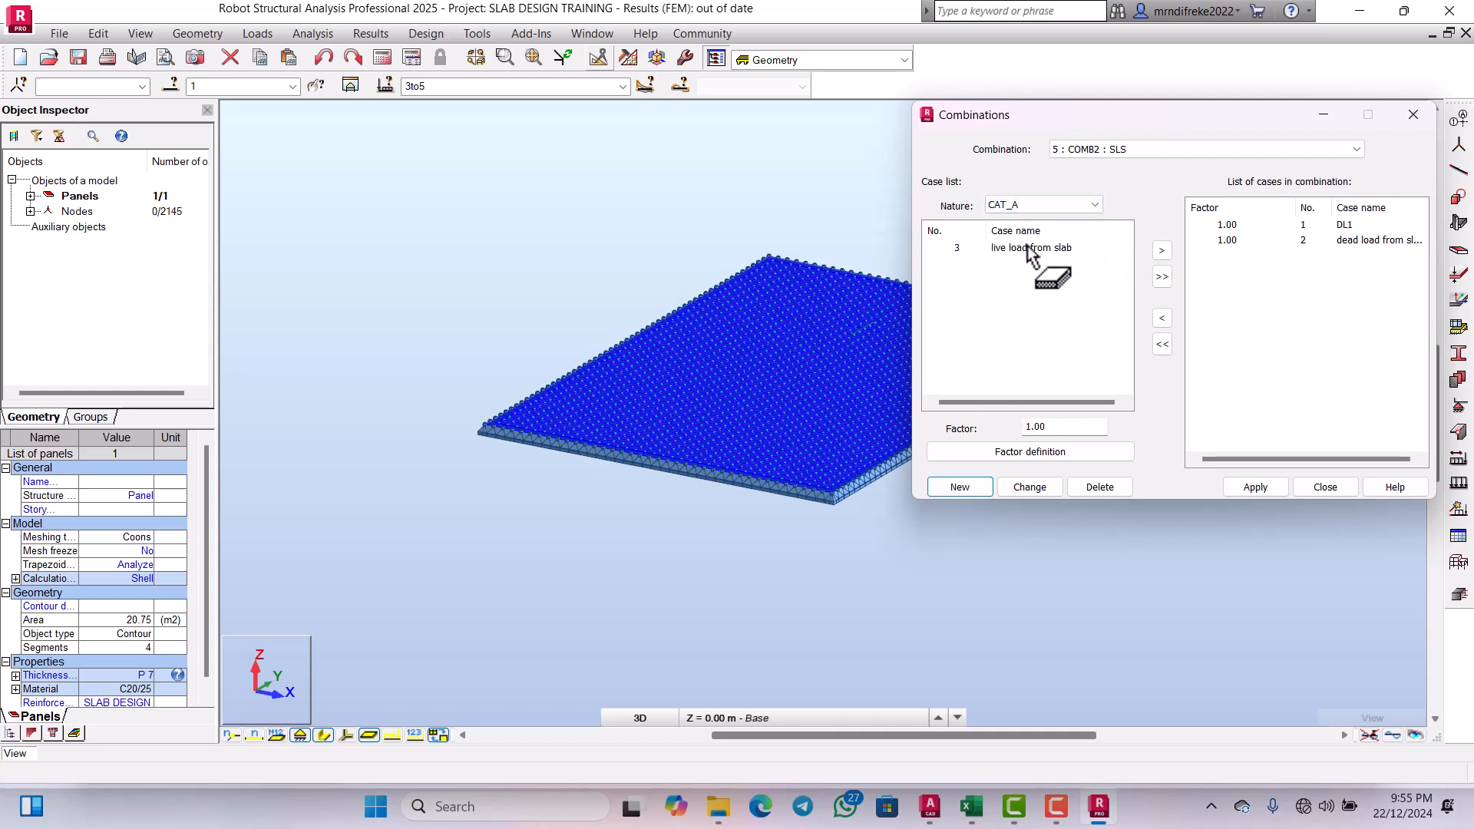
{"action": "left_click", "coordinate": [1163, 278]}
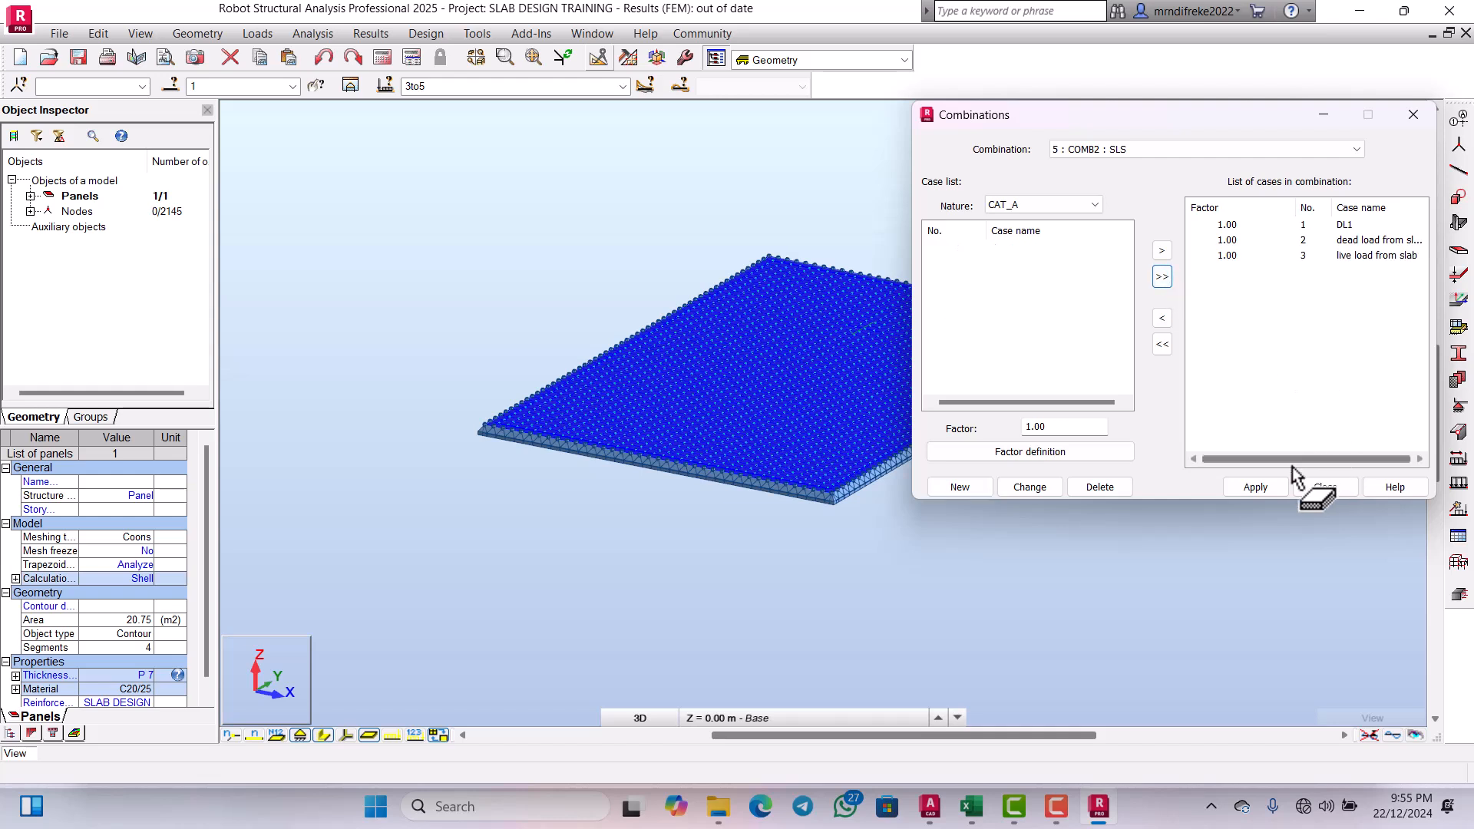
{"action": "left_click", "coordinate": [1268, 490]}
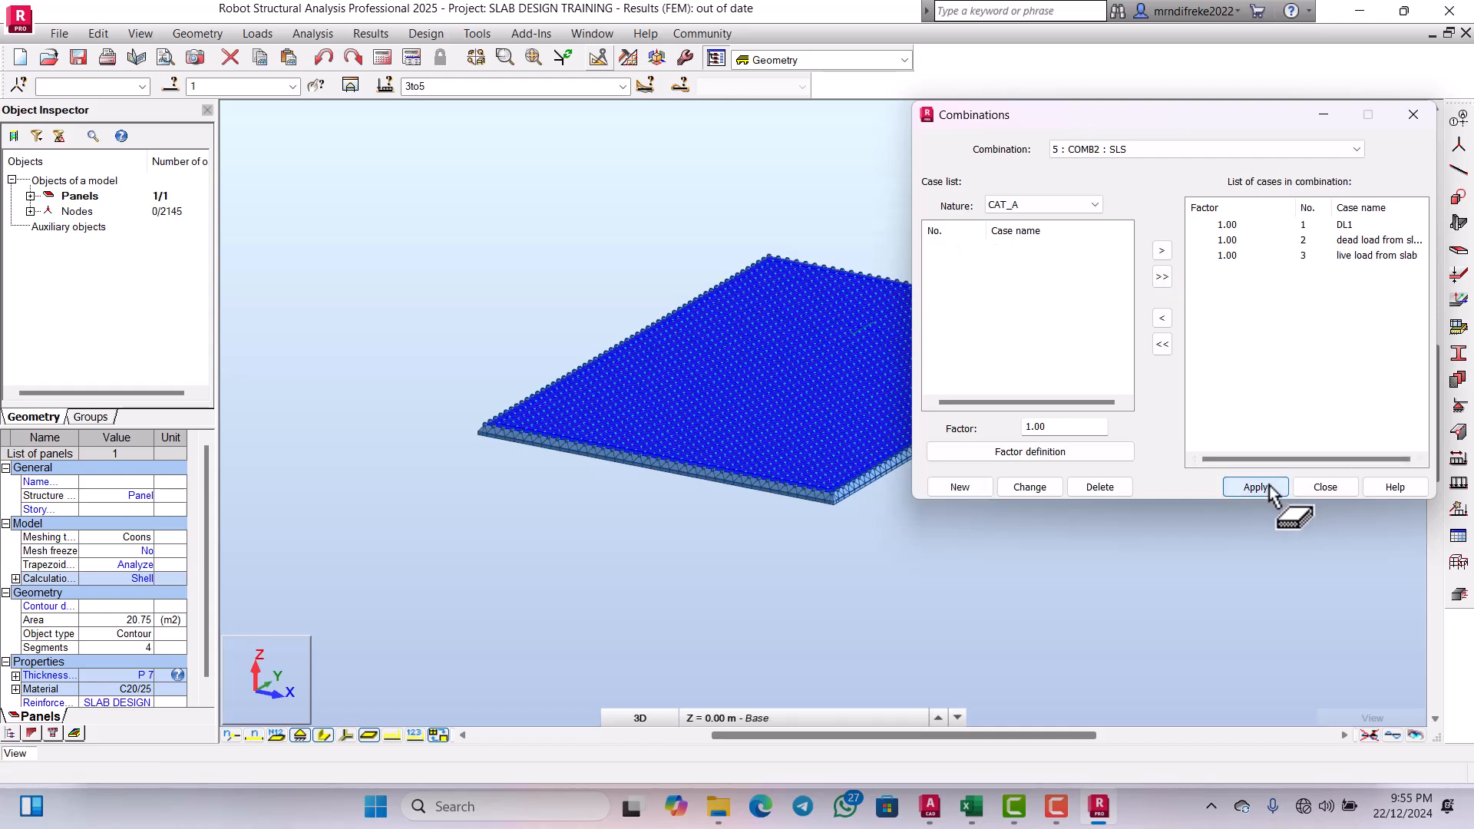
{"action": "left_click", "coordinate": [1318, 487]}
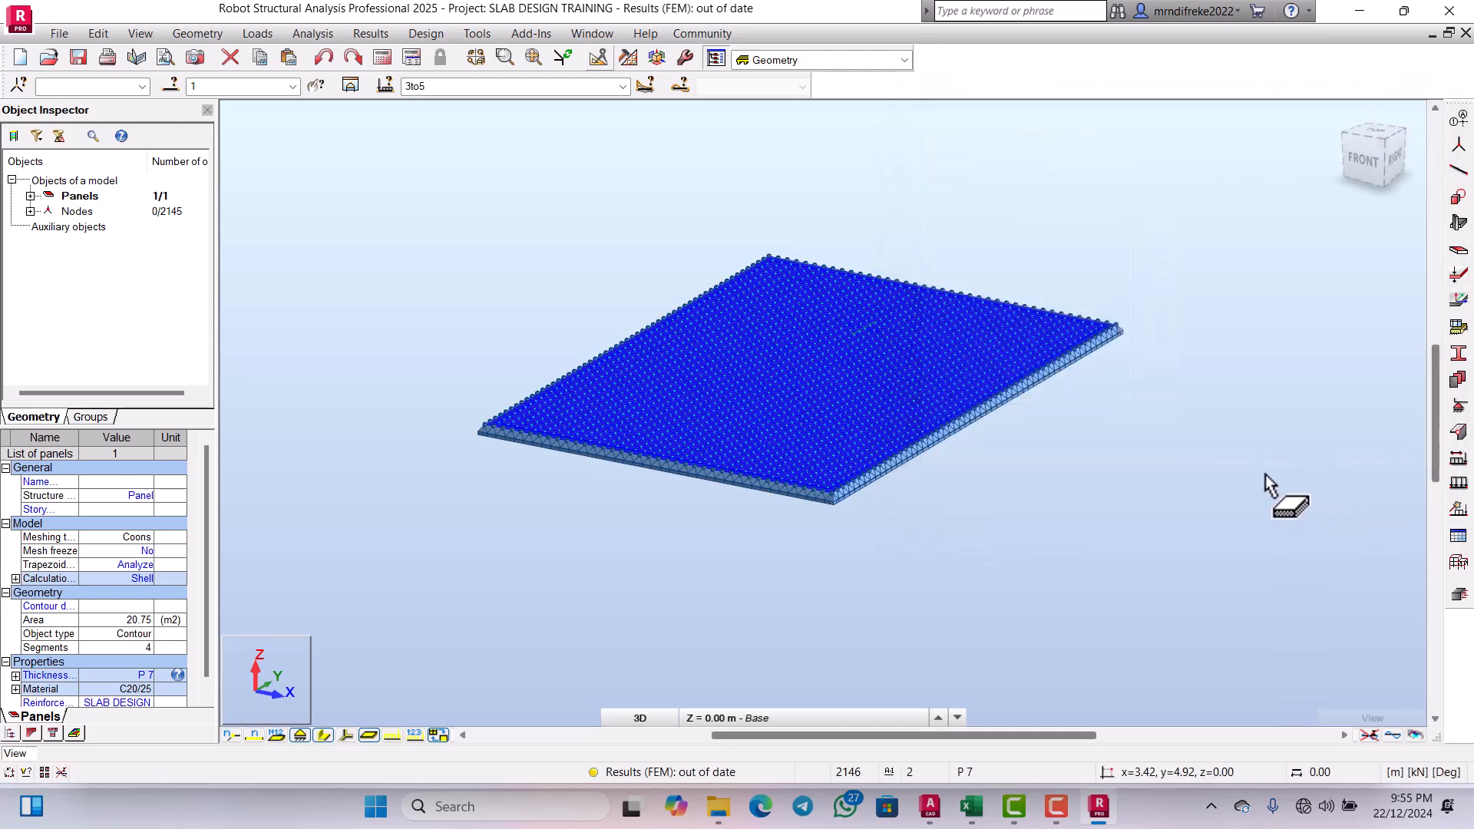
Step: Run the structural calculations for the slab model with the defined load combinations
{"action": "scroll", "coordinate": [997, 459], "scroll_direction": "up", "scroll_amount": 3}
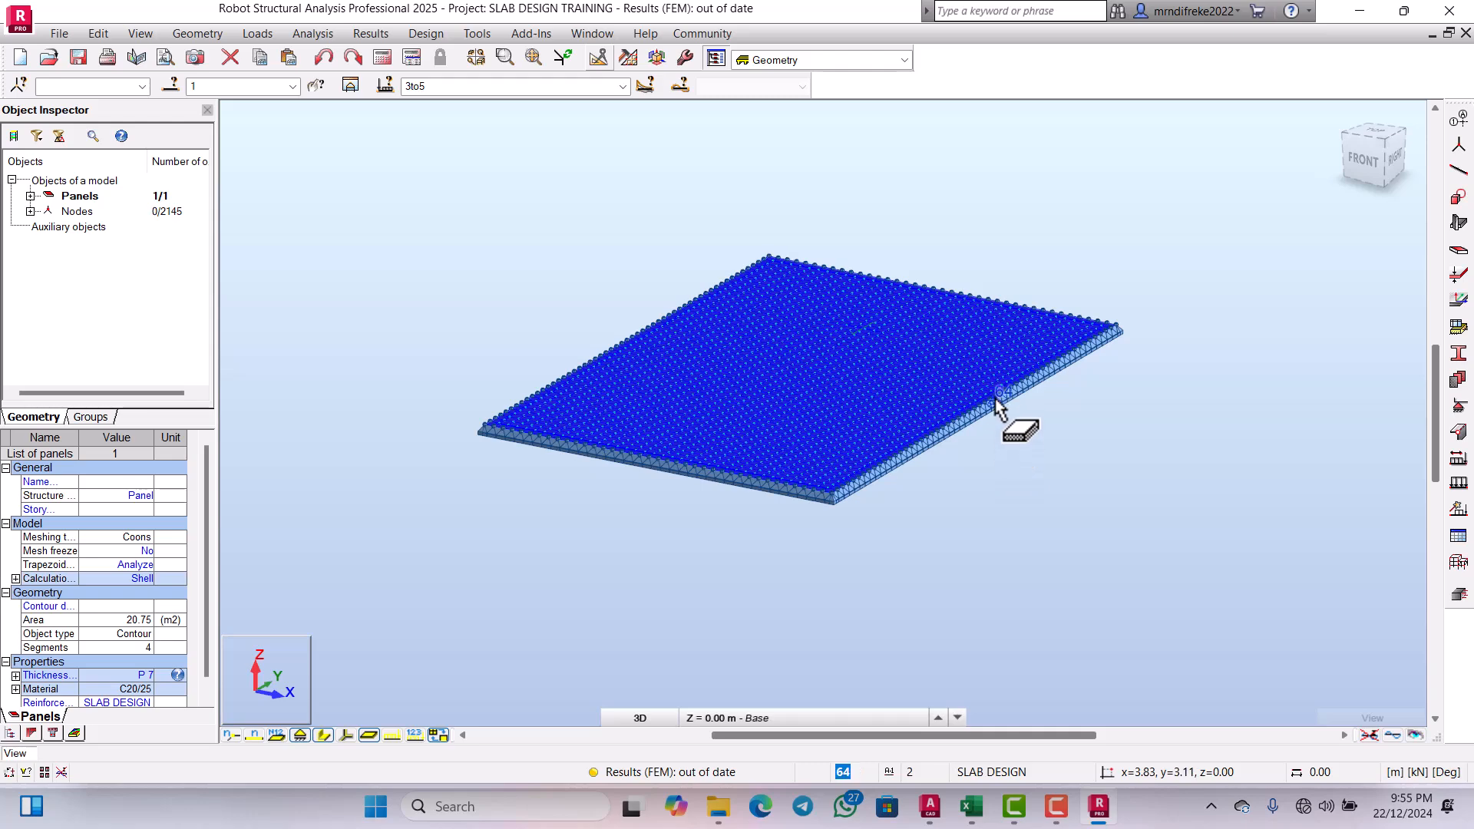
{"action": "scroll", "coordinate": [974, 445], "scroll_direction": "down", "scroll_amount": 5}
{"action": "scroll", "coordinate": [952, 411], "scroll_direction": "up", "scroll_amount": 2}
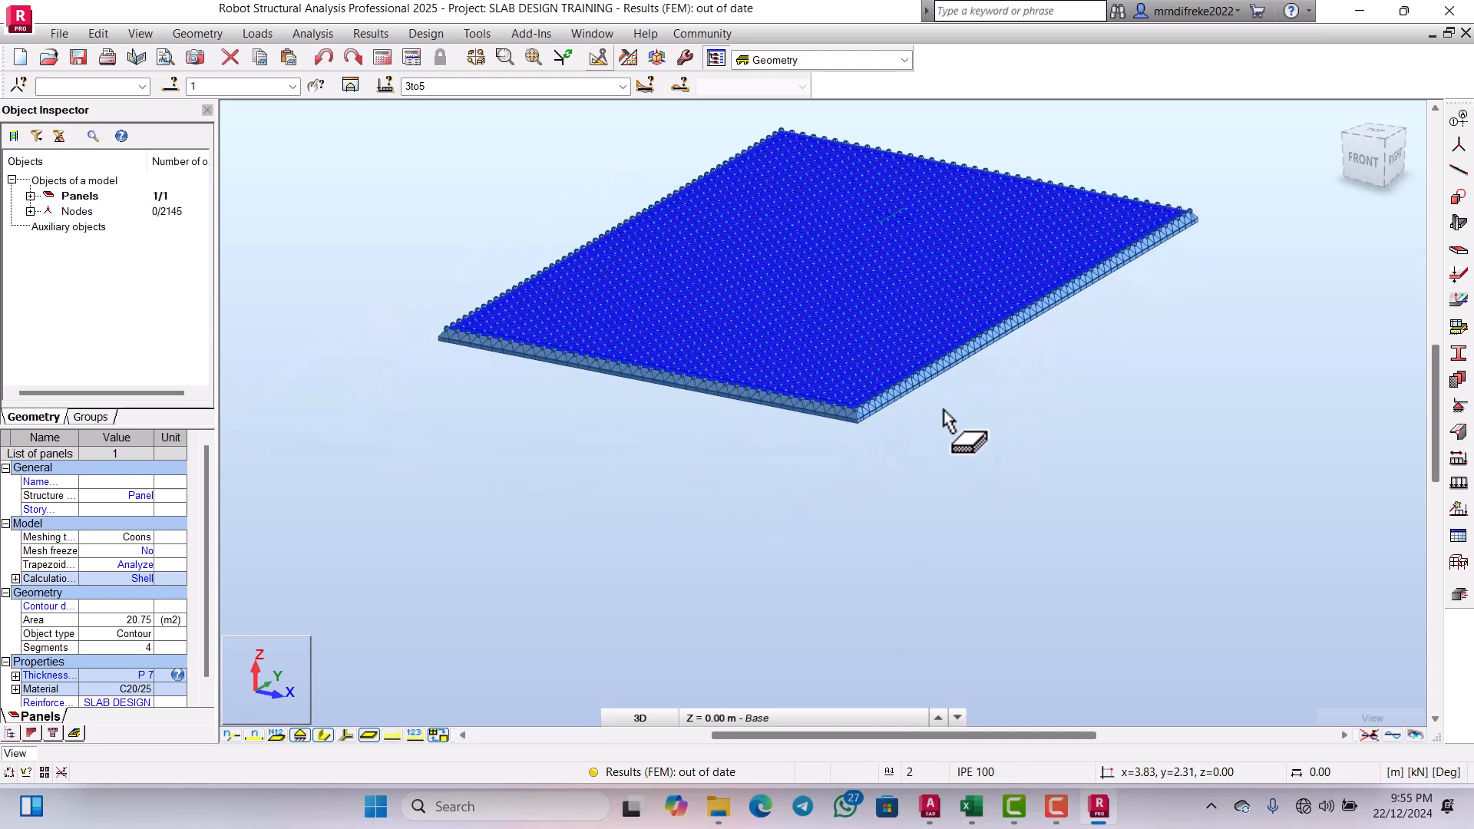
{"action": "left_click", "coordinate": [311, 36]}
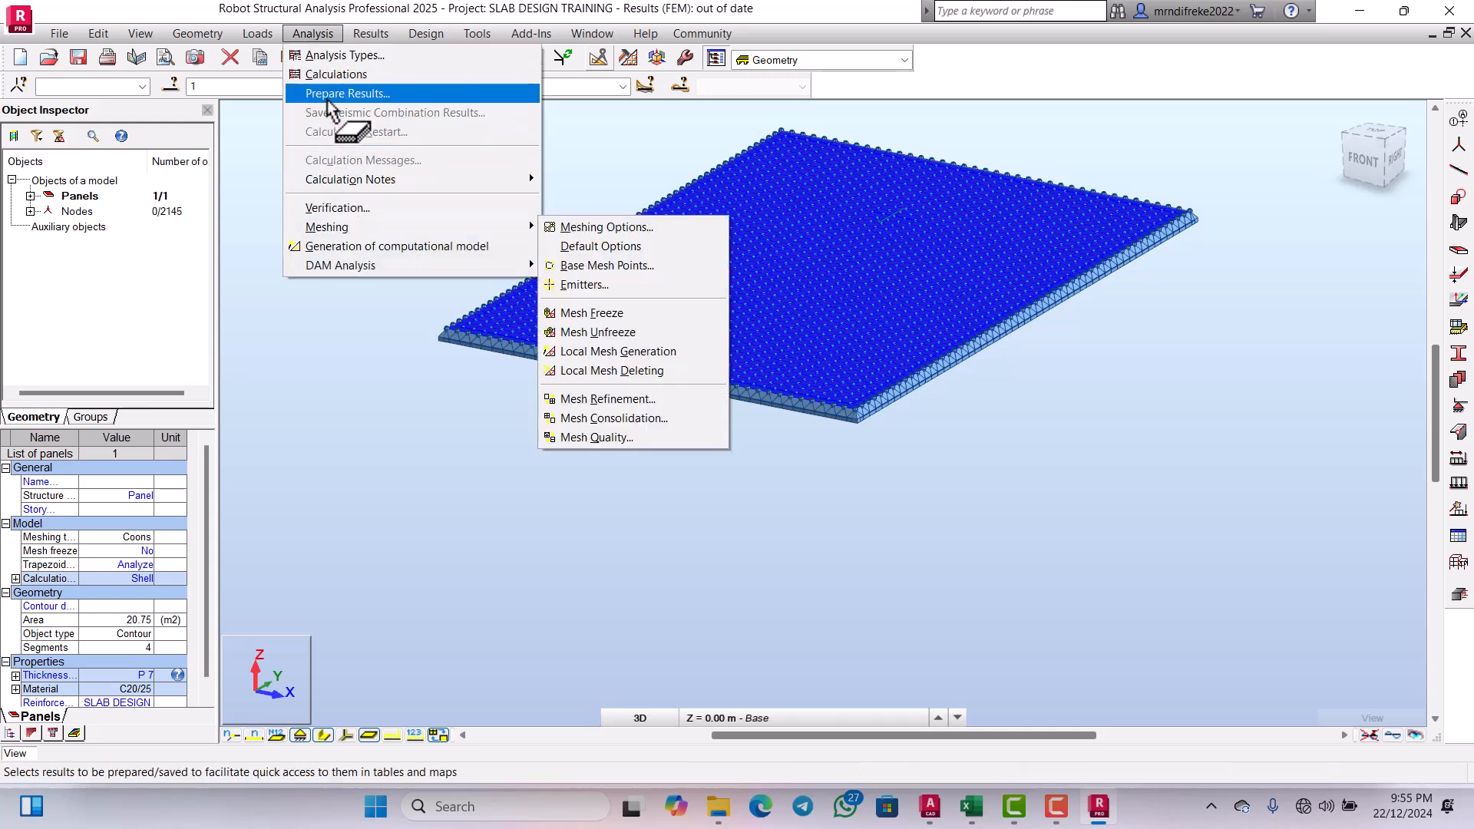
{"action": "left_click", "coordinate": [332, 74]}
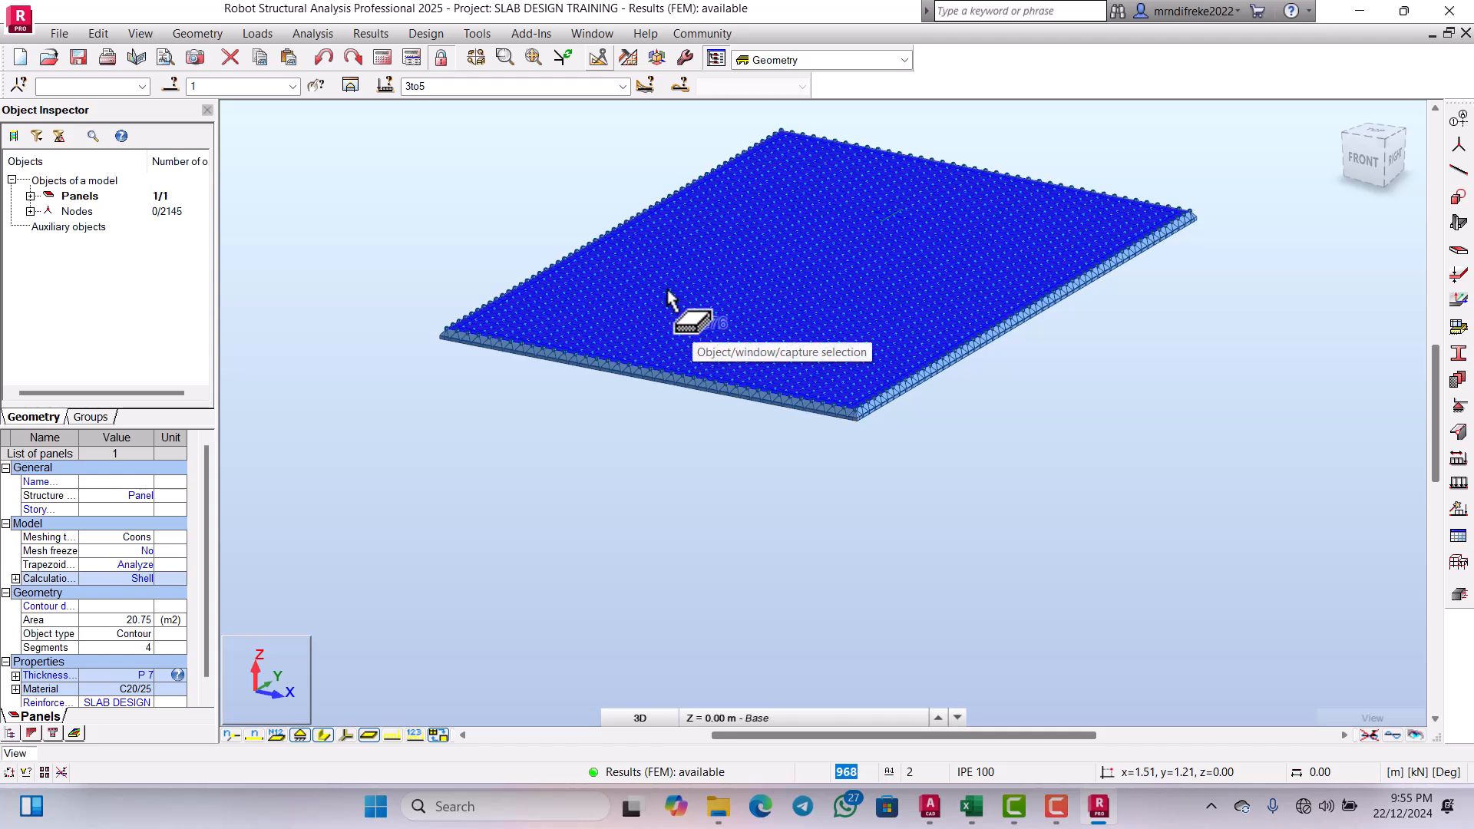
Step: Set the load case to COMB1 and display the slab's xx moment map with descriptions
{"action": "left_click", "coordinate": [623, 87]}
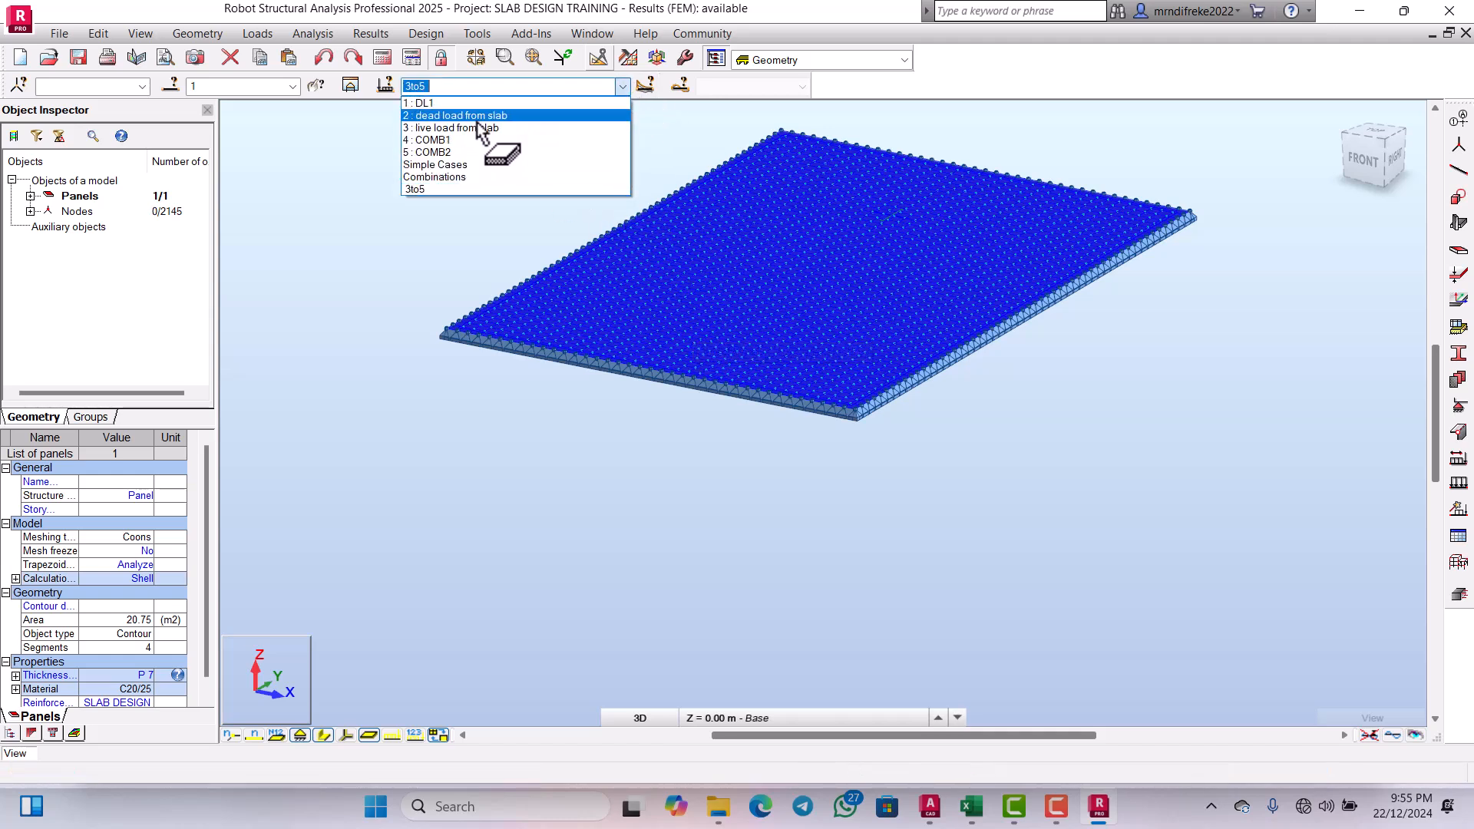
{"action": "left_click", "coordinate": [464, 142]}
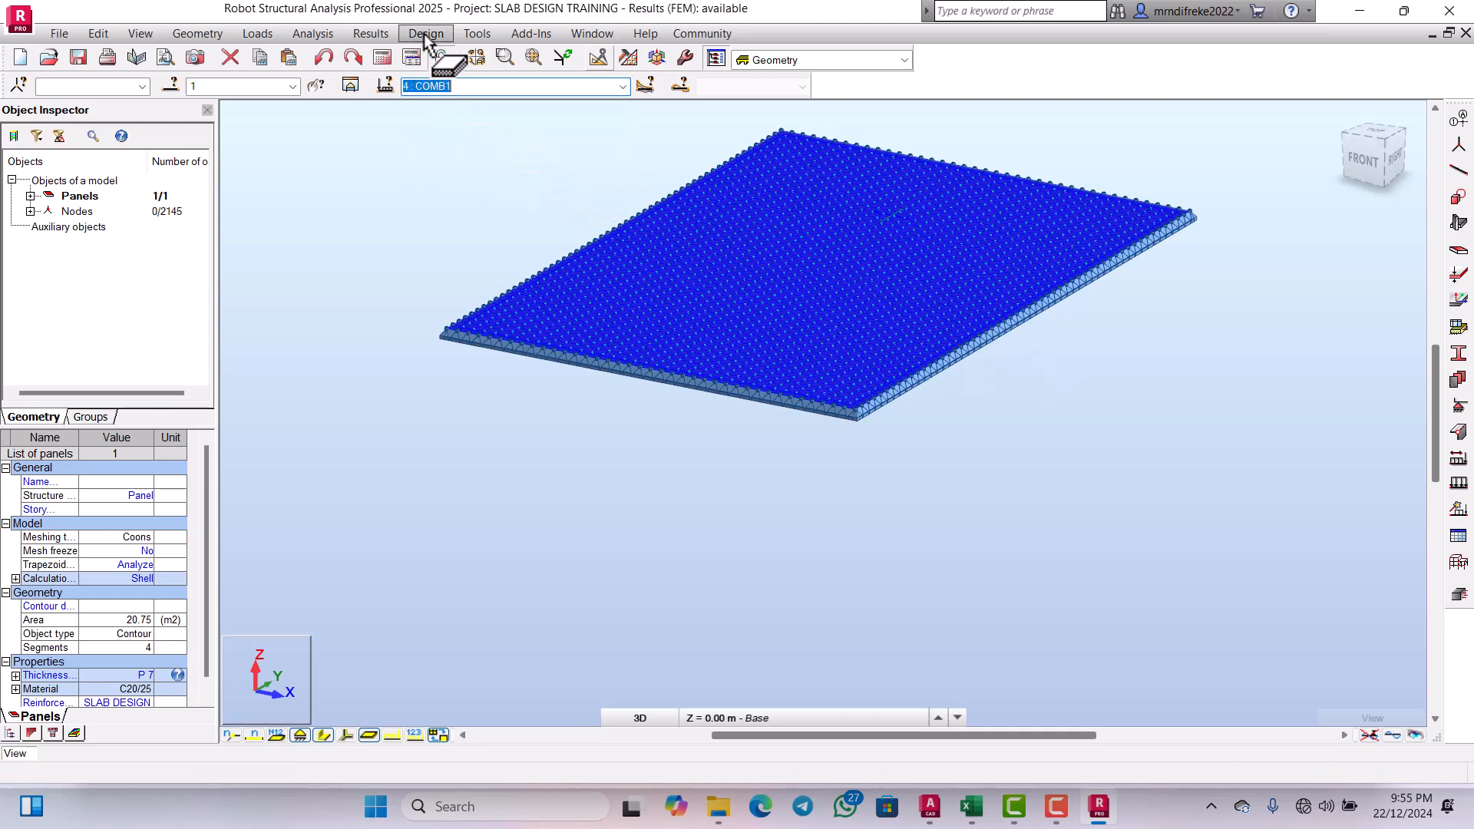
{"action": "left_click", "coordinate": [390, 40]}
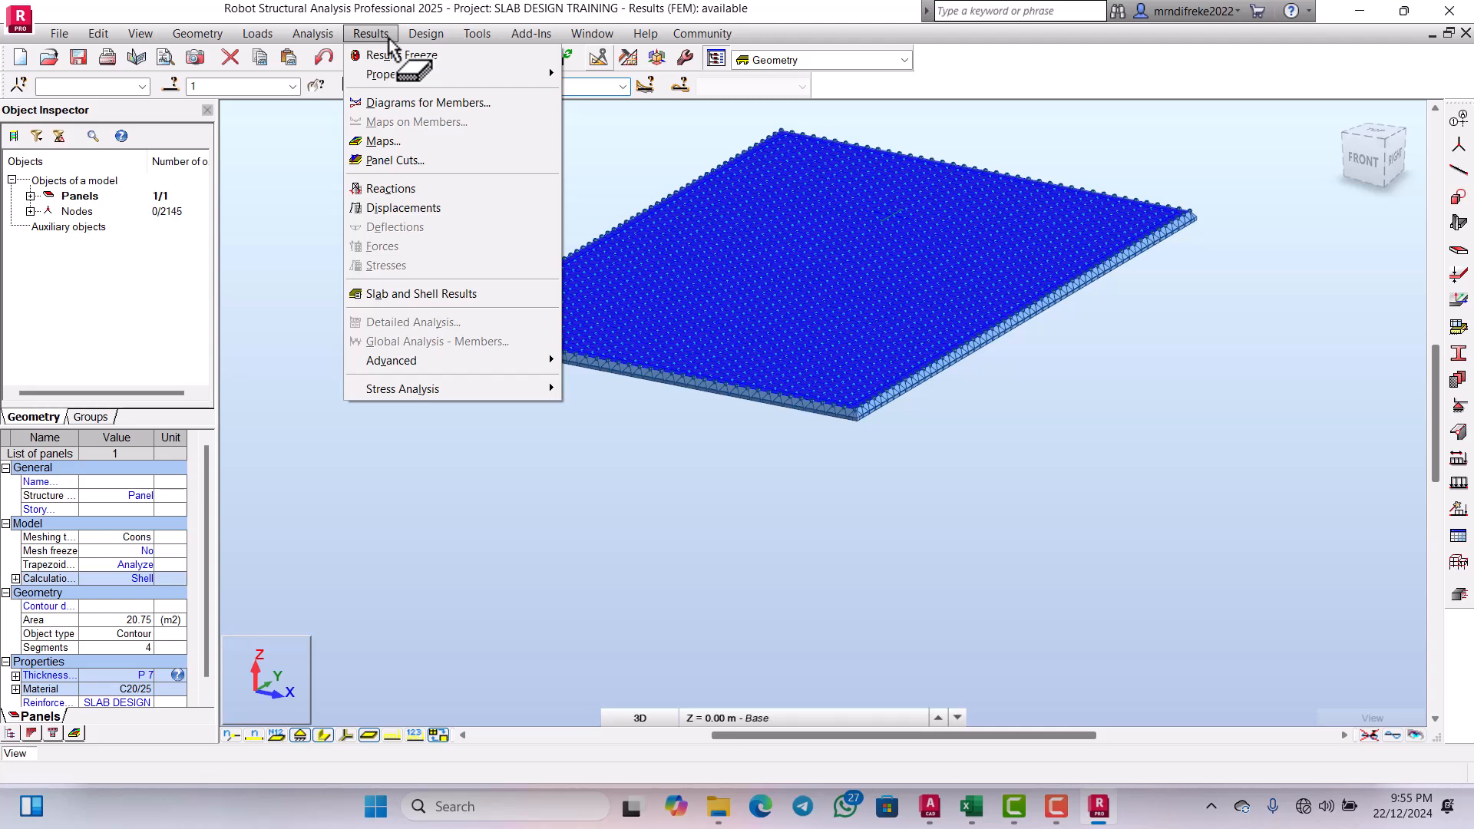
{"action": "left_click", "coordinate": [384, 142]}
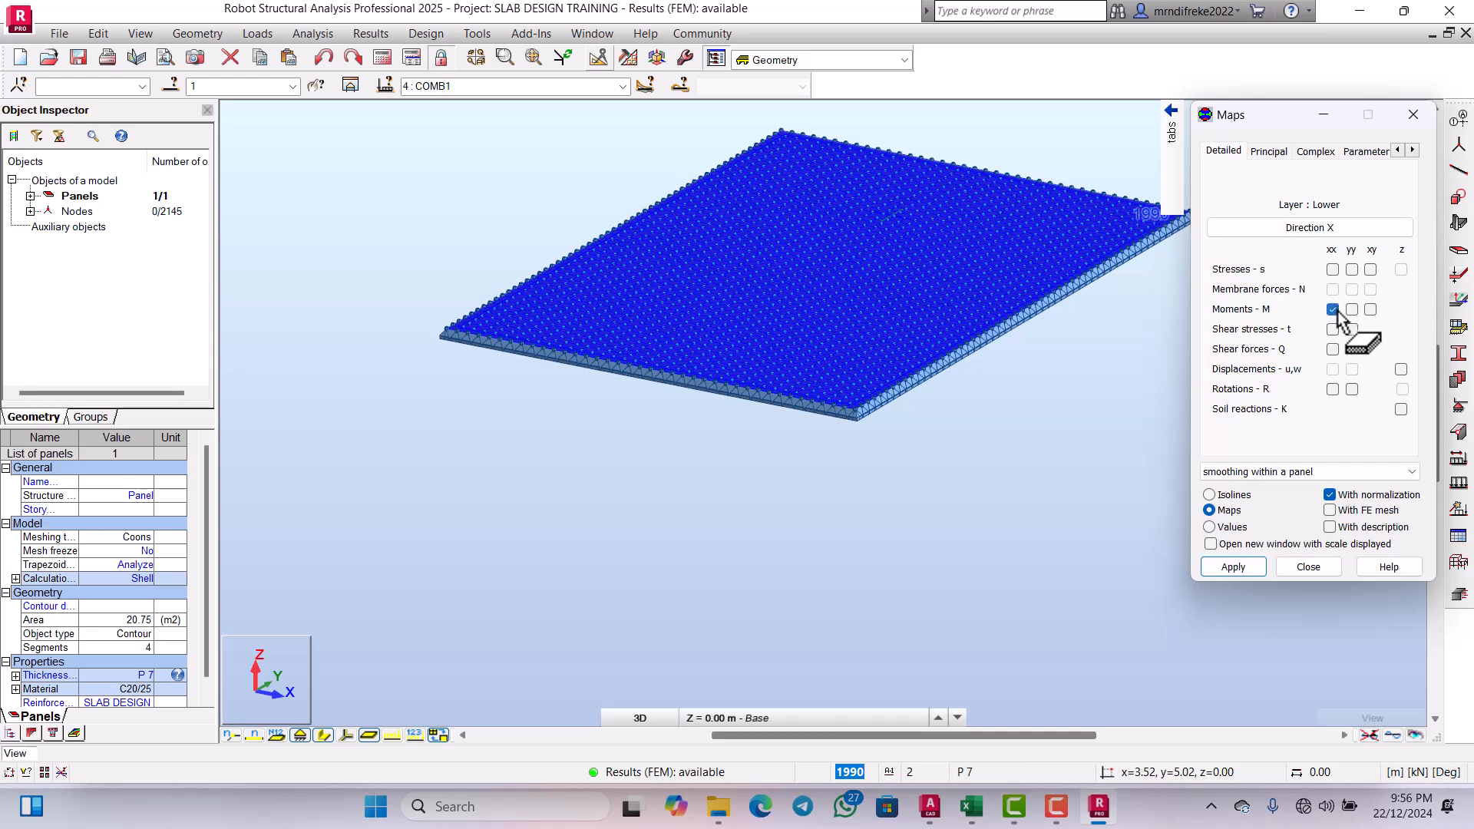
{"action": "left_click", "coordinate": [1331, 527]}
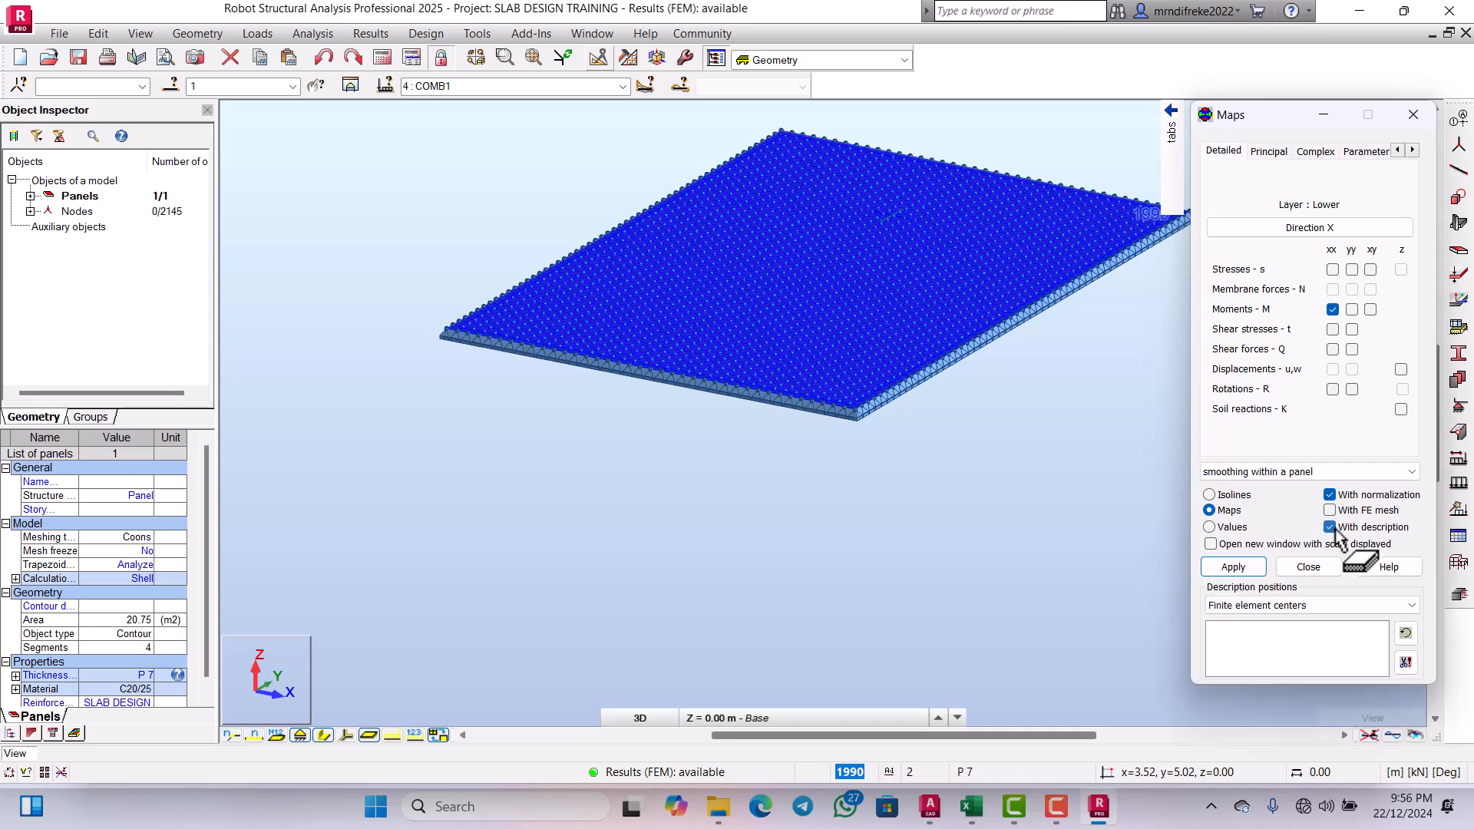
{"action": "left_click", "coordinate": [1233, 568]}
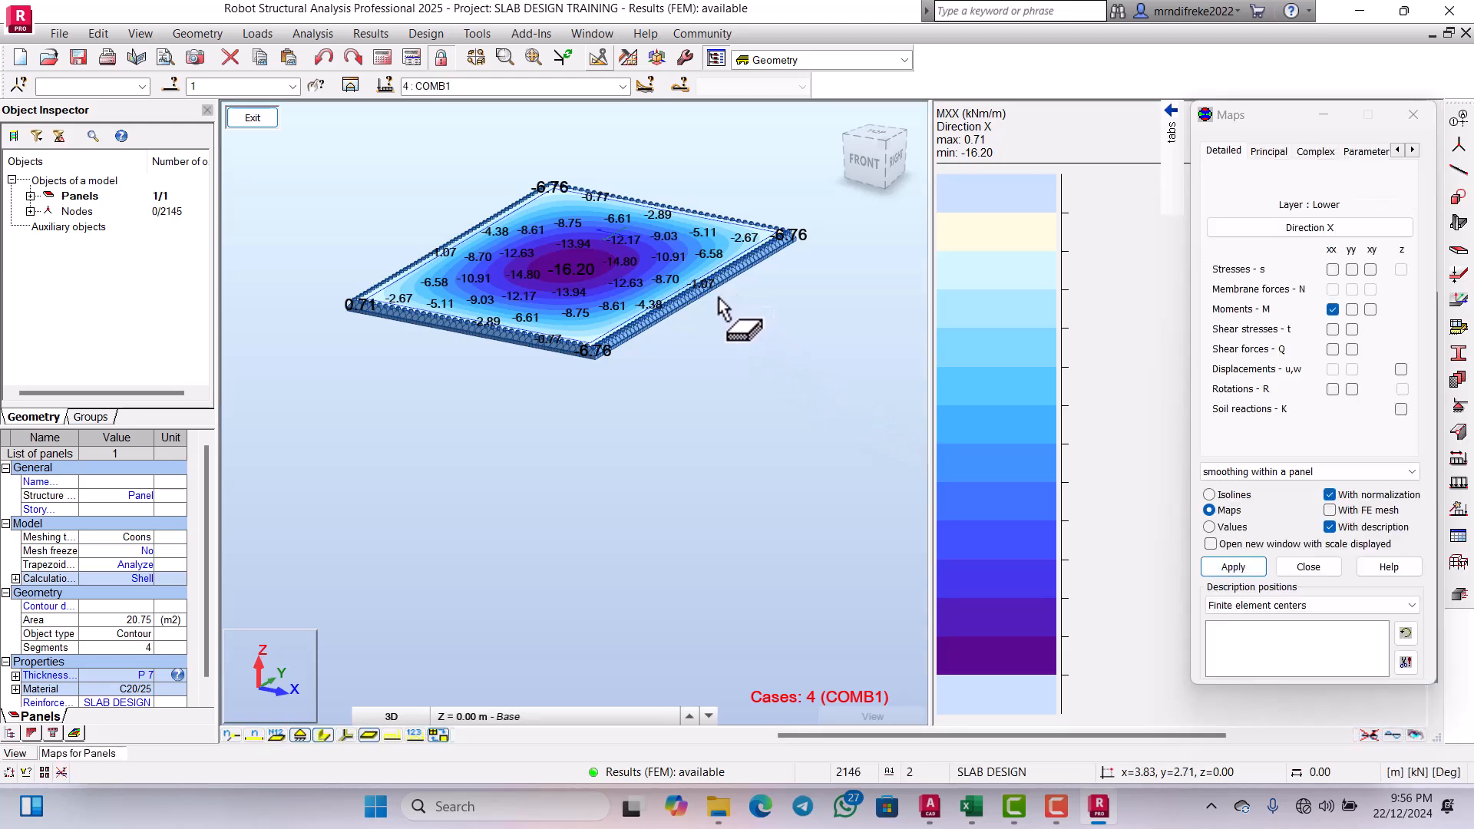
Step: Examine the xx moment values from the slab's centre out to its edges
{"action": "scroll", "coordinate": [726, 309], "scroll_direction": "up", "scroll_amount": 4}
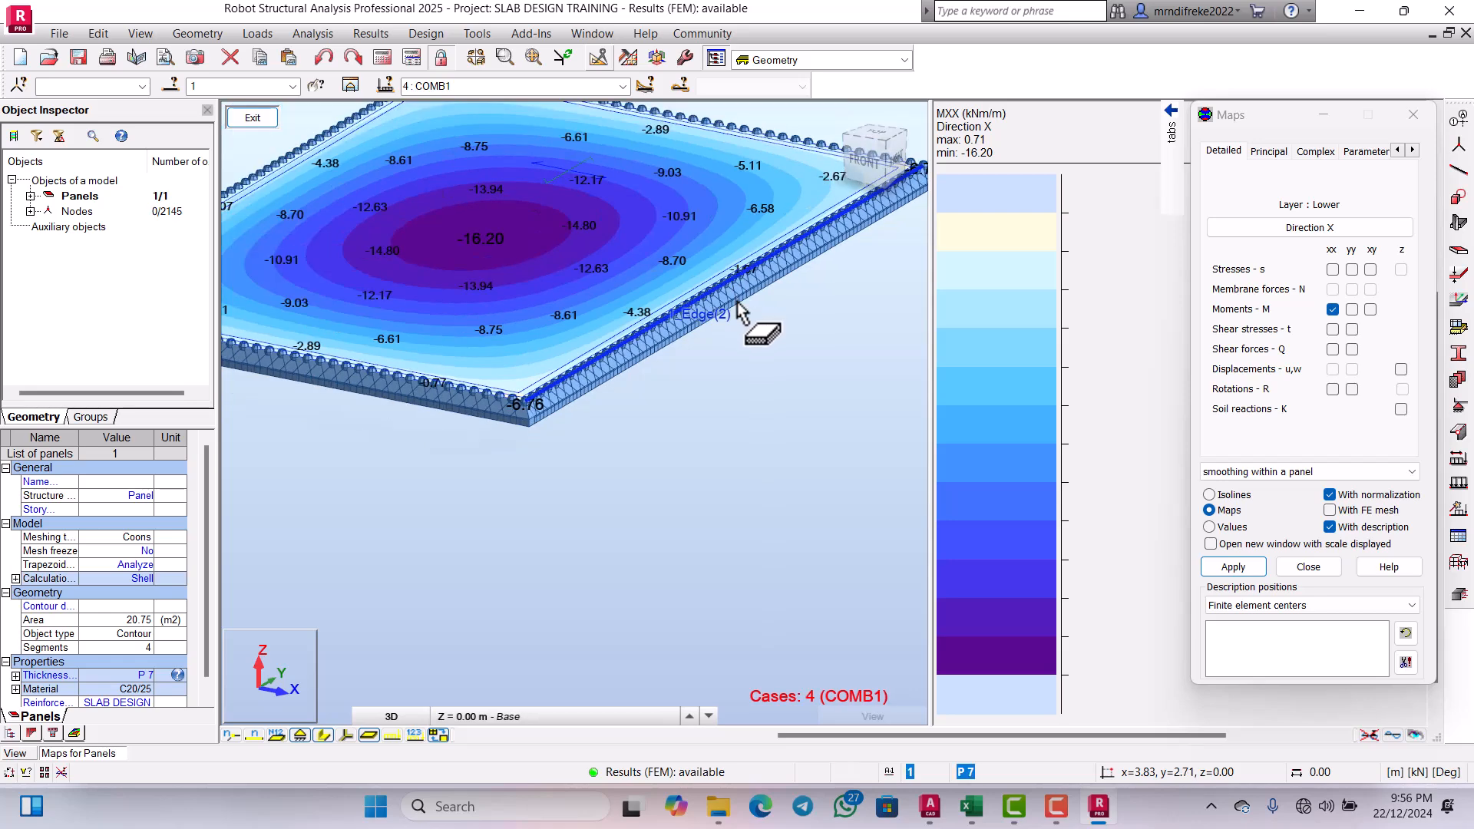
{"action": "scroll", "coordinate": [737, 309], "scroll_direction": "down", "scroll_amount": 4}
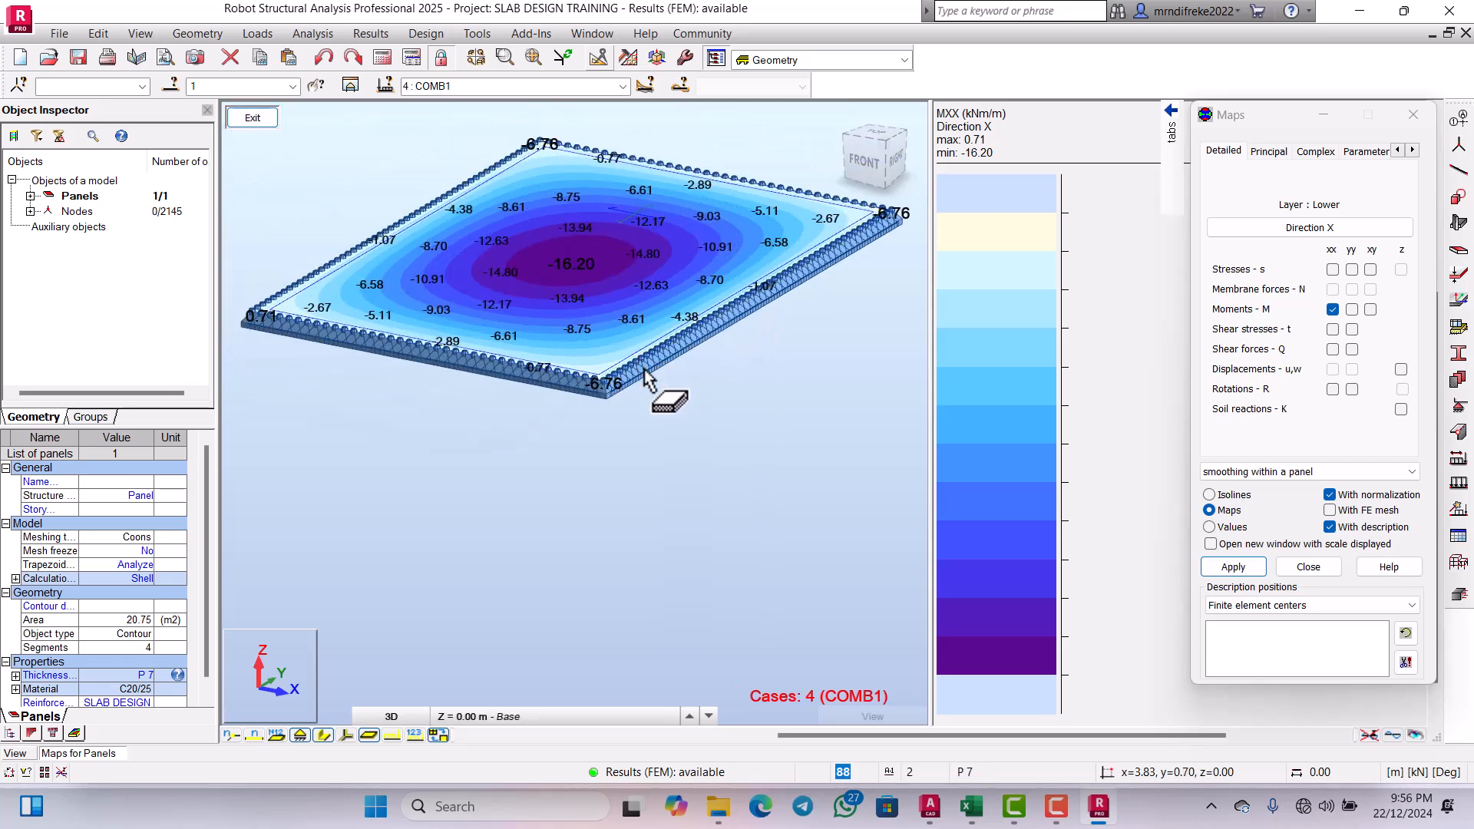
{"action": "scroll", "coordinate": [595, 278], "scroll_direction": "up", "scroll_amount": 3}
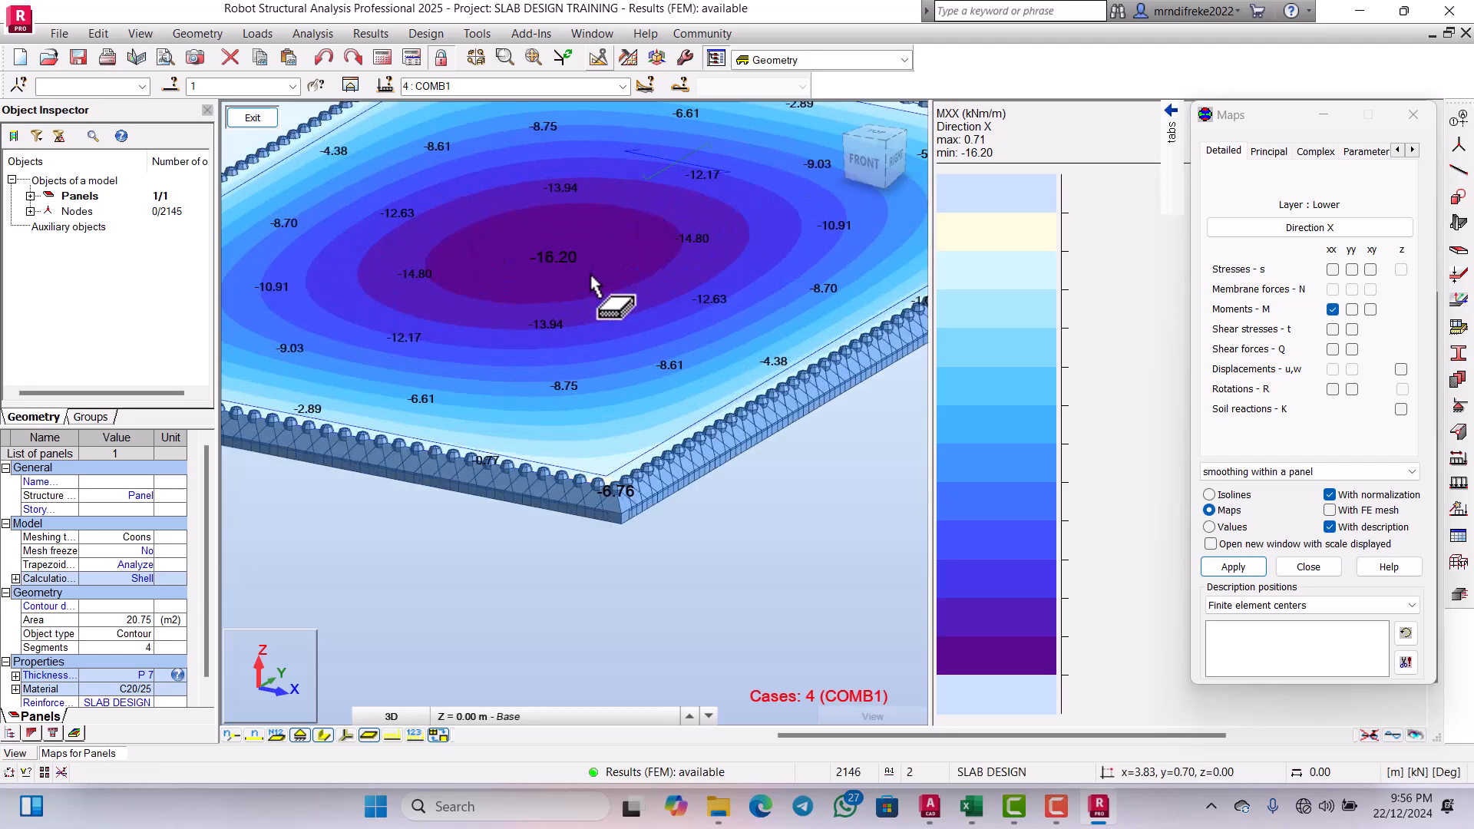
{"action": "scroll", "coordinate": [597, 289], "scroll_direction": "down", "scroll_amount": 1}
{"action": "scroll", "coordinate": [601, 294], "scroll_direction": "down", "scroll_amount": 2}
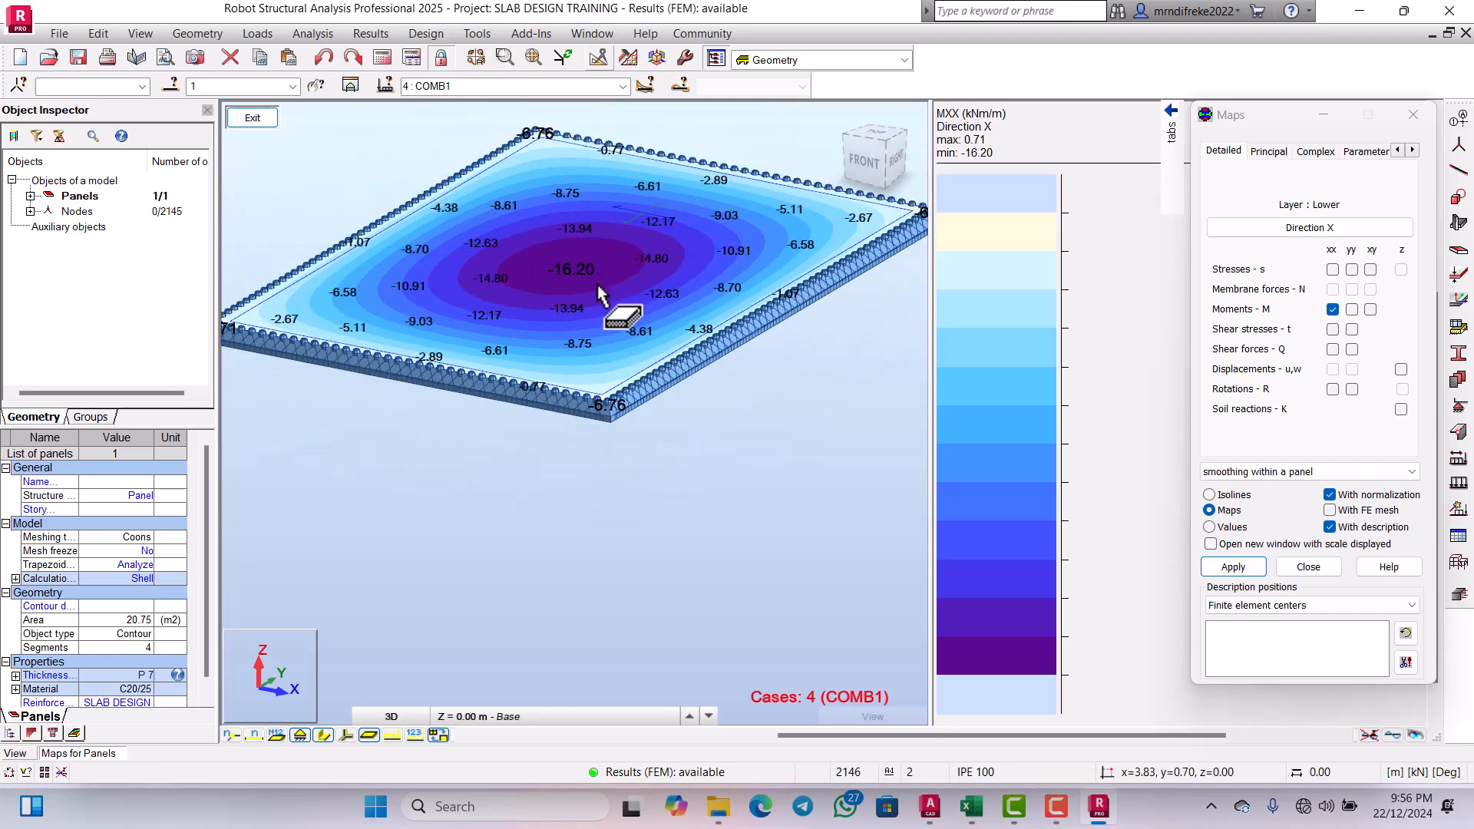
{"action": "scroll", "coordinate": [601, 294], "scroll_direction": "up", "scroll_amount": 2}
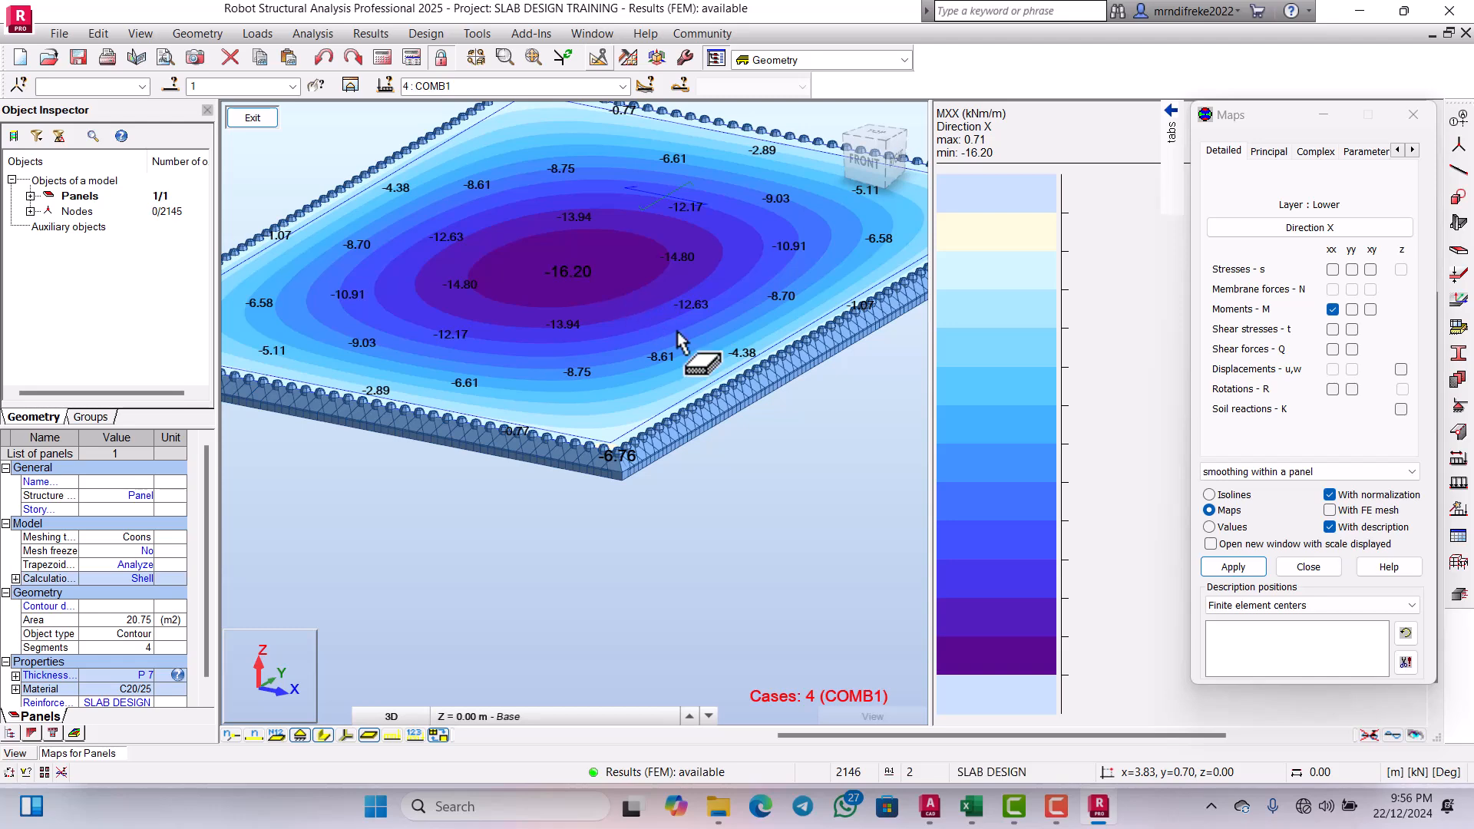
Step: Replace the xx moment map with the z displacement map for the slab under COMB1
{"action": "left_click_drag", "start_coordinate": [1442, 358], "coordinate": [1303, 330]}
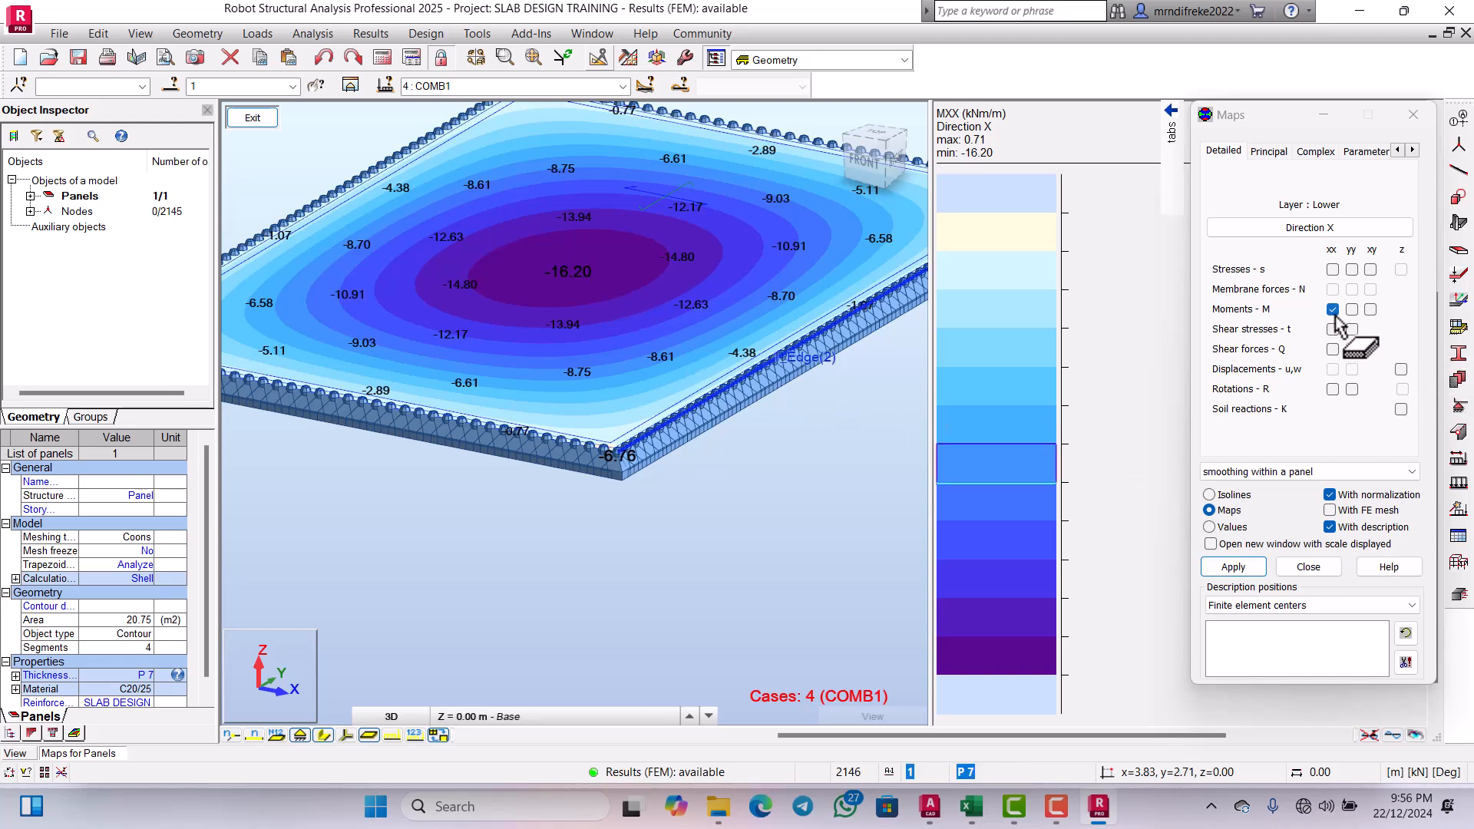
{"action": "left_click", "coordinate": [1333, 311]}
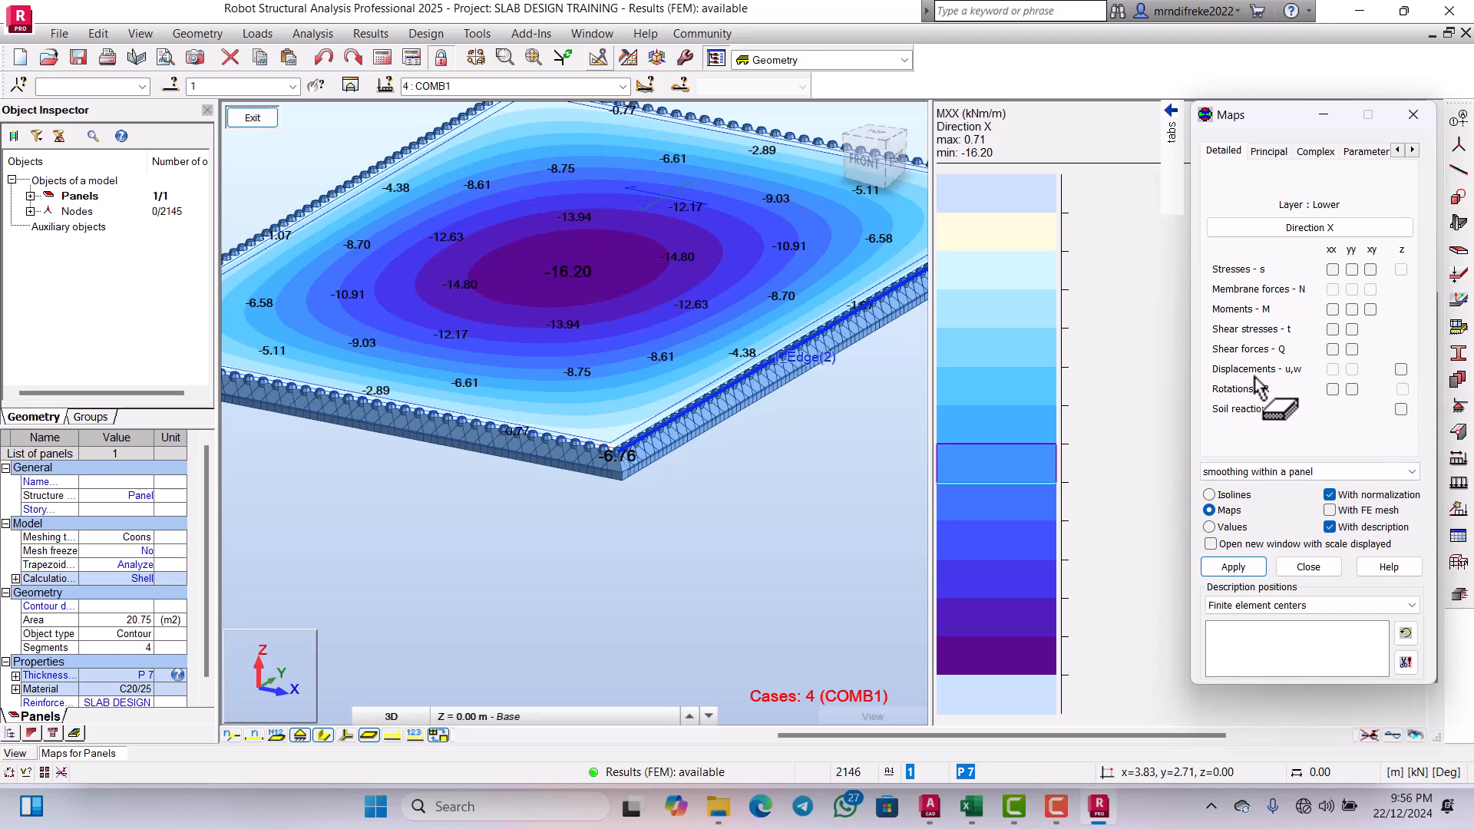
{"action": "left_click", "coordinate": [1401, 370]}
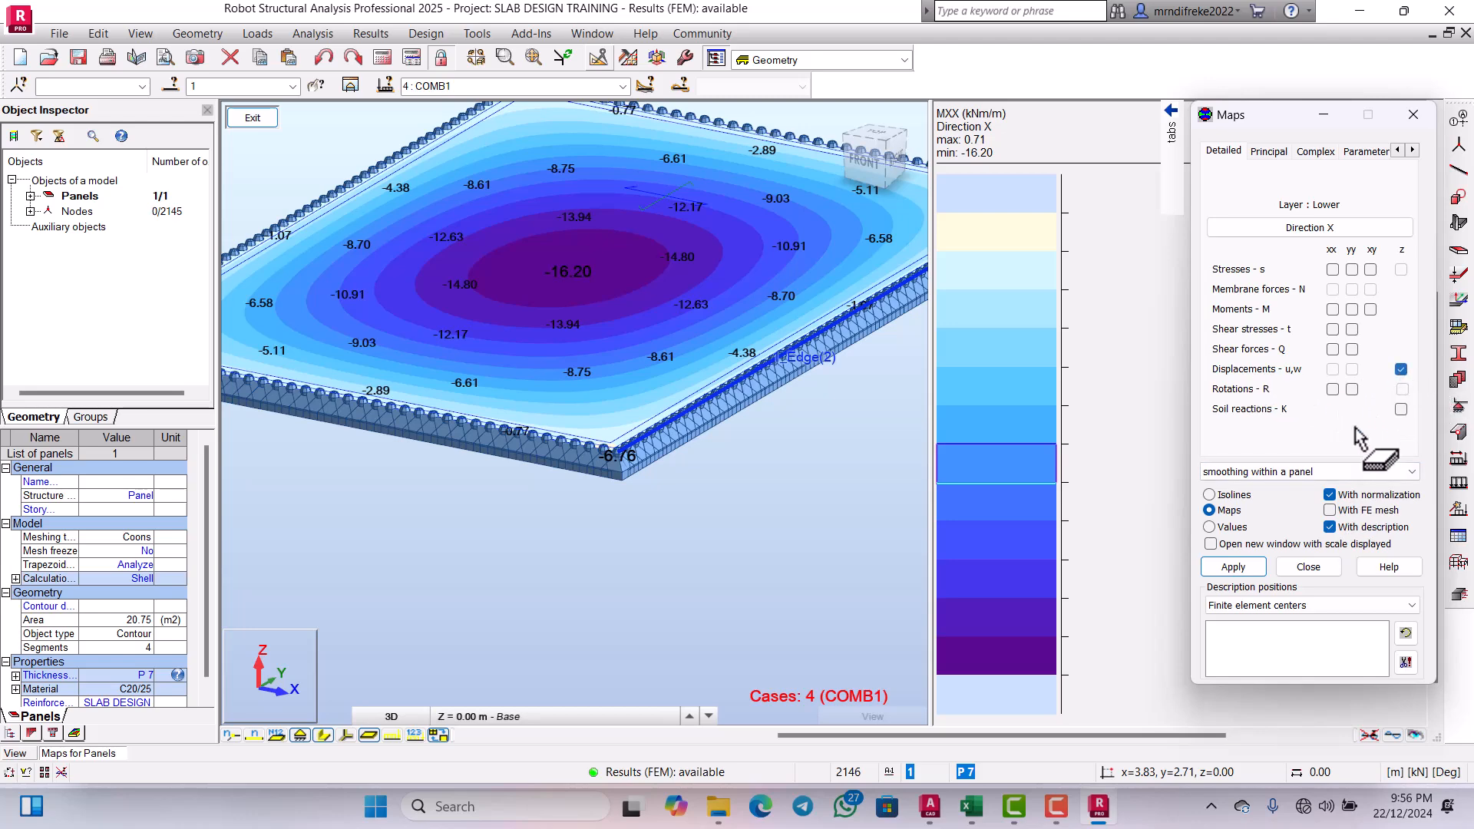
{"action": "left_click", "coordinate": [1233, 567]}
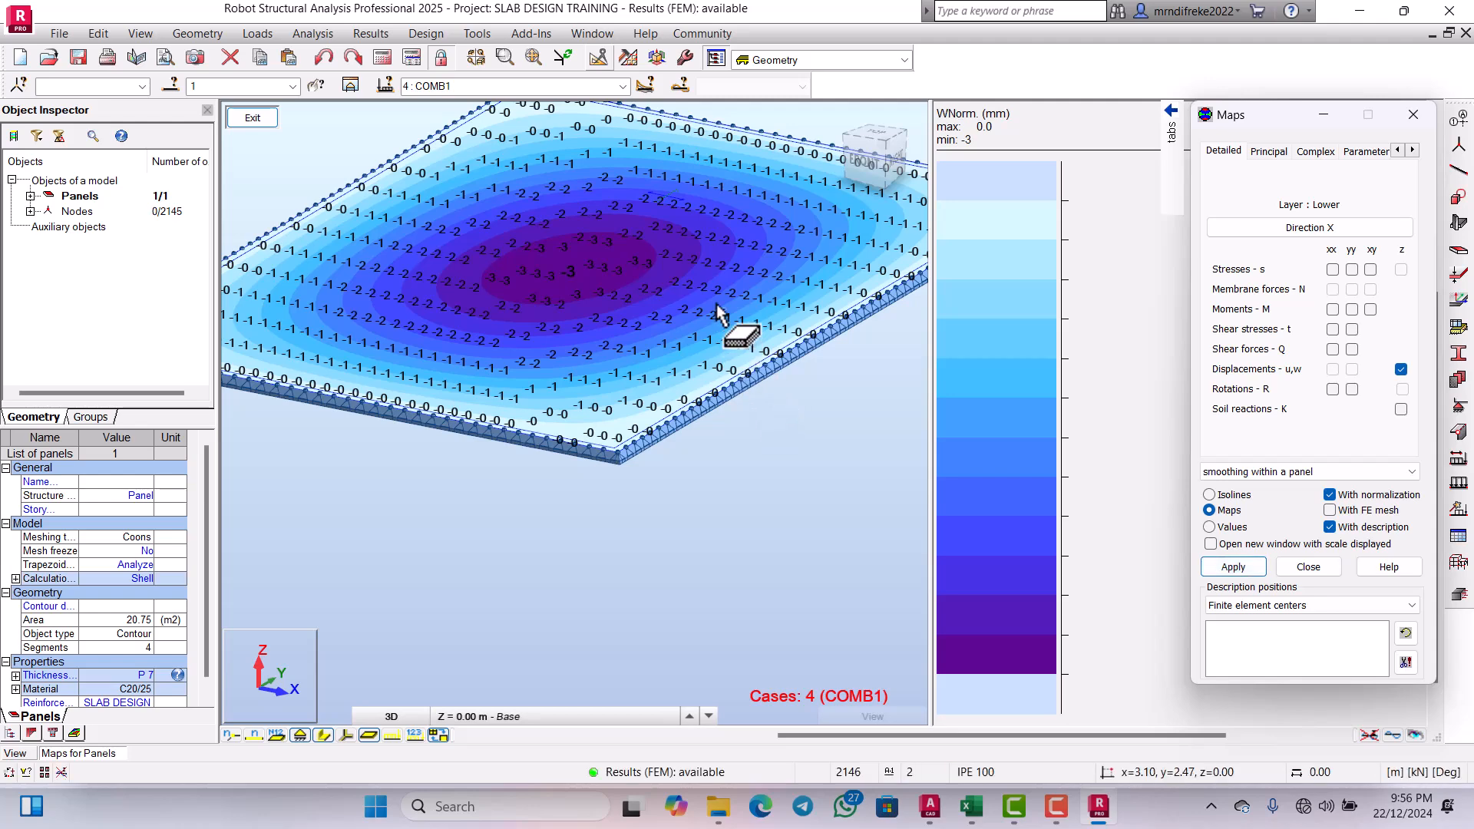
{"action": "scroll", "coordinate": [728, 286], "scroll_direction": "up", "scroll_amount": 1}
{"action": "scroll", "coordinate": [753, 319], "scroll_direction": "down", "scroll_amount": 1}
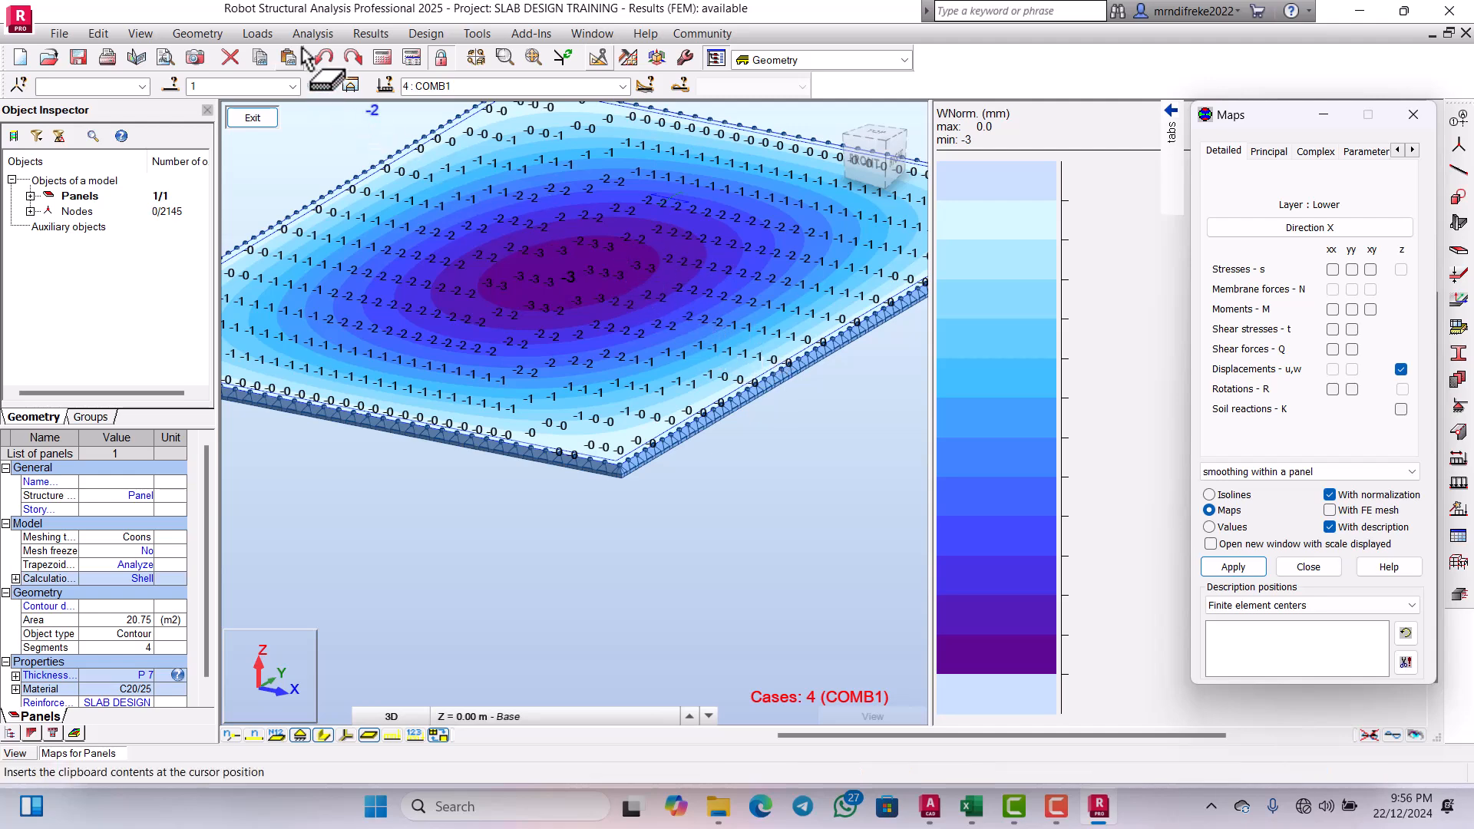
Step: Open the slab and shell results table and add a column for the z displacements
{"action": "left_click", "coordinate": [370, 34]}
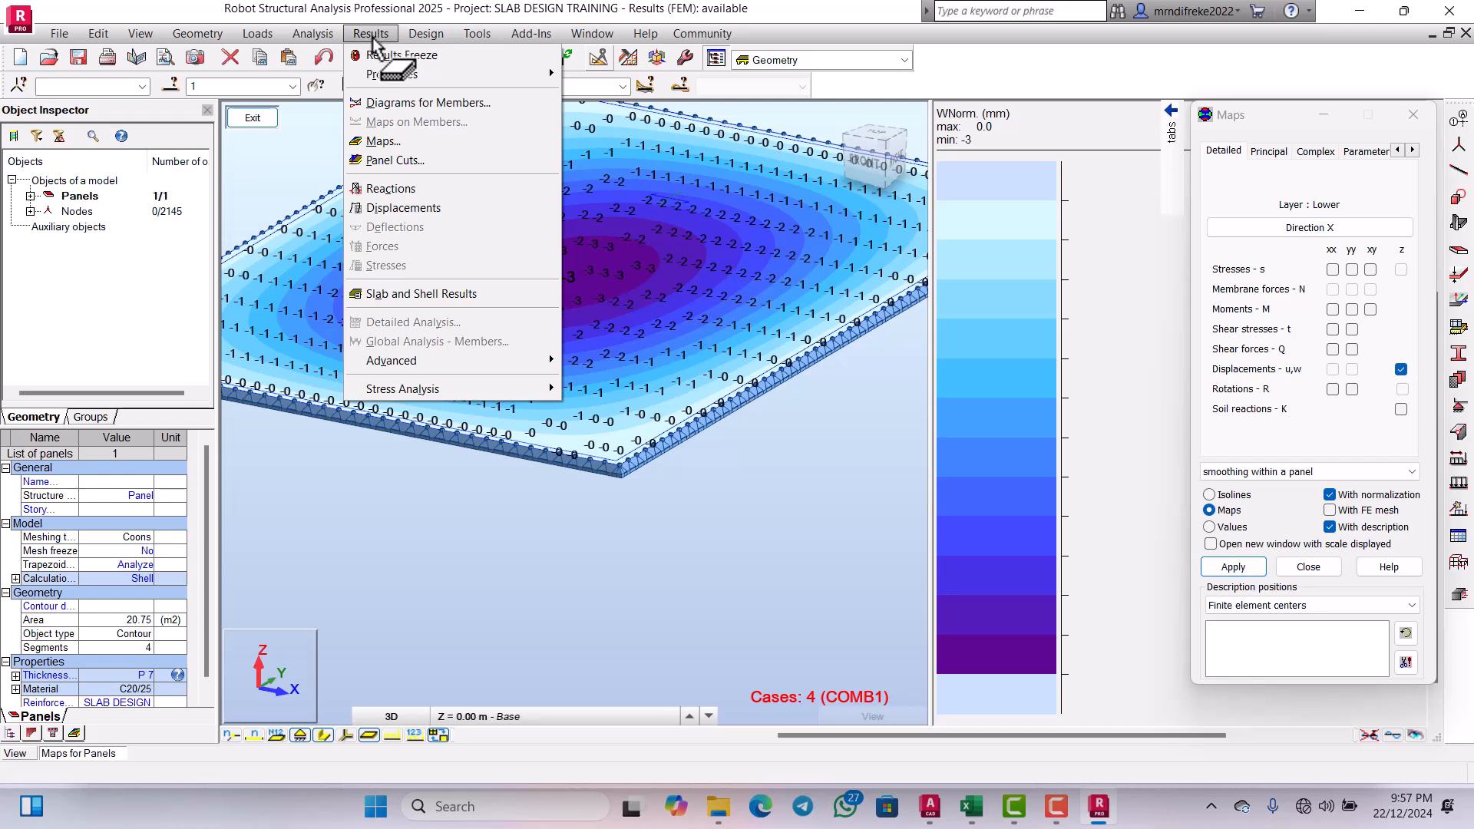
{"action": "left_click", "coordinate": [393, 300]}
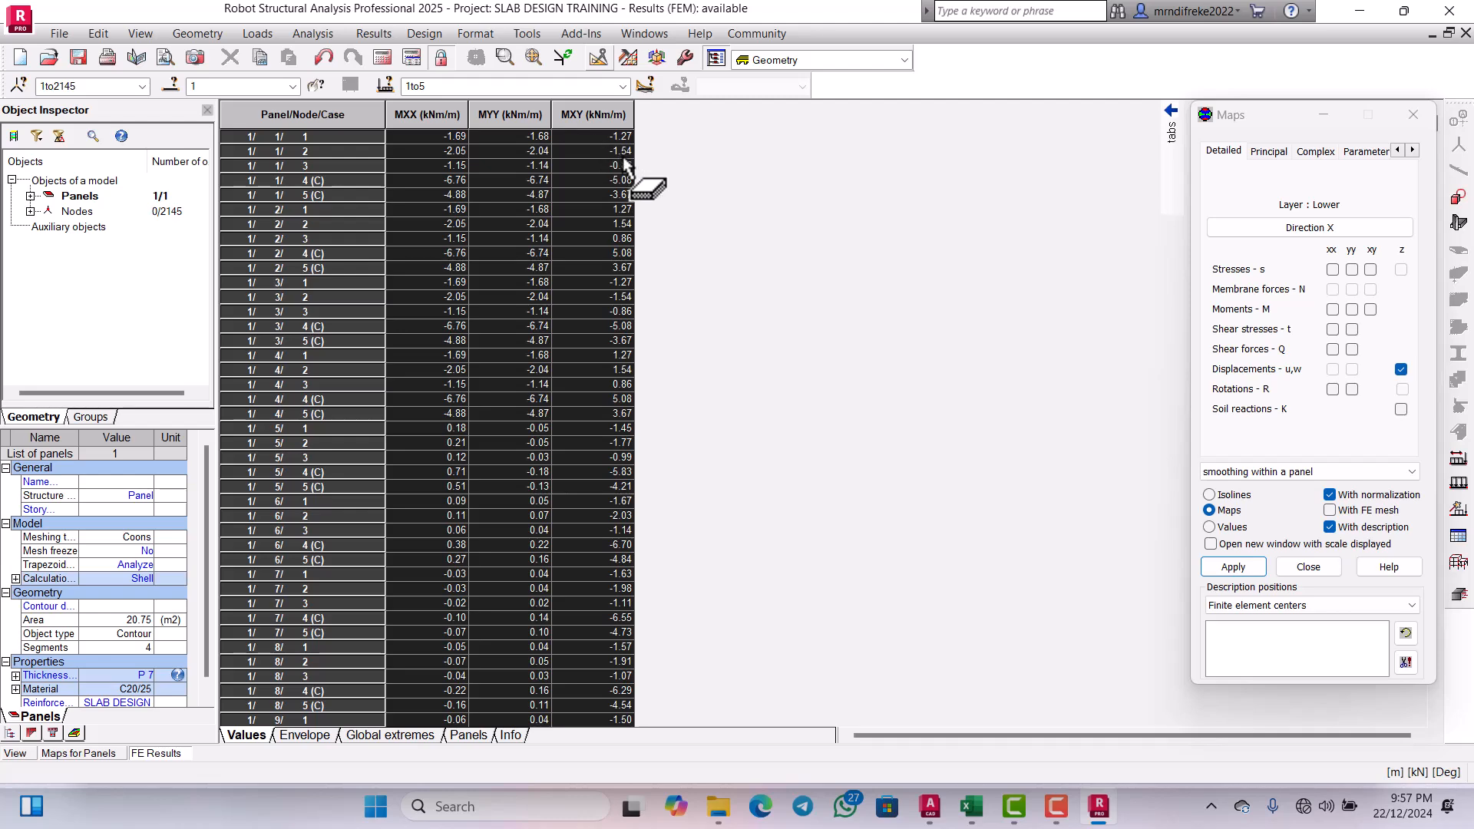
{"action": "scroll", "coordinate": [618, 288], "scroll_direction": "down", "scroll_amount": 2}
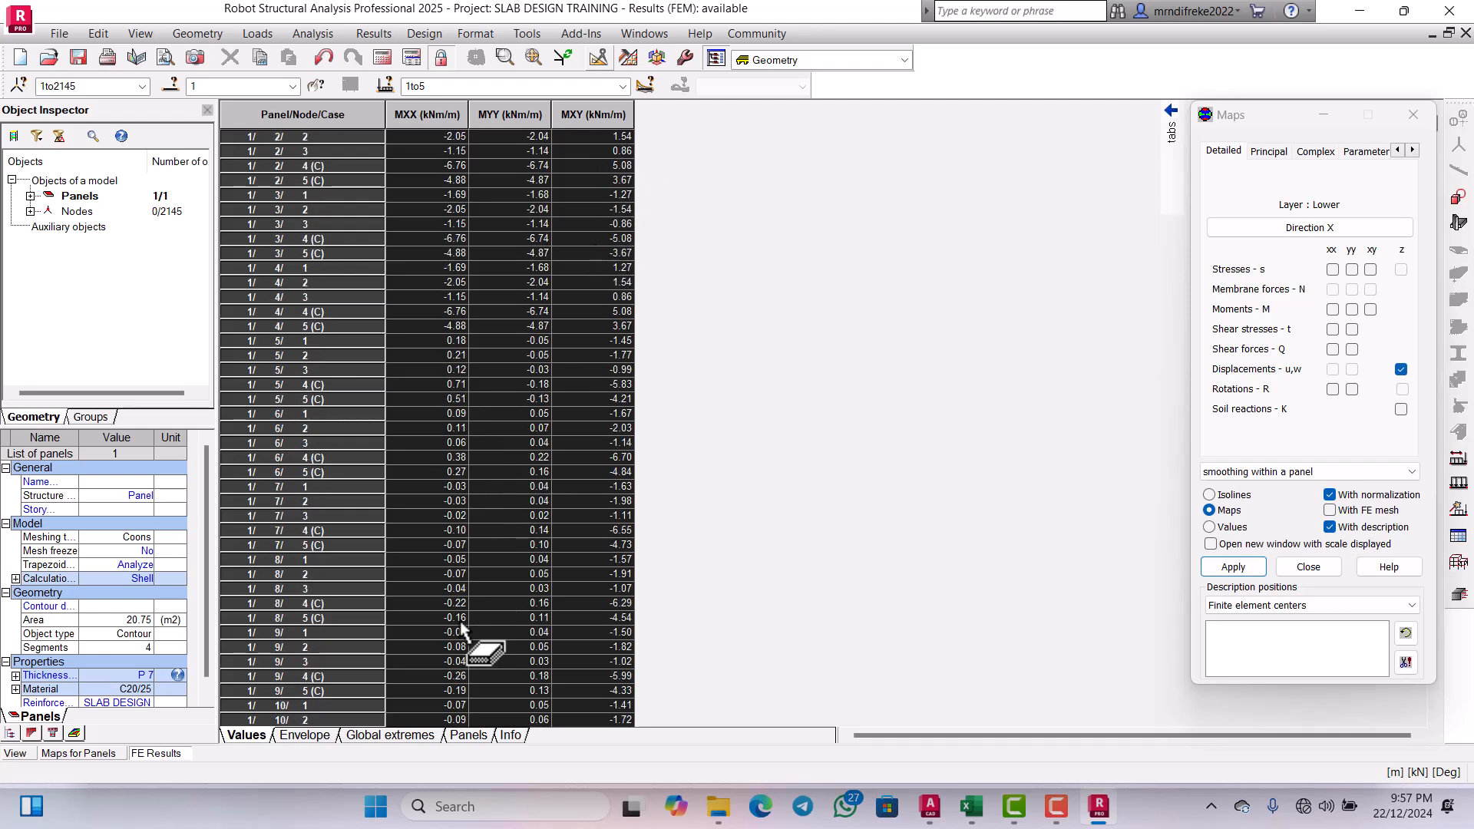
{"action": "right_click", "coordinate": [614, 146]}
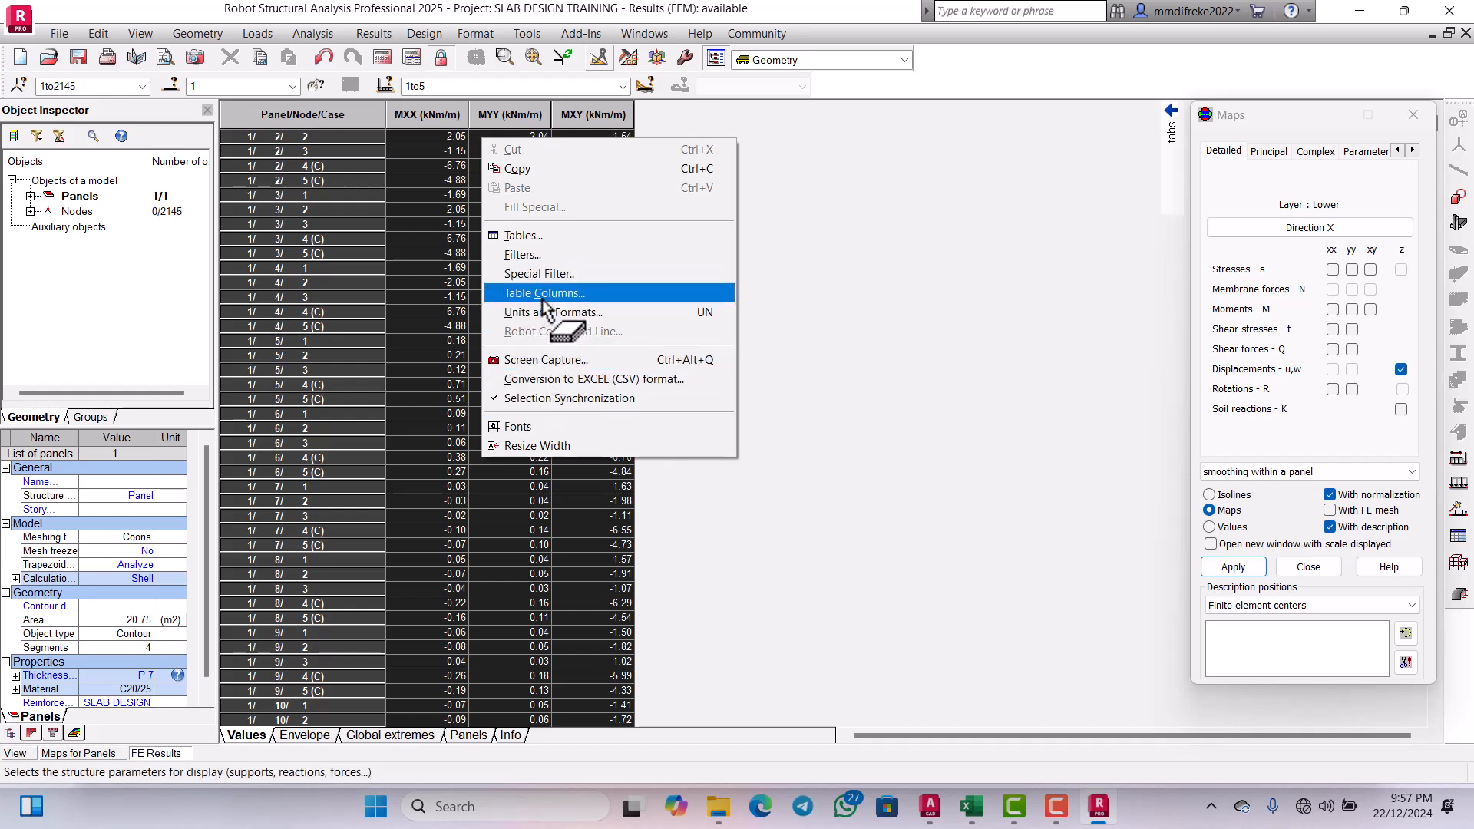
{"action": "left_click", "coordinate": [542, 295]}
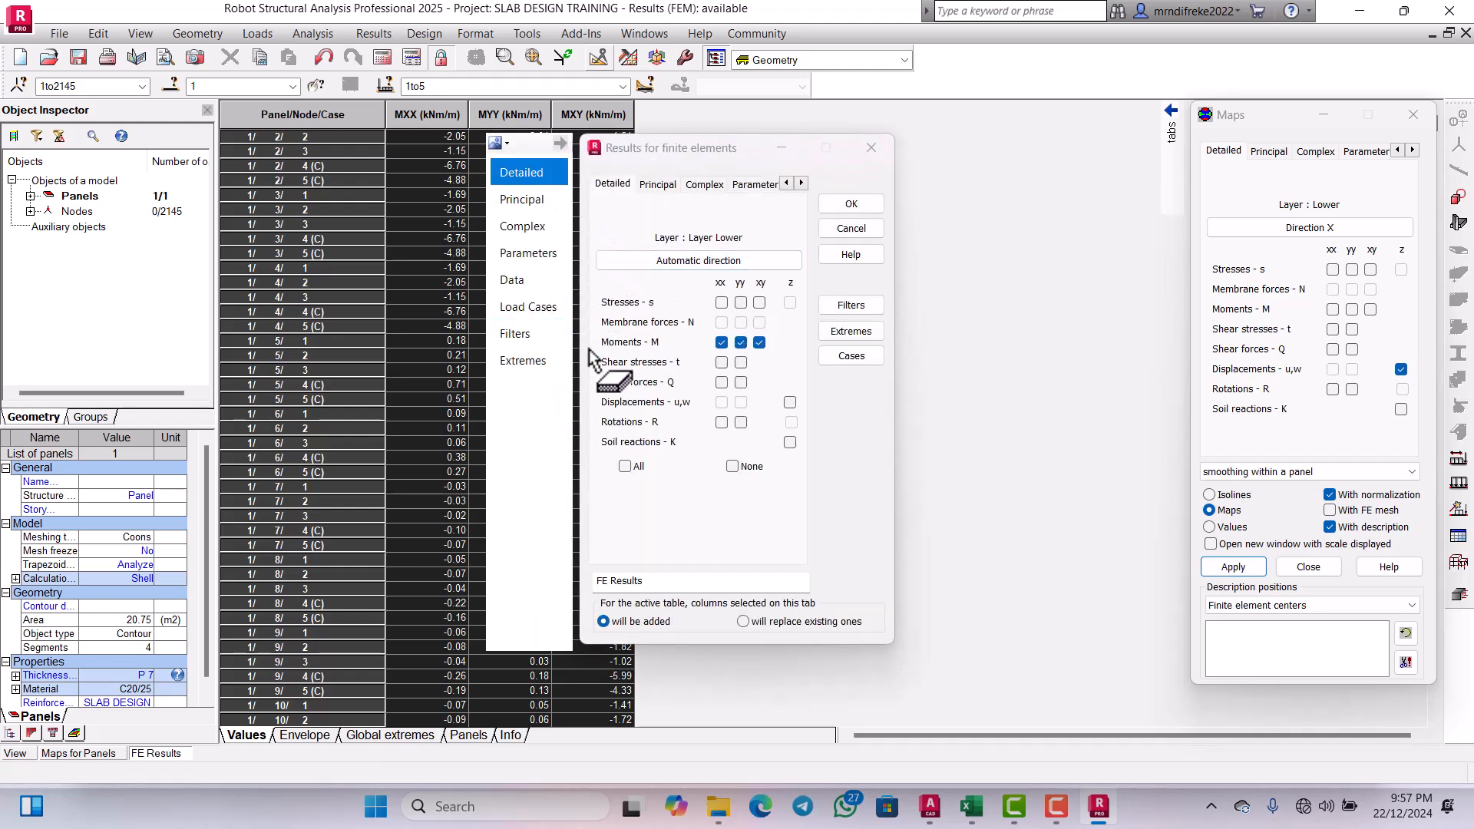
{"action": "left_click", "coordinate": [789, 402]}
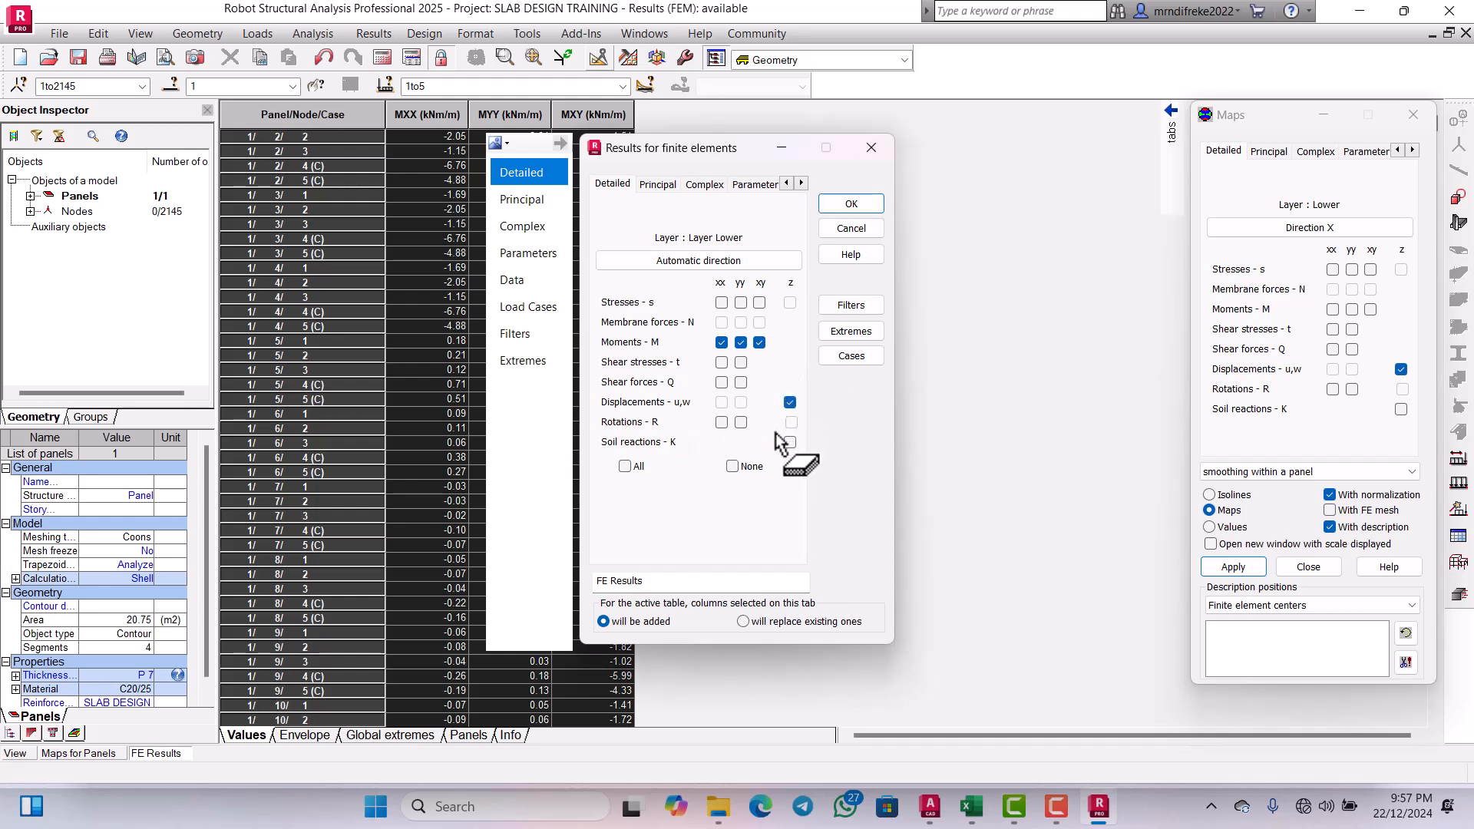
{"action": "left_click", "coordinate": [850, 205]}
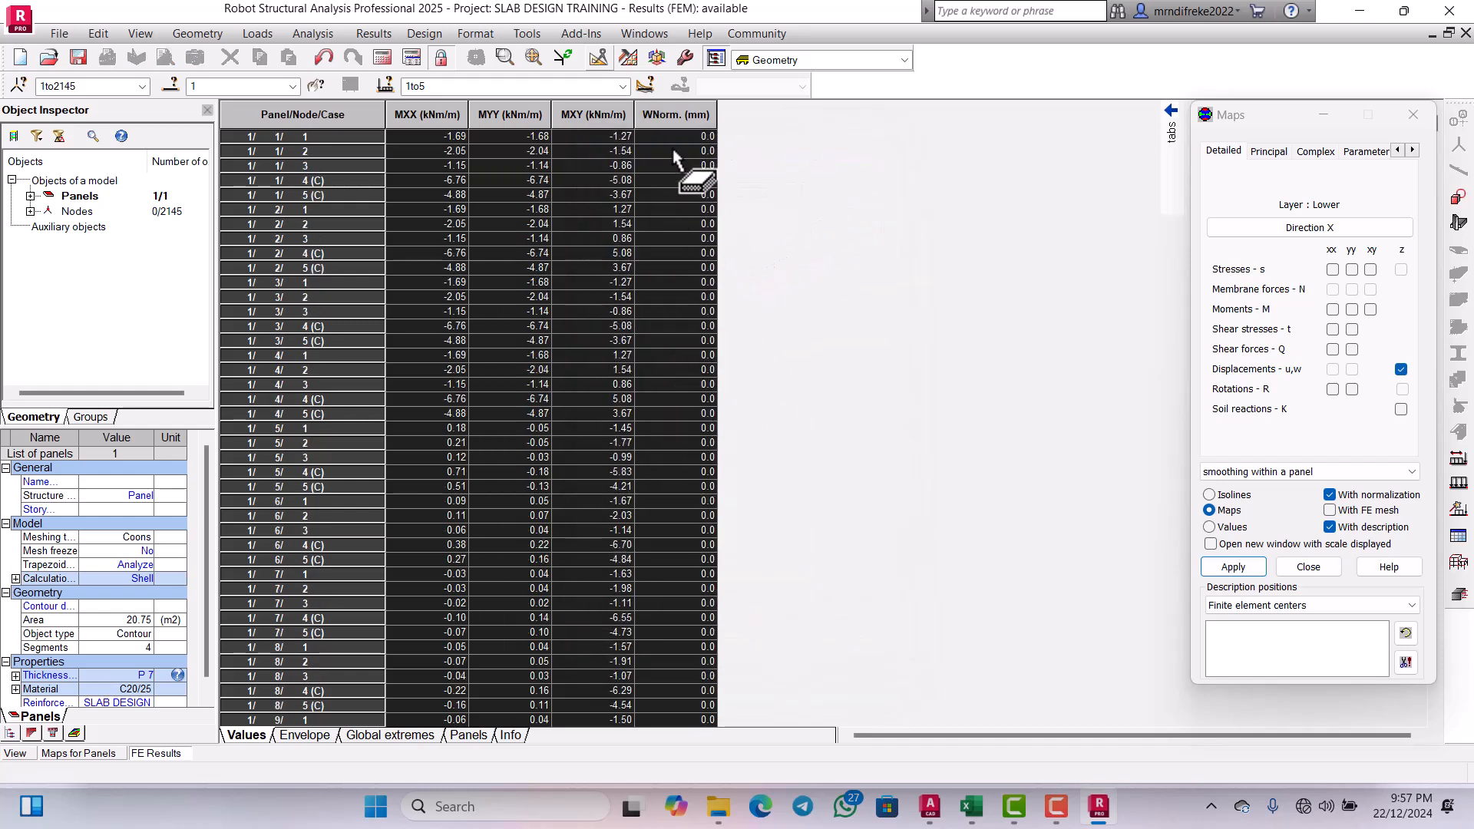
Step: Look through the nodal moments and displacements, and bring up their global extremes
{"action": "scroll", "coordinate": [678, 254], "scroll_direction": "down", "scroll_amount": 20}
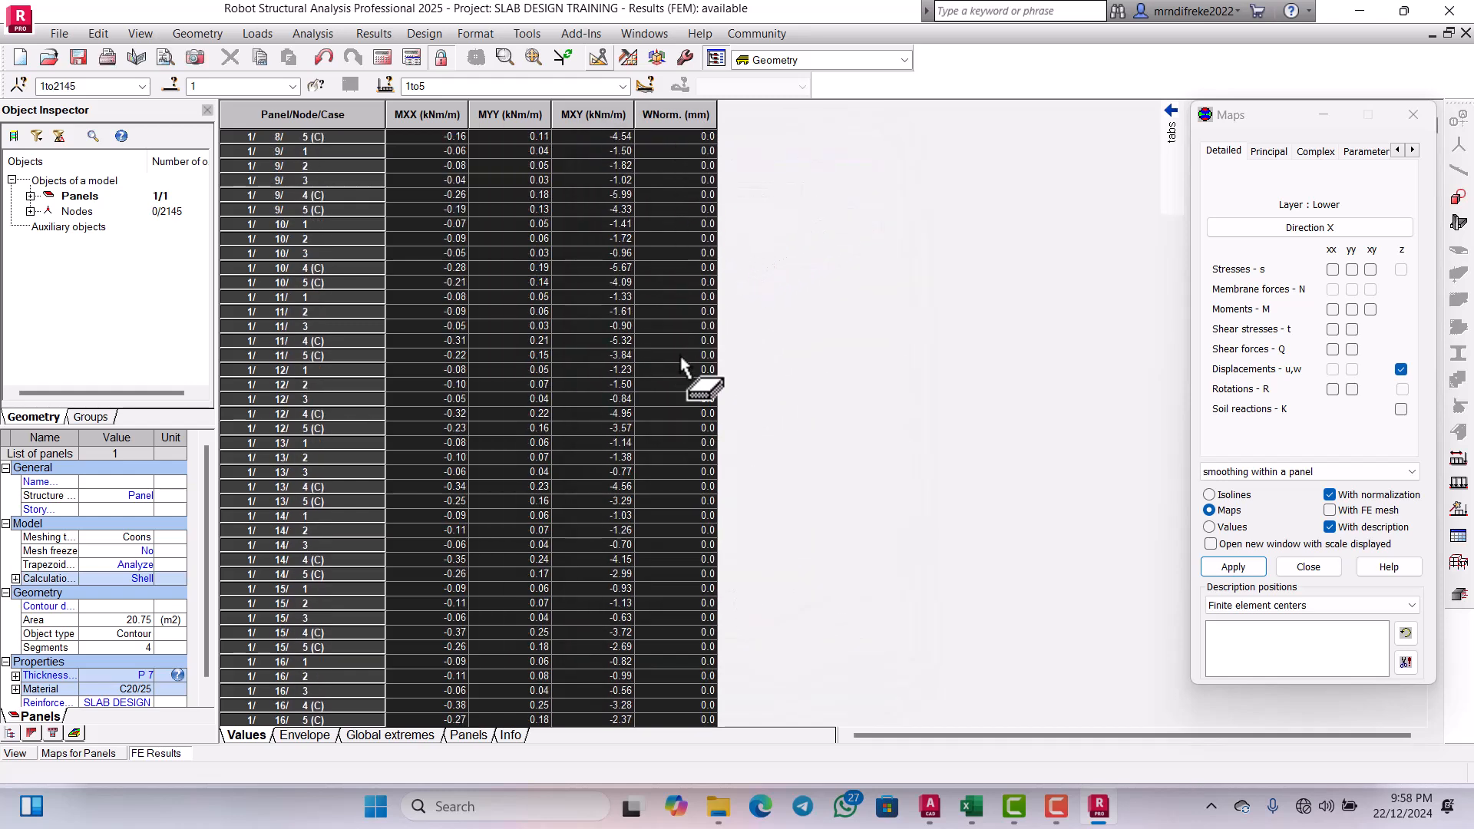
{"action": "scroll", "coordinate": [680, 384], "scroll_direction": "down", "scroll_amount": 8}
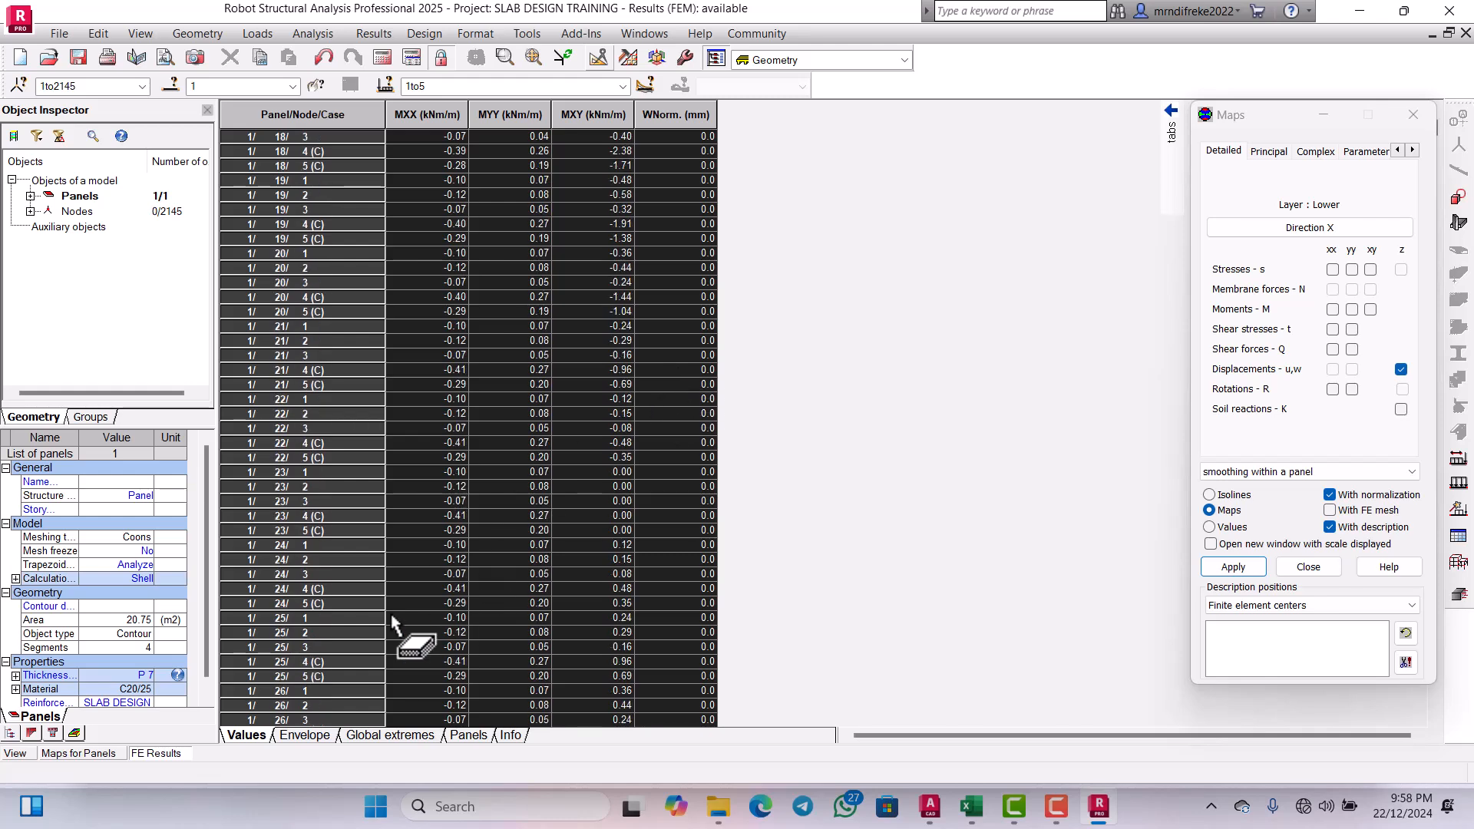
{"action": "left_click", "coordinate": [397, 736]}
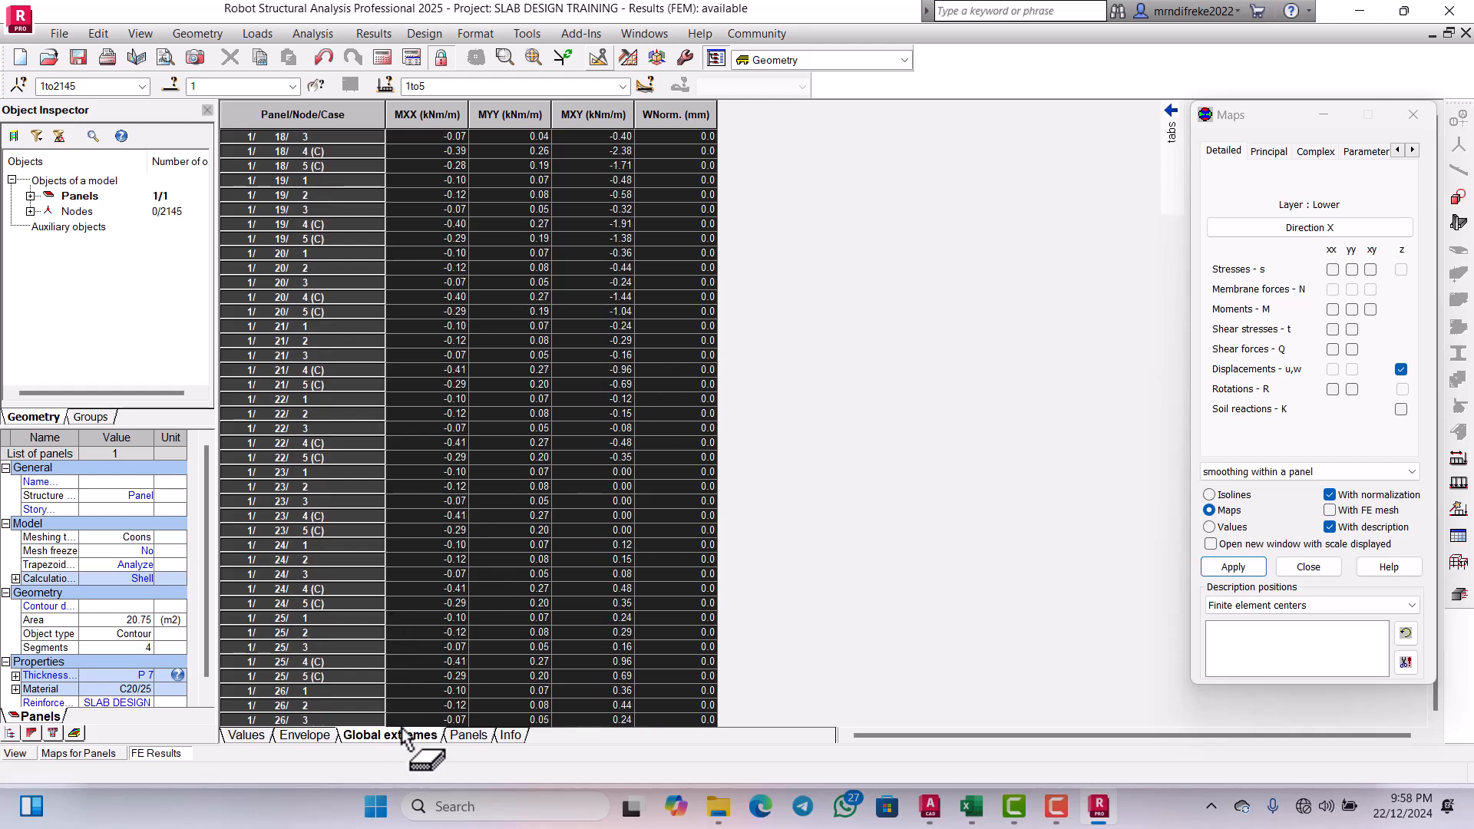
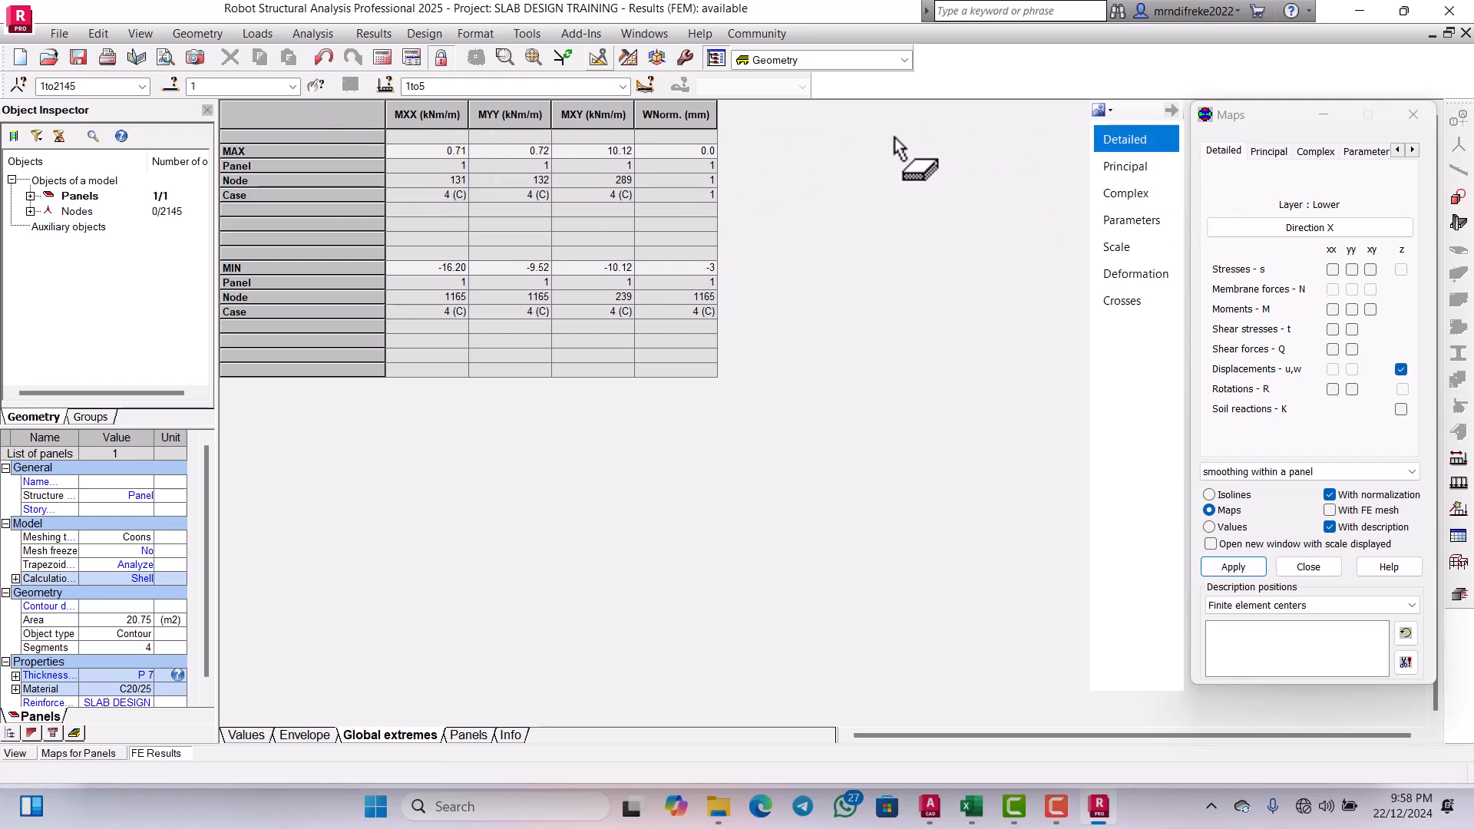
Step: Keep the Geometry layout and close both the Maps dialog and the FE results table
{"action": "left_click", "coordinate": [904, 61]}
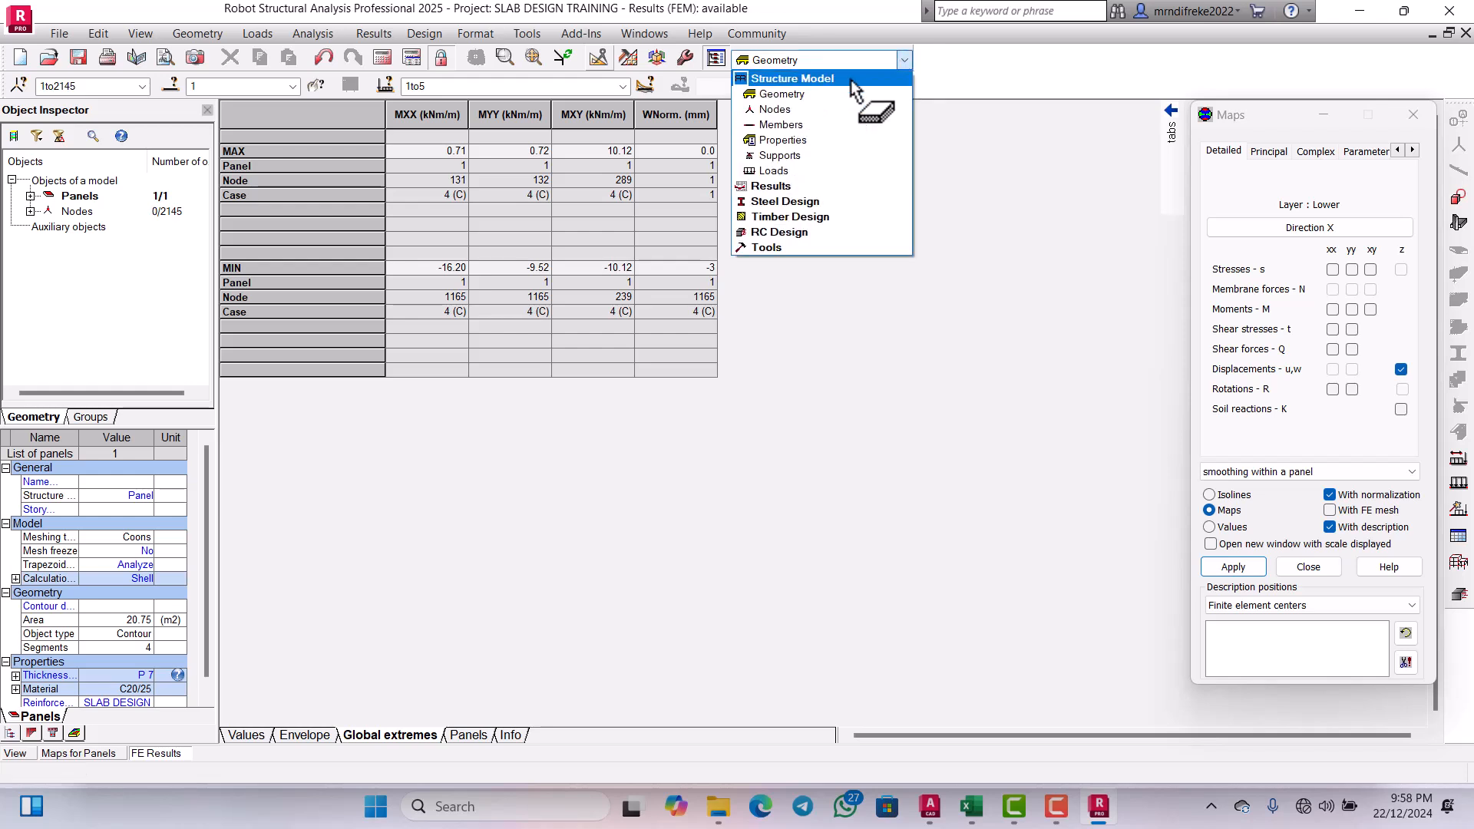
{"action": "left_click", "coordinate": [783, 94]}
{"action": "mouse_move", "coordinate": [1168, 119]}
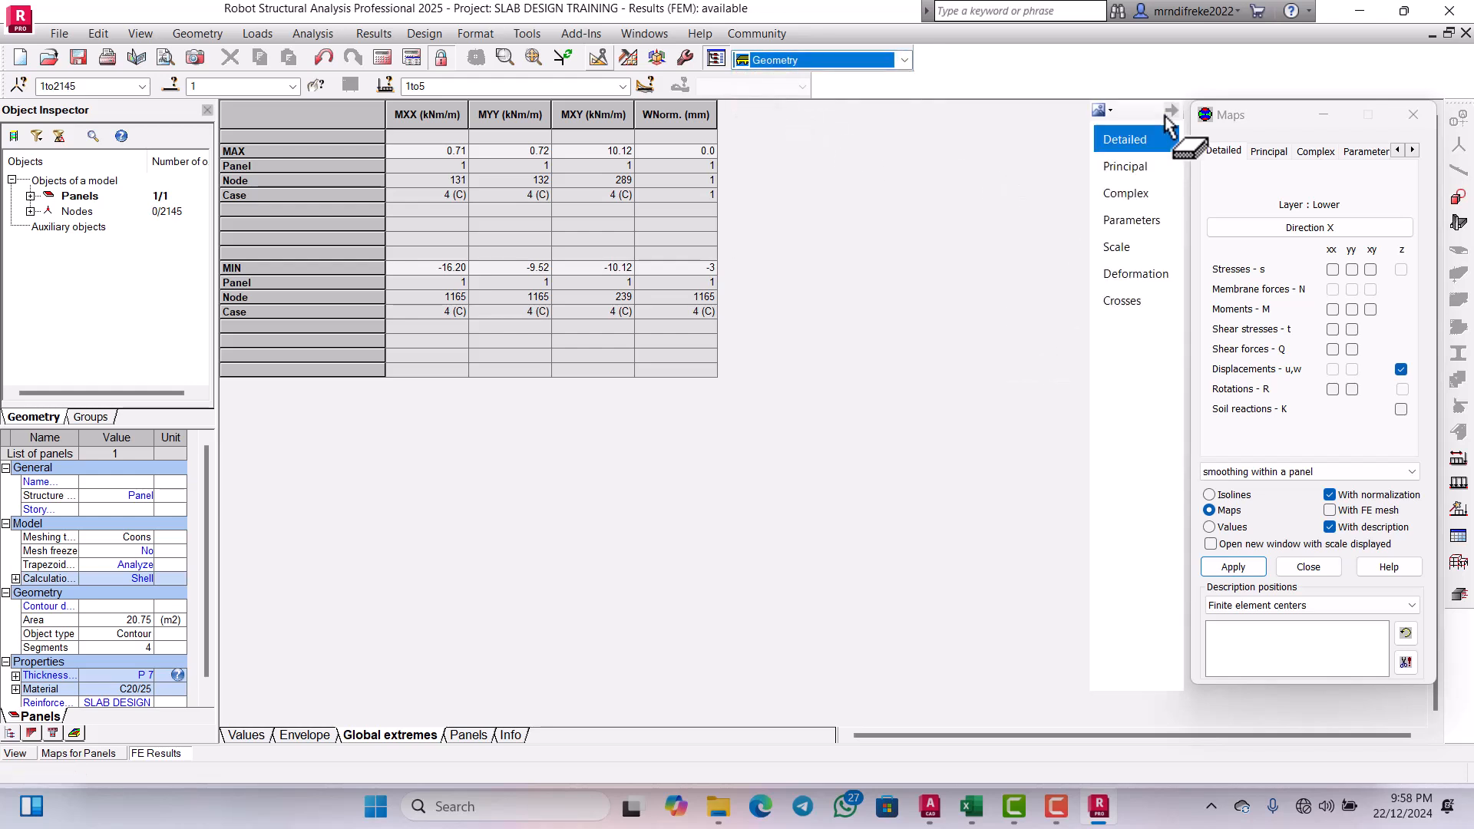
{"action": "left_click", "coordinate": [1414, 115]}
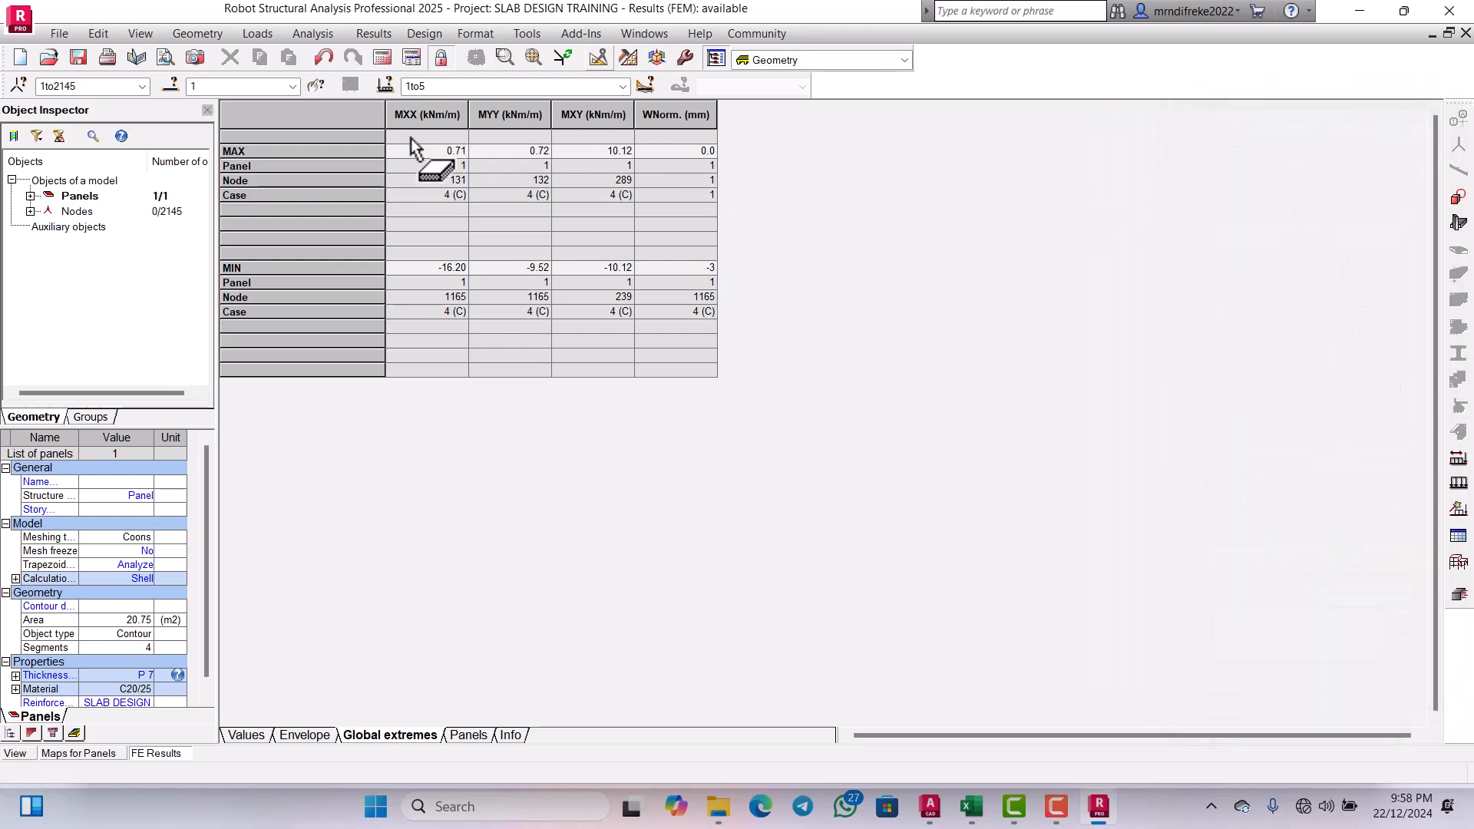
{"action": "left_click", "coordinate": [1463, 35]}
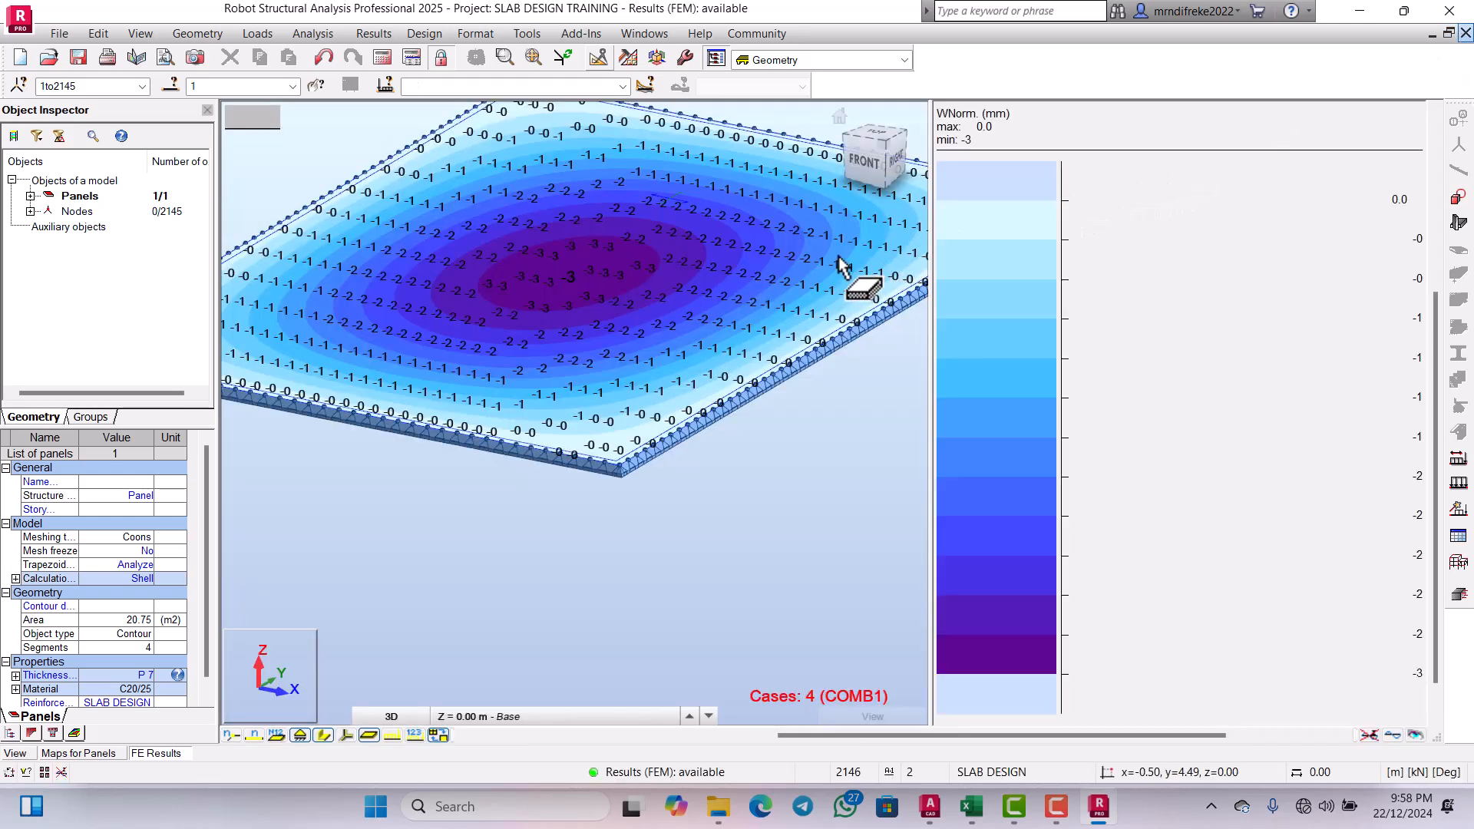
Step: Examine the COMB1 displacement map across the slab panel, both close up and as a whole
{"action": "scroll", "coordinate": [754, 271], "scroll_direction": "down", "scroll_amount": 3}
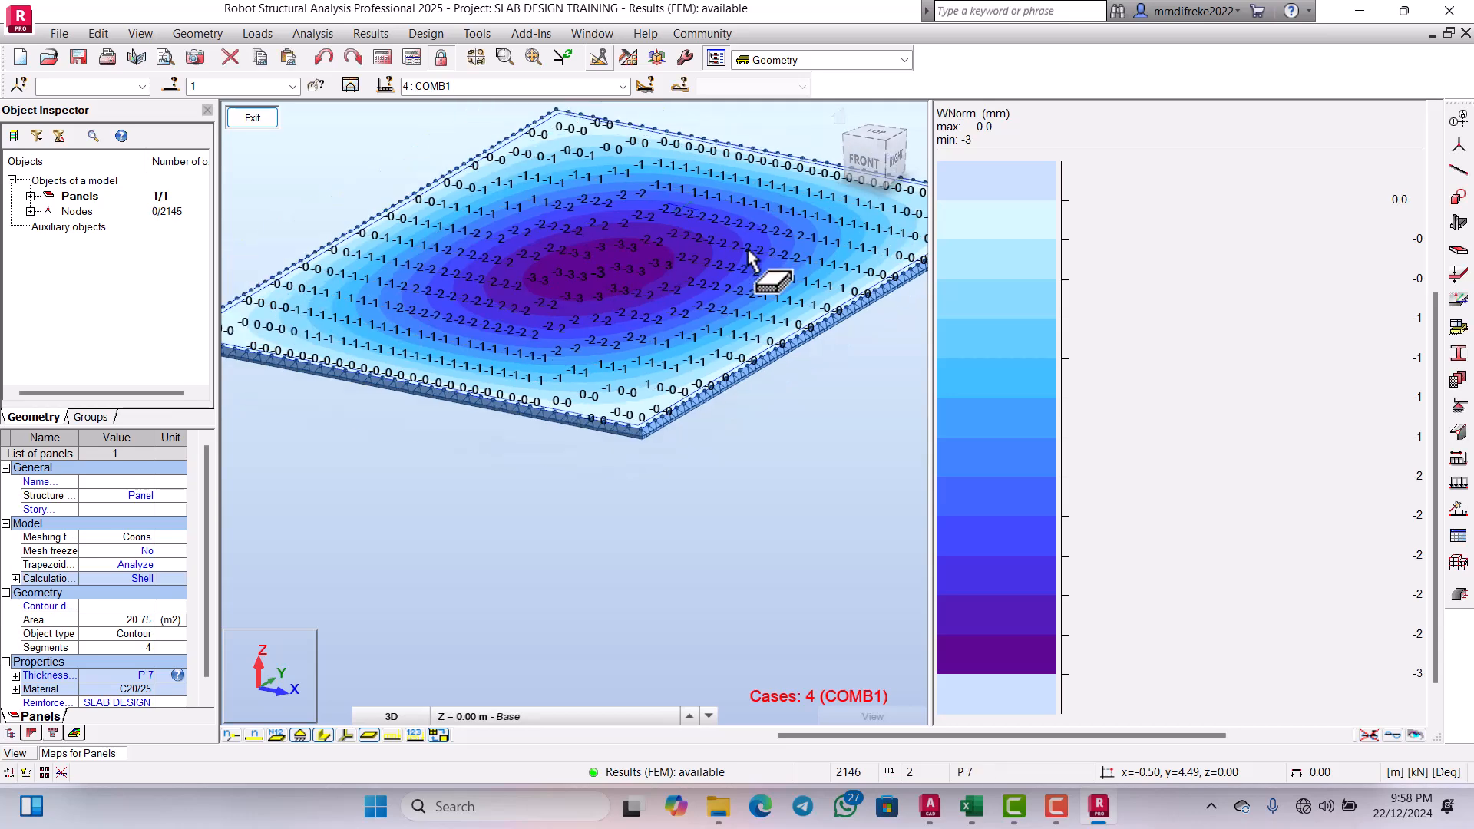
{"action": "scroll", "coordinate": [814, 299], "scroll_direction": "up", "scroll_amount": 3}
{"action": "scroll", "coordinate": [771, 322], "scroll_direction": "down", "scroll_amount": 3}
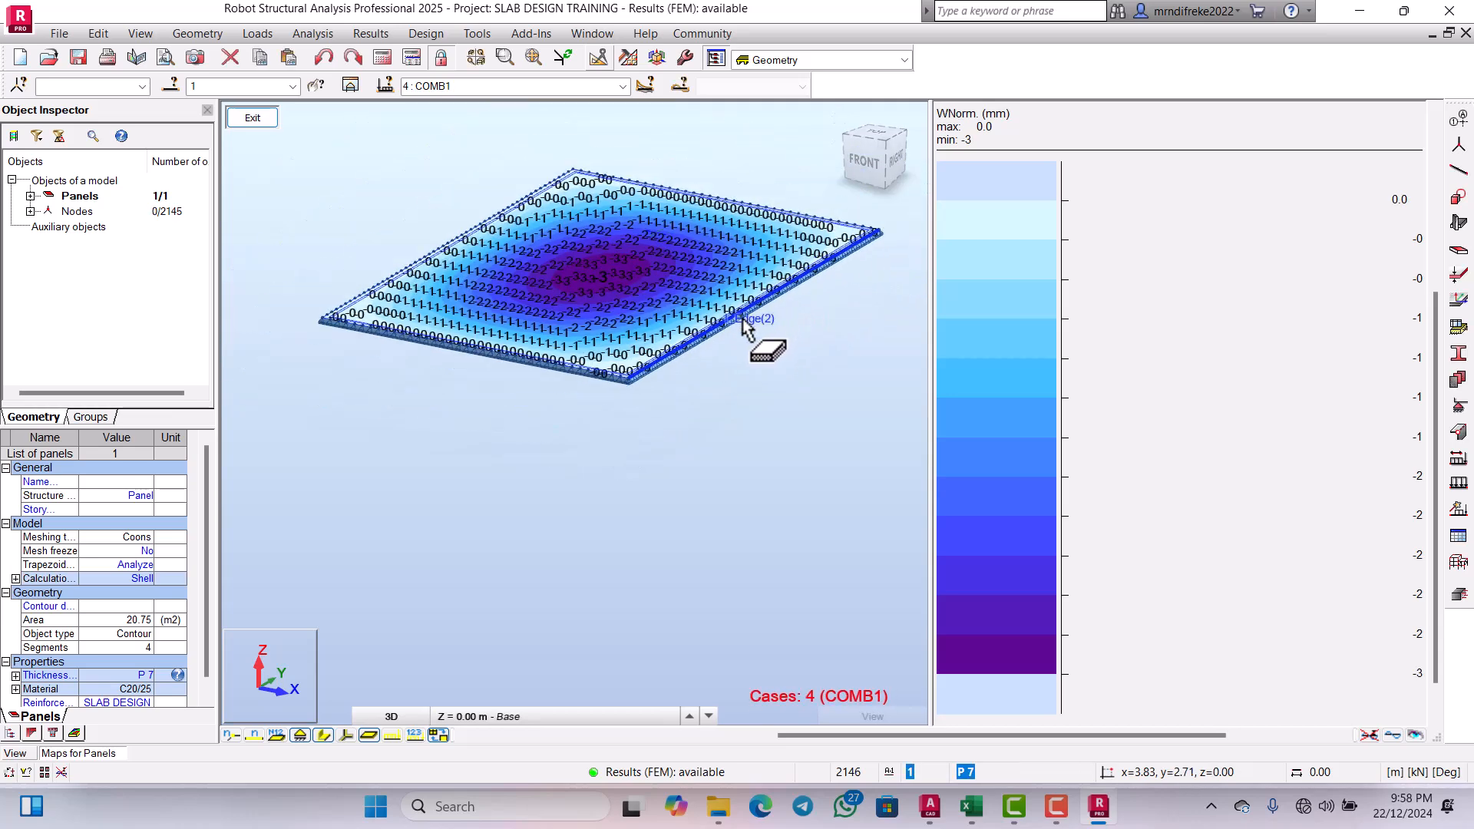
{"action": "scroll", "coordinate": [783, 329], "scroll_direction": "up", "scroll_amount": 3}
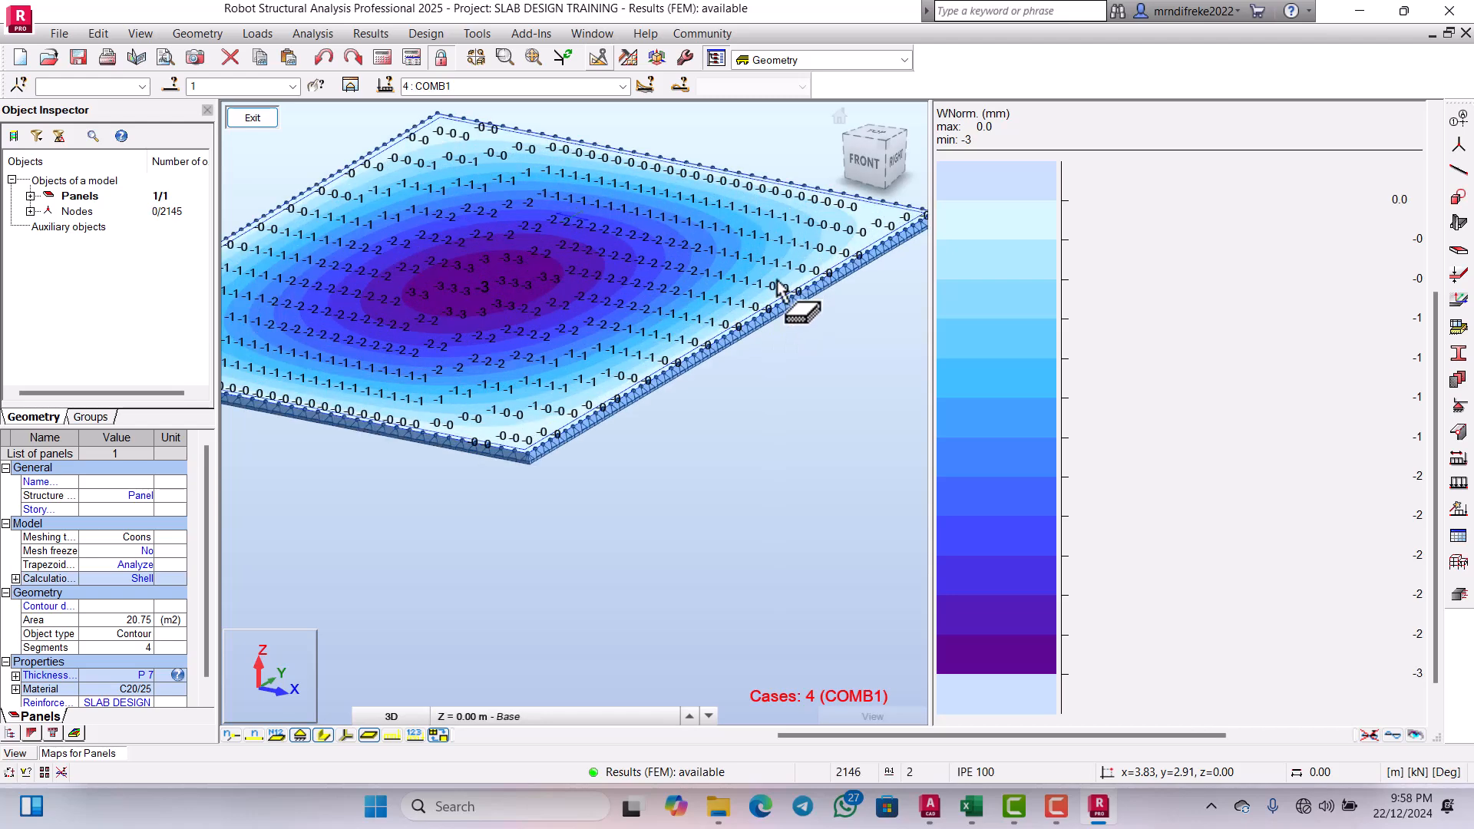
{"action": "scroll", "coordinate": [762, 317], "scroll_direction": "down", "scroll_amount": 3}
{"action": "scroll", "coordinate": [783, 304], "scroll_direction": "up", "scroll_amount": 2}
{"action": "scroll", "coordinate": [806, 284], "scroll_direction": "down", "scroll_amount": 3}
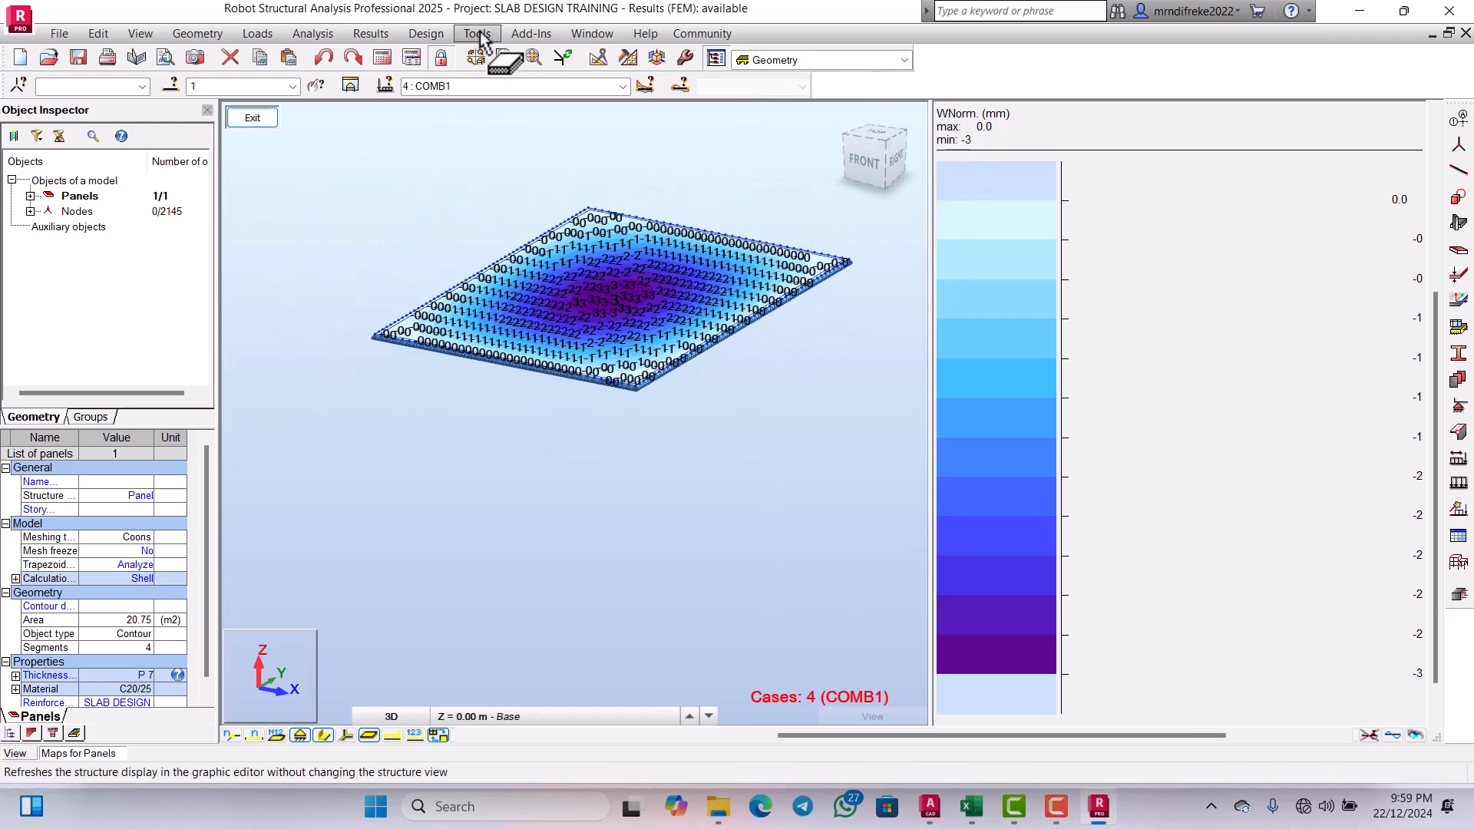
Step: Leave the displacement map, clear the panel selection, and open the required reinforcement calculation for RC slabs and walls
{"action": "scroll", "coordinate": [703, 315], "scroll_direction": "down", "scroll_amount": 1}
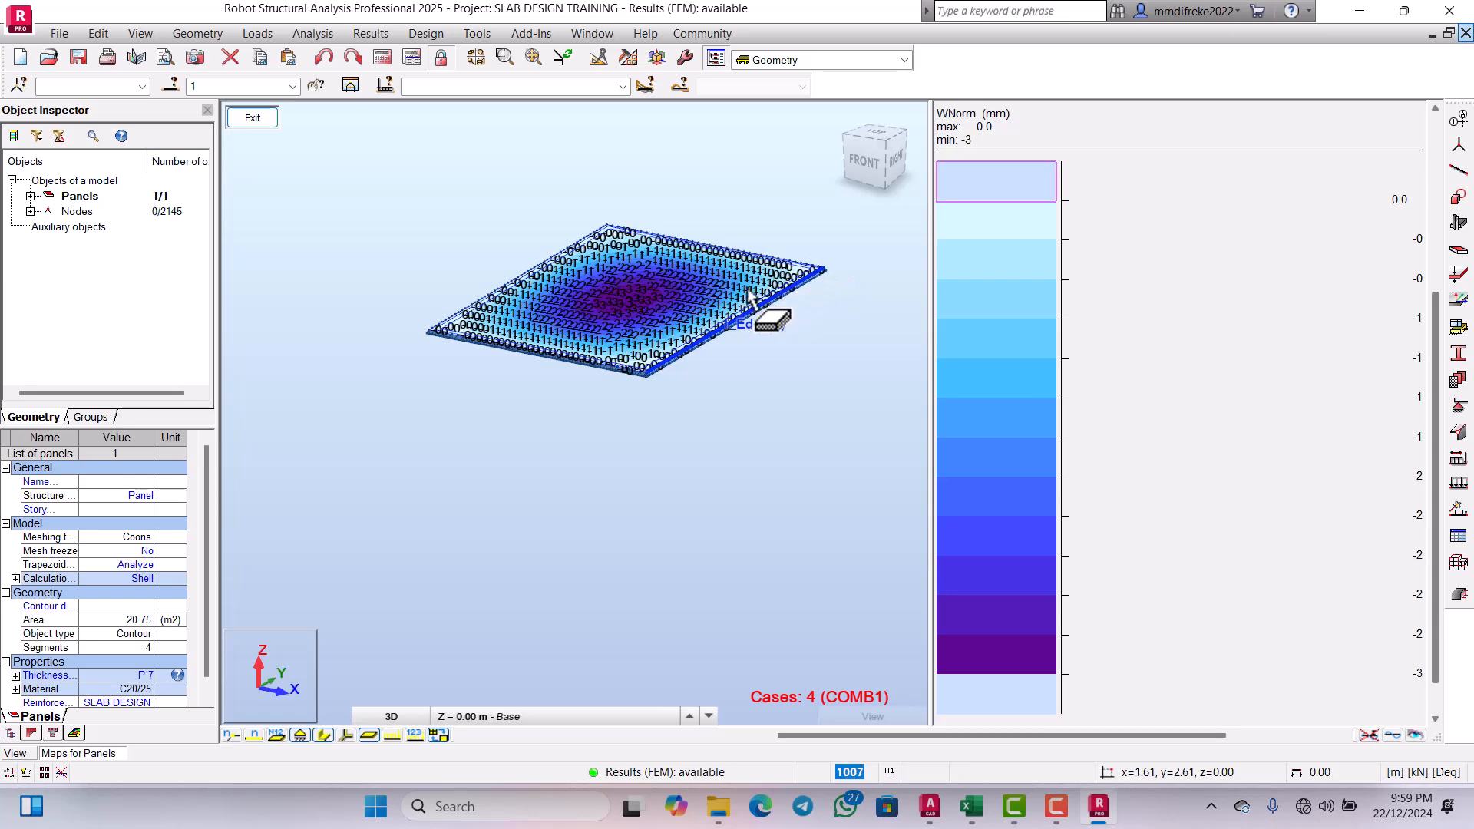
{"action": "scroll", "coordinate": [731, 306], "scroll_direction": "down", "scroll_amount": 2}
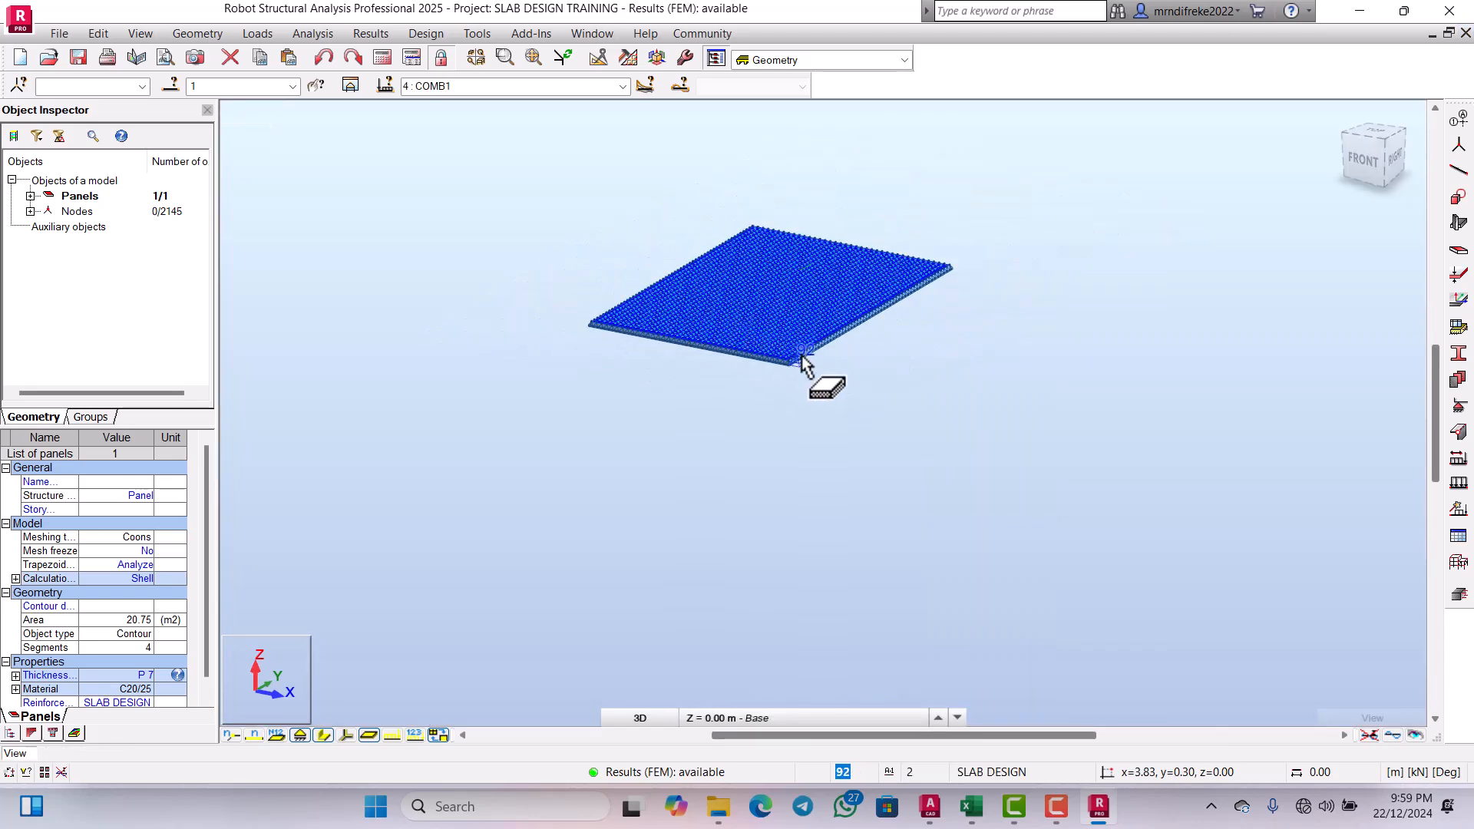
{"action": "scroll", "coordinate": [801, 349], "scroll_direction": "up", "scroll_amount": 1}
{"action": "left_click", "coordinate": [898, 367]}
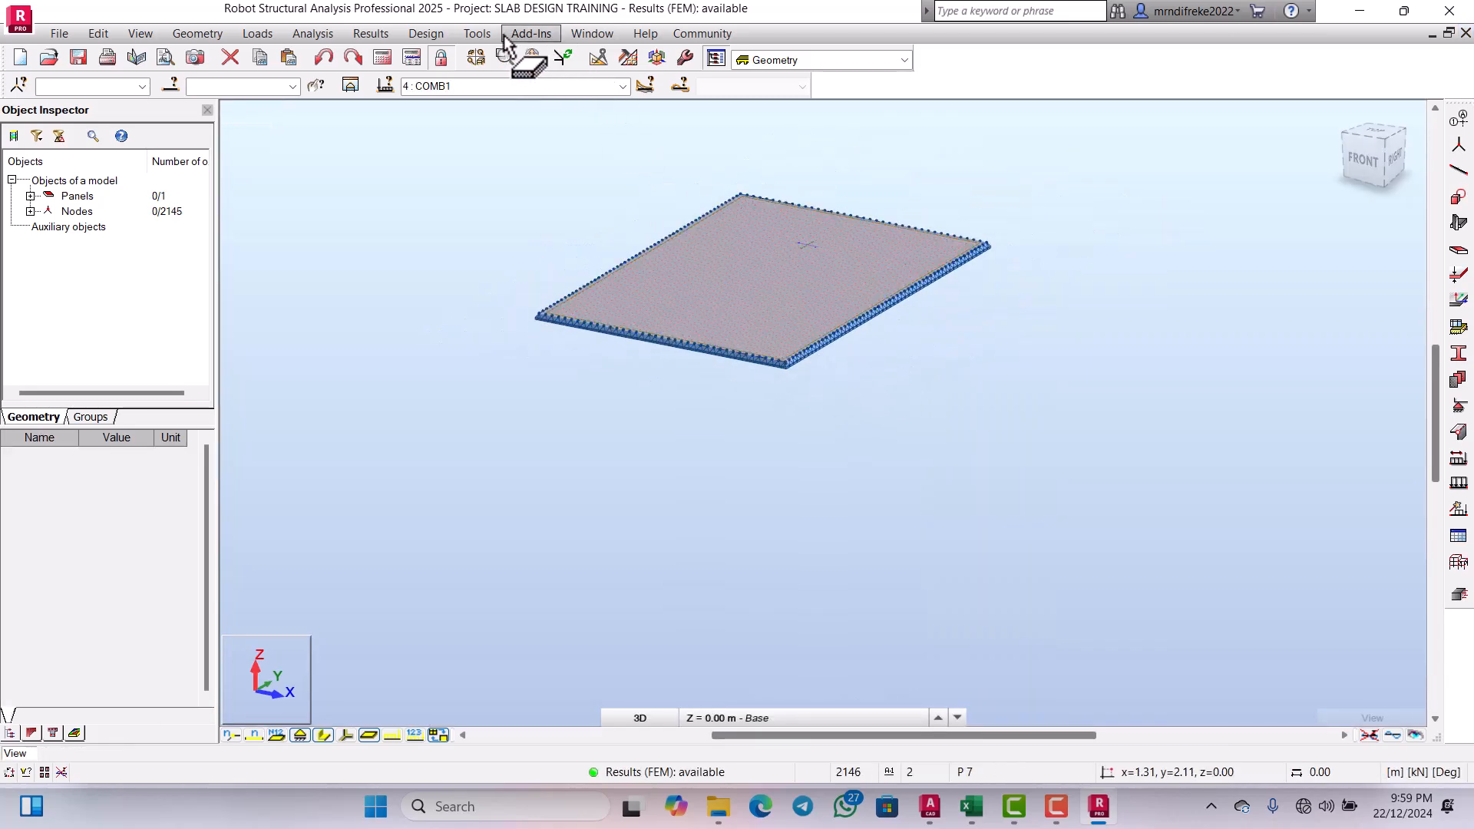
{"action": "left_click", "coordinate": [426, 34]}
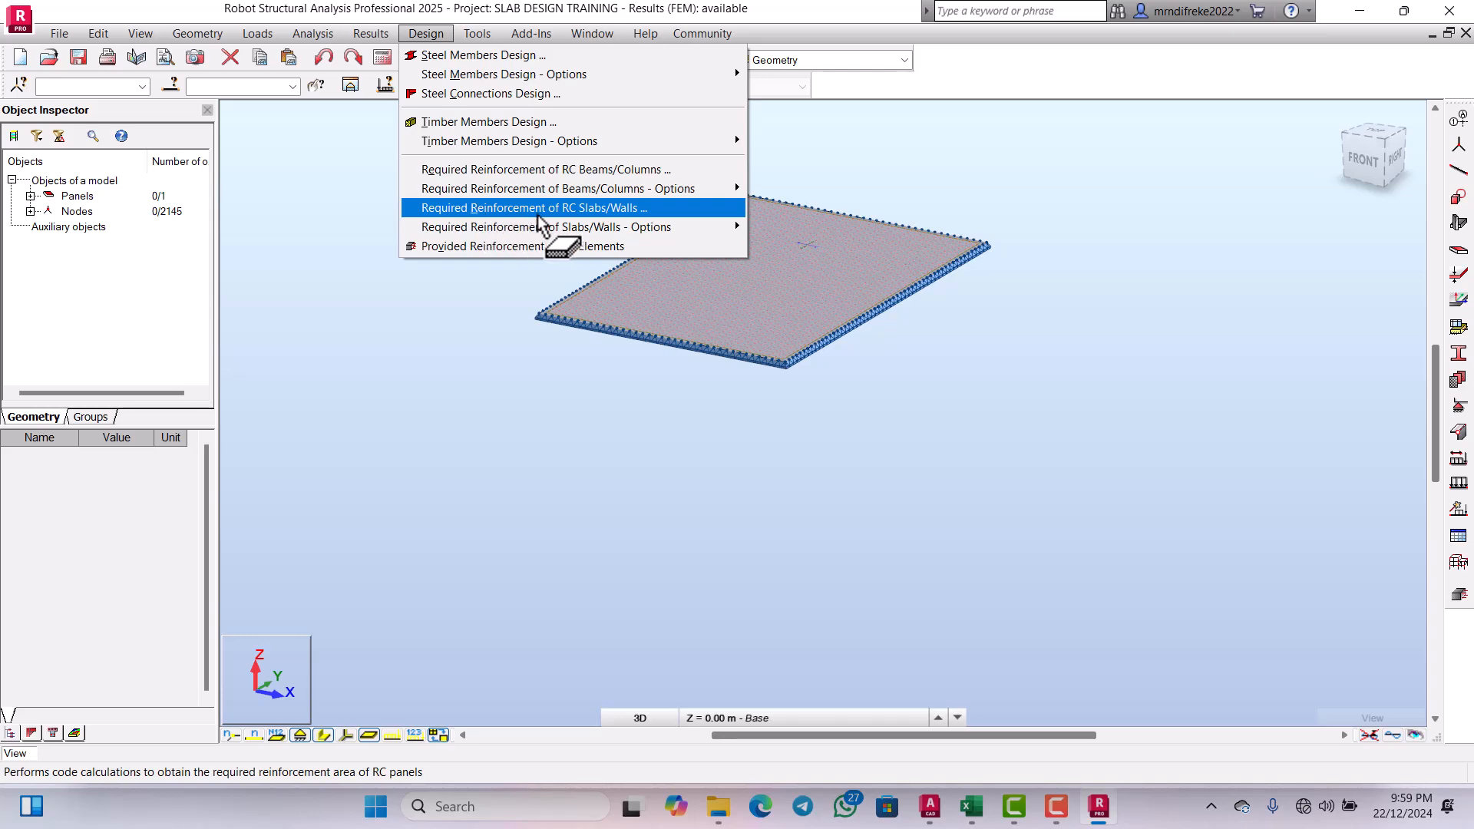
{"action": "left_click", "coordinate": [619, 208]}
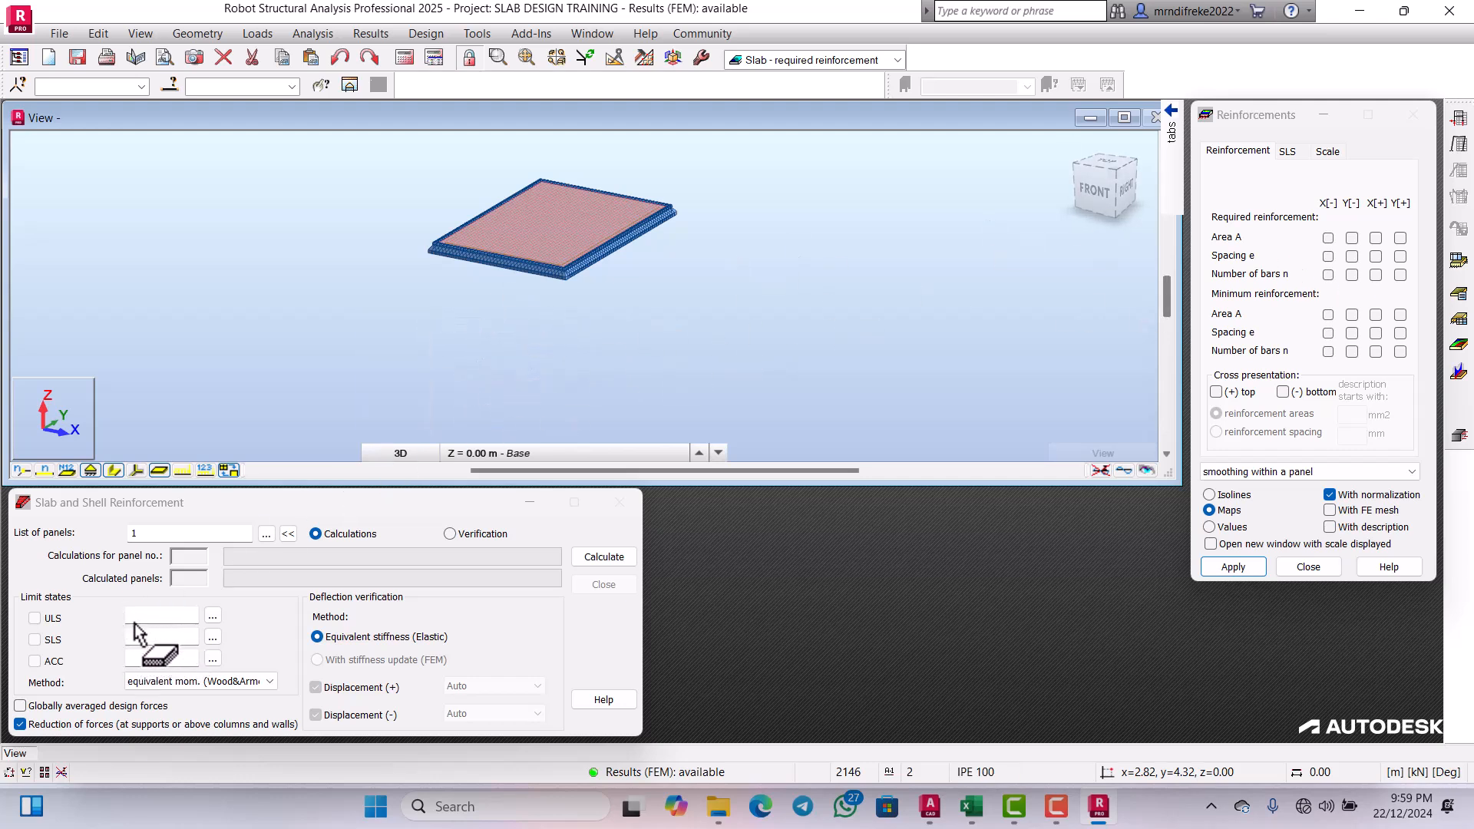
Step: Calculate the required reinforcement of panel 1 with combination 4 (COMB1) for ULS and combination 5 (COMB2) for SLS
{"action": "left_click", "coordinate": [213, 617]}
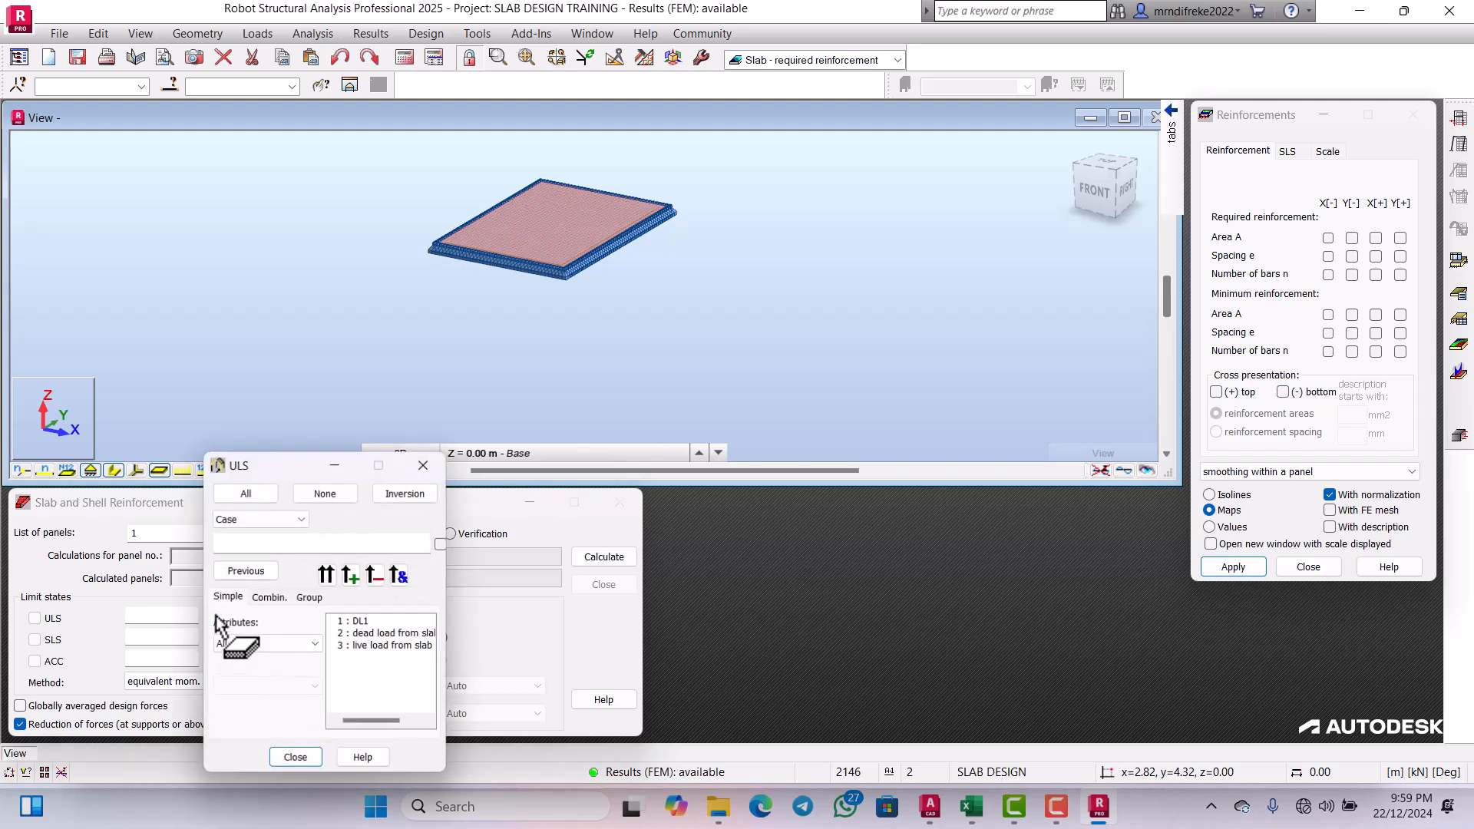
{"action": "left_click", "coordinate": [279, 599]}
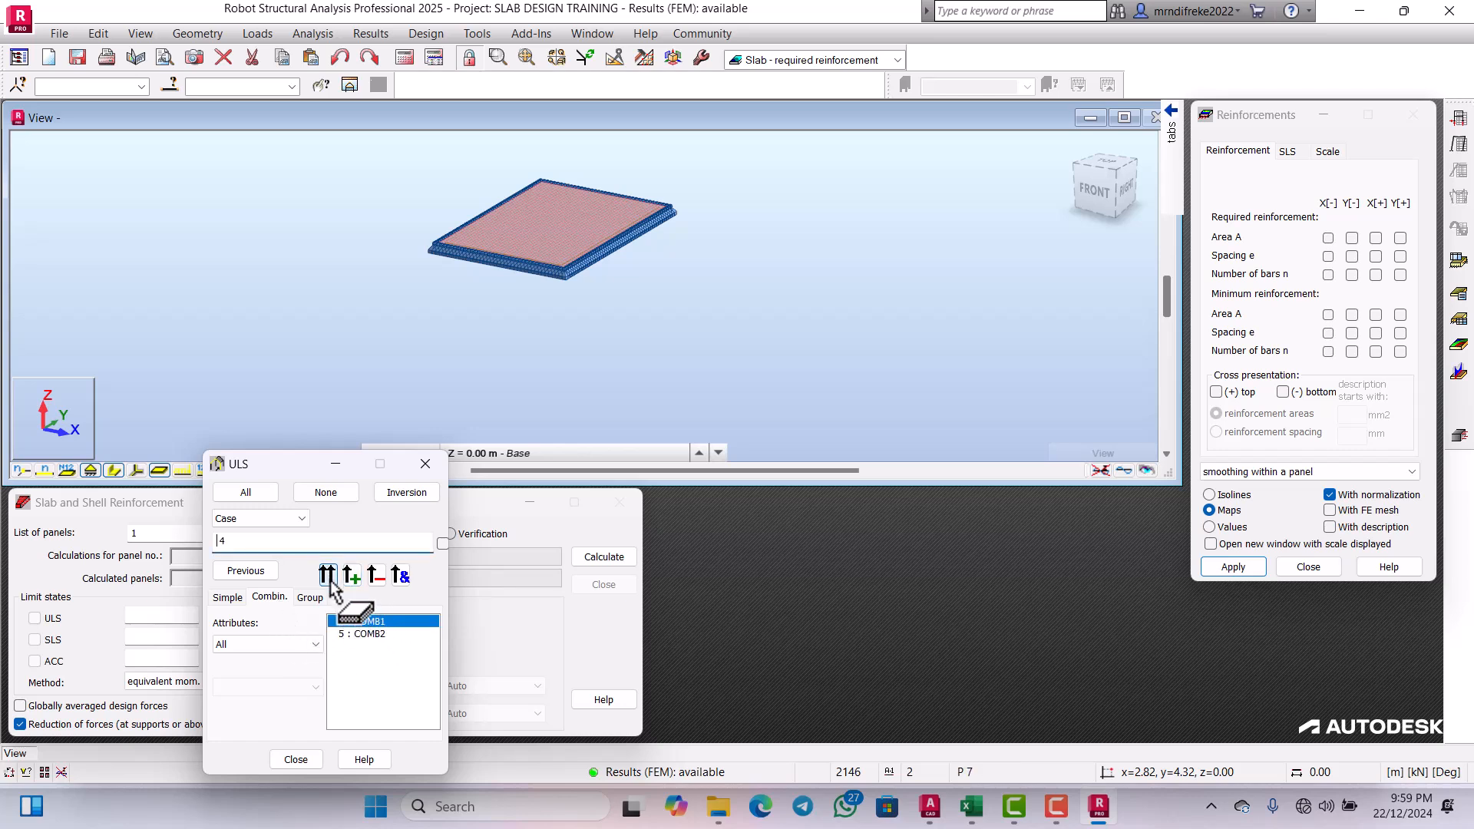
{"action": "left_click", "coordinate": [296, 759]}
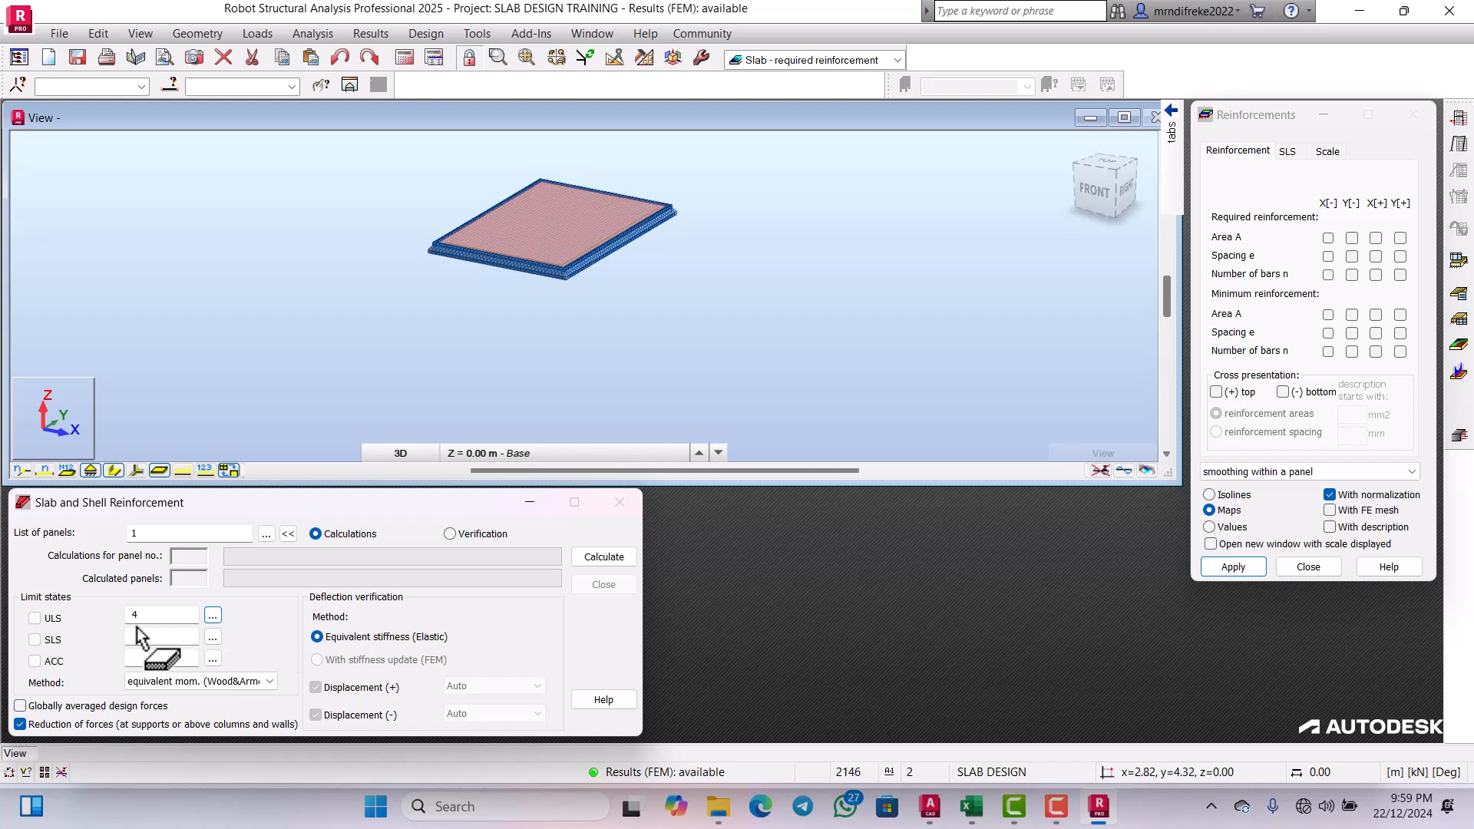
{"action": "left_click", "coordinate": [213, 639]}
{"action": "left_click", "coordinate": [268, 597]}
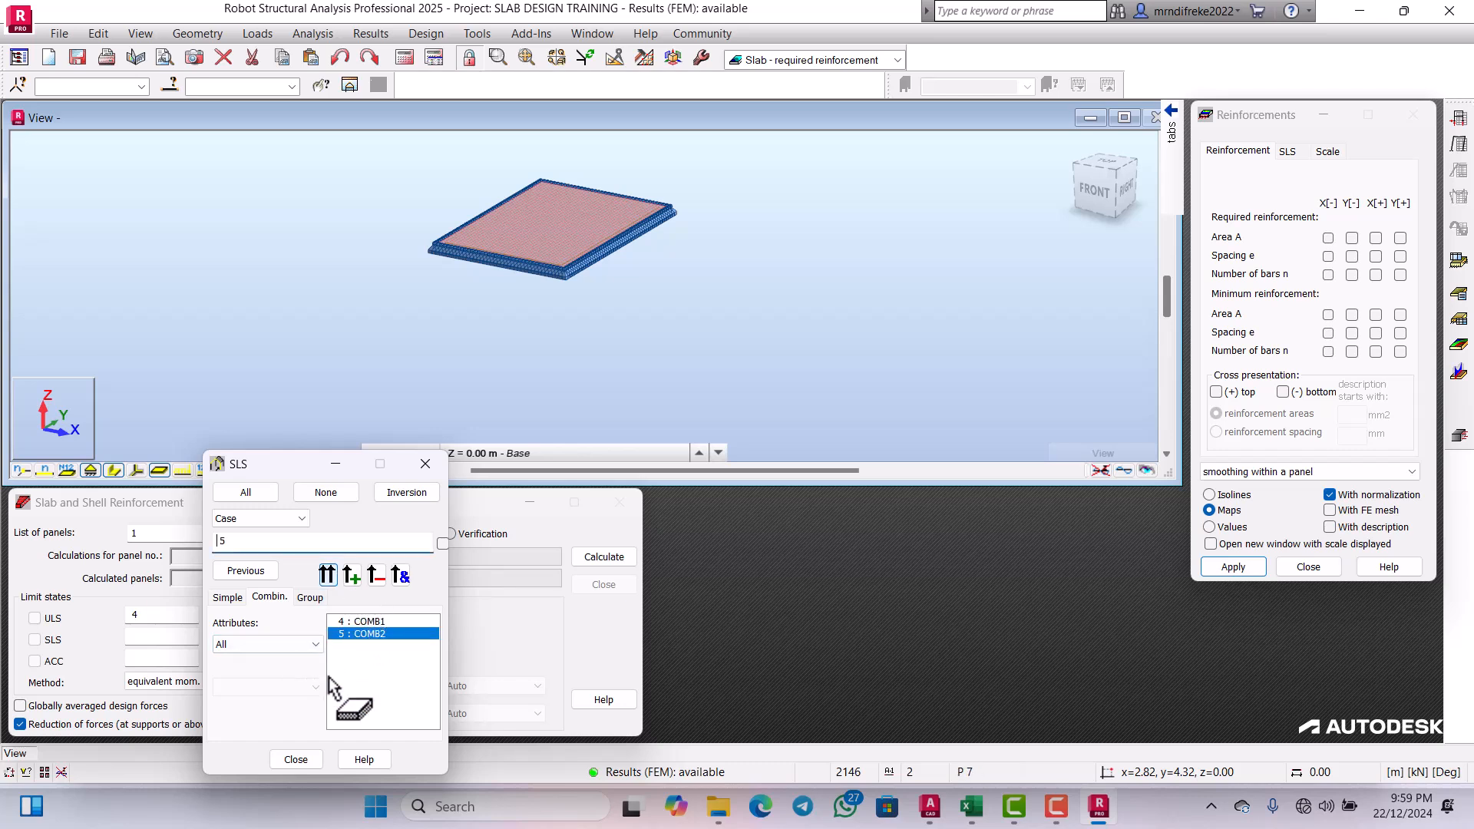
{"action": "left_click", "coordinate": [295, 759]}
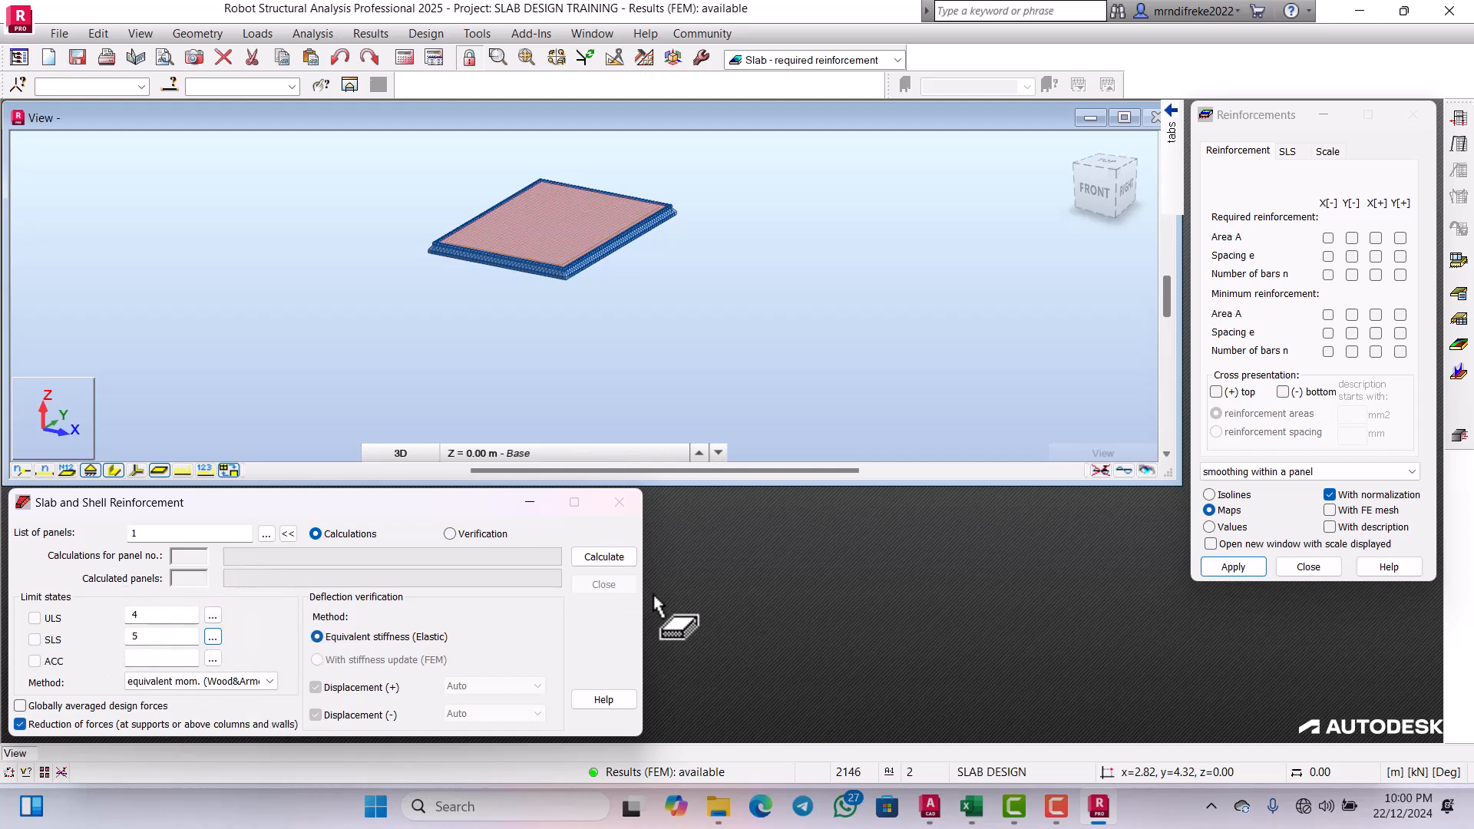
{"action": "left_click", "coordinate": [607, 558]}
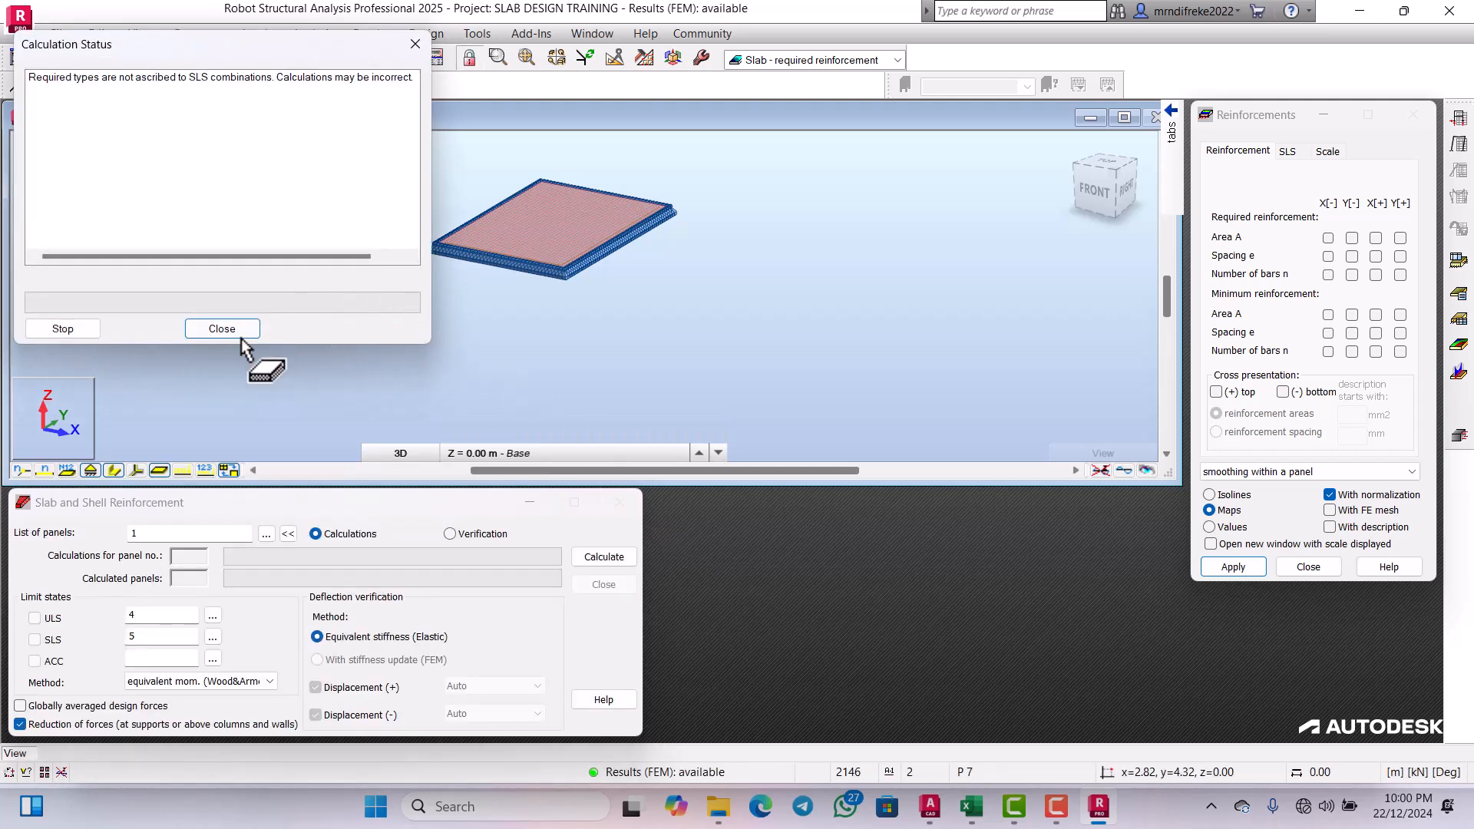
{"action": "left_click", "coordinate": [221, 330]}
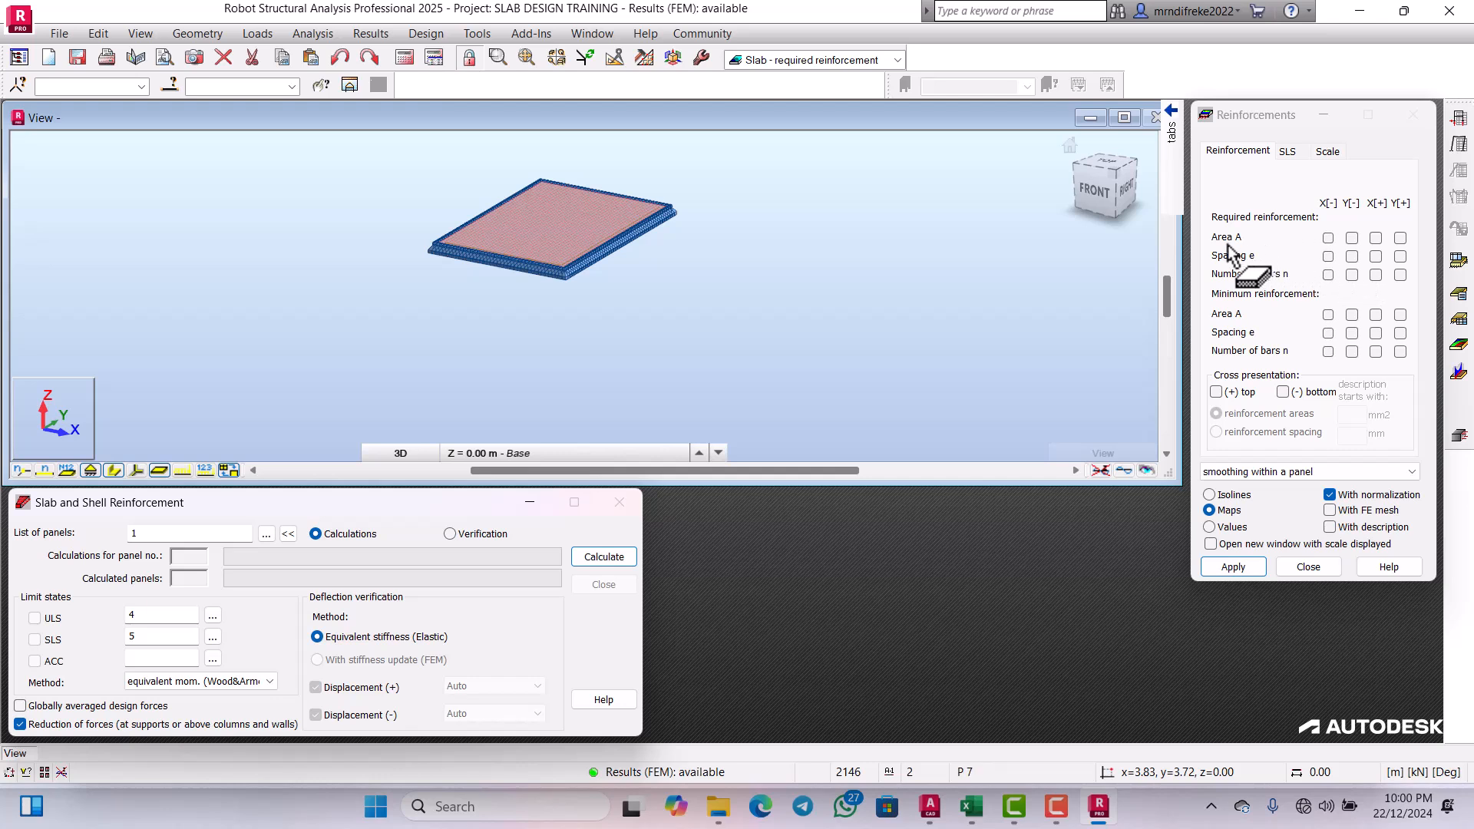
Step: Display the required reinforcement area map for X[-] with value descriptions
{"action": "left_click", "coordinate": [1329, 241]}
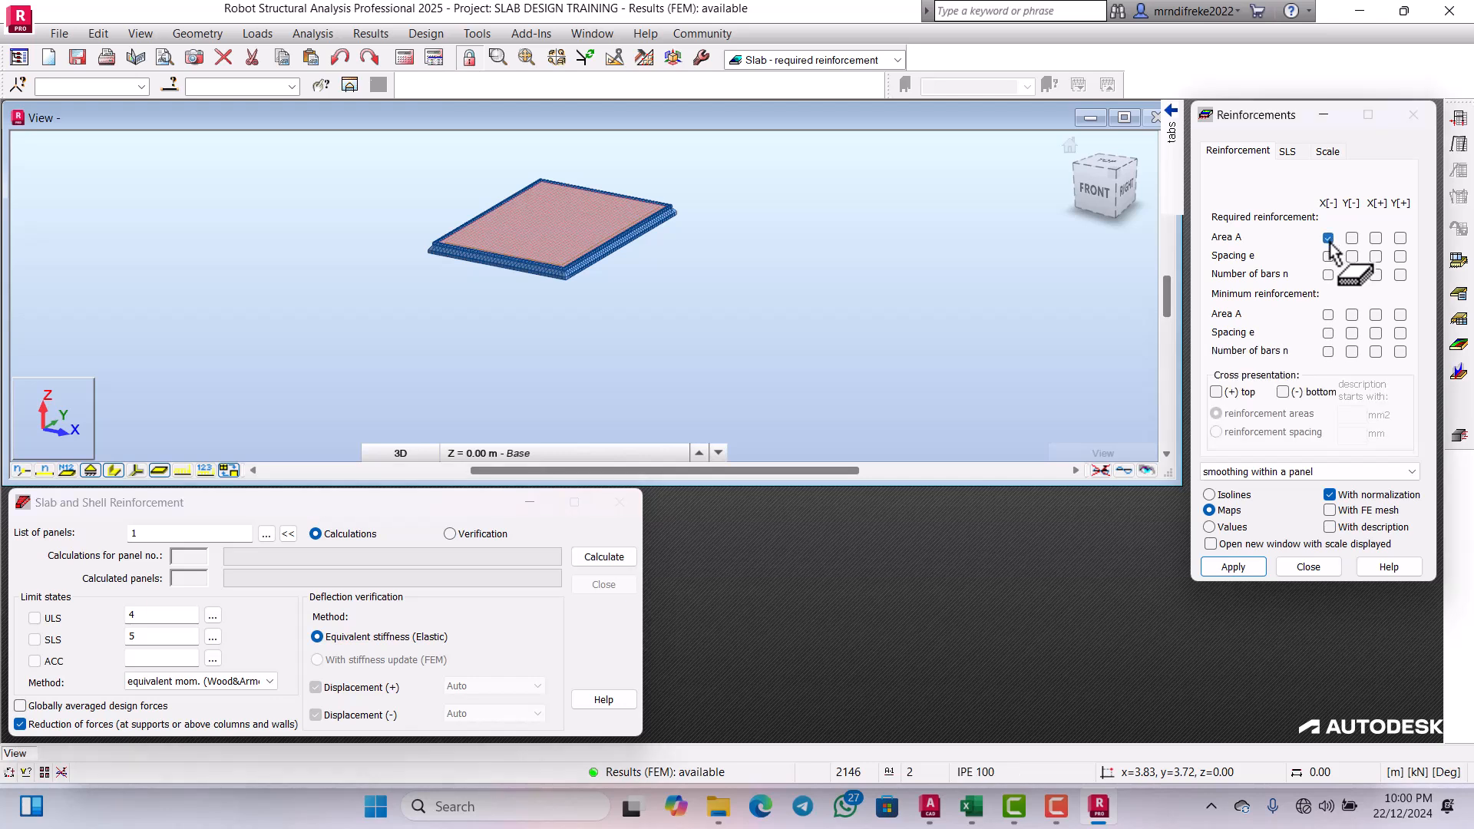
{"action": "left_click", "coordinate": [1330, 528]}
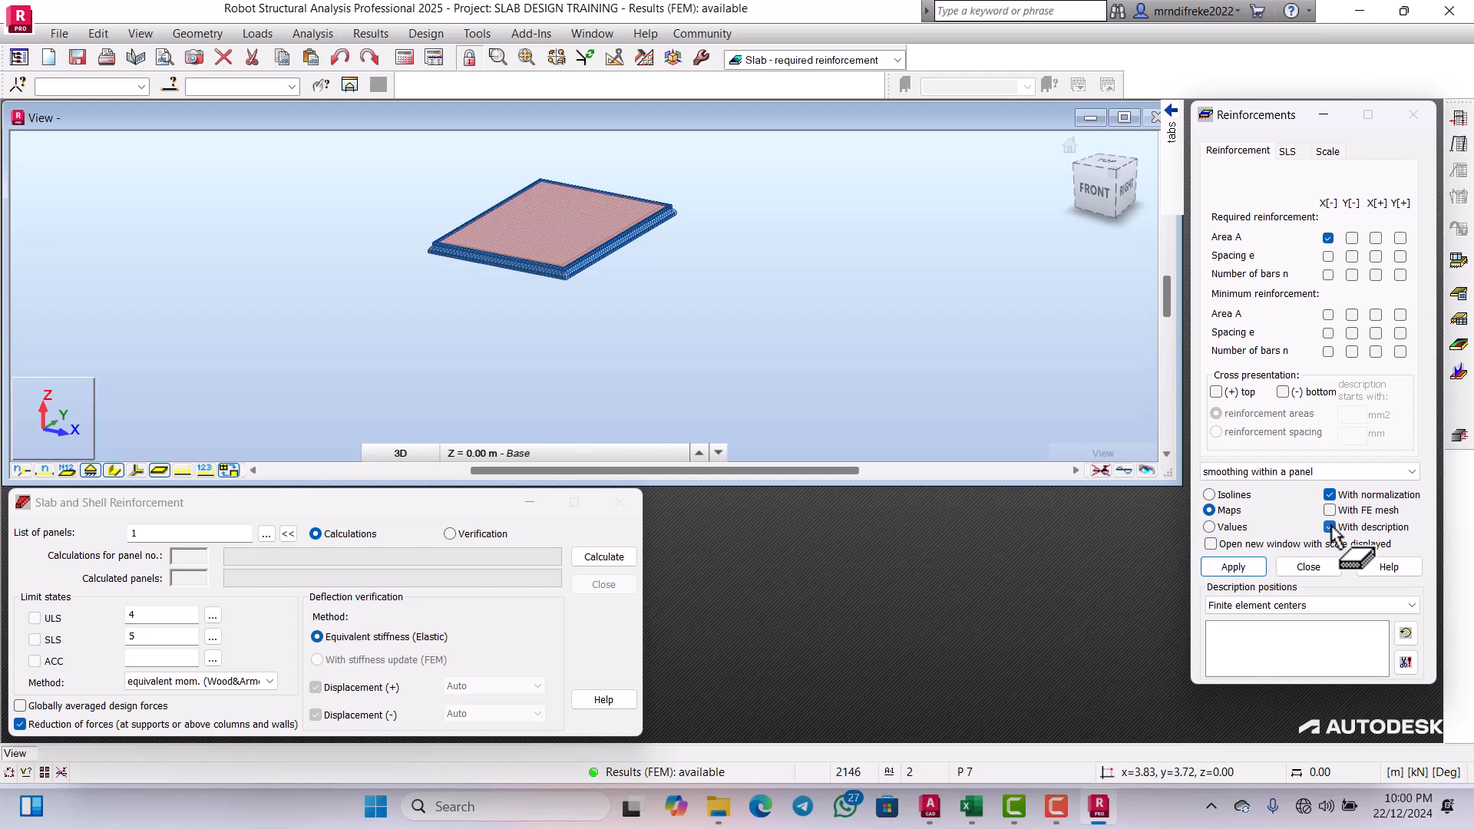
{"action": "left_click", "coordinate": [1229, 569]}
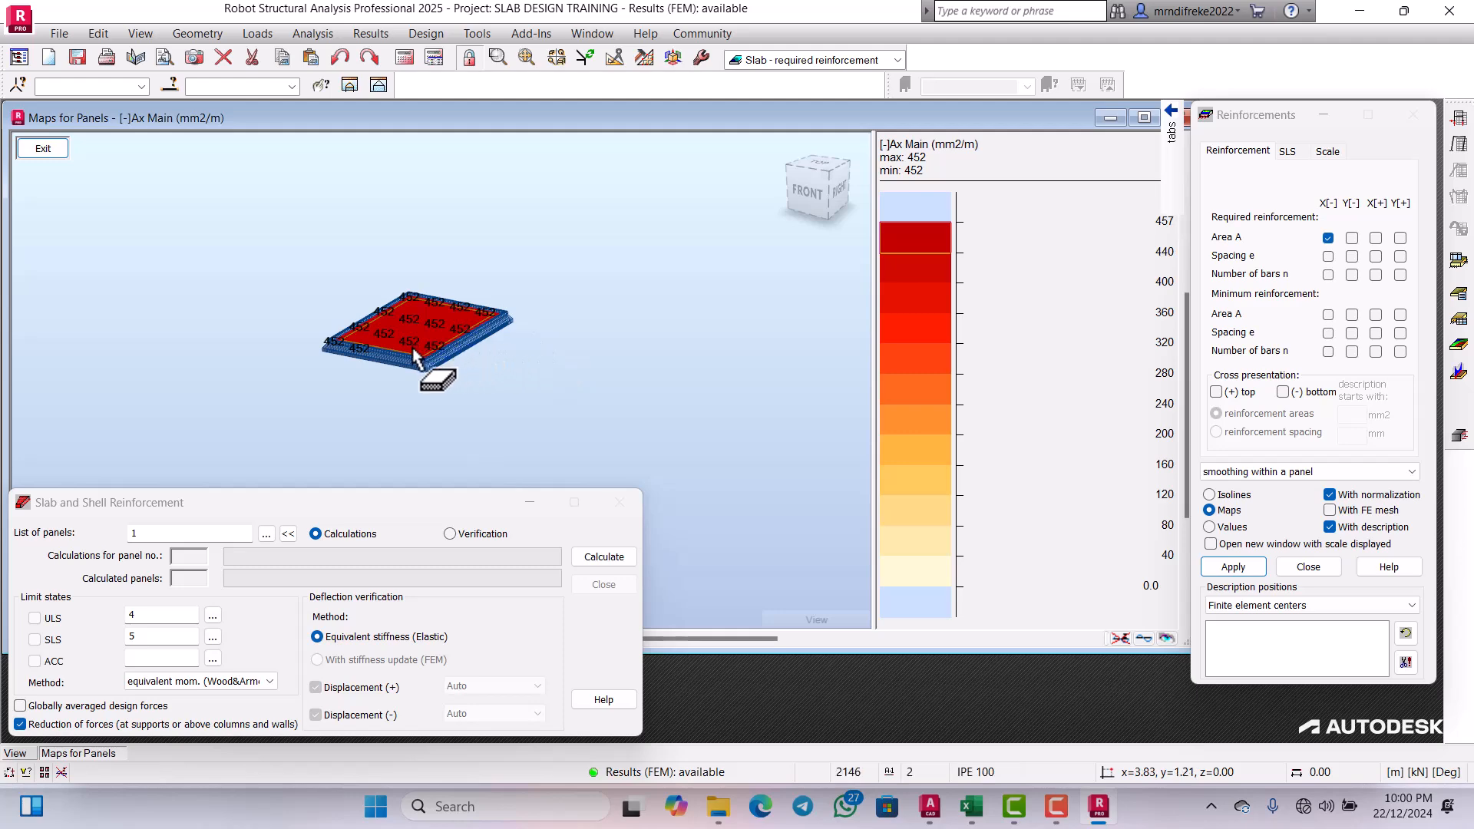
Step: Examine the X[-] required reinforcement area map across the slab from above, both close up and as a whole
{"action": "scroll", "coordinate": [415, 349], "scroll_direction": "up", "scroll_amount": 5}
{"action": "scroll", "coordinate": [595, 303], "scroll_direction": "down", "scroll_amount": 2}
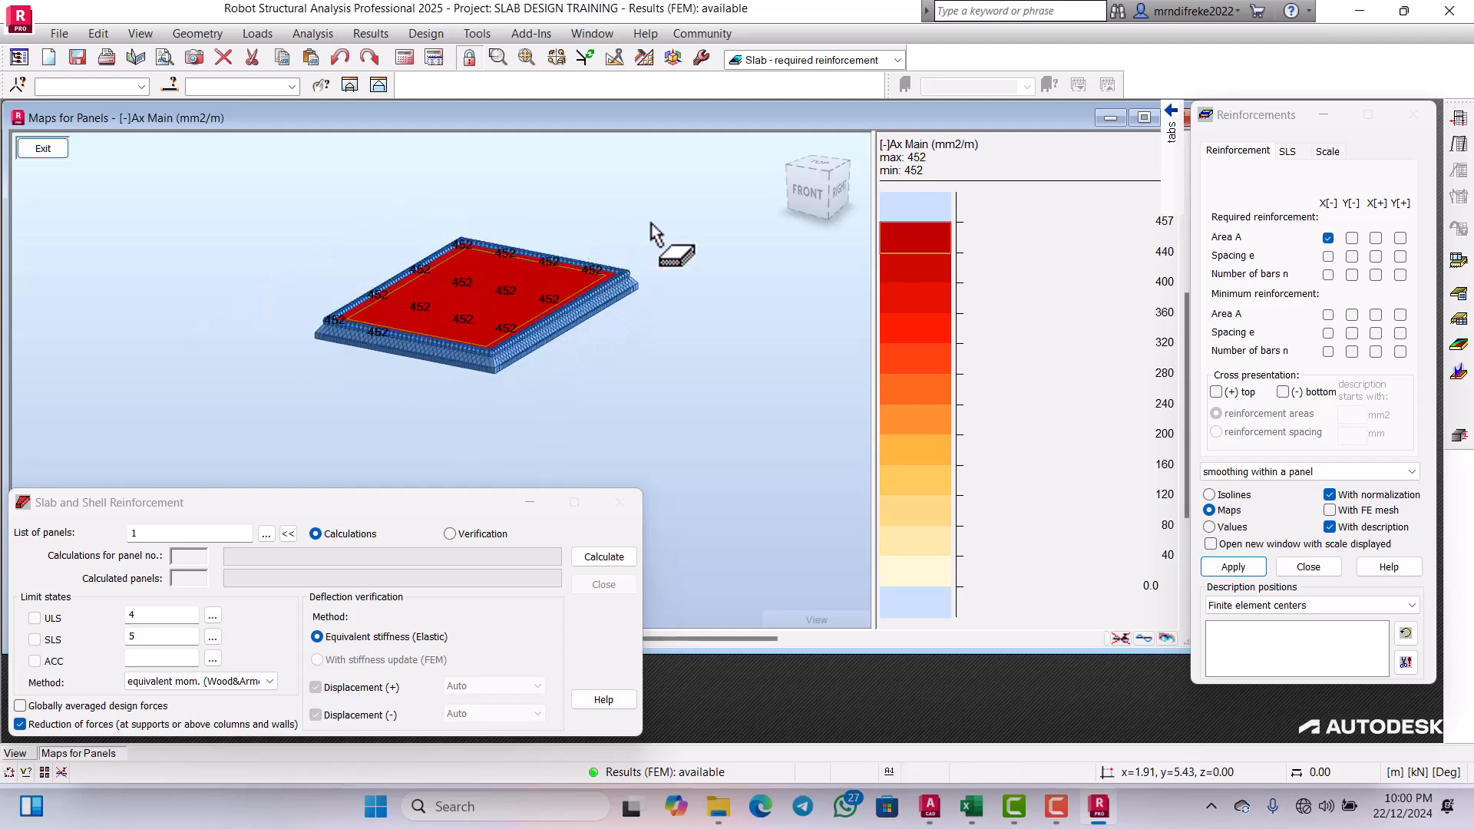
{"action": "left_click", "coordinate": [820, 170]}
{"action": "scroll", "coordinate": [538, 302], "scroll_direction": "up", "scroll_amount": 2}
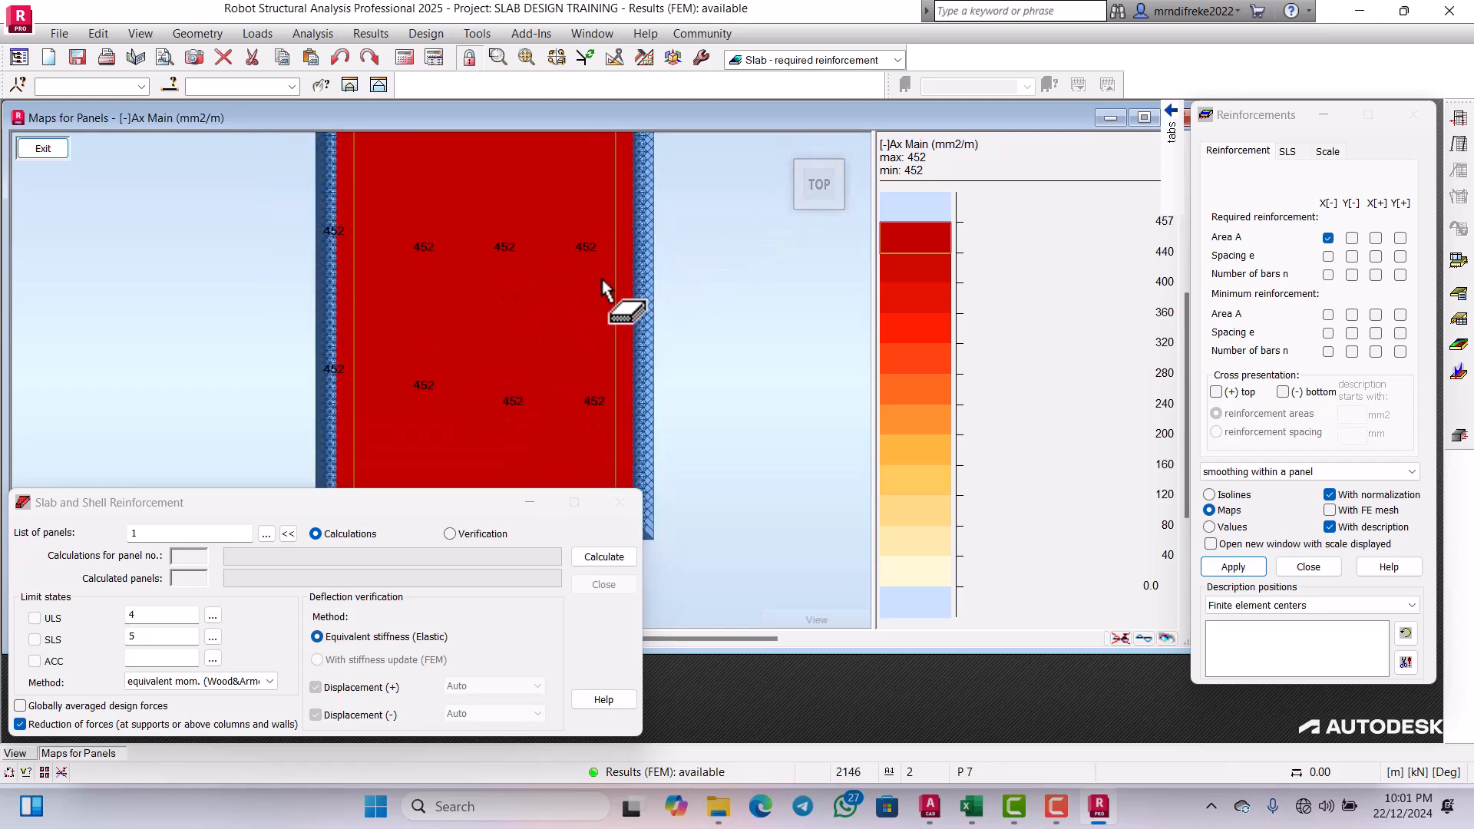
{"action": "scroll", "coordinate": [691, 300], "scroll_direction": "down", "scroll_amount": 2}
{"action": "scroll", "coordinate": [602, 313], "scroll_direction": "down", "scroll_amount": 1}
{"action": "scroll", "coordinate": [560, 280], "scroll_direction": "up", "scroll_amount": 3}
{"action": "scroll", "coordinate": [614, 269], "scroll_direction": "down", "scroll_amount": 1}
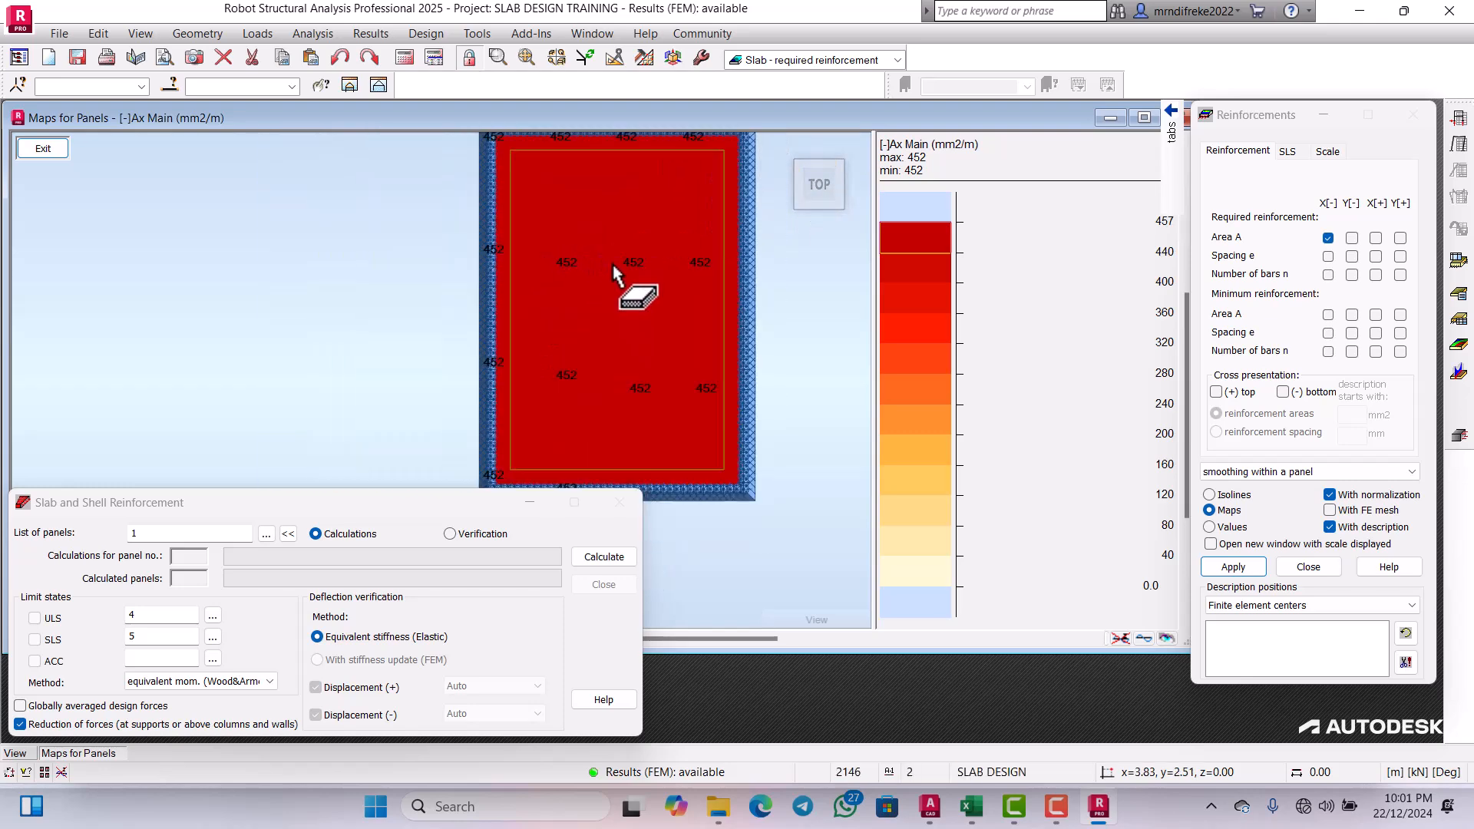
{"action": "scroll", "coordinate": [643, 257], "scroll_direction": "down", "scroll_amount": 1}
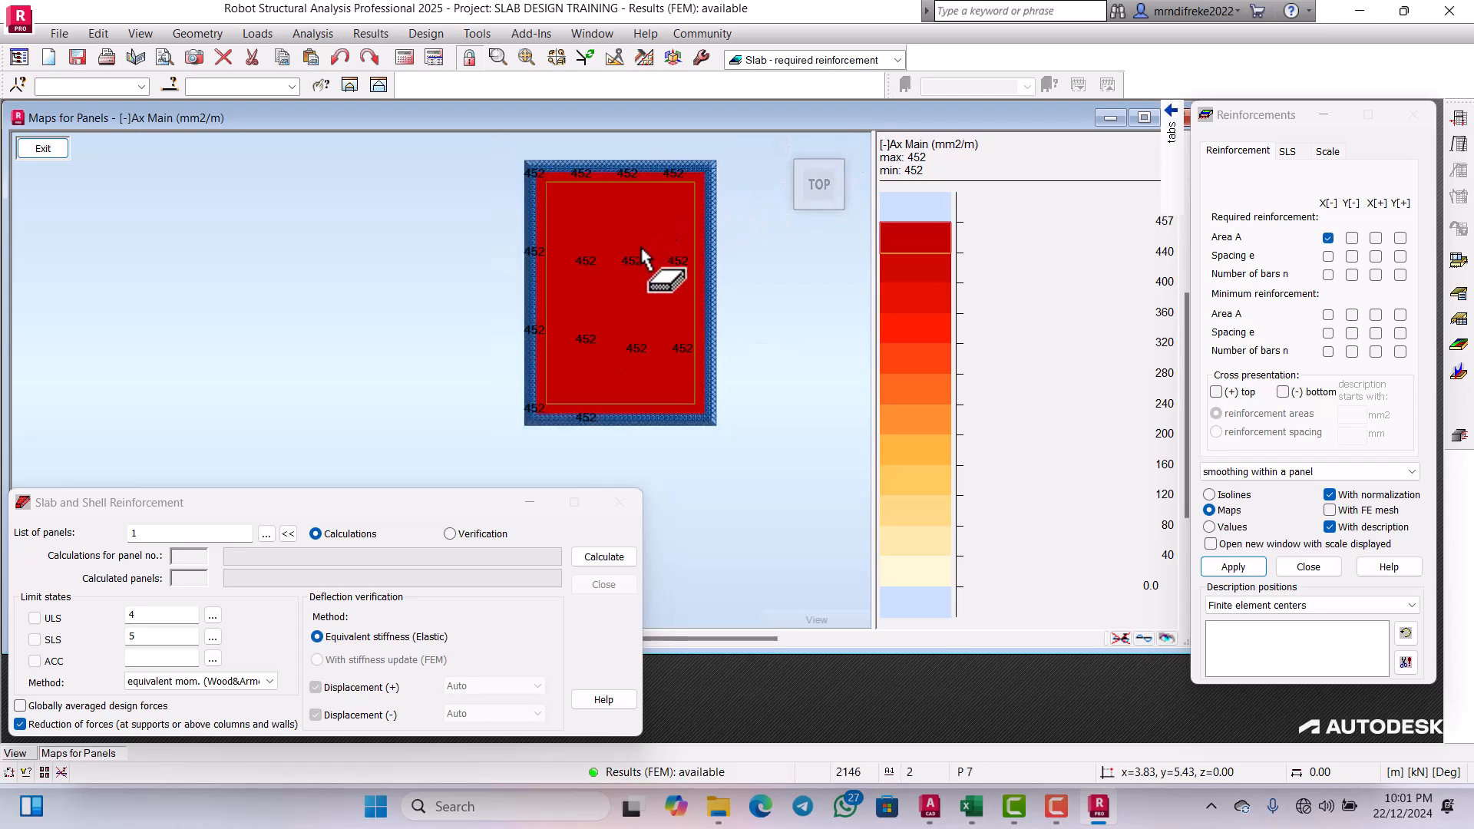
{"action": "scroll", "coordinate": [629, 315], "scroll_direction": "up", "scroll_amount": 1}
{"action": "scroll", "coordinate": [629, 315], "scroll_direction": "down", "scroll_amount": 2}
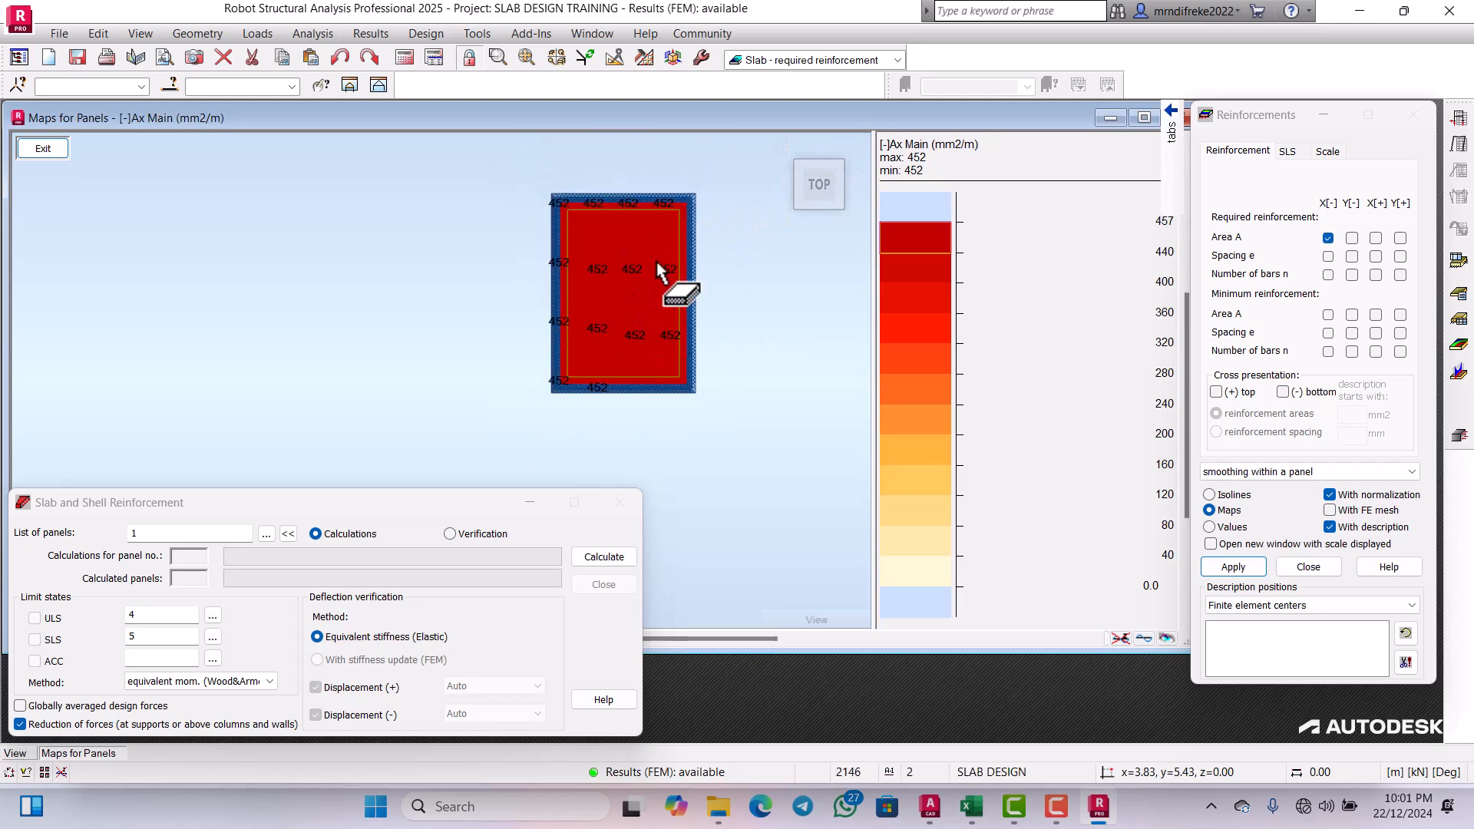
{"action": "scroll", "coordinate": [672, 288], "scroll_direction": "up", "scroll_amount": 2}
{"action": "scroll", "coordinate": [627, 292], "scroll_direction": "up", "scroll_amount": 2}
{"action": "scroll", "coordinate": [618, 303], "scroll_direction": "down", "scroll_amount": 2}
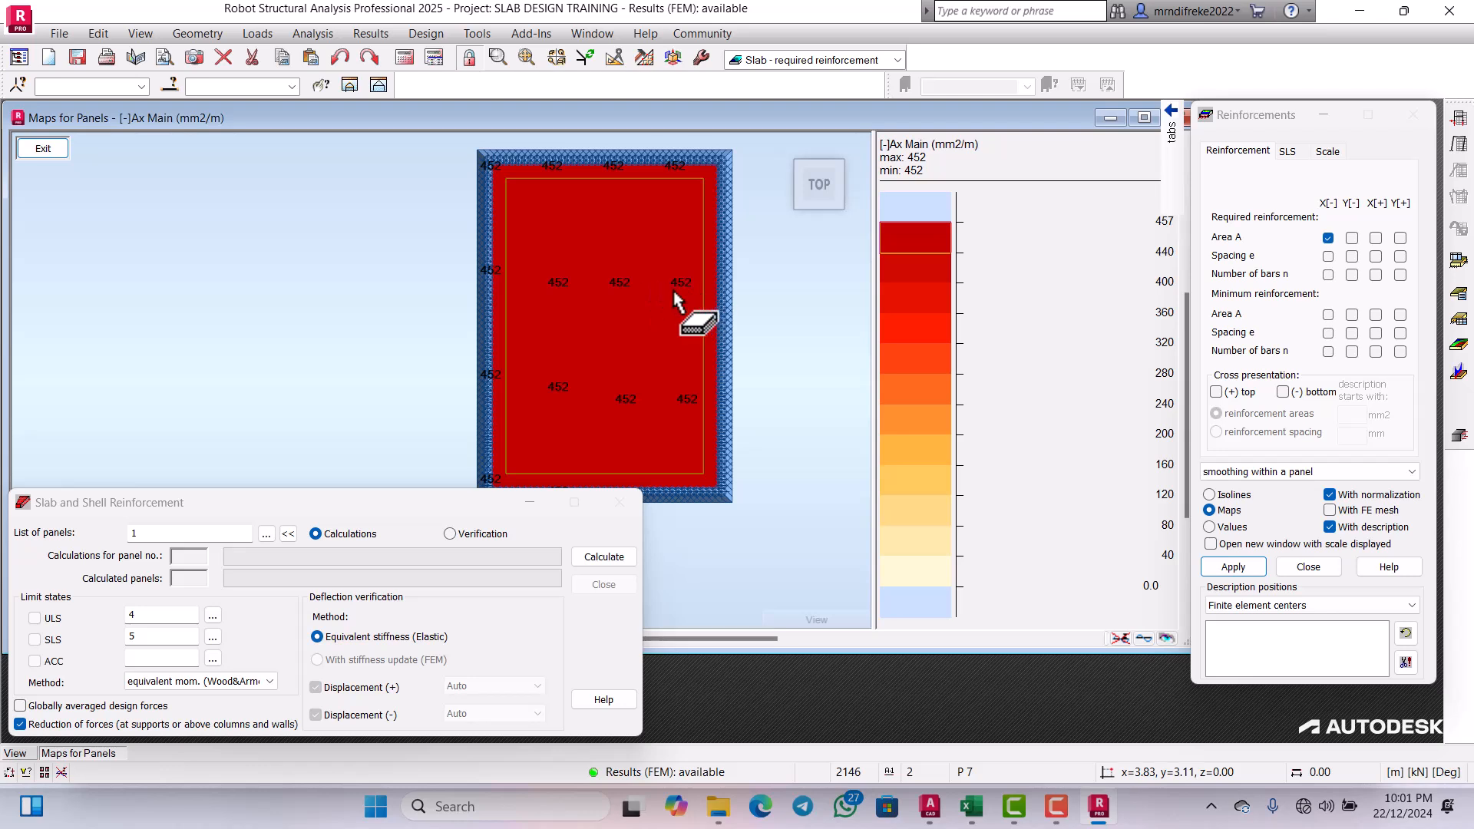
{"action": "scroll", "coordinate": [568, 299], "scroll_direction": "up", "scroll_amount": 2}
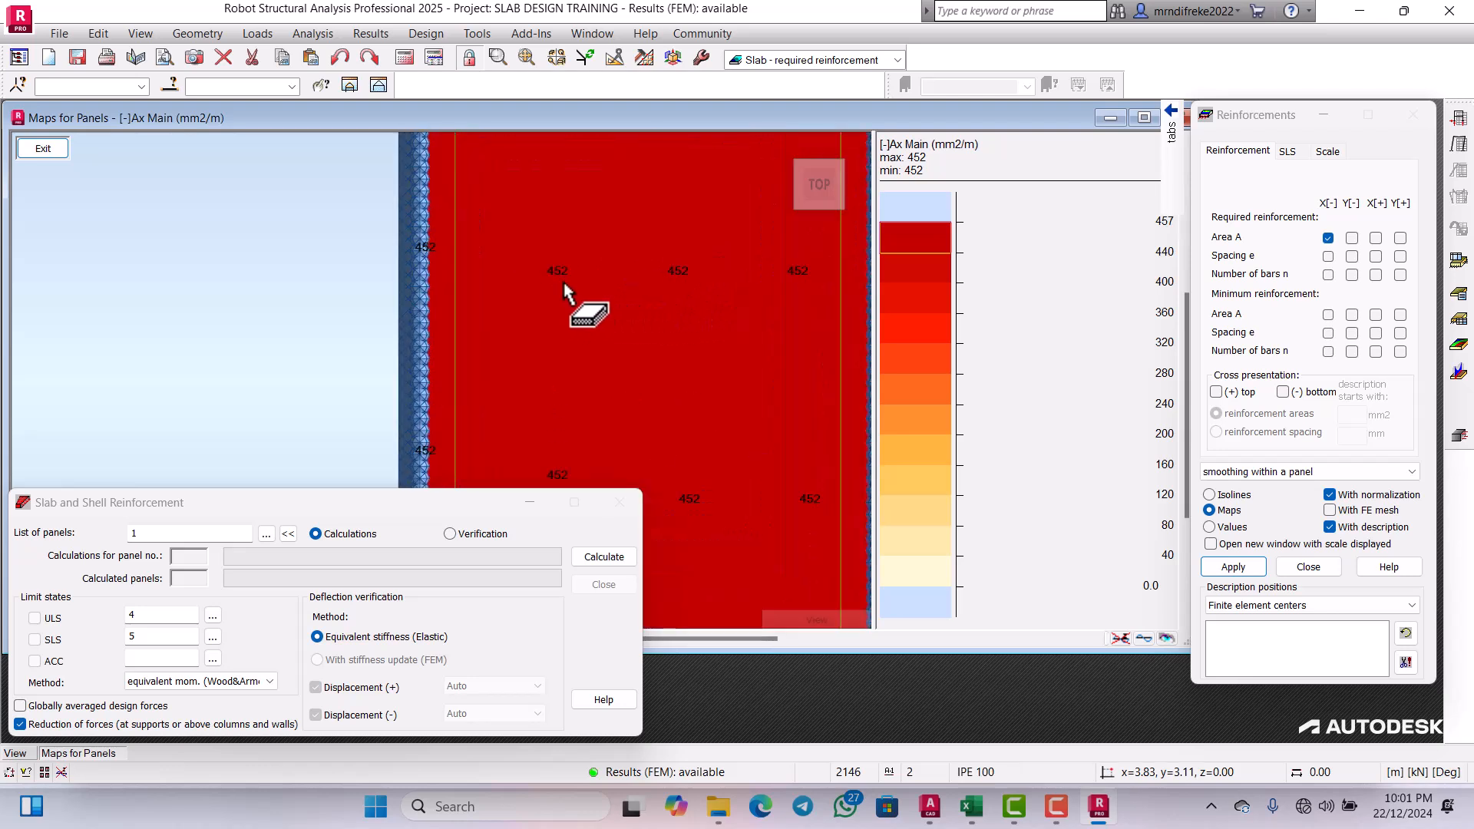
{"action": "scroll", "coordinate": [576, 288], "scroll_direction": "down", "scroll_amount": 3}
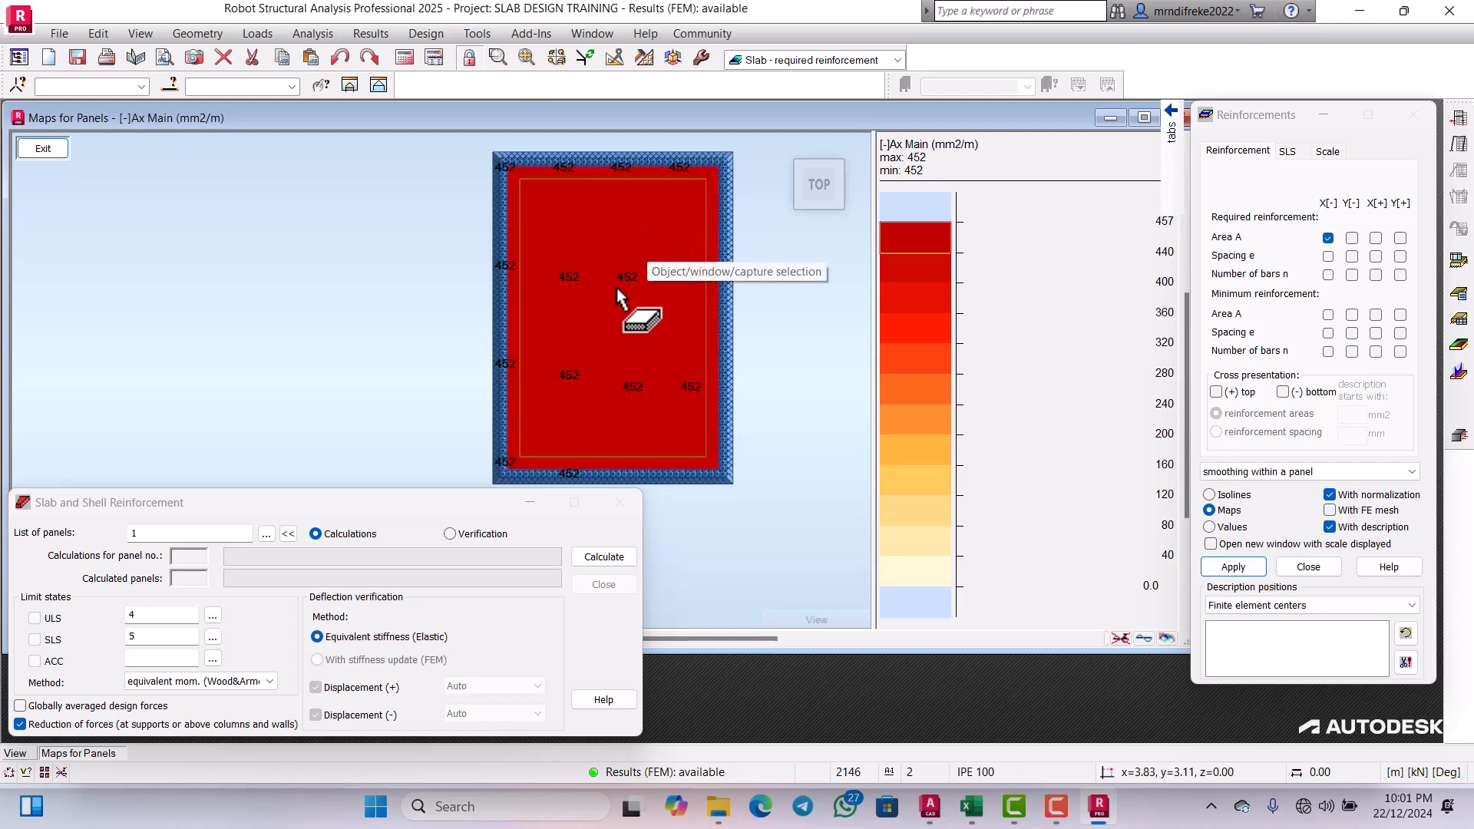
{"action": "scroll", "coordinate": [643, 309], "scroll_direction": "up", "scroll_amount": 1}
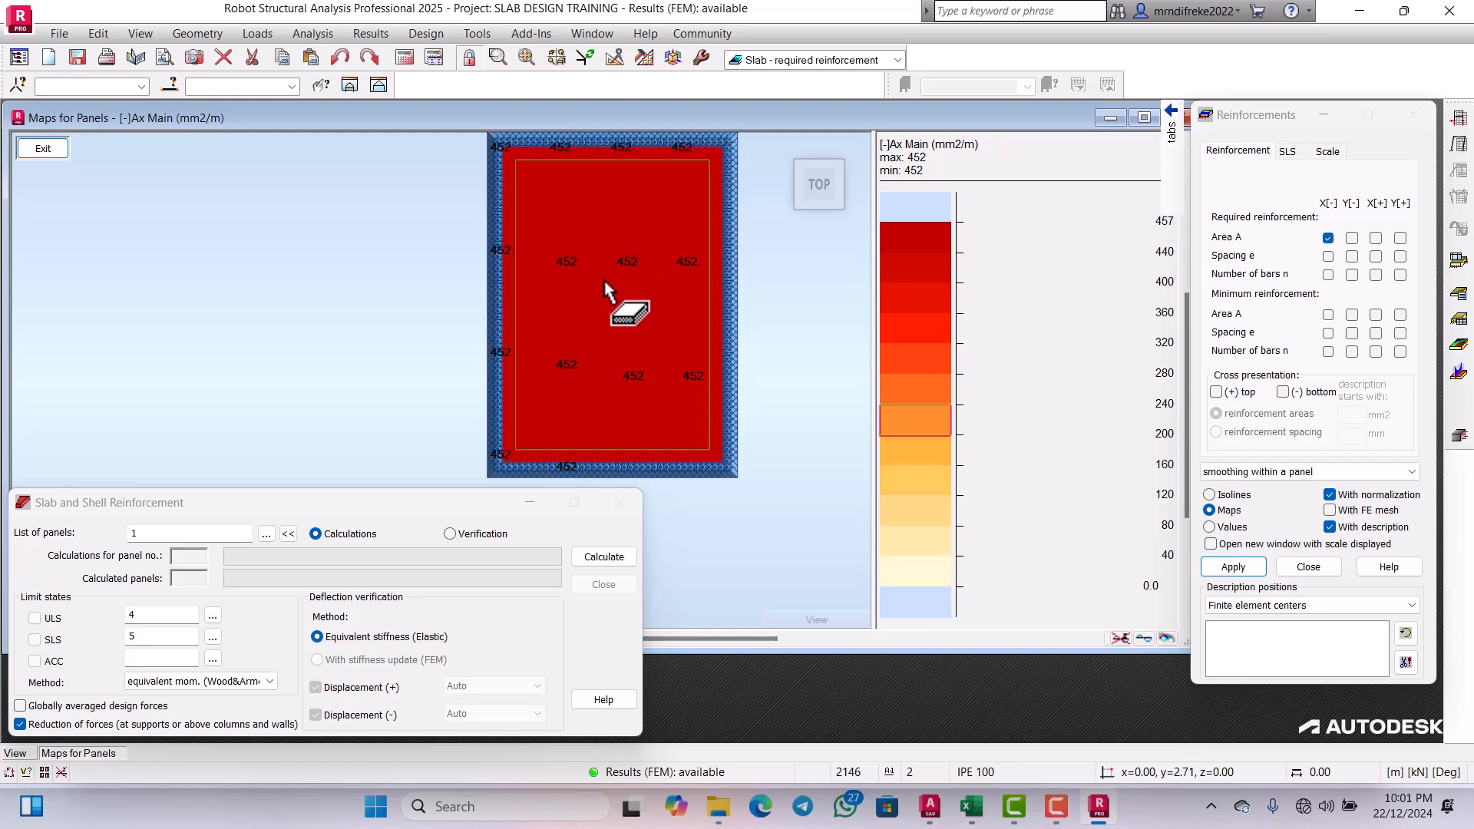
Step: Switch to the Excel slab design sheet and review the short-span bottom bar flexure calculation and its adopted reinforcement
{"action": "left_click", "coordinate": [974, 802]}
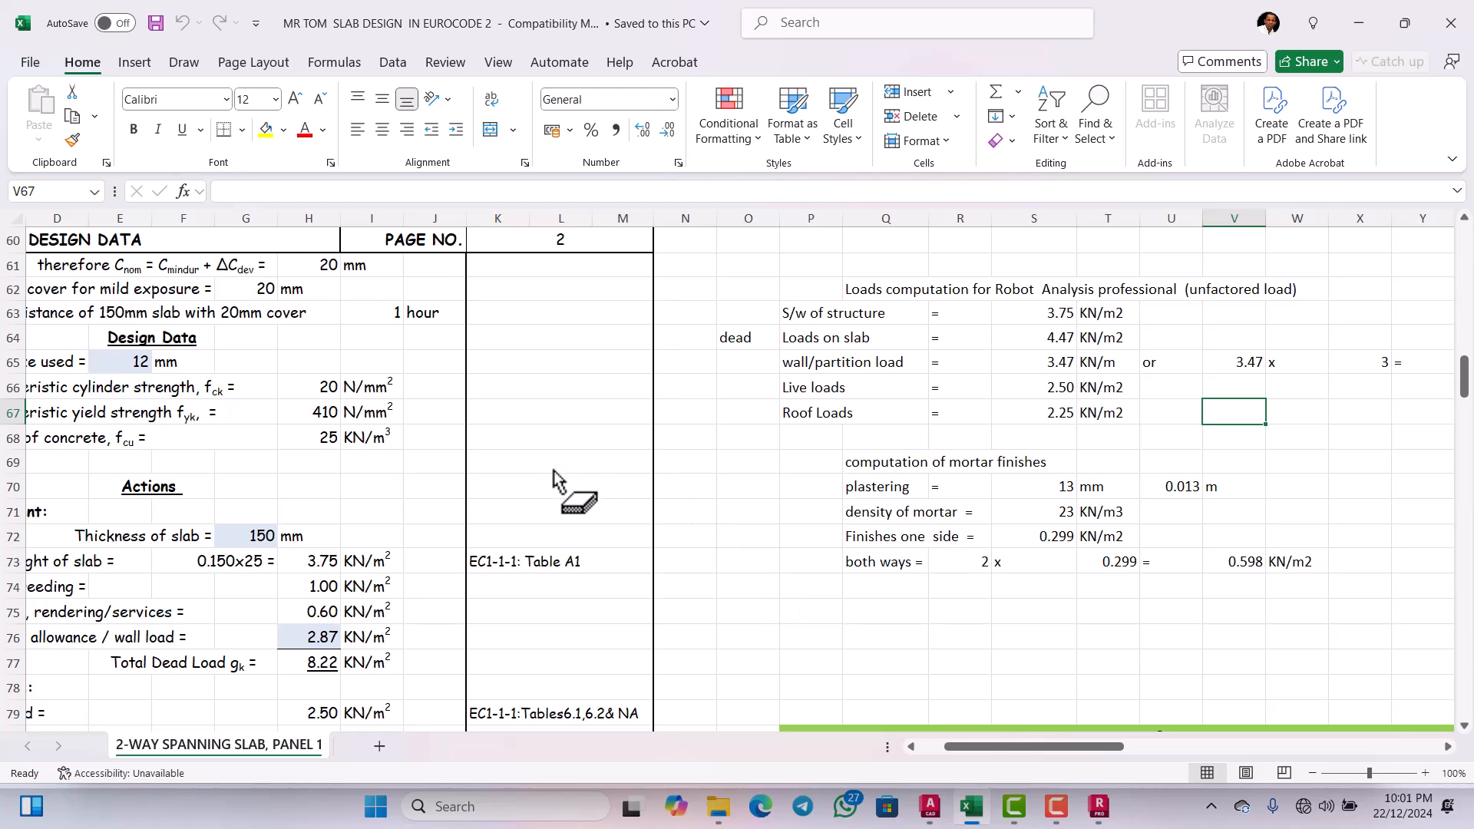
{"action": "scroll", "coordinate": [553, 480], "scroll_direction": "left", "scroll_amount": 3}
{"action": "scroll", "coordinate": [522, 473], "scroll_direction": "down", "scroll_amount": 2}
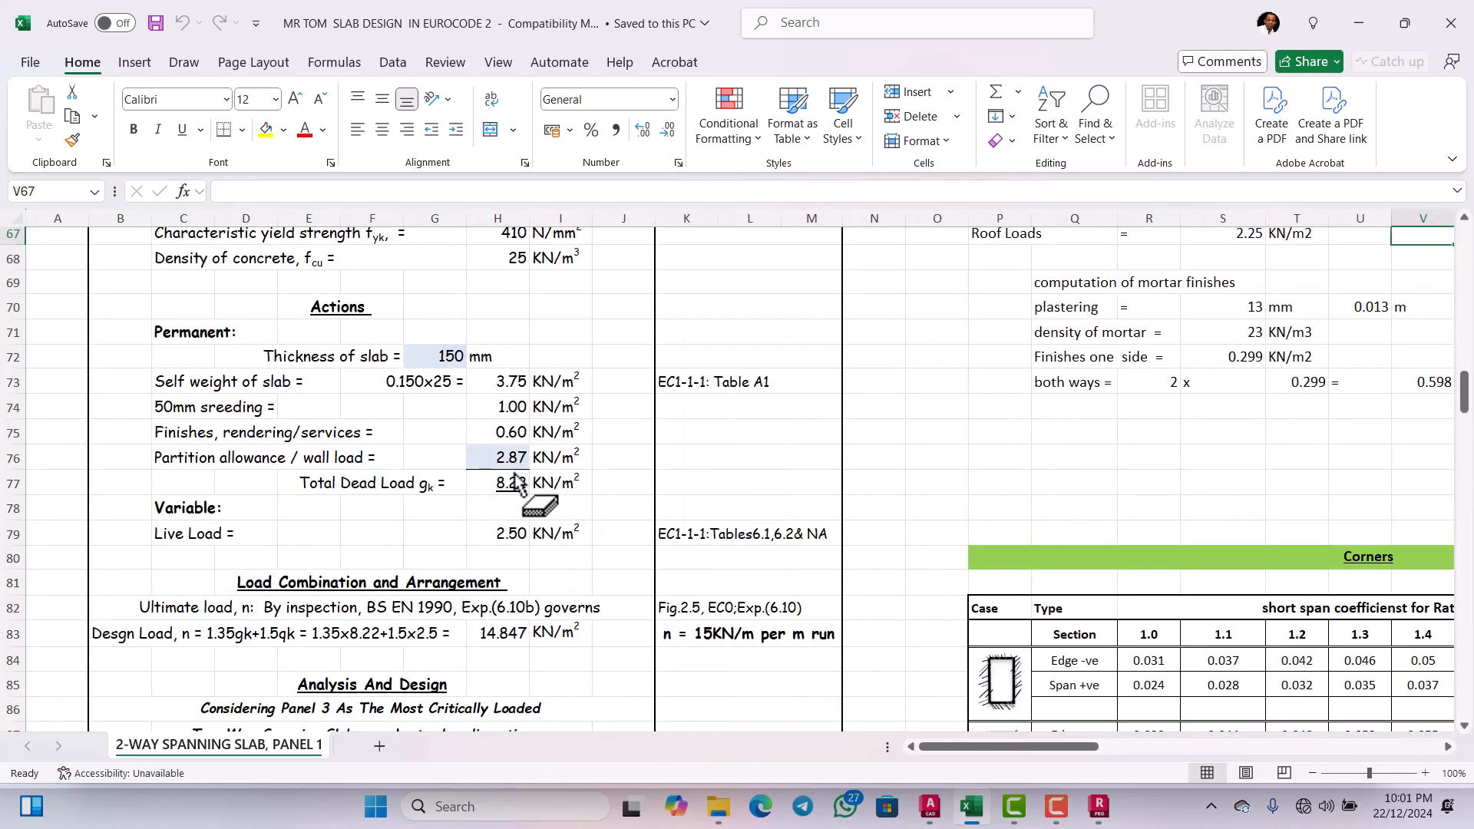
{"action": "scroll", "coordinate": [516, 480], "scroll_direction": "down", "scroll_amount": 9}
{"action": "scroll", "coordinate": [518, 492], "scroll_direction": "up", "scroll_amount": 2}
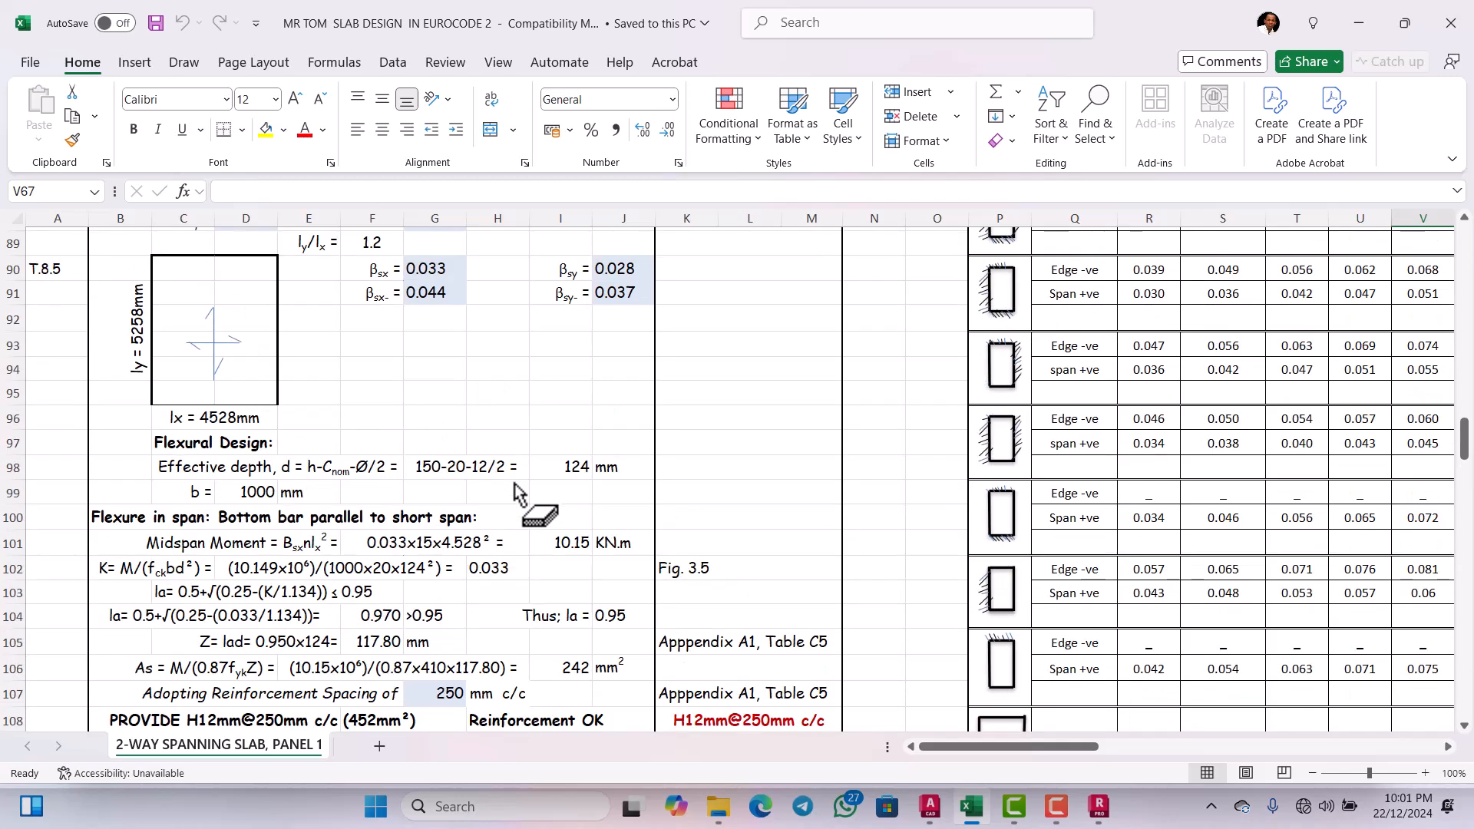
{"action": "scroll", "coordinate": [516, 491], "scroll_direction": "down", "scroll_amount": 2}
{"action": "scroll", "coordinate": [510, 530], "scroll_direction": "down", "scroll_amount": 1}
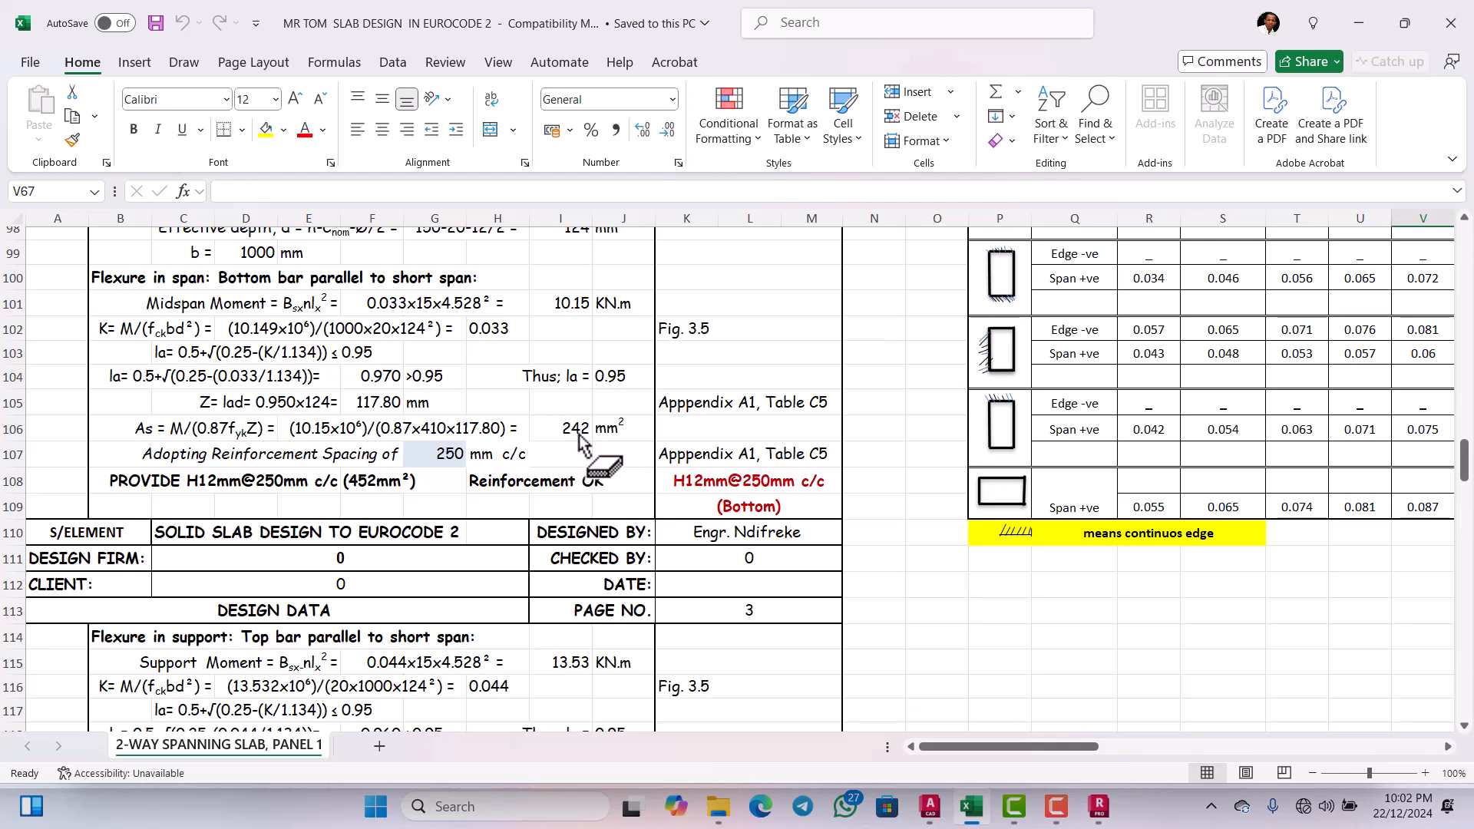
{"action": "scroll", "coordinate": [576, 437], "scroll_direction": "down", "scroll_amount": 1}
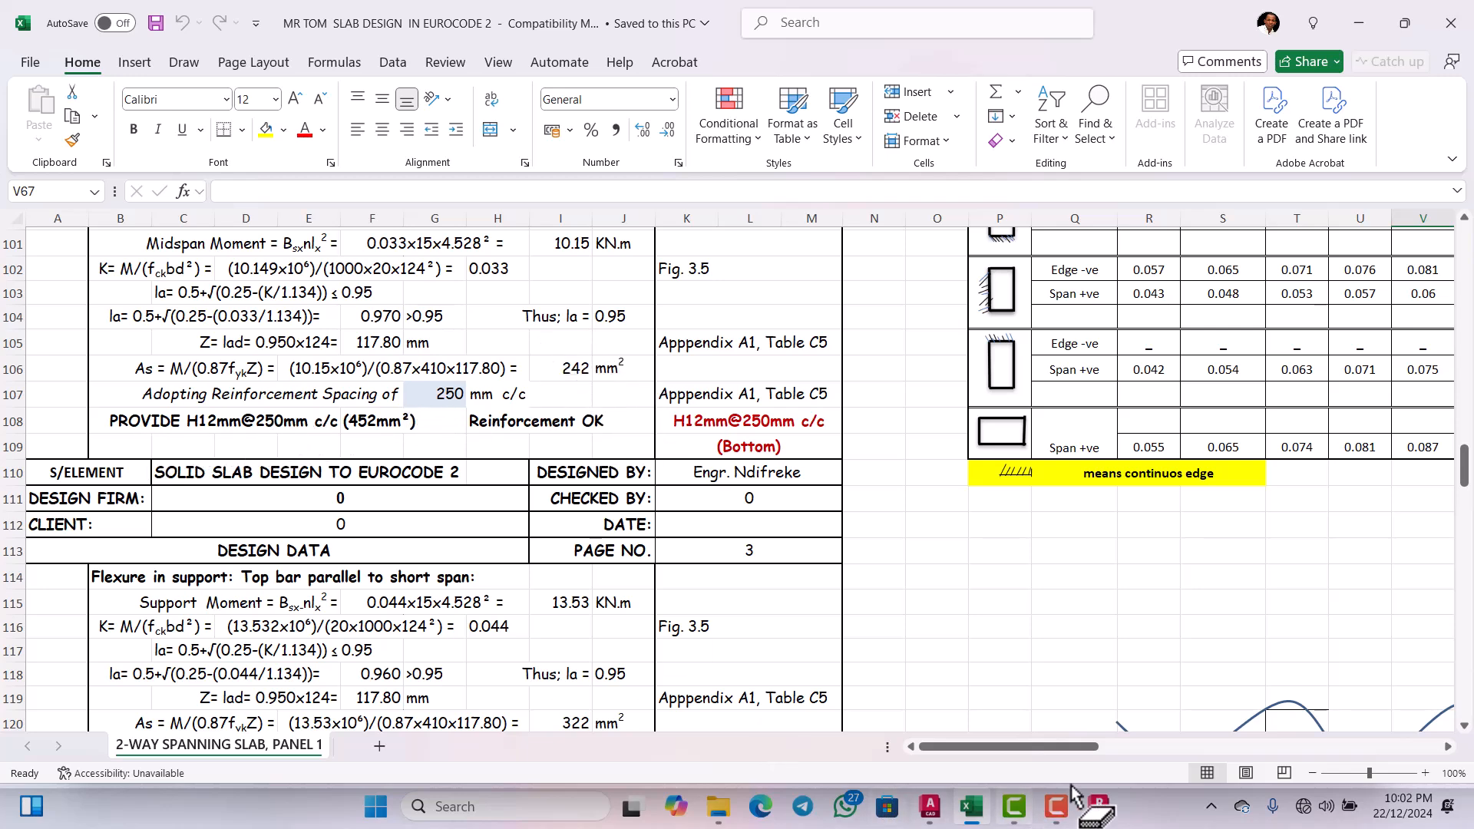
Step: Switch back to Robot Structural Analysis and open Slab1 on Level ±0.00 in the provided reinforcement module to view its Y+ map
{"action": "left_click", "coordinate": [1101, 819]}
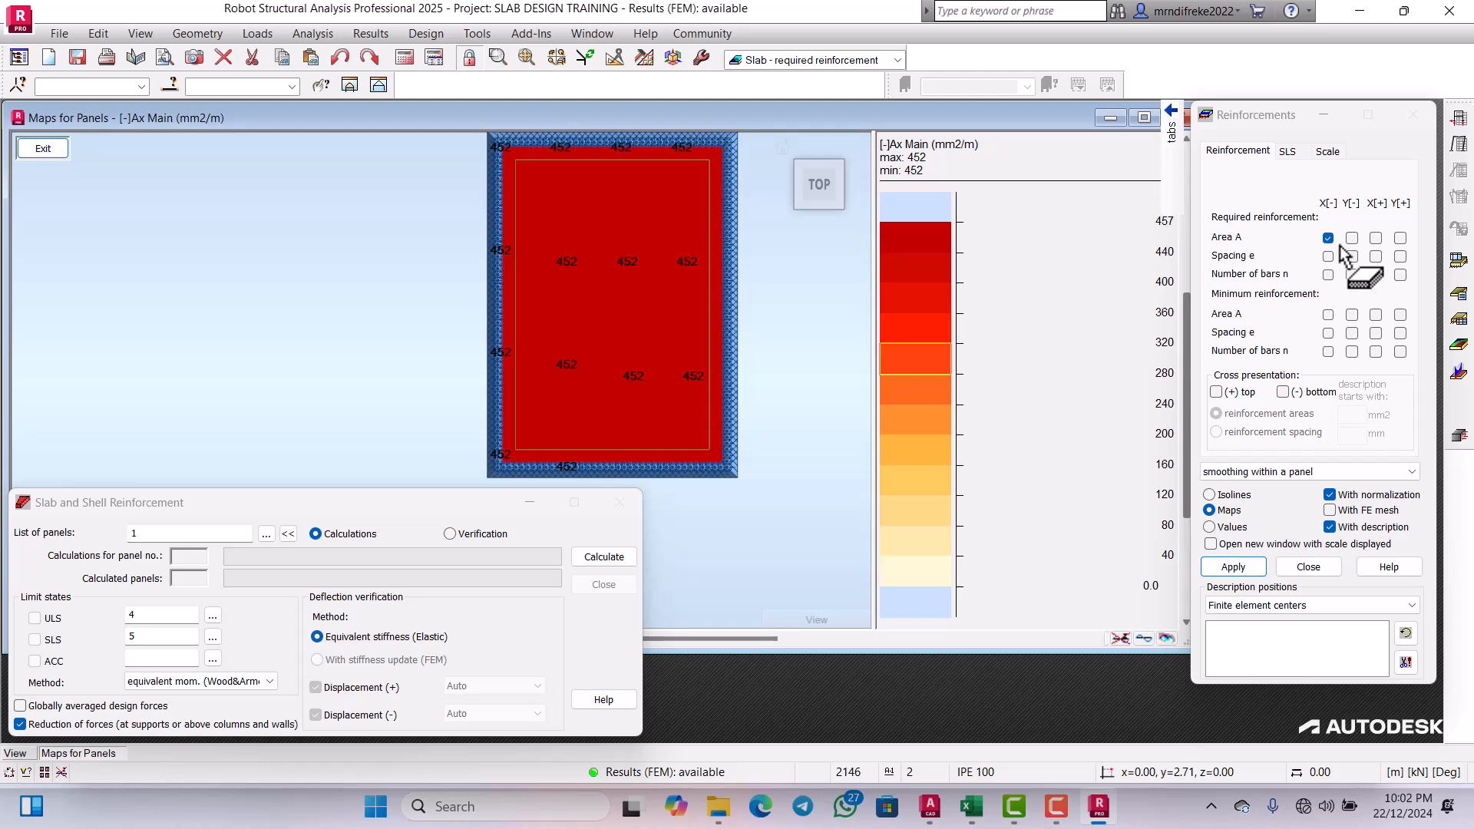
{"action": "left_click", "coordinate": [1458, 442]}
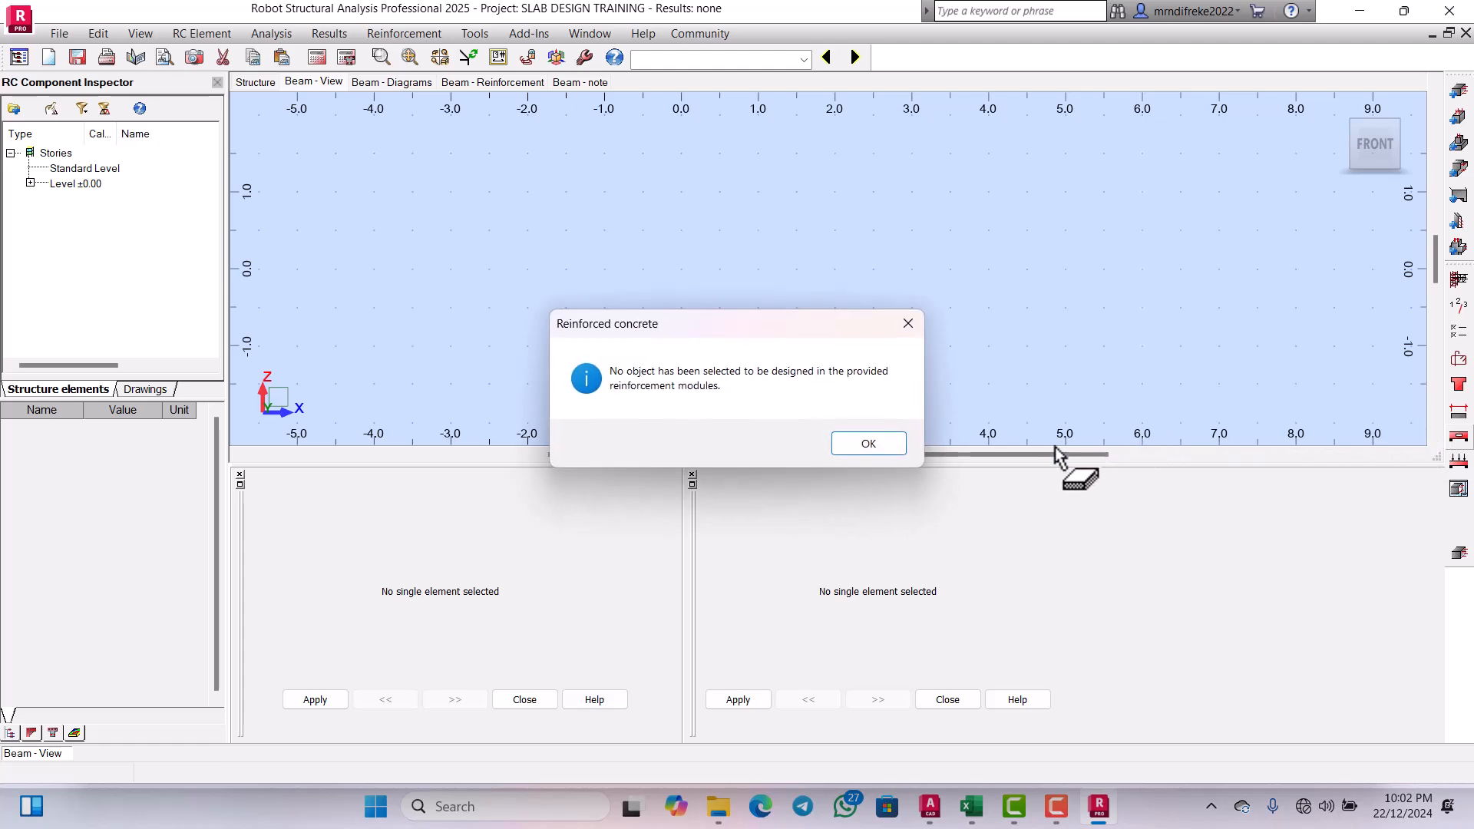
{"action": "left_click", "coordinate": [907, 324]}
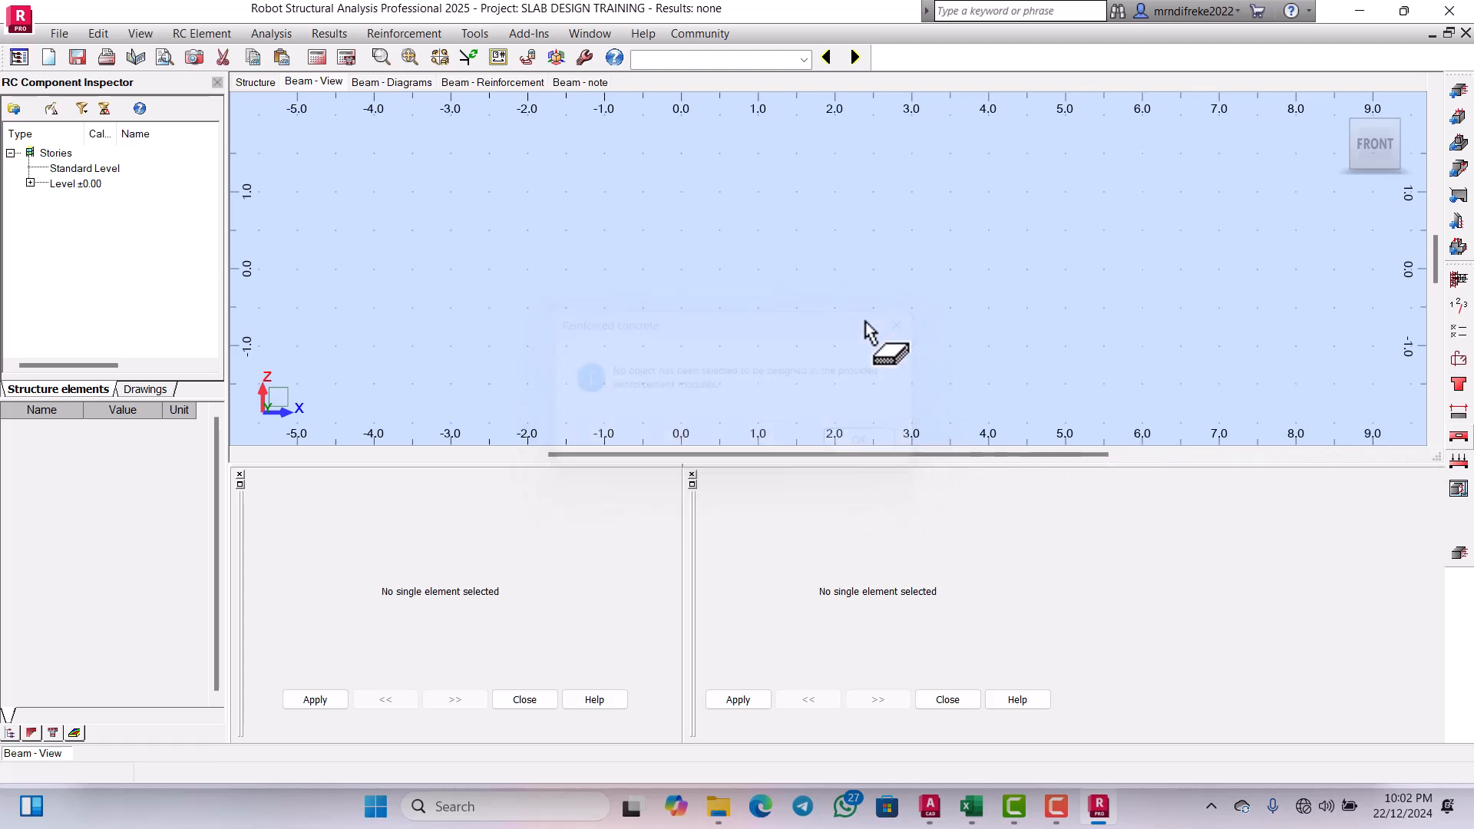
{"action": "left_click", "coordinate": [30, 183]}
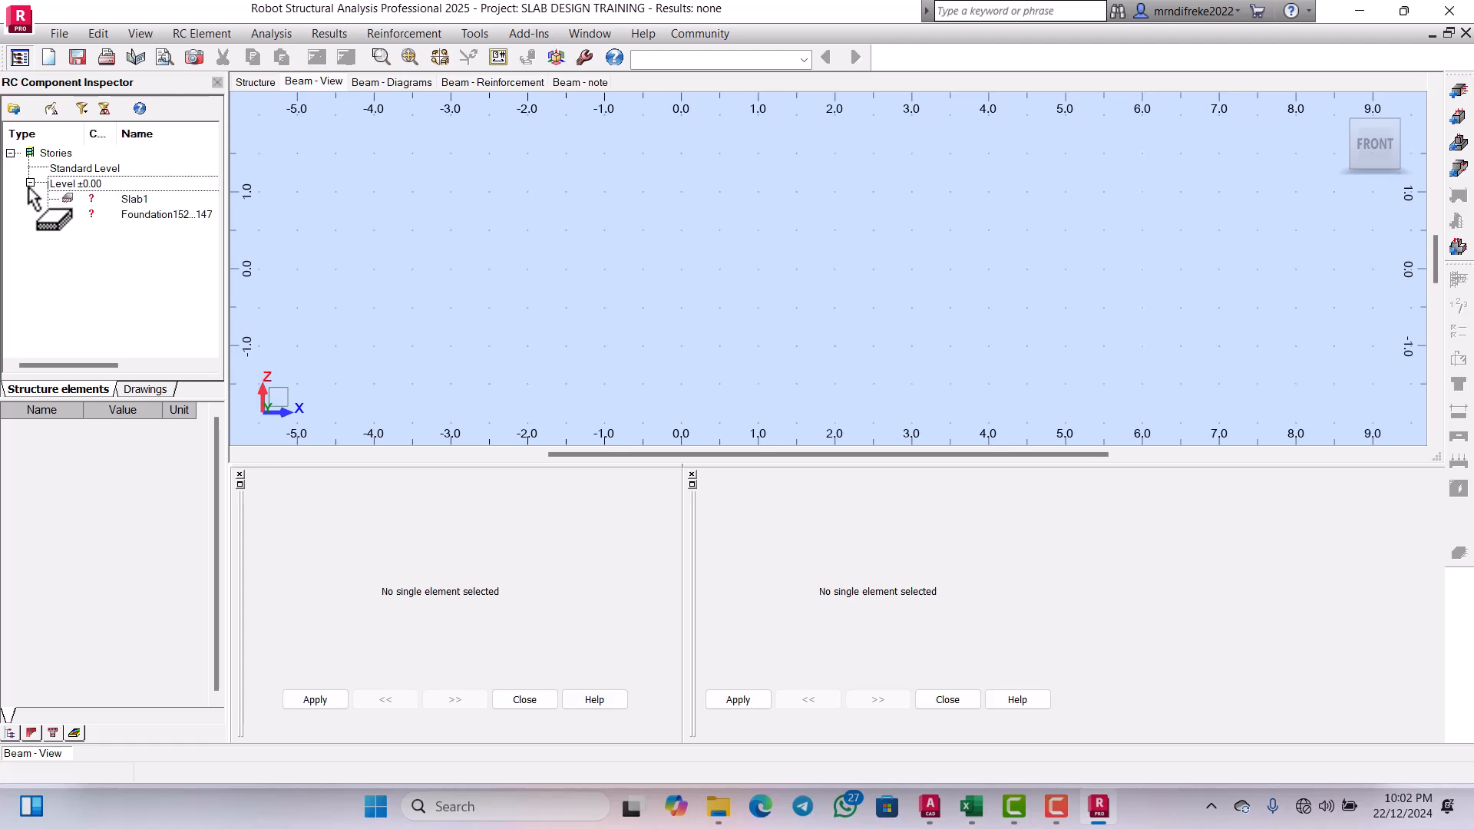
{"action": "left_click", "coordinate": [127, 199]}
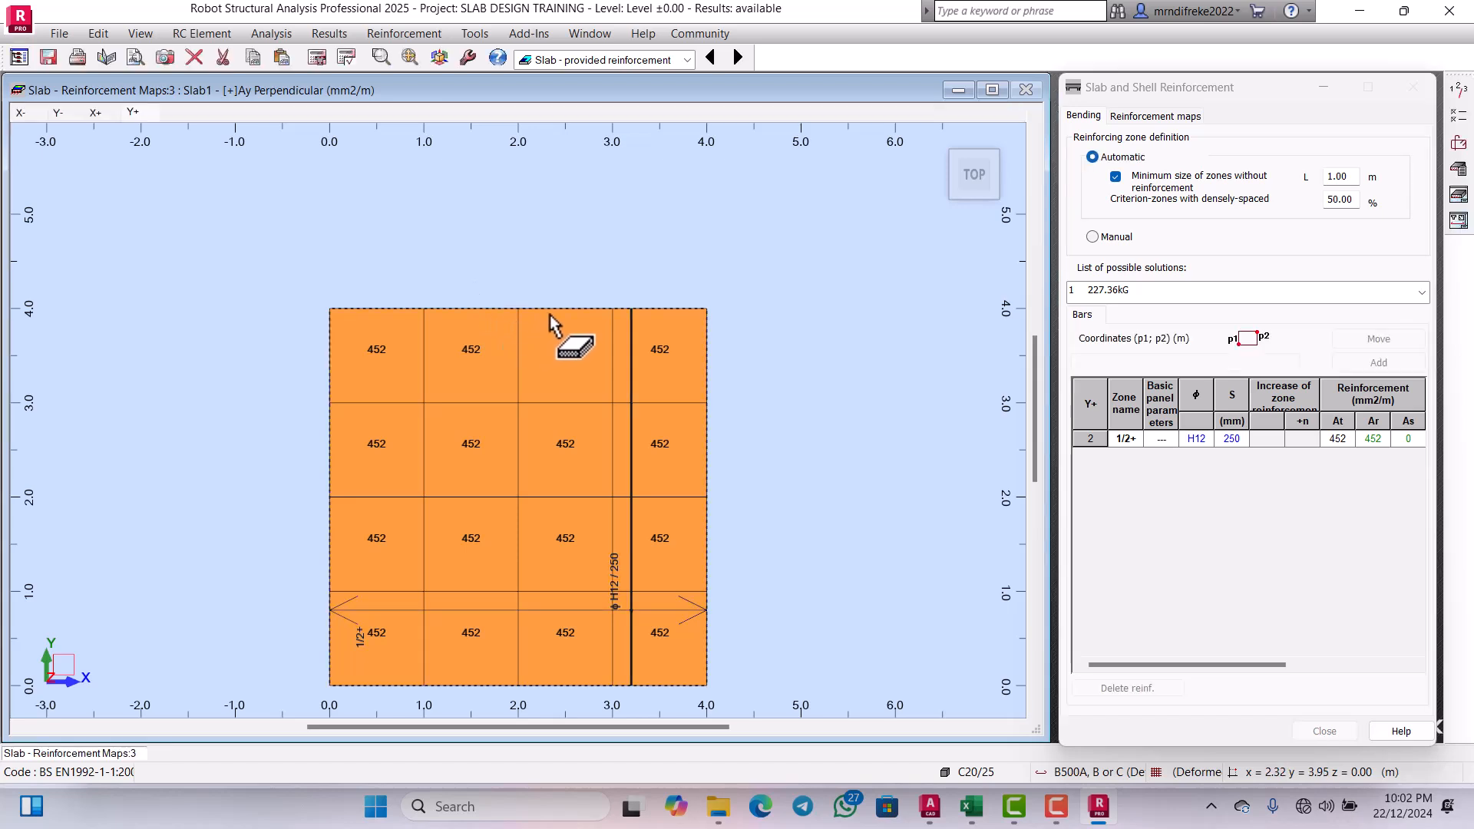
{"action": "scroll", "coordinate": [549, 453], "scroll_direction": "up", "scroll_amount": 3}
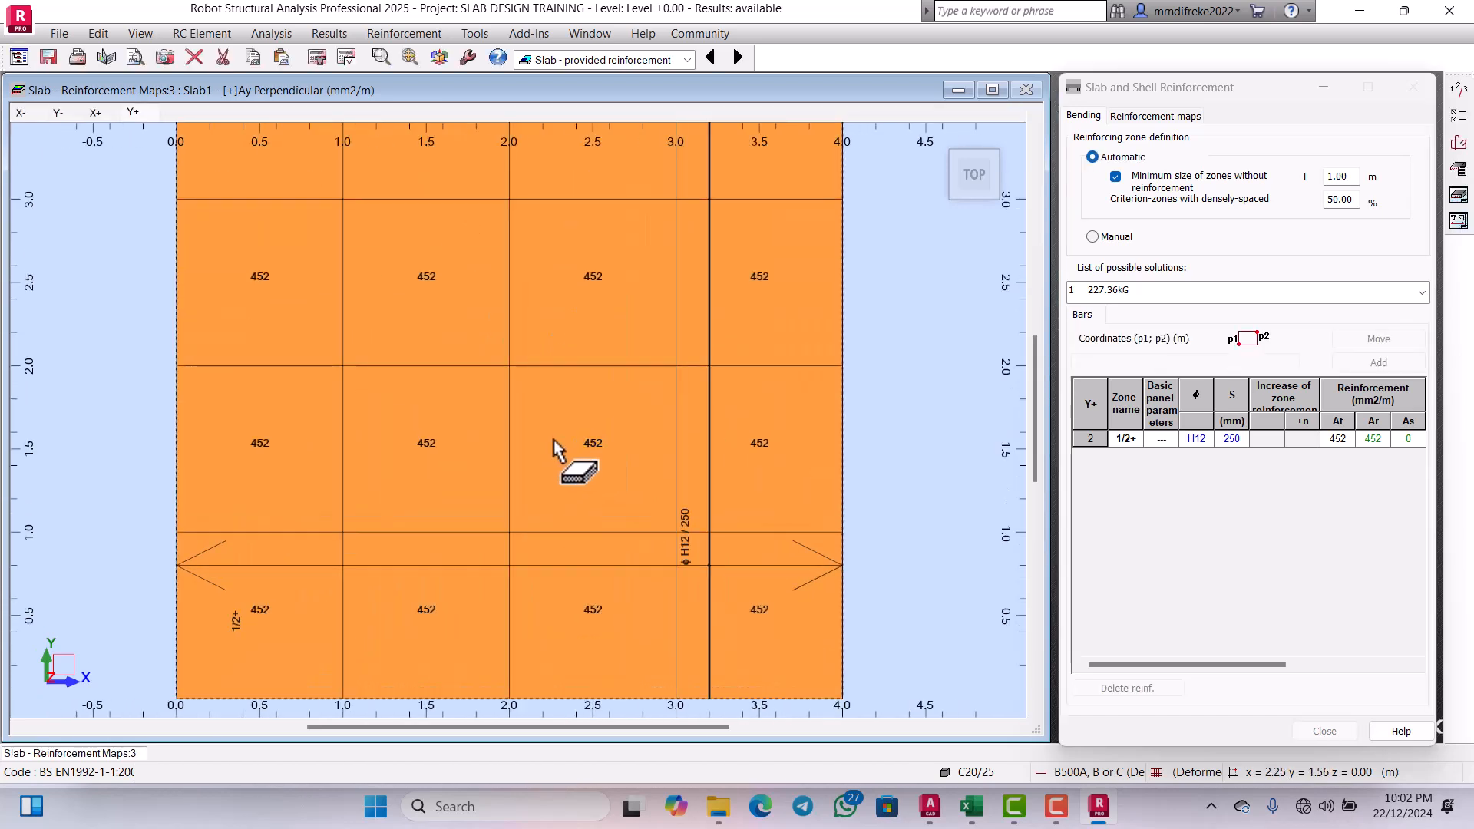
Step: Review the slab's provided reinforcement maps for the Y+, Y-, X+ and X- directions in turn
{"action": "scroll", "coordinate": [599, 419], "scroll_direction": "down", "scroll_amount": 2}
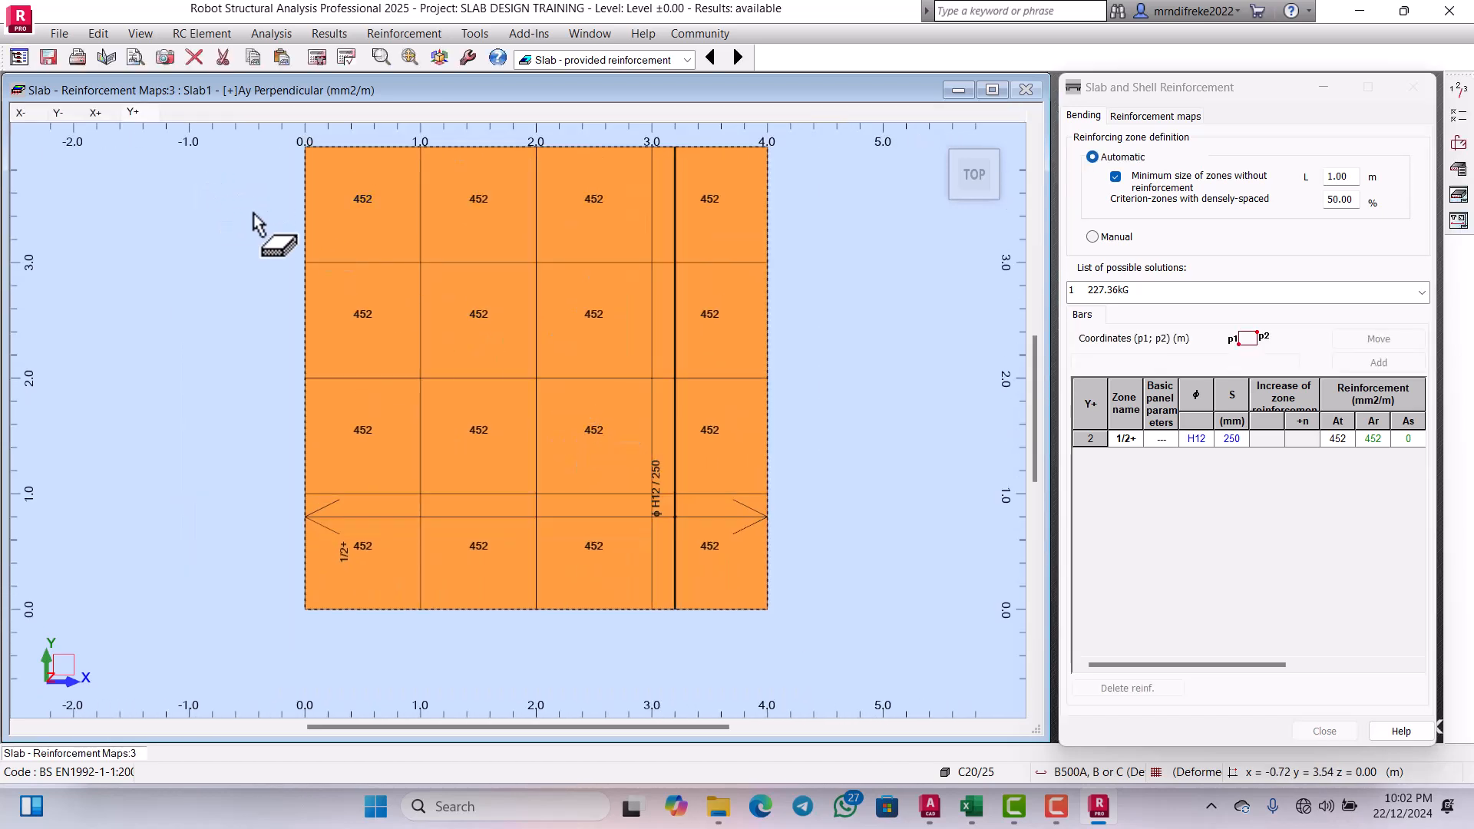
{"action": "scroll", "coordinate": [520, 290], "scroll_direction": "down", "scroll_amount": 1}
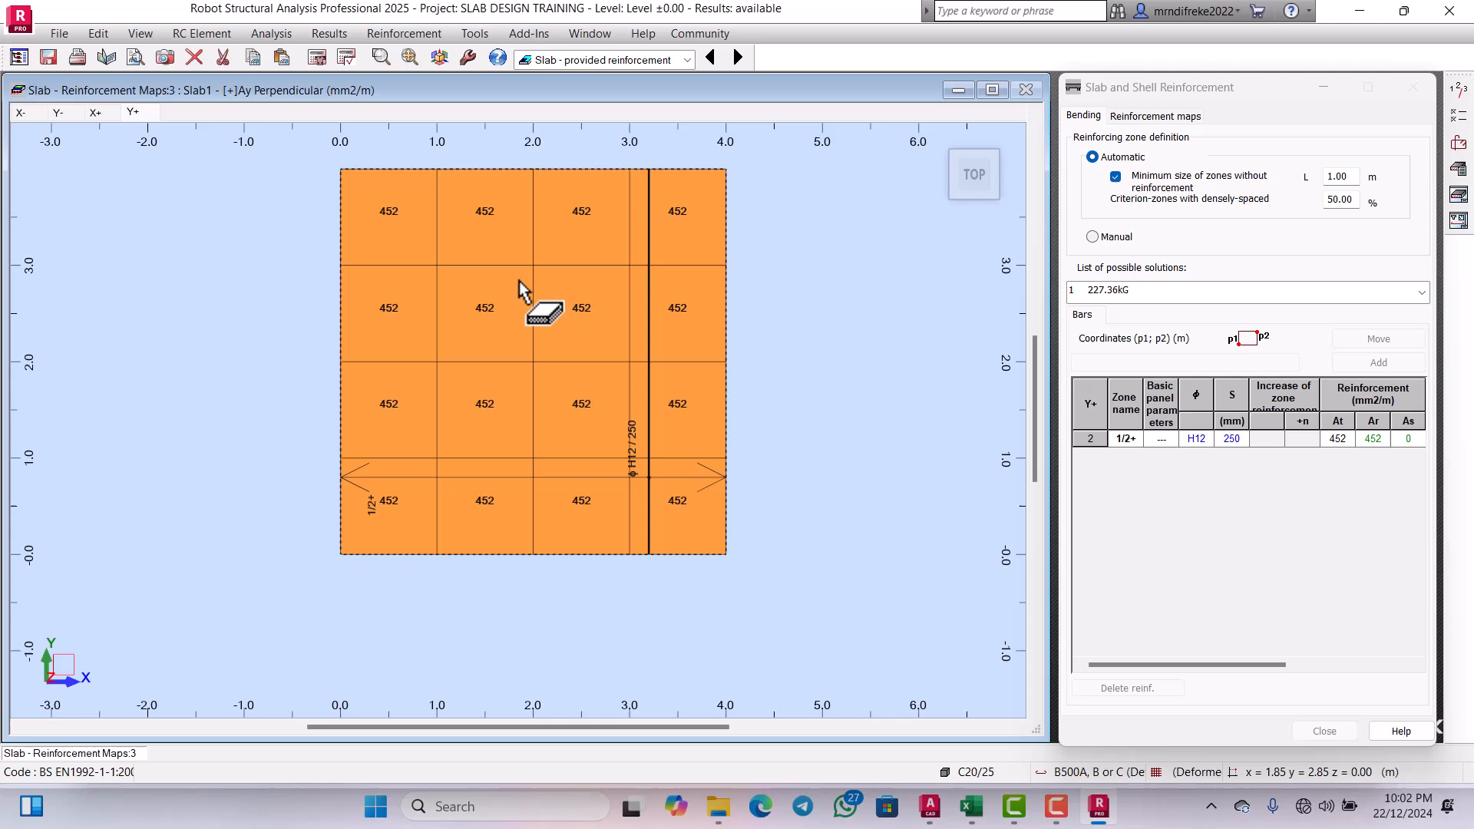
{"action": "left_click", "coordinate": [21, 114]}
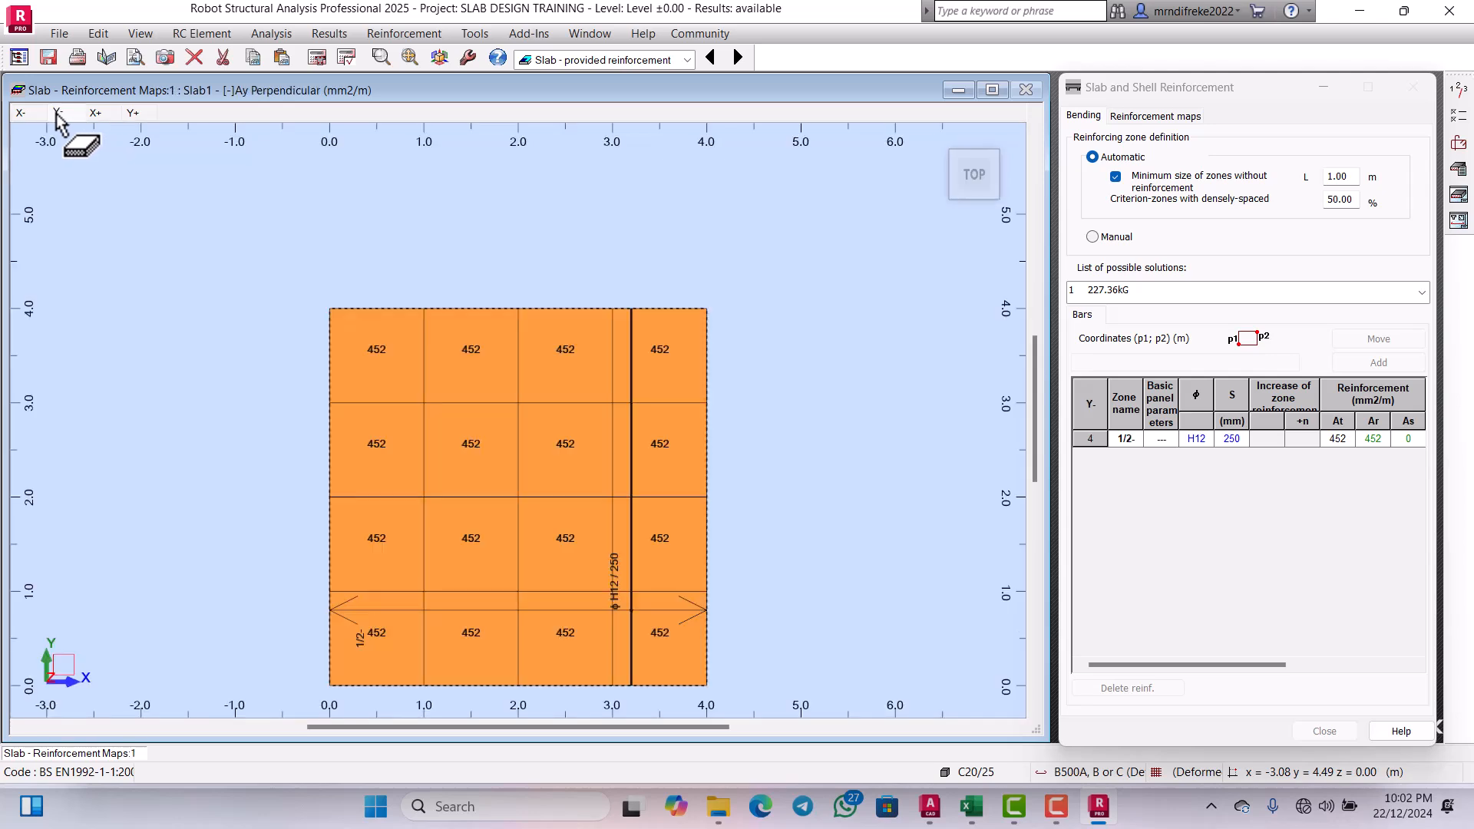
{"action": "left_click", "coordinate": [96, 114]}
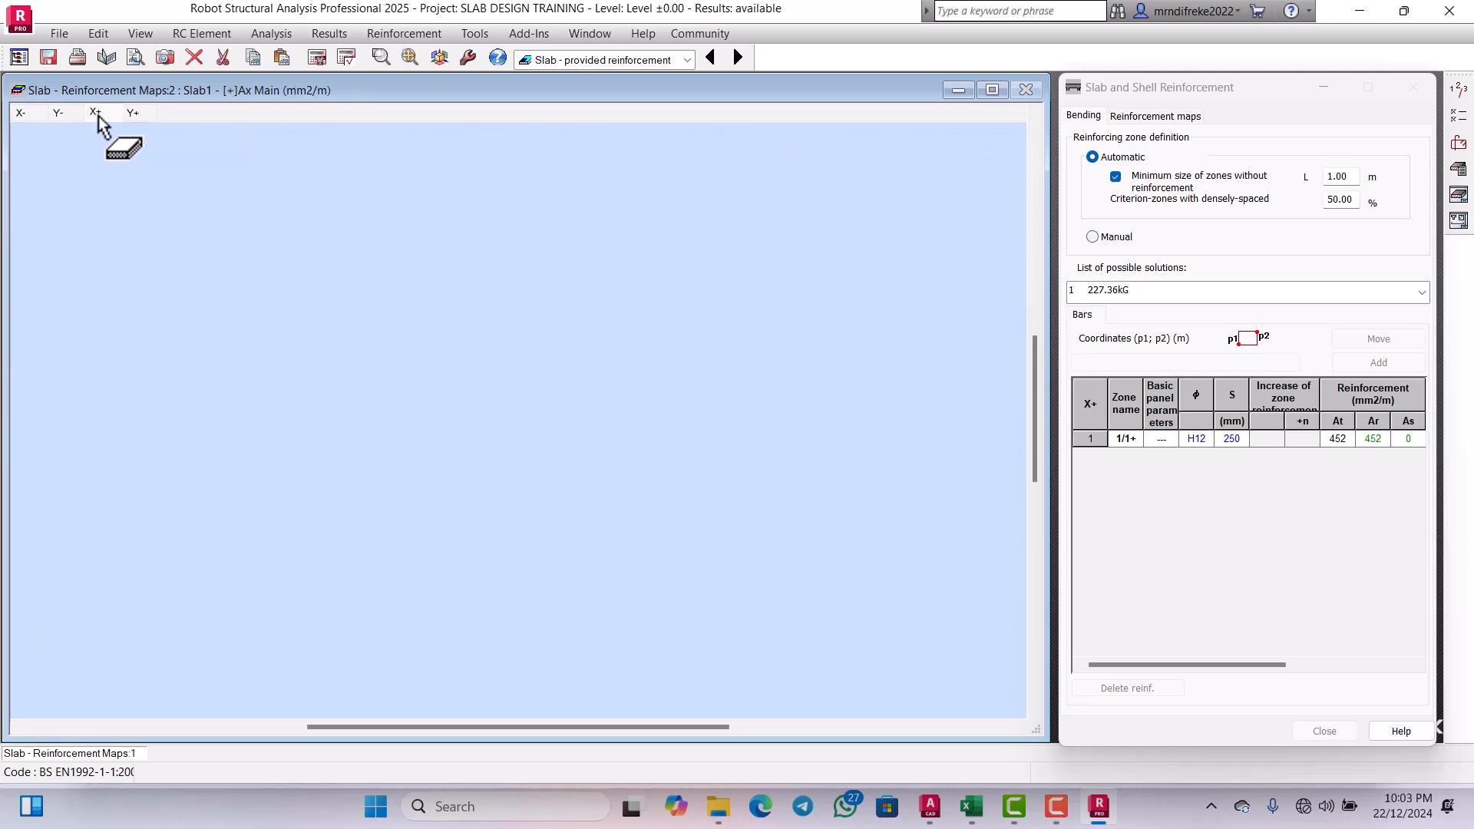
{"action": "left_click", "coordinate": [132, 114]}
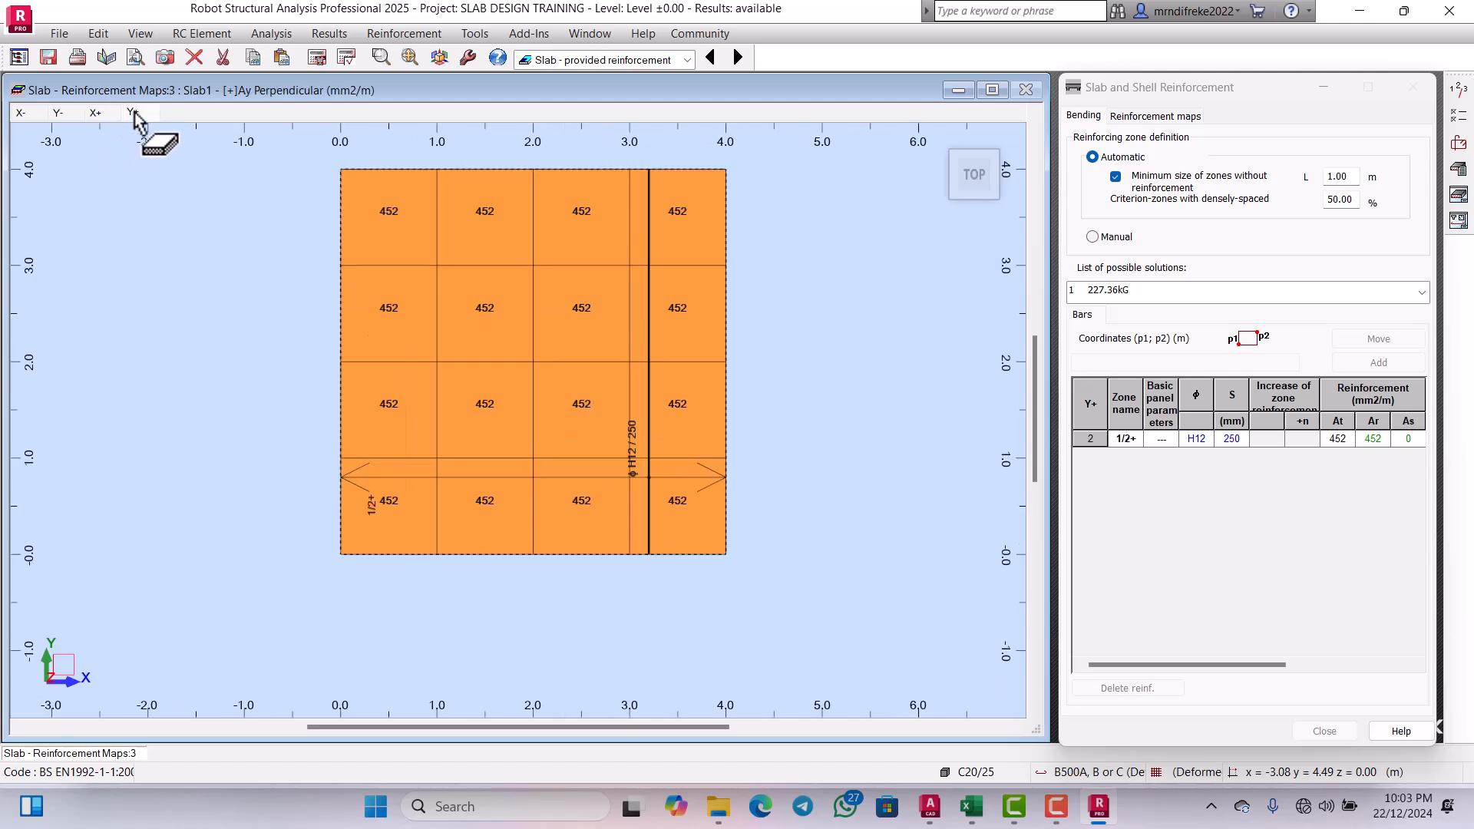
{"action": "left_click", "coordinate": [21, 113]}
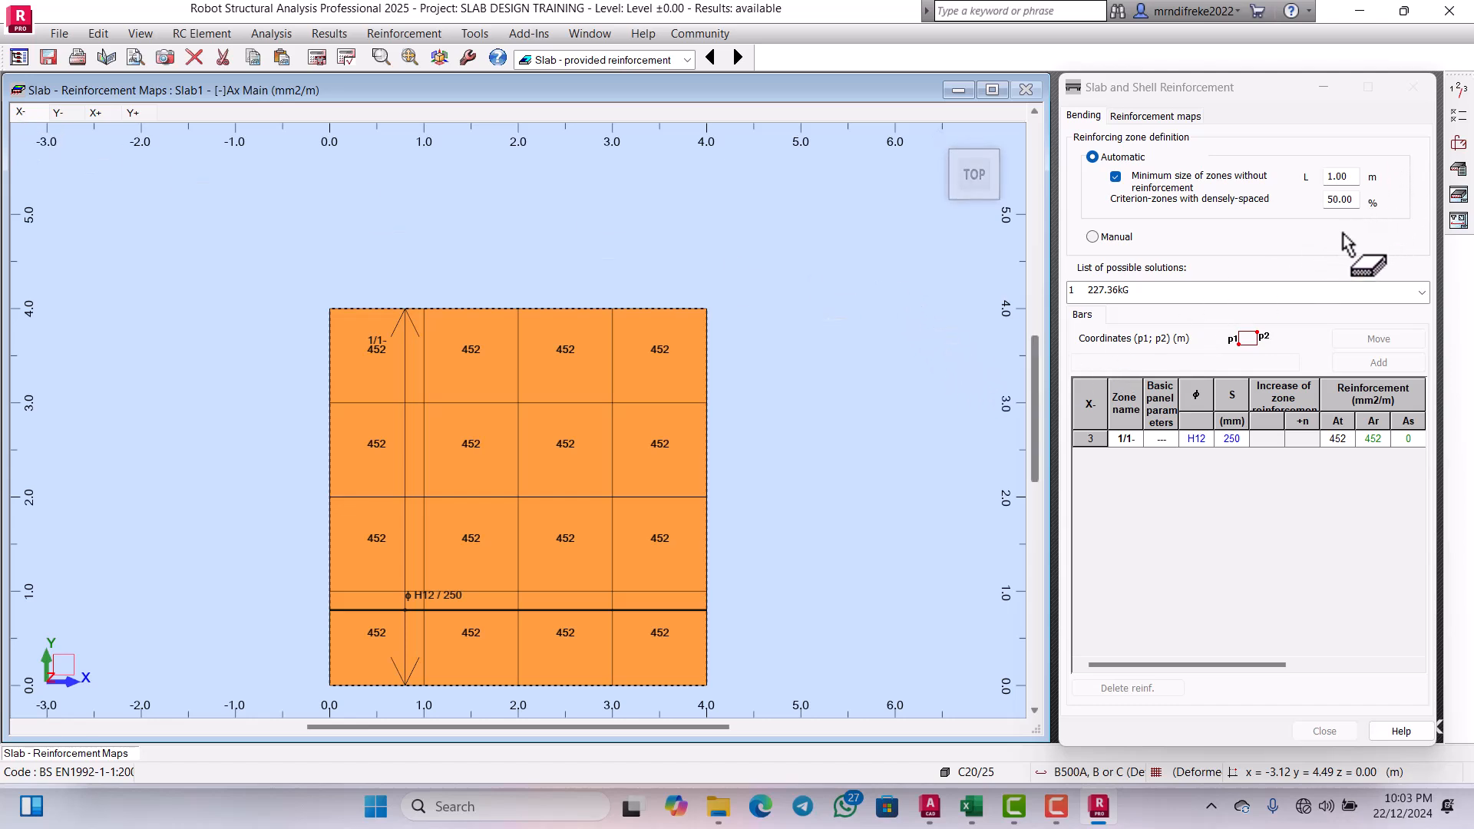
Step: Show the value description, reinforcement direction and panel numbers on the X- reinforcement map in turn, hiding each again
{"action": "left_click", "coordinate": [1096, 121]}
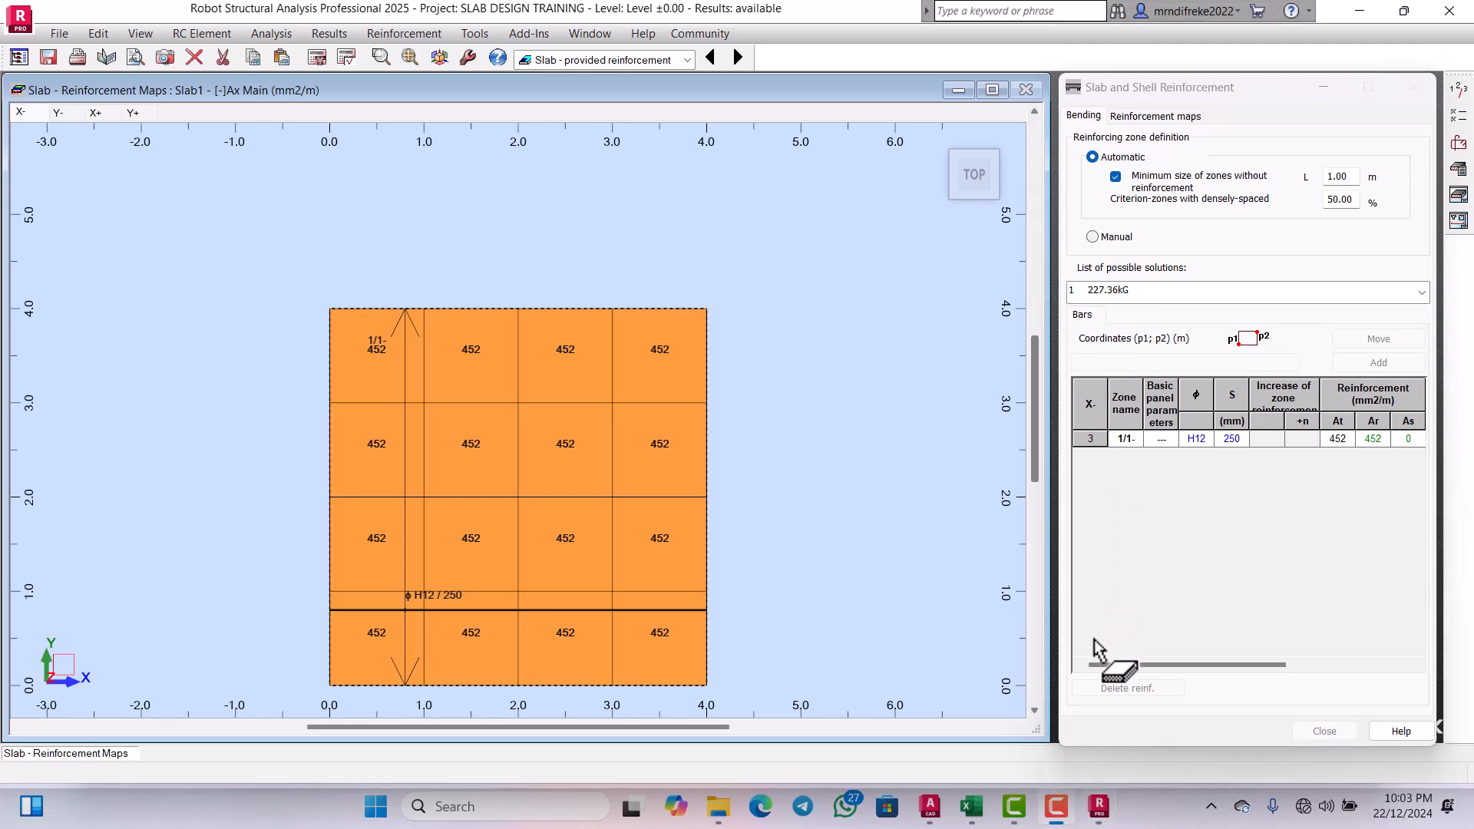
{"action": "left_click", "coordinate": [1132, 117]}
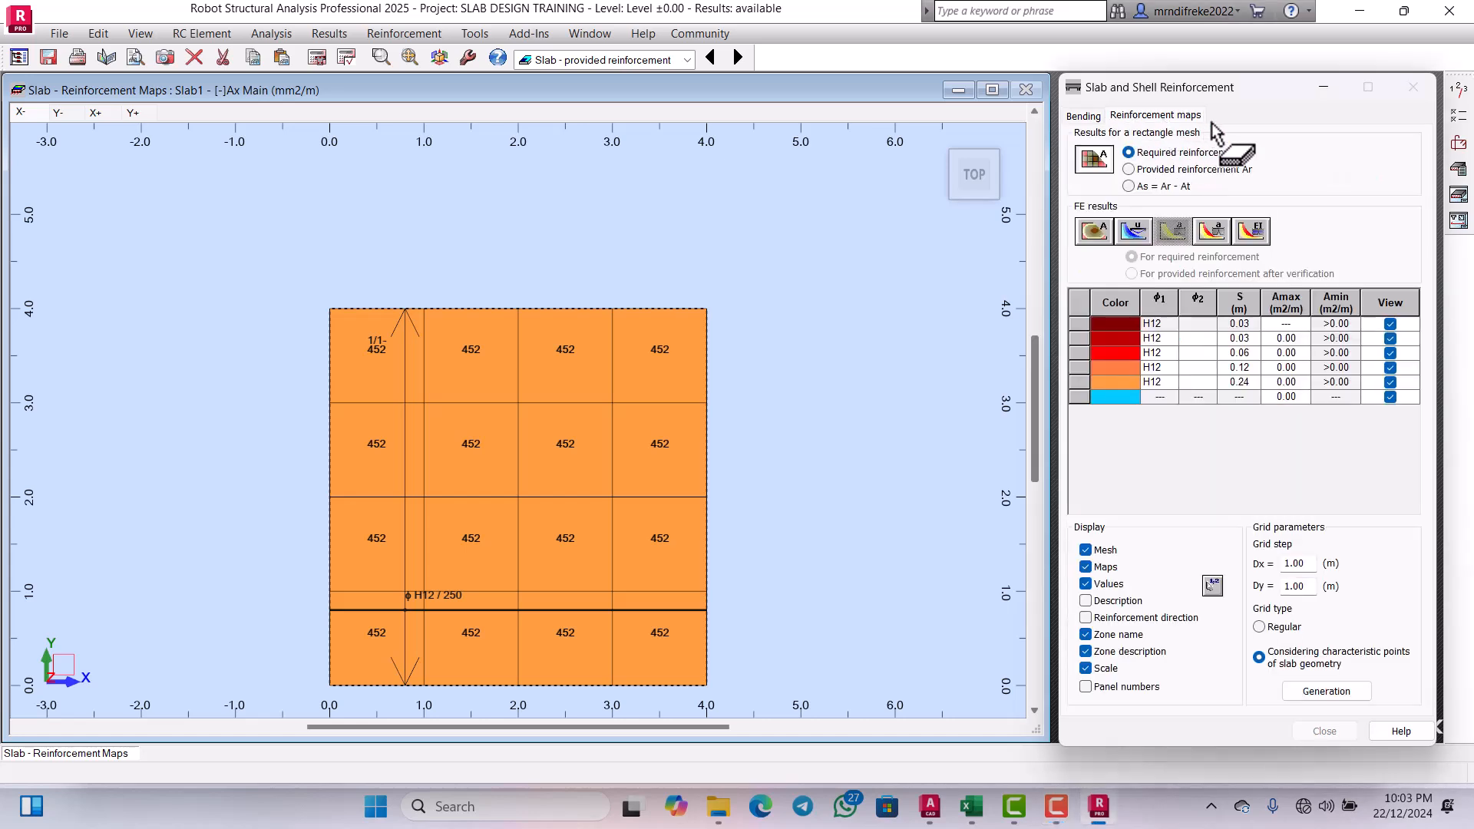
{"action": "left_click", "coordinate": [1087, 601]}
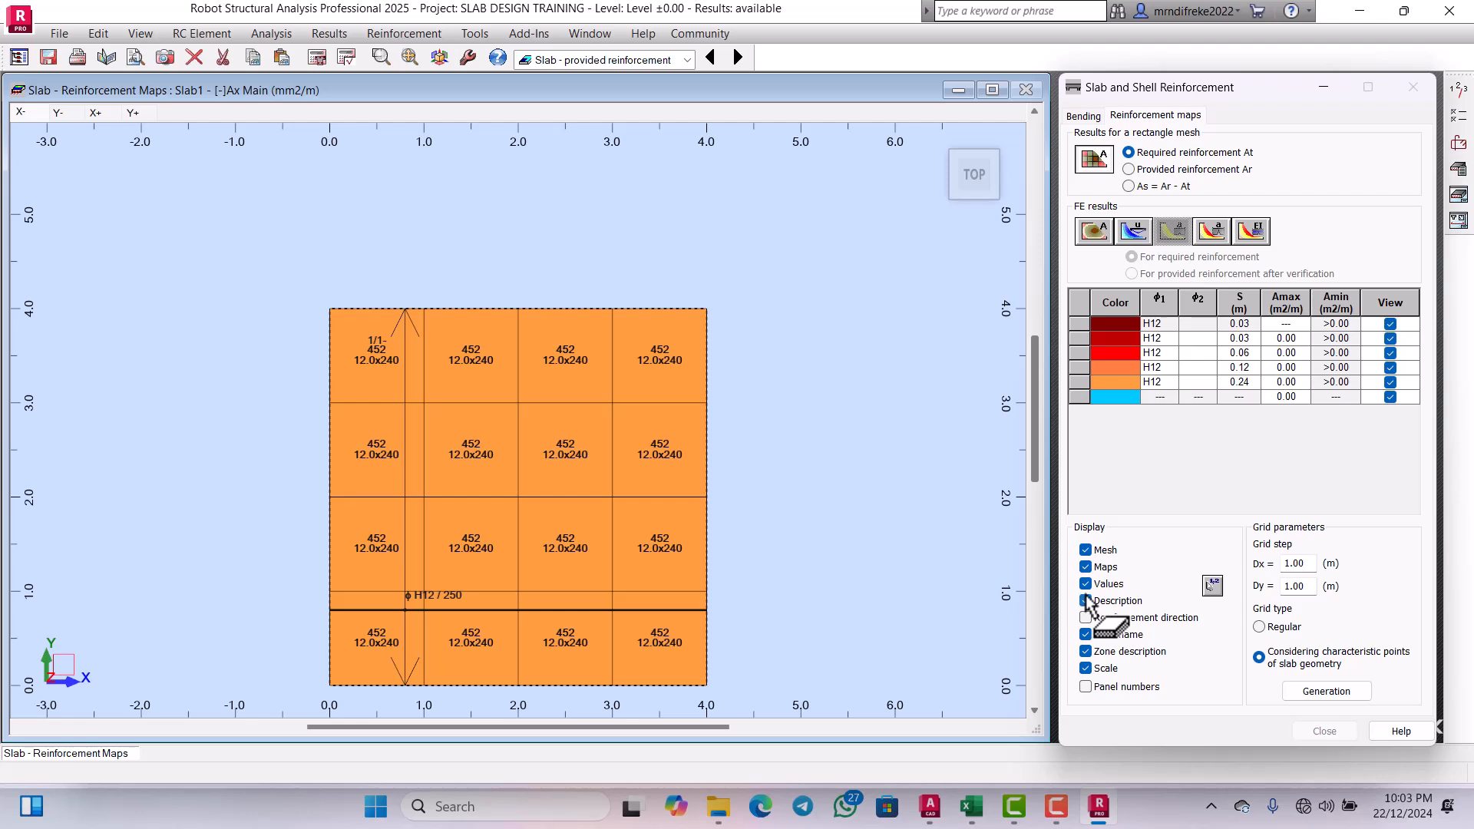
{"action": "left_click", "coordinate": [1086, 601]}
{"action": "left_click", "coordinate": [1086, 618]}
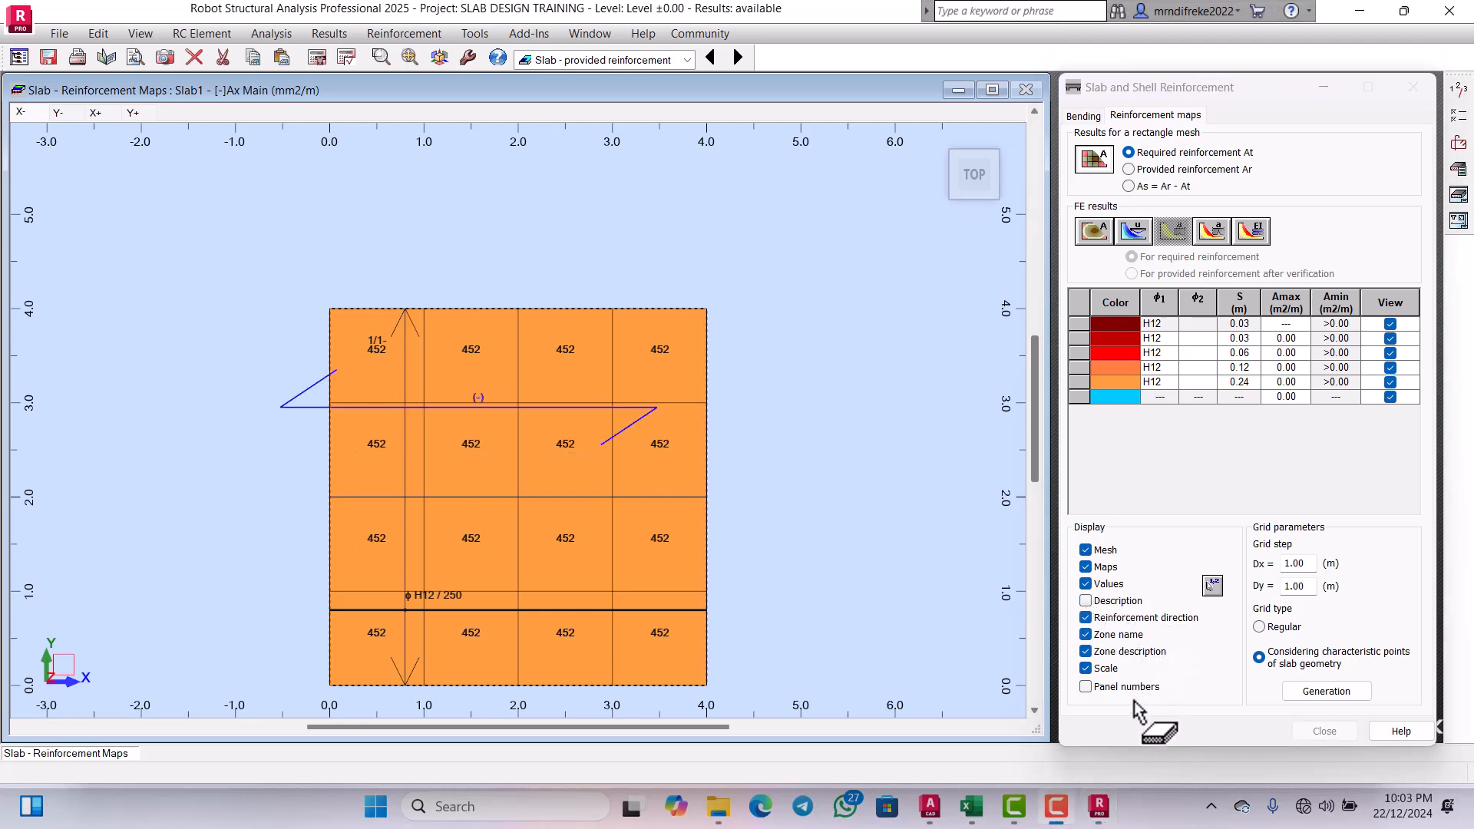
{"action": "left_click", "coordinate": [1087, 687]}
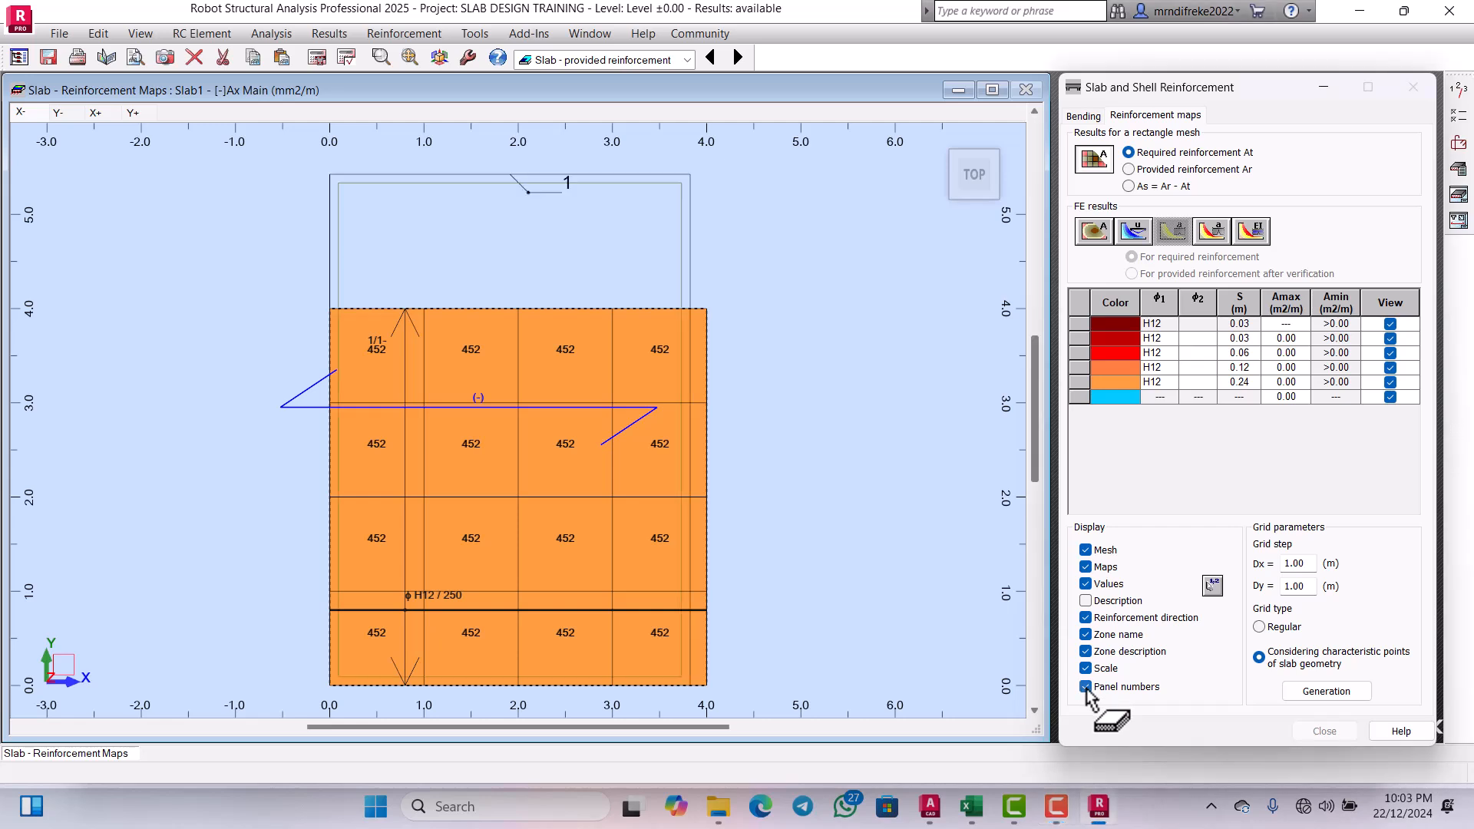
{"action": "left_click", "coordinate": [1086, 687]}
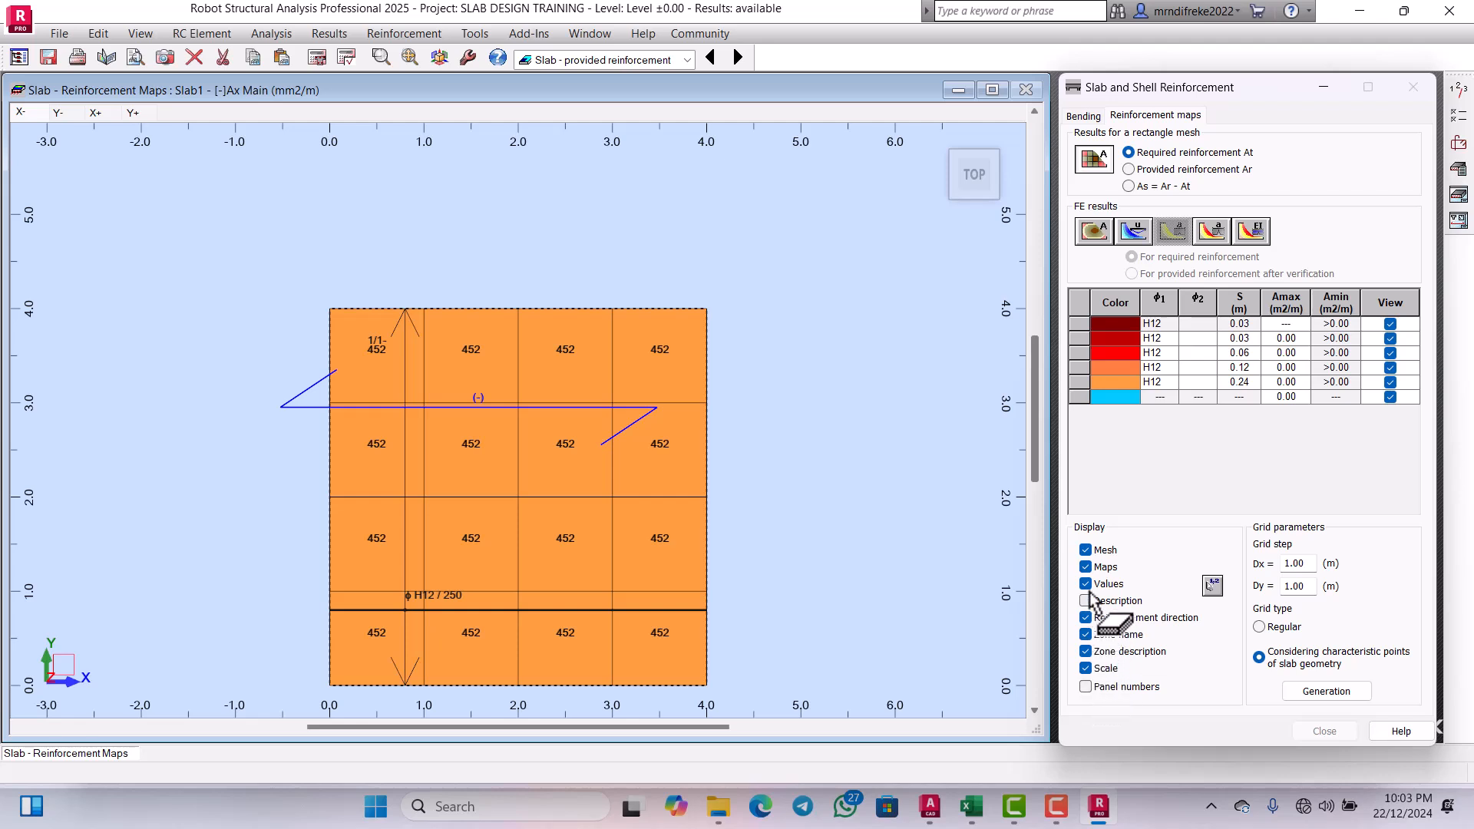
{"action": "left_click", "coordinate": [1087, 619]}
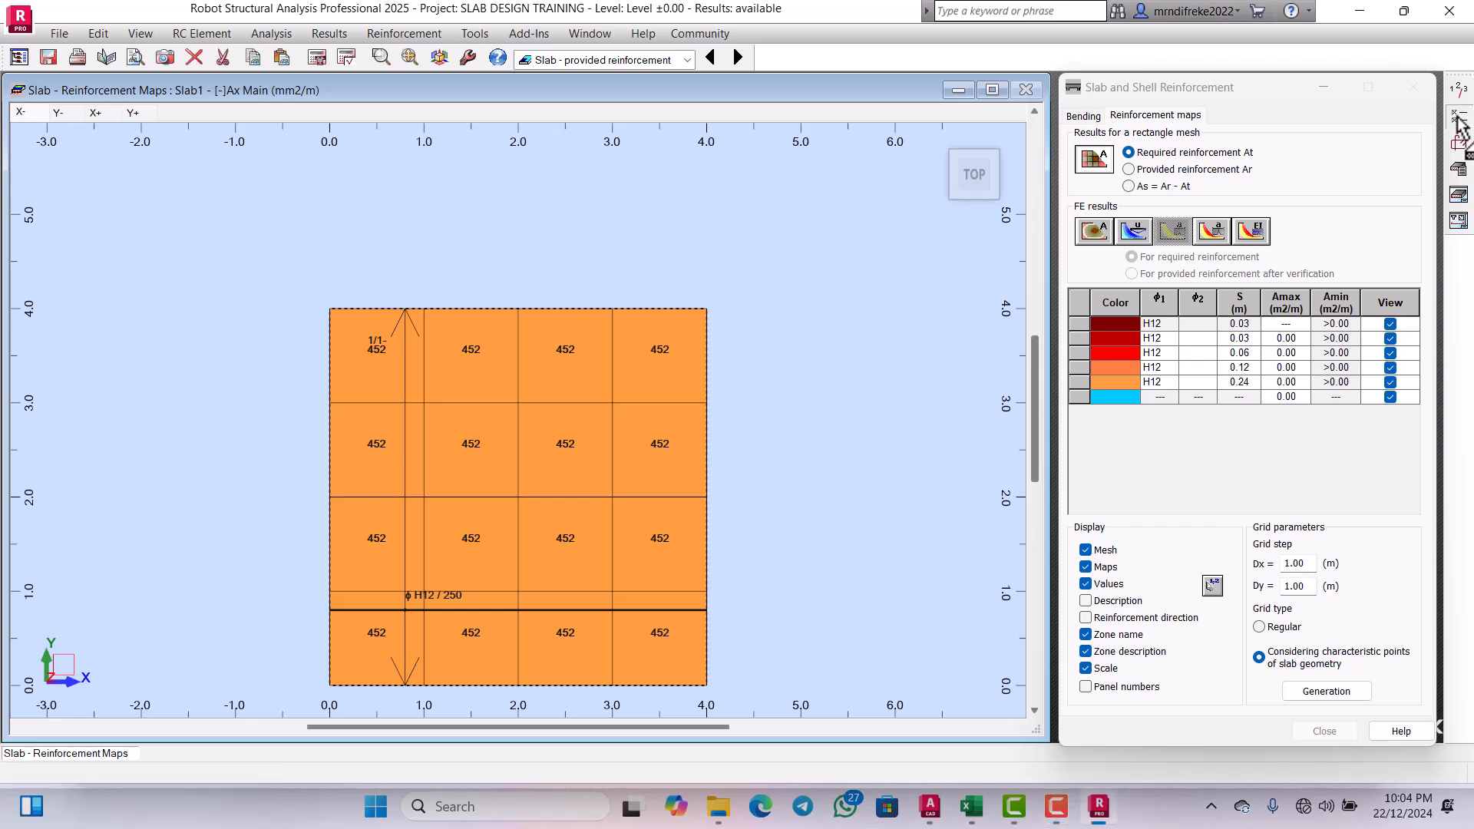
Step: Open the slab's calculation options and review the cover, concrete and reinforcing bar settings
{"action": "left_click", "coordinate": [1457, 118]}
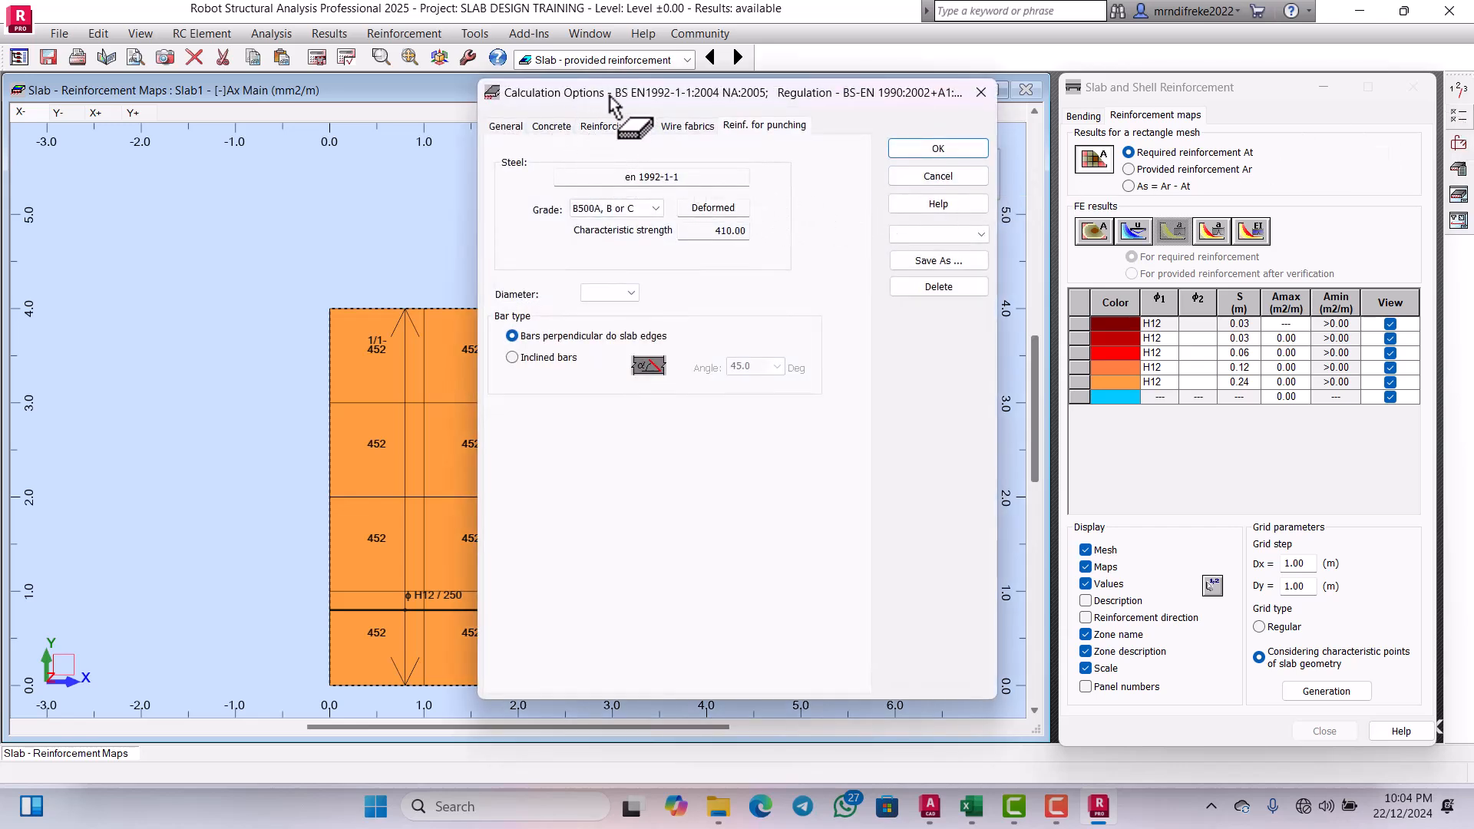
{"action": "left_click", "coordinate": [506, 126]}
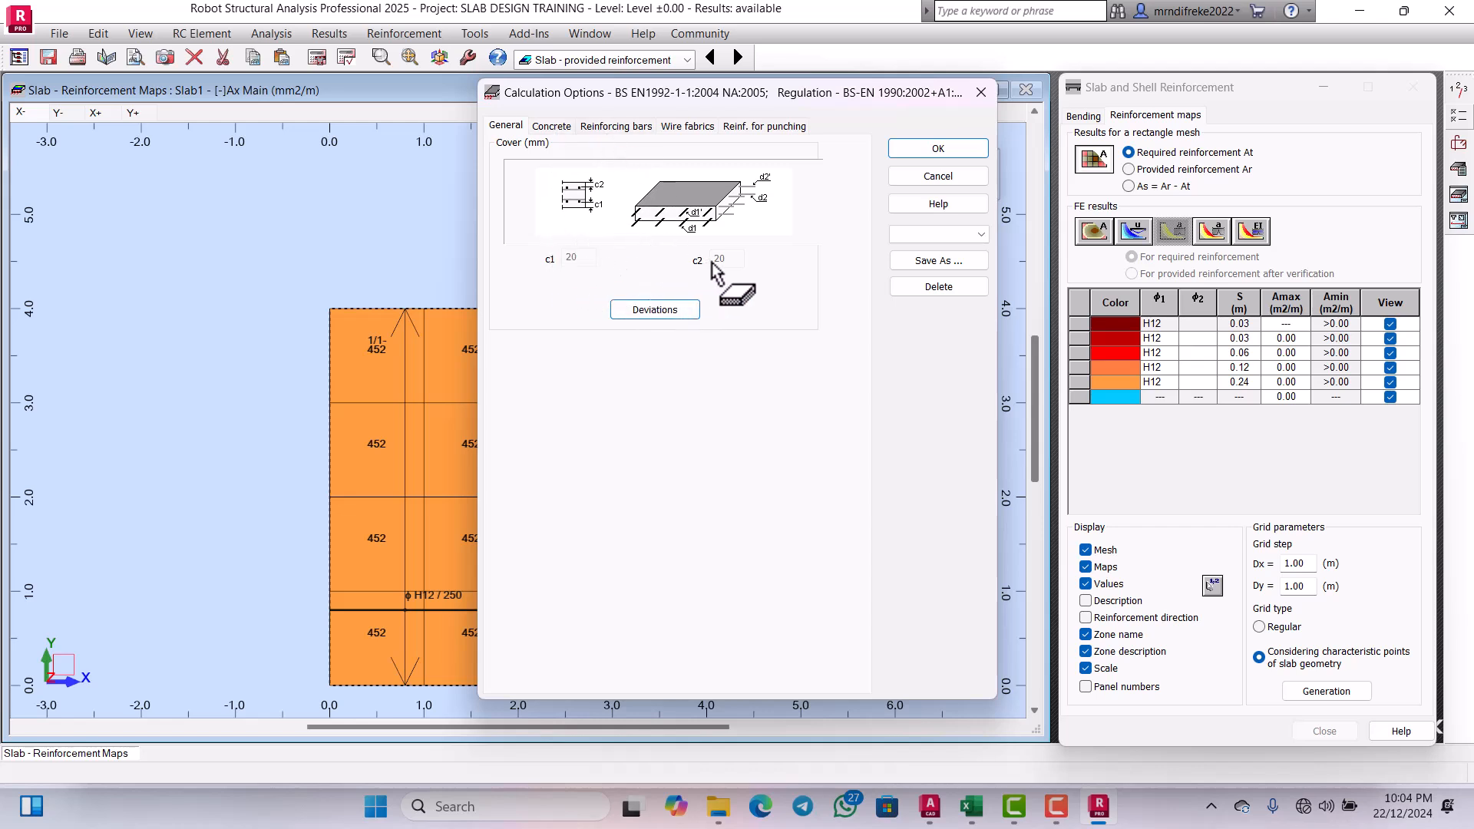
{"action": "left_click", "coordinate": [553, 127]}
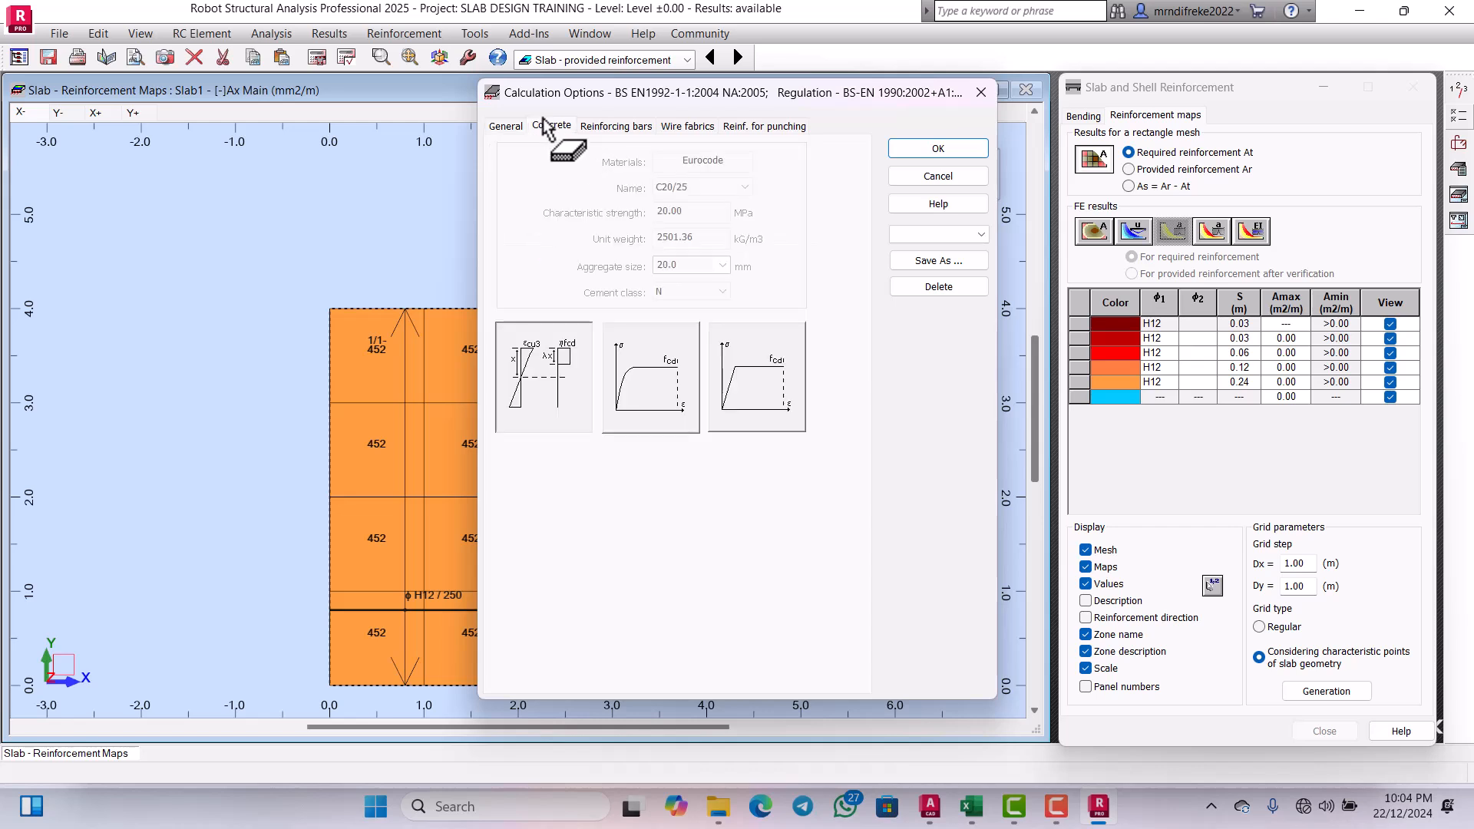
{"action": "left_click", "coordinate": [609, 126]}
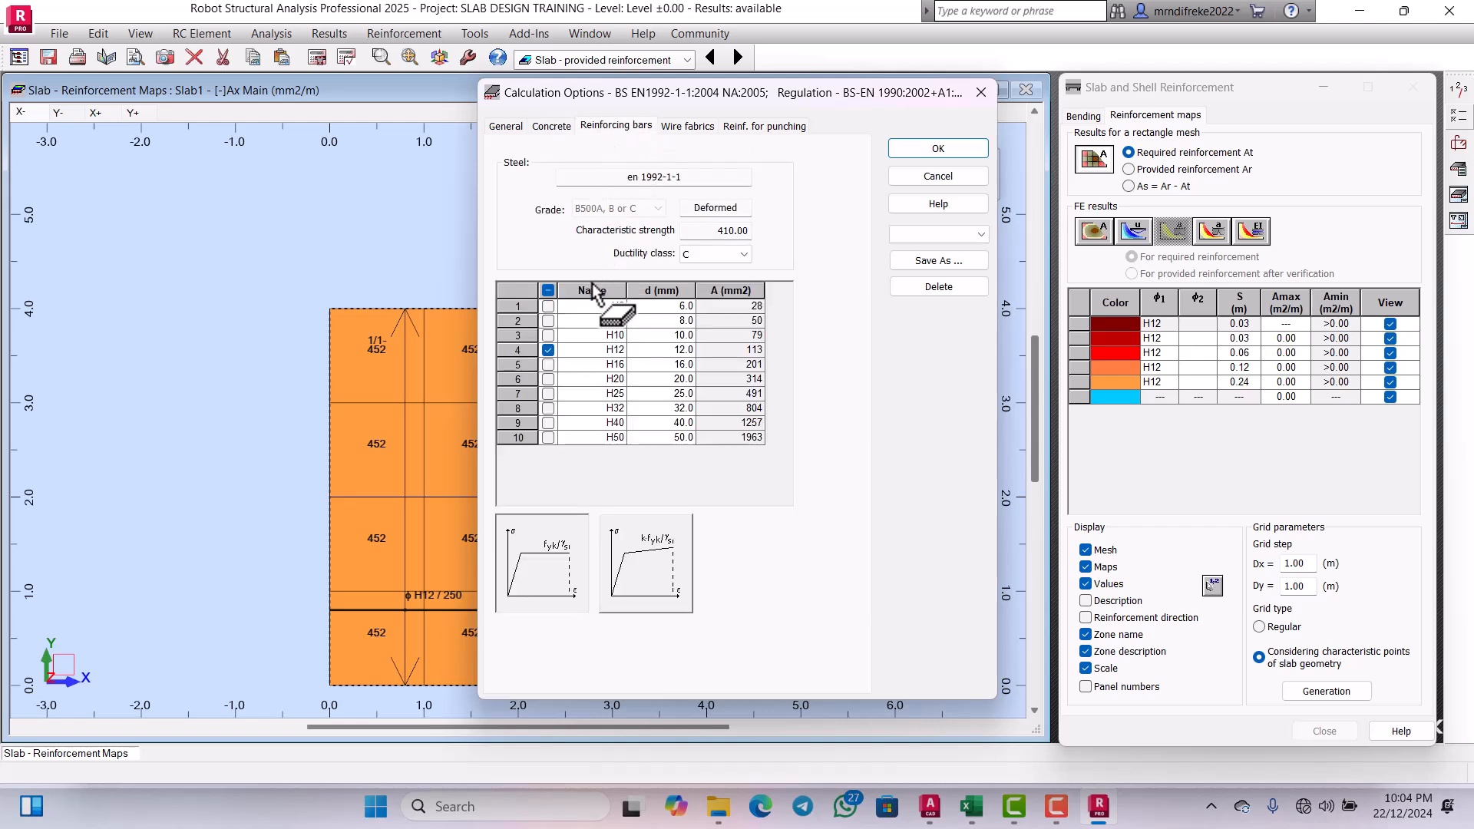
Step: Select every reinforcing bar size, restore the H12-only selection, and check the ductility class choices
{"action": "left_click", "coordinate": [547, 290]}
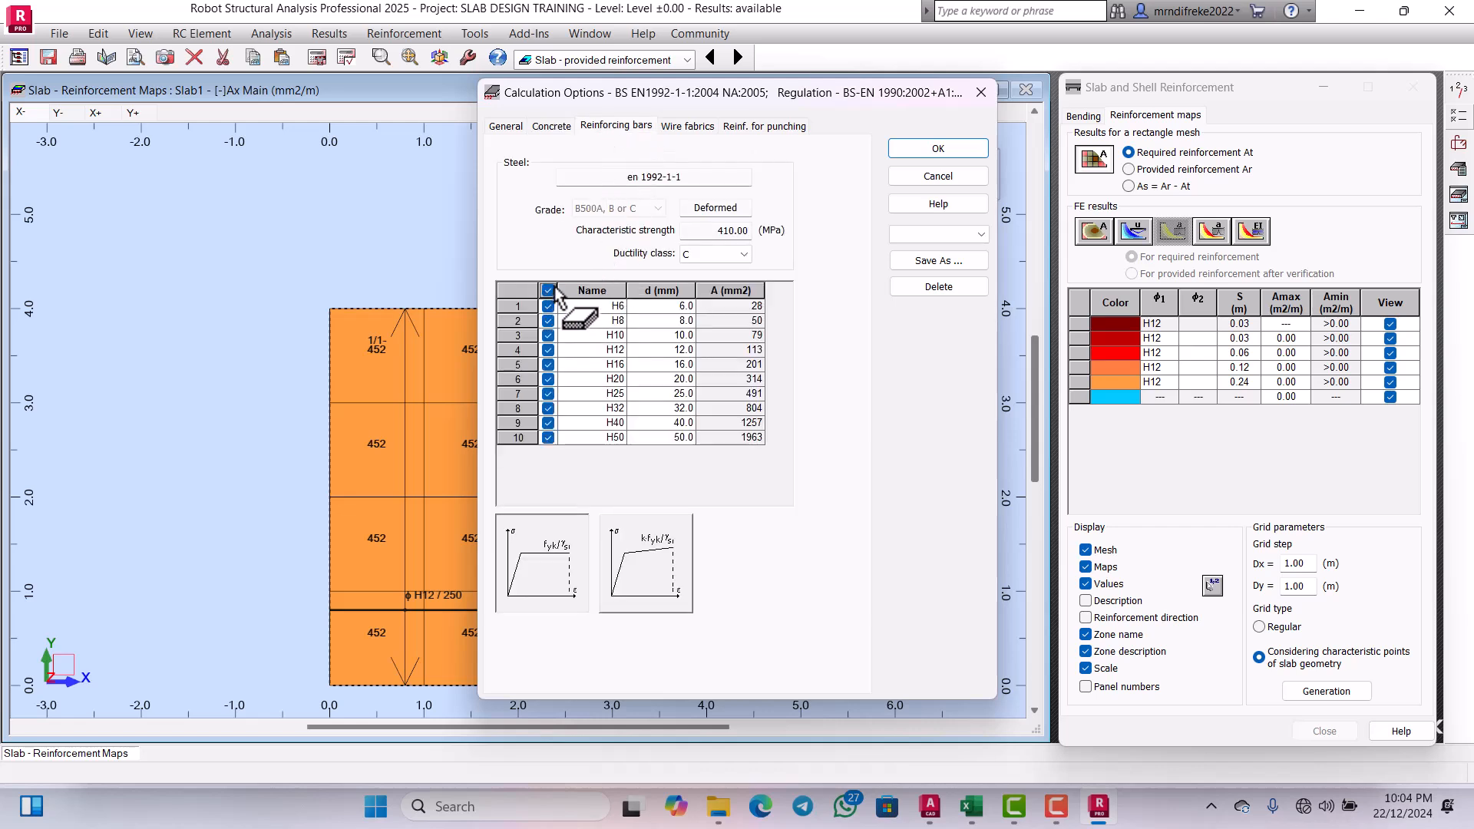
{"action": "left_click", "coordinate": [547, 290]}
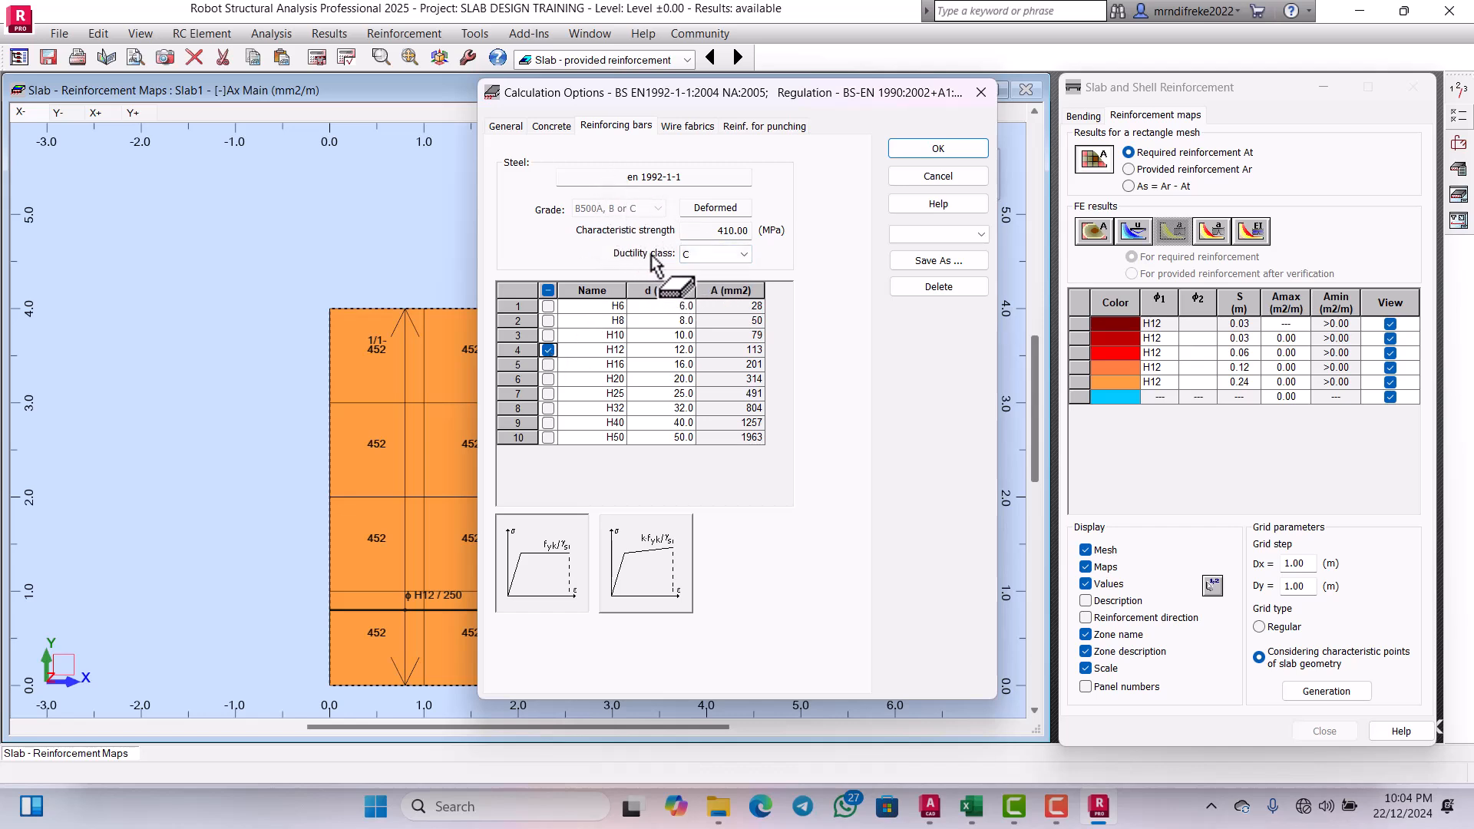
{"action": "left_click", "coordinate": [749, 253]}
{"action": "left_click", "coordinate": [750, 251]}
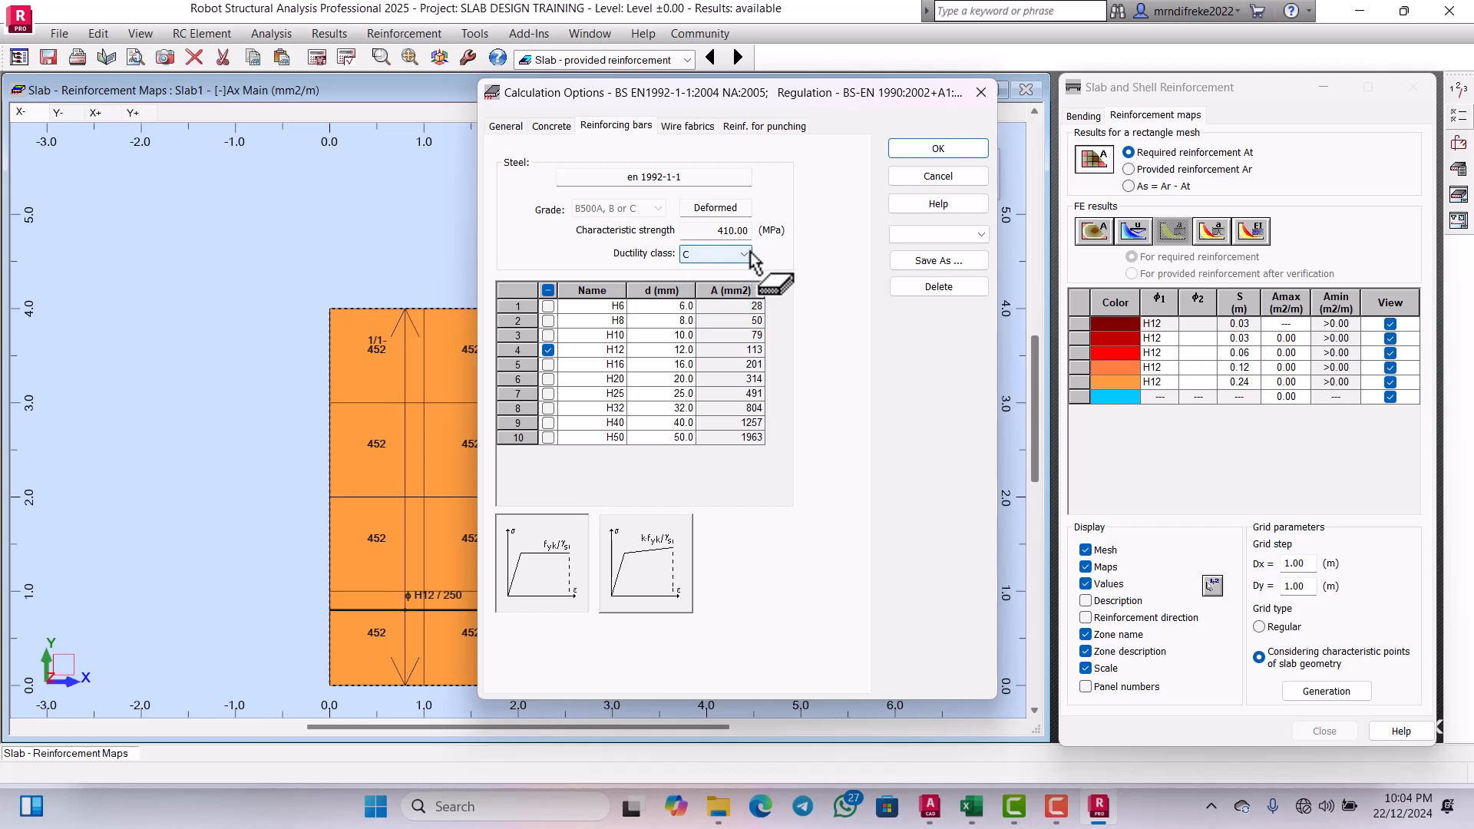
Step: Review the wire fabric settings and set the punching reinforcement diameter to H12
{"action": "left_click", "coordinate": [688, 127]}
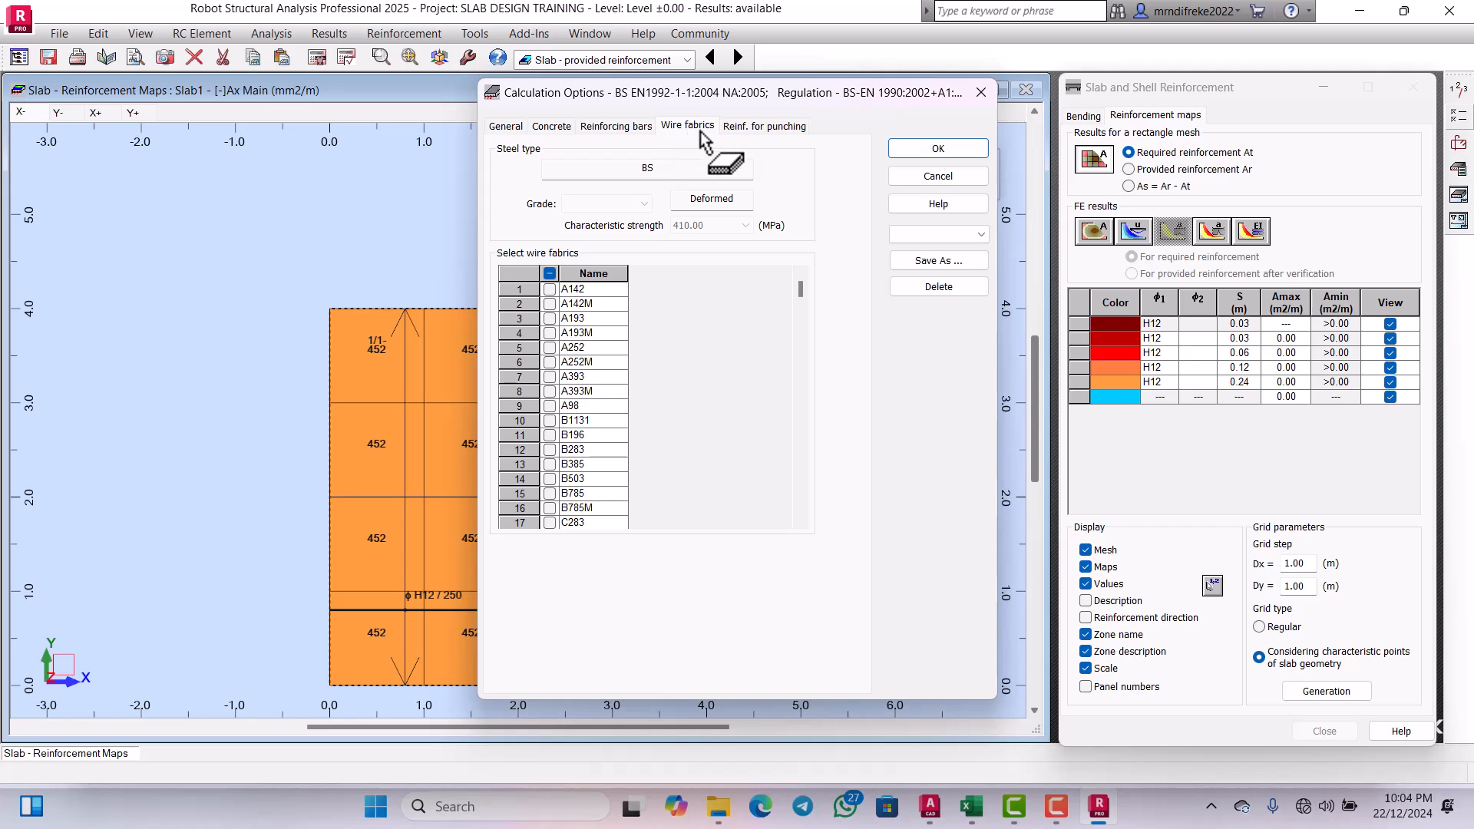
{"action": "left_click", "coordinate": [743, 129]}
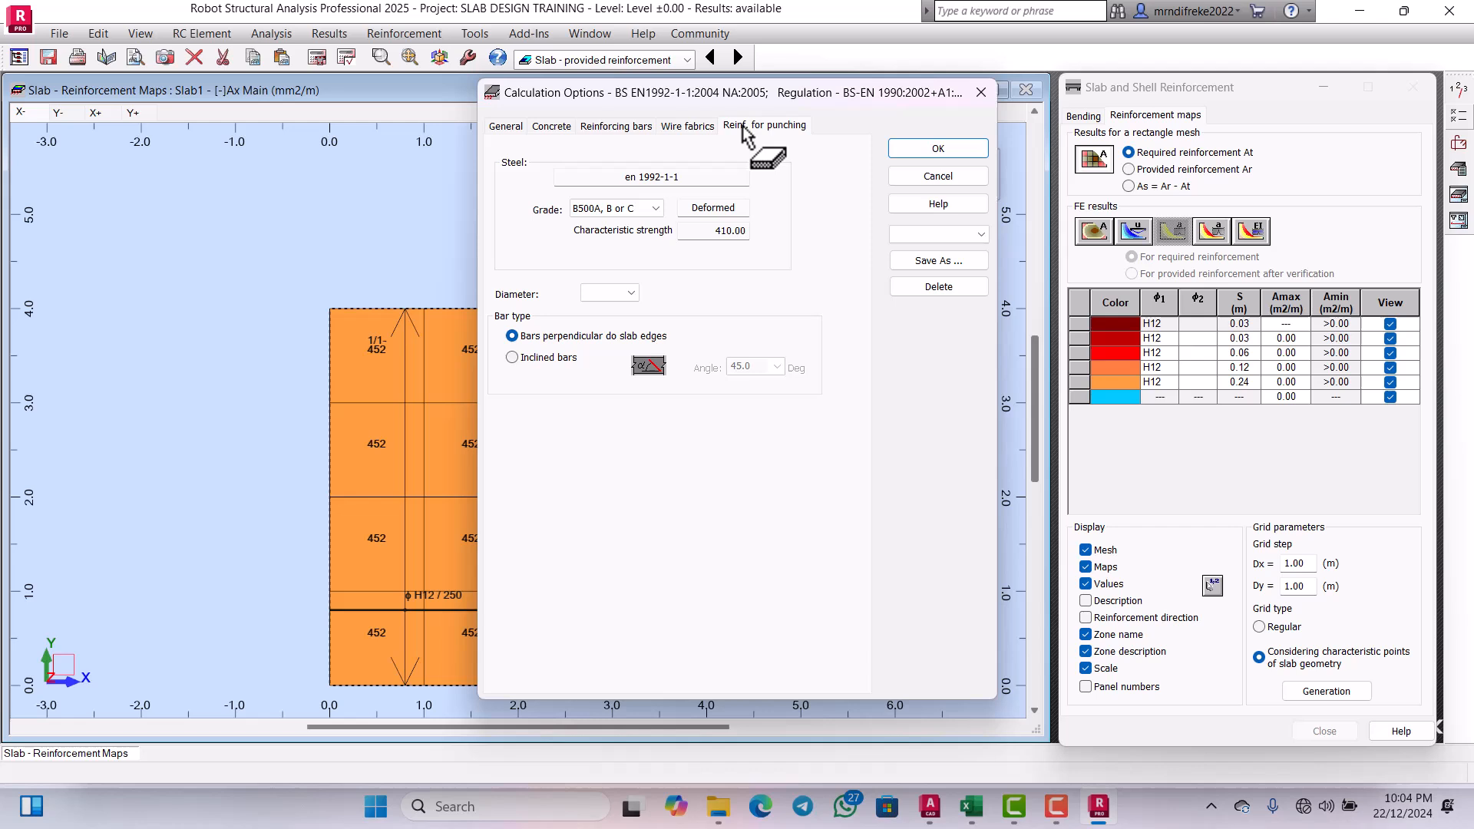
{"action": "left_click", "coordinate": [618, 293]}
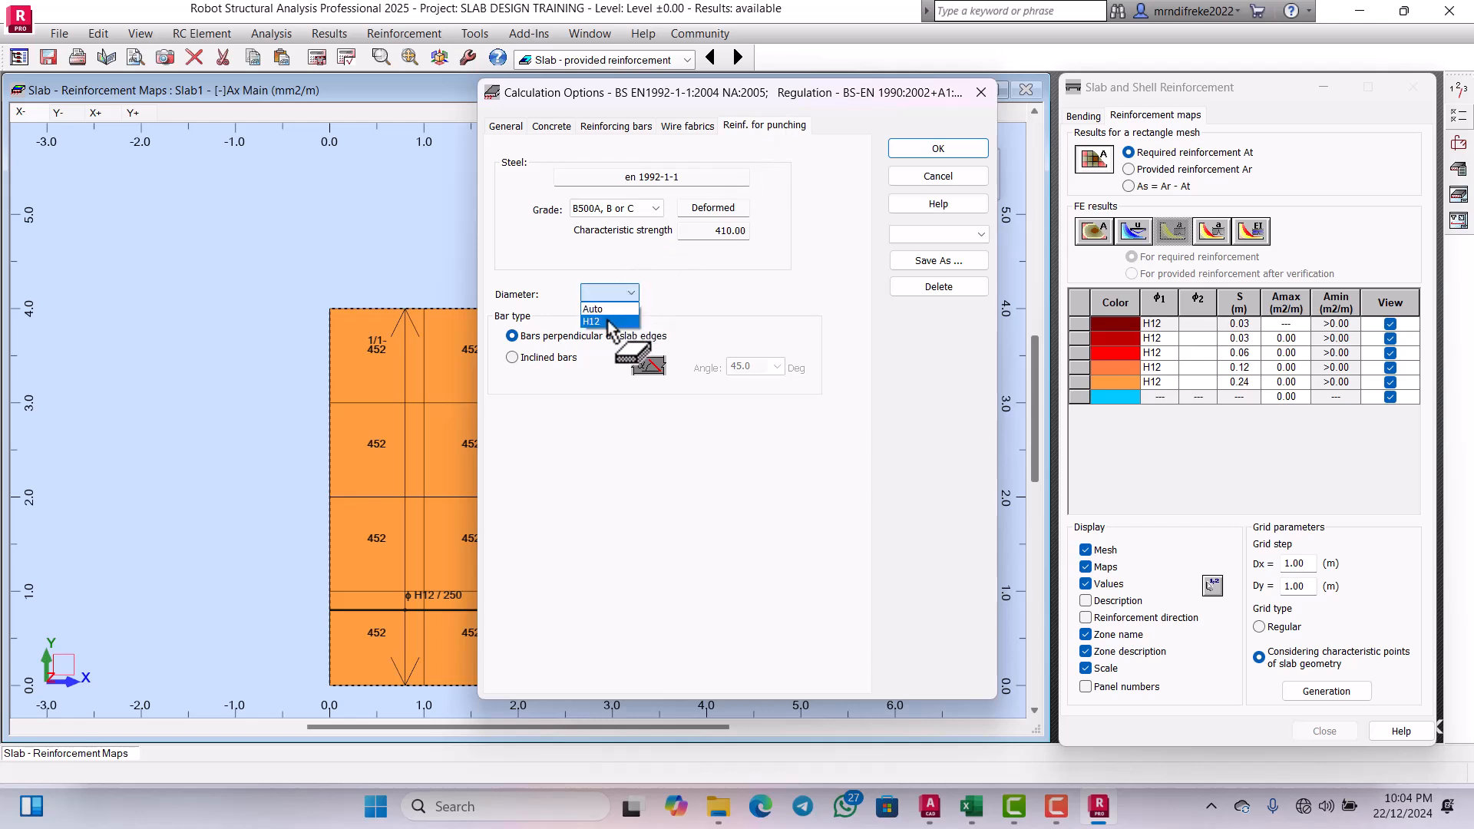
{"action": "left_click", "coordinate": [608, 321]}
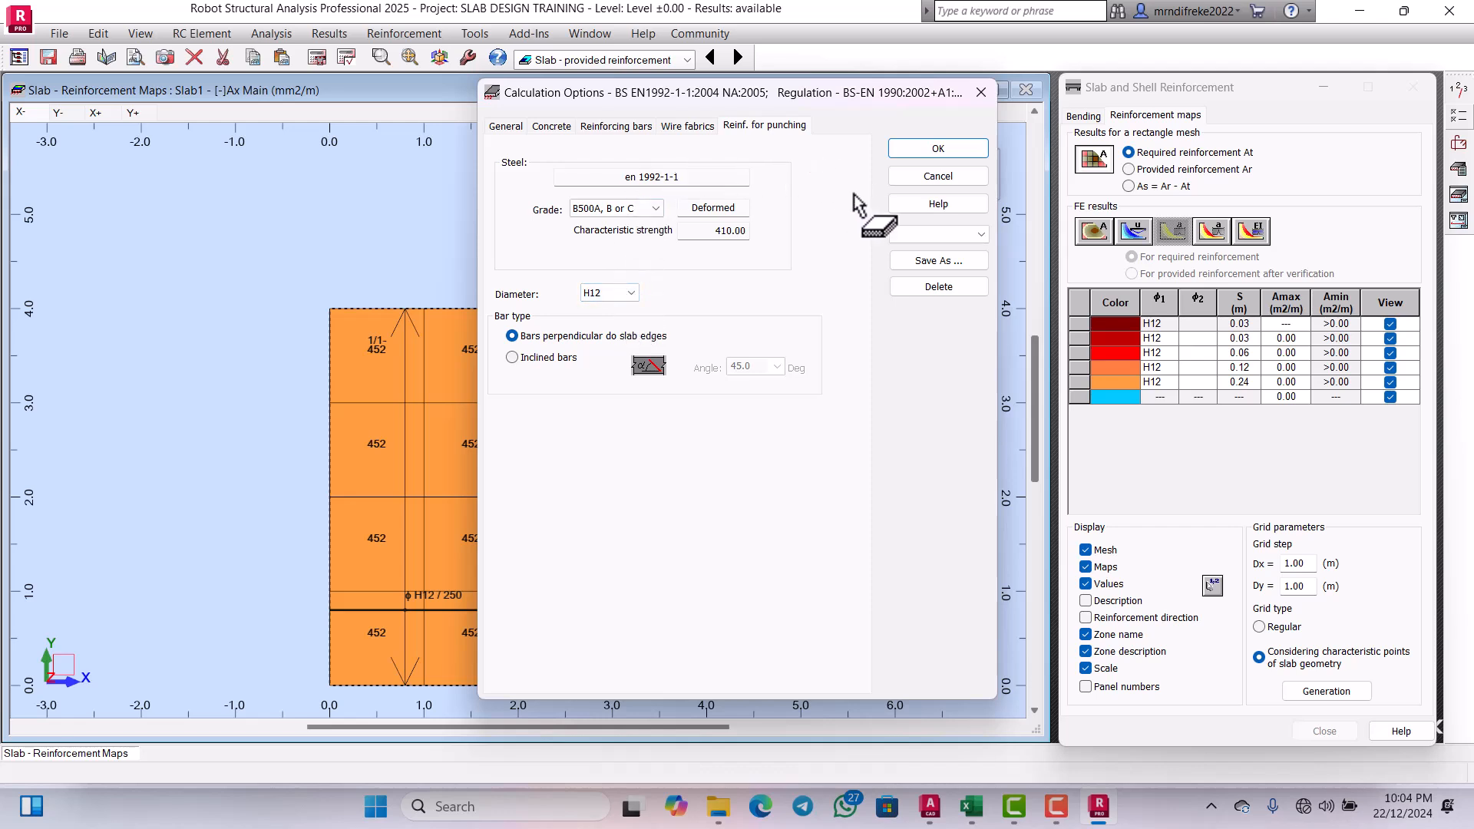
Step: Save the calculation options under the name 18 and apply them to the slab
{"action": "left_click", "coordinate": [517, 125]}
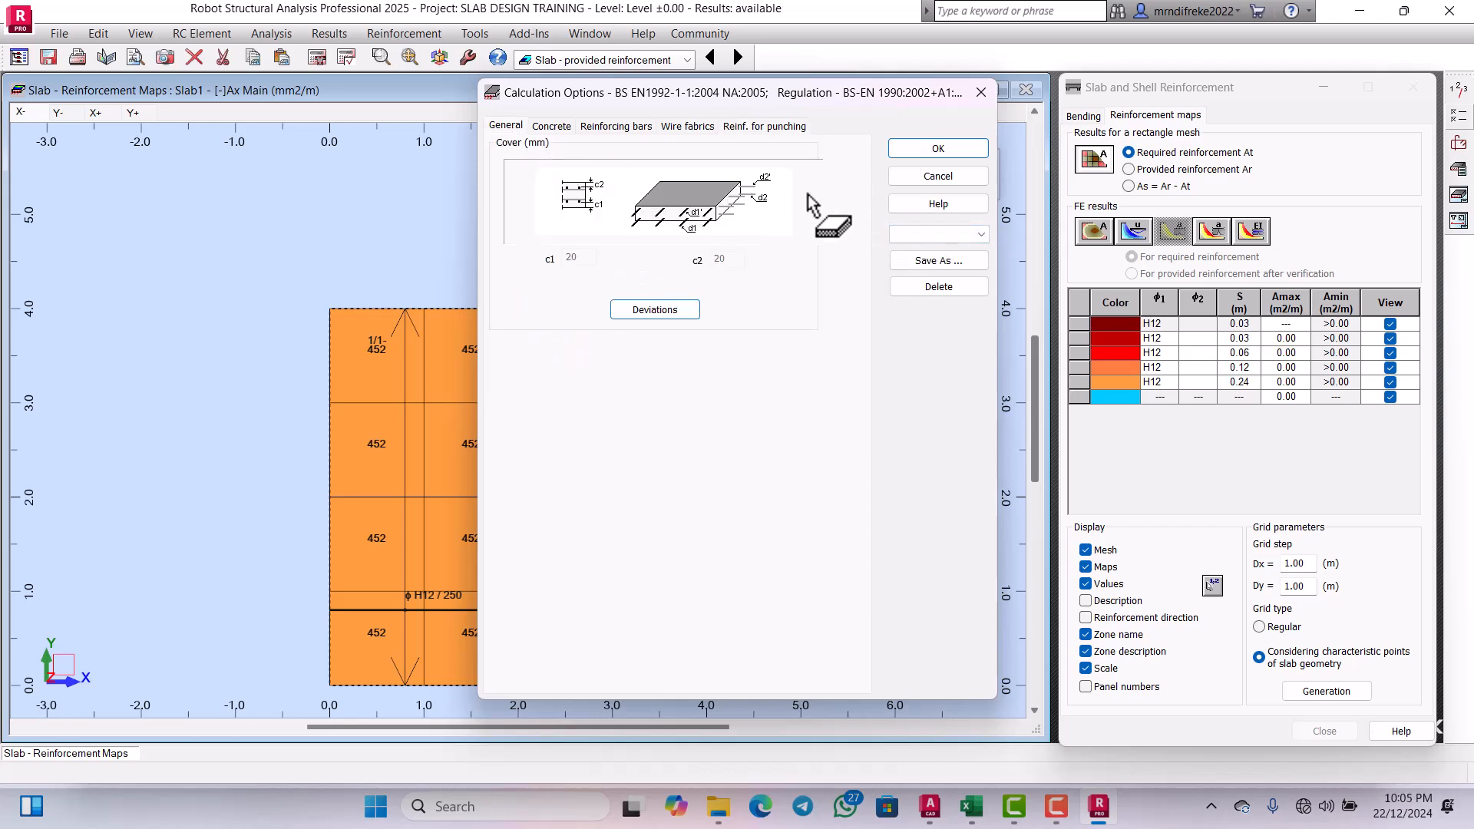
{"action": "left_click", "coordinate": [951, 262]}
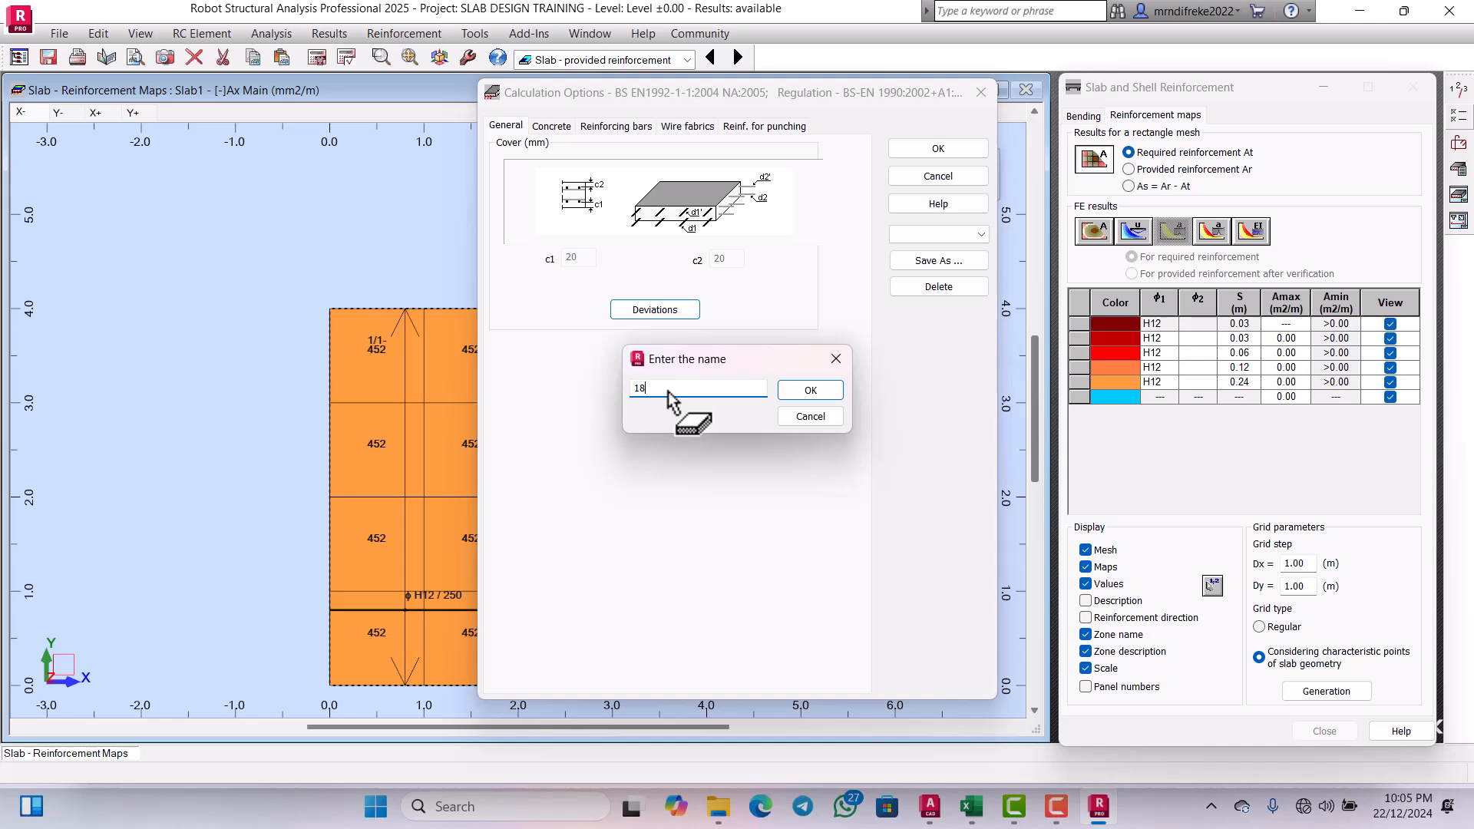
{"action": "left_click", "coordinate": [819, 393]}
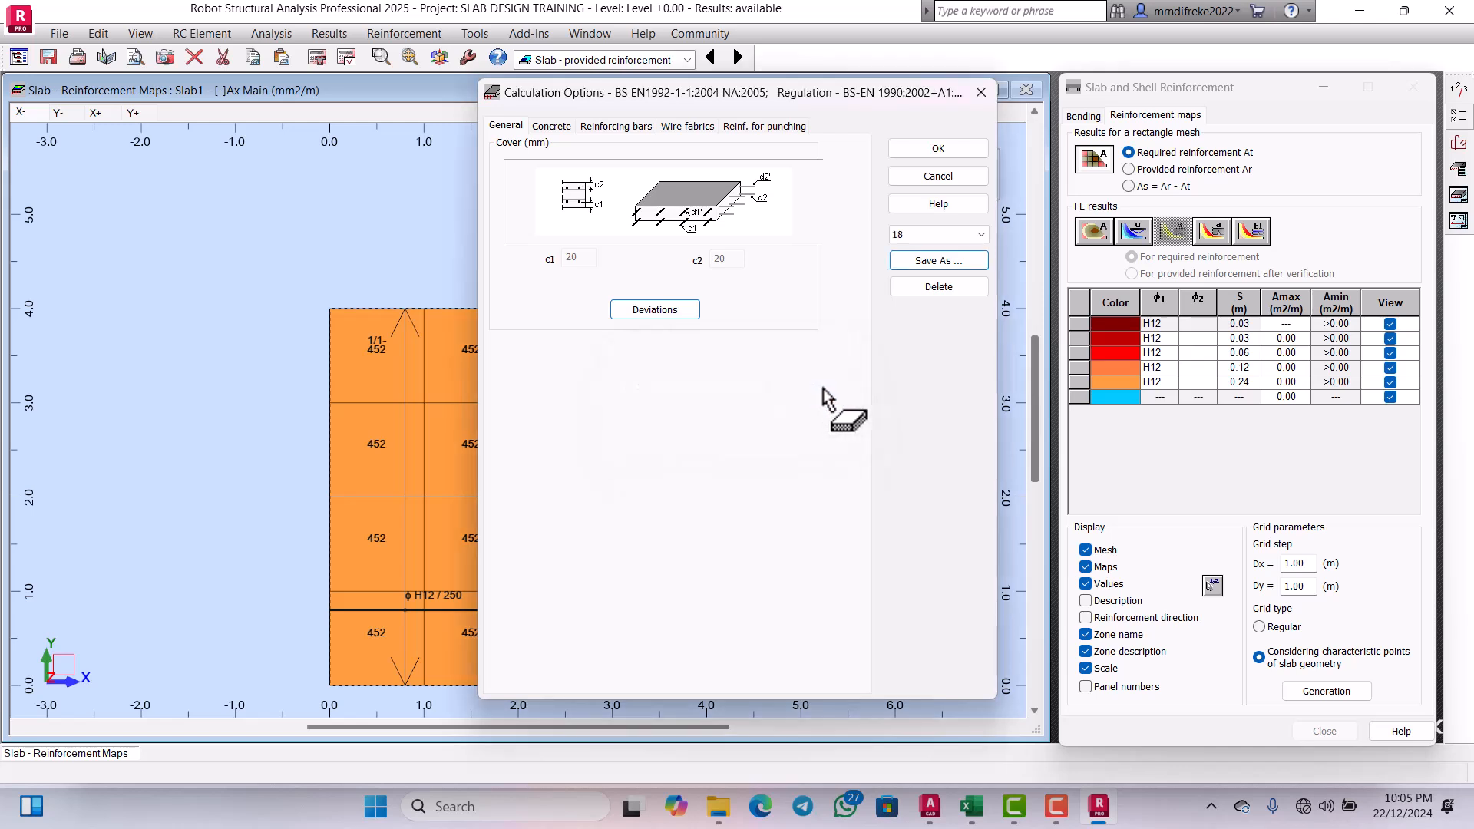
{"action": "left_click", "coordinate": [938, 149]}
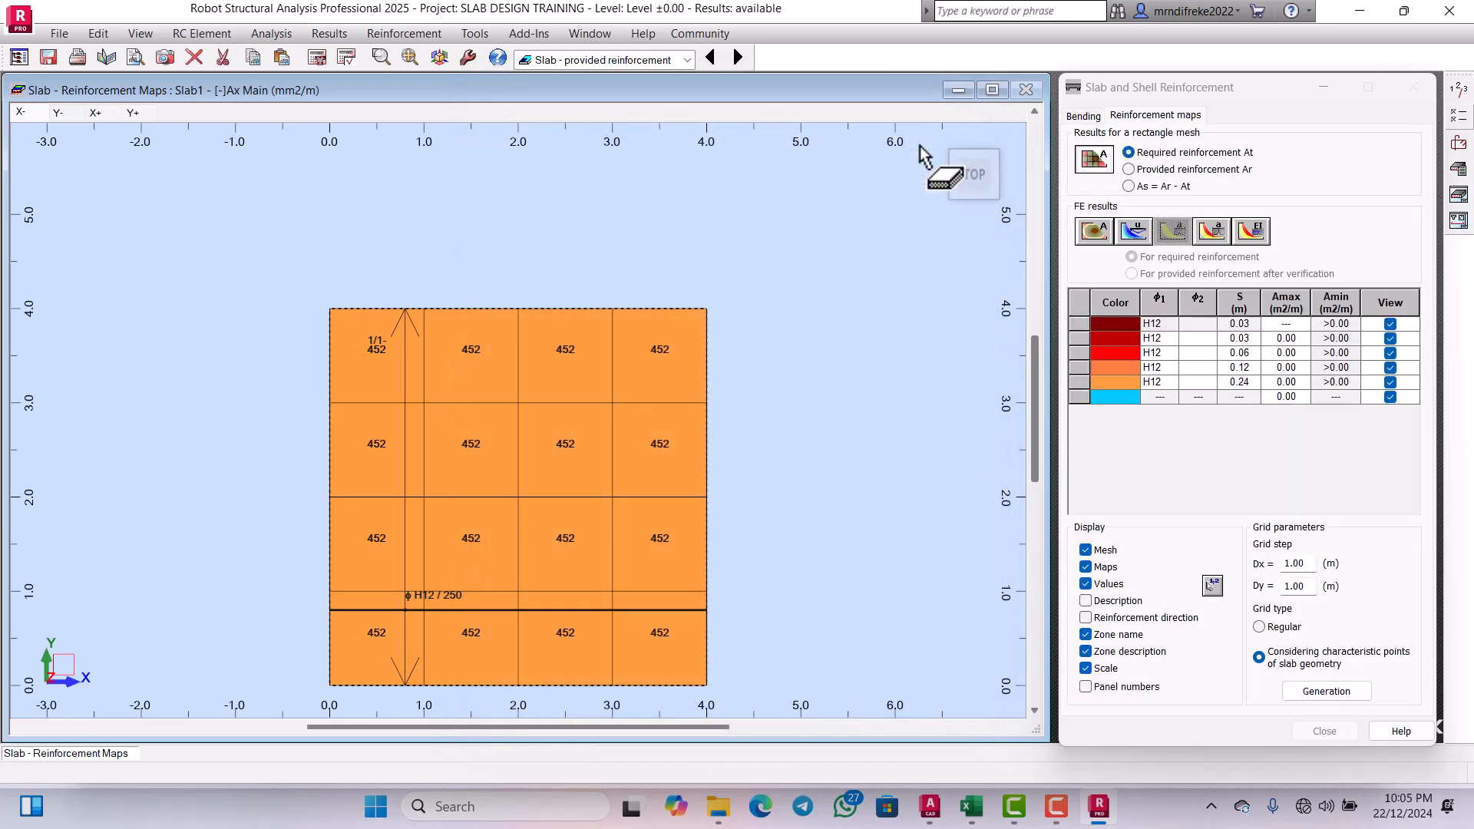
Step: Open the slab's reinforcement pattern settings and set the bottom bar diameter to H12 in directions X and Y
{"action": "left_click", "coordinate": [1458, 149]}
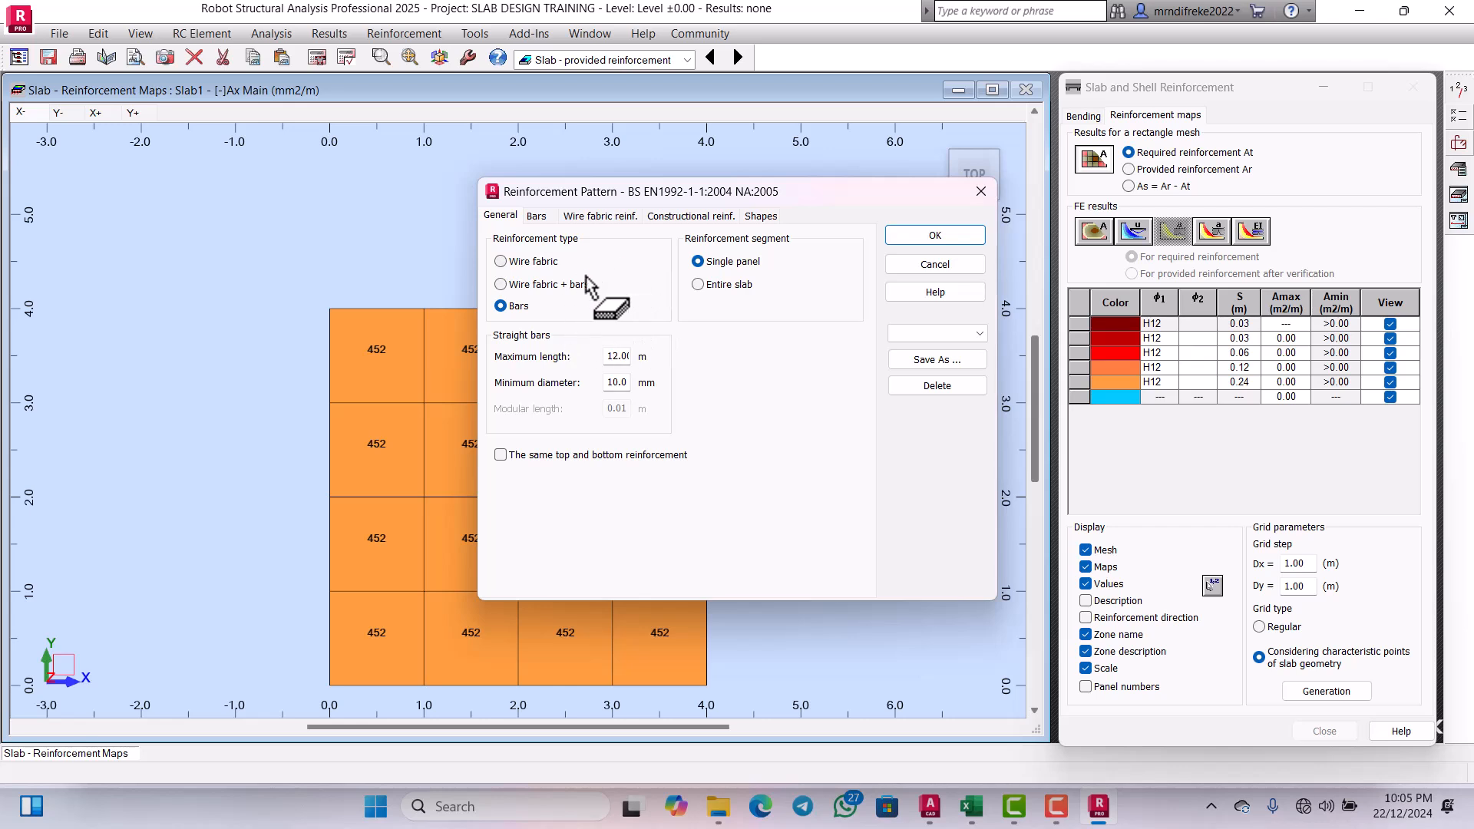
{"action": "left_click", "coordinate": [536, 218]}
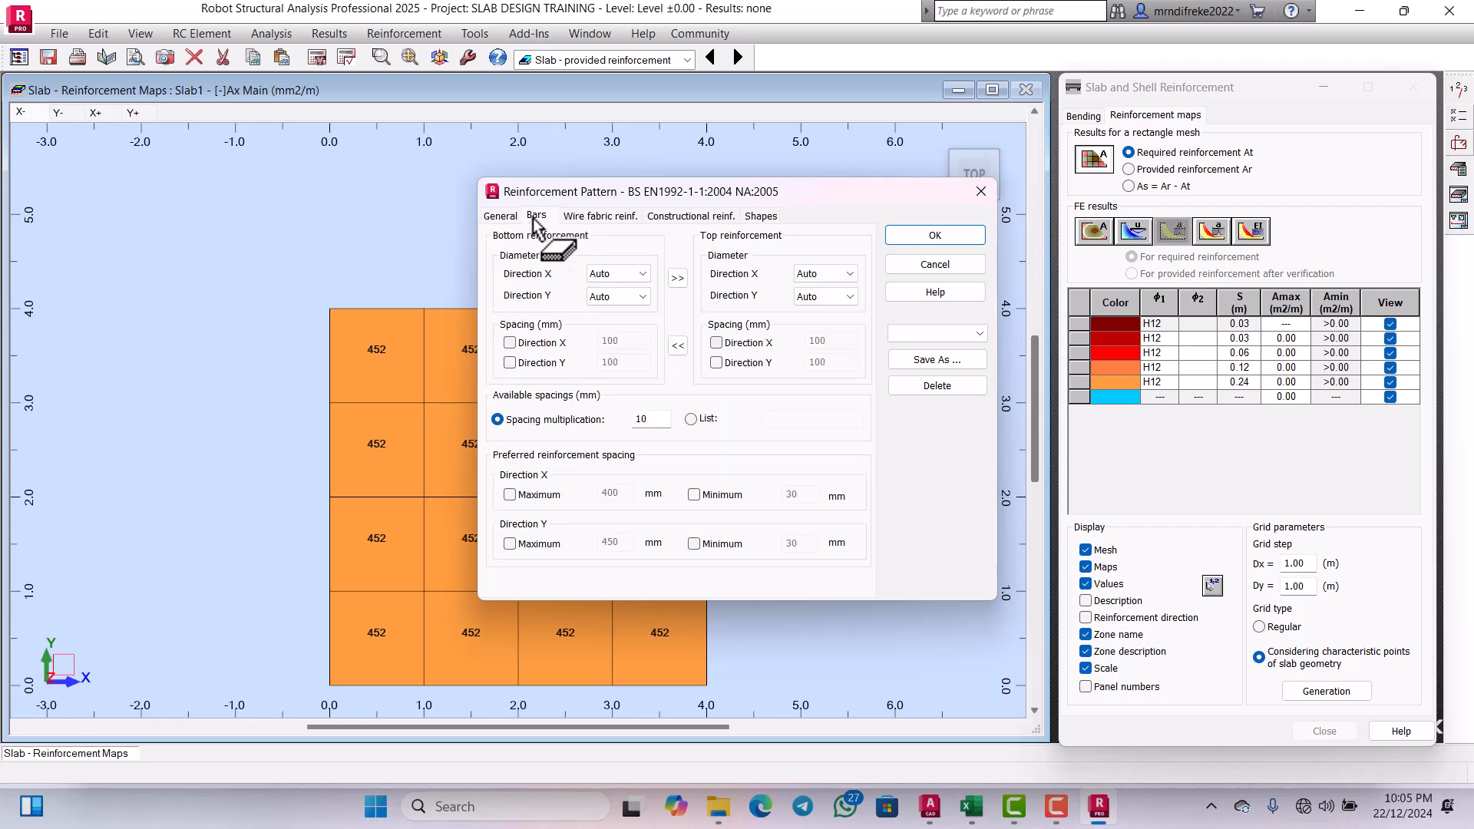
{"action": "left_click", "coordinate": [631, 277]}
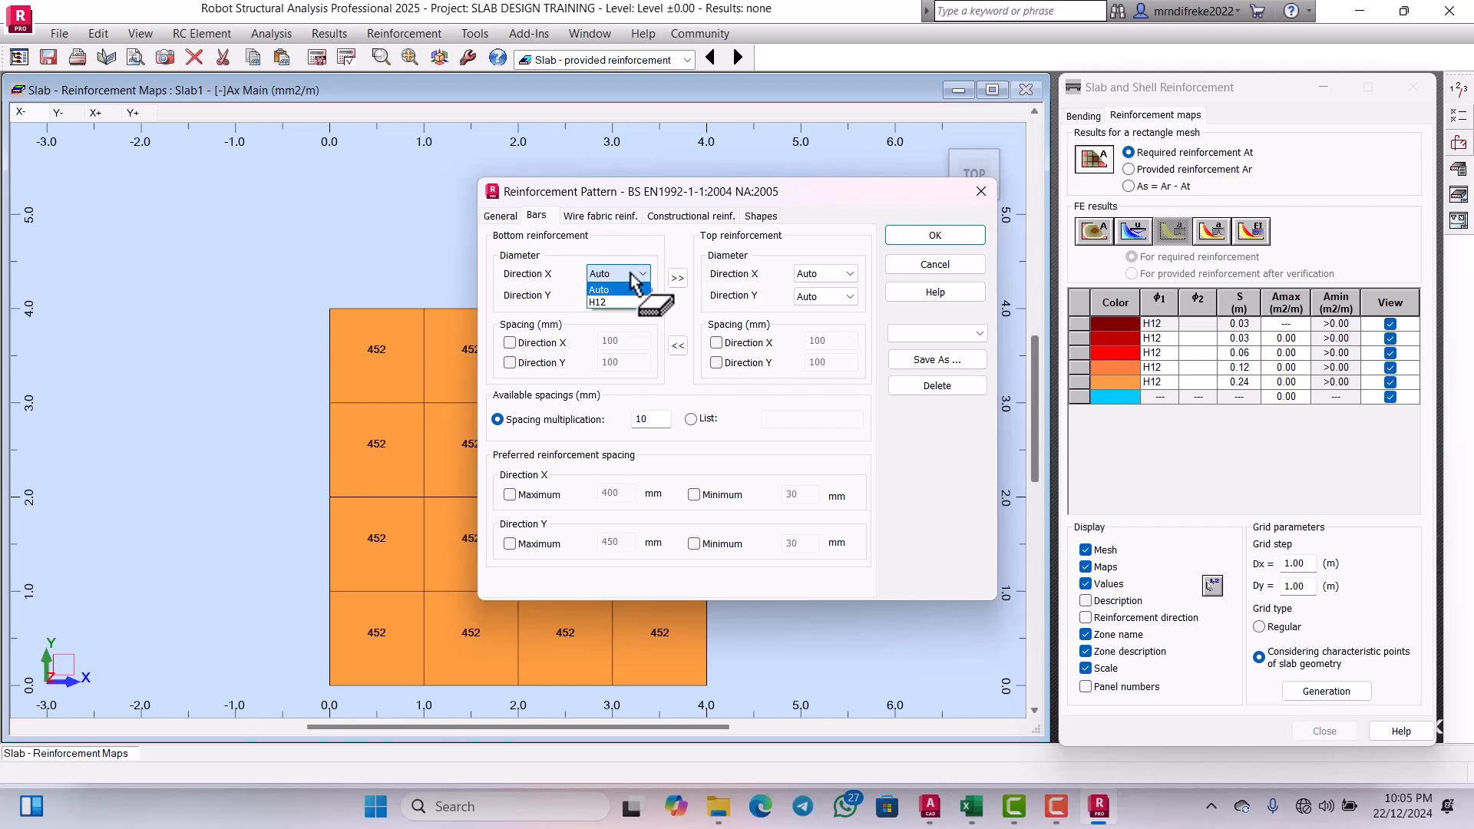
{"action": "left_click", "coordinate": [618, 301]}
{"action": "left_click", "coordinate": [644, 298]}
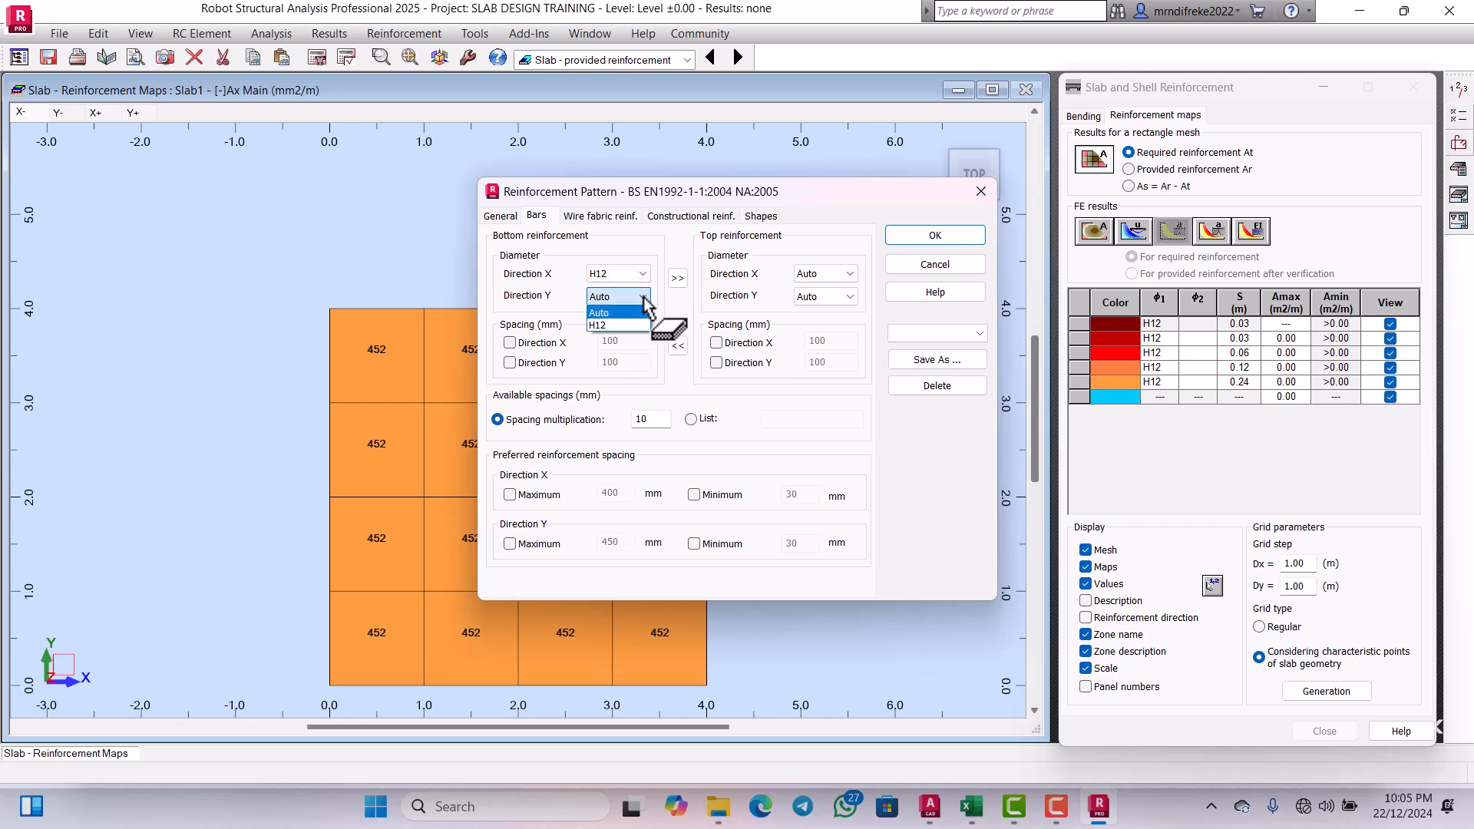
{"action": "left_click", "coordinate": [618, 325]}
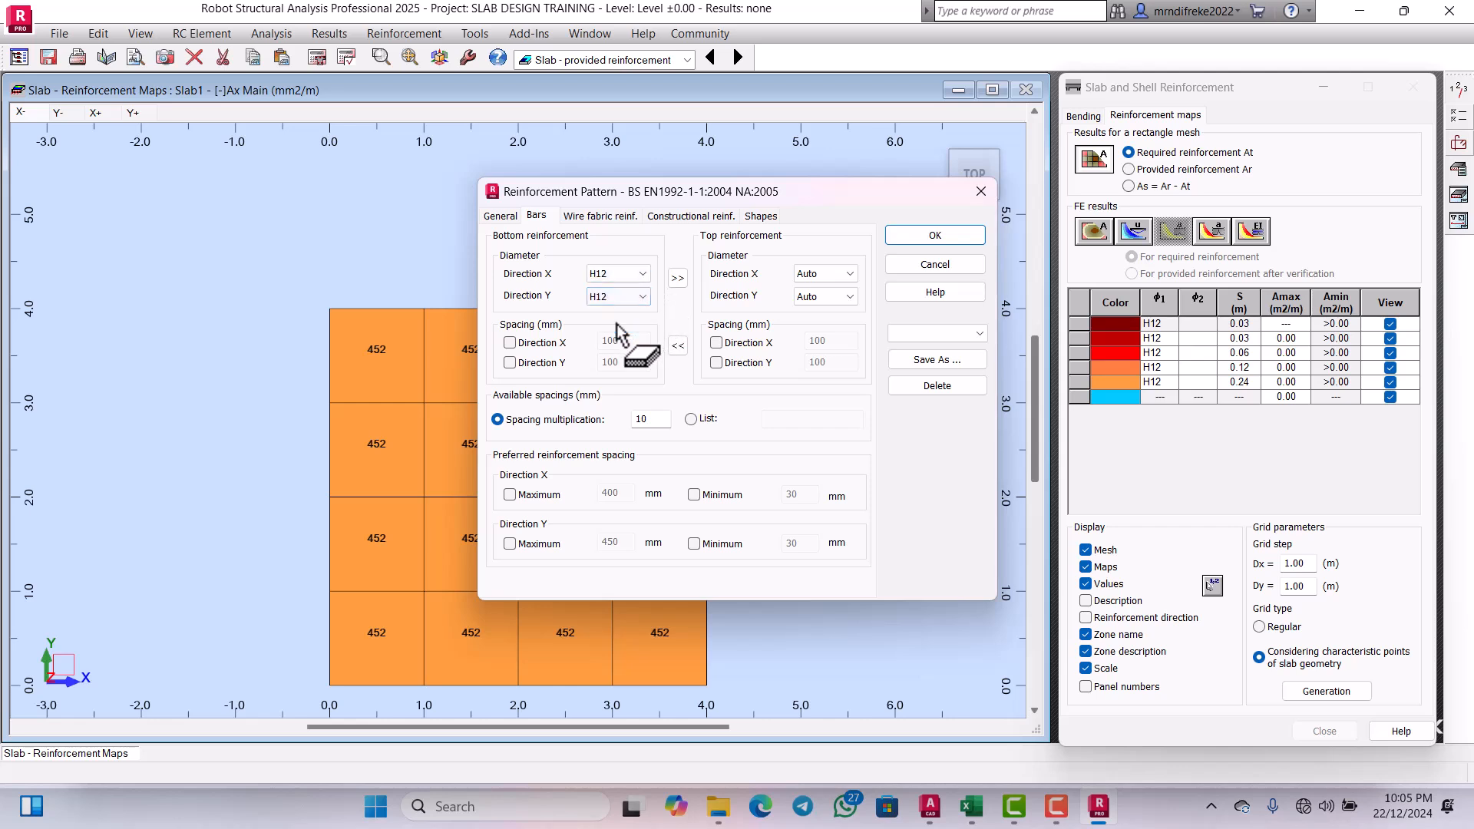
Step: Set the top reinforcement bar diameter to H12 in directions X and Y
{"action": "left_click", "coordinate": [851, 275]}
{"action": "left_click", "coordinate": [836, 303]}
{"action": "left_click", "coordinate": [847, 296]}
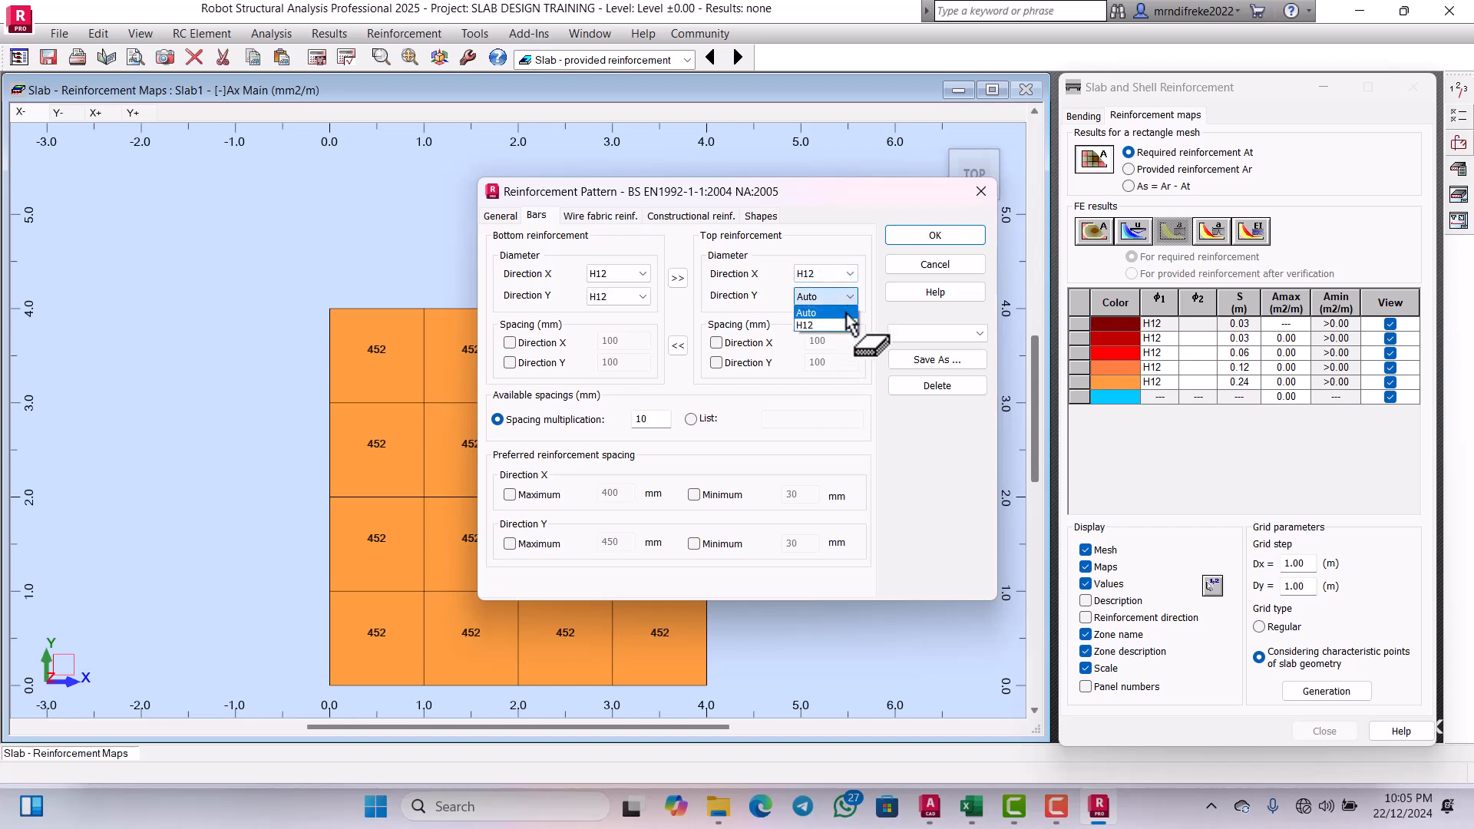
{"action": "left_click", "coordinate": [836, 323]}
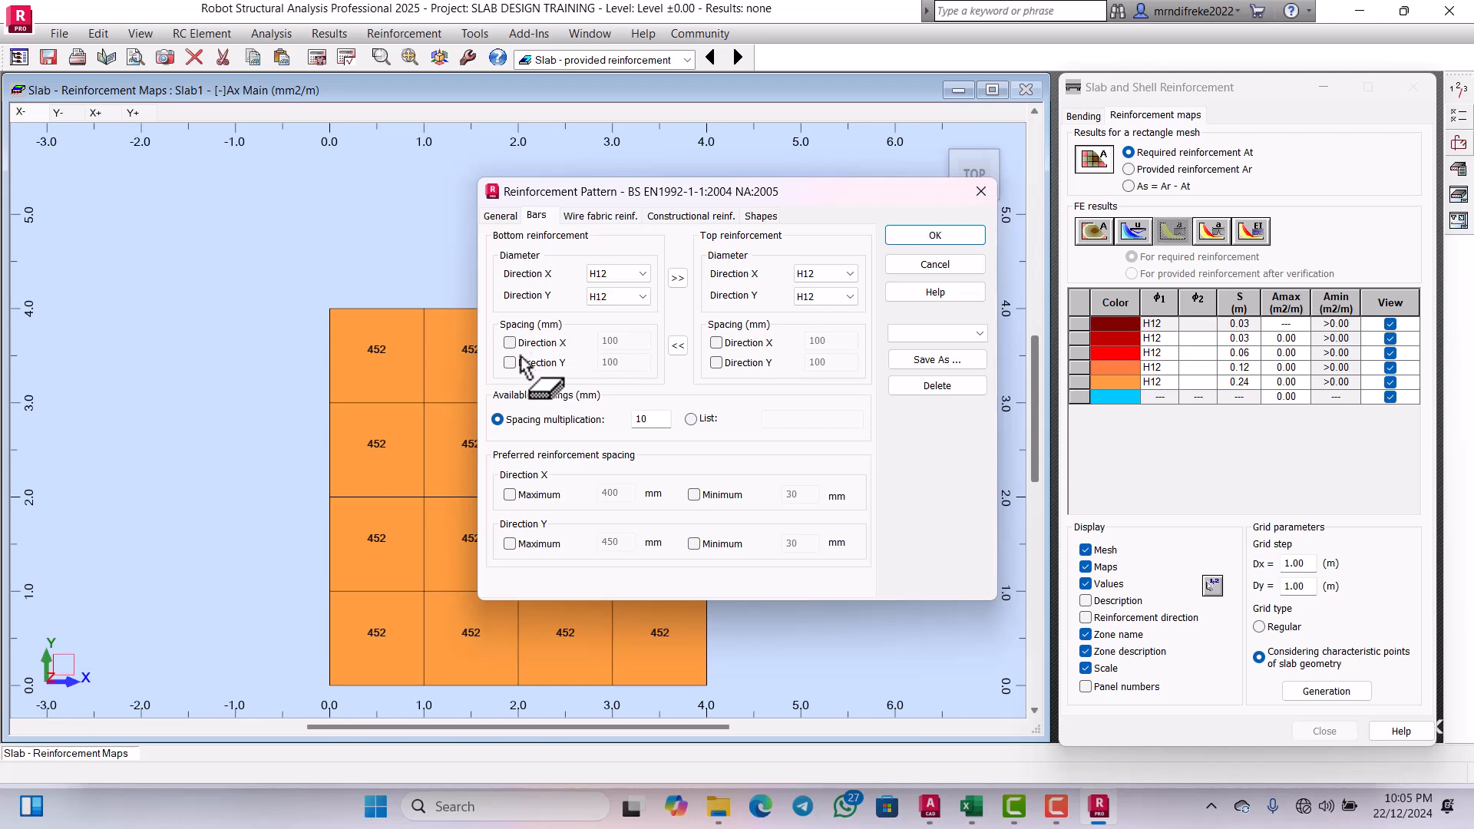
Step: Enable fixed spacing for the bottom reinforcement and set it to 200 mm in directions X and Y
{"action": "double_click", "coordinate": [622, 340]}
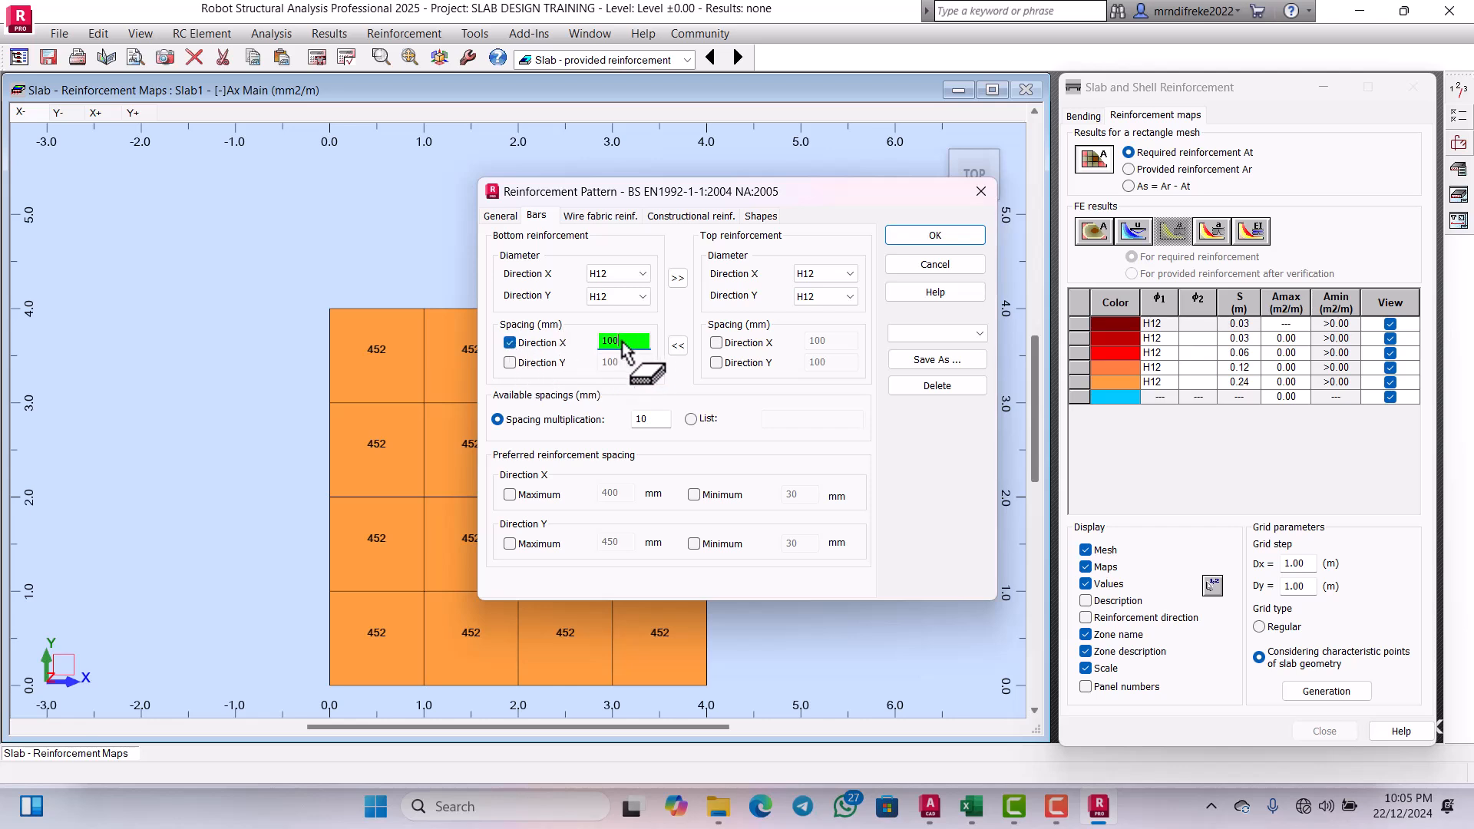
{"action": "type", "text": "2"}
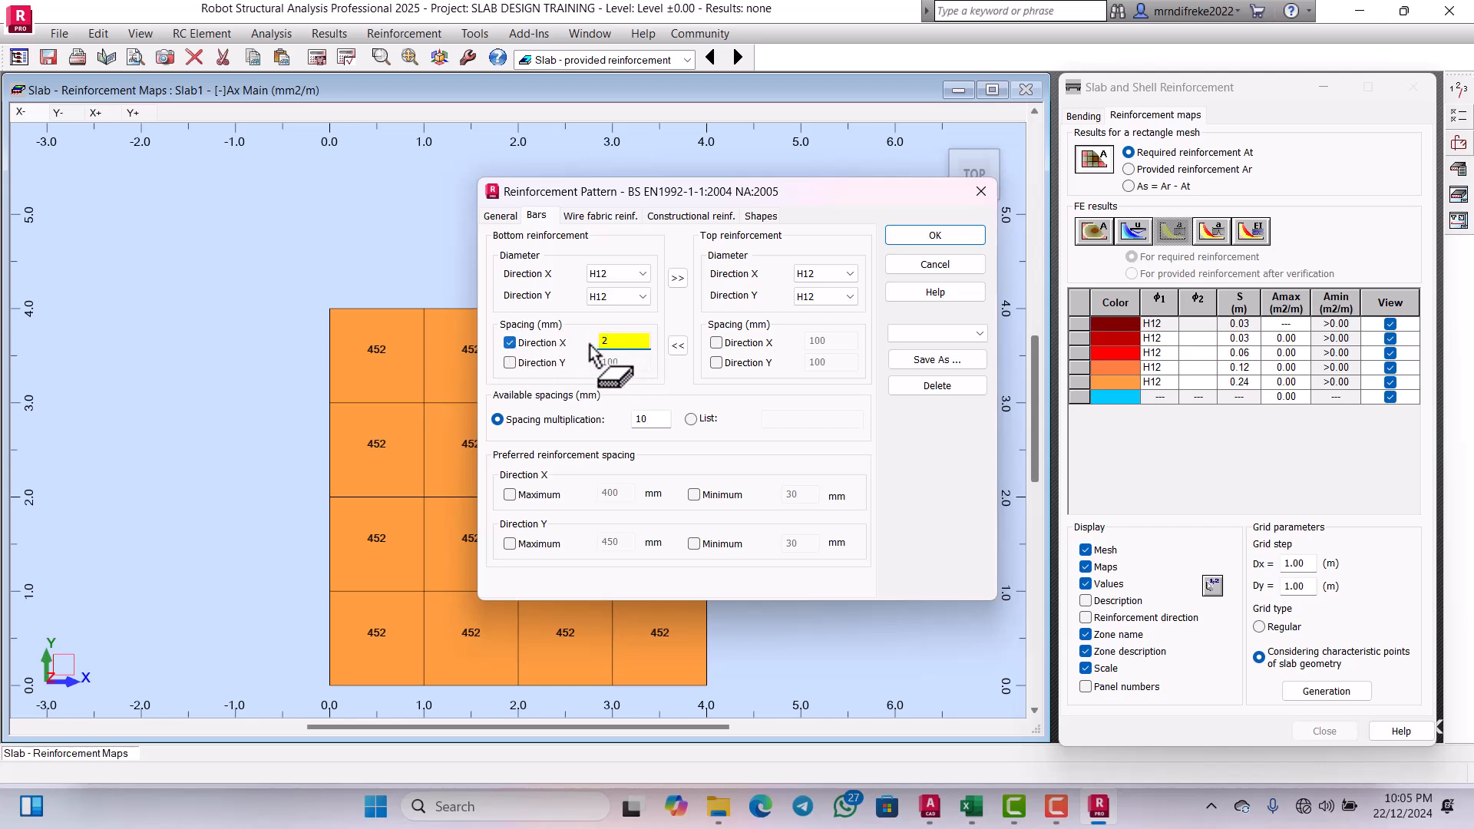
{"action": "type", "text": "00"}
{"action": "left_click", "coordinate": [510, 362]}
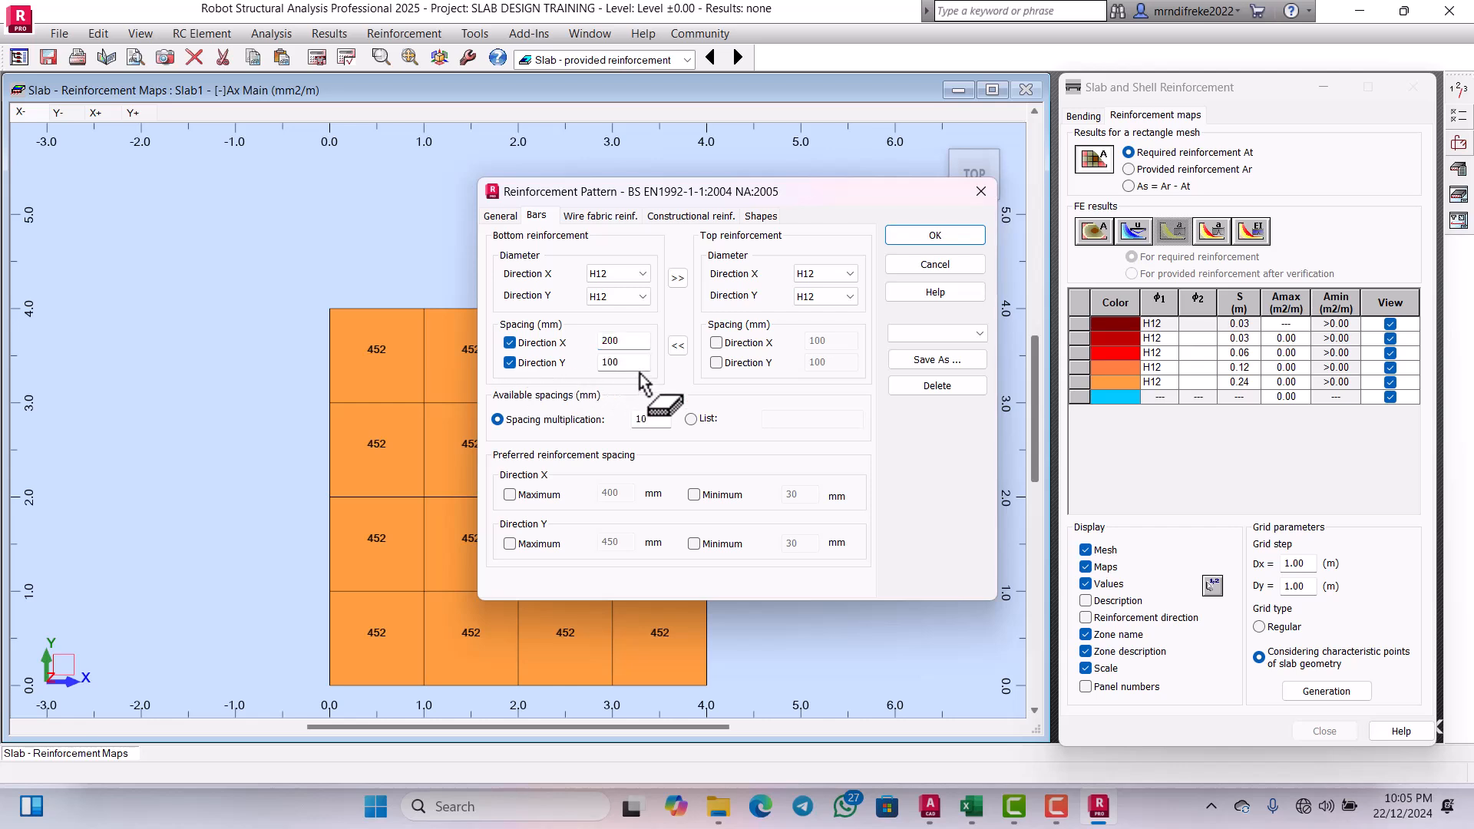
{"action": "double_click", "coordinate": [624, 362]}
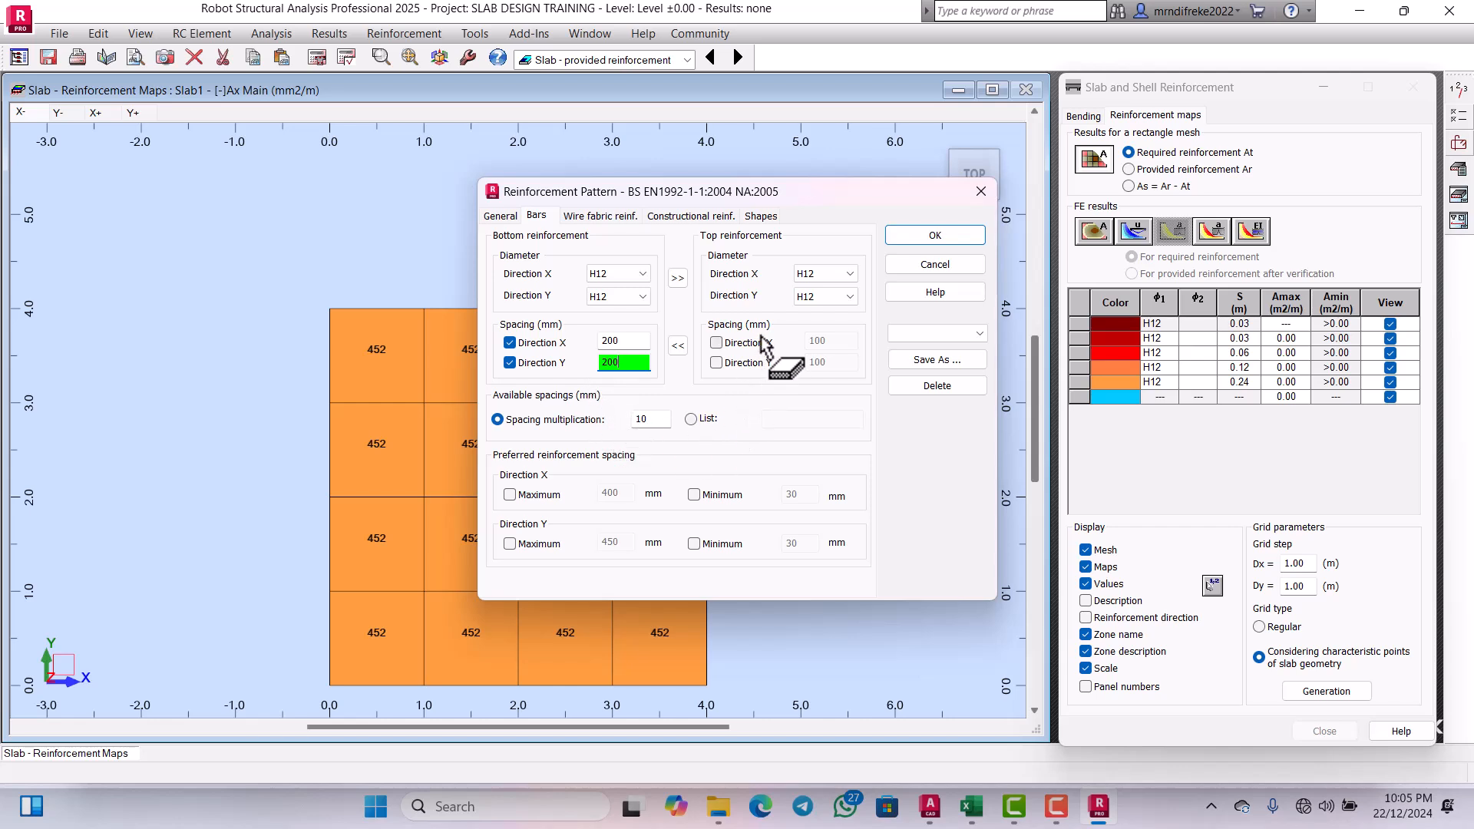
Step: Enable fixed spacing for the top reinforcement and set it to 200 mm in directions X and Y
{"action": "left_click", "coordinate": [716, 342]}
{"action": "left_click", "coordinate": [808, 341]}
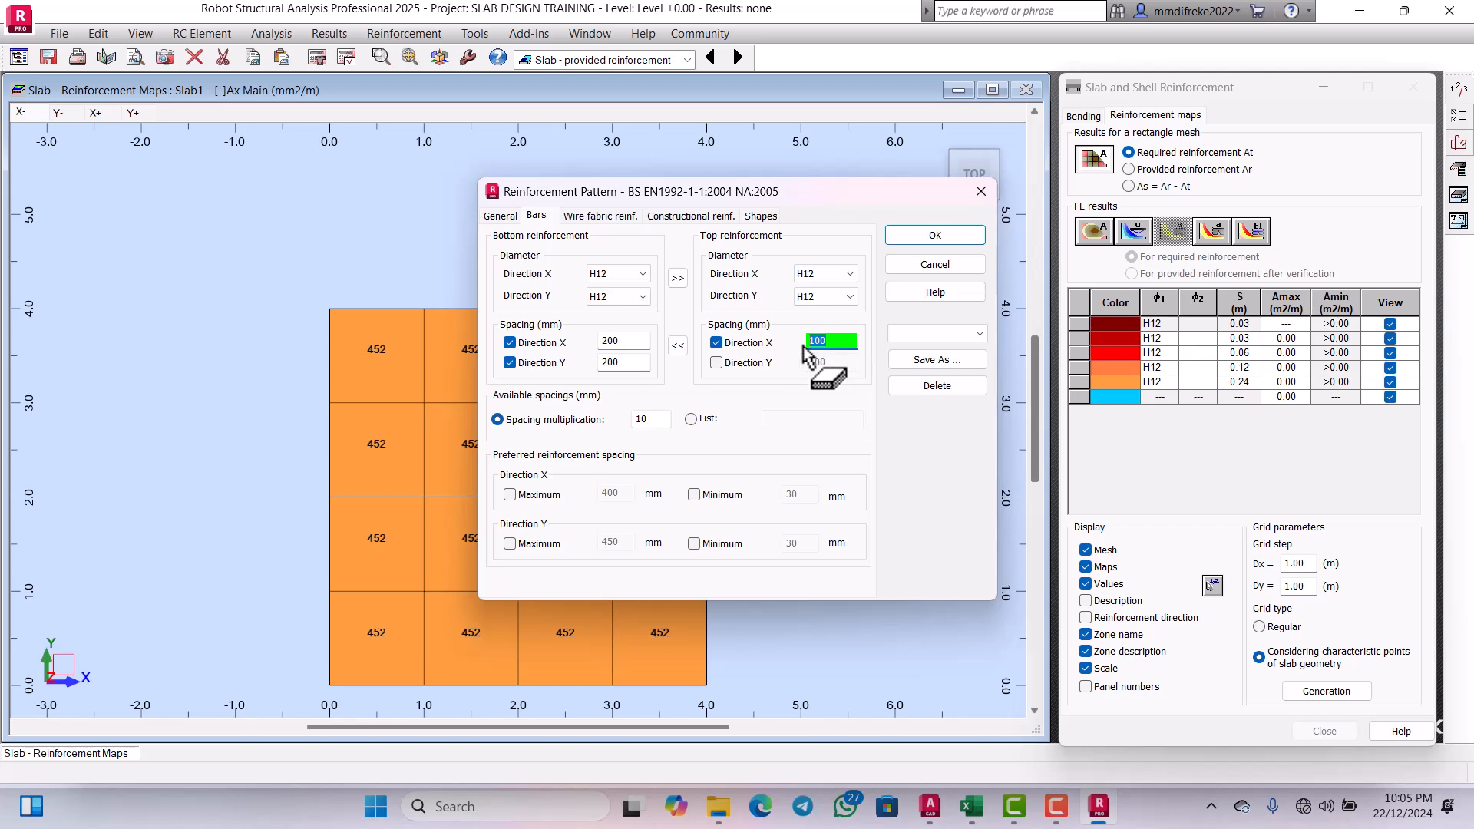
{"action": "type", "text": "200"}
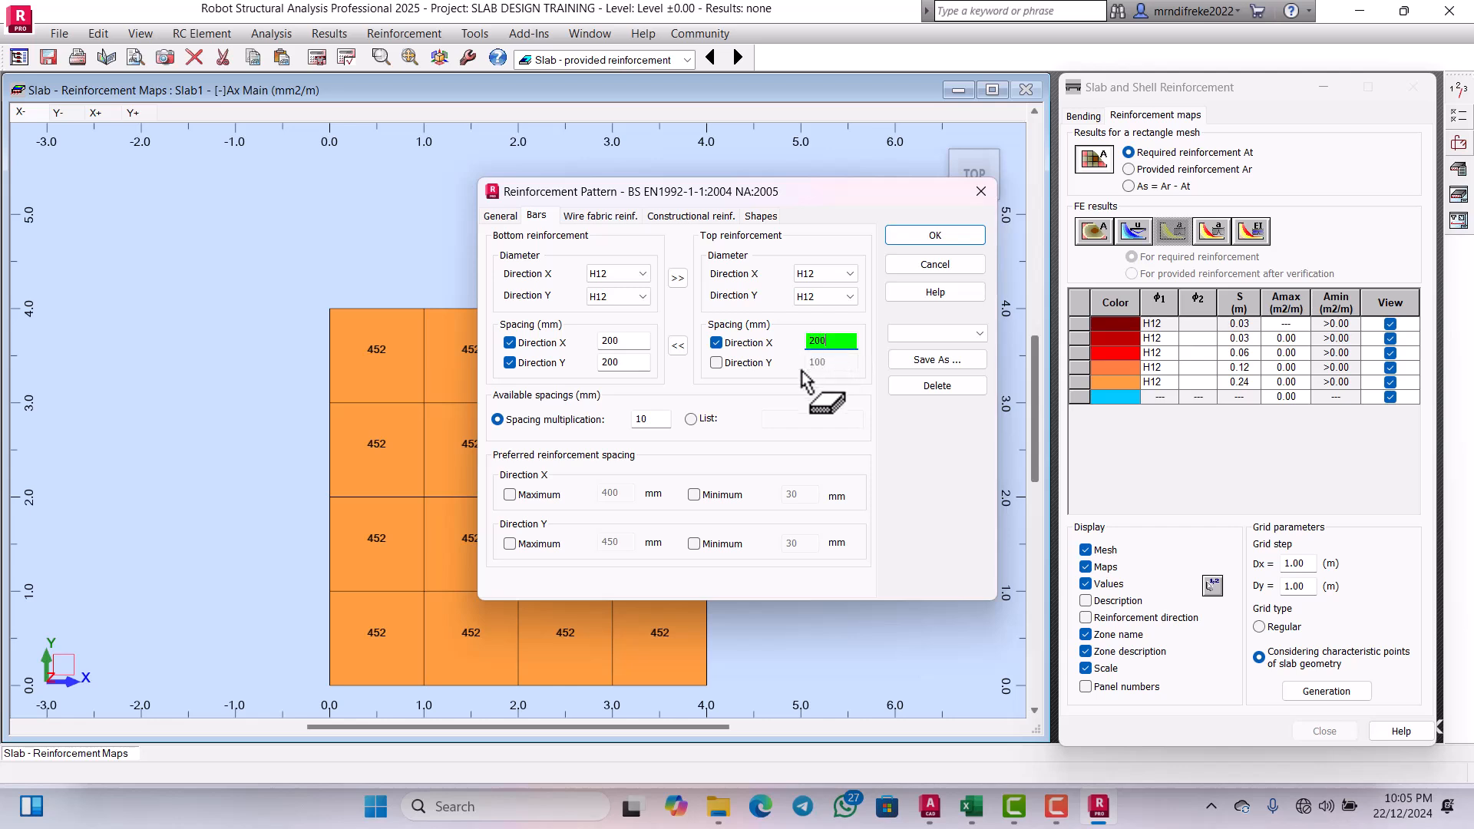
{"action": "left_click", "coordinate": [716, 363]}
{"action": "left_click", "coordinate": [831, 364]}
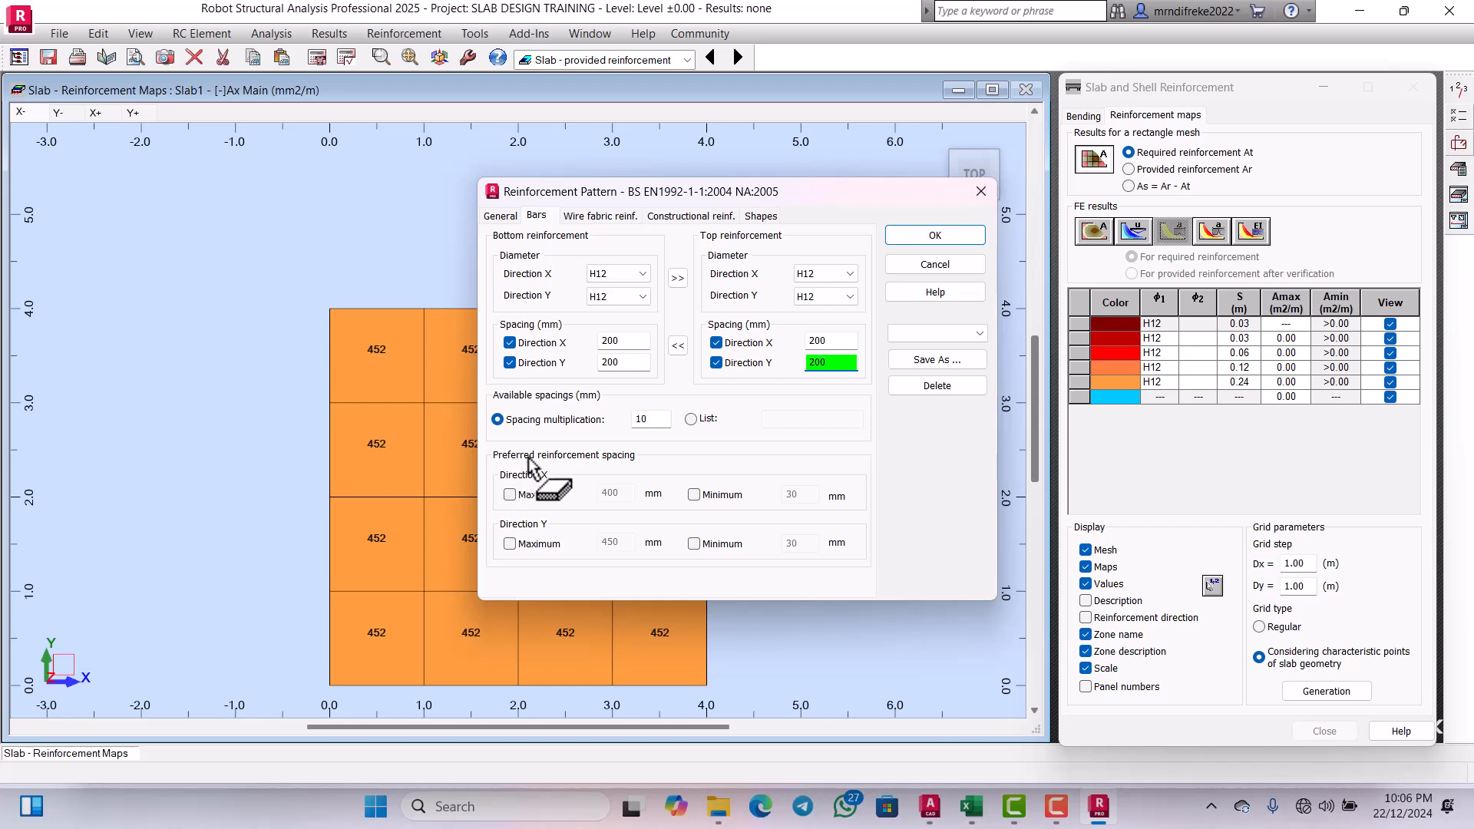
Step: Enable the maximum preferred reinforcement spacing and set it to 200 mm in directions X and Y
{"action": "left_click", "coordinate": [510, 495]}
{"action": "left_click", "coordinate": [618, 494]}
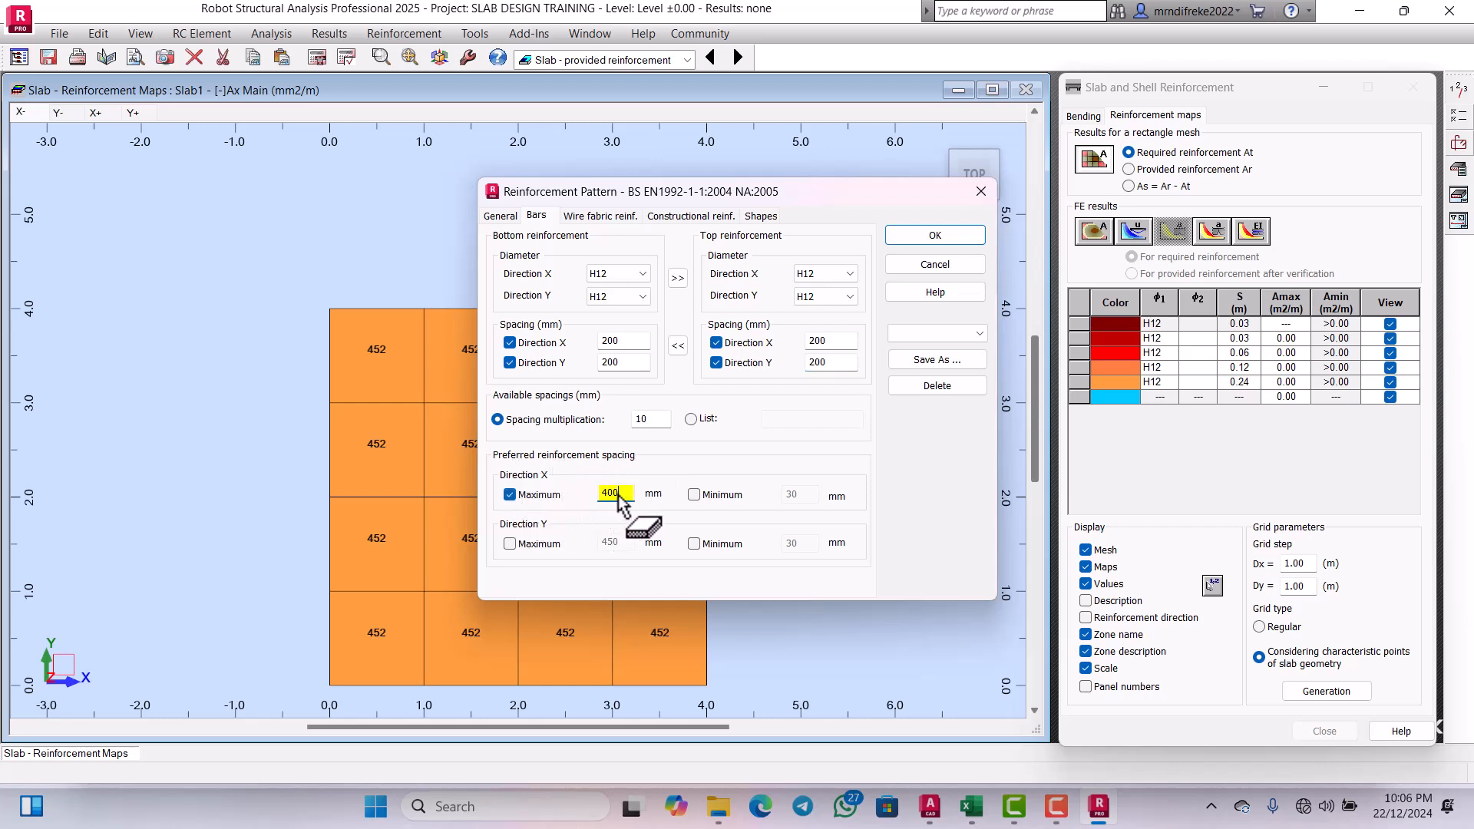
{"action": "left_click_drag", "start_coordinate": [618, 493], "coordinate": [600, 494]}
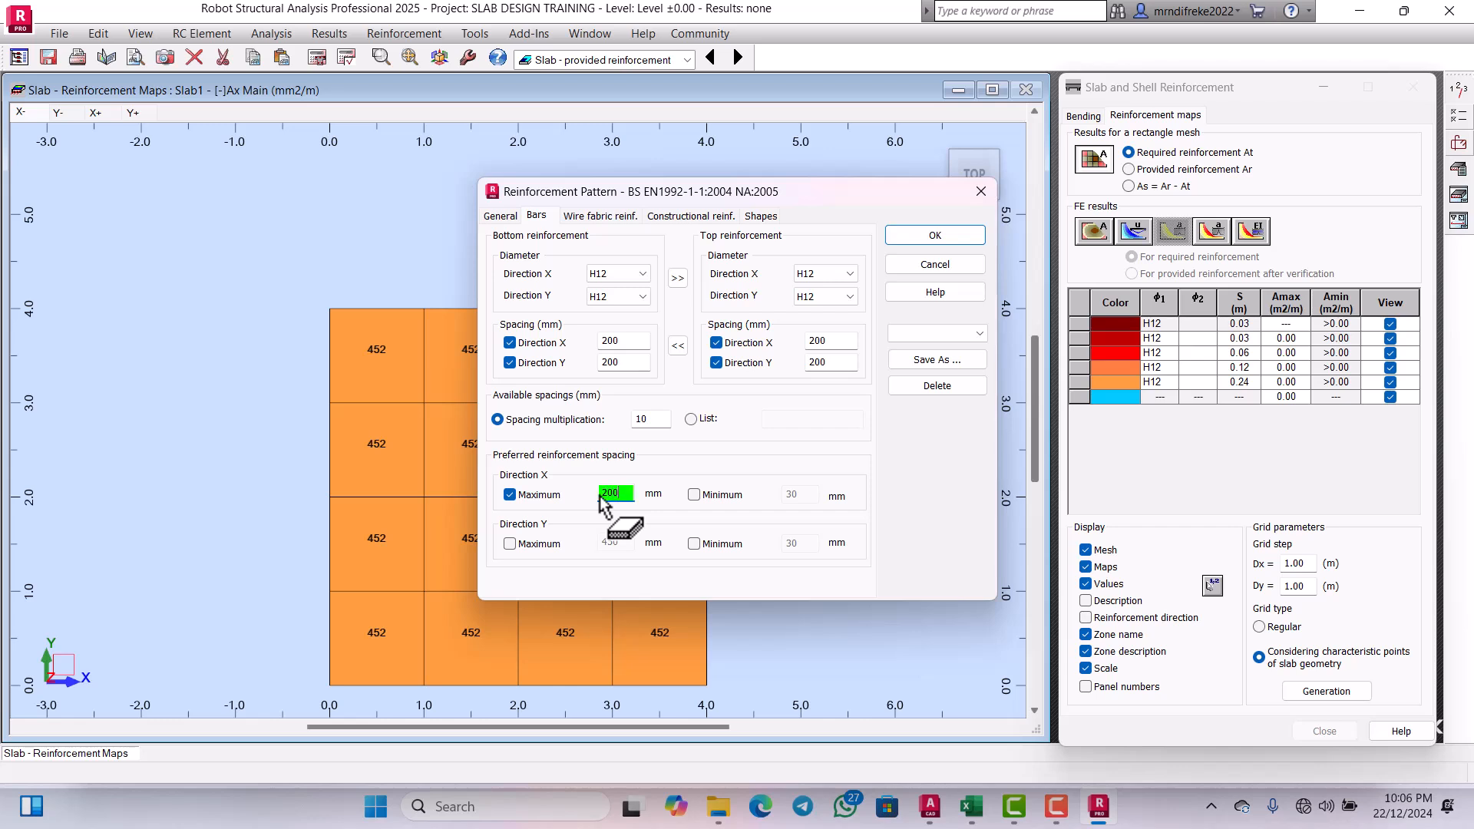
{"action": "left_click", "coordinate": [513, 545]}
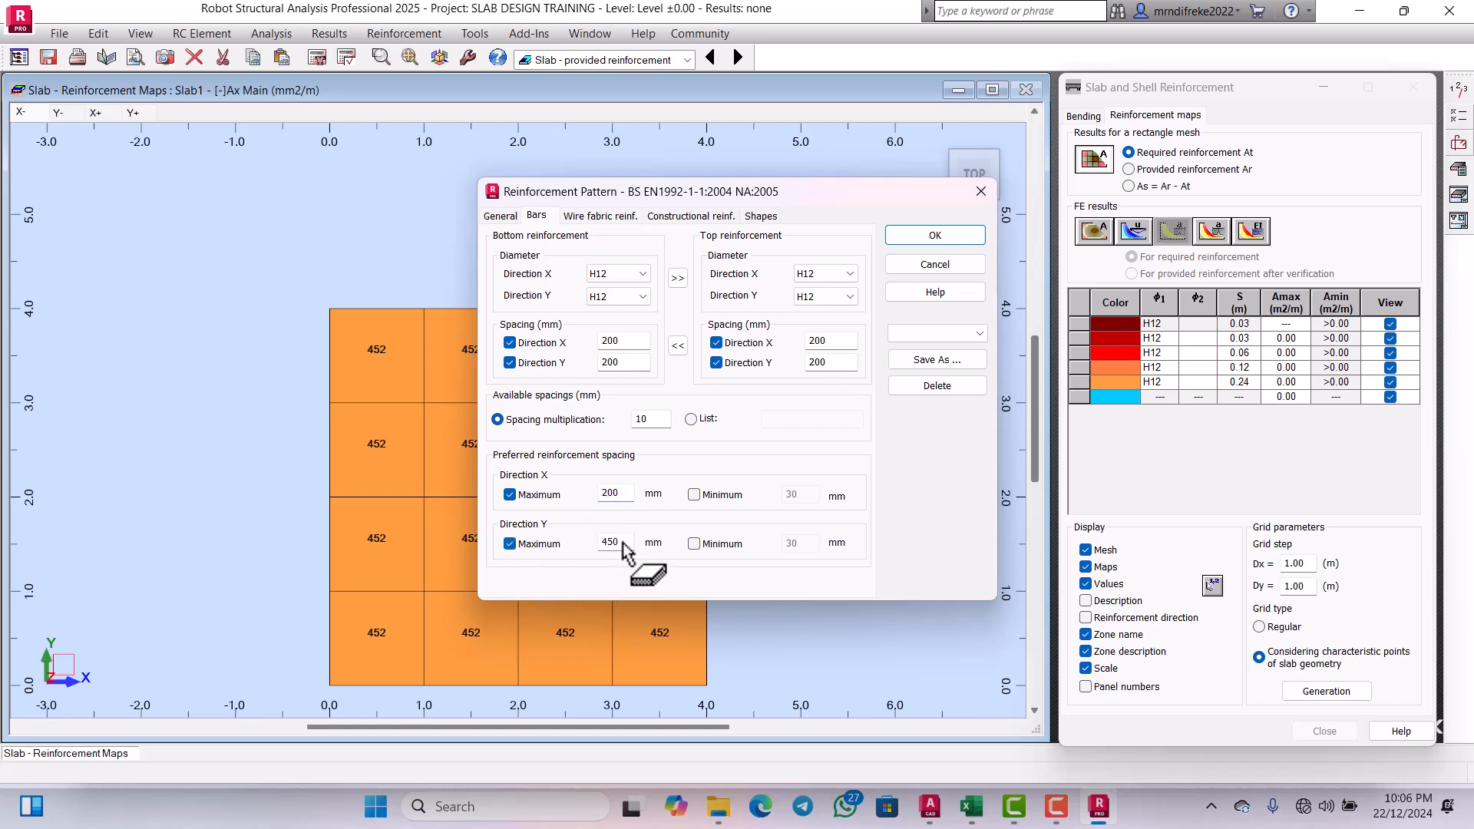
{"action": "left_click_drag", "start_coordinate": [622, 543], "coordinate": [598, 541]}
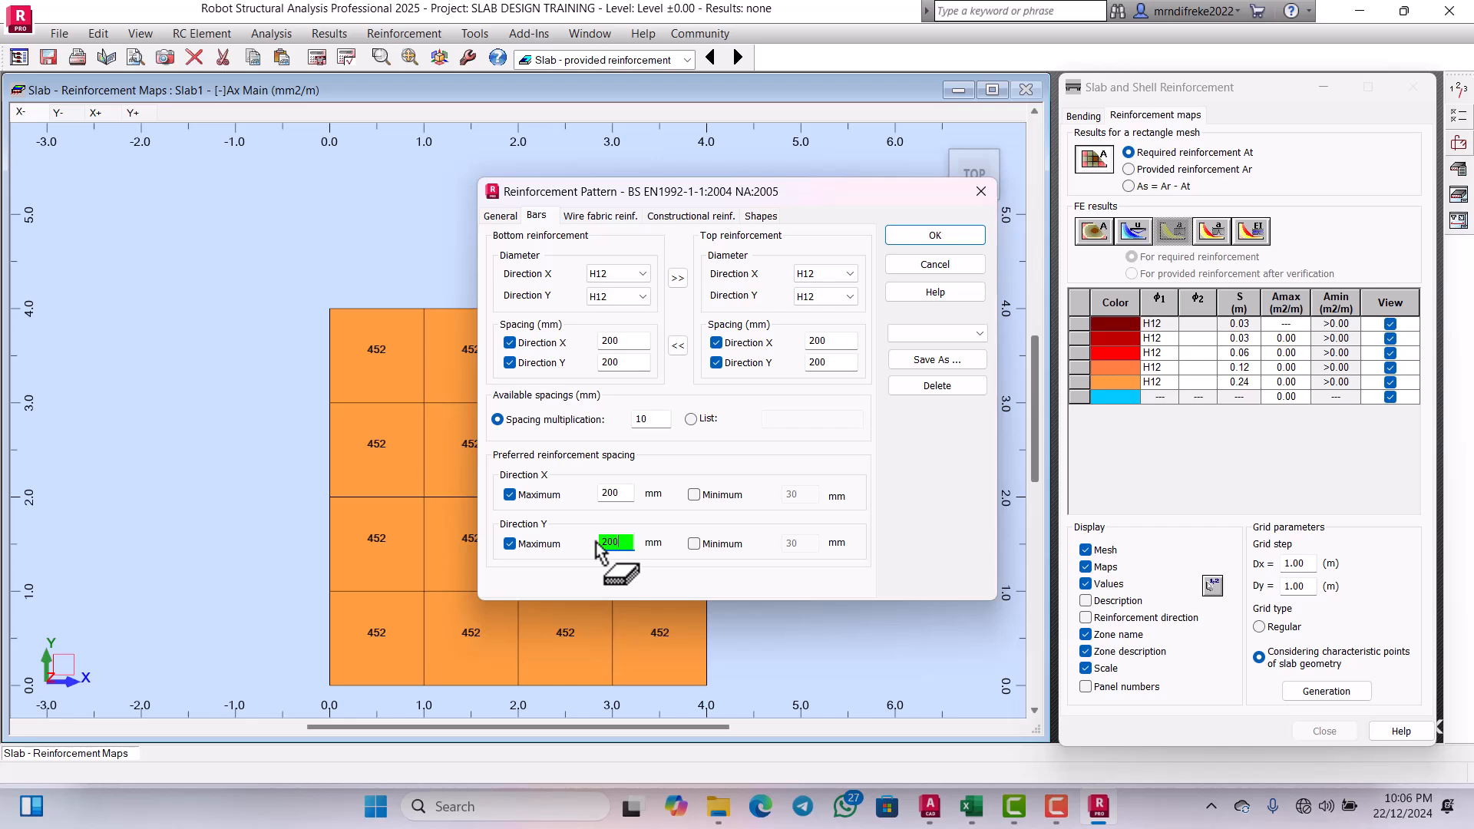
Step: Enable the minimum preferred reinforcement spacing and set it to 200 mm in directions X and Y
{"action": "left_click", "coordinate": [694, 494]}
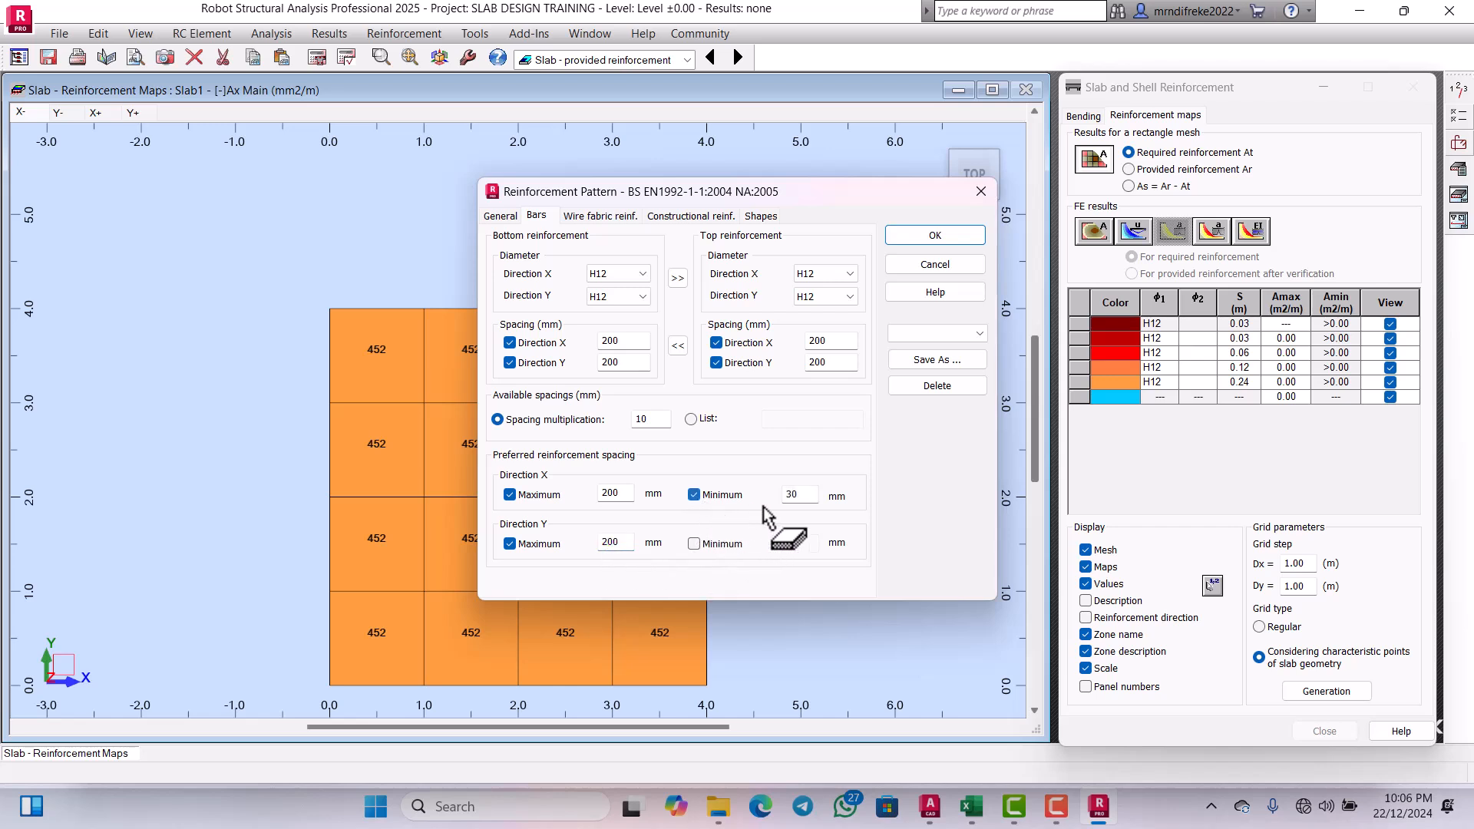
{"action": "left_click_drag", "start_coordinate": [802, 494], "coordinate": [779, 491]}
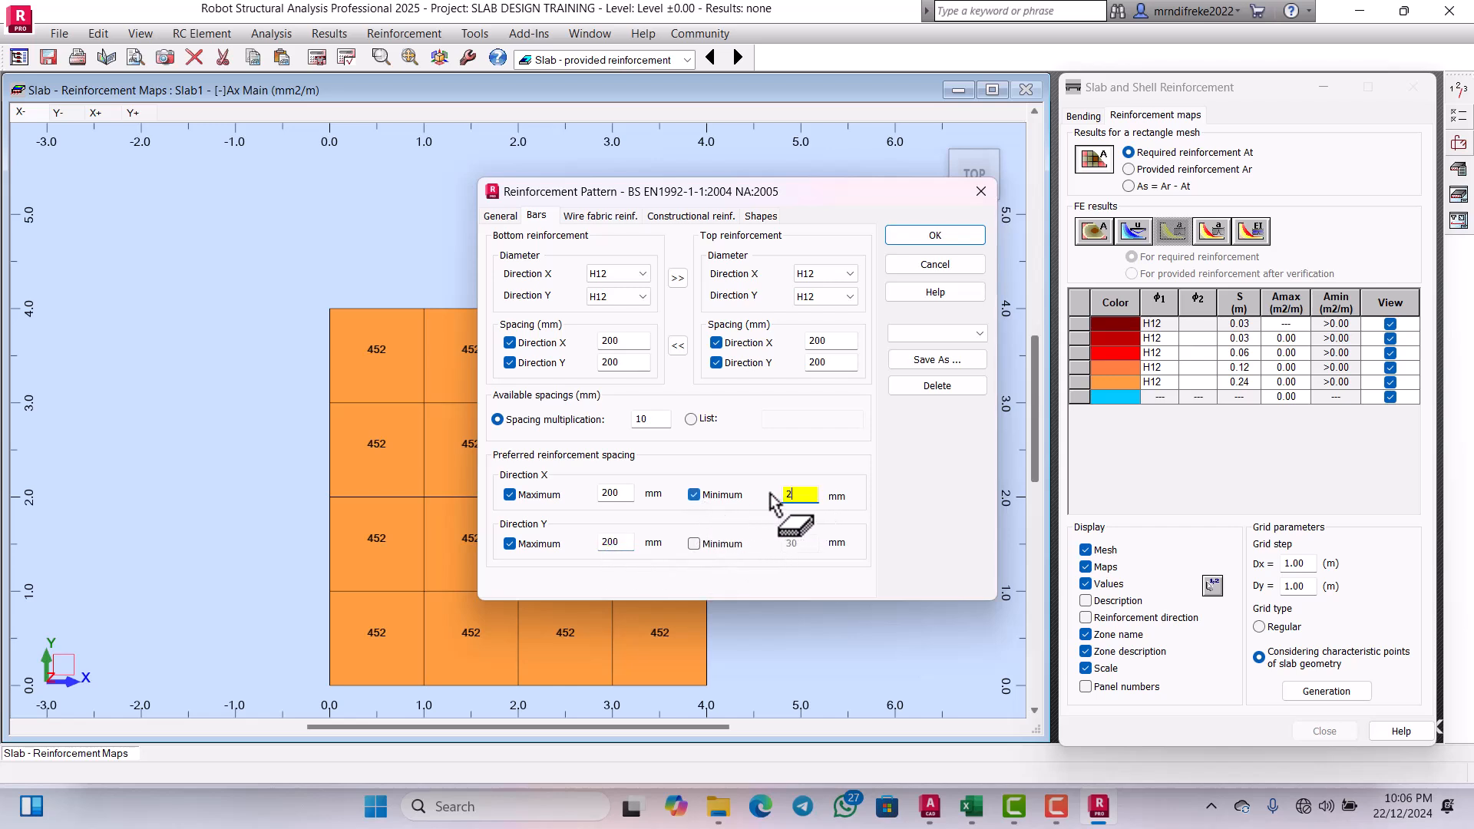
{"action": "type", "text": "200"}
{"action": "left_click", "coordinate": [694, 543]}
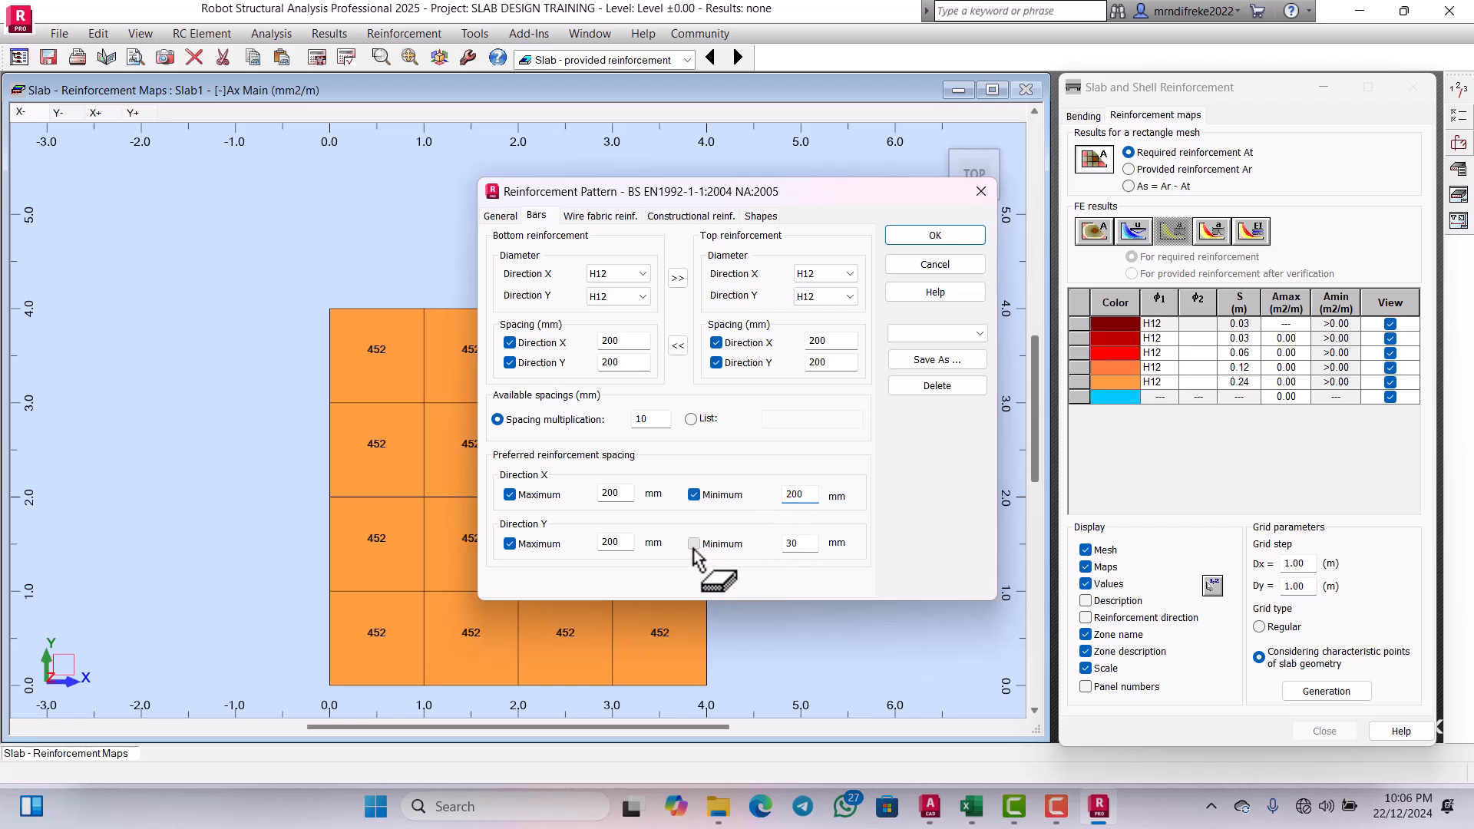
{"action": "left_click_drag", "start_coordinate": [801, 547], "coordinate": [781, 546]}
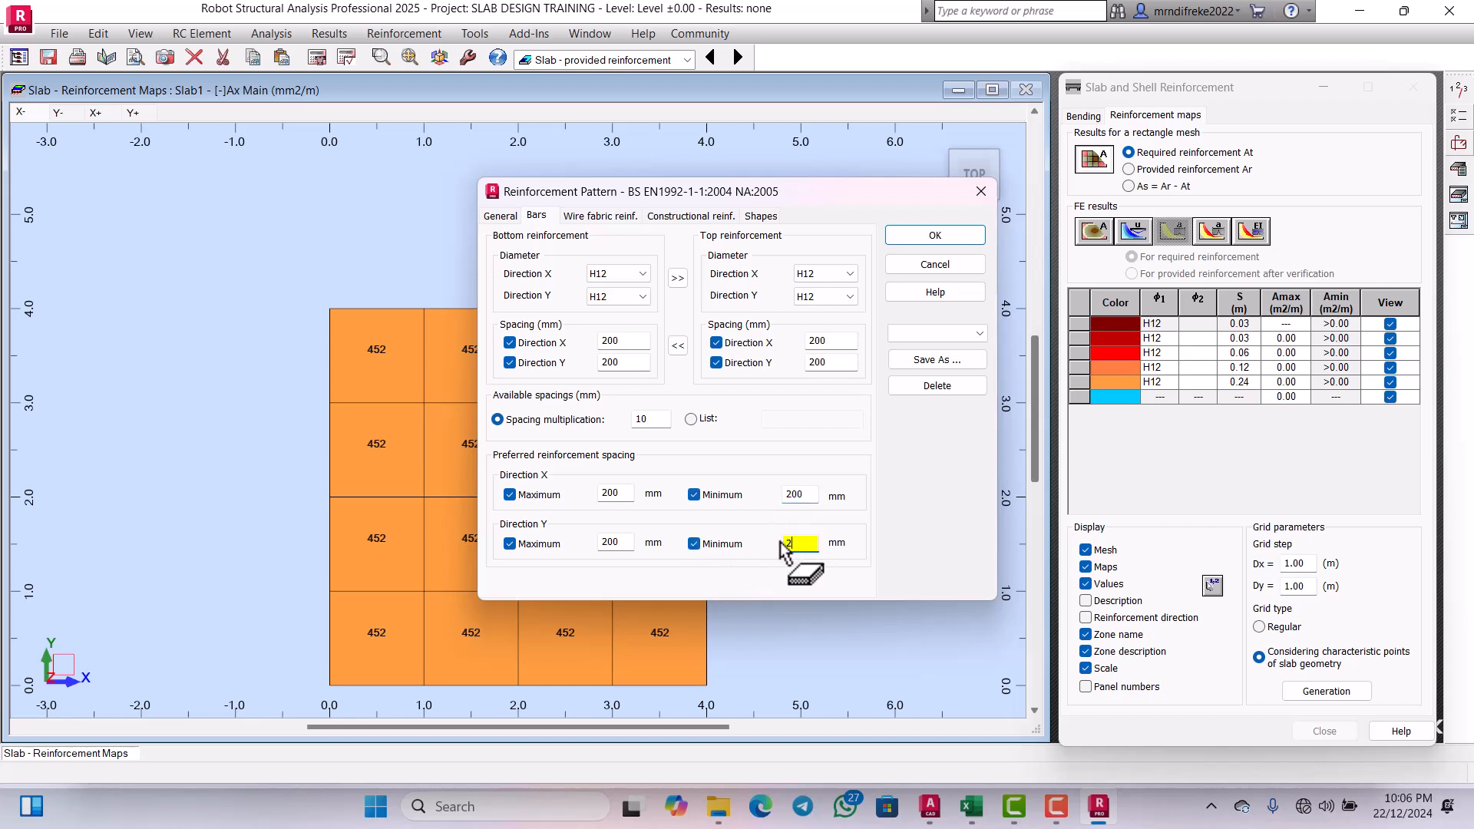
{"action": "type", "text": "200"}
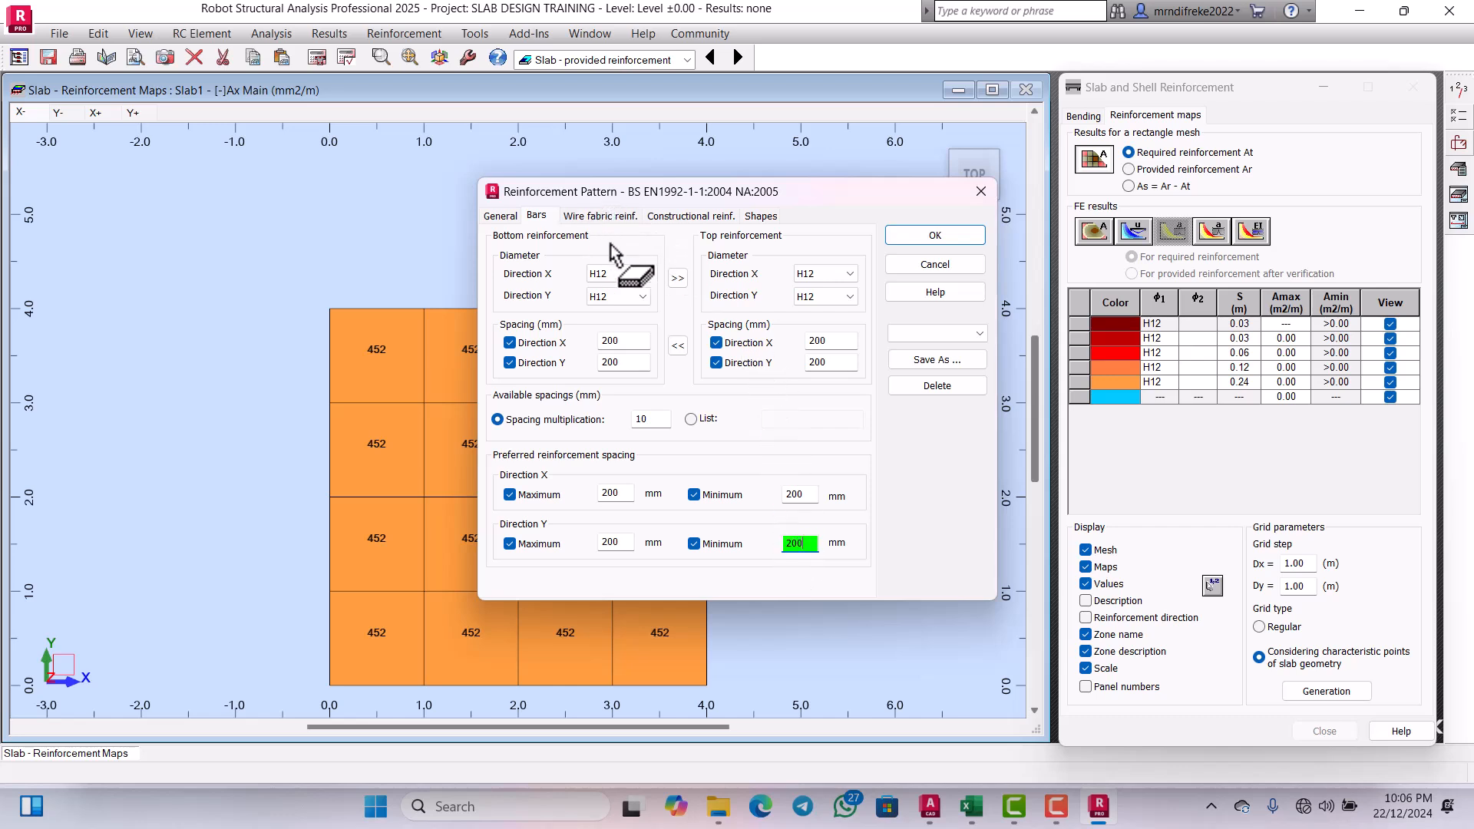
Step: Review the remaining pattern settings, save the reinforcement pattern under the name 18 and apply it to the slab
{"action": "left_click", "coordinate": [602, 218]}
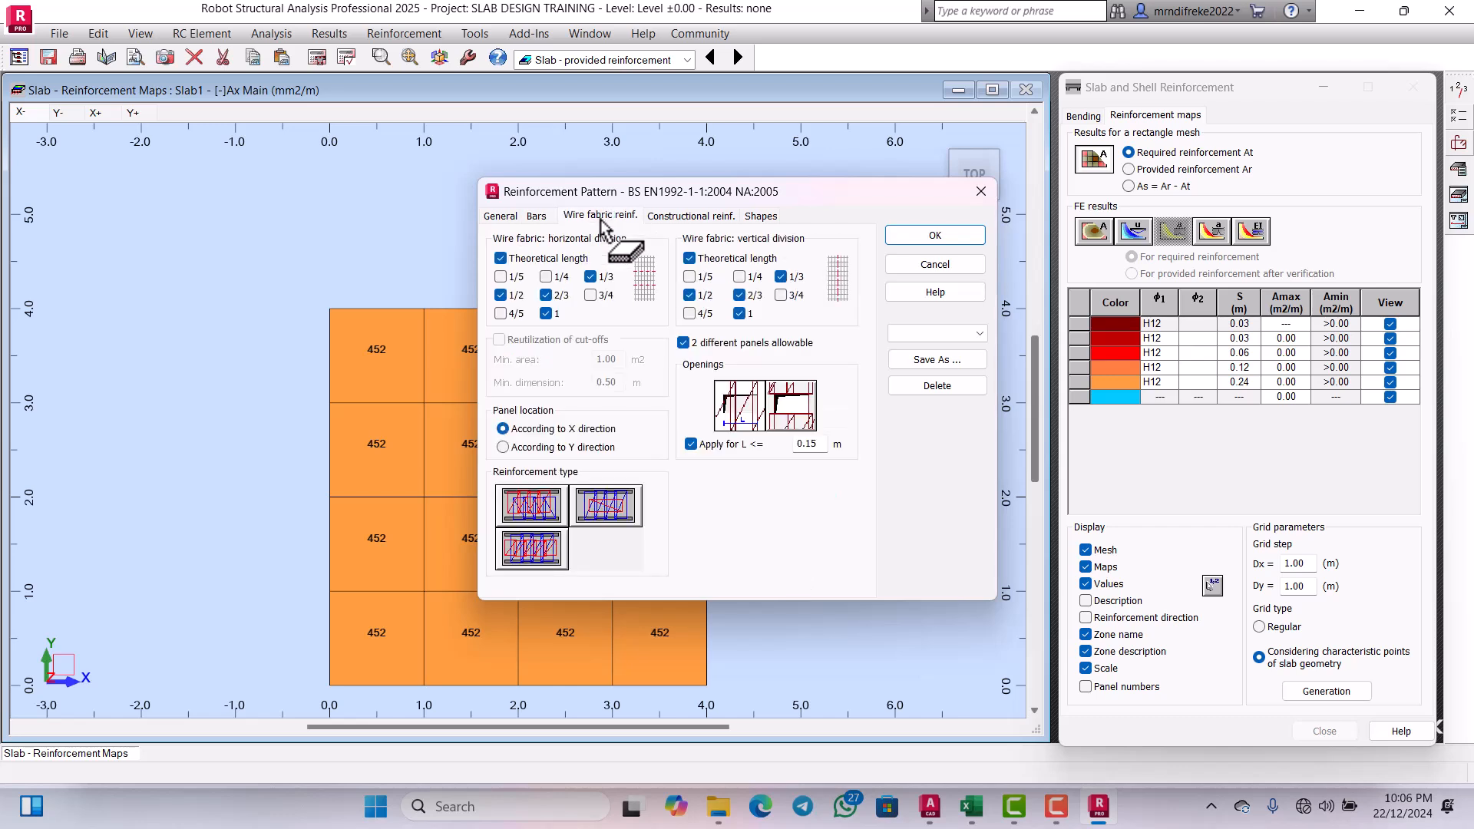
{"action": "left_click", "coordinate": [689, 217]}
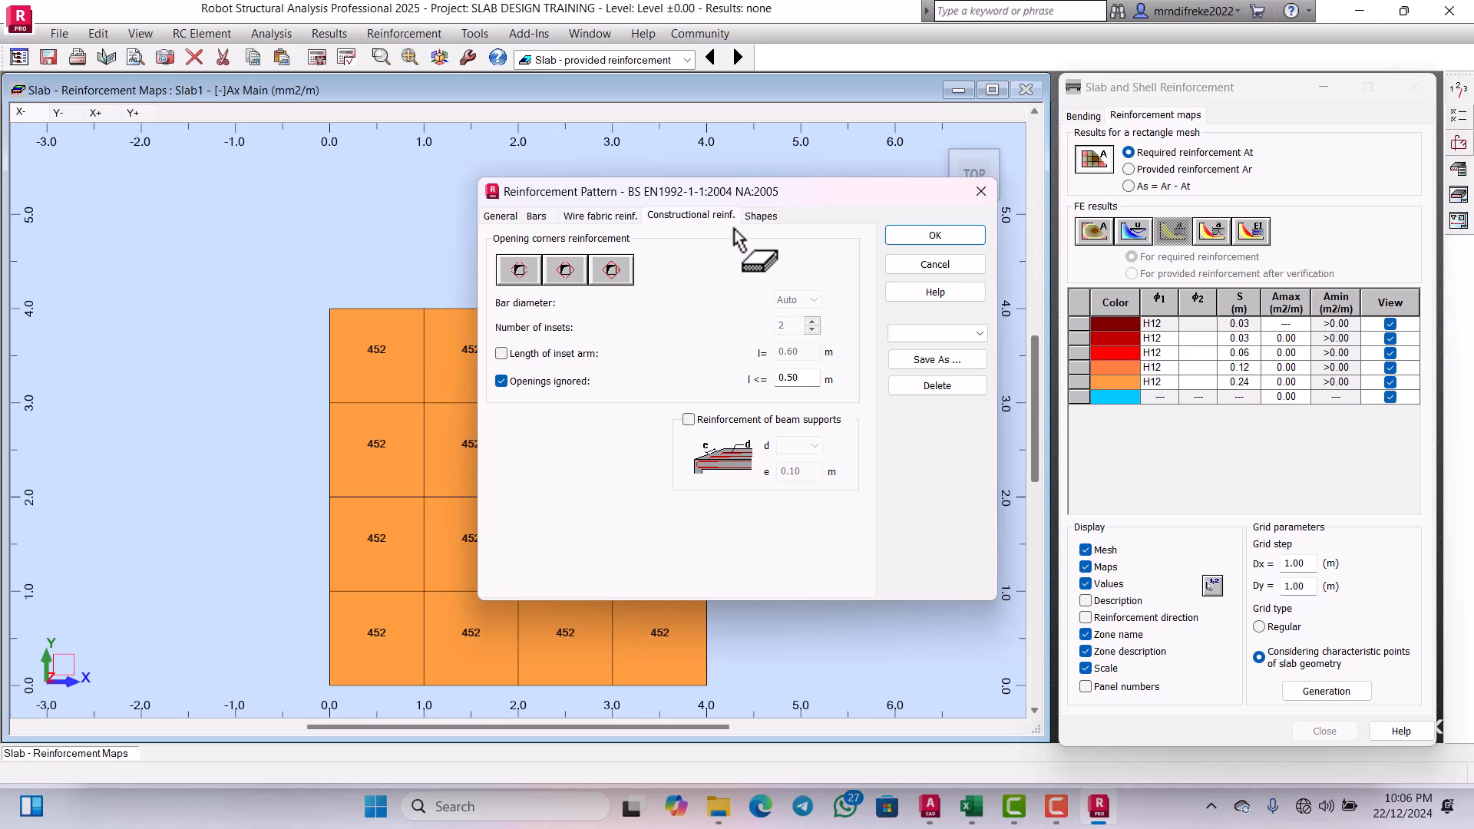
{"action": "left_click", "coordinate": [755, 217]}
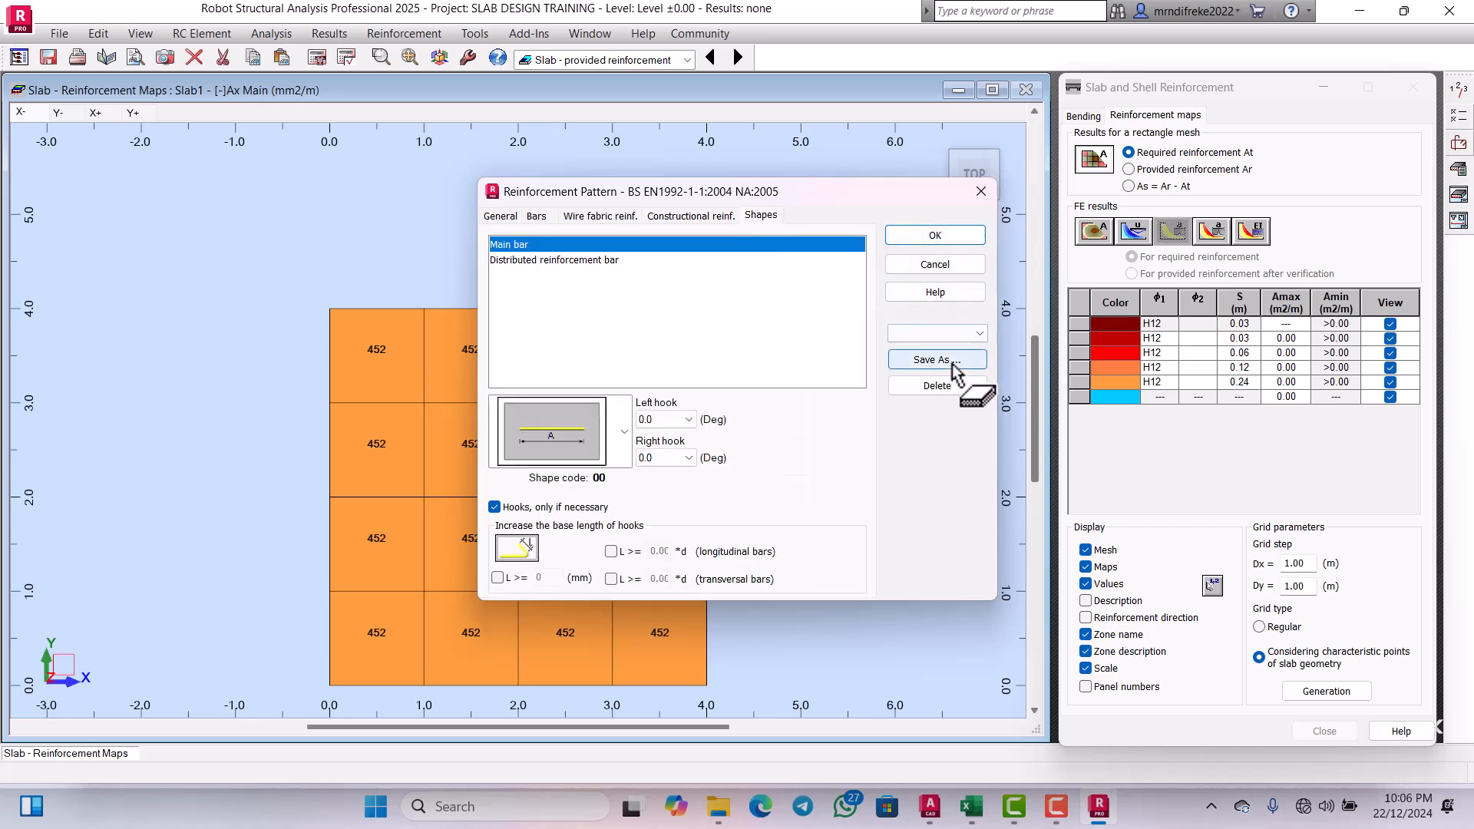
{"action": "left_click", "coordinate": [500, 215]}
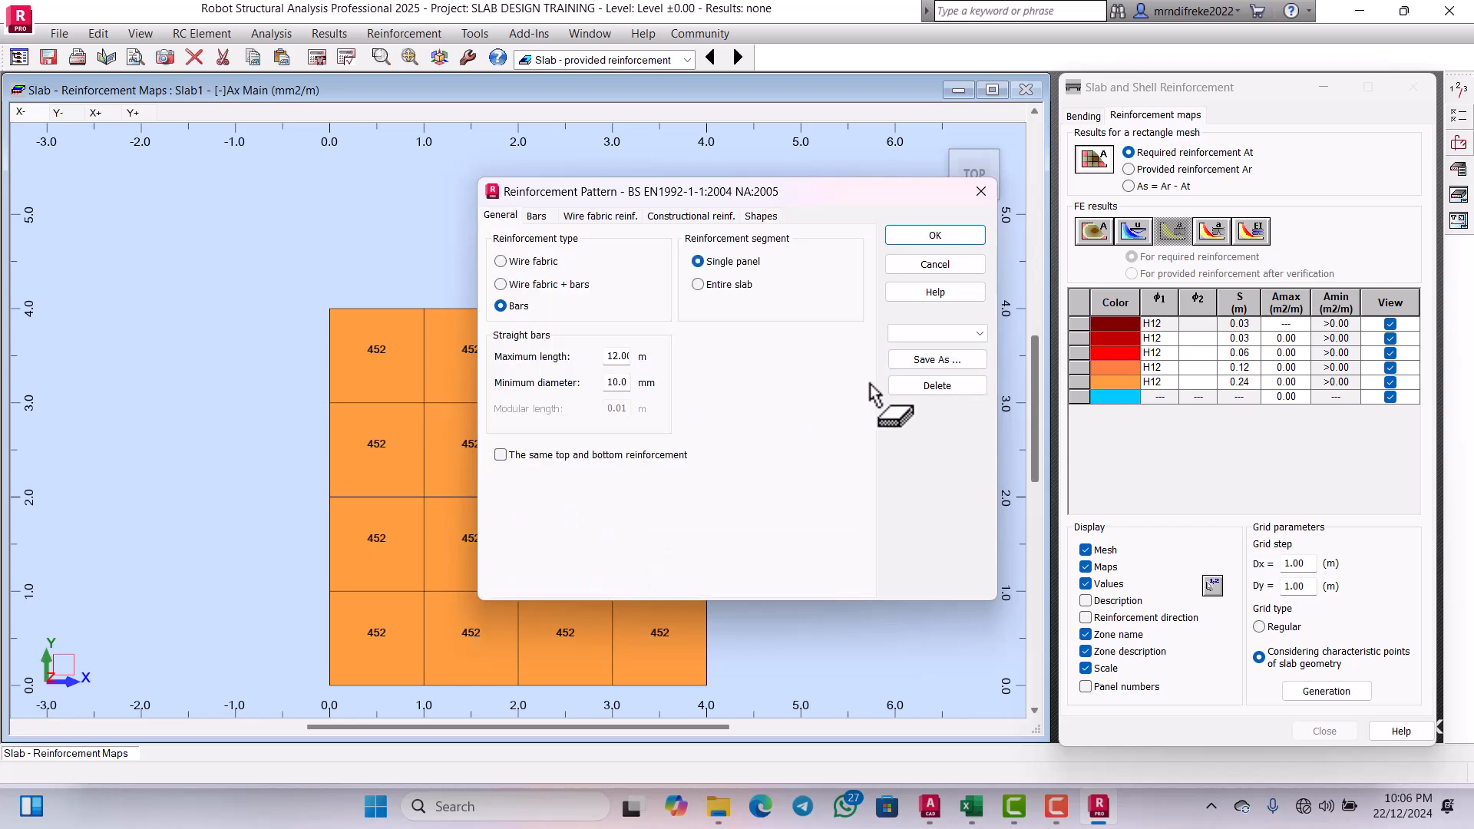
{"action": "left_click", "coordinate": [938, 361]}
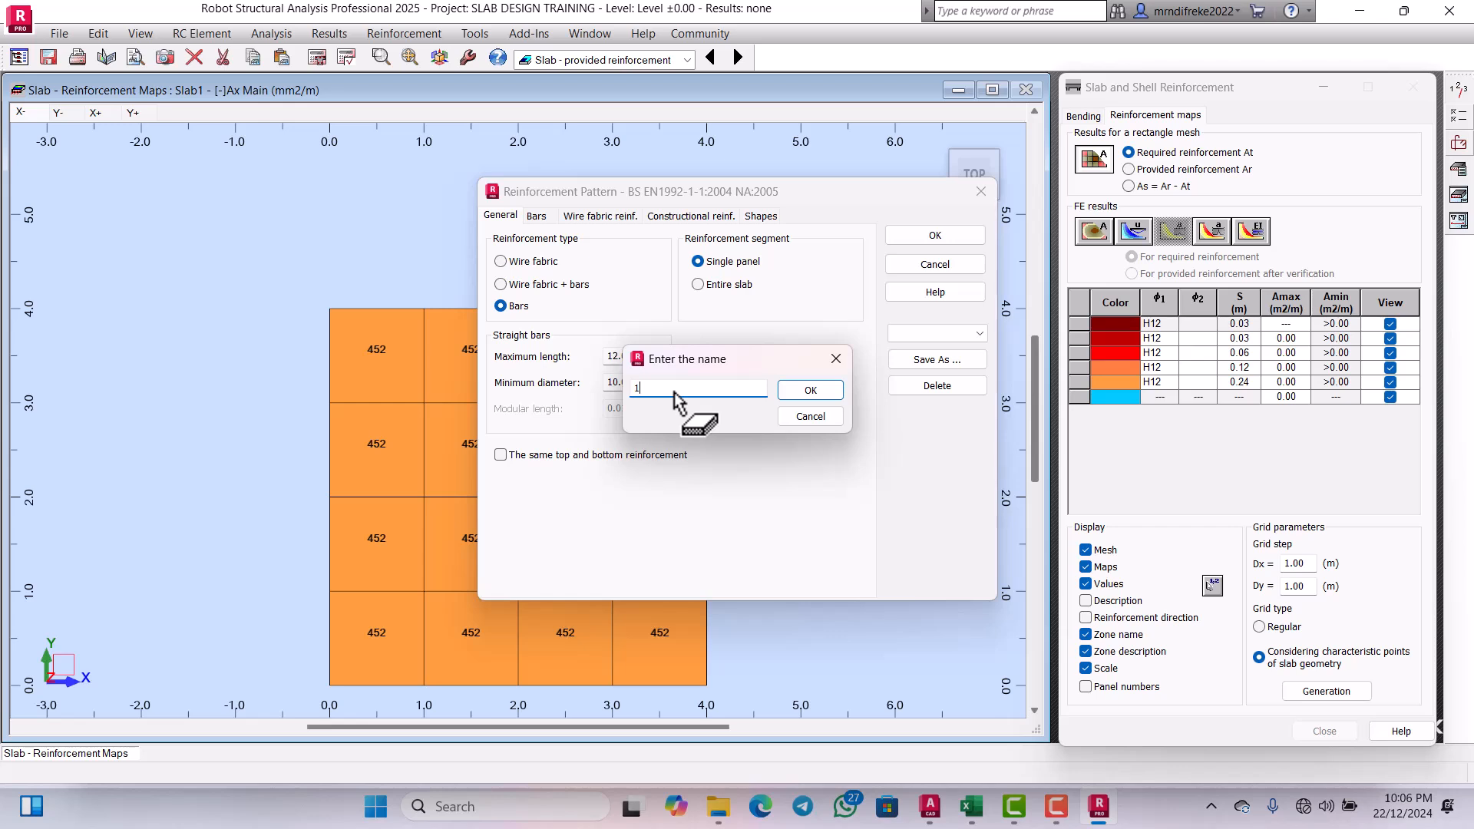
{"action": "type", "text": "18"}
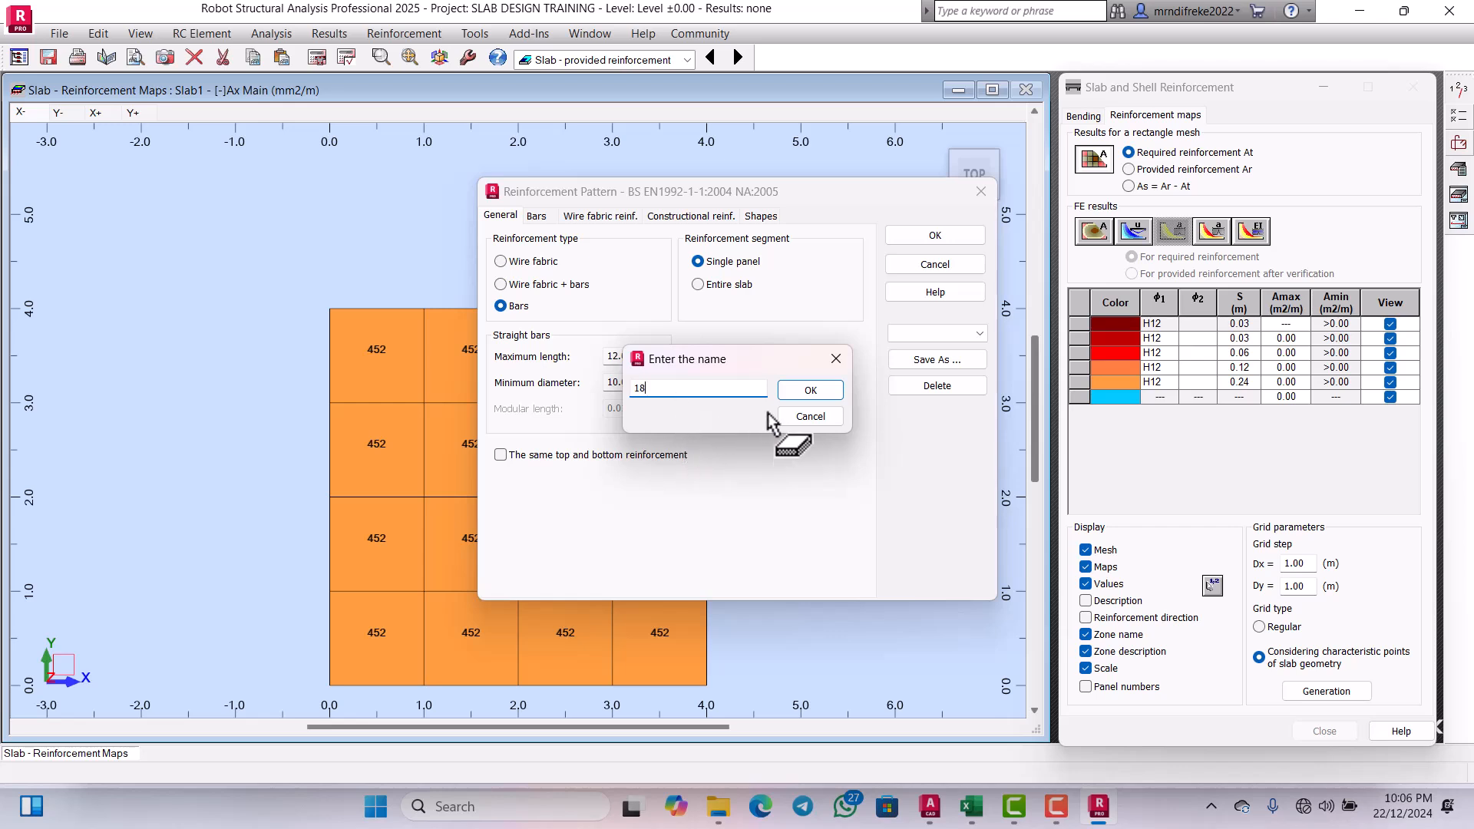
{"action": "left_click", "coordinate": [811, 391]}
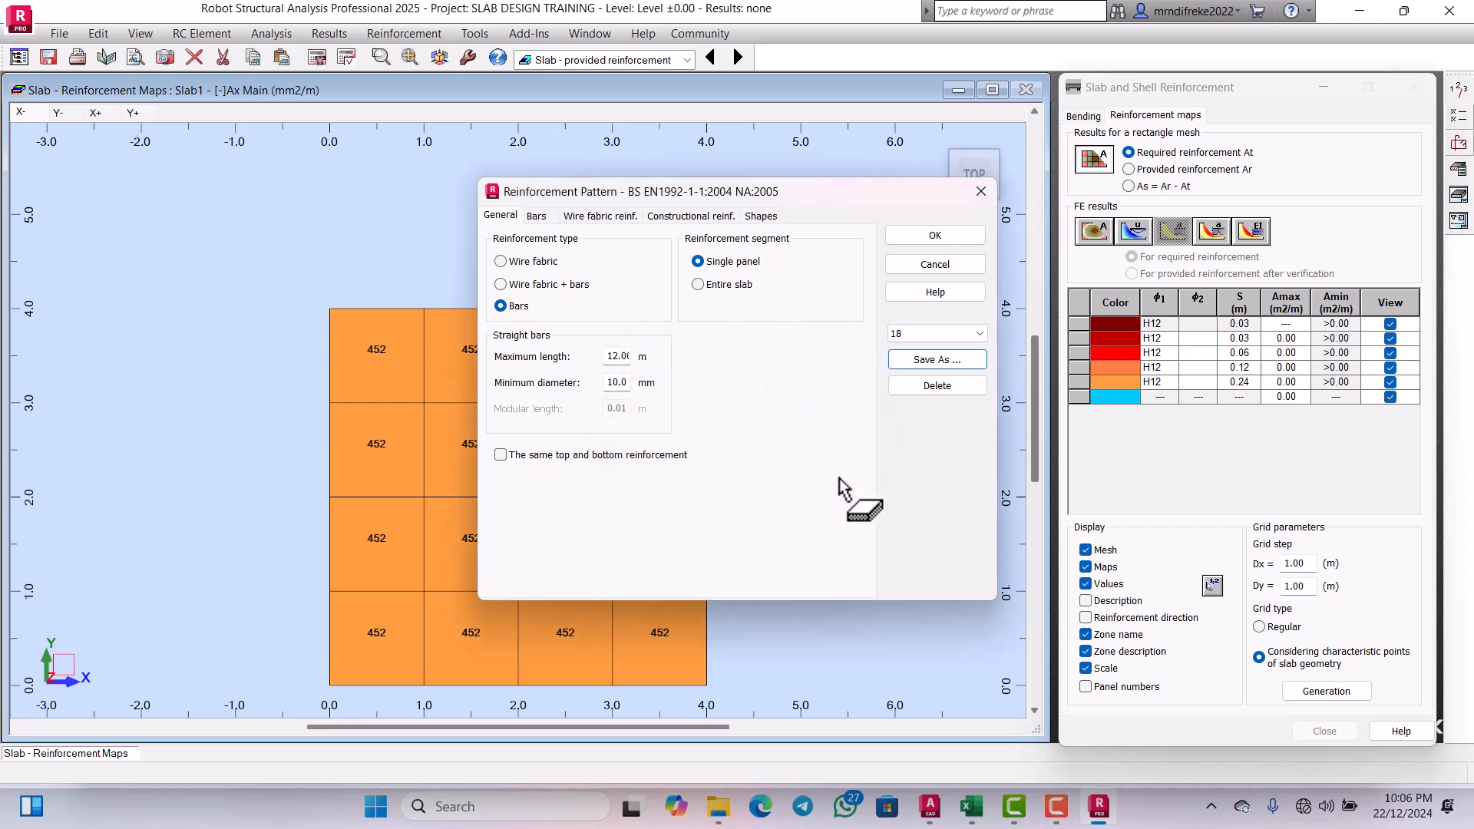
{"action": "left_click", "coordinate": [918, 237]}
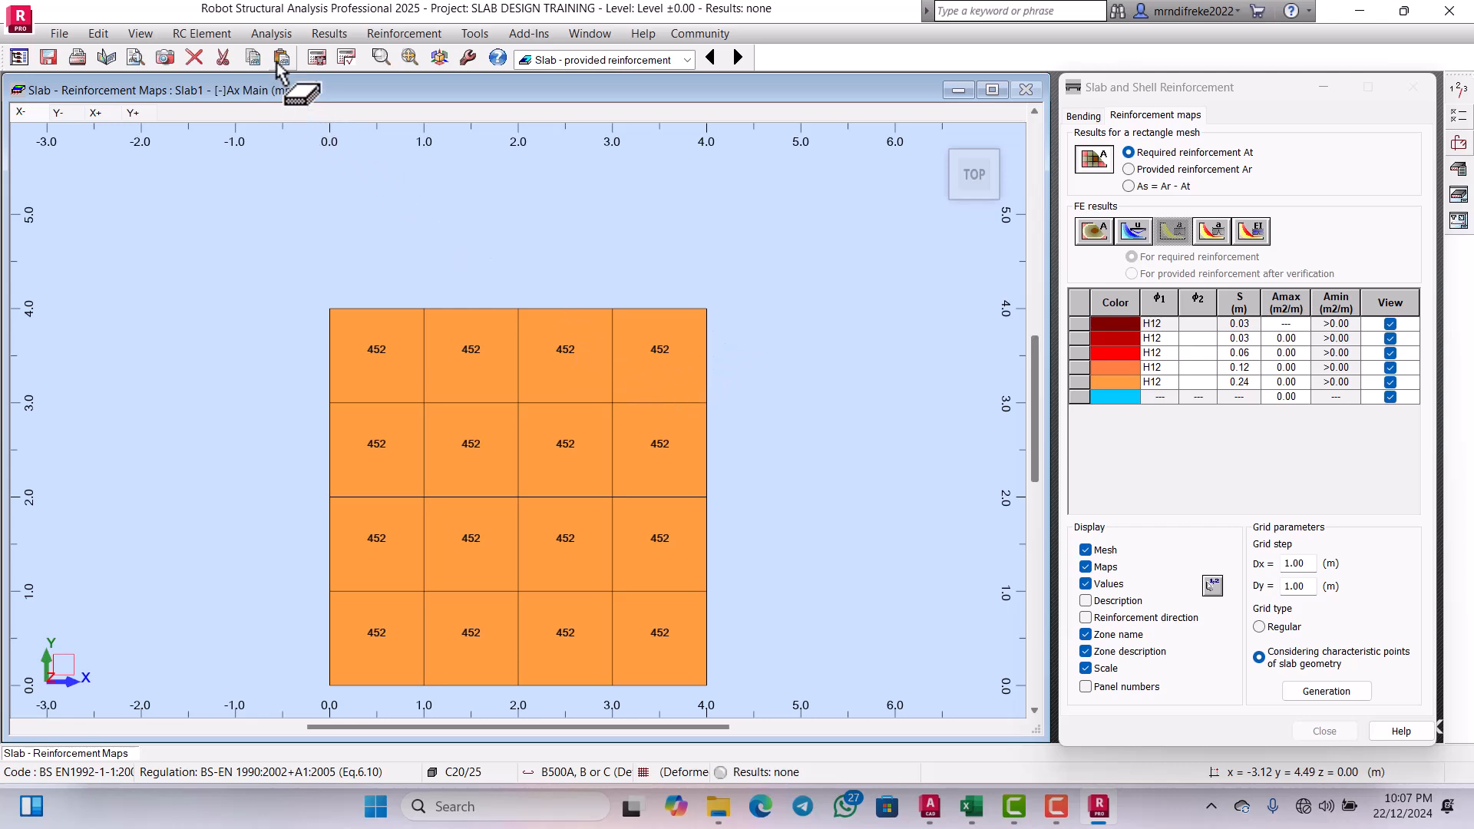
Step: Calculate the slab's provided reinforcement without generating drawings or keeping the existing reinforcement
{"action": "left_click", "coordinate": [317, 61]}
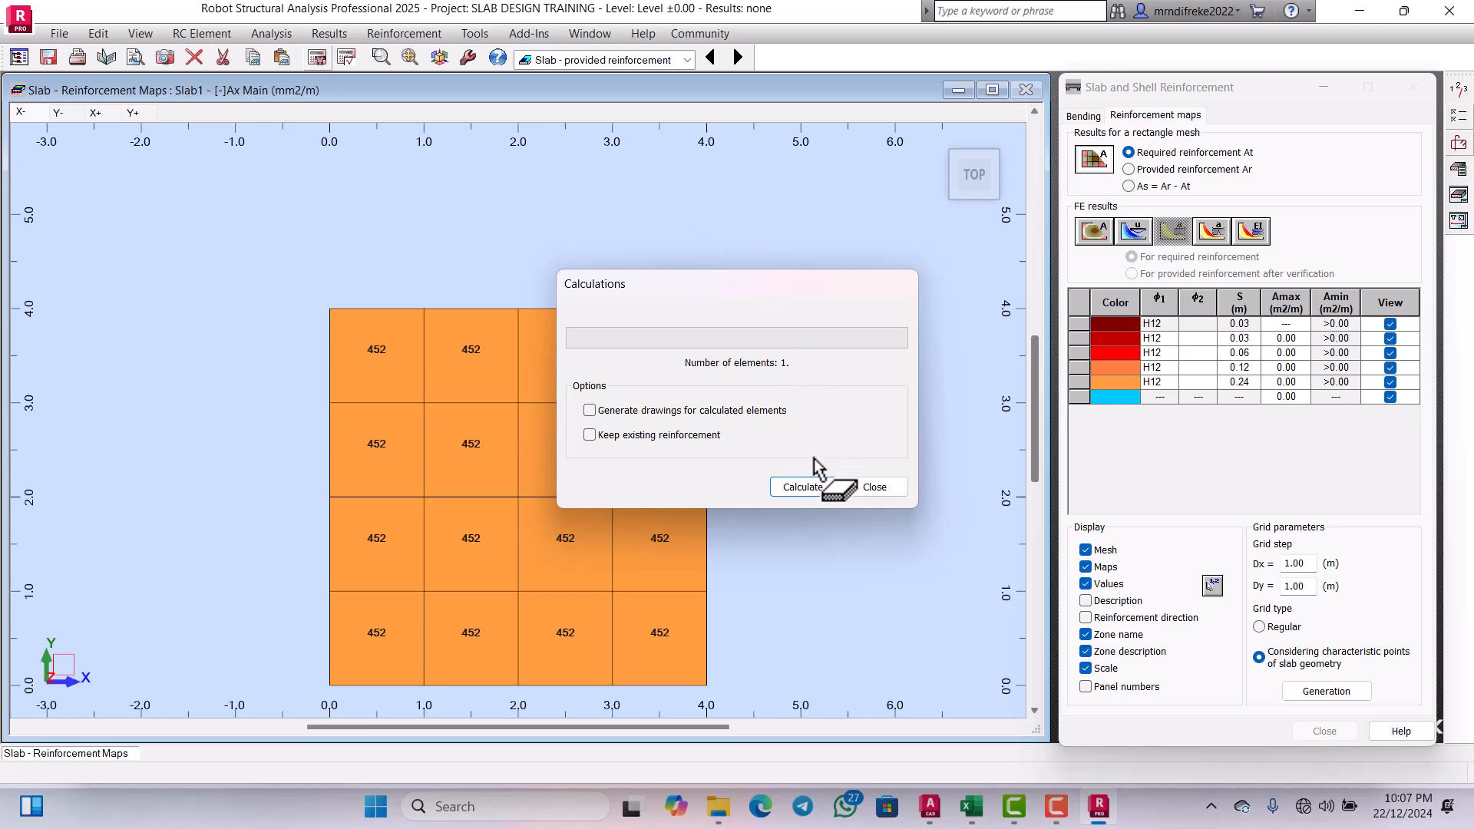
{"action": "left_click", "coordinate": [812, 488]}
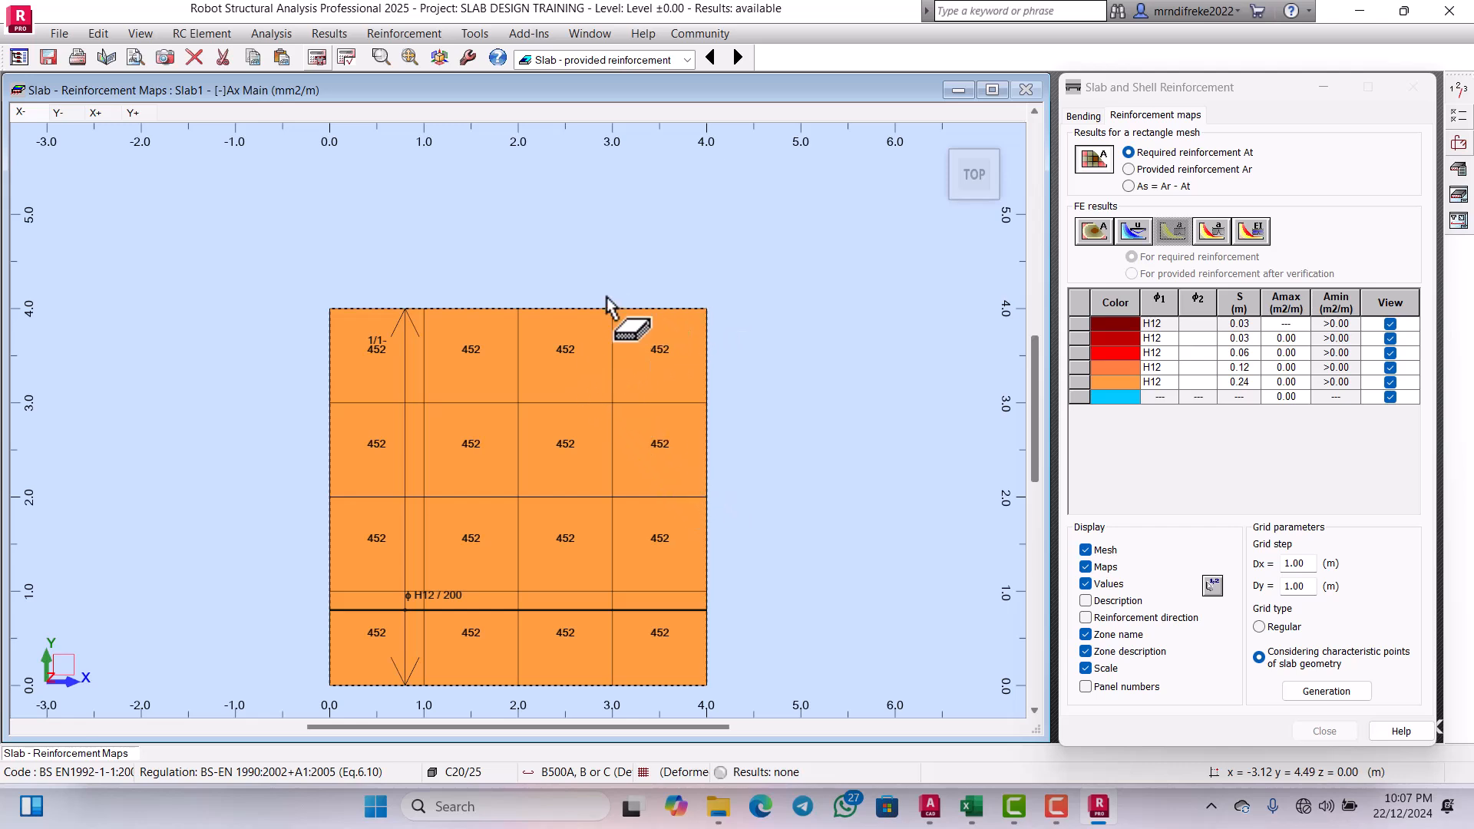
{"action": "scroll", "coordinate": [603, 310], "scroll_direction": "down", "scroll_amount": 1}
{"action": "scroll", "coordinate": [596, 380], "scroll_direction": "up", "scroll_amount": 1}
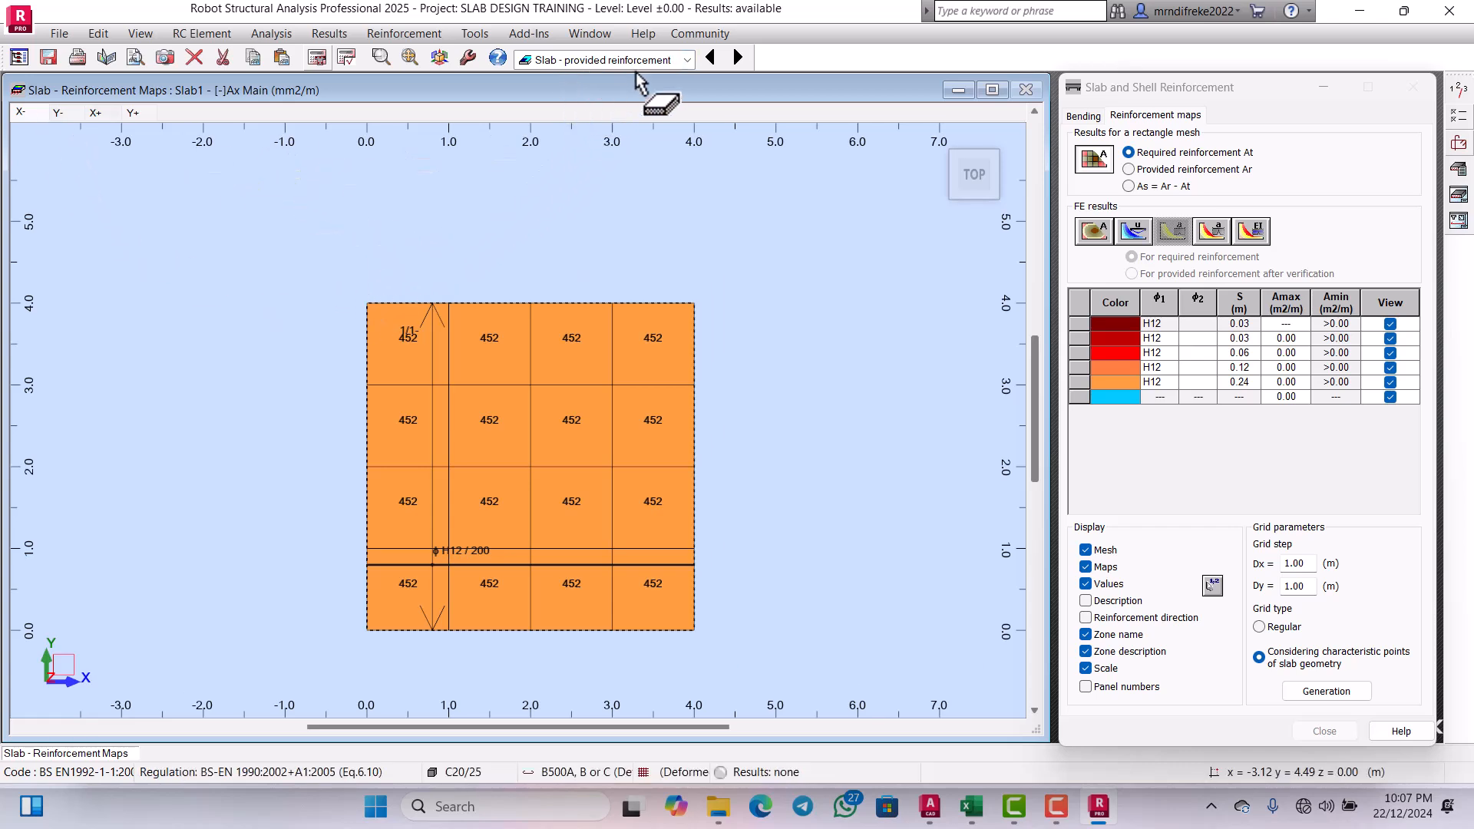
Step: Switch from the provided reinforcement maps to the RC Design layout for slab reinforcement
{"action": "left_click", "coordinate": [687, 61]}
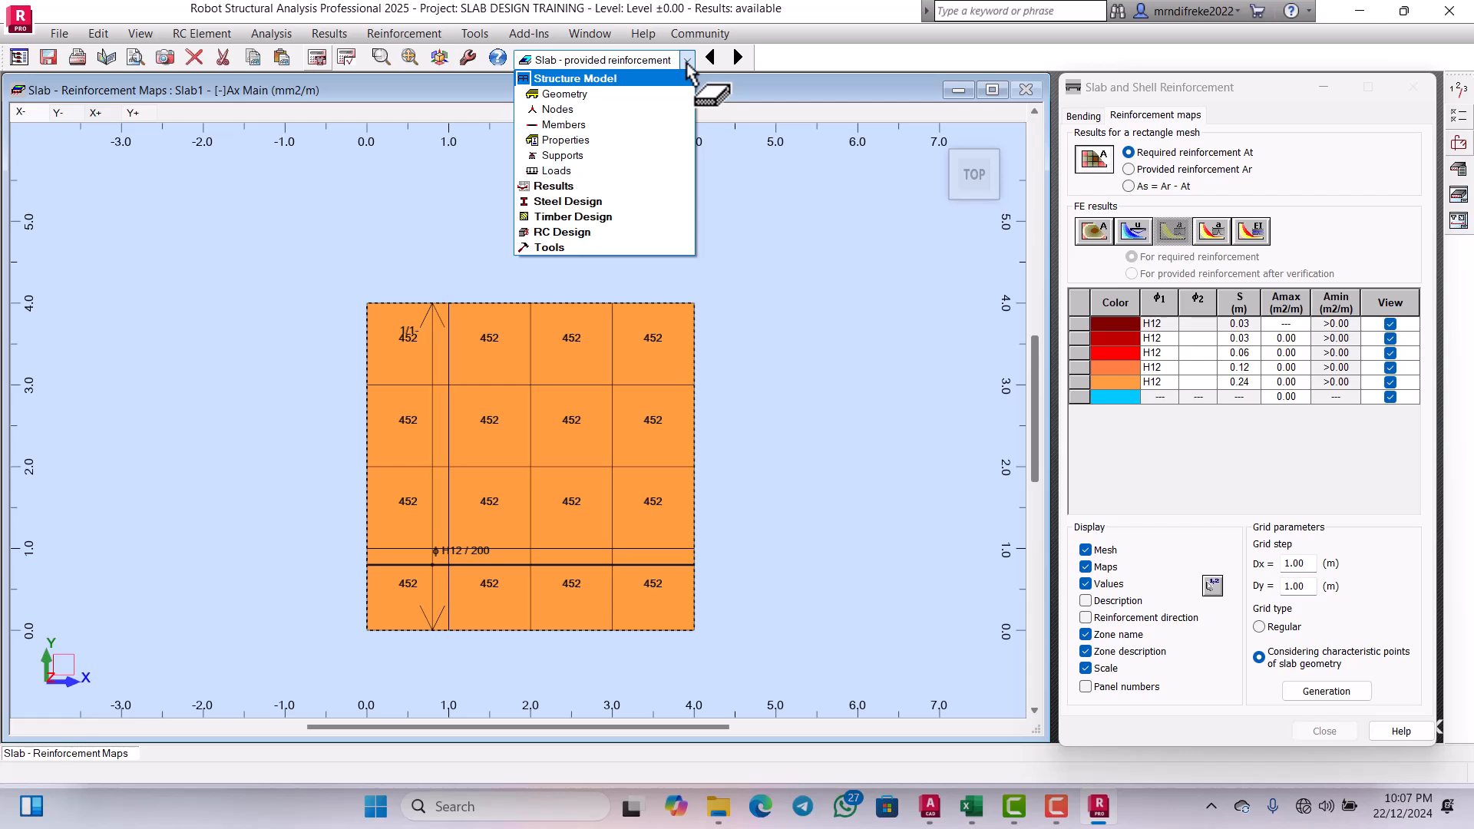
{"action": "left_click", "coordinate": [564, 232]}
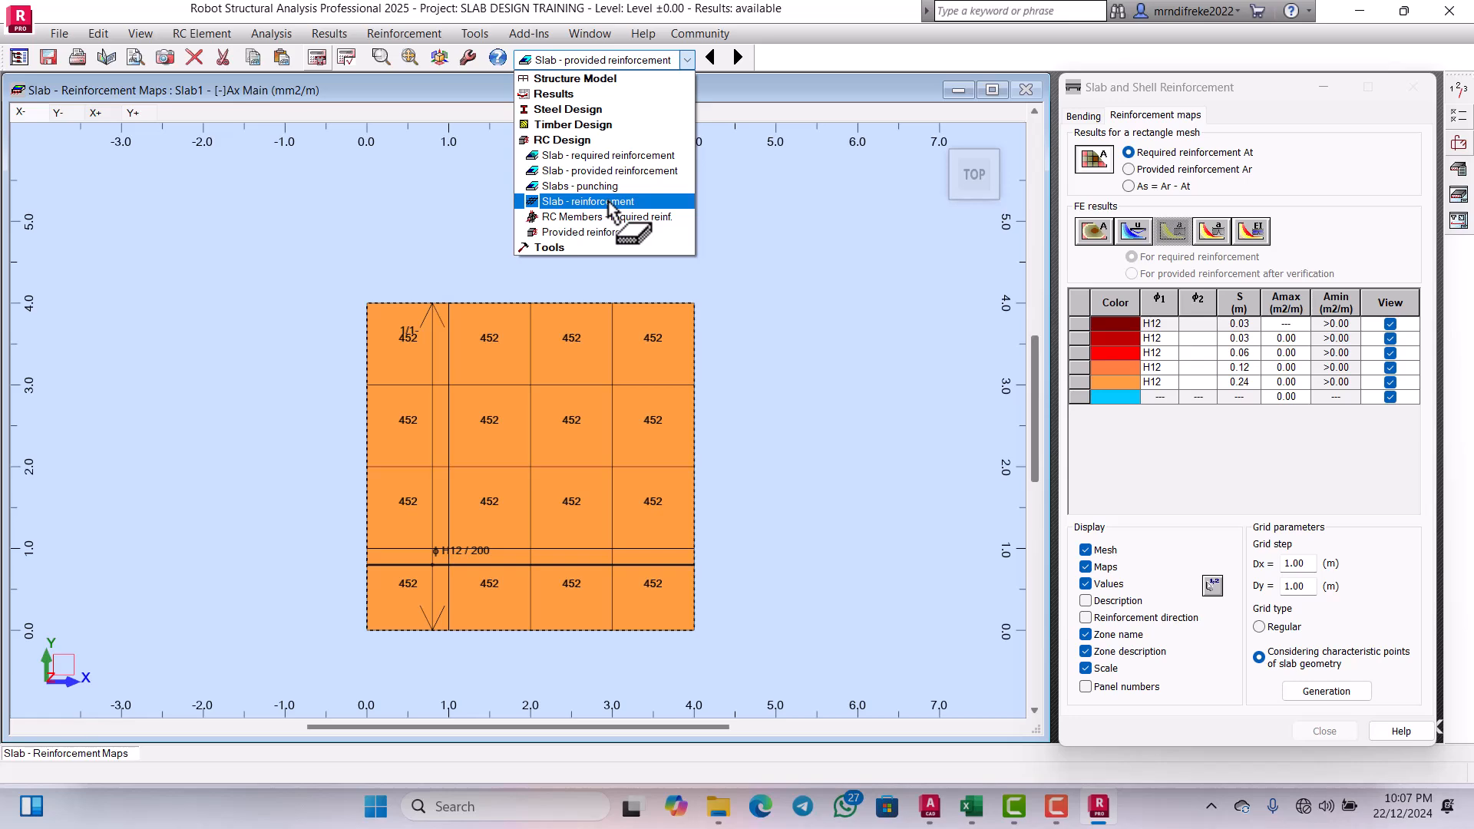
{"action": "left_click", "coordinate": [609, 202]}
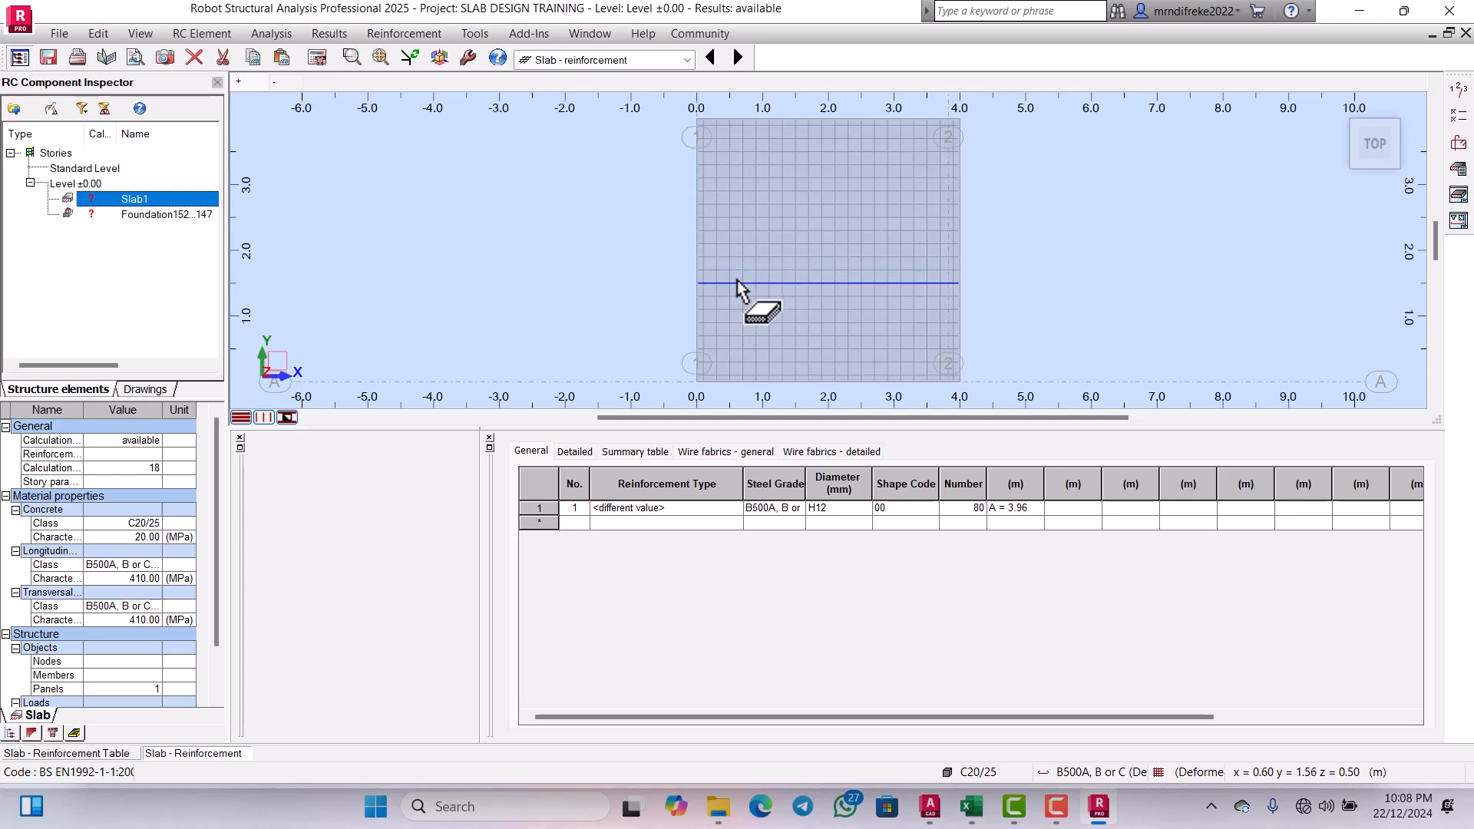
Step: Examine the slab's generated reinforcement bars in plan and in a 3D corner view
{"action": "scroll", "coordinate": [763, 271], "scroll_direction": "down", "scroll_amount": 3}
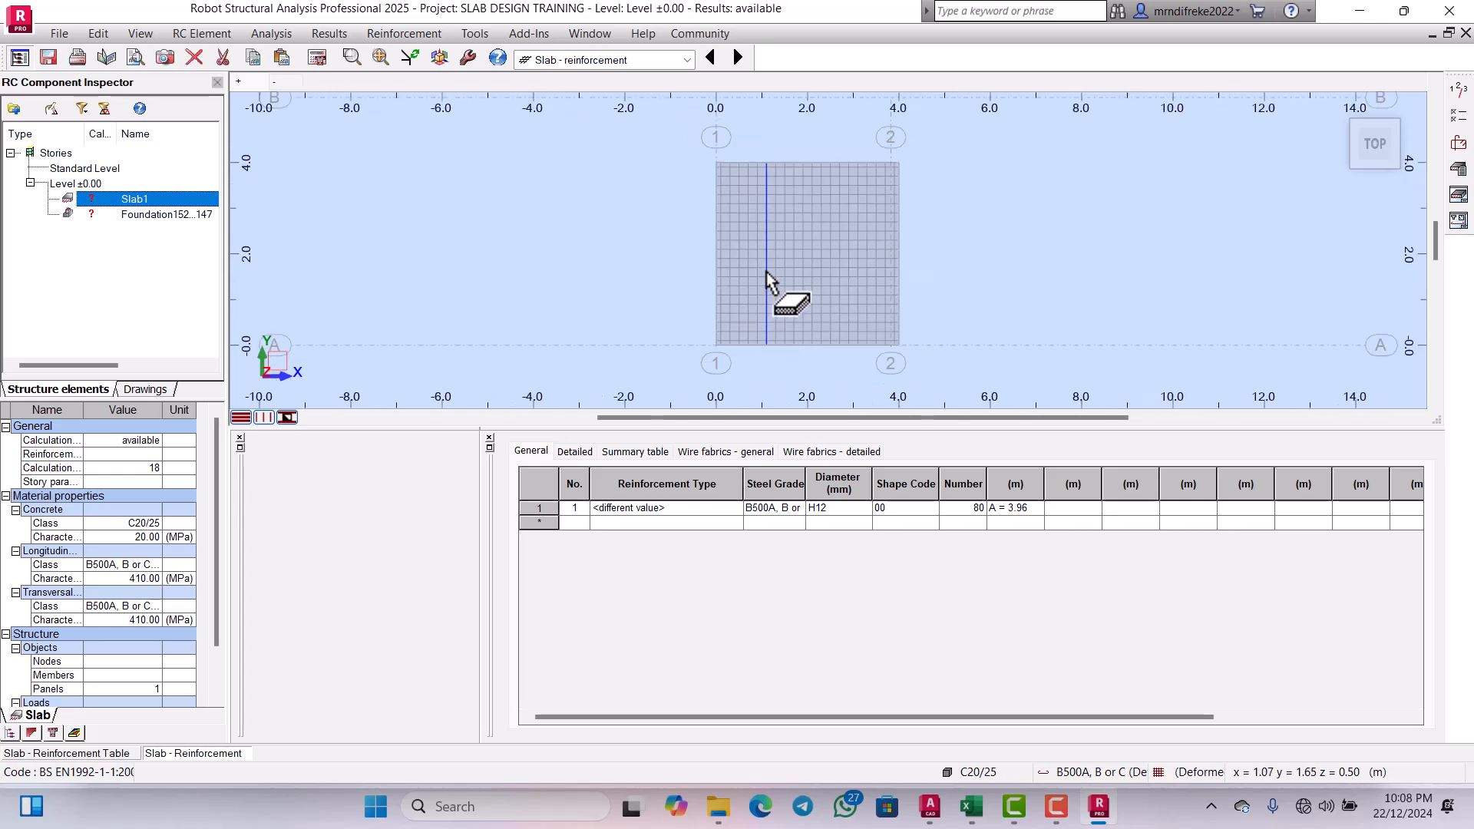
{"action": "scroll", "coordinate": [769, 271], "scroll_direction": "up", "scroll_amount": 2}
{"action": "scroll", "coordinate": [796, 235], "scroll_direction": "up", "scroll_amount": 1}
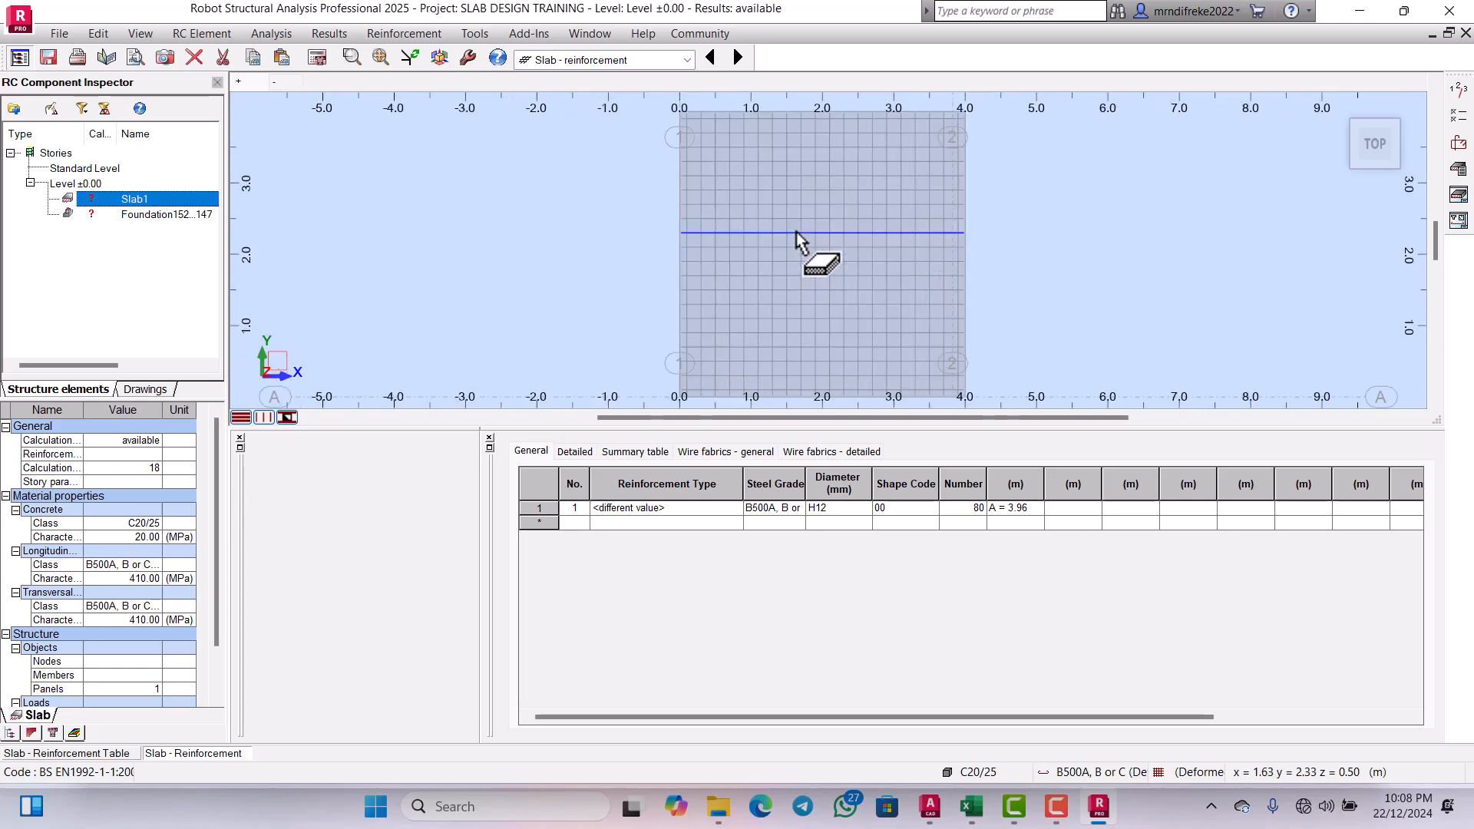
{"action": "scroll", "coordinate": [820, 248], "scroll_direction": "down", "scroll_amount": 1}
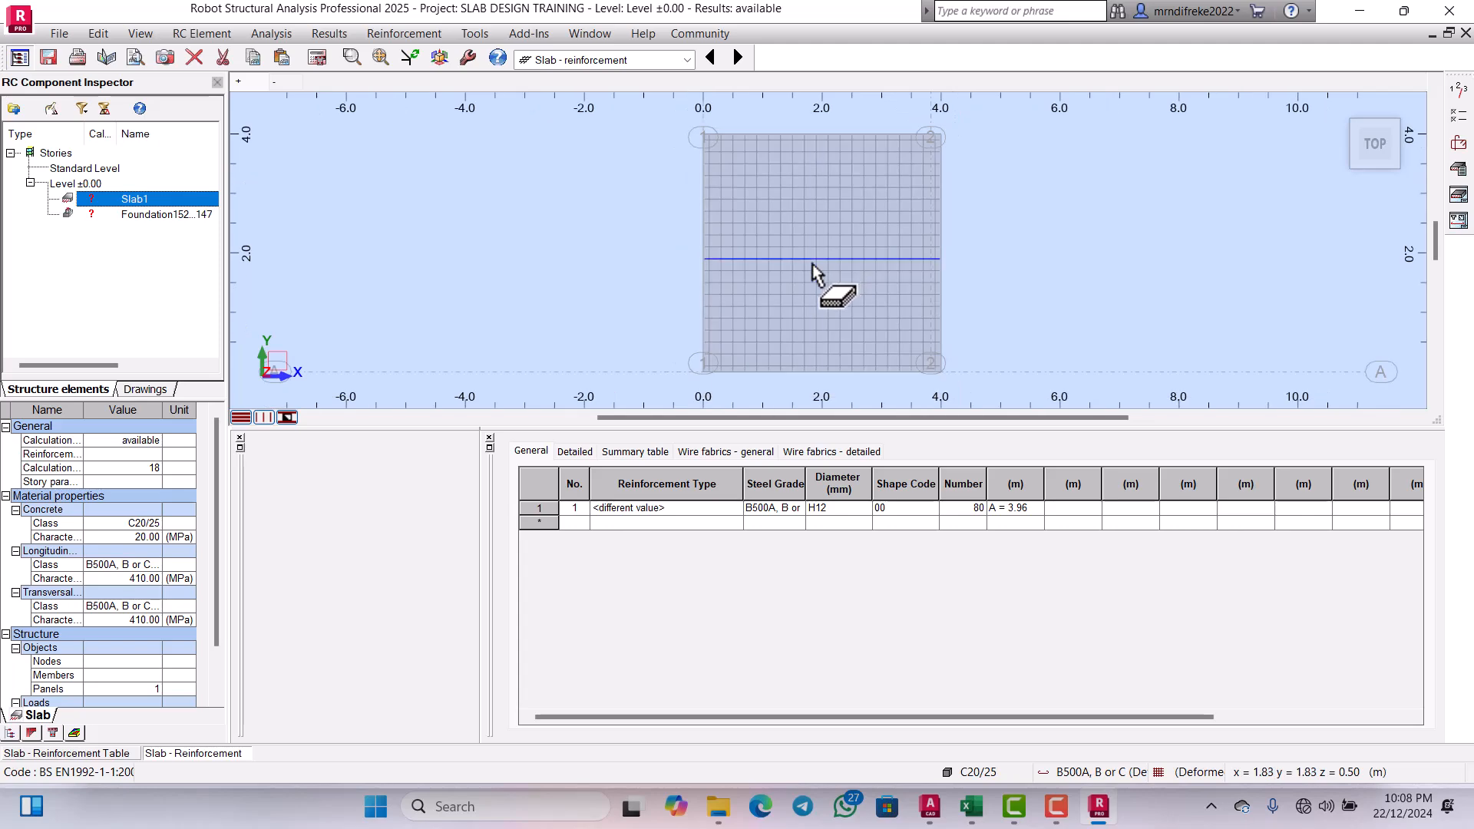
{"action": "left_click", "coordinate": [1356, 136]}
{"action": "scroll", "coordinate": [840, 340], "scroll_direction": "up", "scroll_amount": 2}
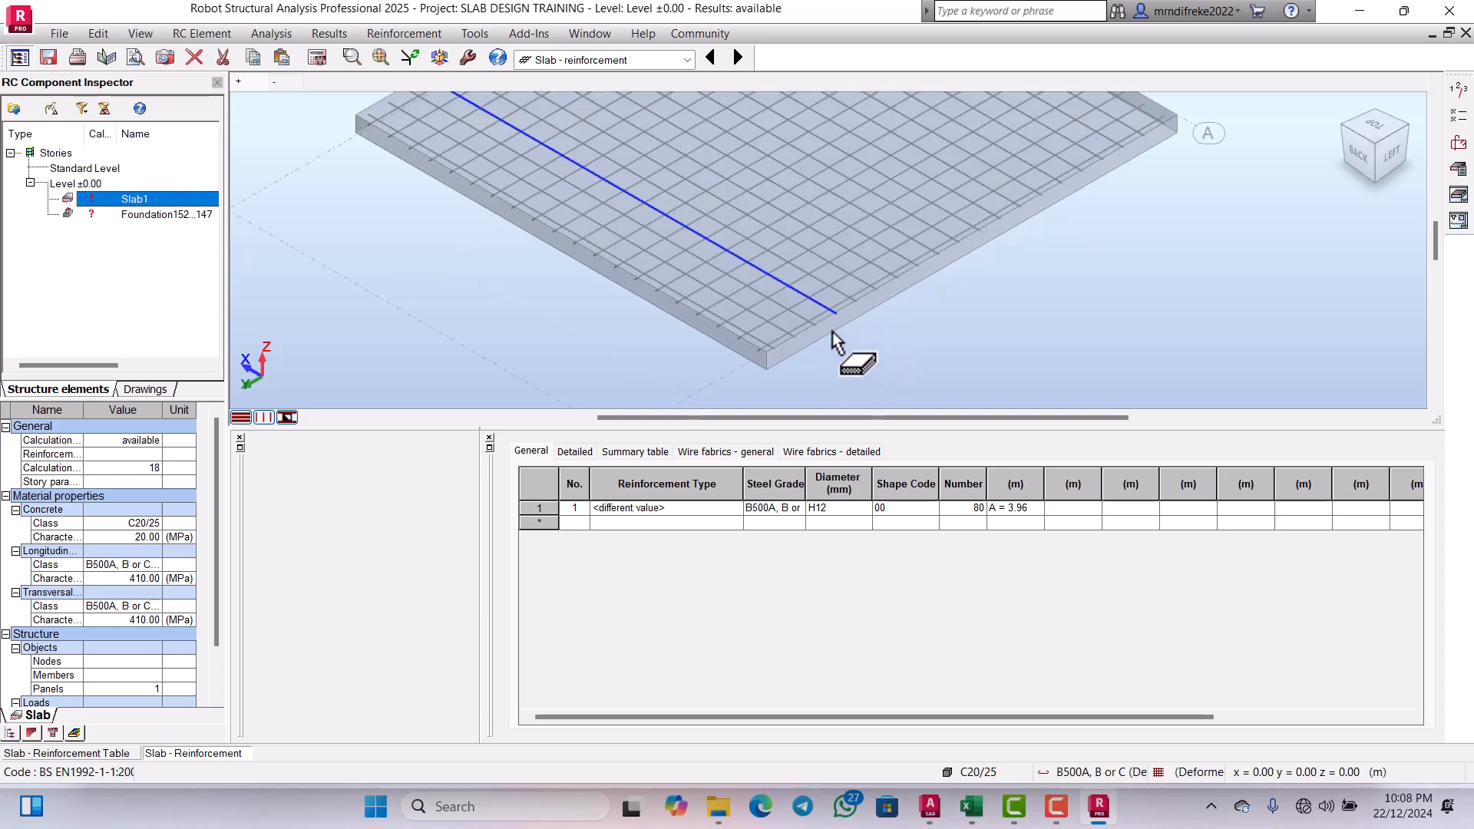
{"action": "scroll", "coordinate": [888, 226], "scroll_direction": "down", "scroll_amount": 2}
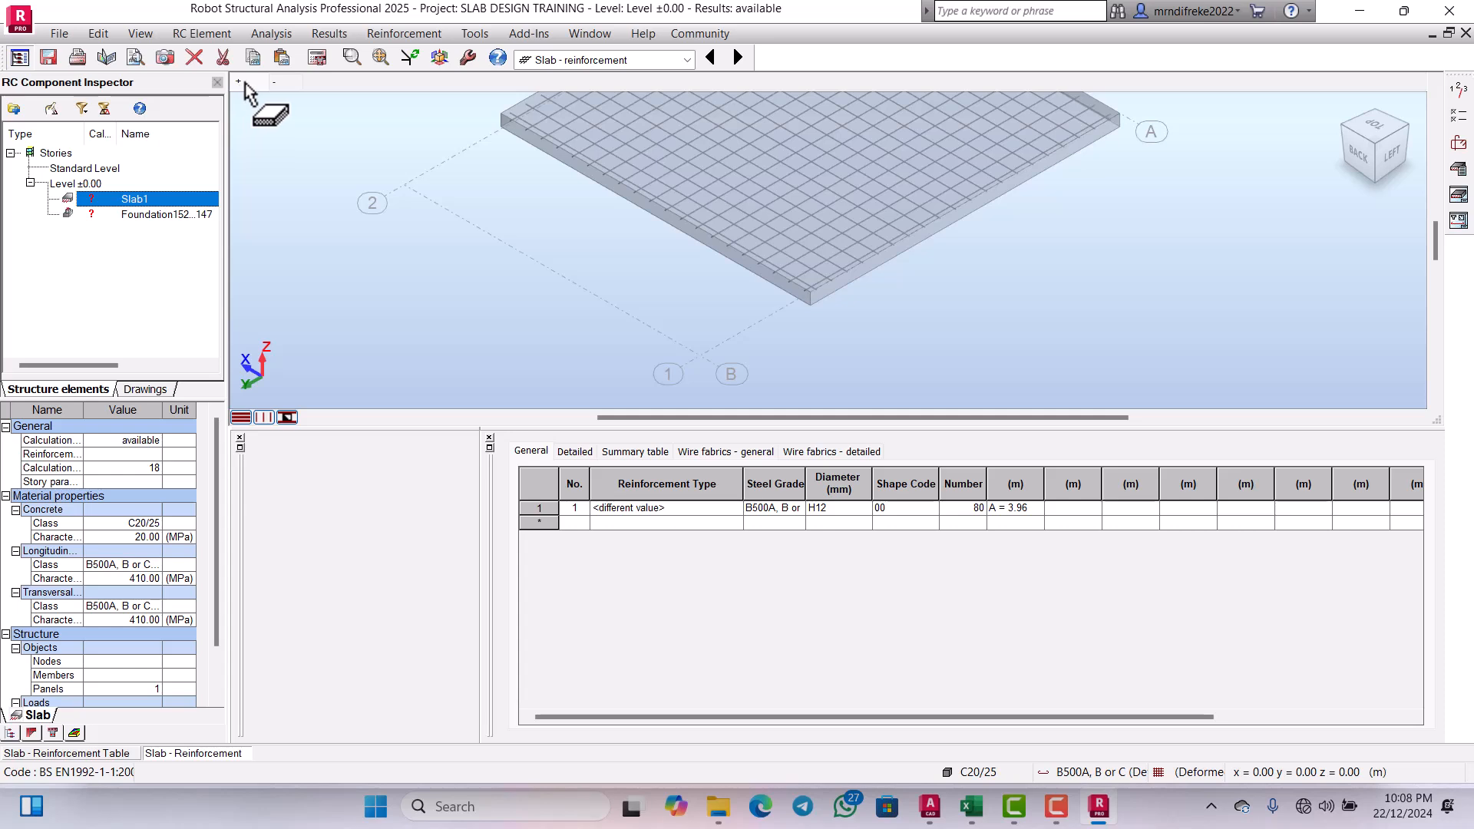
Step: Display the slab's bottom reinforcement in plan and list its bars in the detailed reinforcement table
{"action": "left_click", "coordinate": [277, 82]}
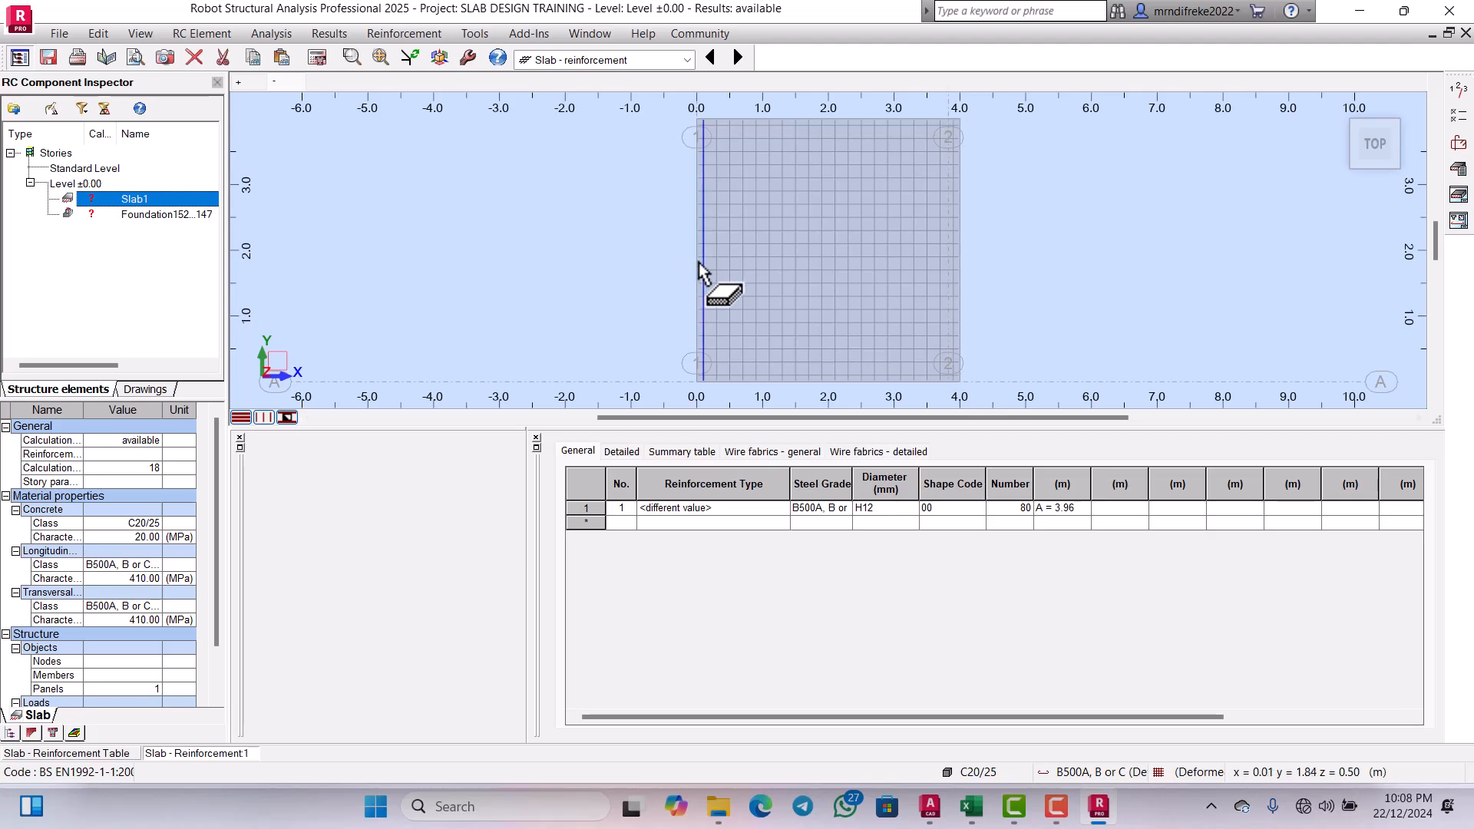
{"action": "scroll", "coordinate": [797, 269], "scroll_direction": "down", "scroll_amount": 1}
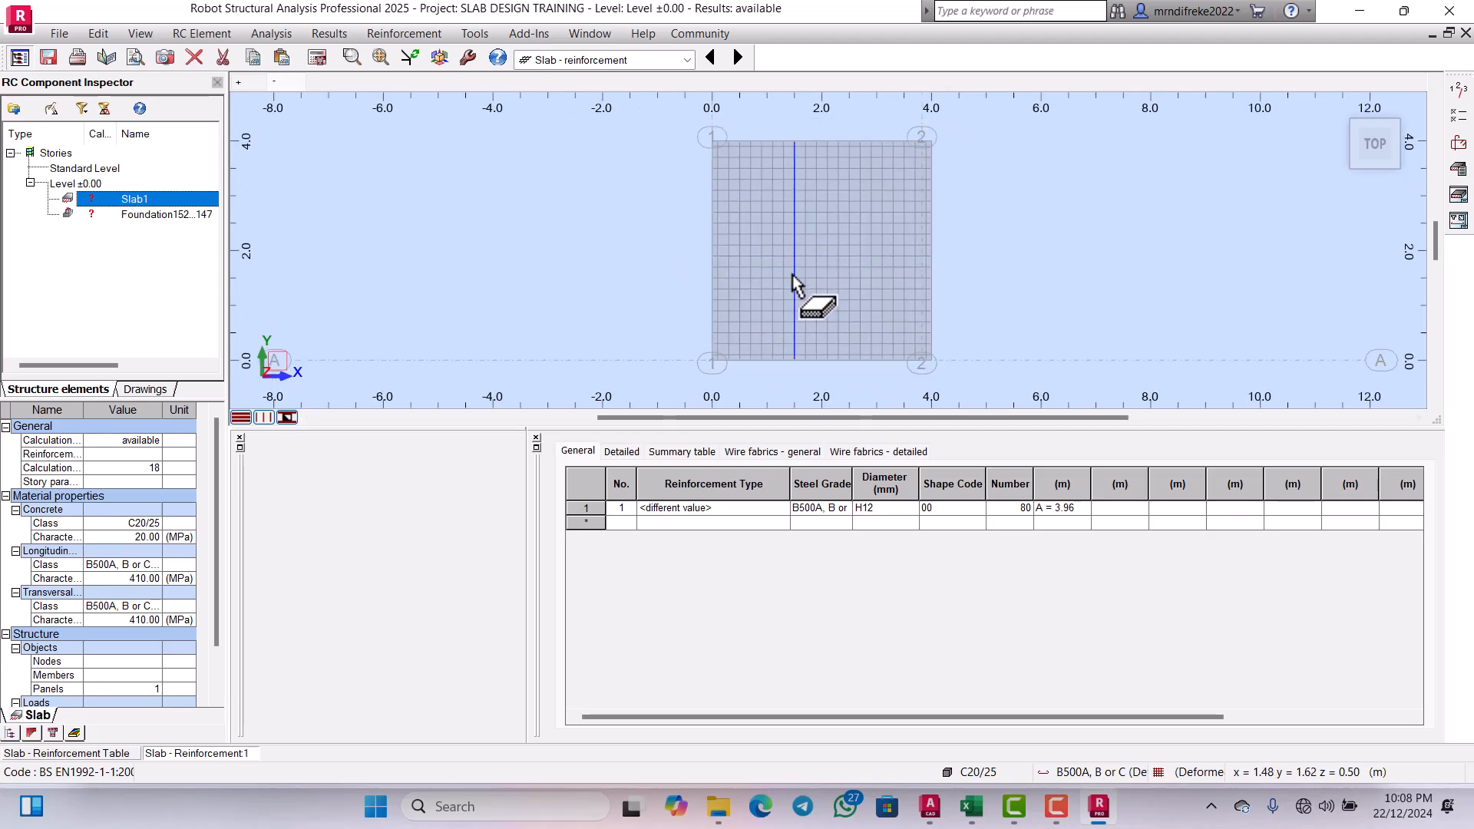
{"action": "left_click", "coordinate": [622, 452]}
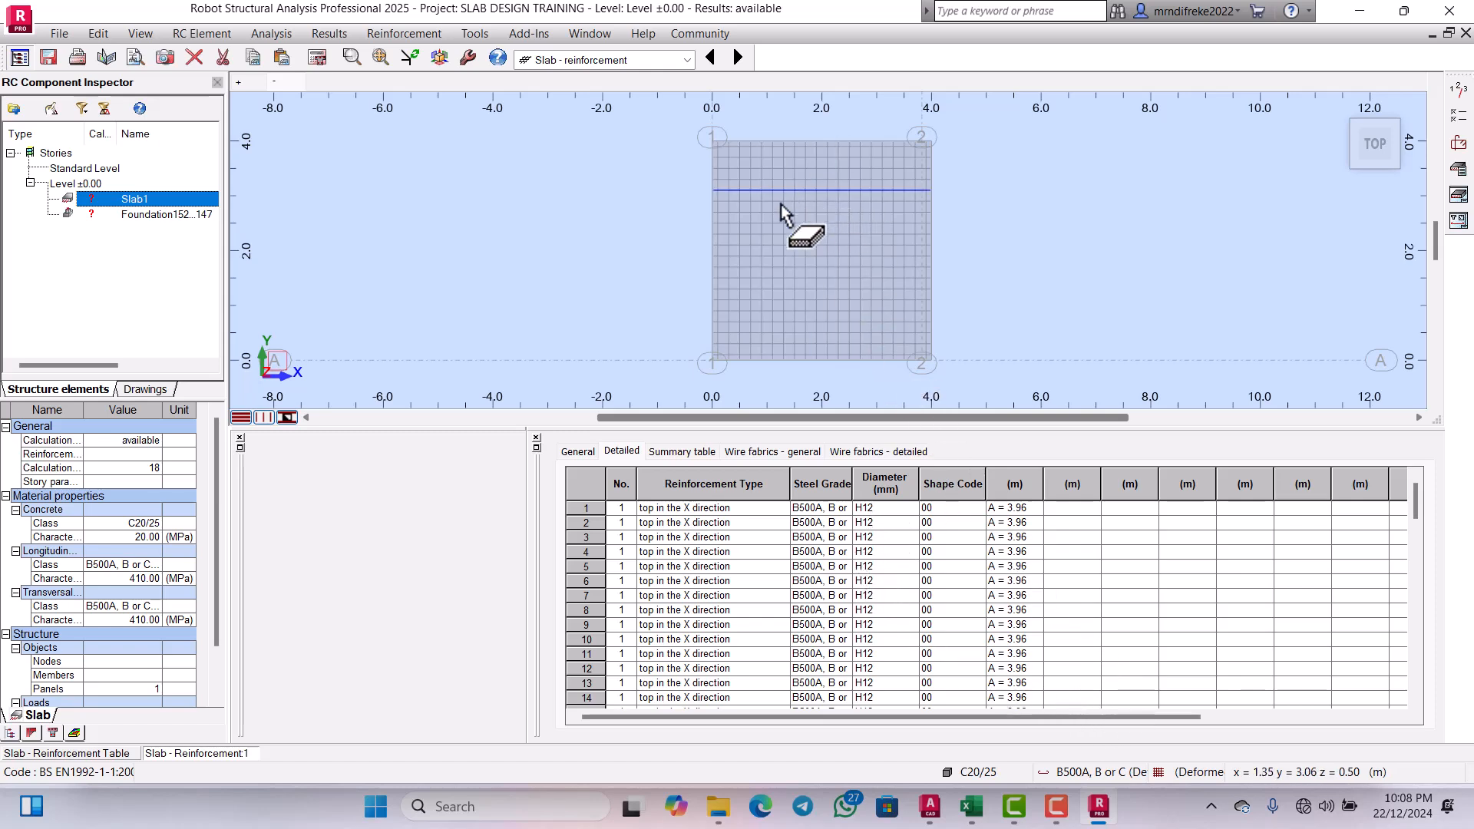
Step: Inspect individual bottom bars in the X and Y directions in a 3D corner view of the slab
{"action": "mouse_move", "coordinate": [1358, 167]}
{"action": "left_click", "coordinate": [1358, 135]}
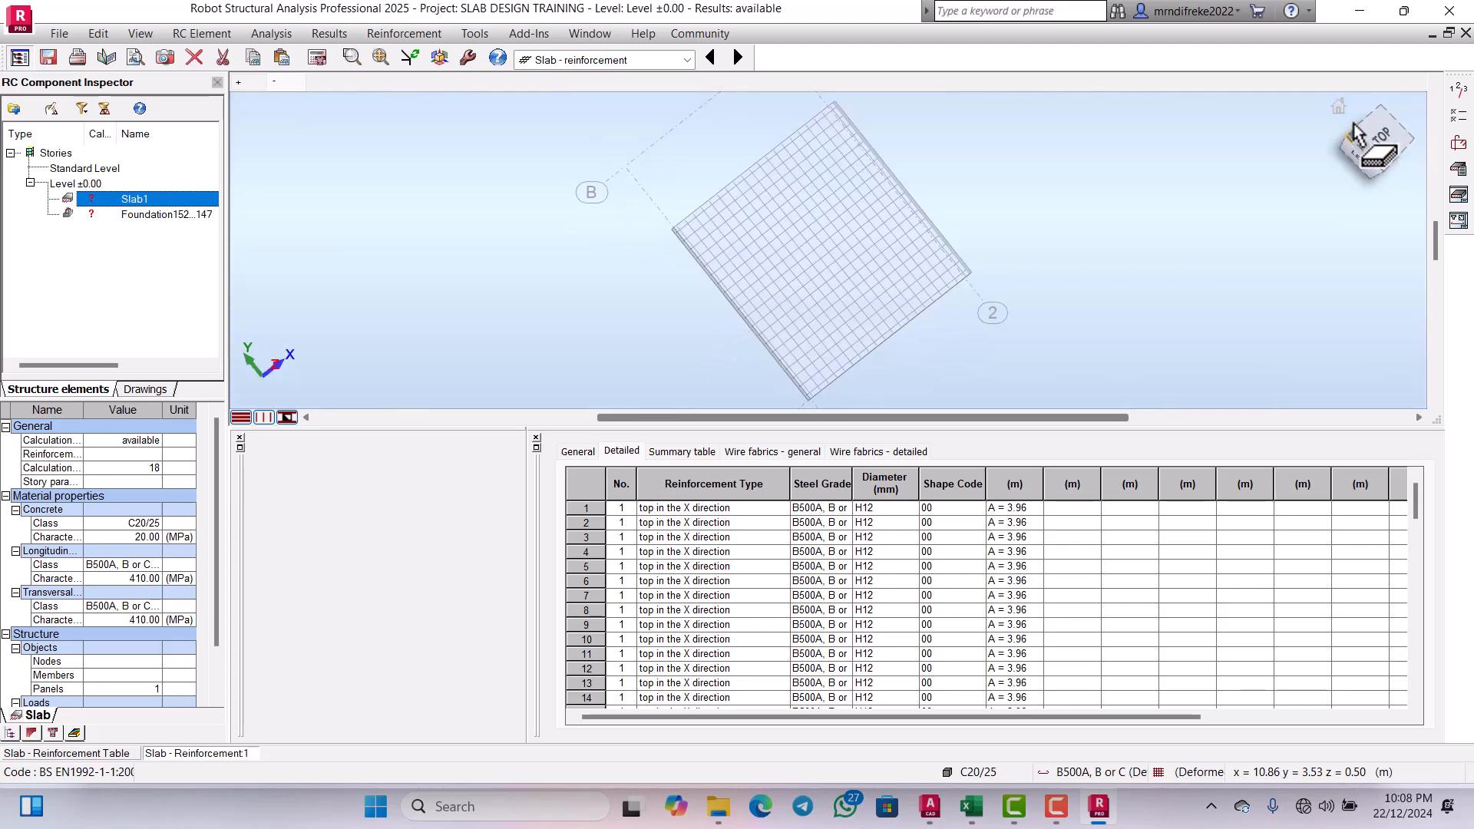
{"action": "scroll", "coordinate": [850, 315], "scroll_direction": "up", "scroll_amount": 1}
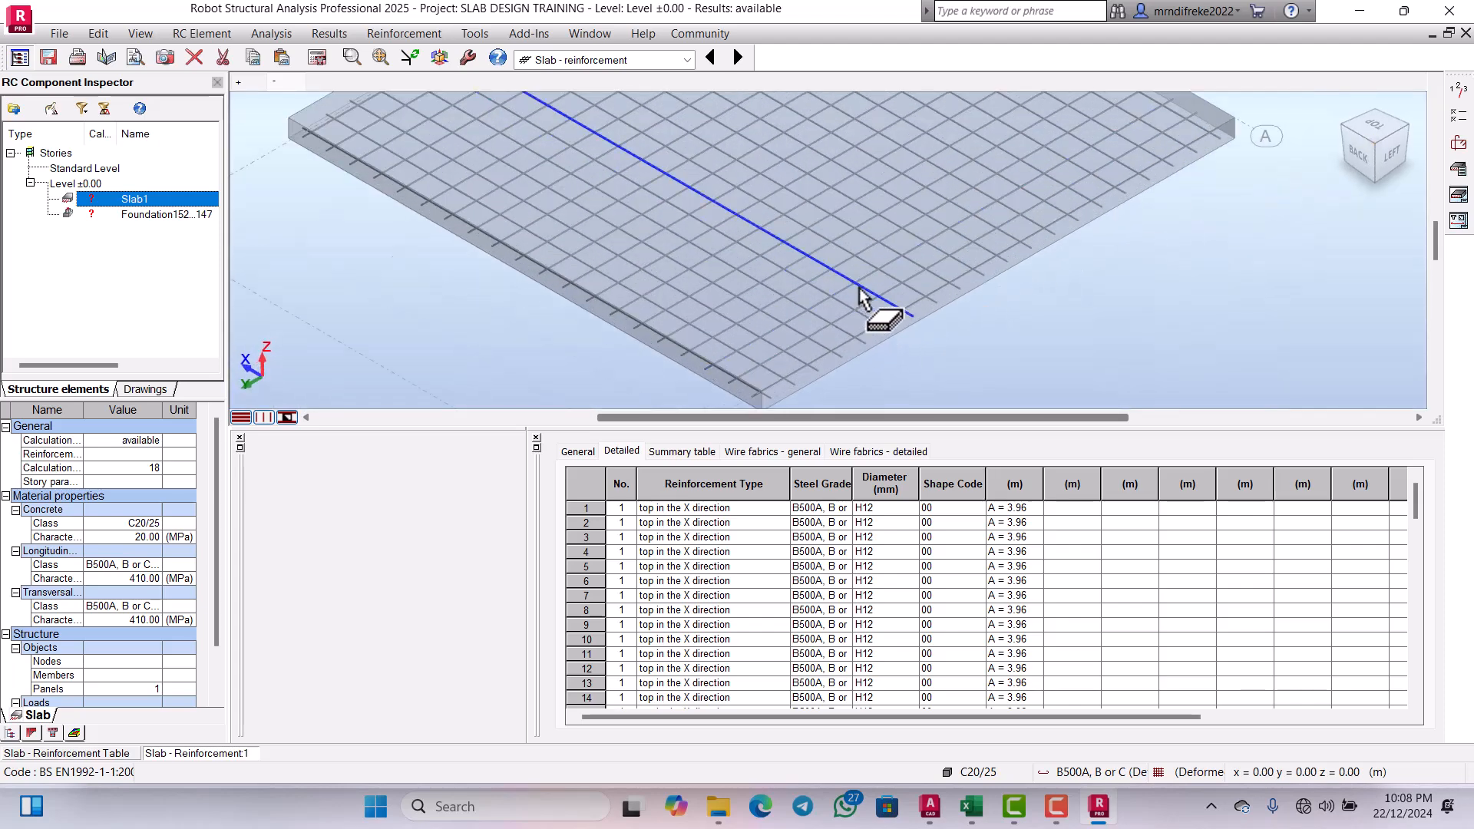
{"action": "left_click", "coordinate": [859, 289]}
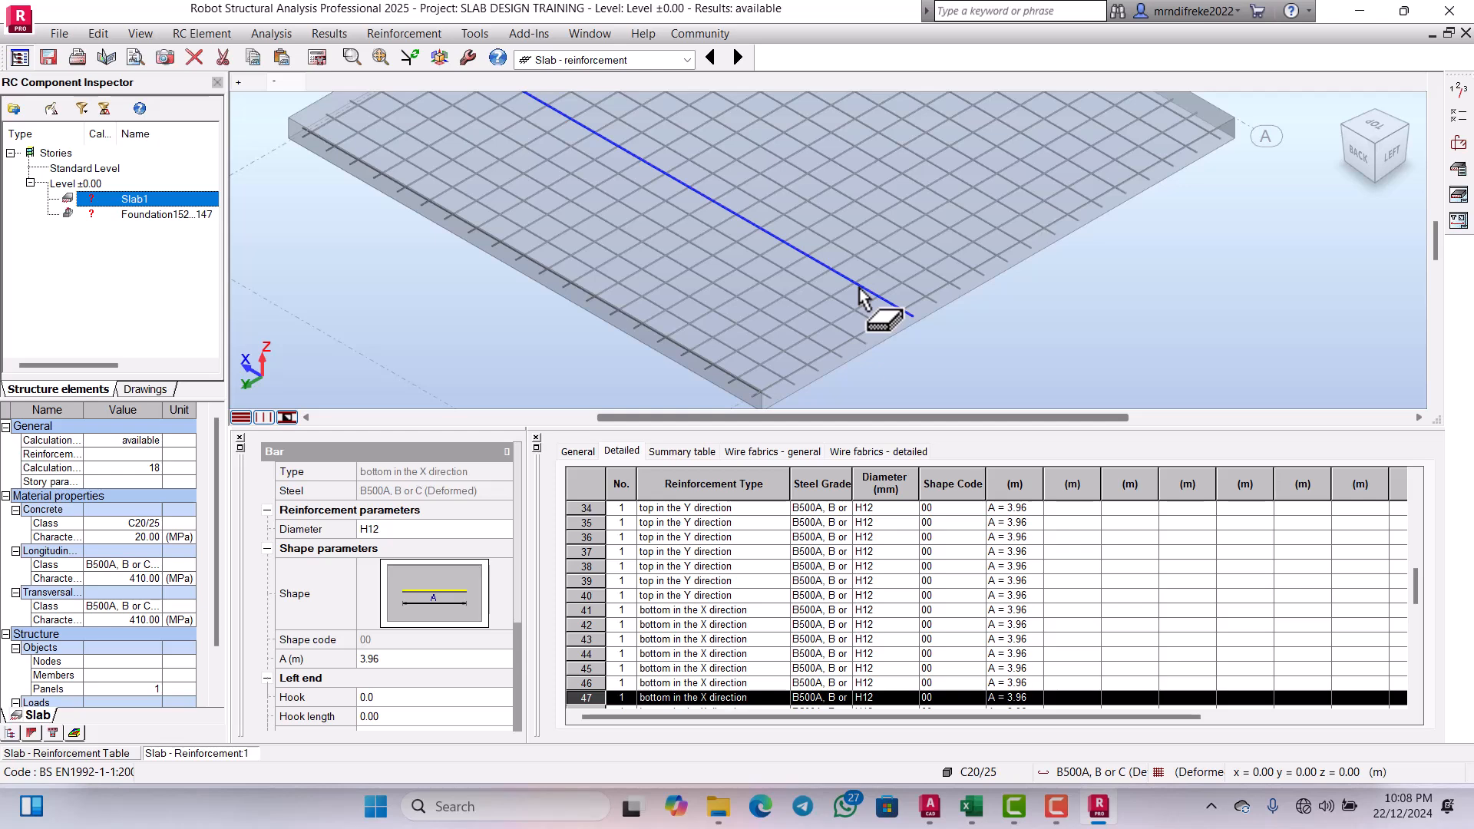
{"action": "scroll", "coordinate": [859, 289], "scroll_direction": "down", "scroll_amount": 1}
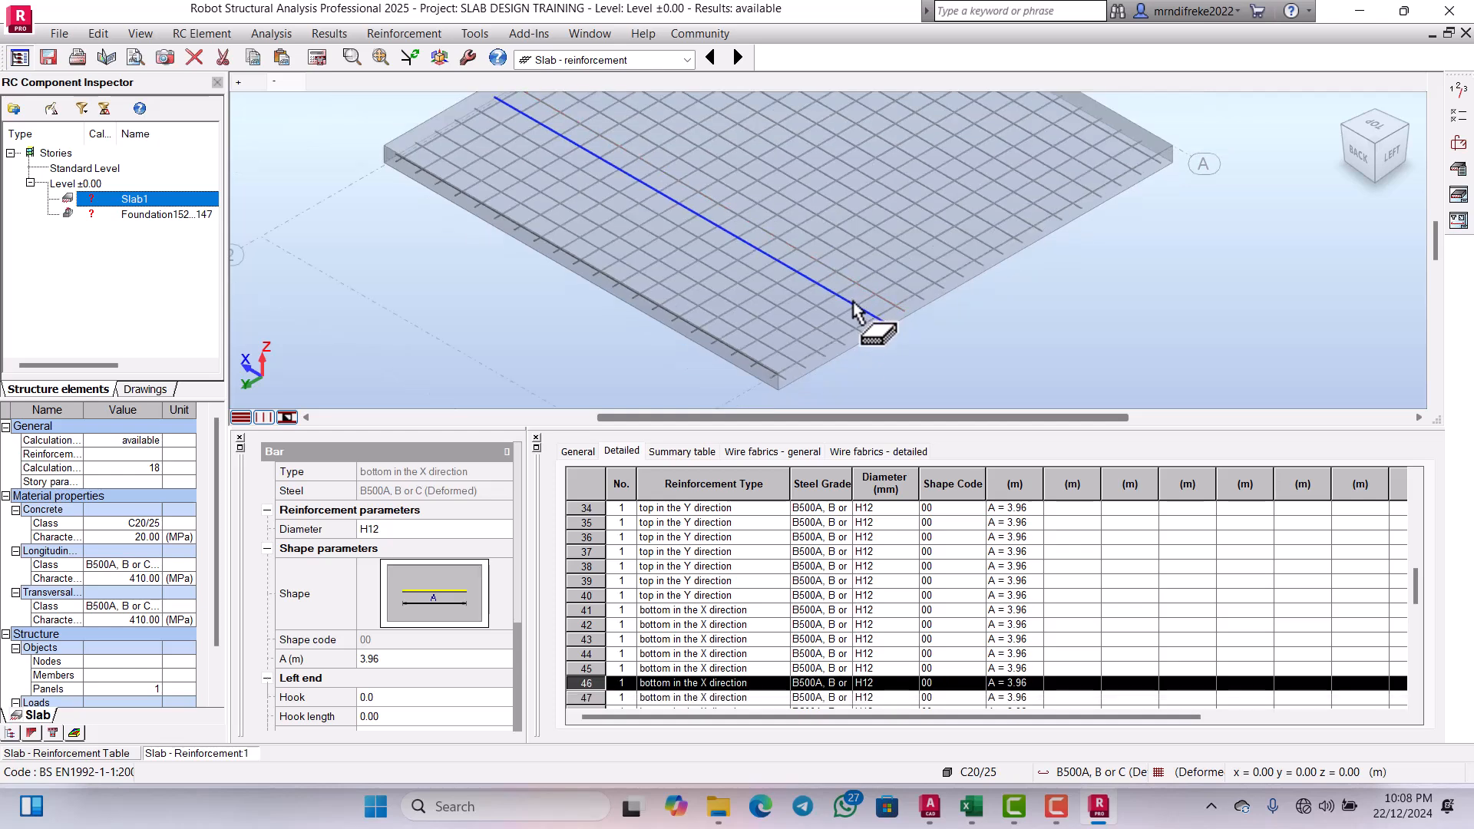
{"action": "left_click", "coordinate": [818, 310]}
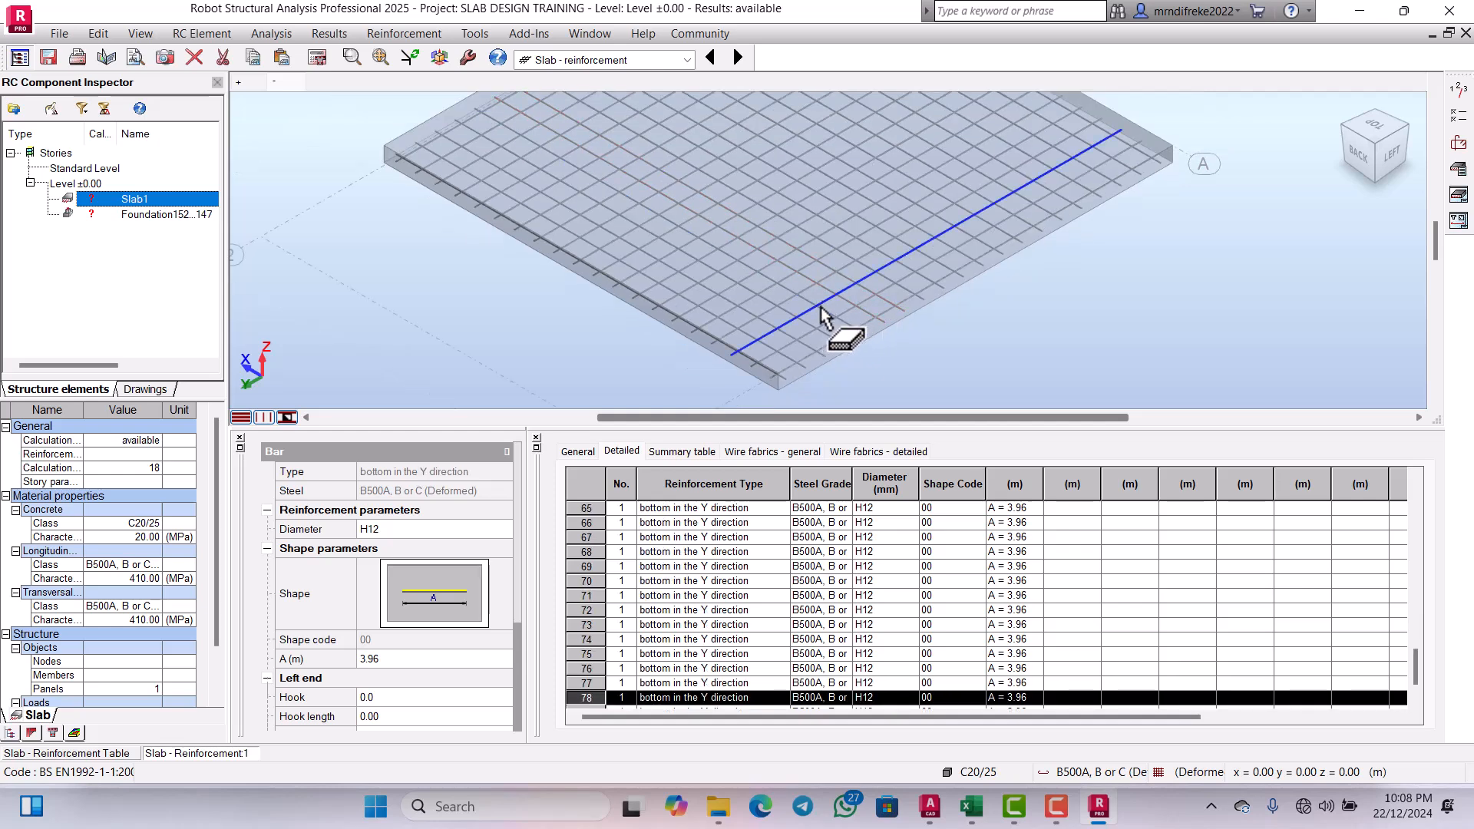
{"action": "left_click", "coordinate": [768, 298]}
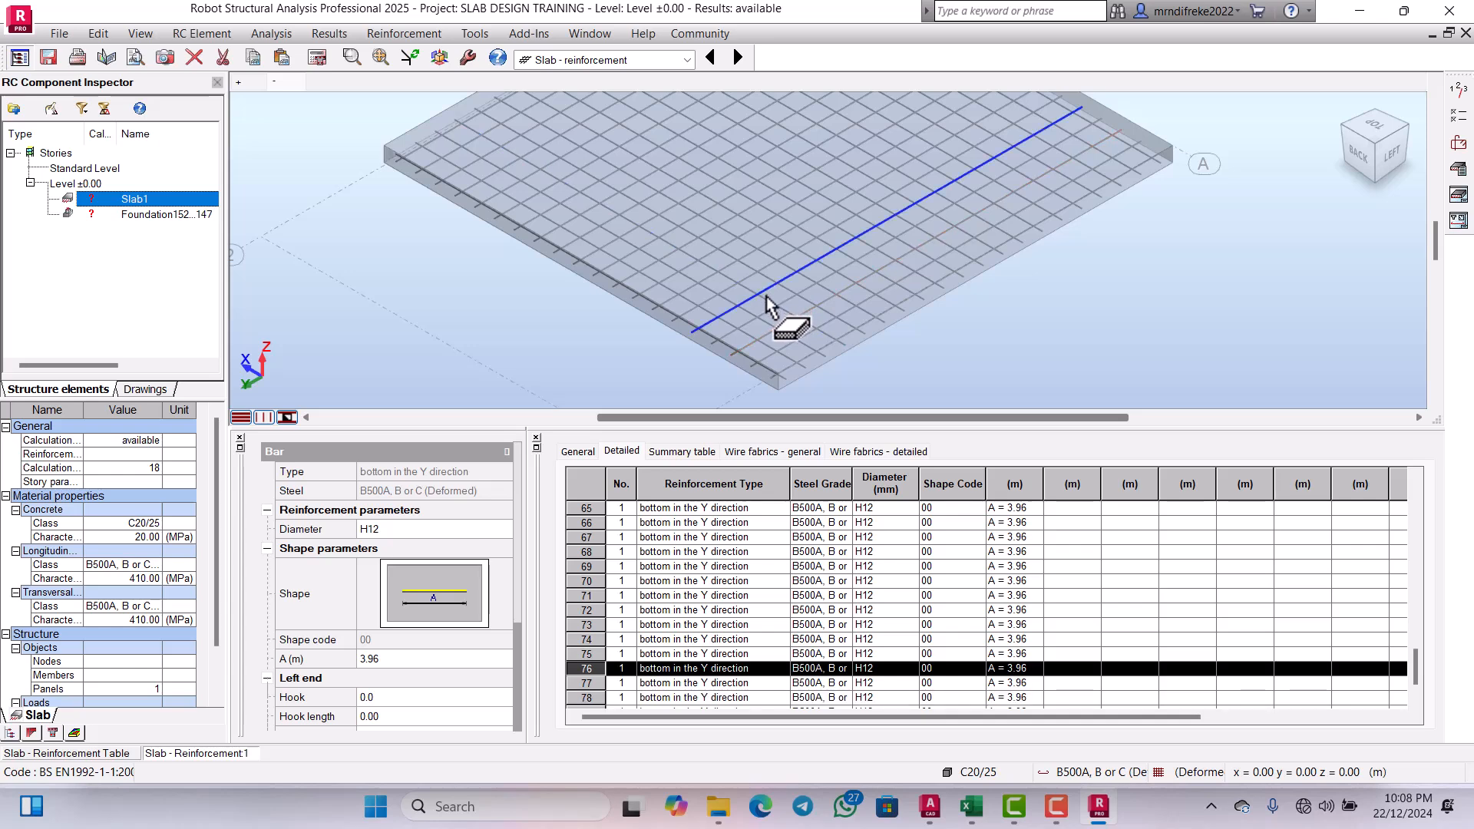
{"action": "left_click", "coordinate": [774, 309]}
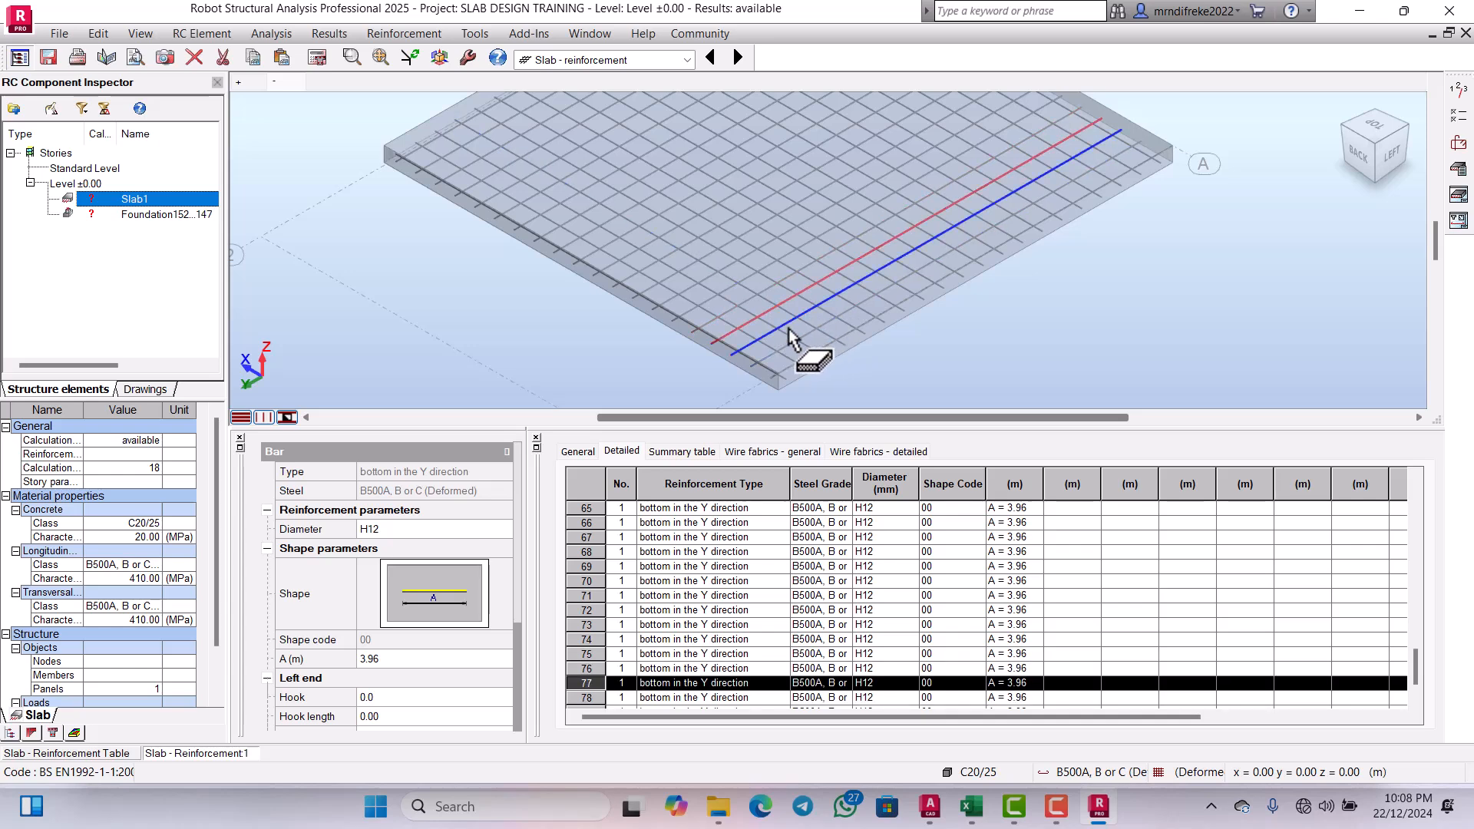
{"action": "scroll", "coordinate": [759, 335], "scroll_direction": "down", "scroll_amount": 1}
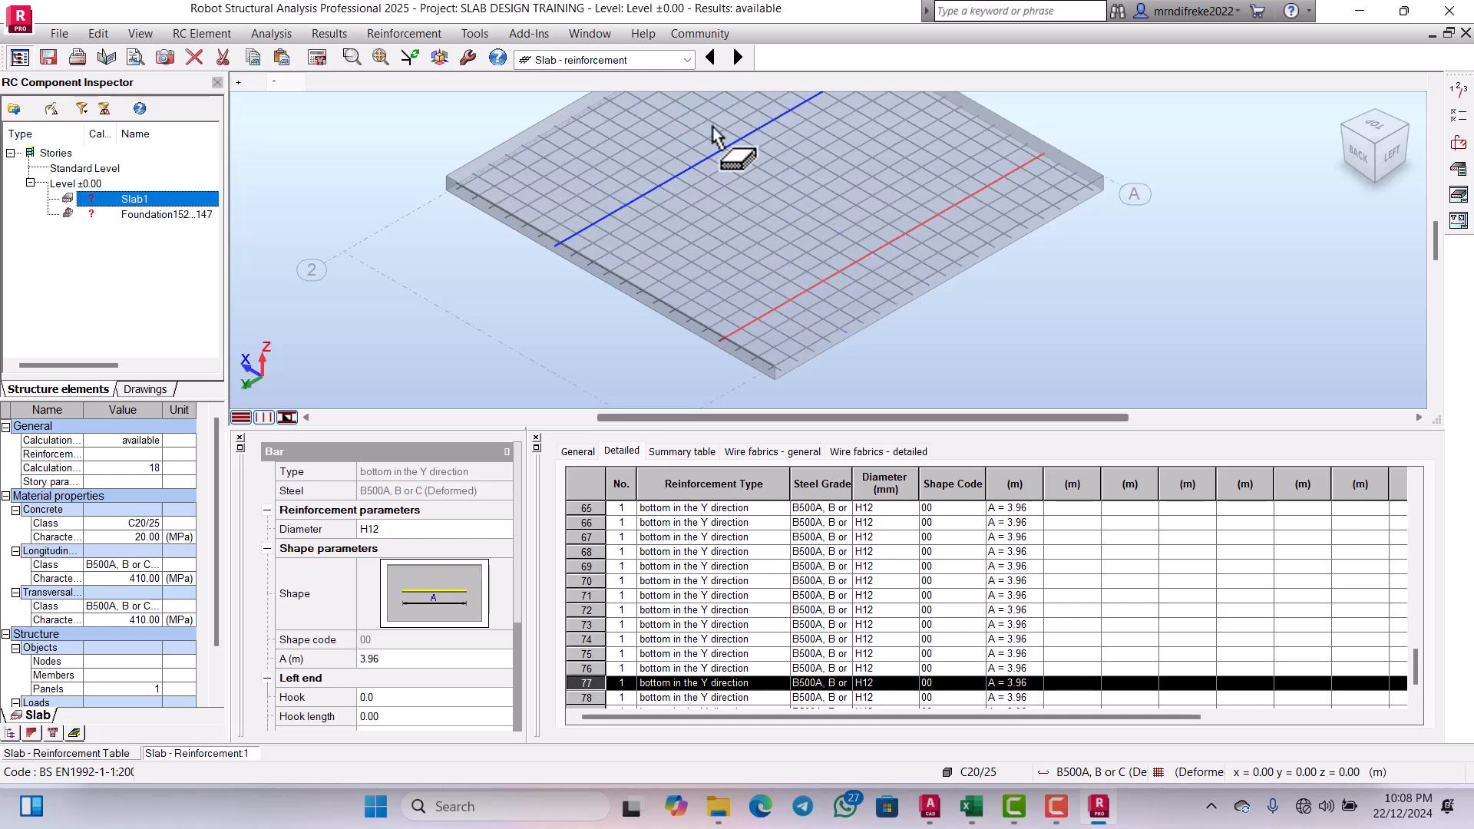
Step: Switch to the slab required reinforcement layout and from there reopen the slab's provided reinforcement maps
{"action": "left_click", "coordinate": [688, 61]}
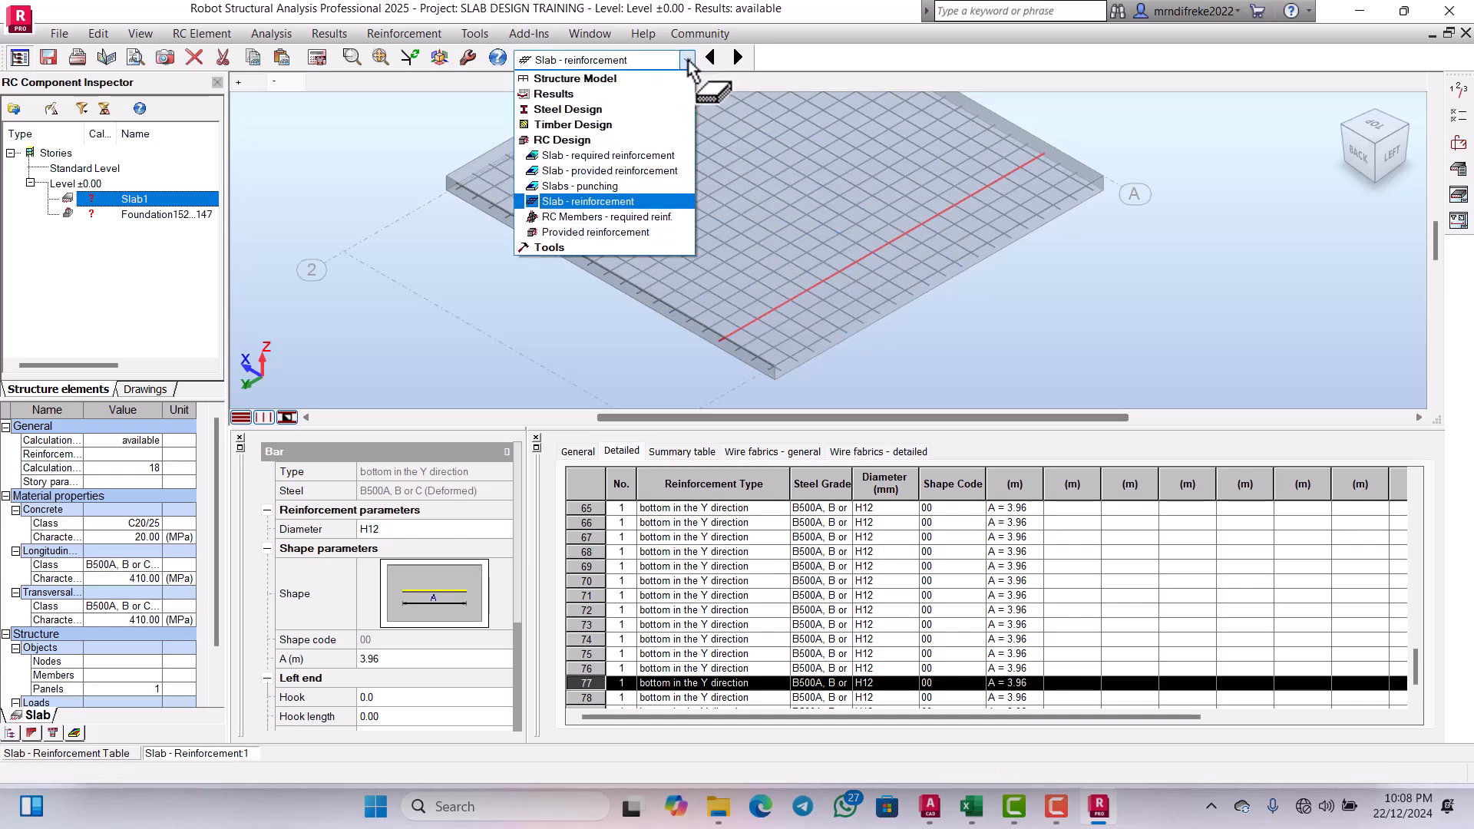
{"action": "left_click", "coordinate": [656, 156]}
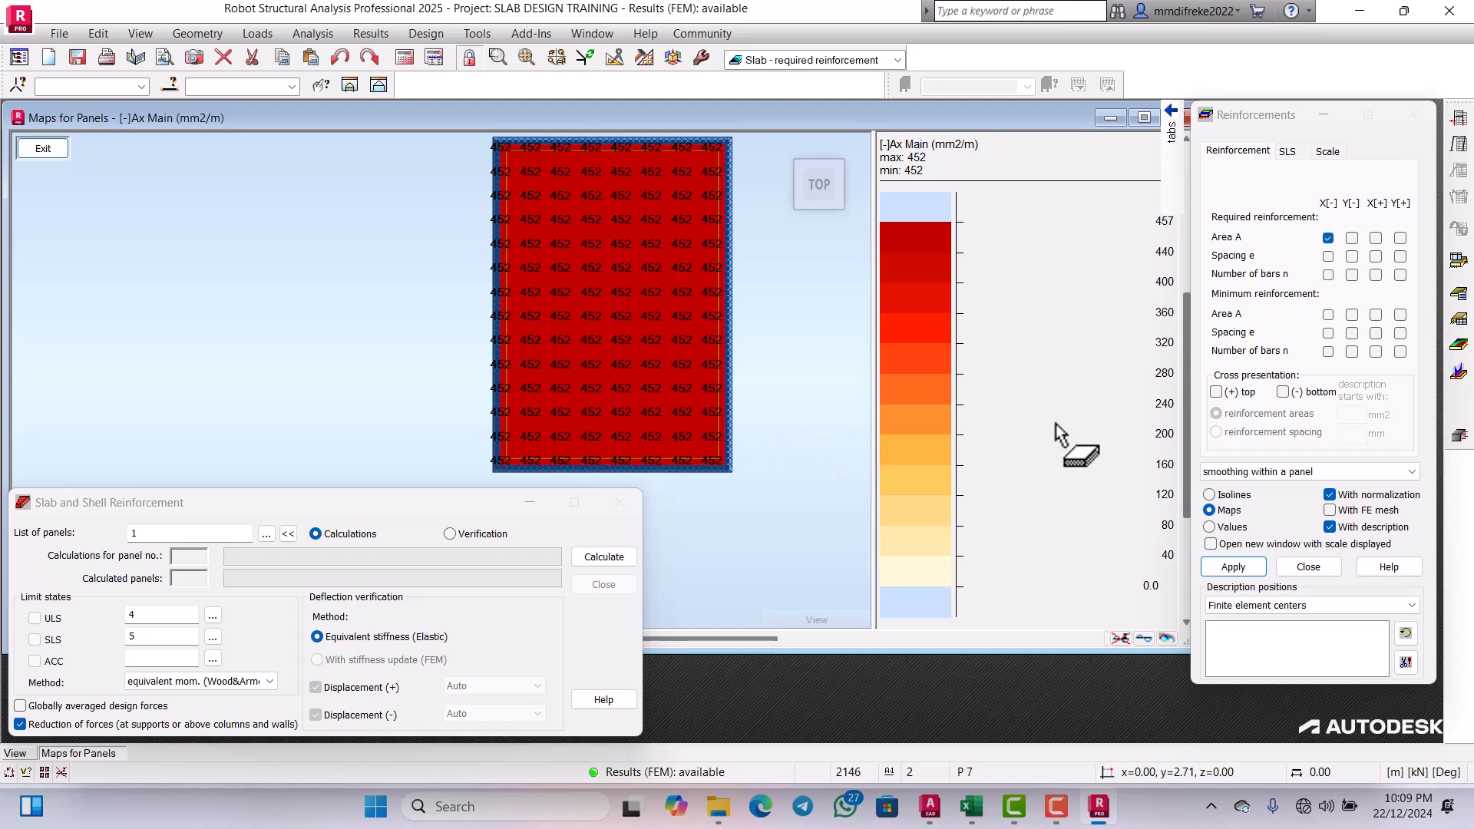
{"action": "left_click", "coordinate": [1460, 438]}
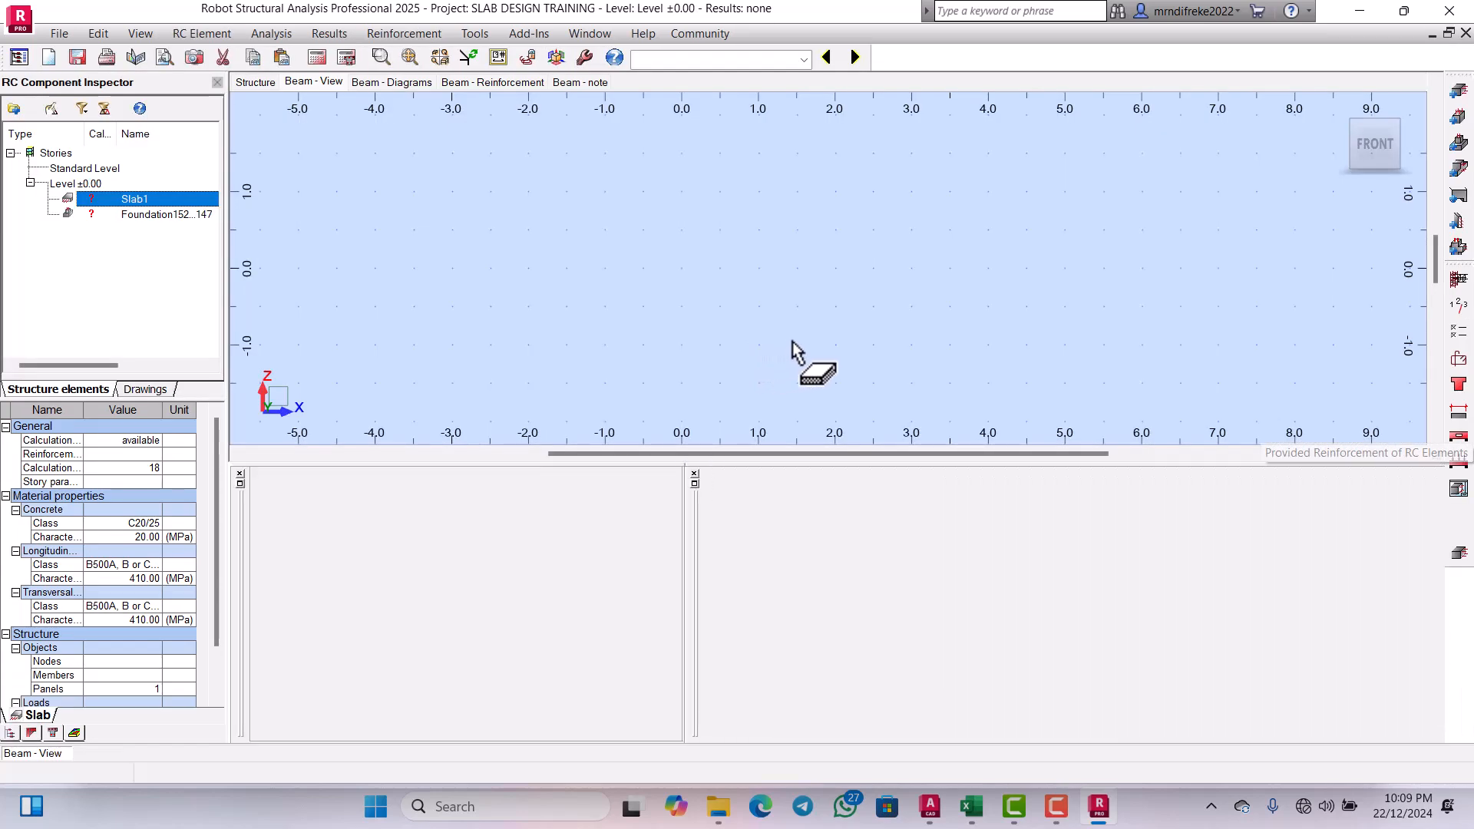
{"action": "left_click", "coordinate": [914, 328]}
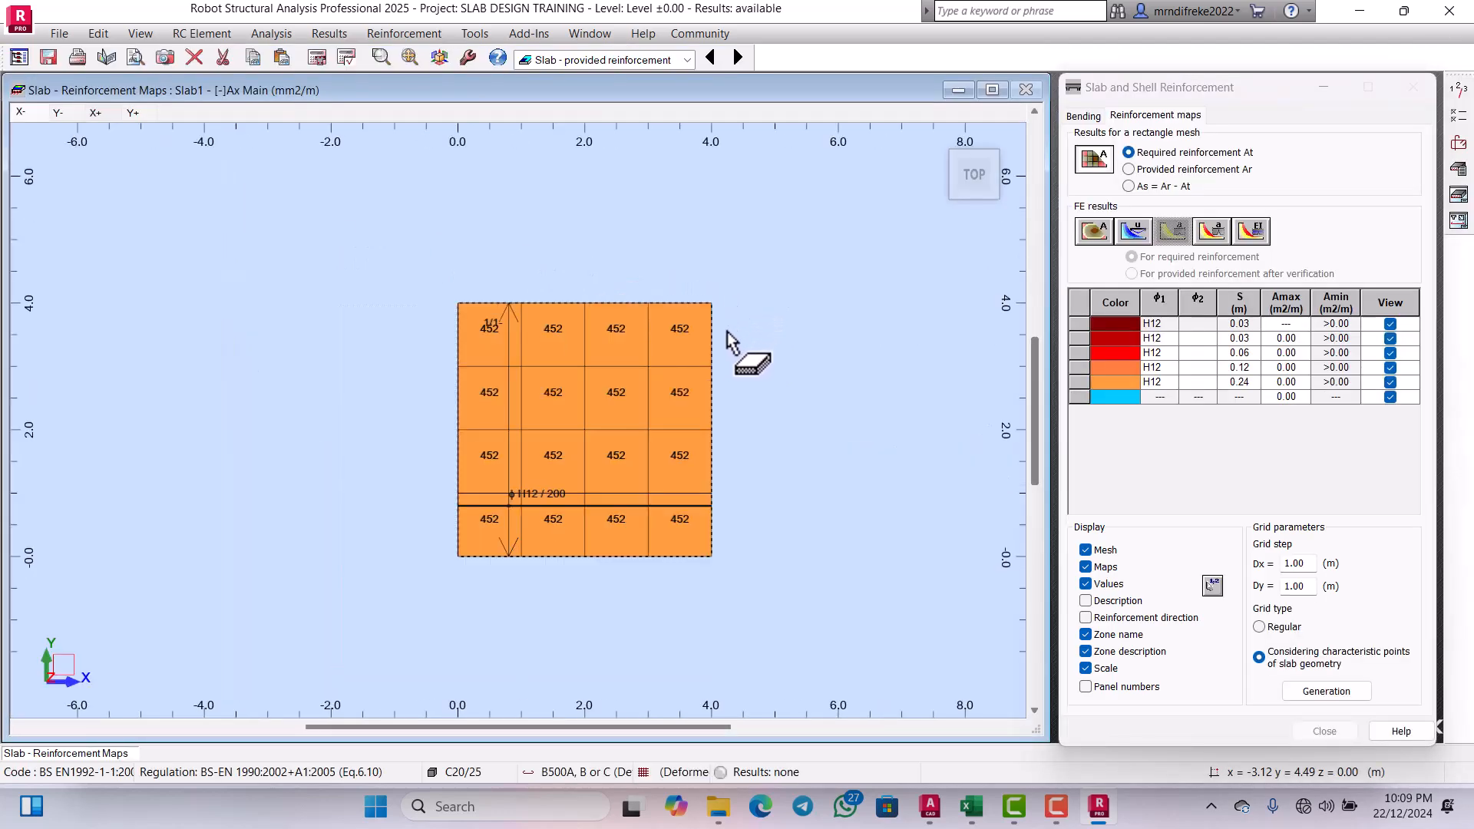
Step: Examine the bar diameter and spacing labels on the slab's X- and Y- reinforcement maps
{"action": "scroll", "coordinate": [566, 527], "scroll_direction": "up", "scroll_amount": 3}
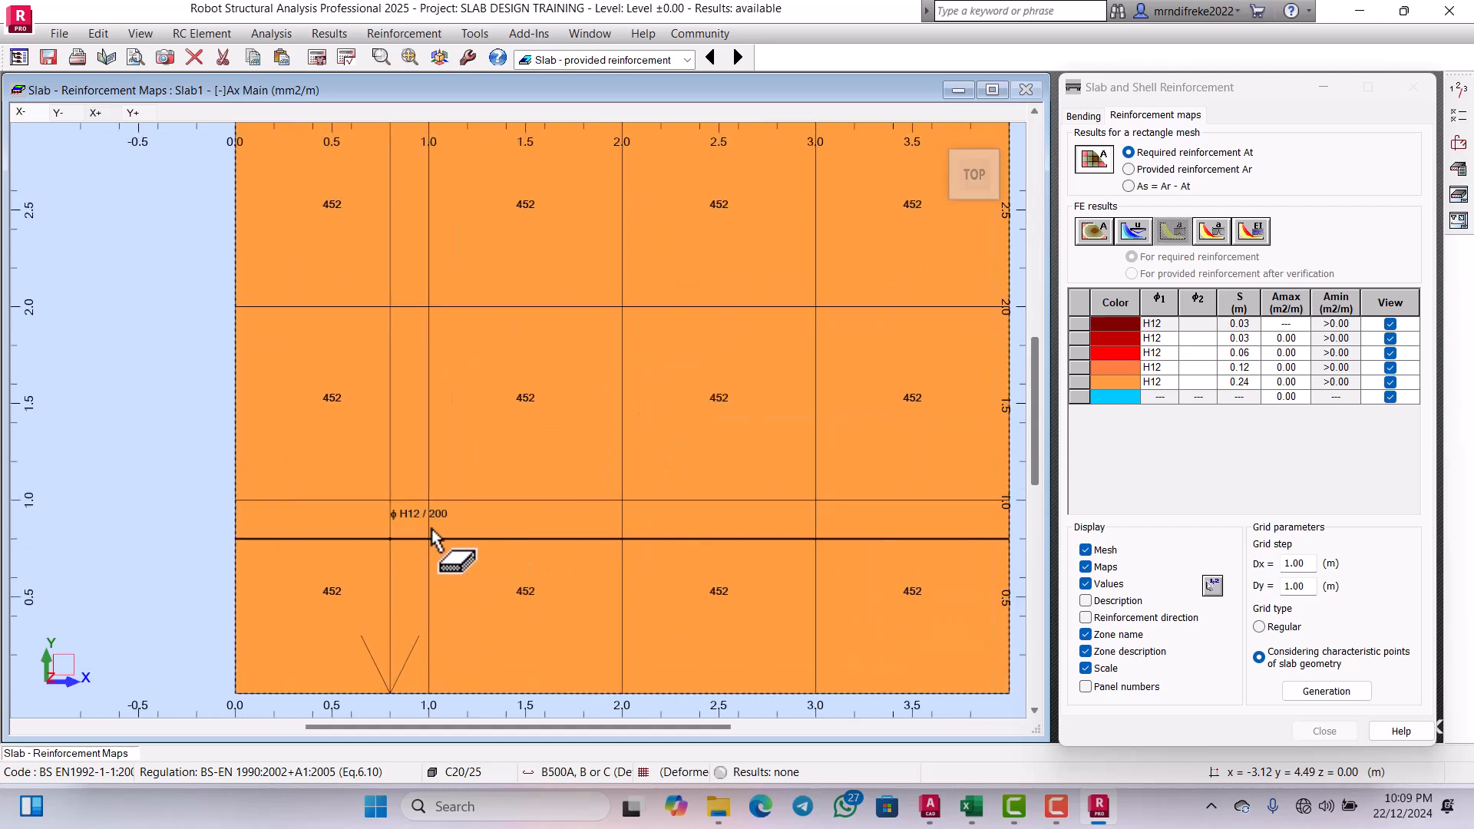
{"action": "scroll", "coordinate": [441, 538], "scroll_direction": "down", "scroll_amount": 1}
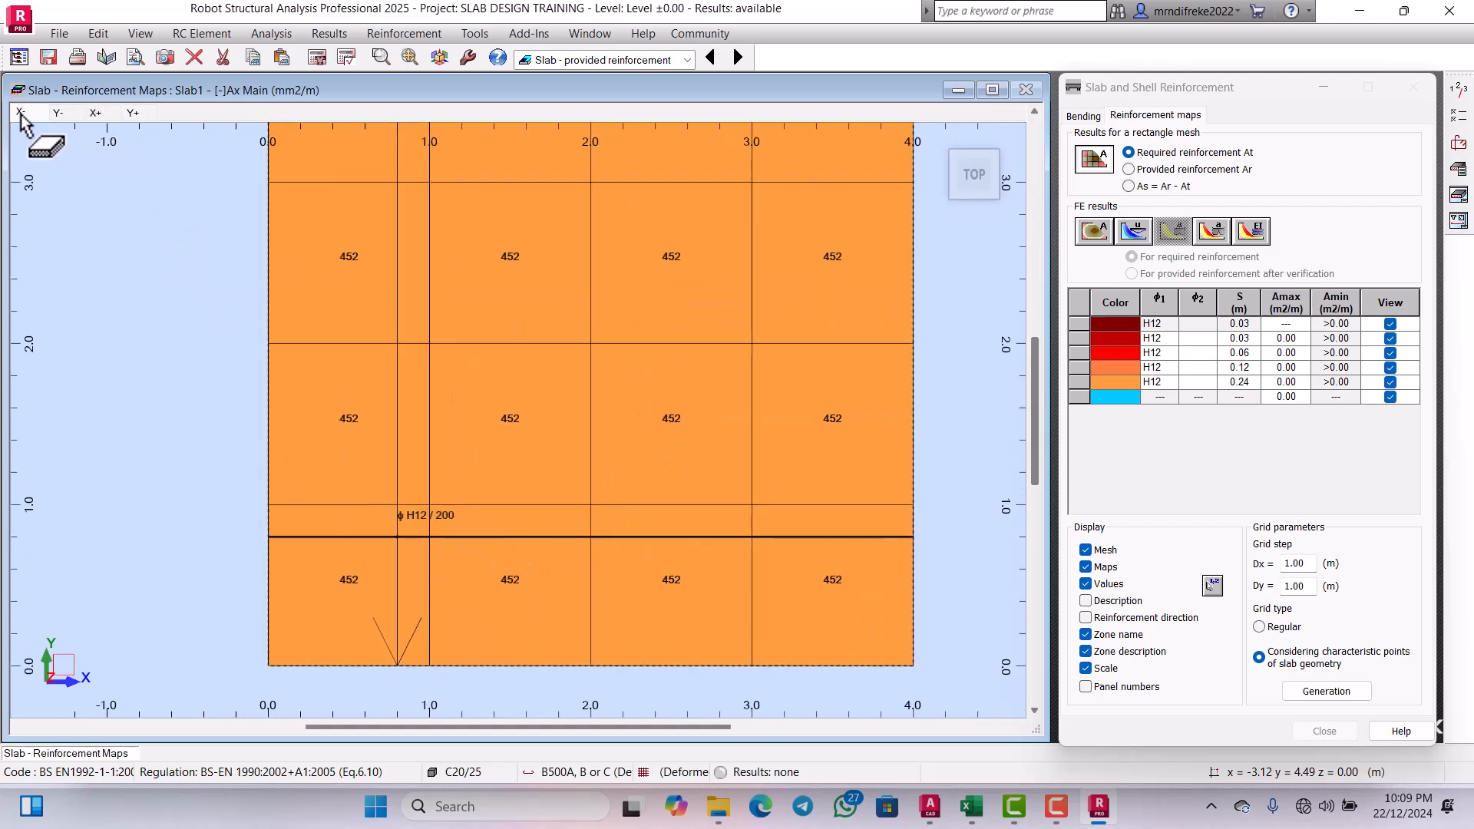
{"action": "left_click", "coordinate": [58, 113]}
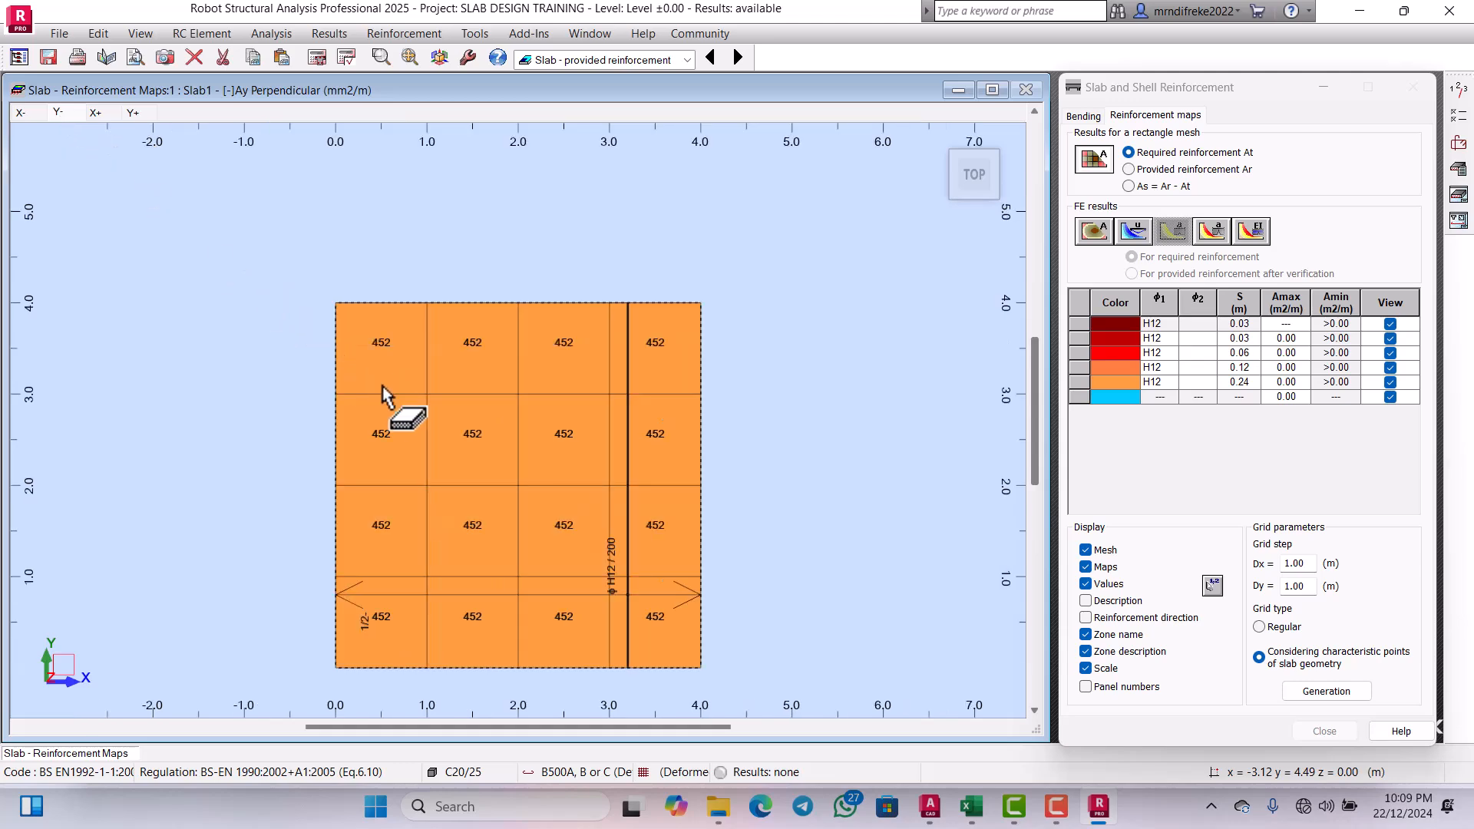
{"action": "scroll", "coordinate": [469, 538], "scroll_direction": "up", "scroll_amount": 3}
{"action": "scroll", "coordinate": [475, 561], "scroll_direction": "up", "scroll_amount": 3}
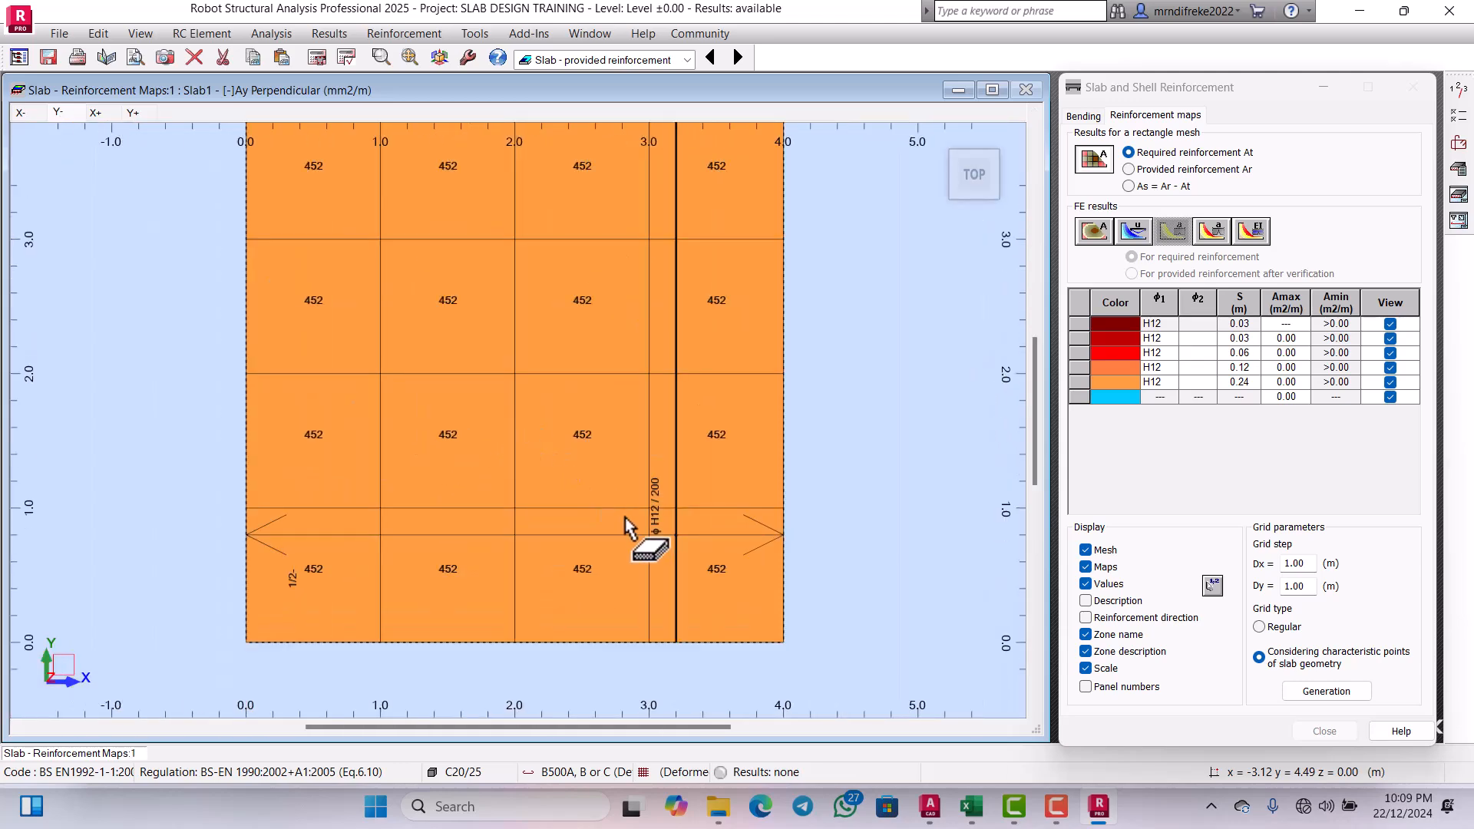
{"action": "scroll", "coordinate": [666, 574], "scroll_direction": "up", "scroll_amount": 4}
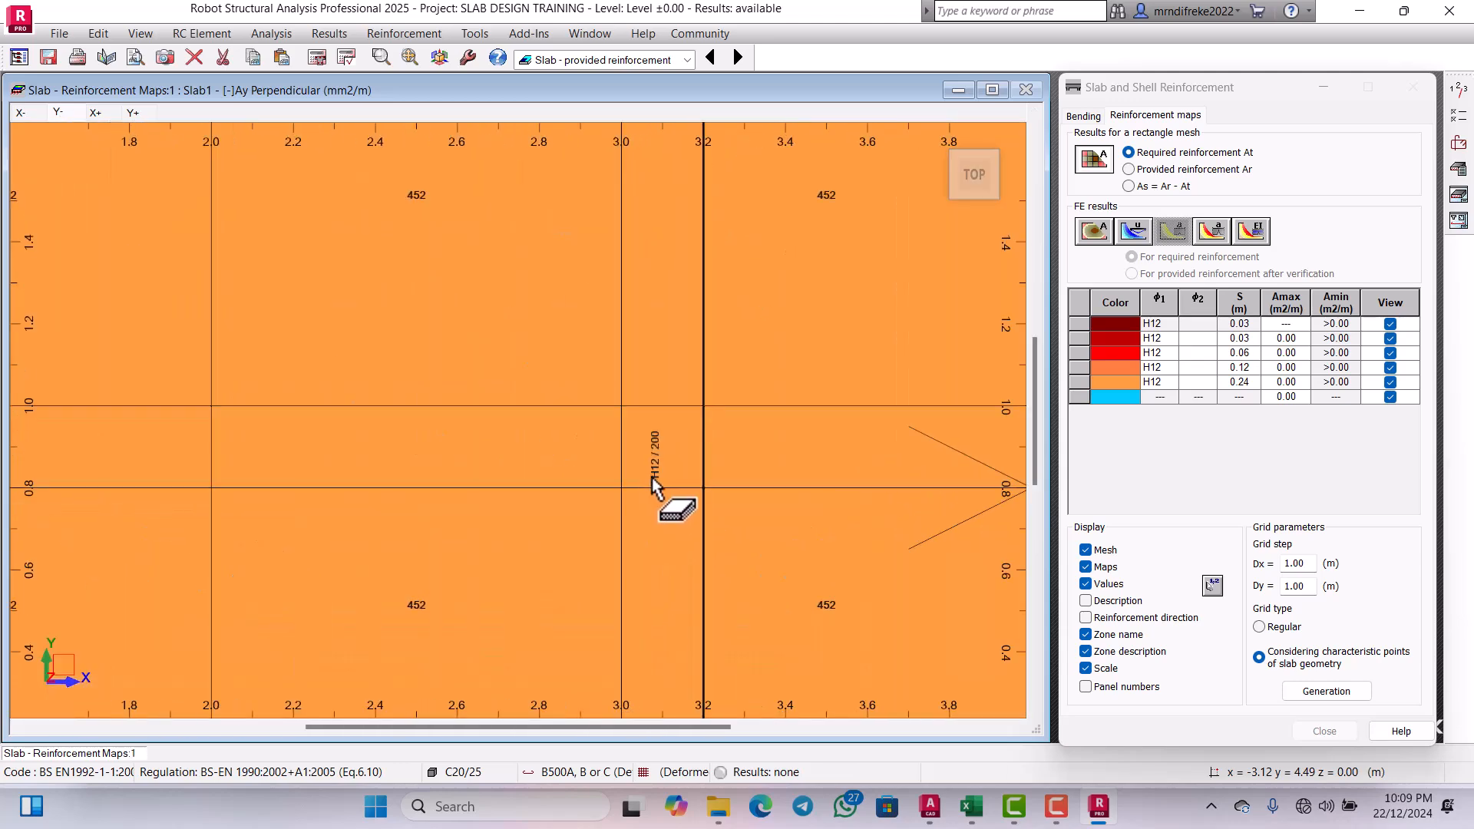
{"action": "scroll", "coordinate": [692, 511], "scroll_direction": "down", "scroll_amount": 3}
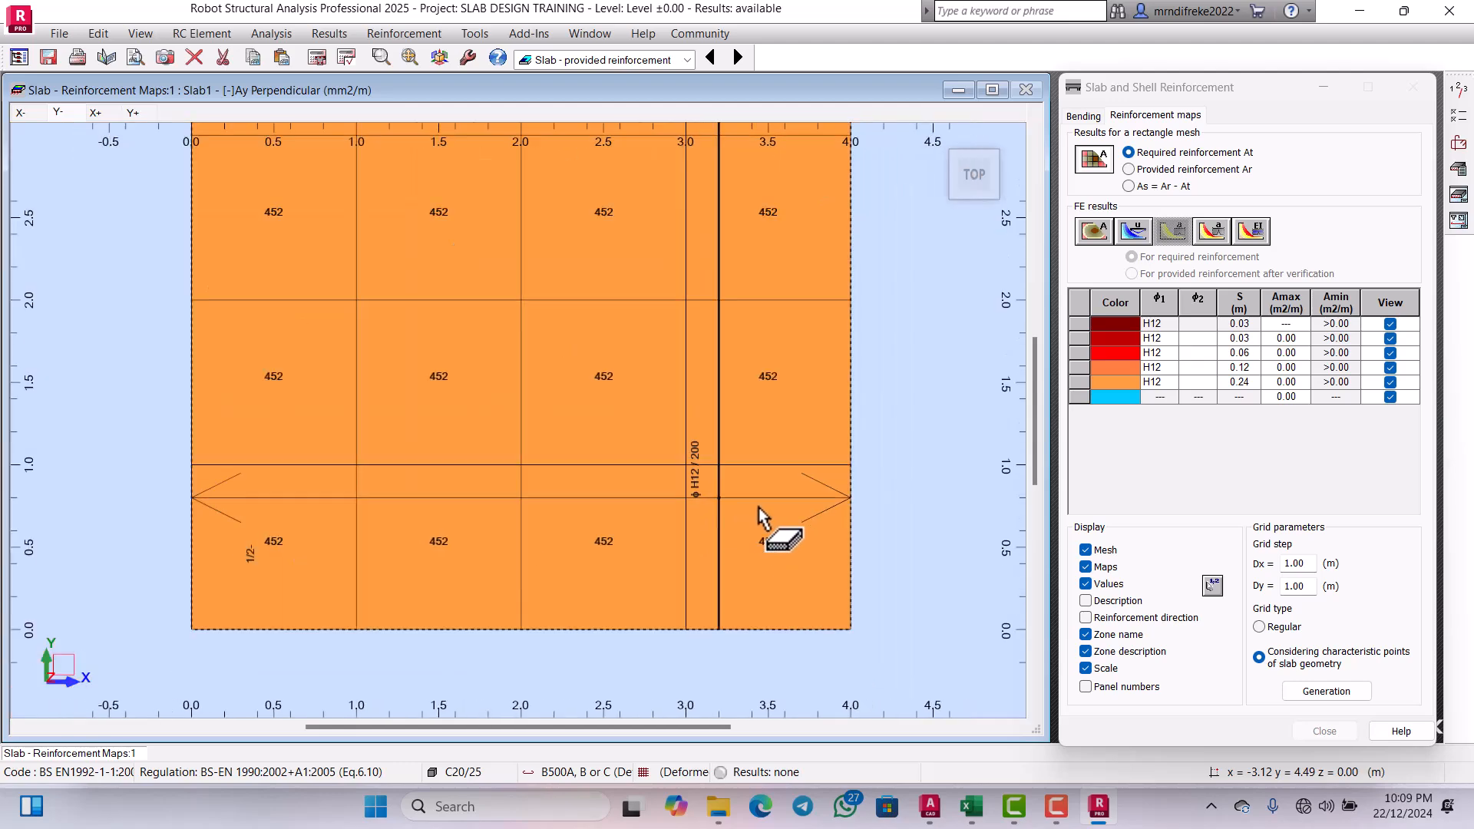
{"action": "scroll", "coordinate": [713, 526], "scroll_direction": "up", "scroll_amount": 1}
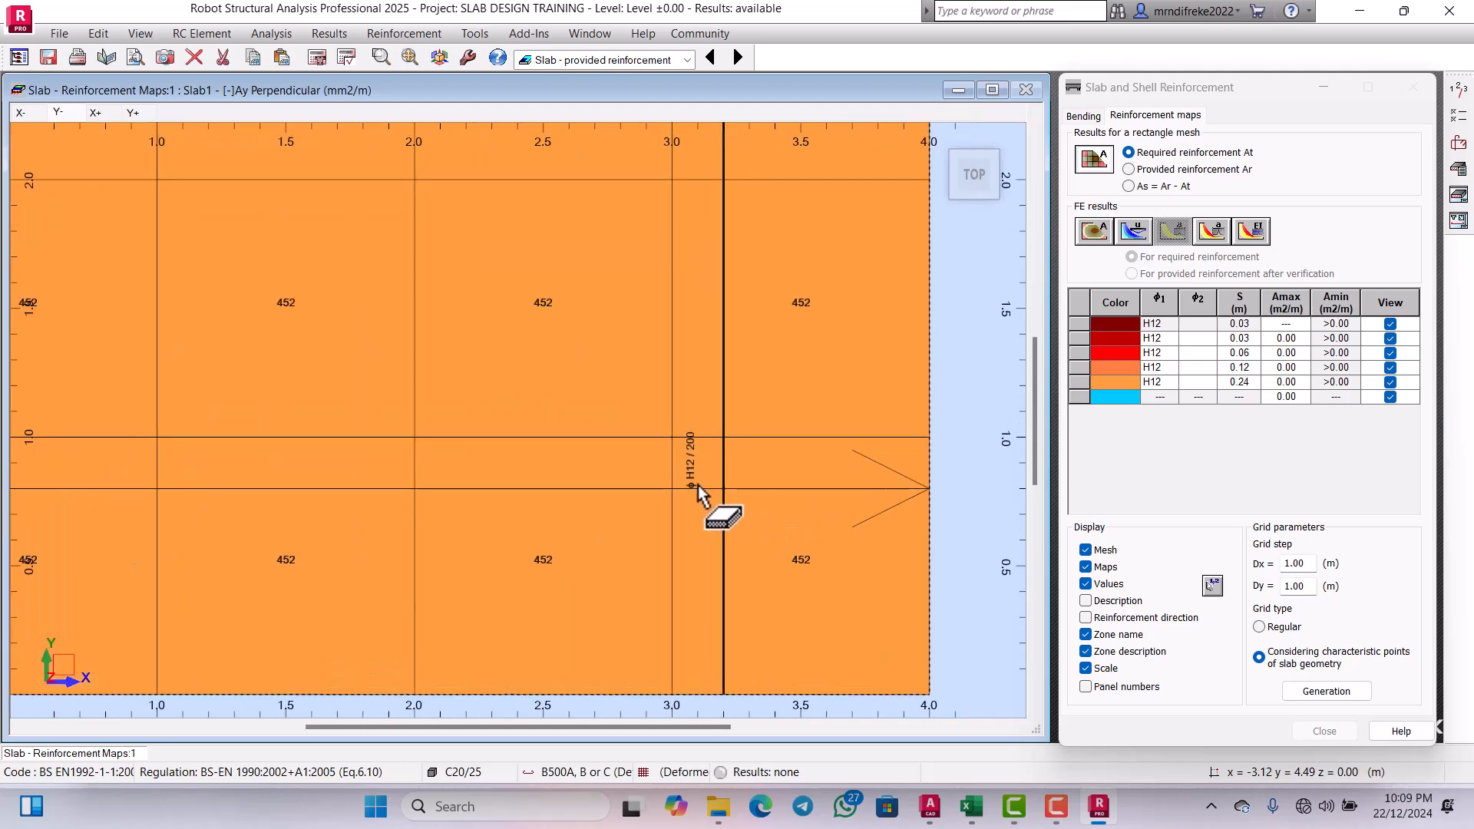
{"action": "scroll", "coordinate": [768, 490], "scroll_direction": "down", "scroll_amount": 3}
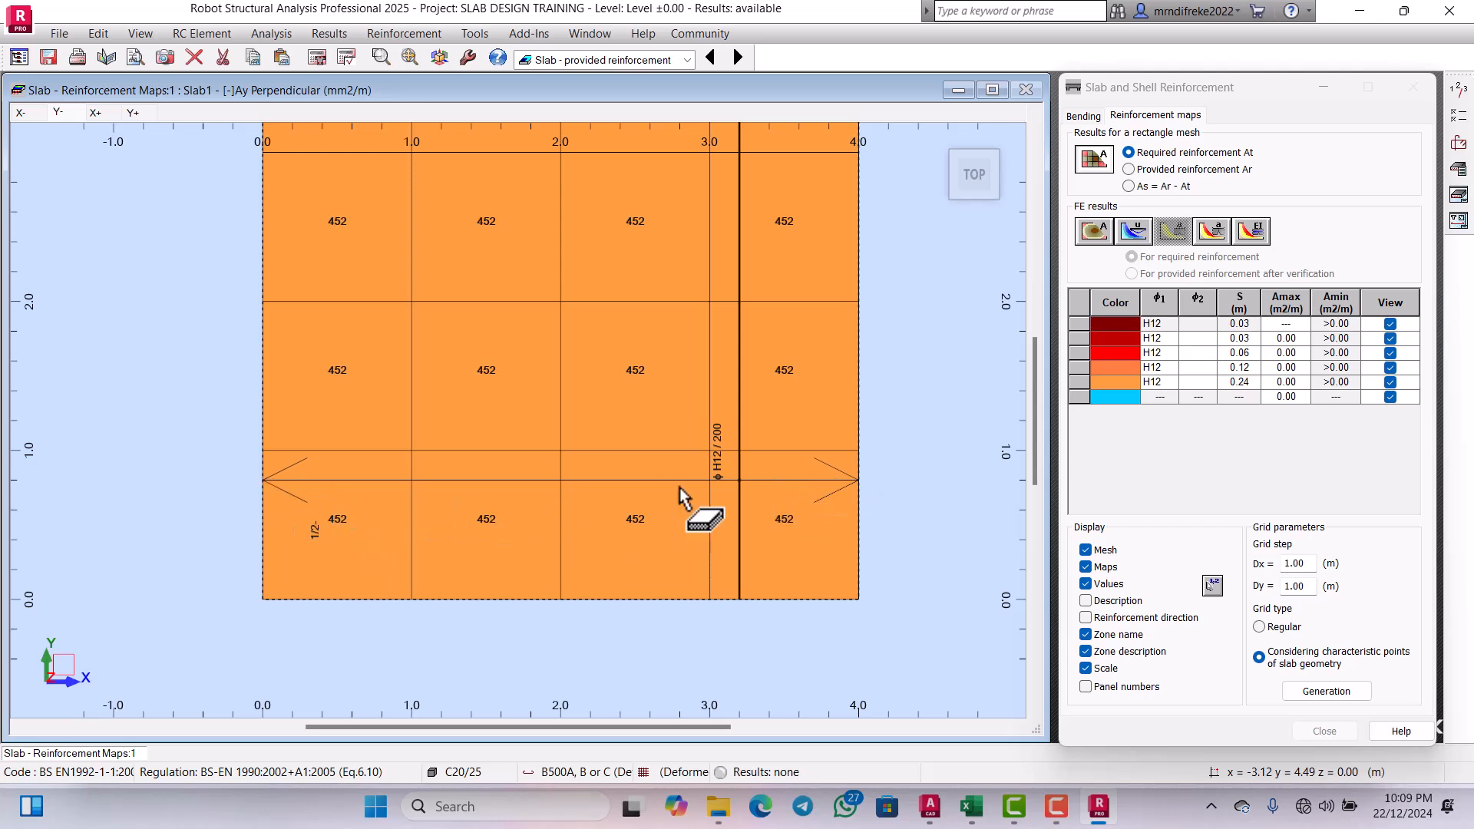
{"action": "left_click", "coordinate": [23, 115]}
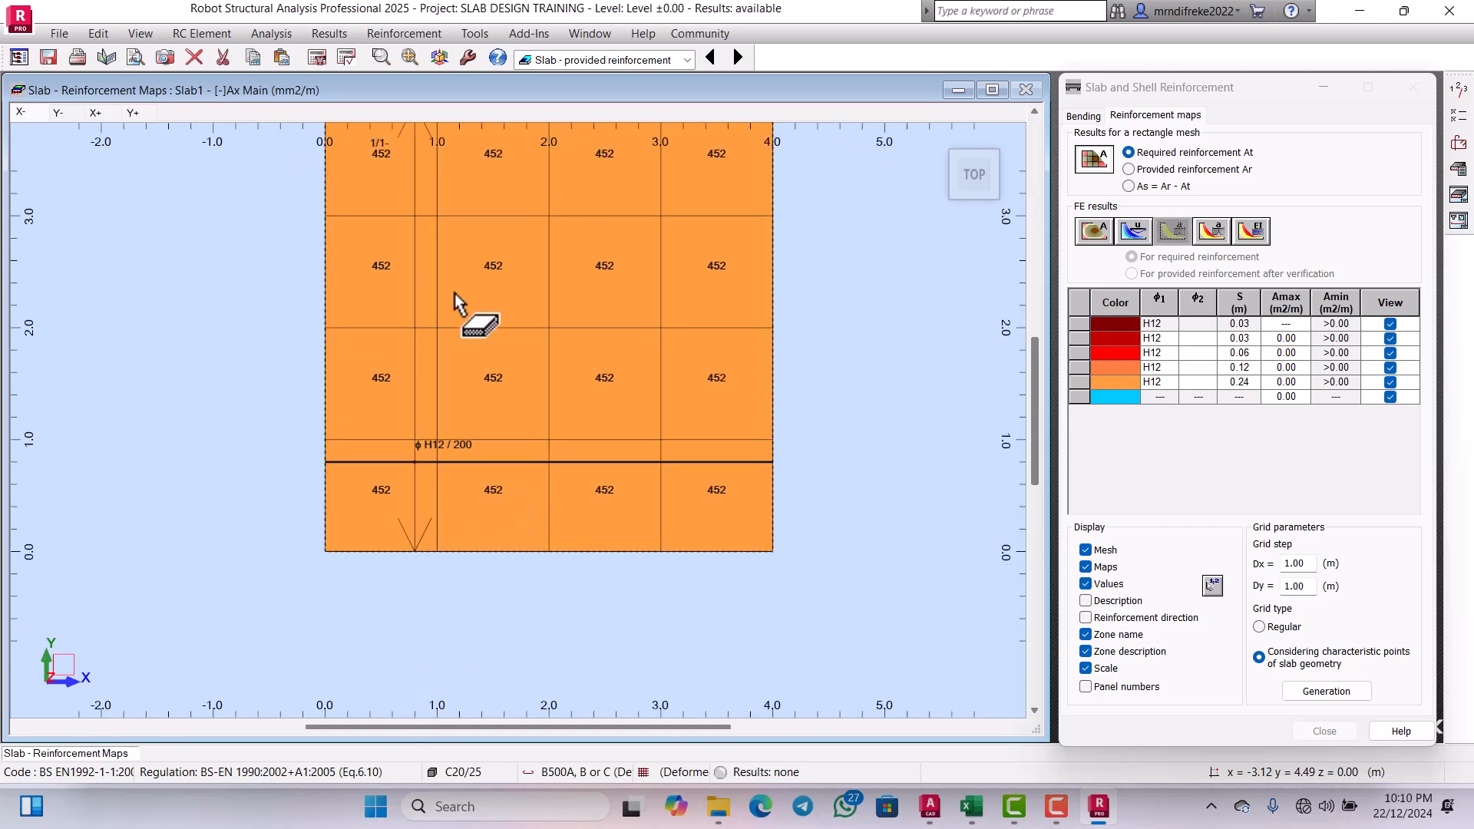
{"action": "scroll", "coordinate": [472, 471], "scroll_direction": "up", "scroll_amount": 2}
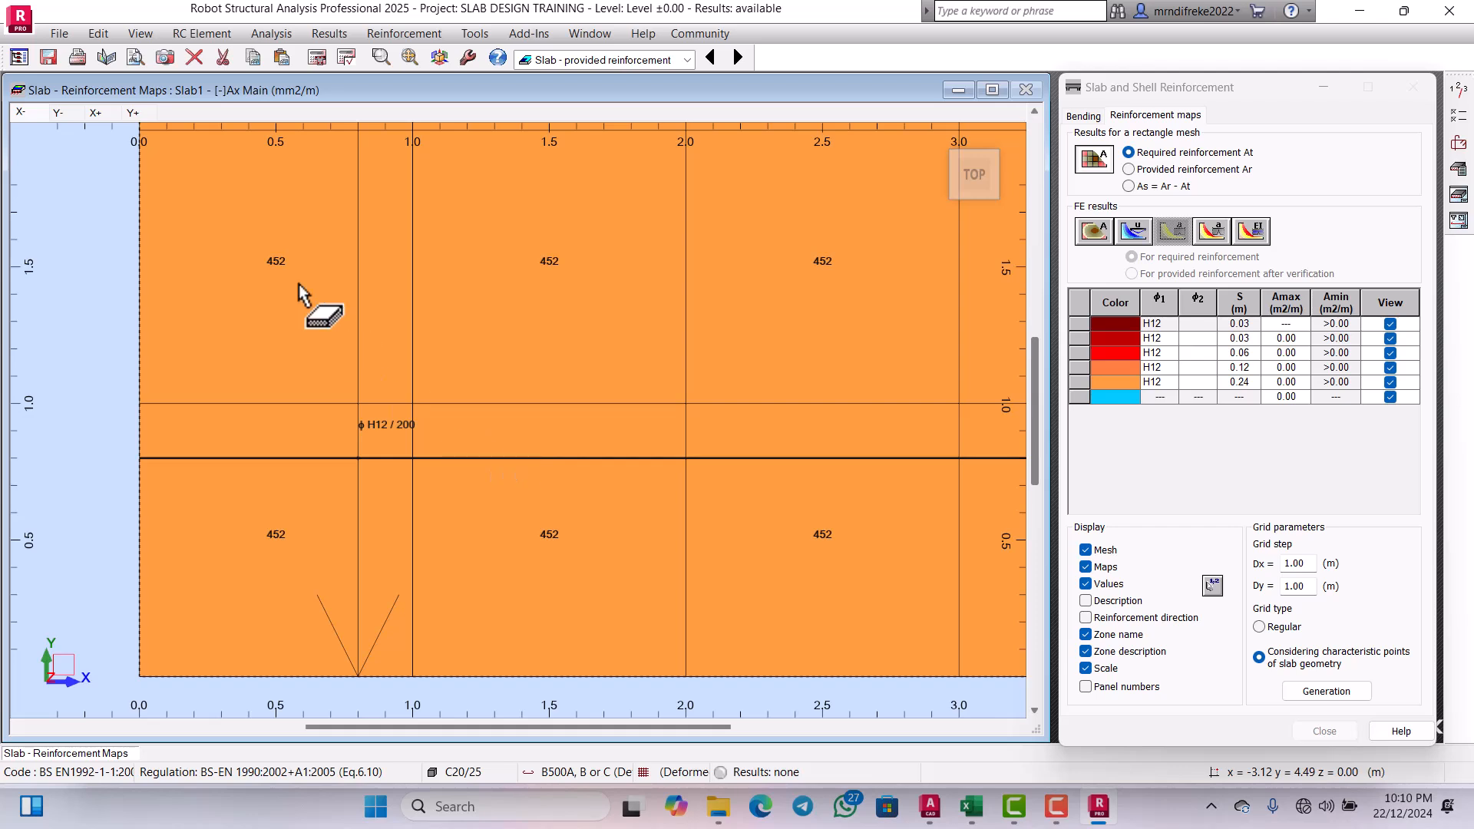
Step: Examine the bar labels and distribution zones on the slab's X+ and Y+ reinforcement maps
{"action": "left_click", "coordinate": [92, 119]}
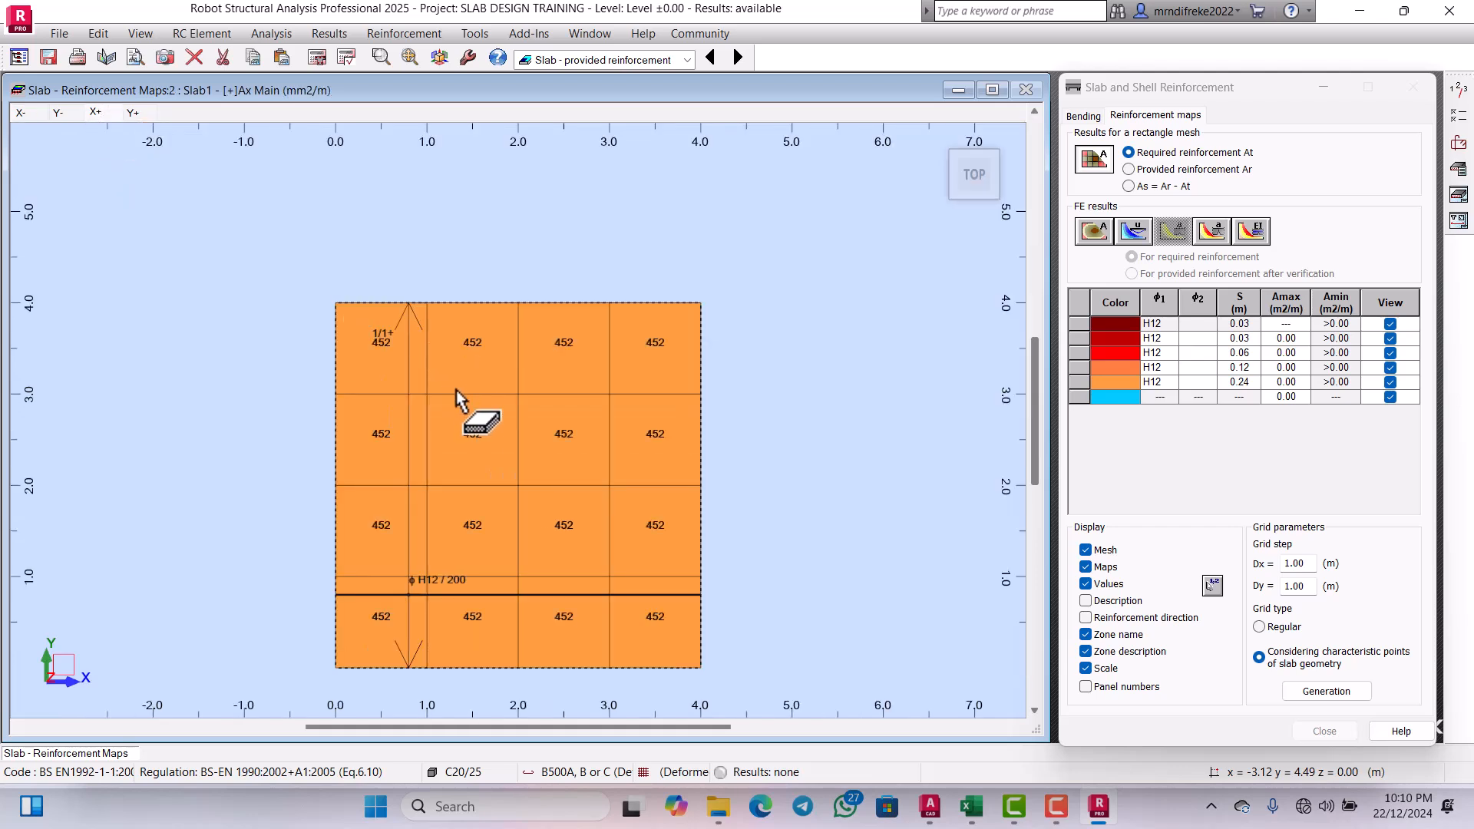
{"action": "scroll", "coordinate": [461, 395], "scroll_direction": "up", "scroll_amount": 4}
{"action": "scroll", "coordinate": [392, 614], "scroll_direction": "up", "scroll_amount": 2}
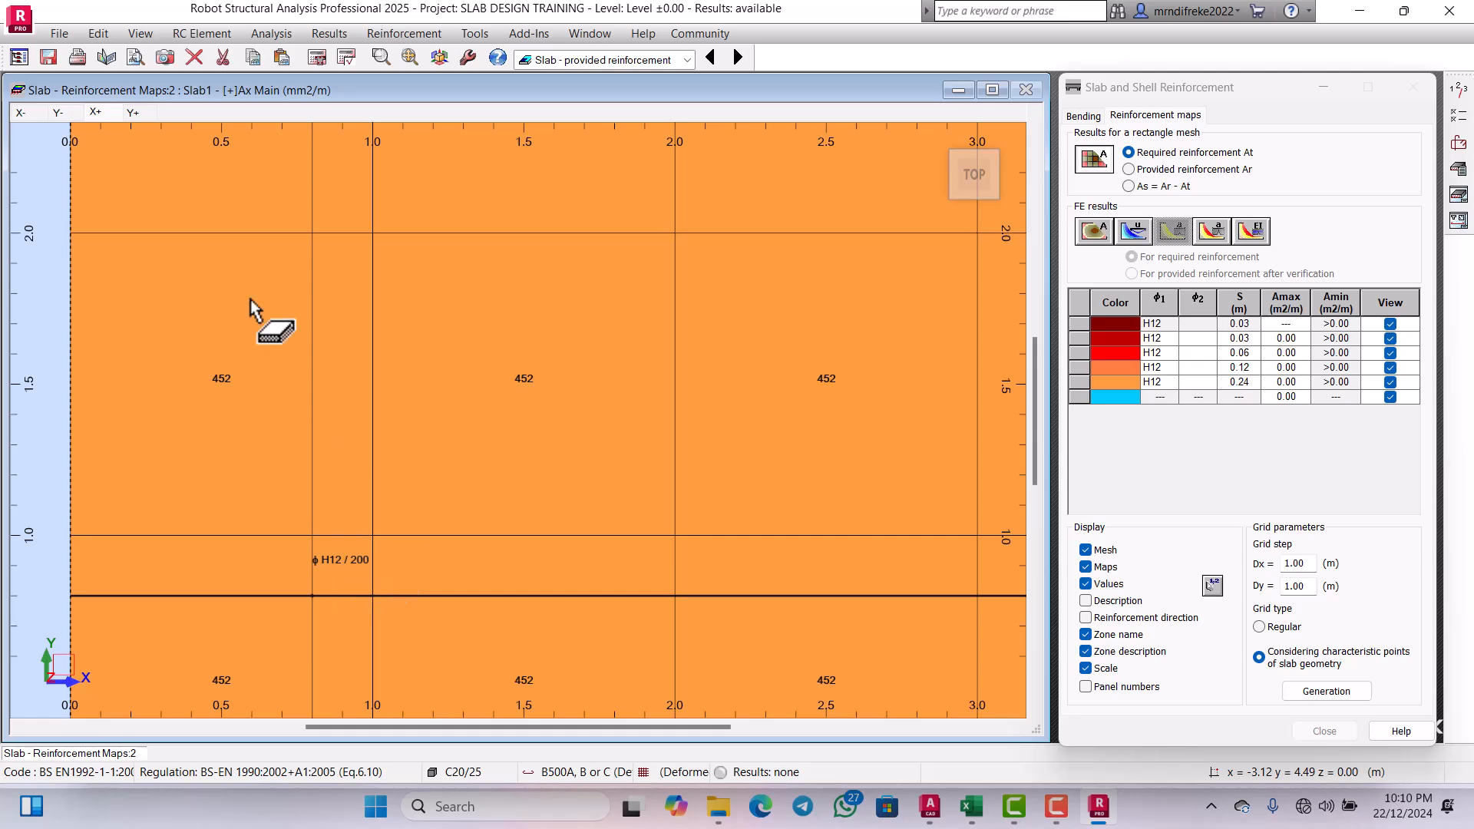
{"action": "left_click", "coordinate": [131, 115]}
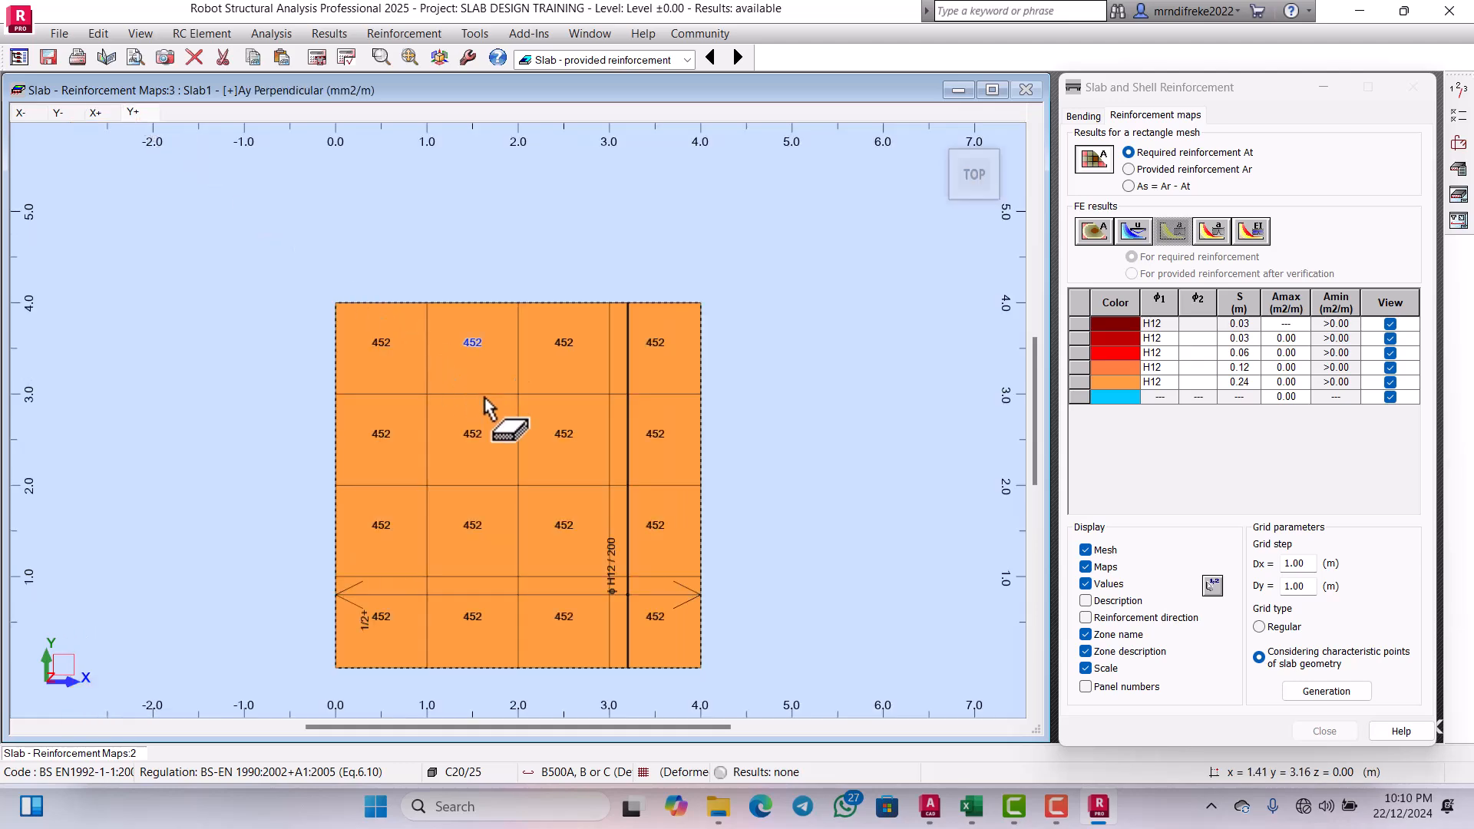
{"action": "scroll", "coordinate": [652, 592], "scroll_direction": "up", "scroll_amount": 2}
{"action": "scroll", "coordinate": [729, 358], "scroll_direction": "up", "scroll_amount": 1}
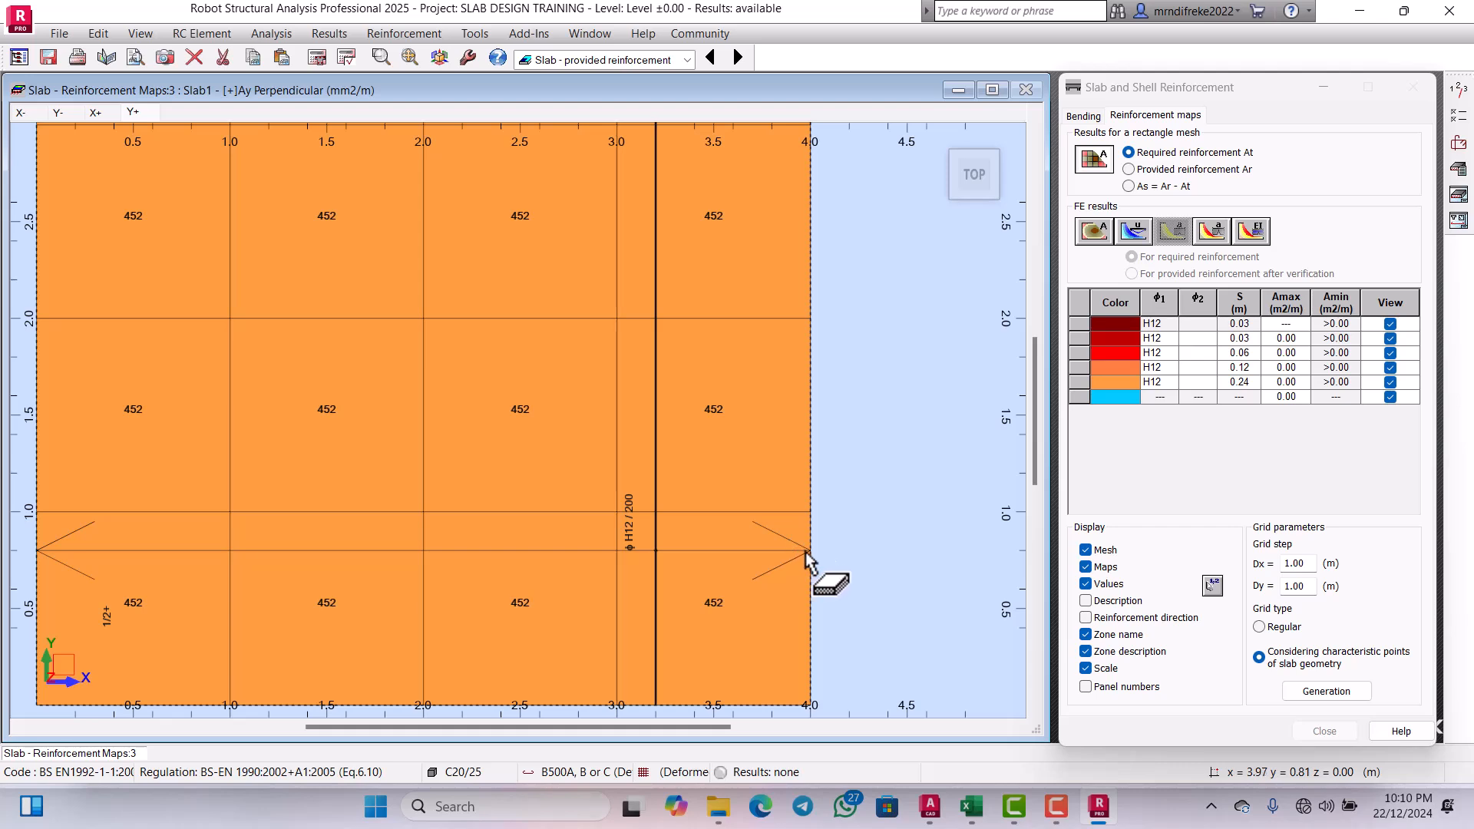
{"action": "scroll", "coordinate": [807, 561], "scroll_direction": "down", "scroll_amount": 1}
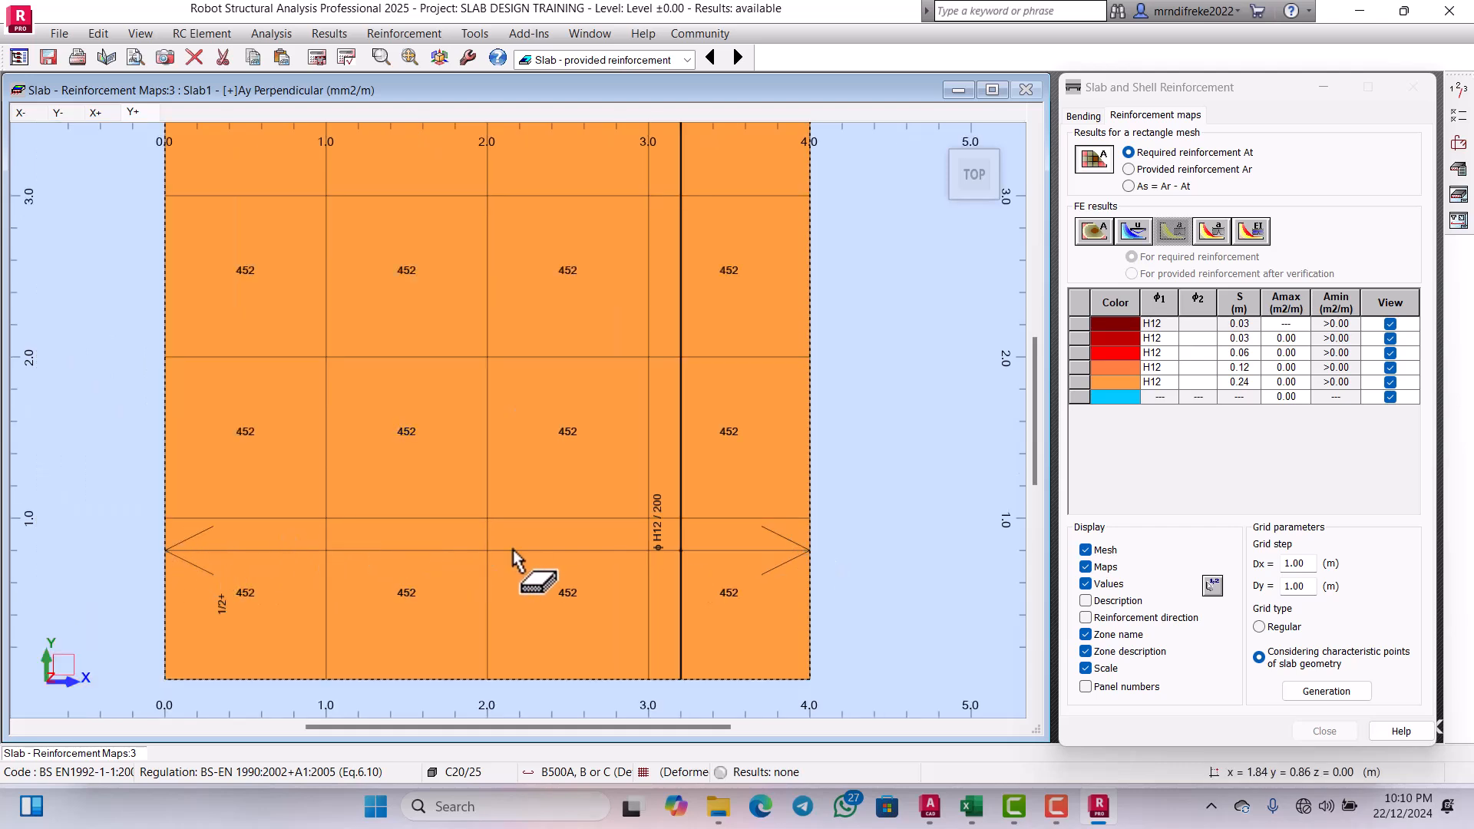
{"action": "scroll", "coordinate": [648, 437], "scroll_direction": "down", "scroll_amount": 2}
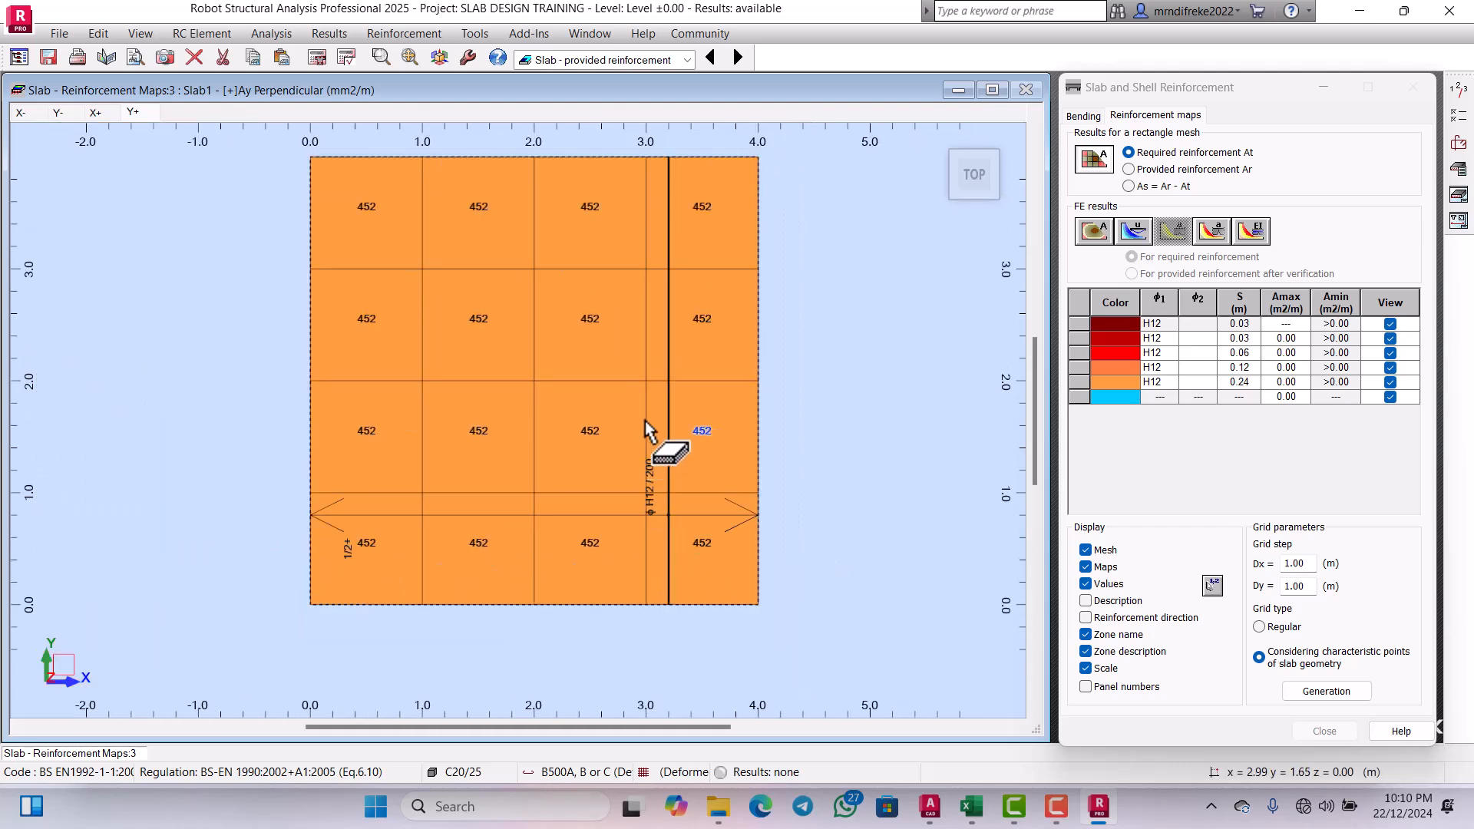
{"action": "scroll", "coordinate": [695, 427], "scroll_direction": "down", "scroll_amount": 1}
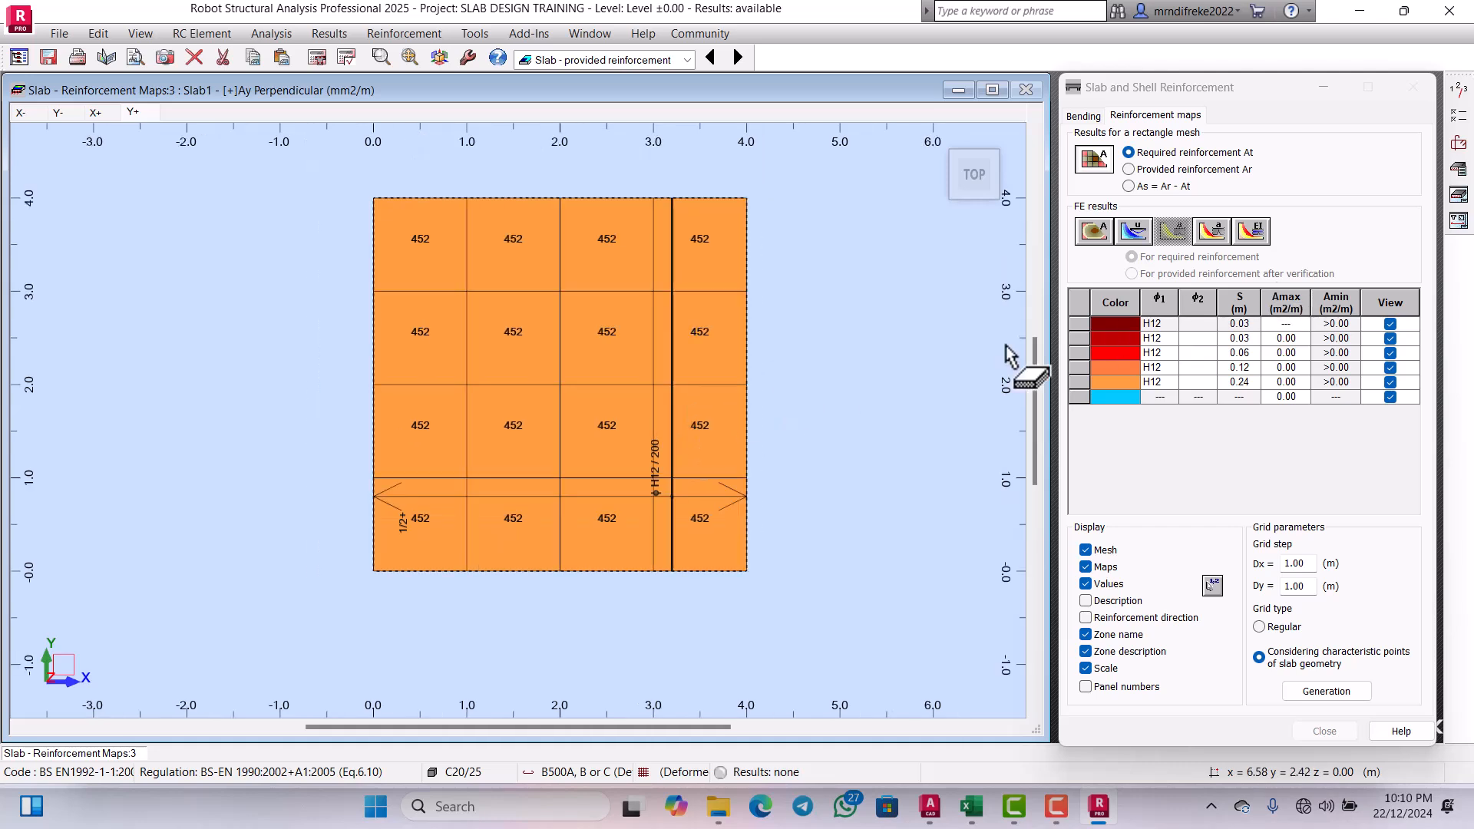
{"action": "scroll", "coordinate": [783, 384], "scroll_direction": "up", "scroll_amount": 1}
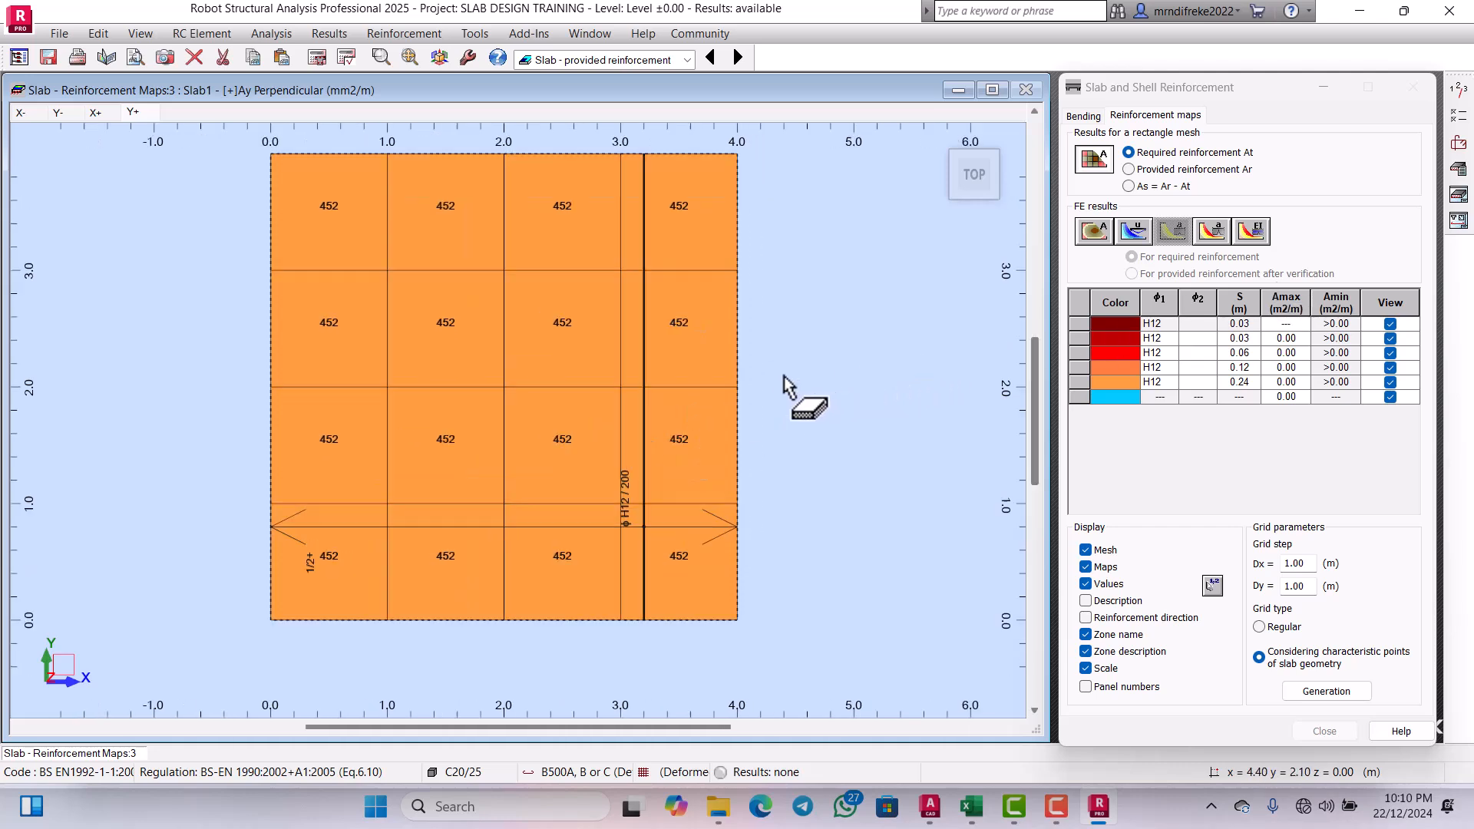
Step: Open the slab's calculation note and review its reinforcement, concrete and hypothesis sections
{"action": "left_click", "coordinate": [1461, 175]}
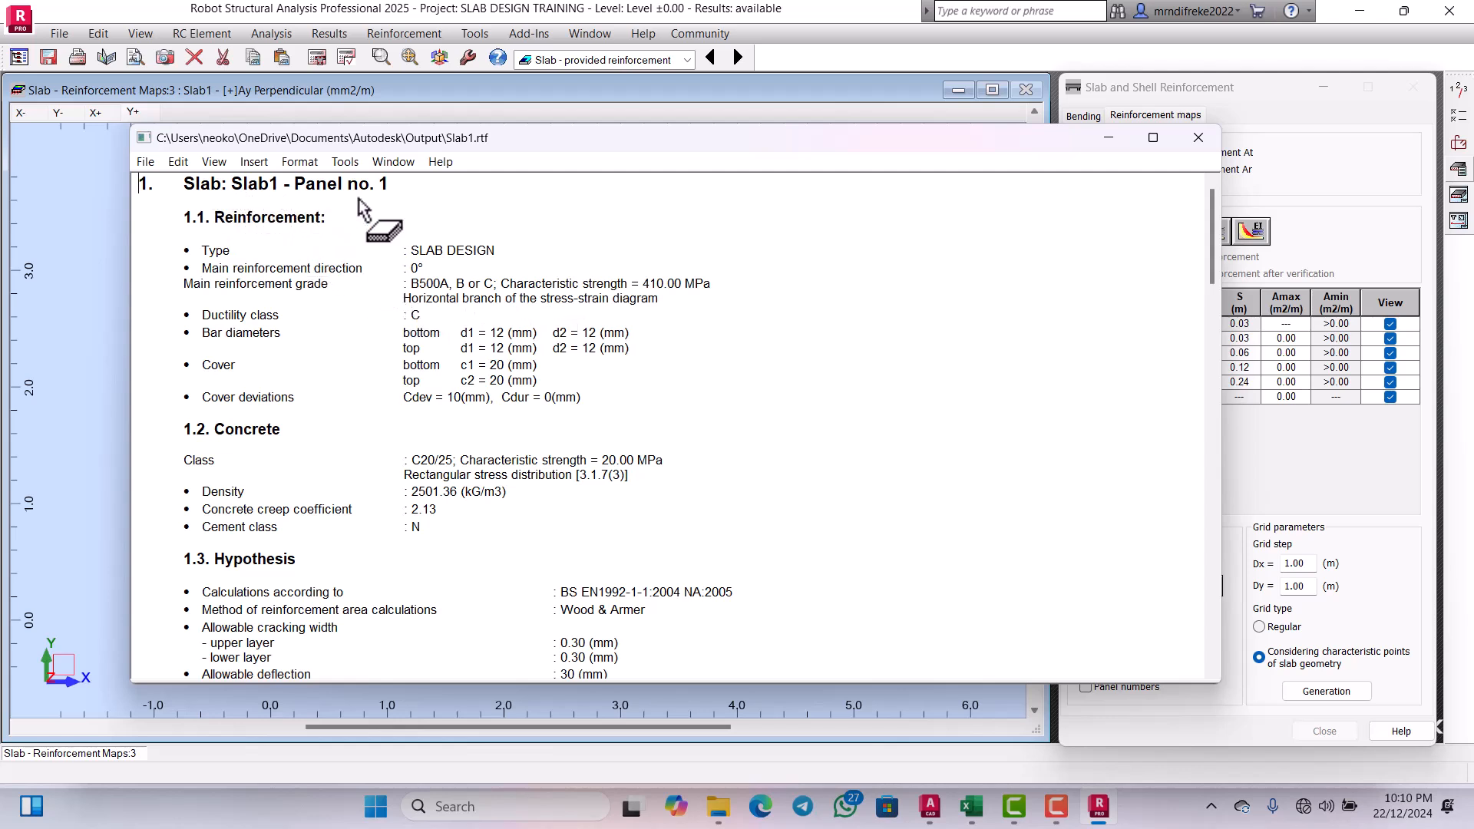
{"action": "scroll", "coordinate": [422, 223], "scroll_direction": "down", "scroll_amount": 3}
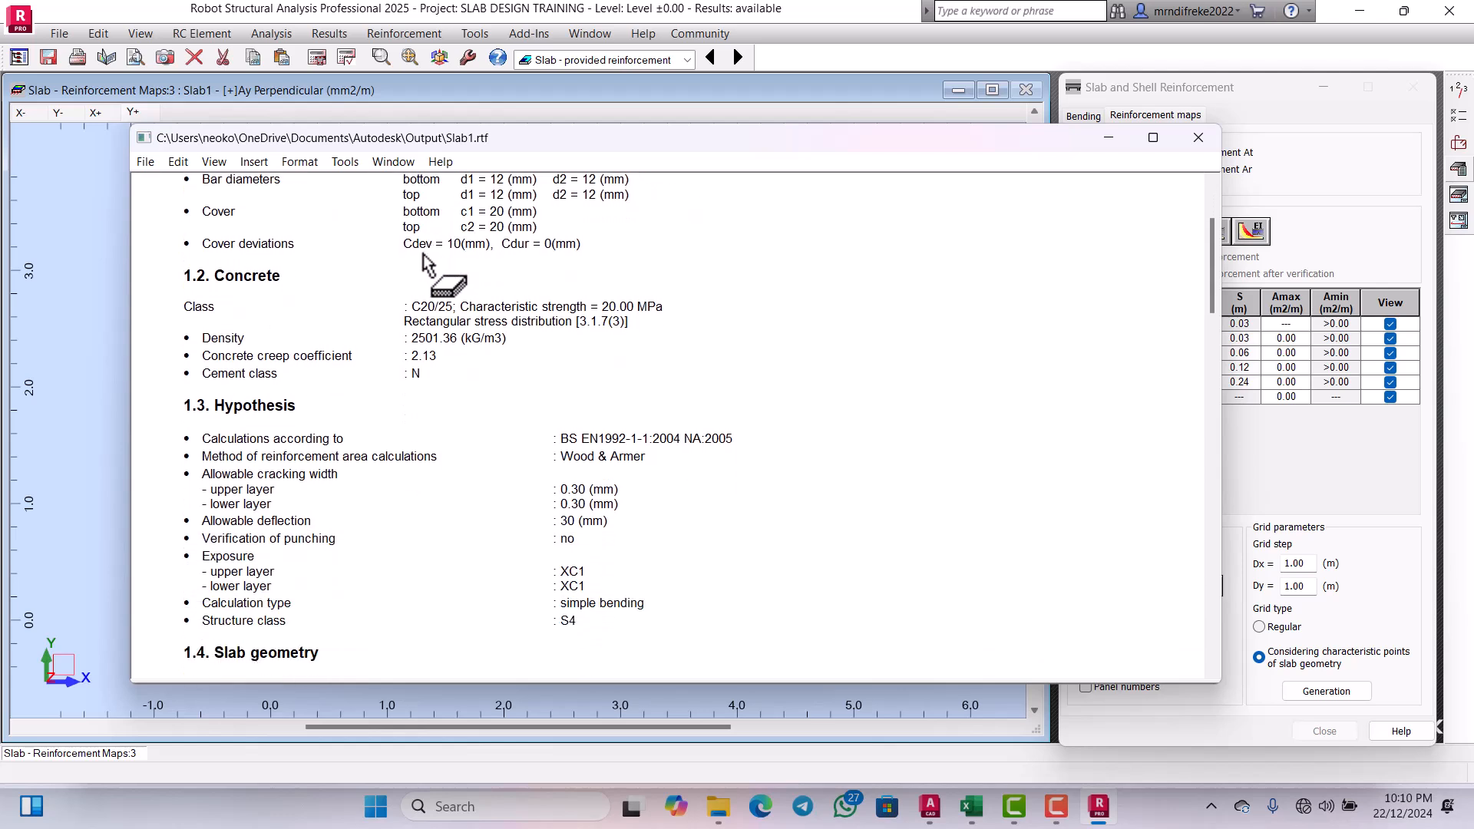
{"action": "scroll", "coordinate": [240, 261], "scroll_direction": "up", "scroll_amount": 3}
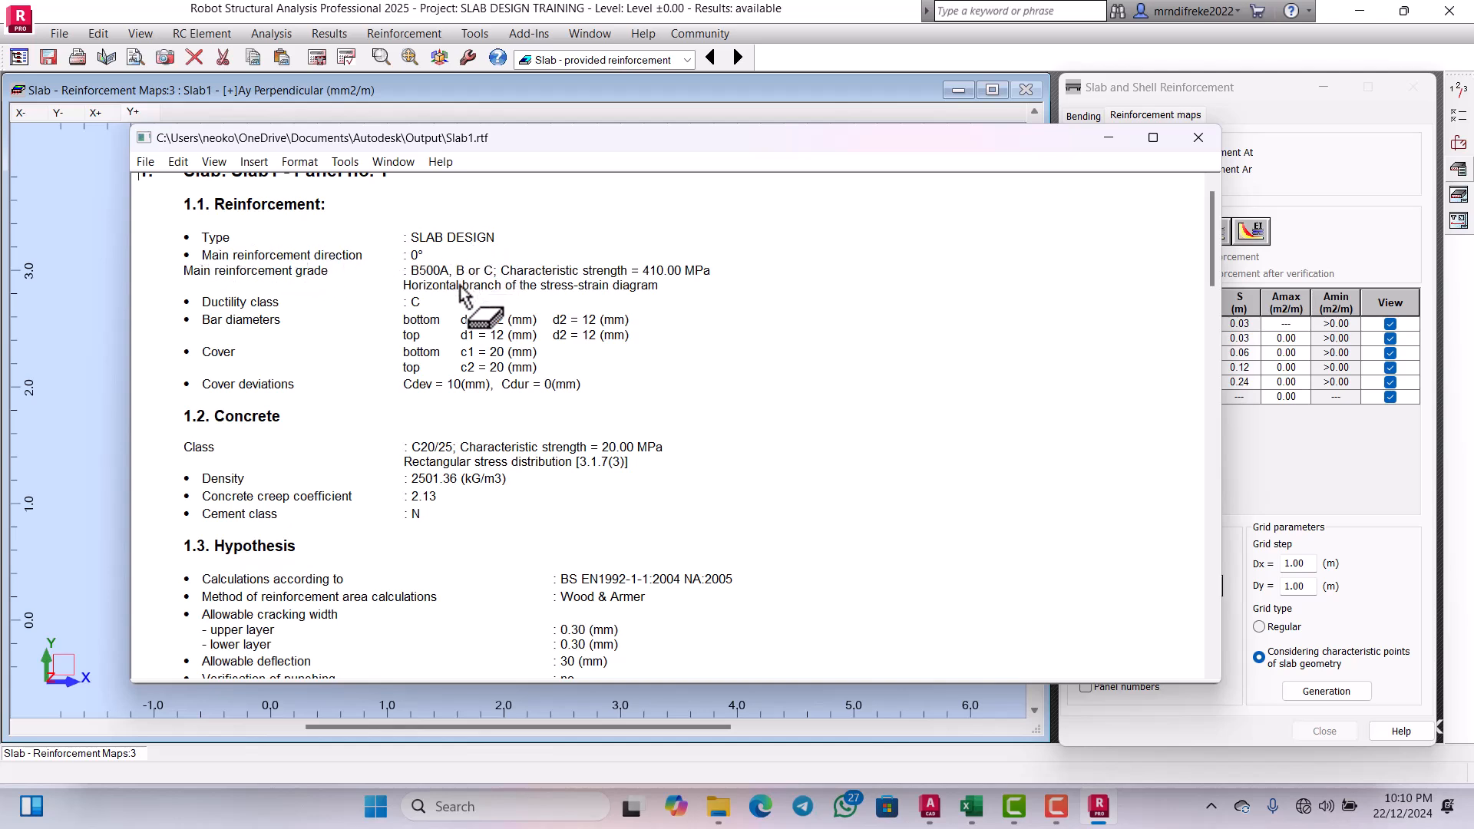
{"action": "scroll", "coordinate": [449, 315], "scroll_direction": "down", "scroll_amount": 1}
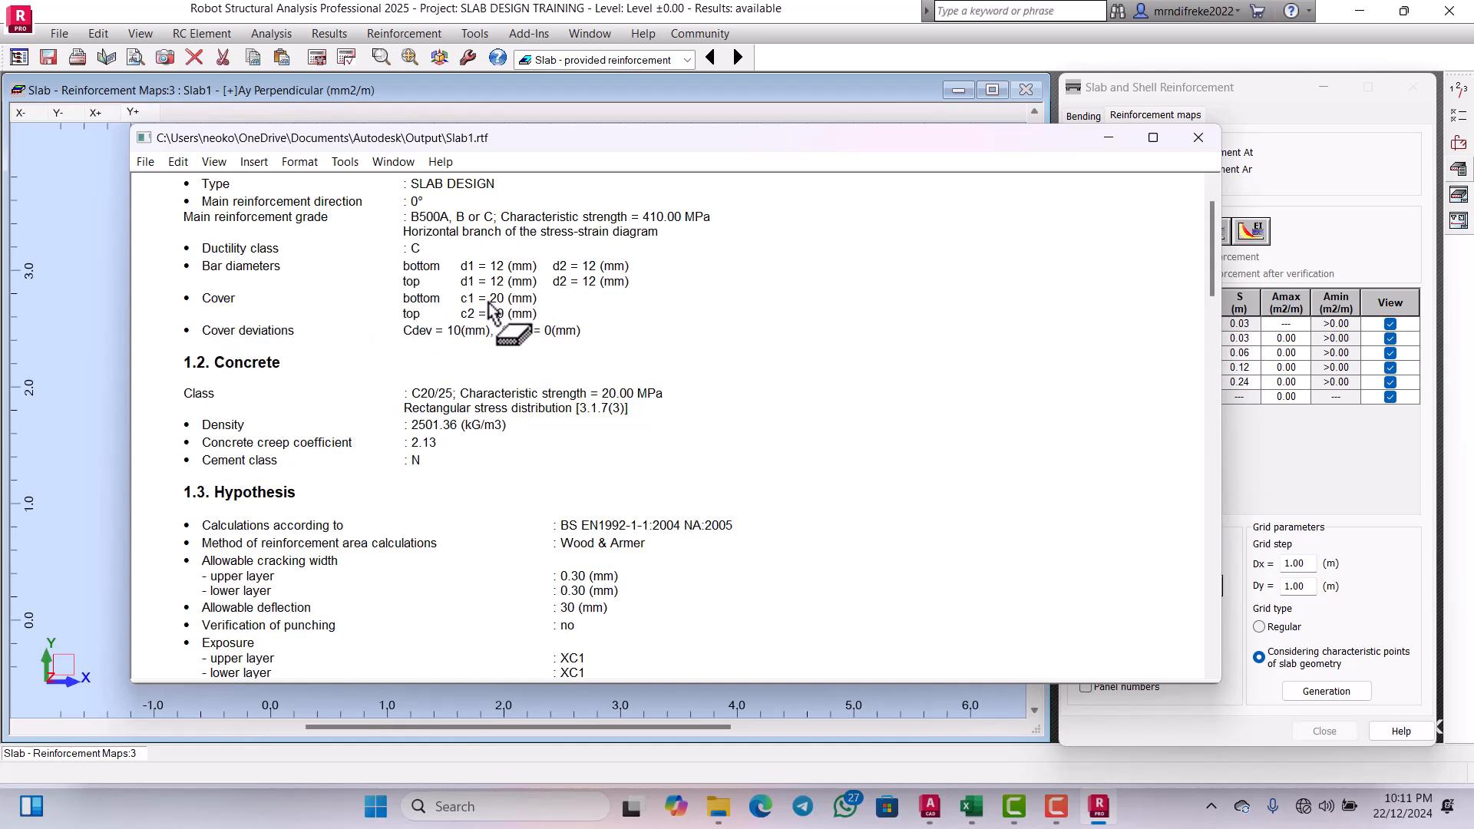
{"action": "scroll", "coordinate": [430, 342], "scroll_direction": "down", "scroll_amount": 1}
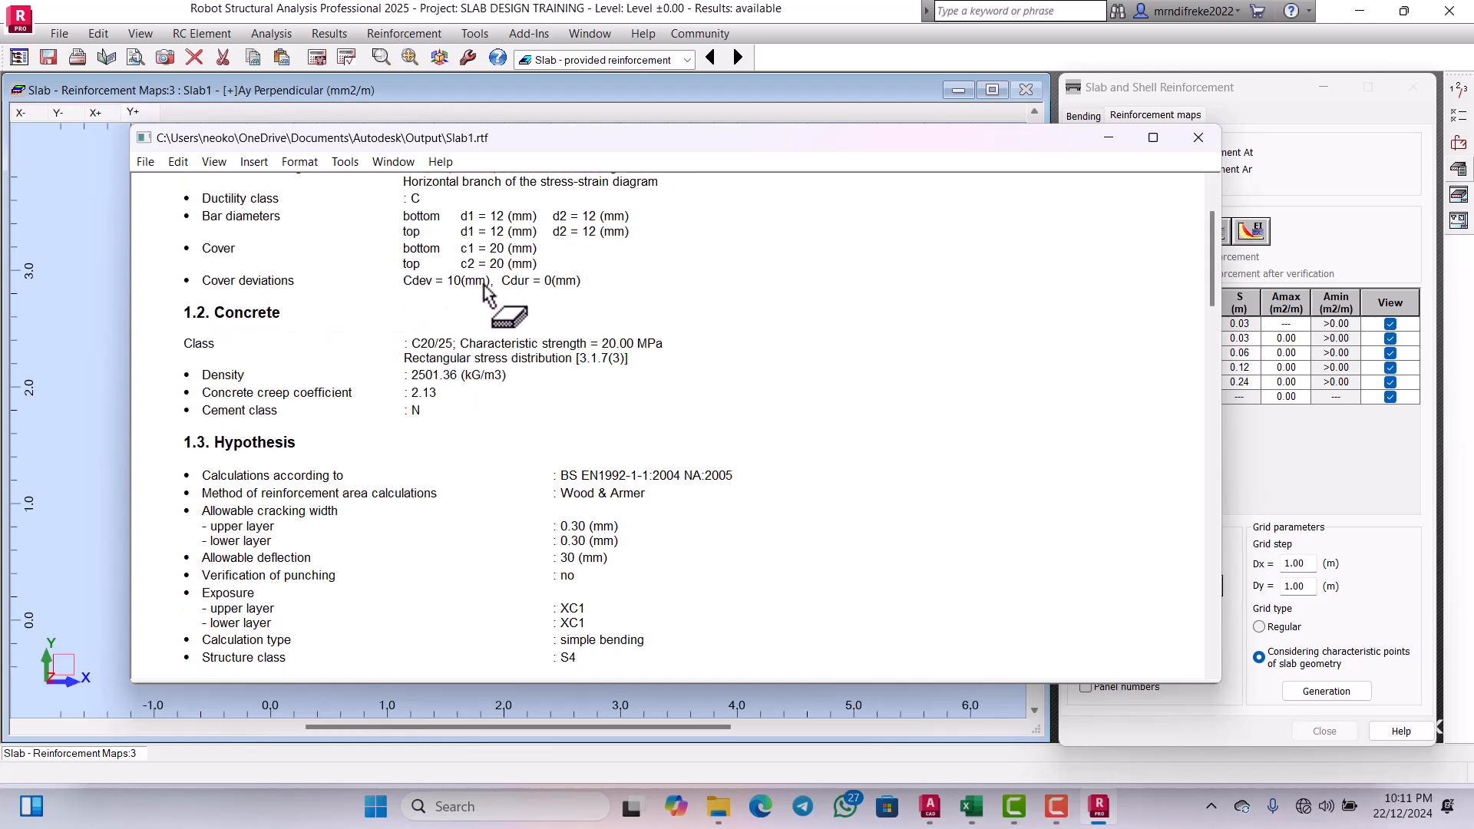
{"action": "scroll", "coordinate": [535, 299], "scroll_direction": "down", "scroll_amount": 2}
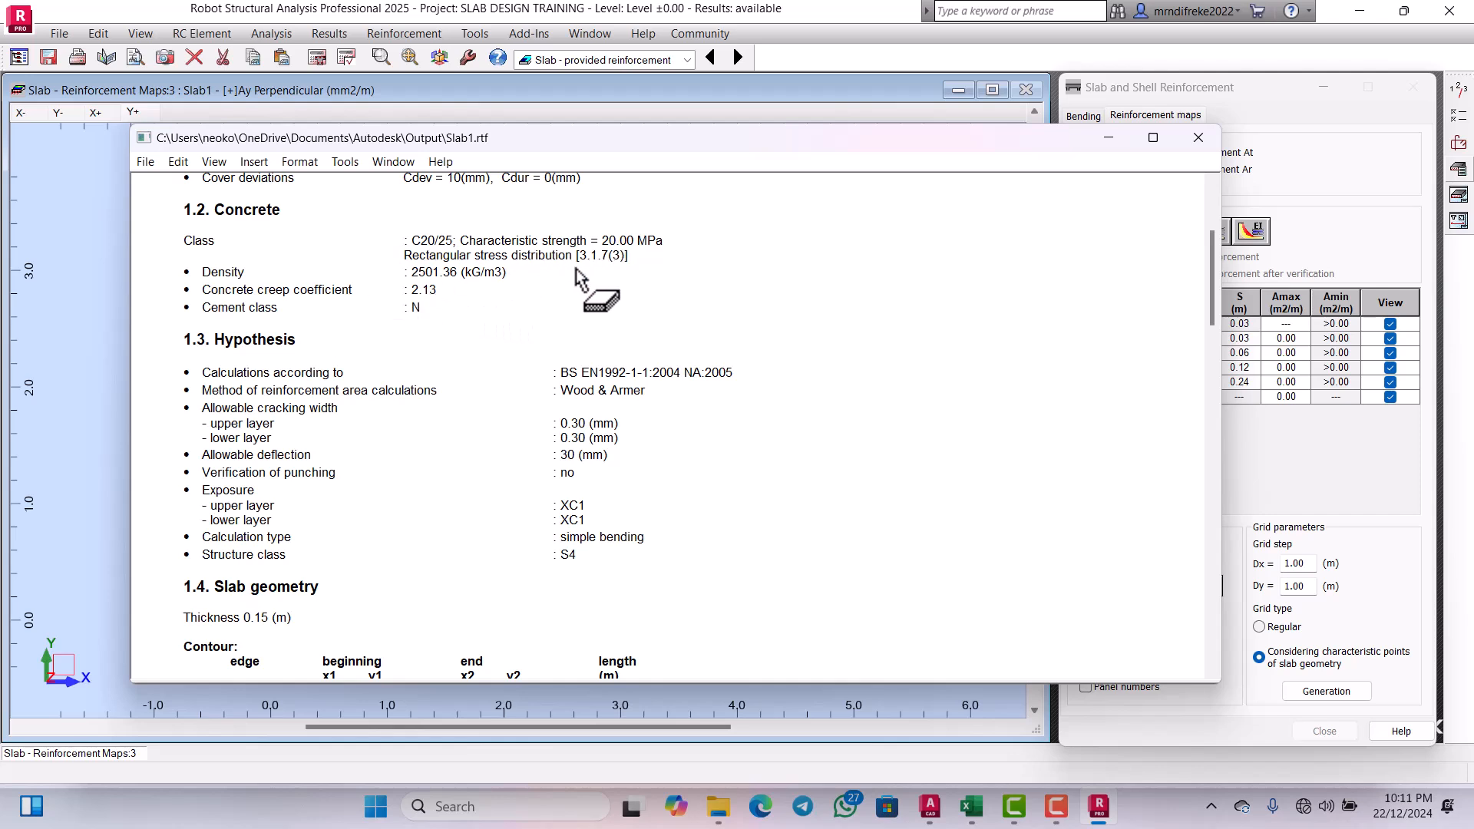
Step: Review the slab geometry, bending reinforcement, deflection, cracking and loads sections of the calculation note
{"action": "scroll", "coordinate": [416, 311], "scroll_direction": "down", "scroll_amount": 5}
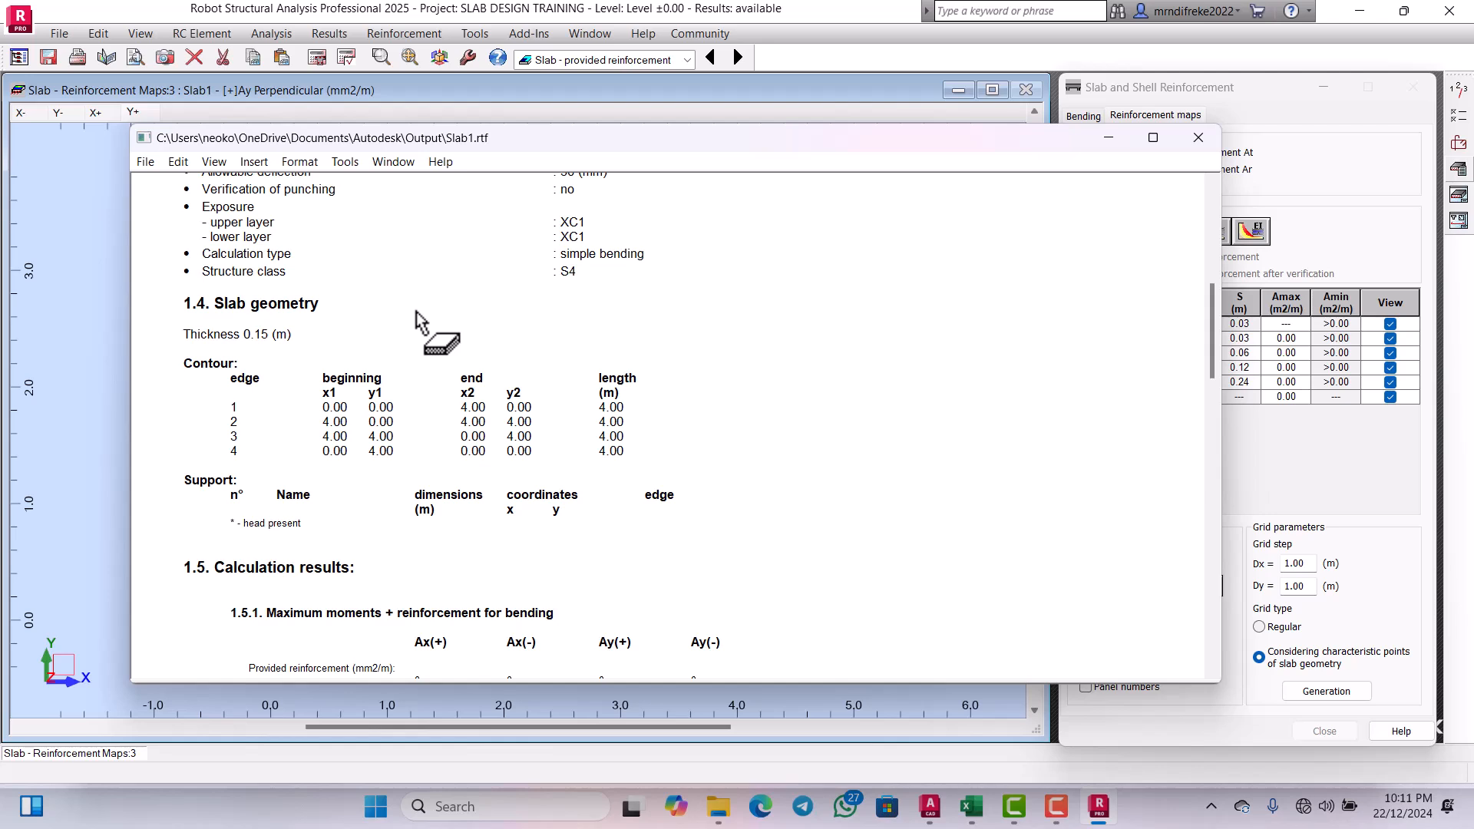
{"action": "scroll", "coordinate": [416, 312], "scroll_direction": "down", "scroll_amount": 6}
{"action": "scroll", "coordinate": [416, 314], "scroll_direction": "down", "scroll_amount": 3}
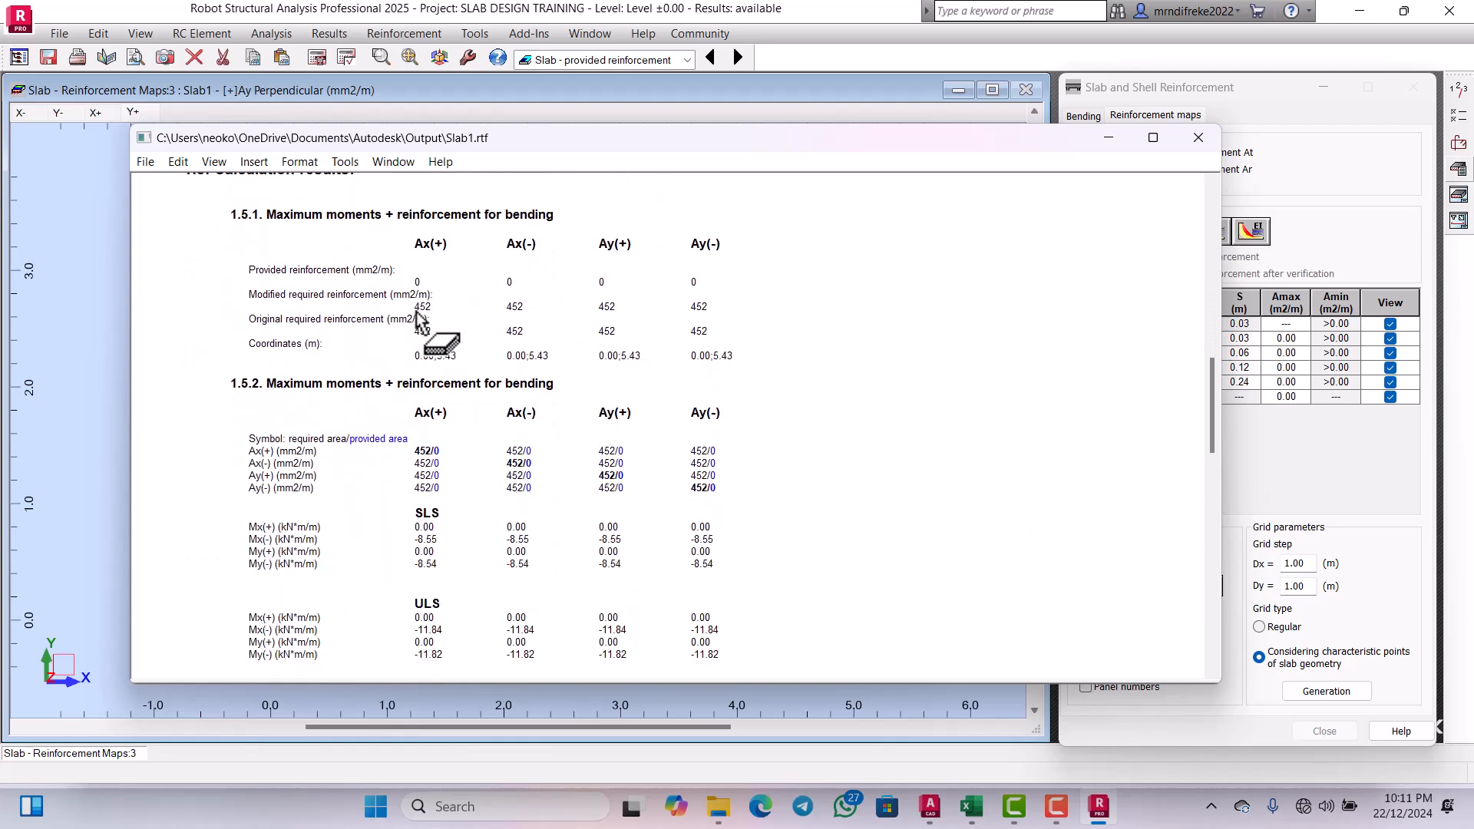
{"action": "scroll", "coordinate": [420, 319], "scroll_direction": "down", "scroll_amount": 2}
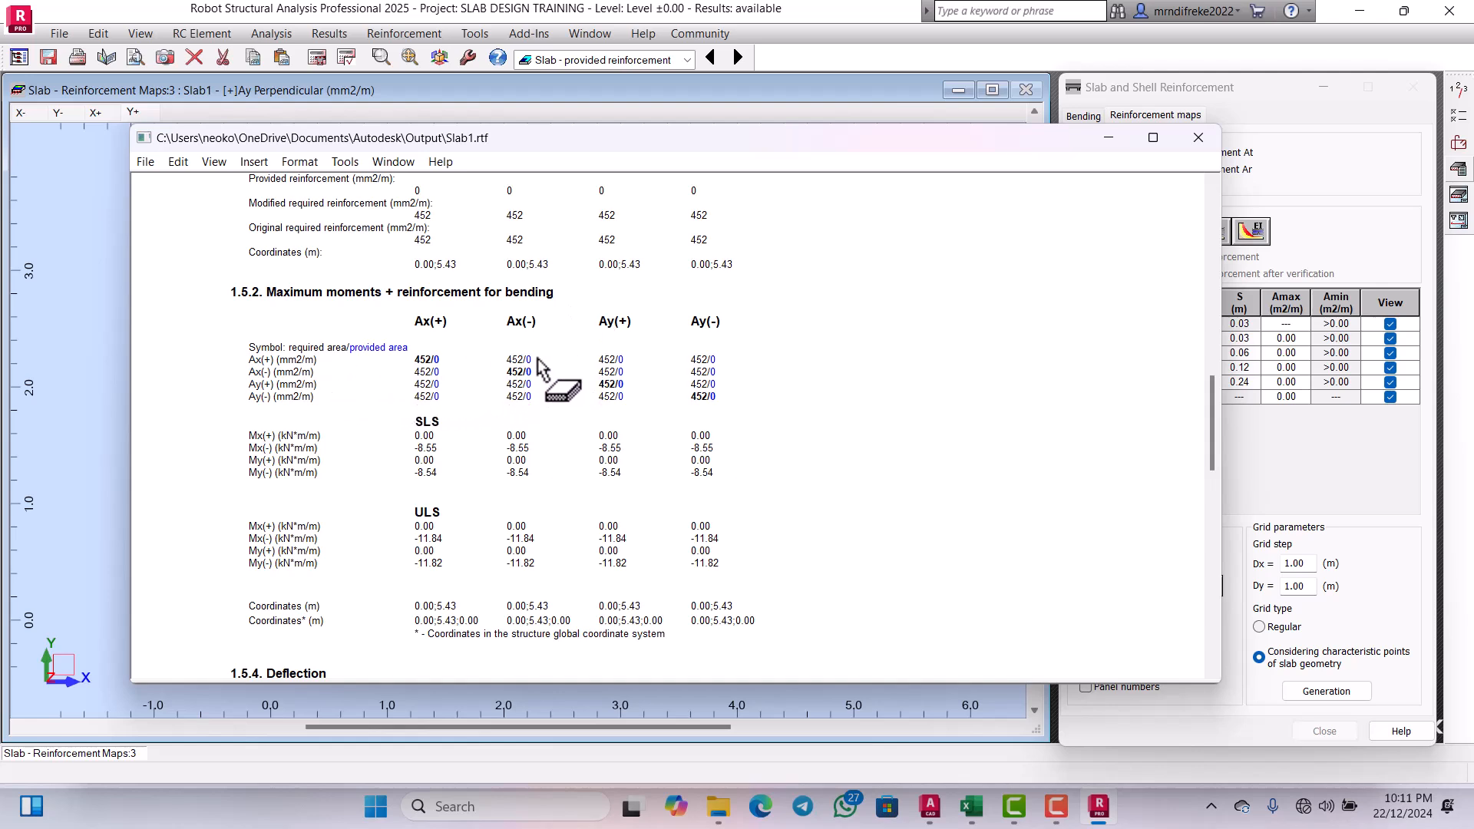
{"action": "scroll", "coordinate": [535, 378], "scroll_direction": "down", "scroll_amount": 10}
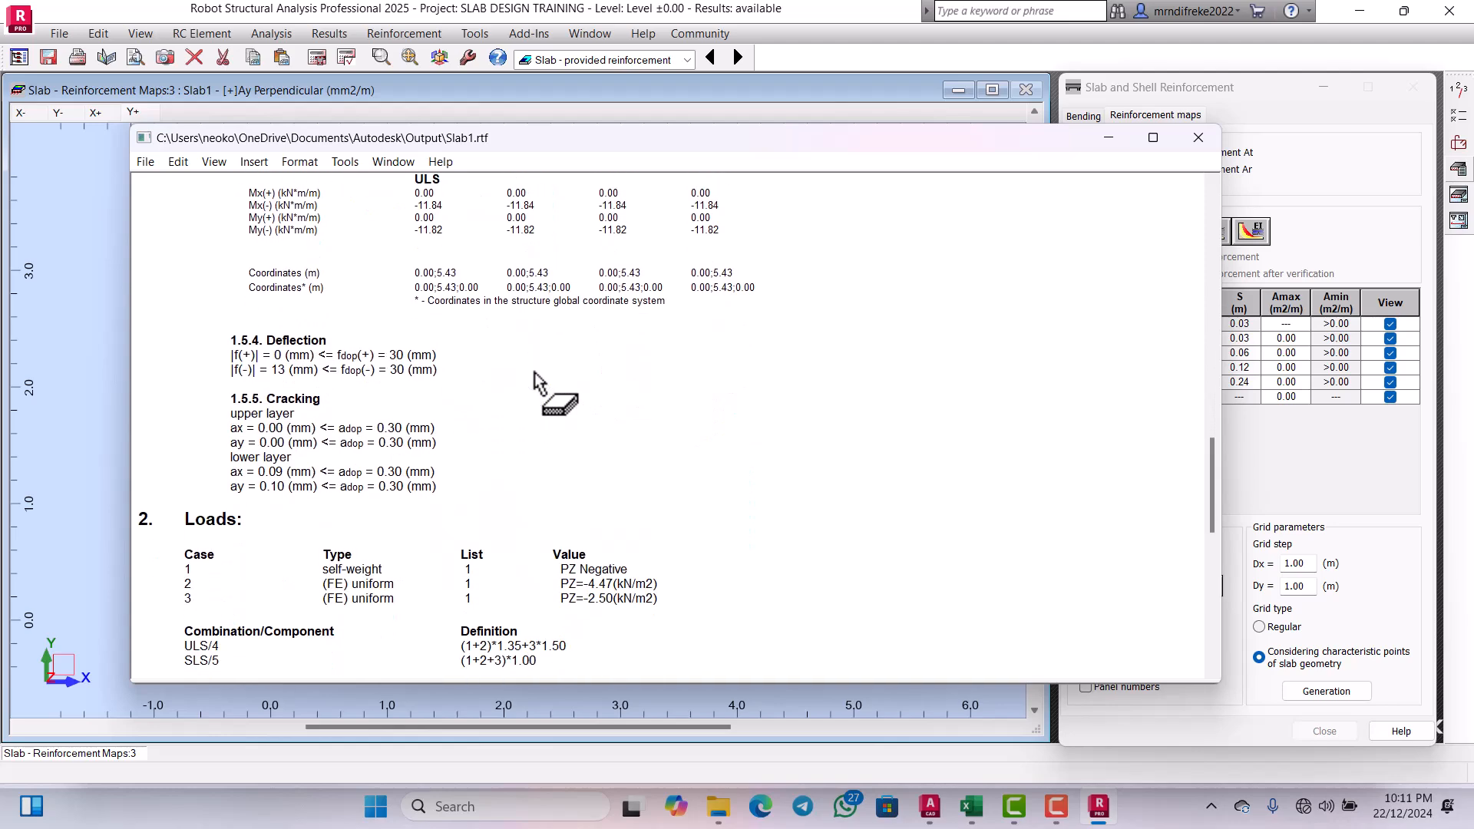
{"action": "scroll", "coordinate": [535, 381], "scroll_direction": "down", "scroll_amount": 1}
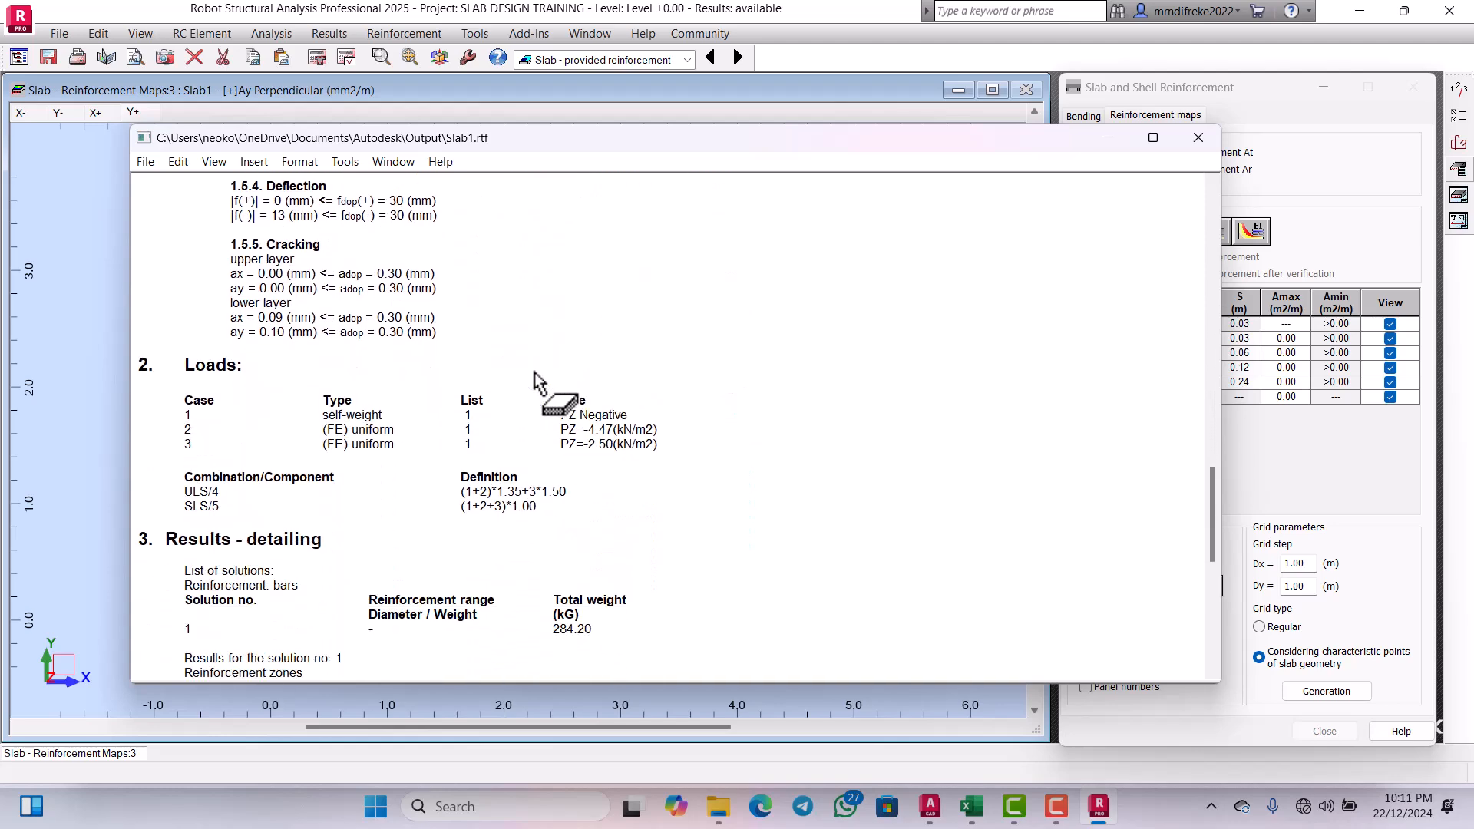
Step: Review the note's reinforcement detailing results and material survey, and return to its beginning
{"action": "scroll", "coordinate": [536, 378], "scroll_direction": "up", "scroll_amount": 5}
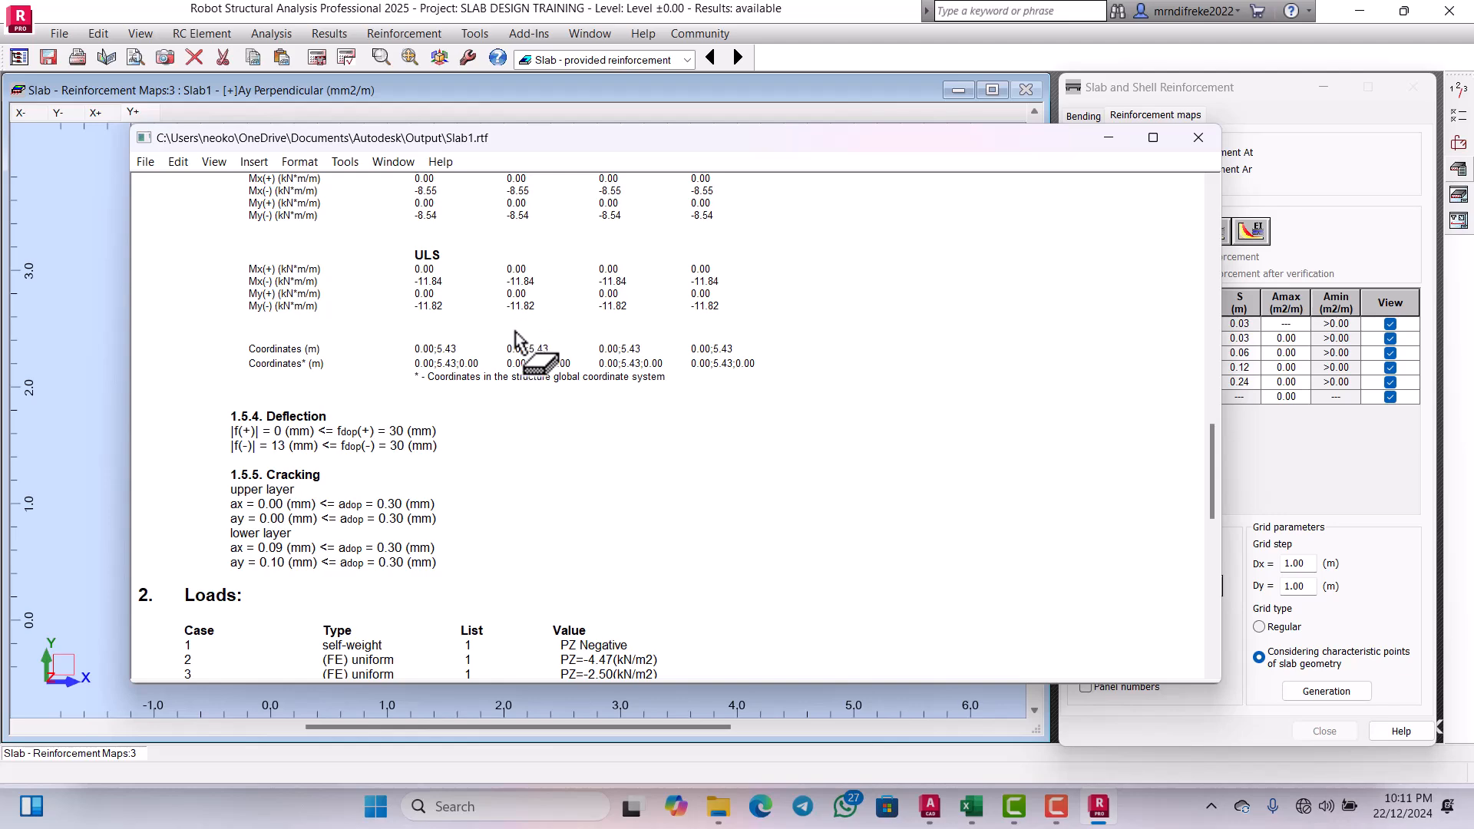
{"action": "scroll", "coordinate": [515, 332], "scroll_direction": "down", "scroll_amount": 15}
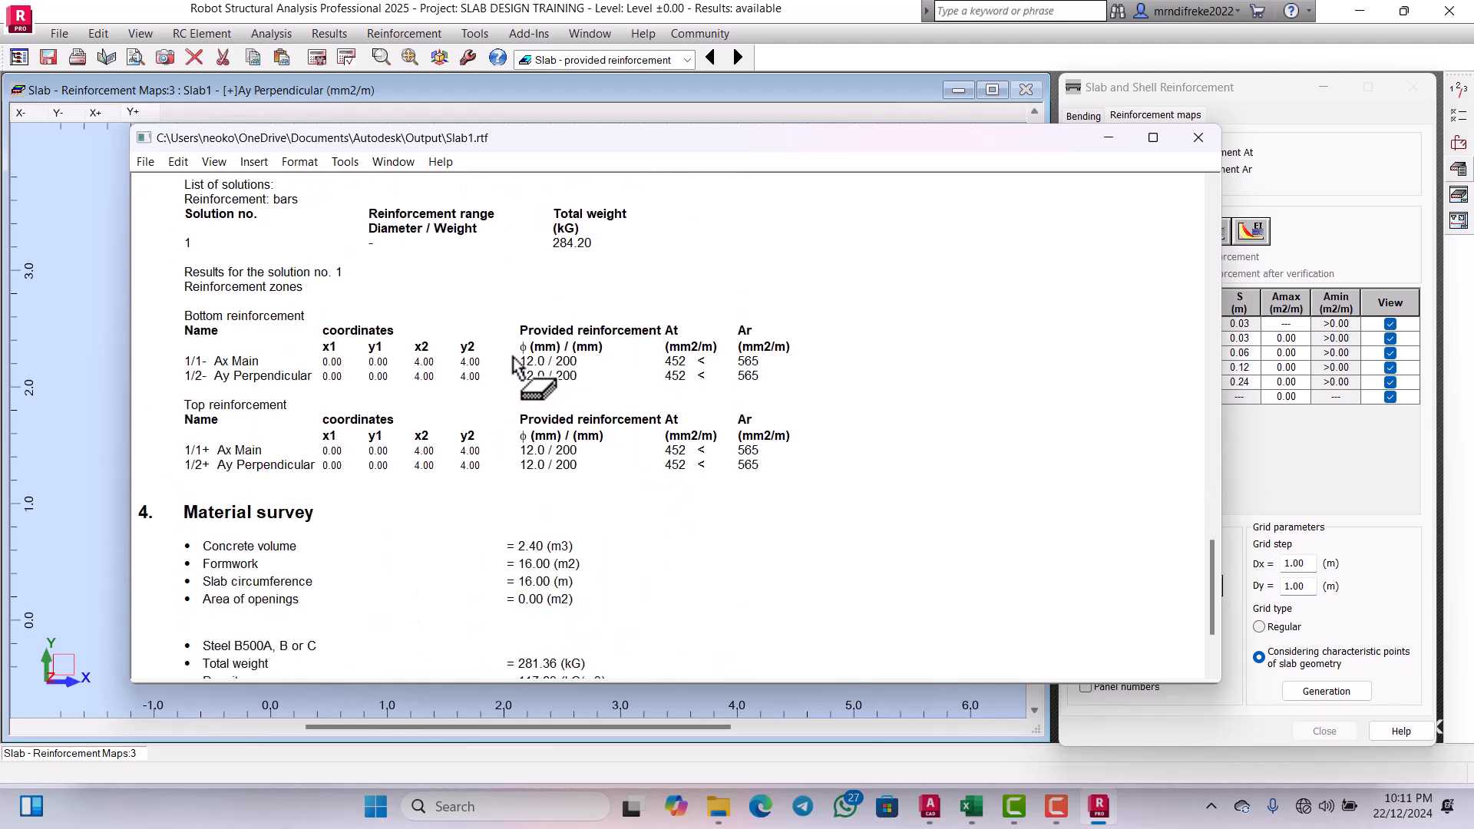
{"action": "scroll", "coordinate": [514, 380], "scroll_direction": "down", "scroll_amount": 2}
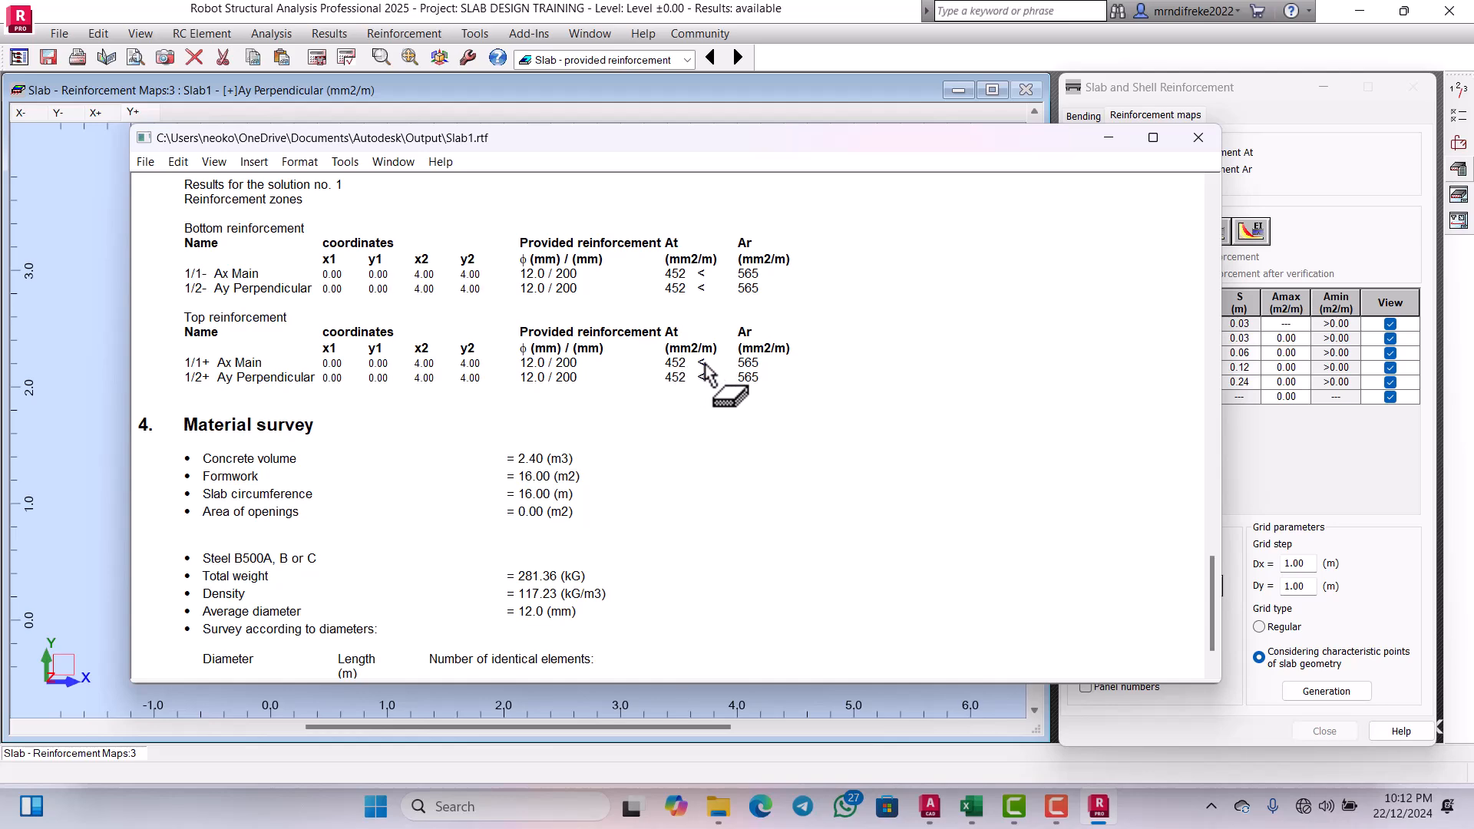
{"action": "scroll", "coordinate": [749, 396], "scroll_direction": "down", "scroll_amount": 1}
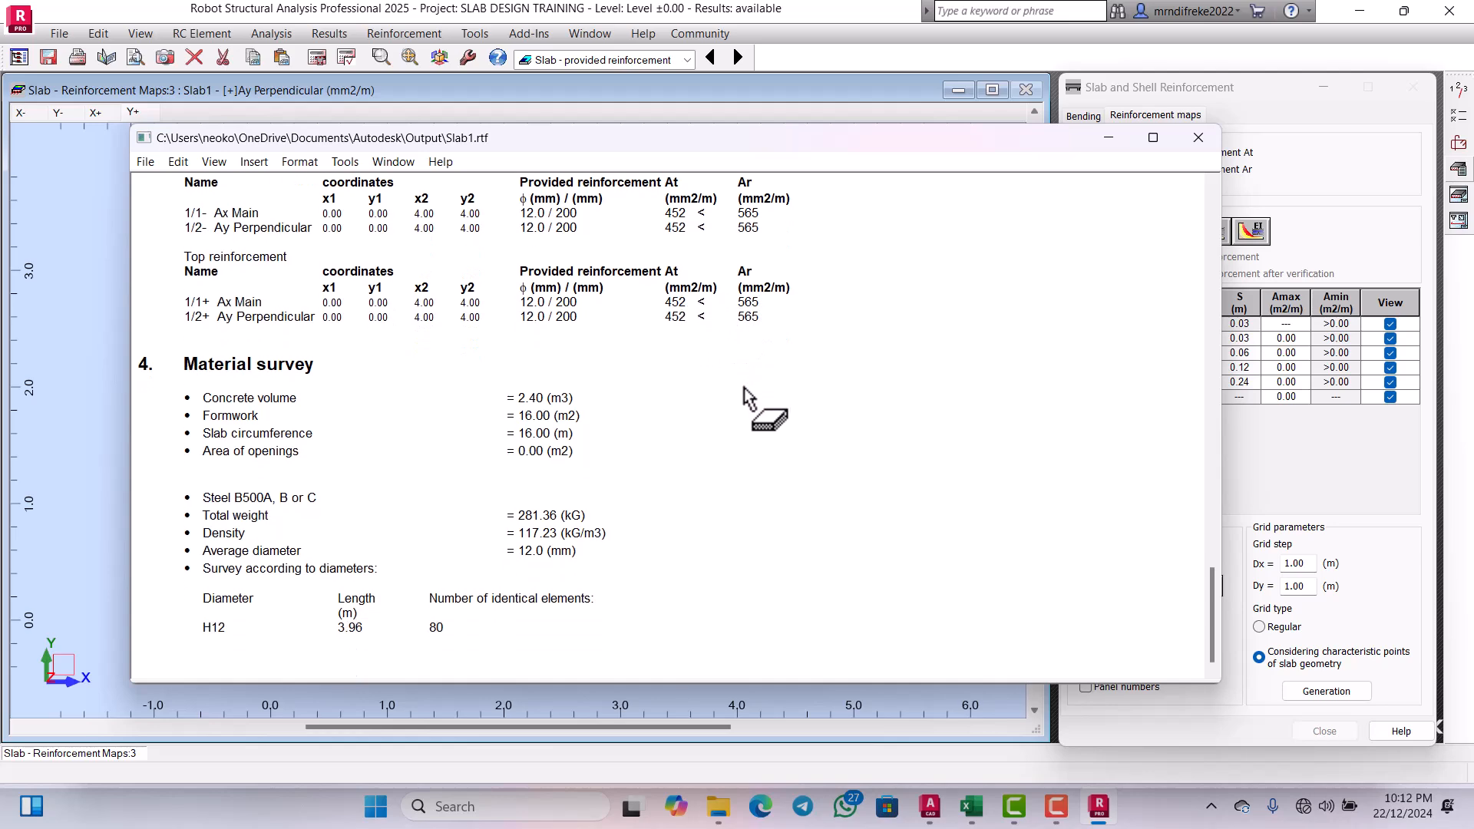
{"action": "scroll", "coordinate": [742, 389], "scroll_direction": "up", "scroll_amount": 20}
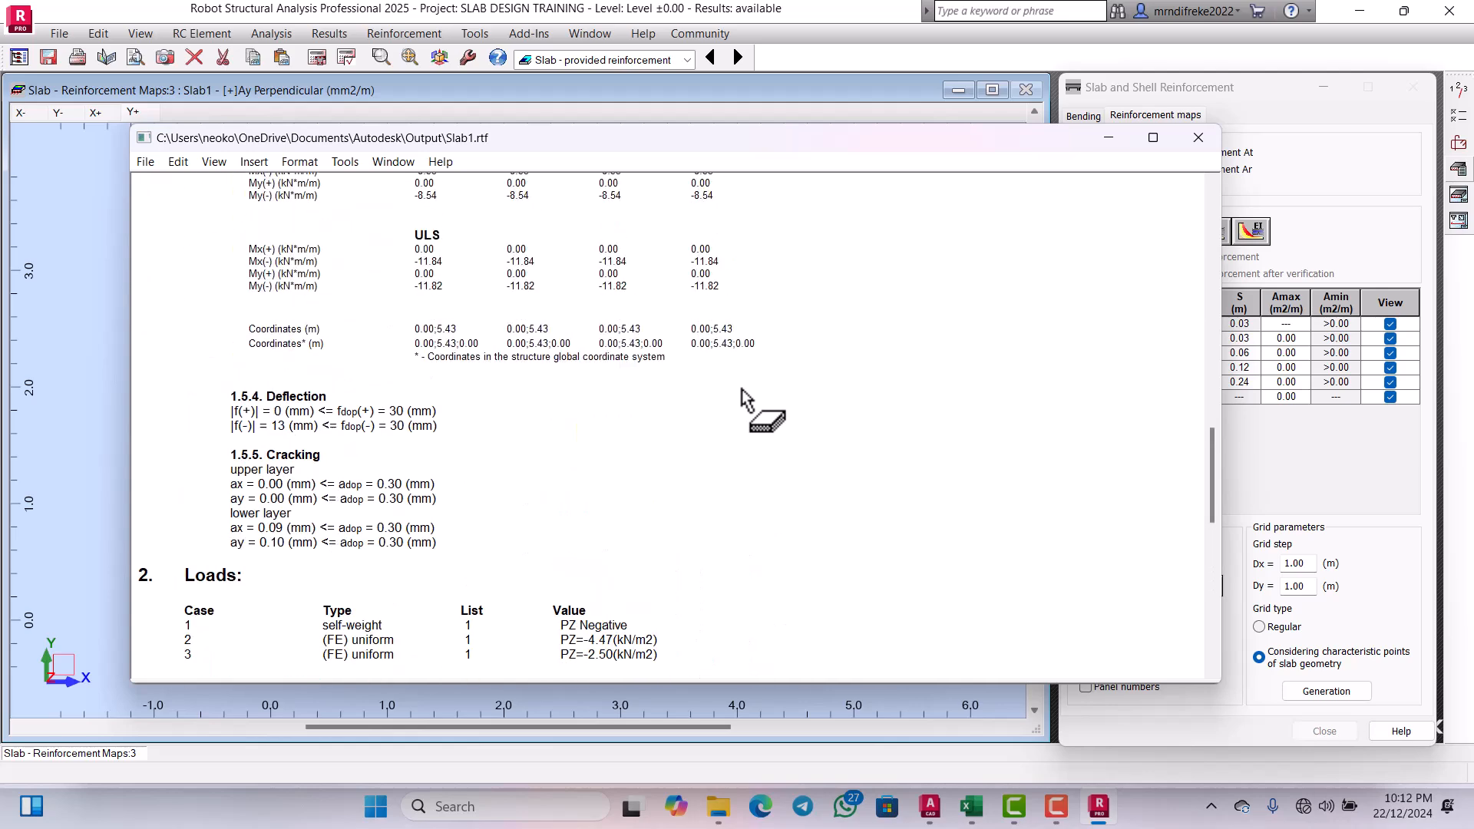
{"action": "scroll", "coordinate": [742, 389], "scroll_direction": "up", "scroll_amount": 15}
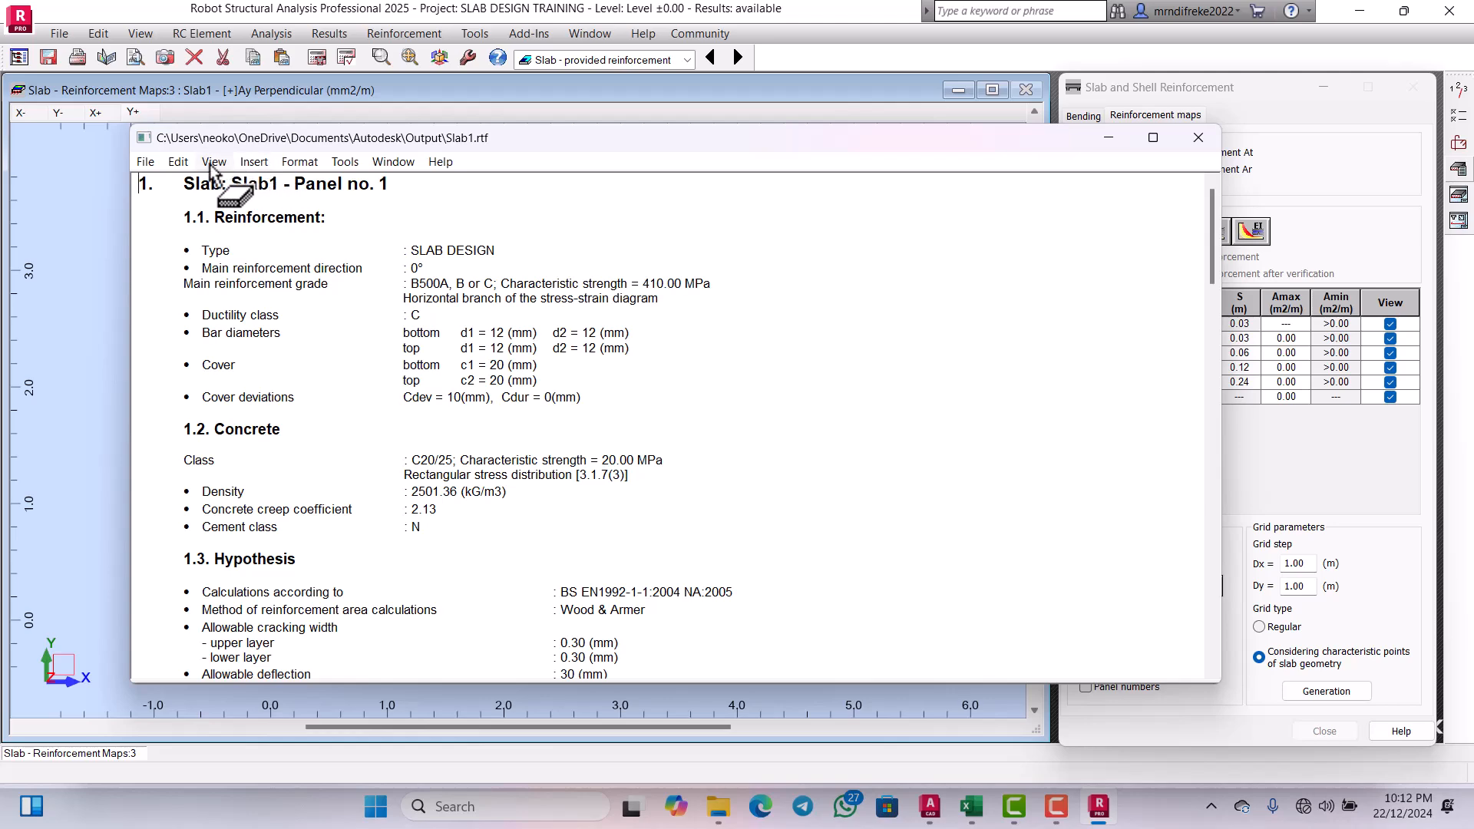
{"action": "left_click", "coordinate": [179, 163]}
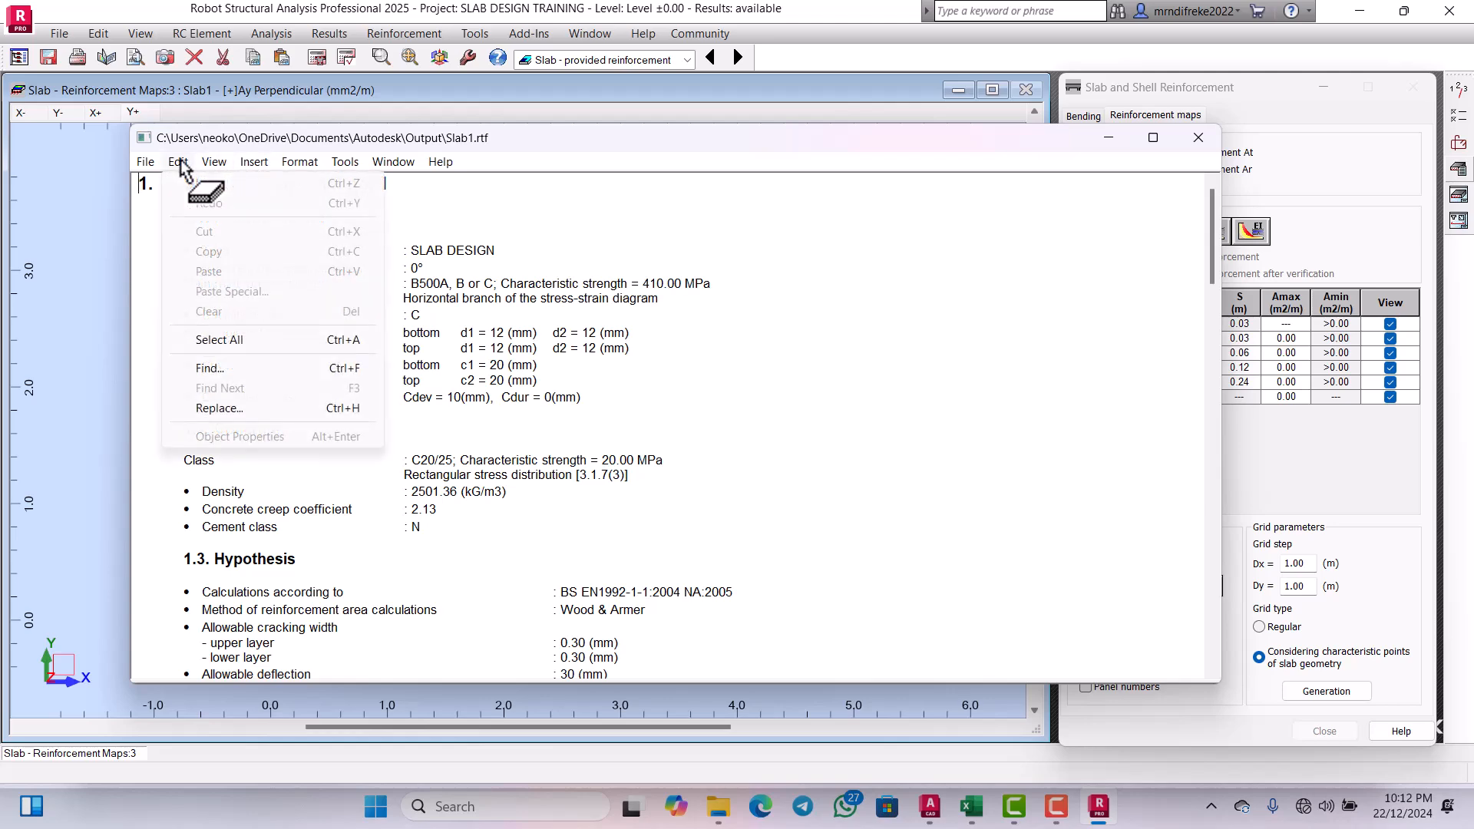
{"action": "left_click", "coordinate": [146, 163]}
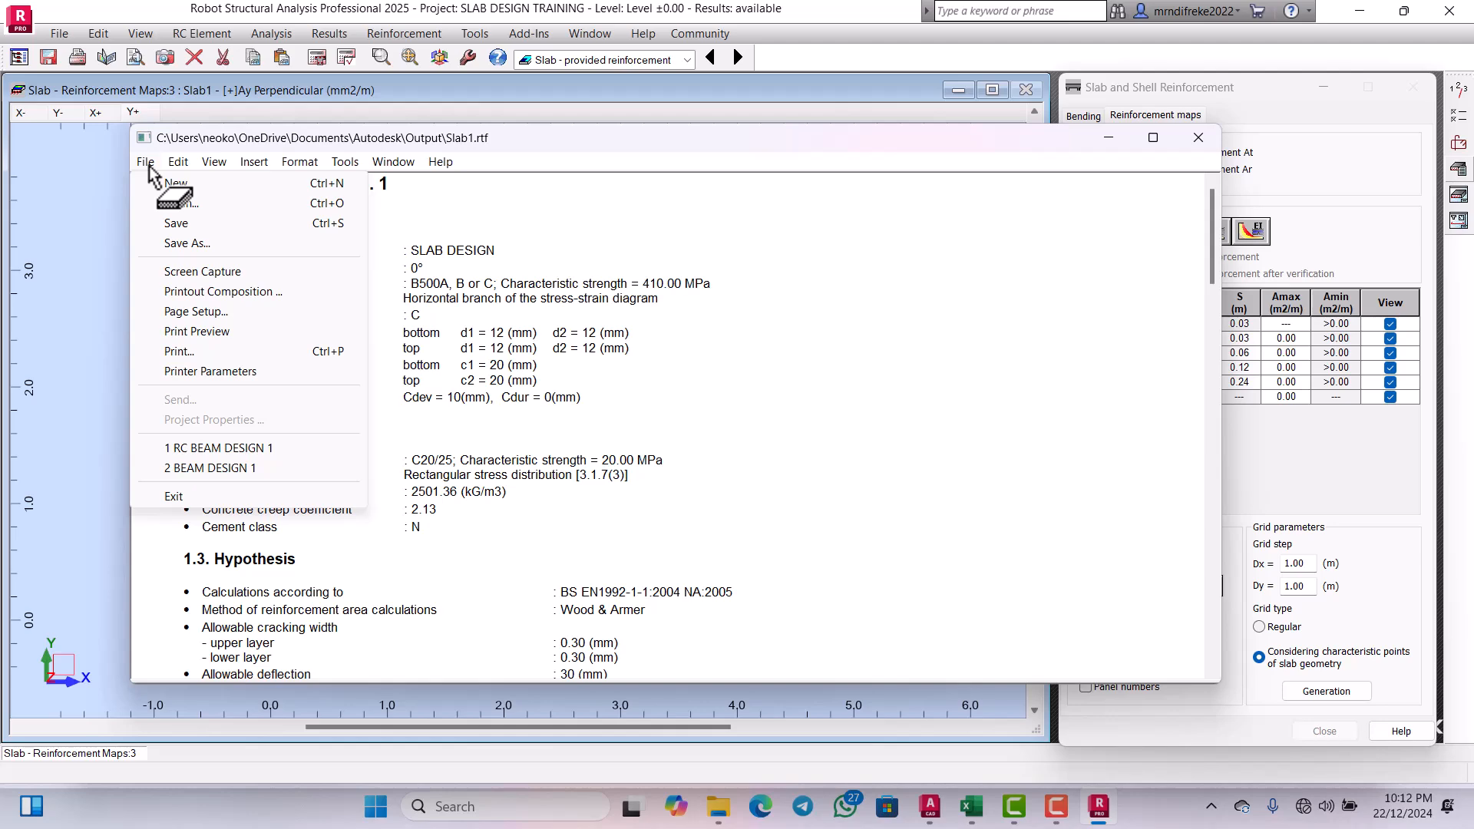
{"action": "left_click", "coordinate": [182, 244]}
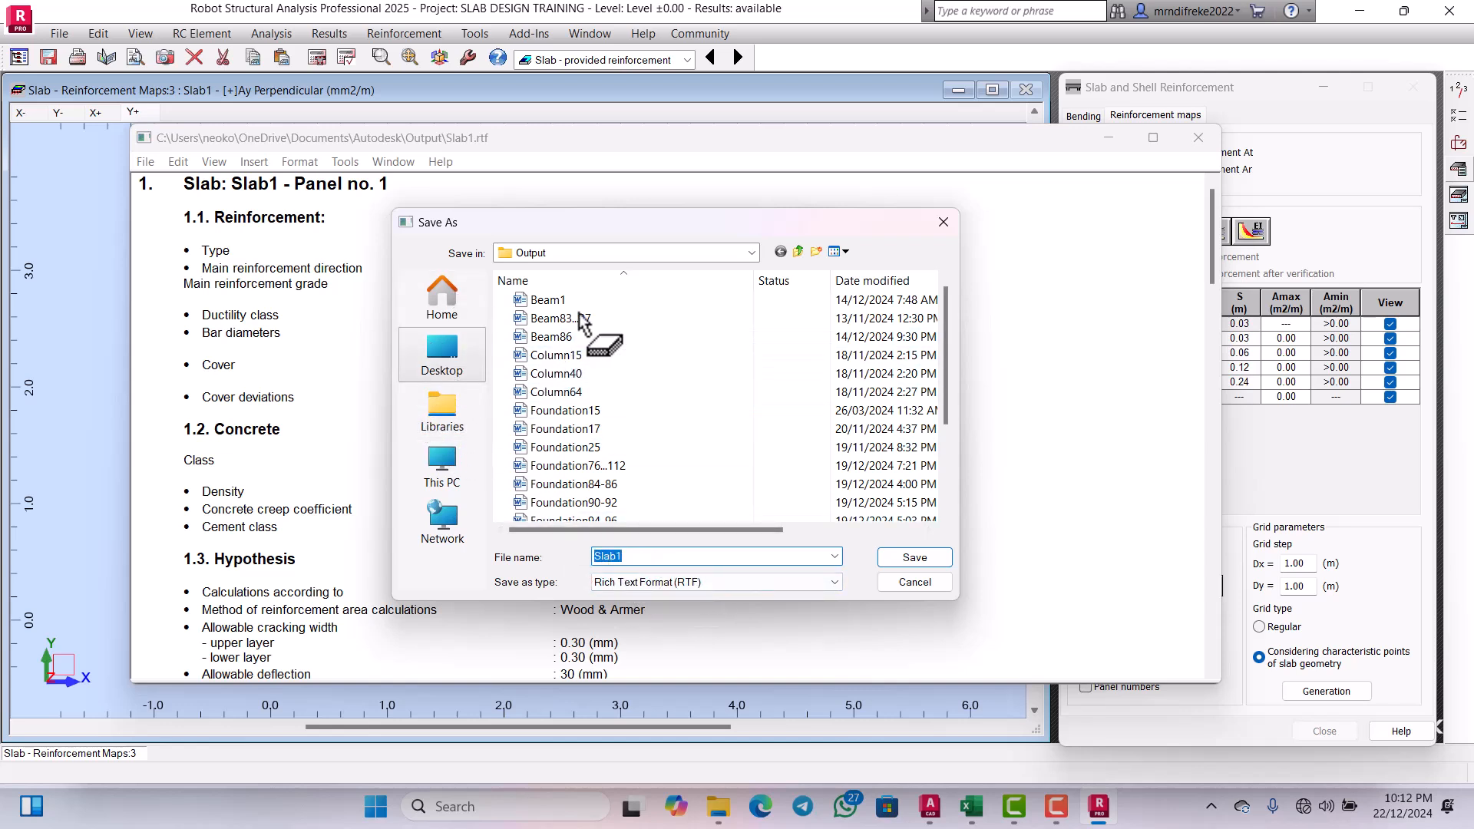
{"action": "left_click", "coordinate": [933, 225]}
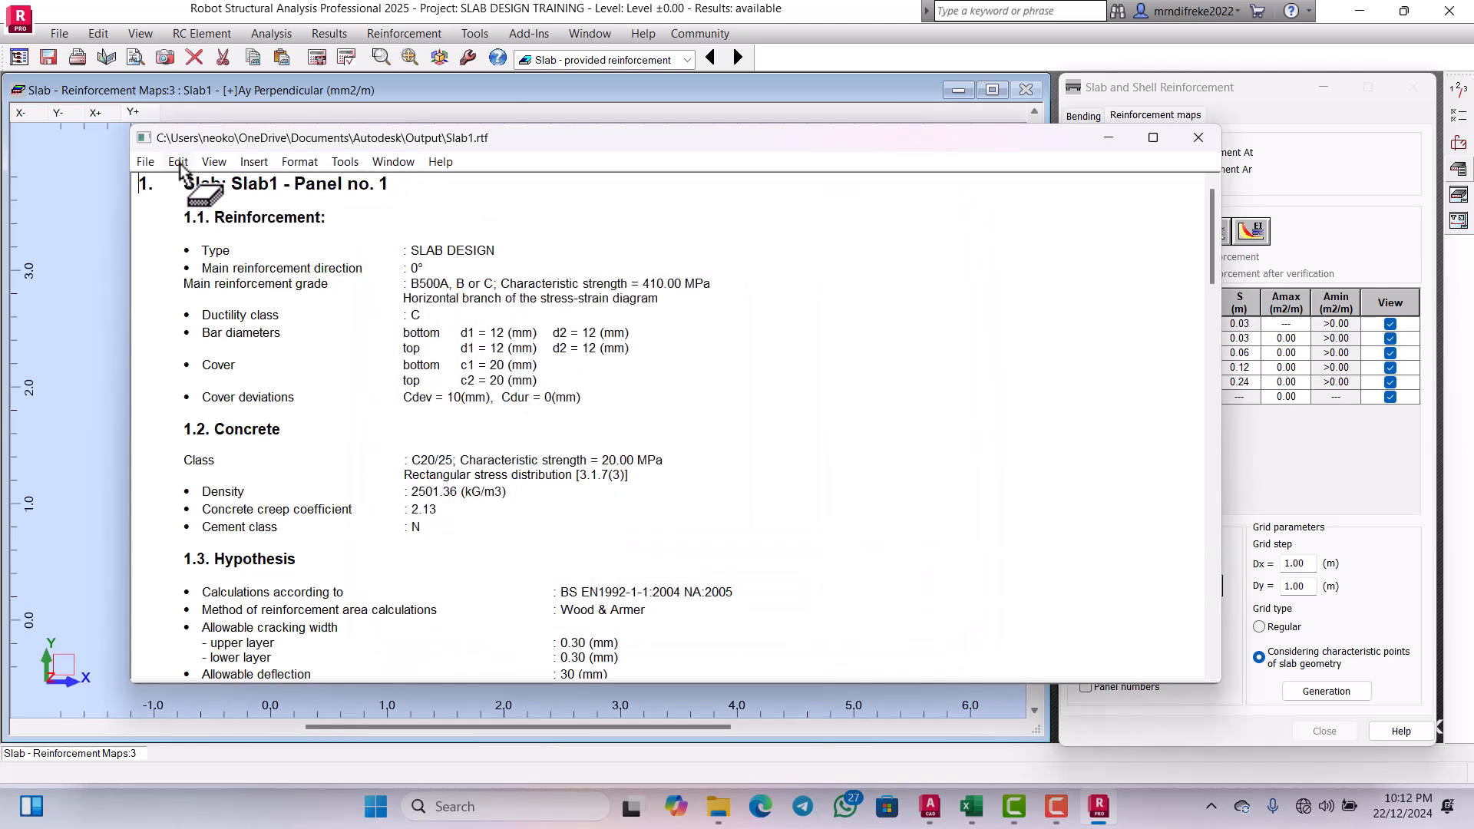
Step: Print all pages of the calculation note with Microsoft Print to PDF, saving it on the Desktop as ROBOT SLAB DESIGN 2
{"action": "left_click", "coordinate": [146, 162]}
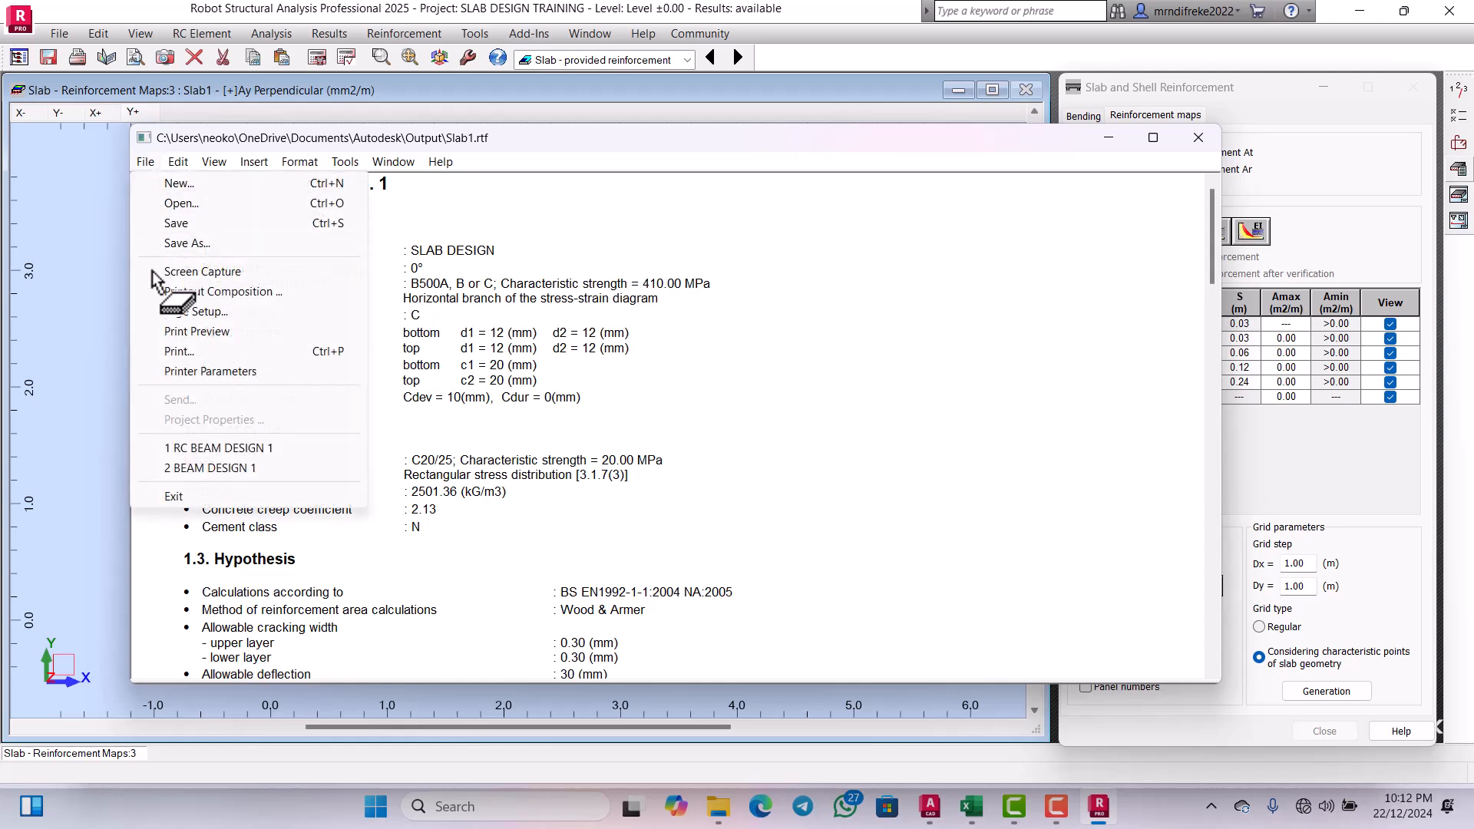
{"action": "left_click", "coordinate": [175, 352]}
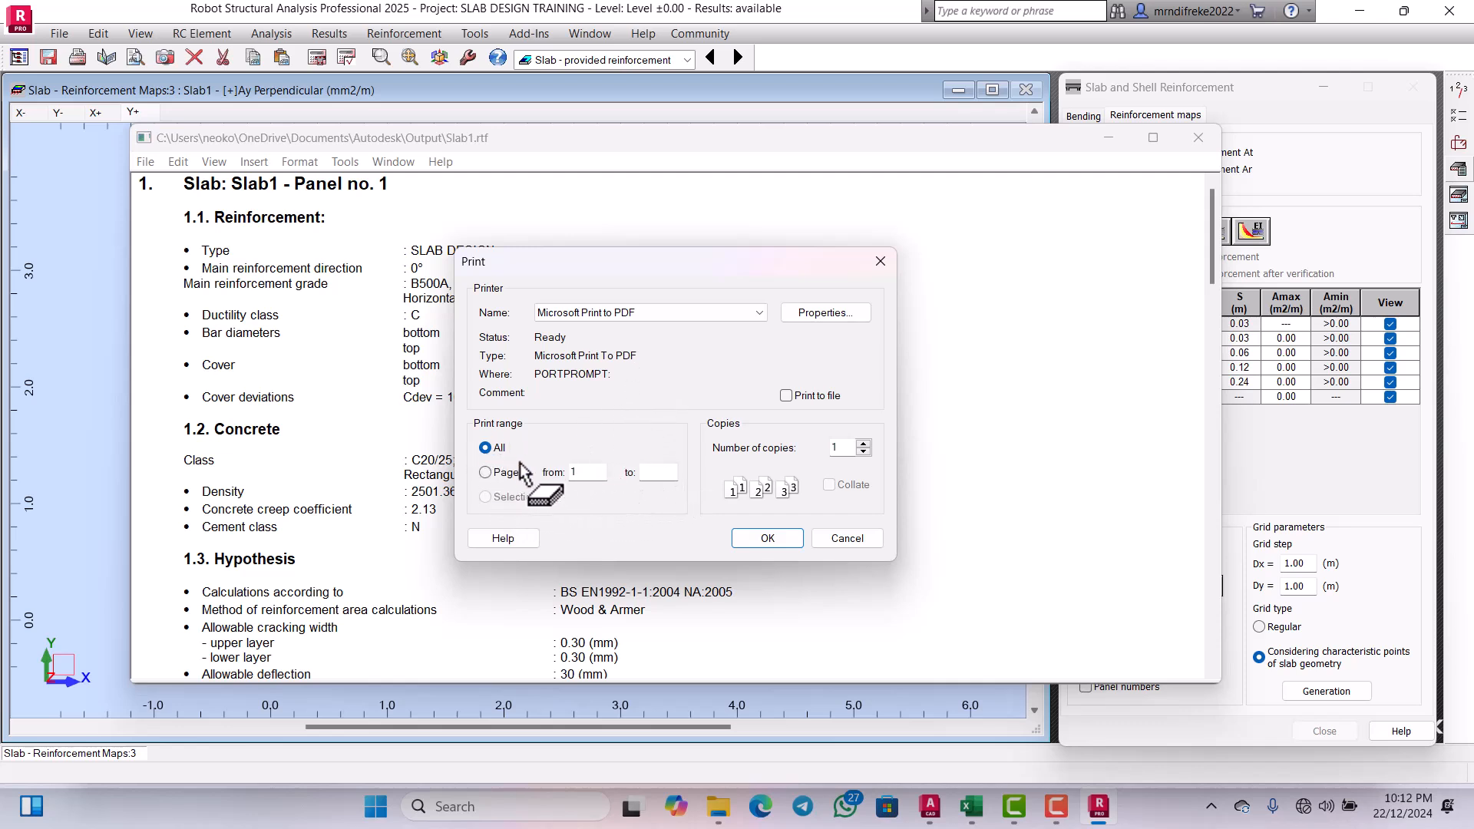
{"action": "left_click", "coordinate": [767, 538]}
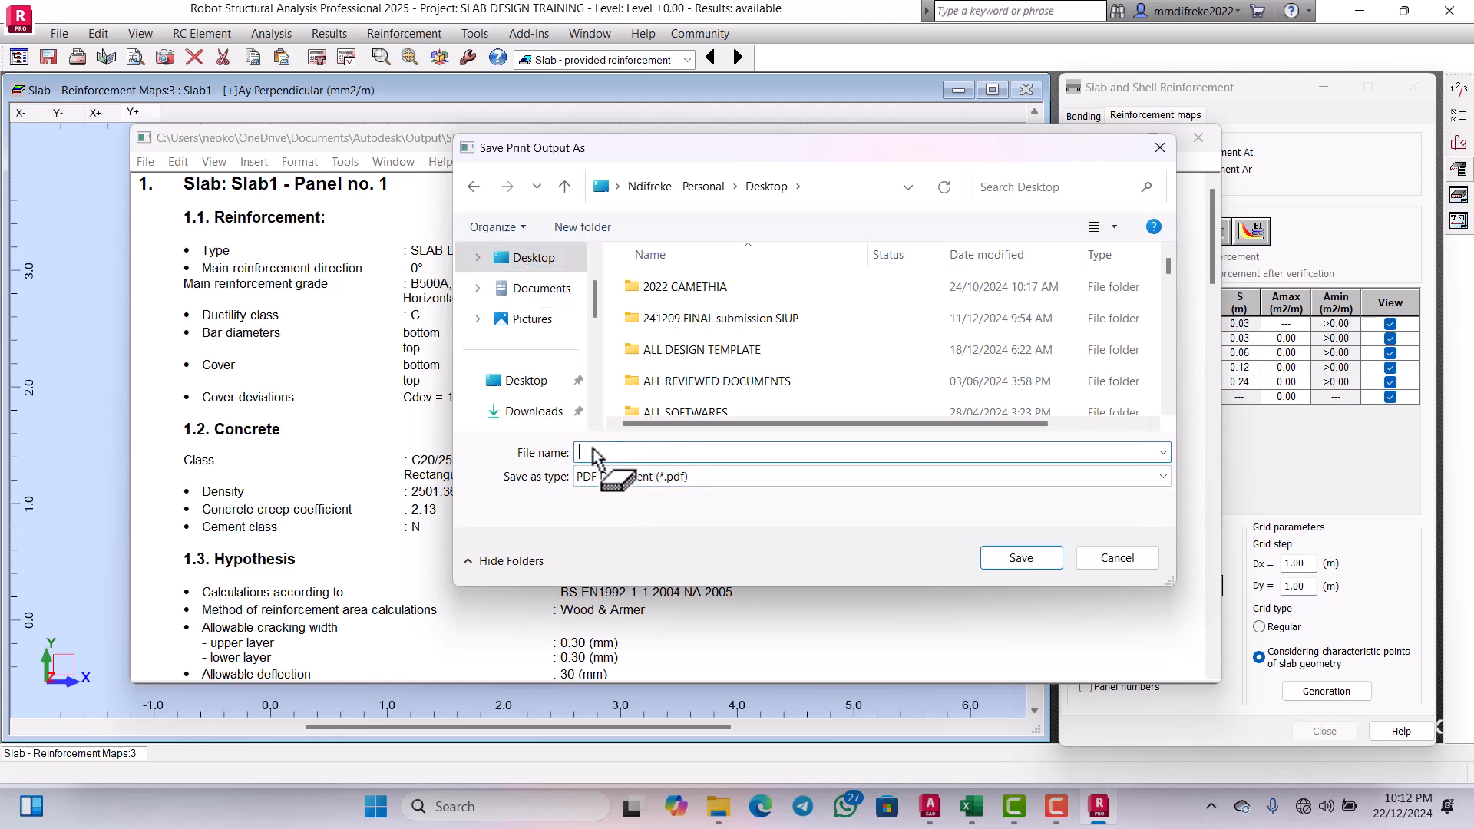
{"action": "type", "text": "ROBO"}
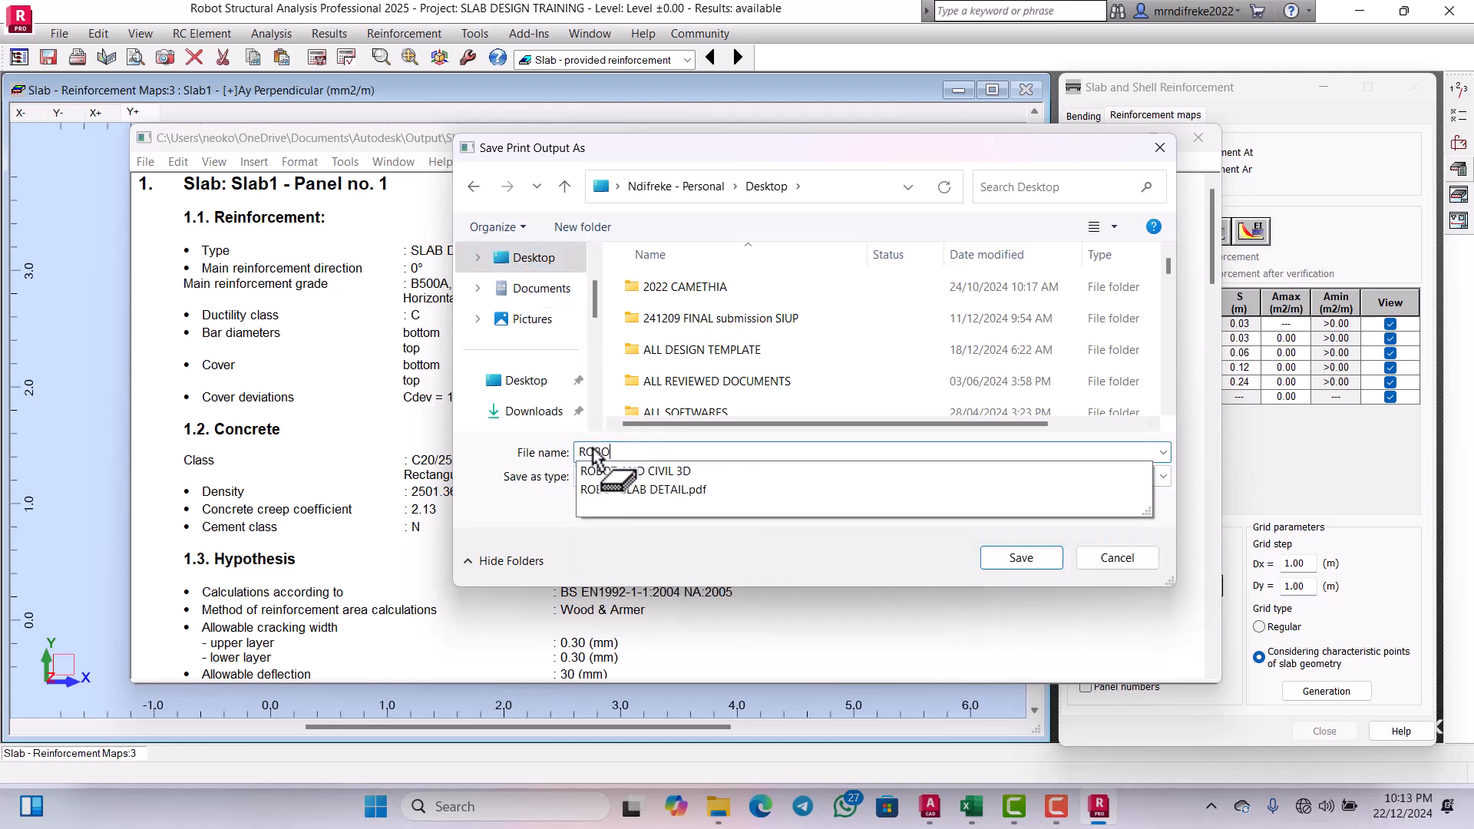
{"action": "type", "text": "T SLAB"}
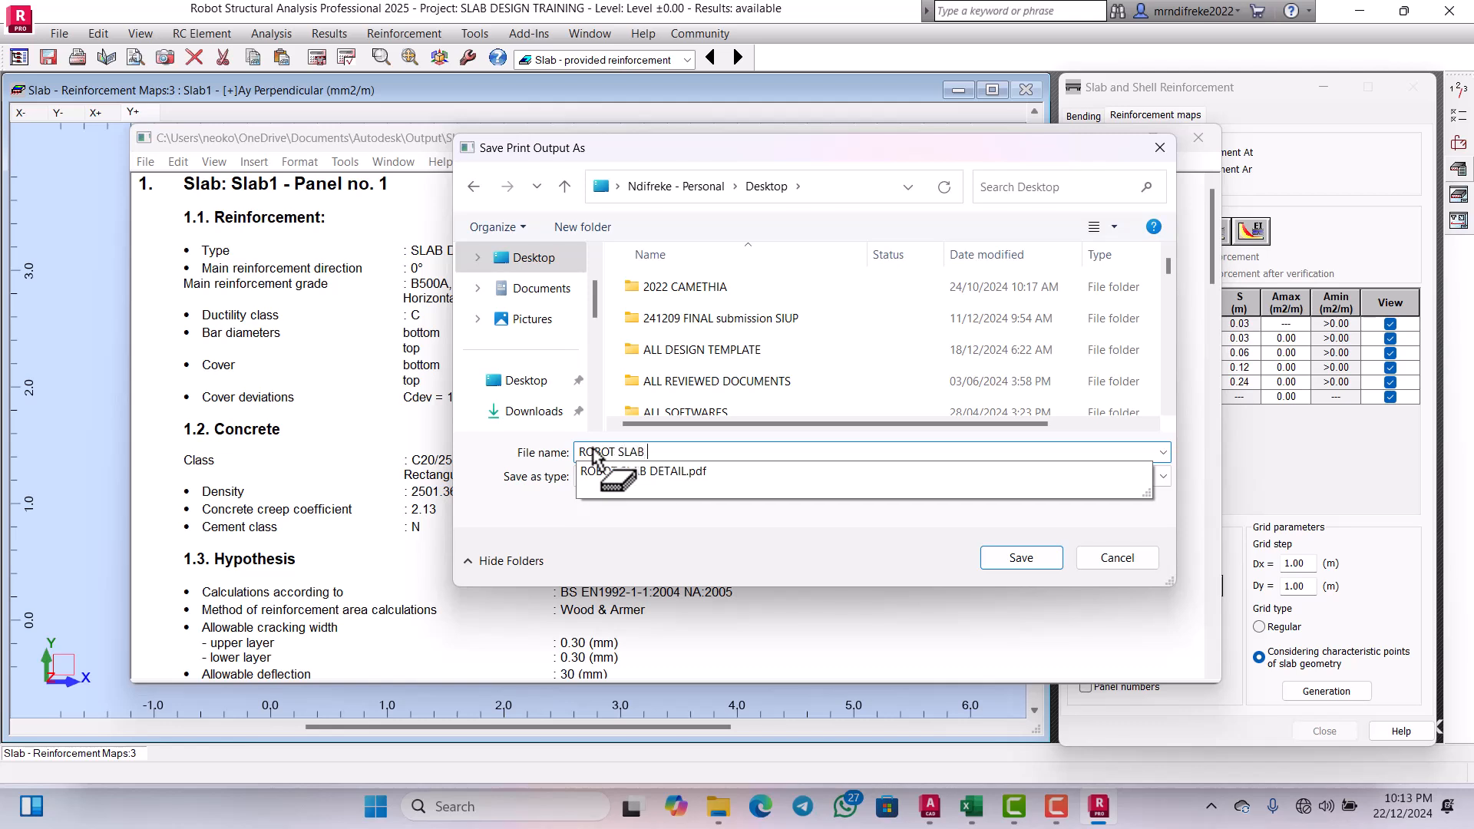
{"action": "type", "text": " DESIGN 2"}
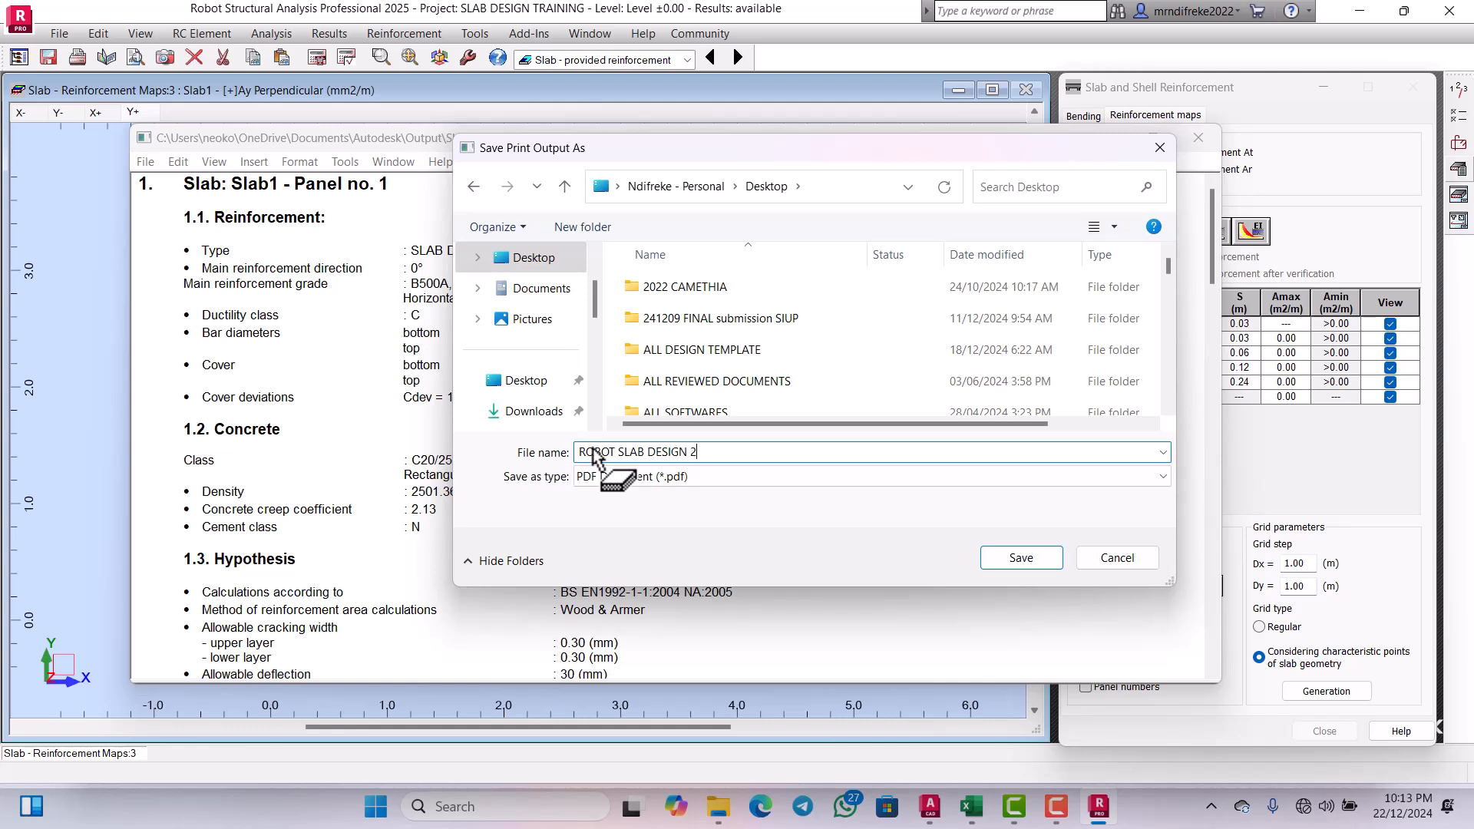
{"action": "left_click", "coordinate": [1021, 557]}
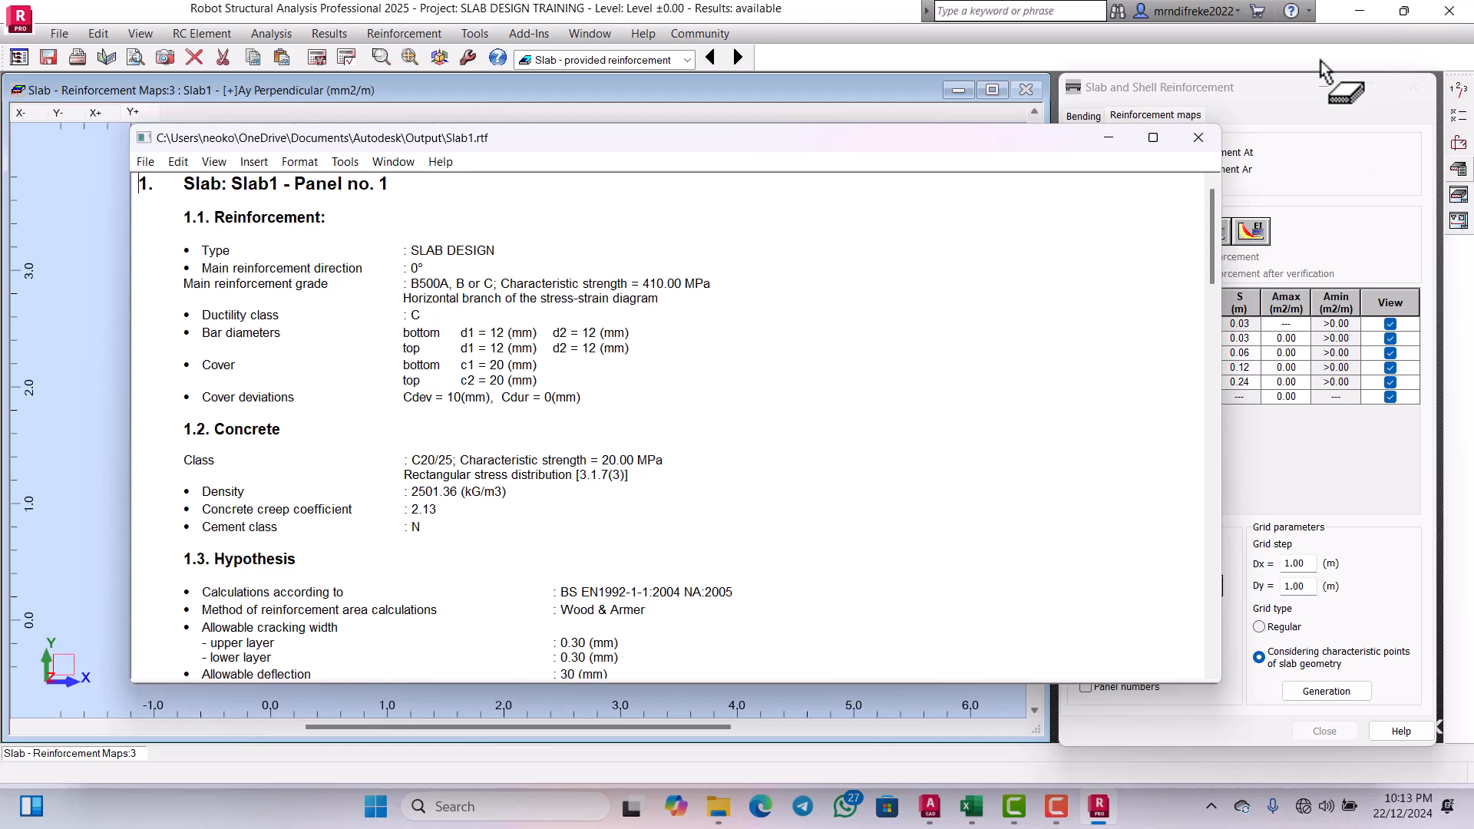
Step: Minimize the open applications to reach the desktop and review the exported ROBOT SLAB DESIGN 2 PDF in Acrobat through its detailing results
{"action": "left_click", "coordinate": [1364, 10]}
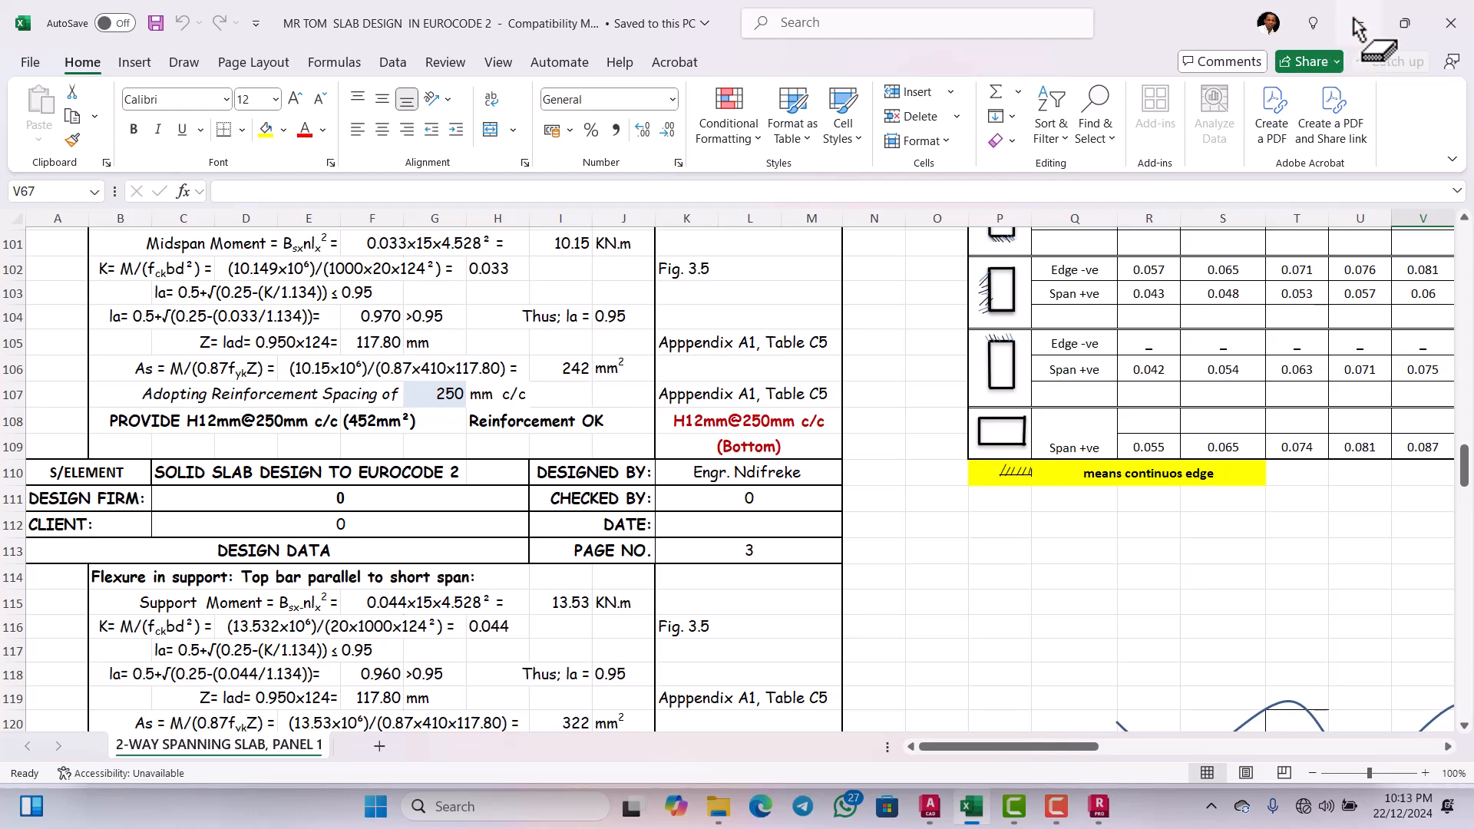
{"action": "left_click", "coordinate": [1363, 9]}
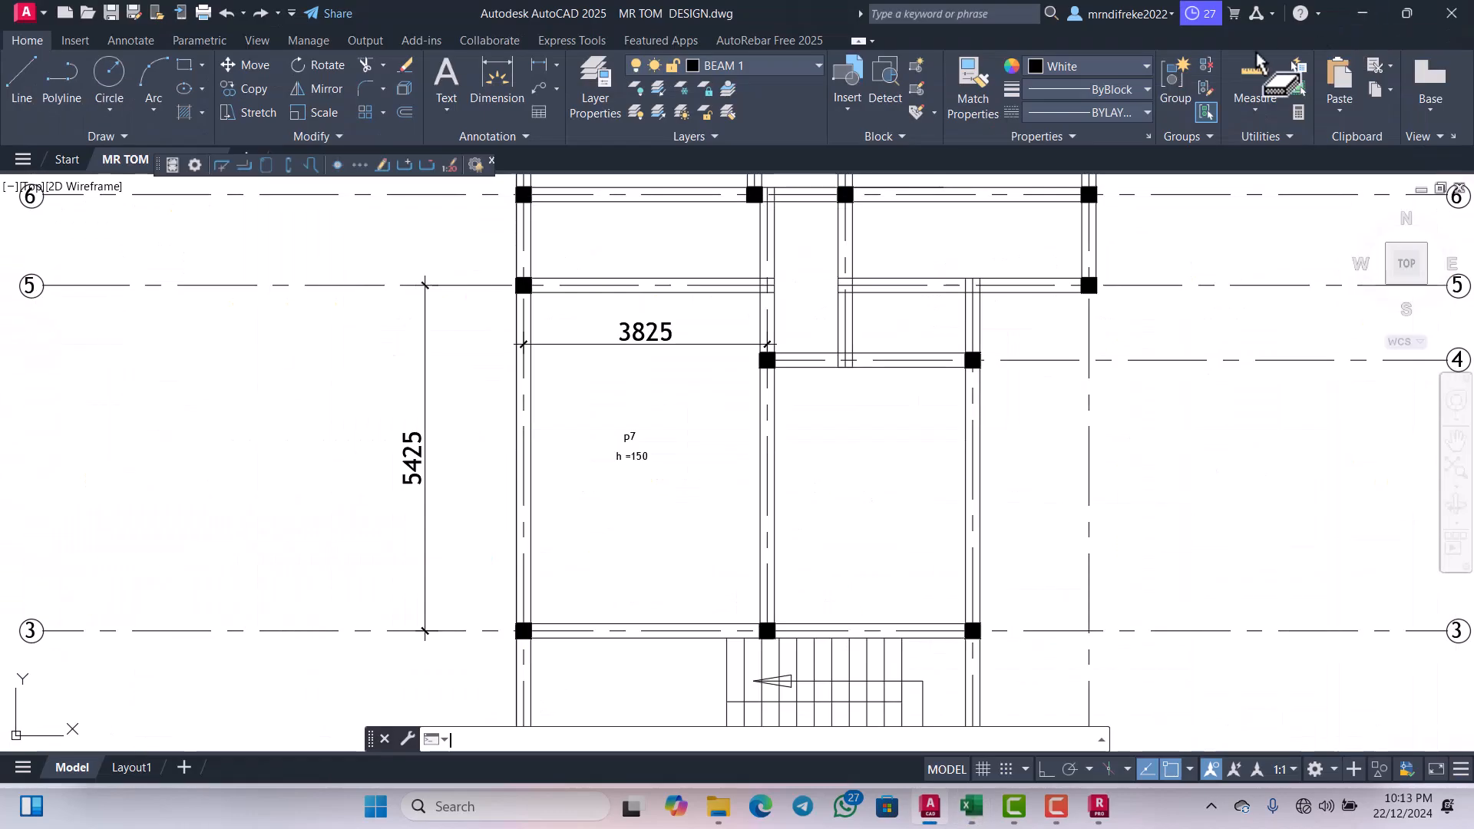
{"action": "left_click", "coordinate": [1367, 20]}
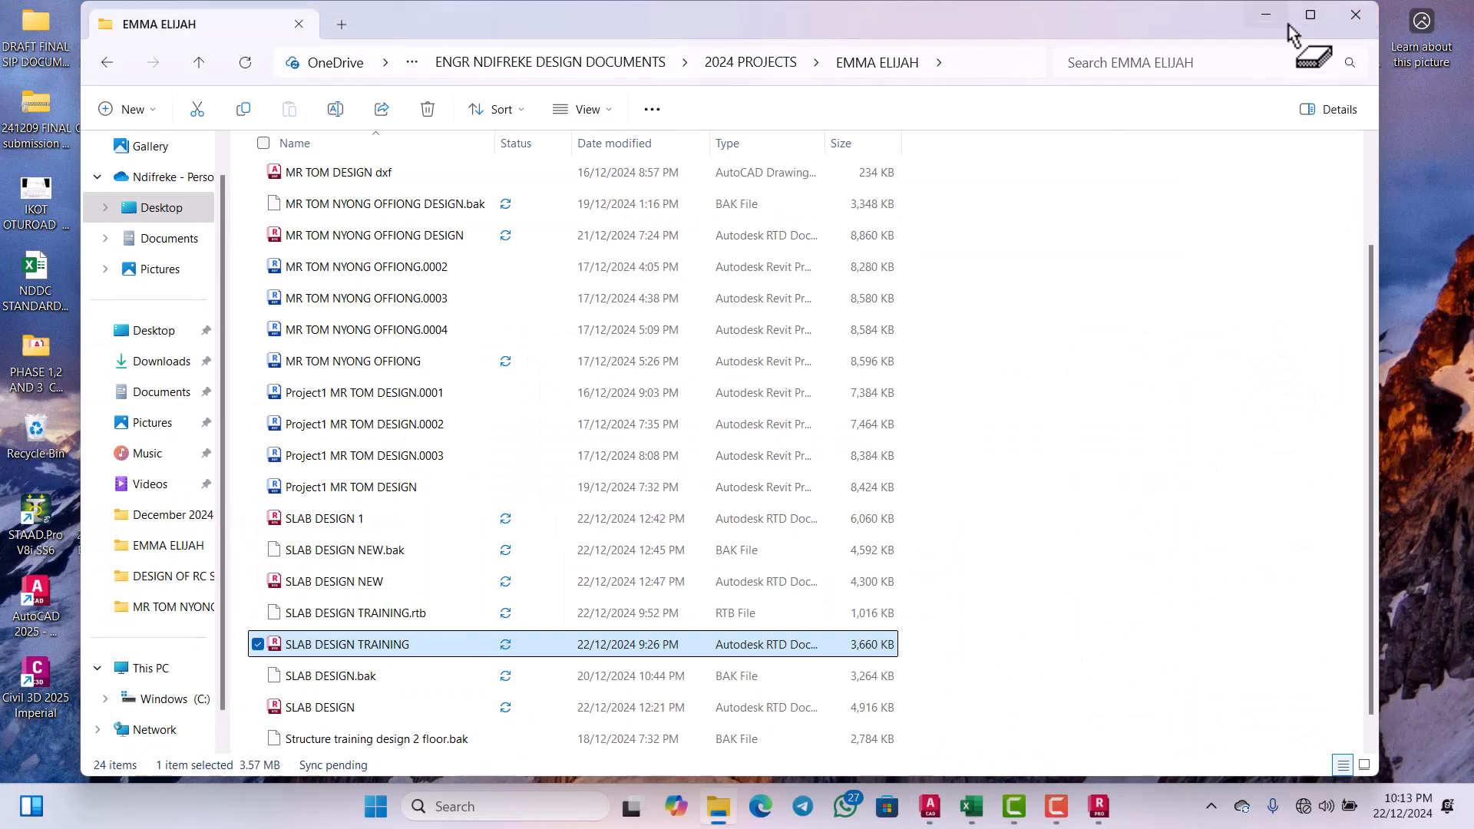
{"action": "left_click", "coordinate": [1267, 16]}
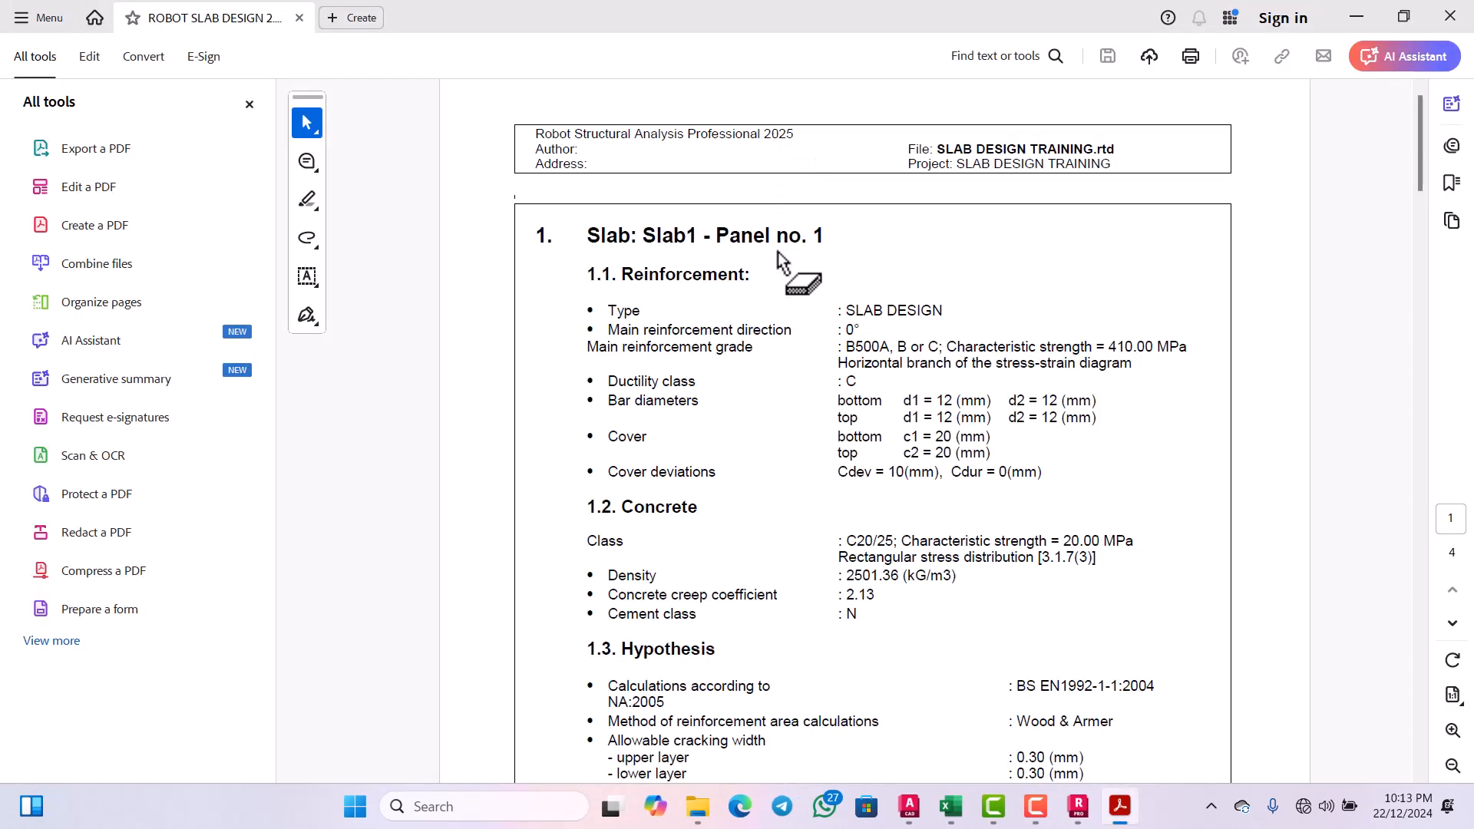
{"action": "scroll", "coordinate": [788, 294], "scroll_direction": "down", "scroll_amount": 3}
{"action": "scroll", "coordinate": [784, 293], "scroll_direction": "down", "scroll_amount": 15}
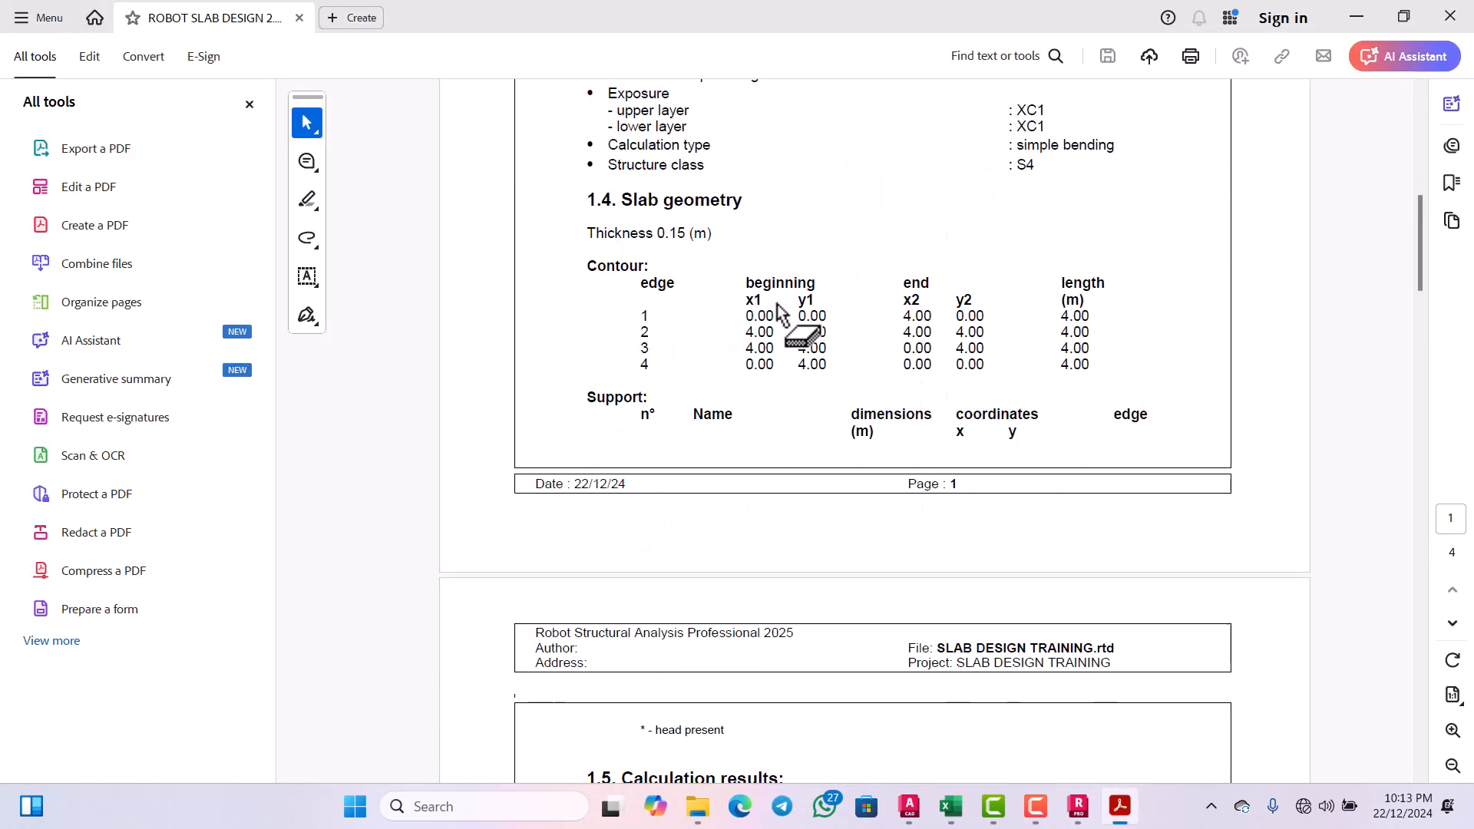
{"action": "scroll", "coordinate": [775, 323], "scroll_direction": "down", "scroll_amount": 15}
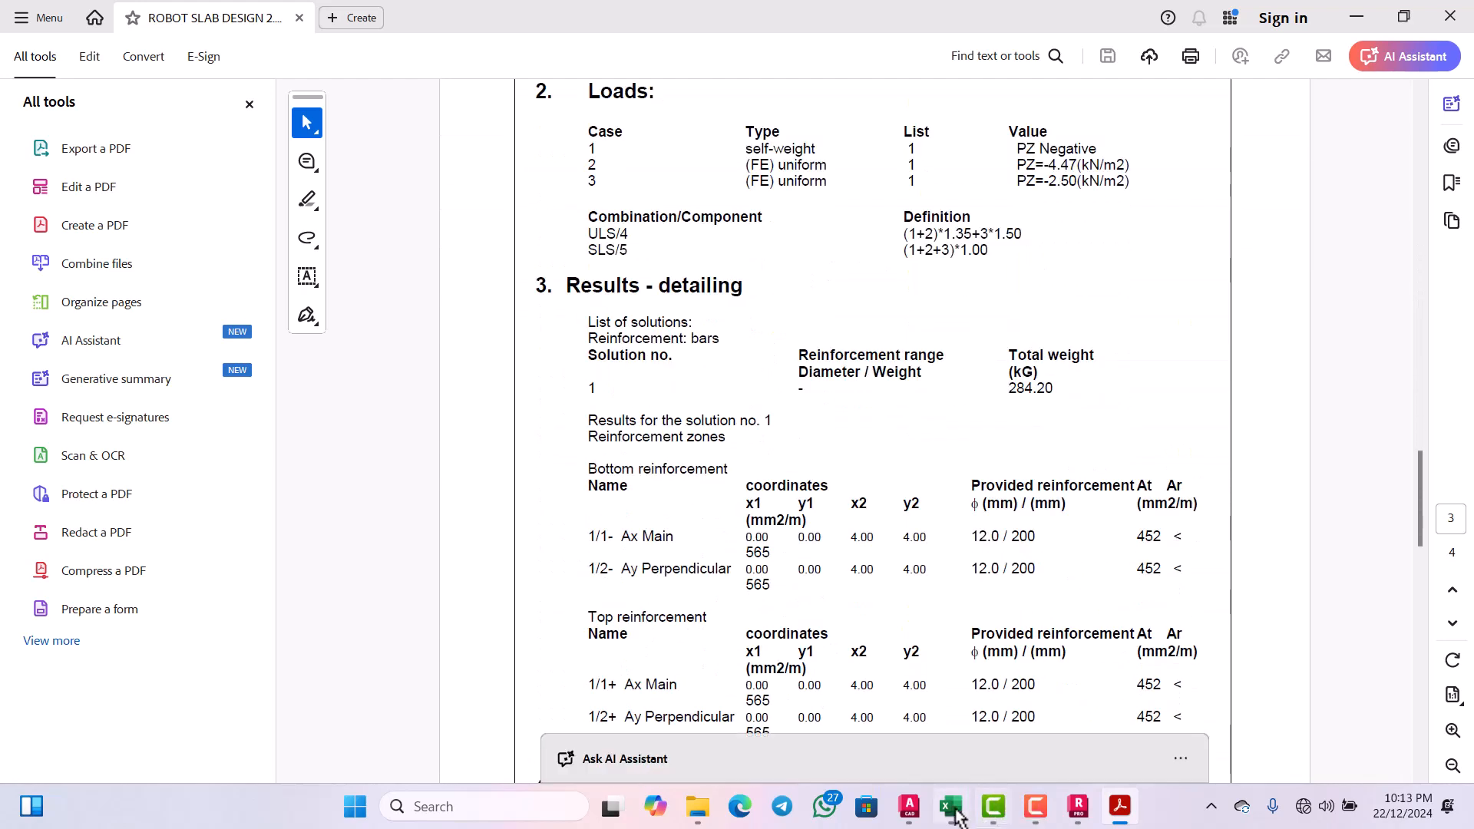
Step: Return to Robot Structural Analysis, switch to the floor plan drawing in AutoCAD, and view the whole floor beam layout sheet
{"action": "left_click", "coordinate": [1072, 812]}
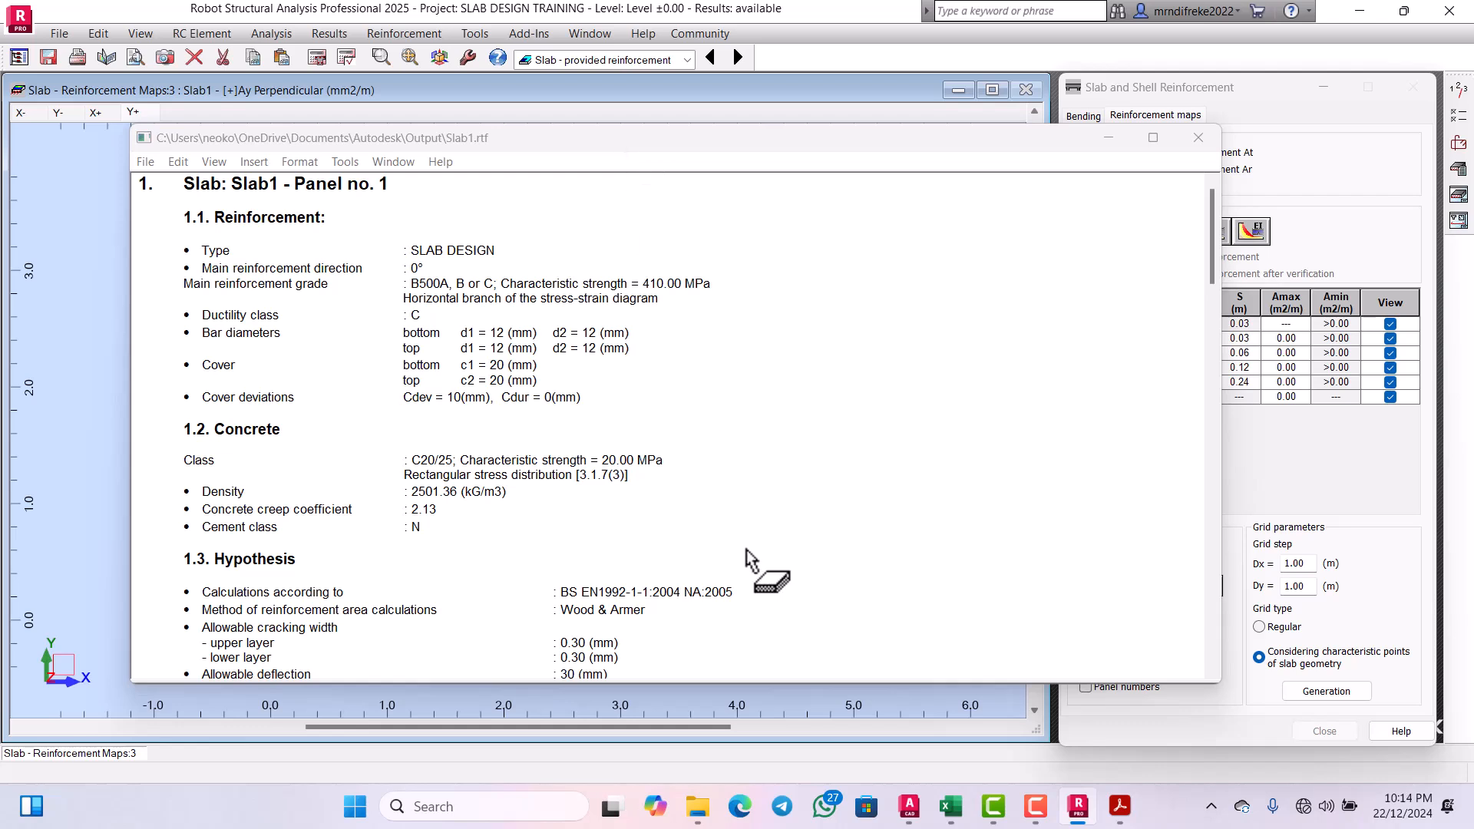
{"action": "mouse_move", "coordinate": [913, 820]}
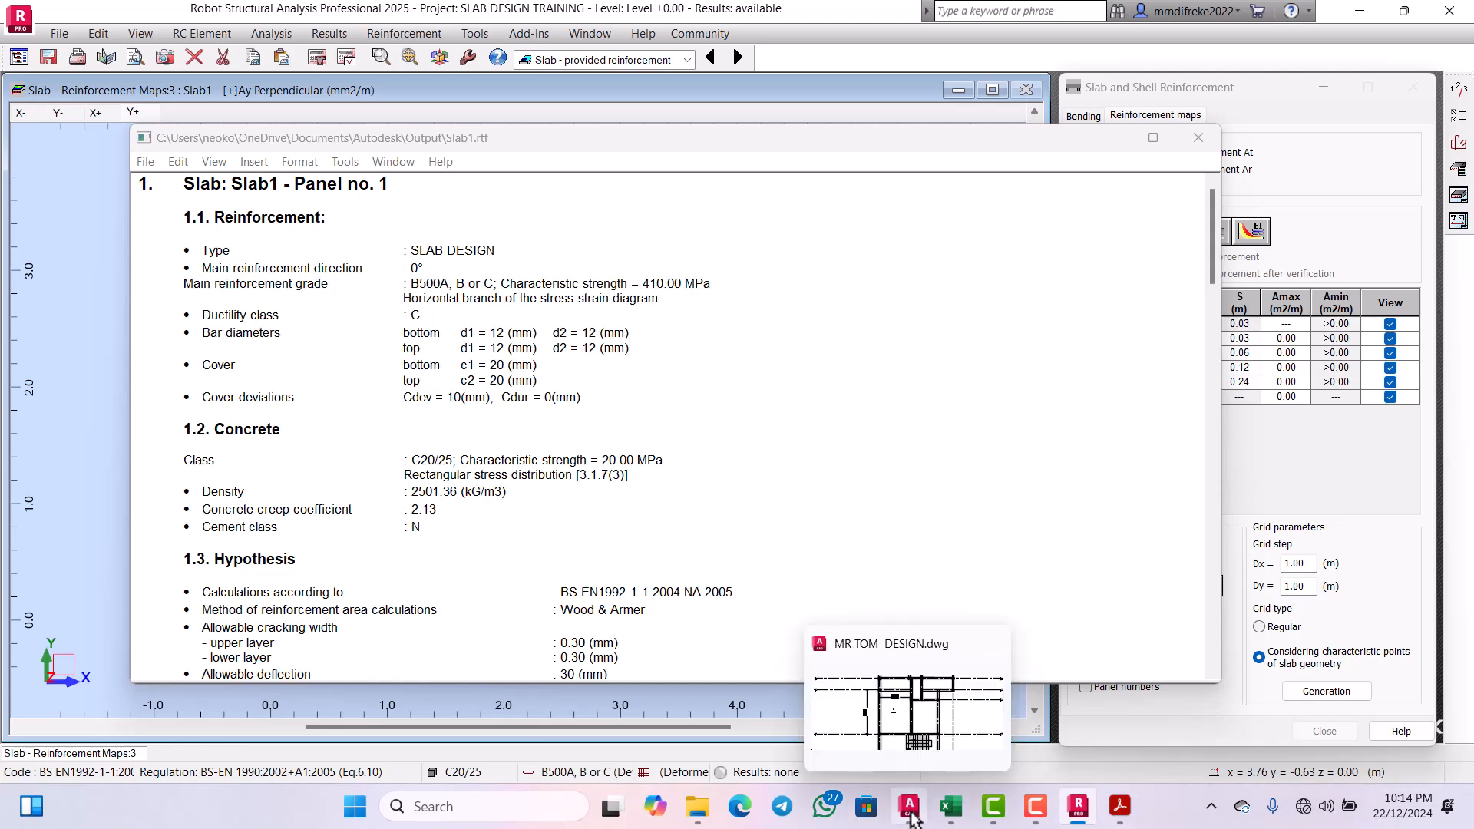
{"action": "left_click", "coordinate": [912, 815]}
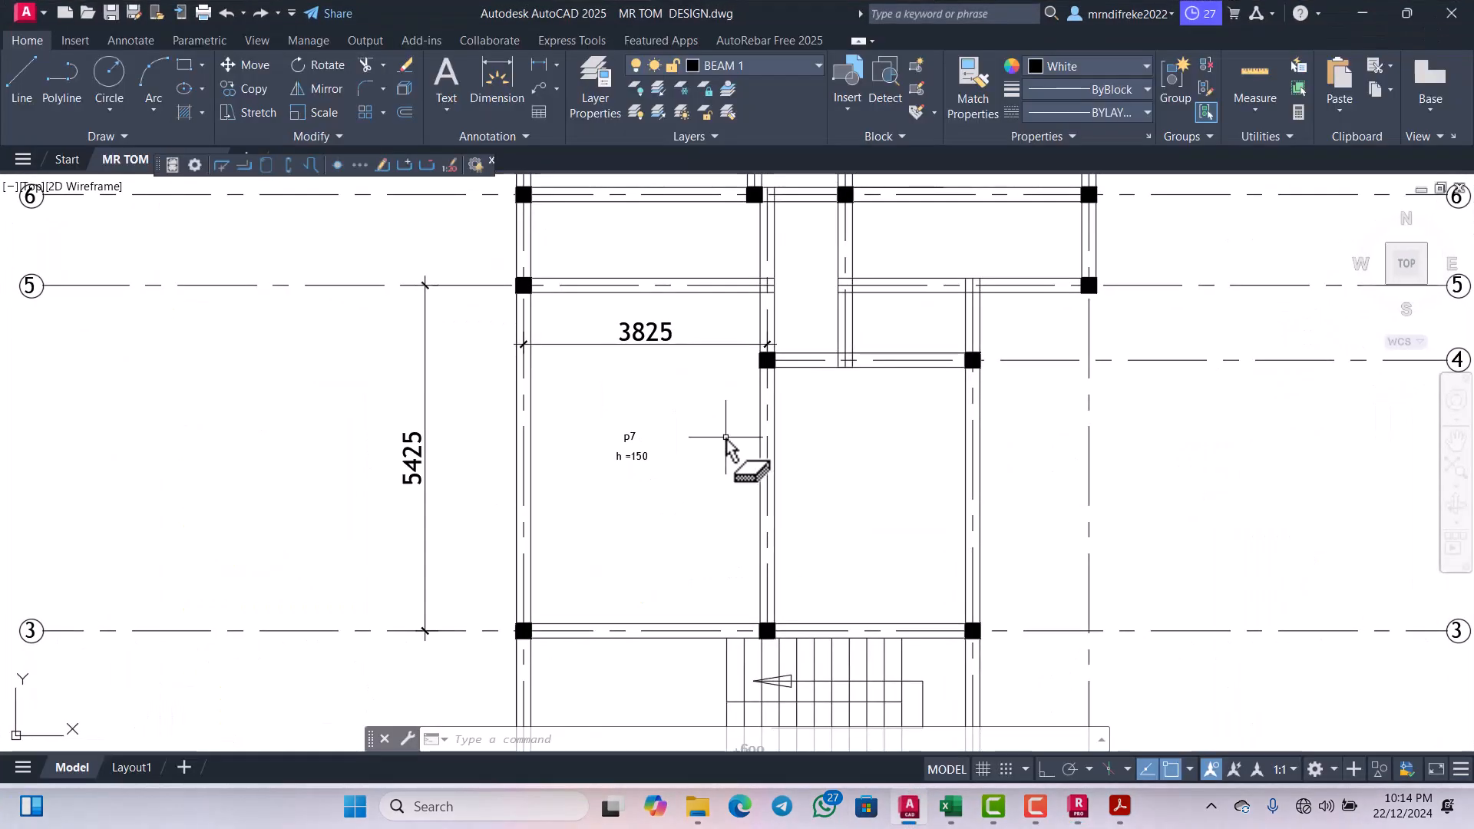
{"action": "scroll", "coordinate": [731, 451], "scroll_direction": "down", "scroll_amount": 4}
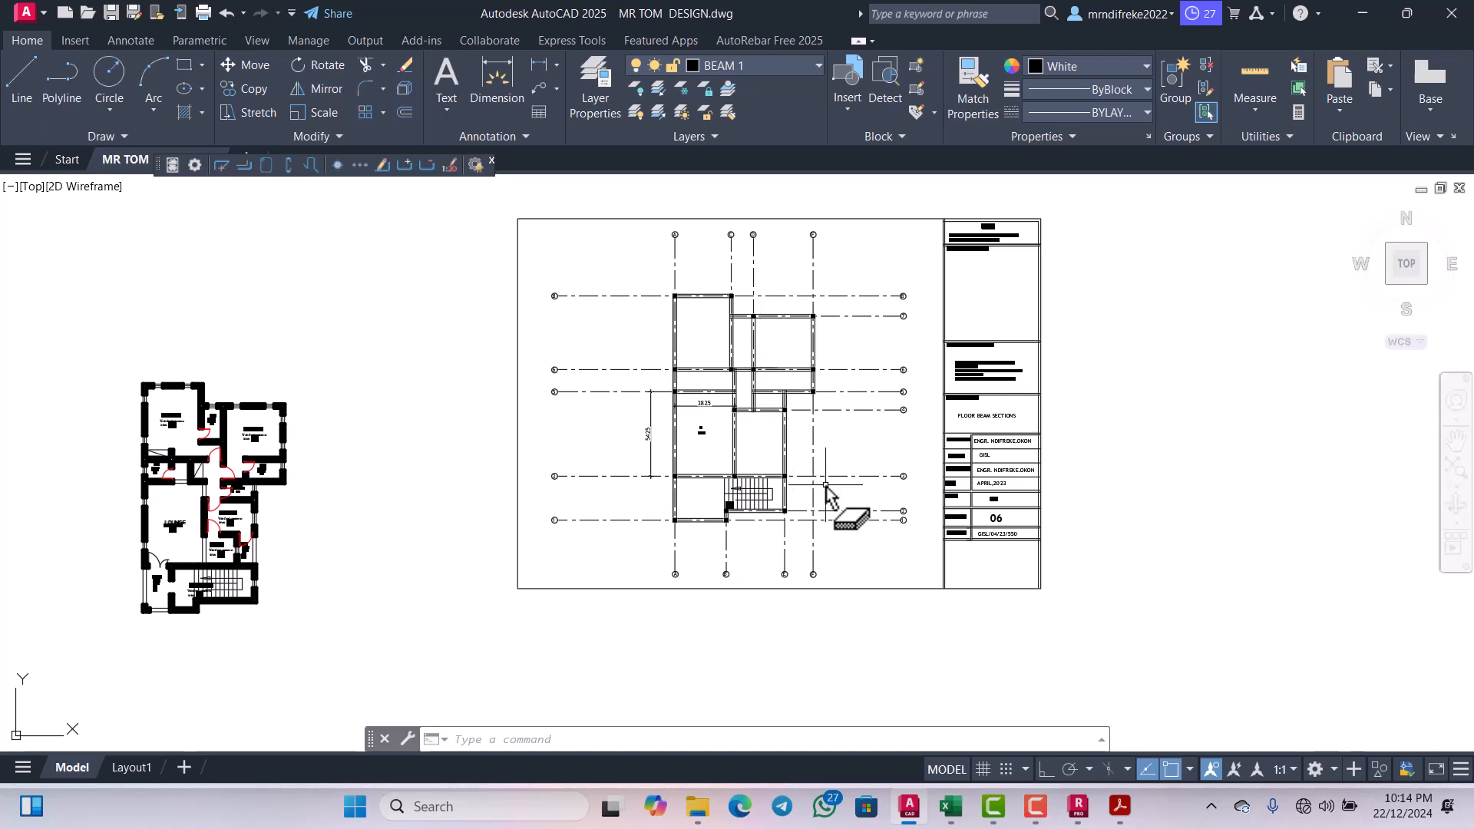